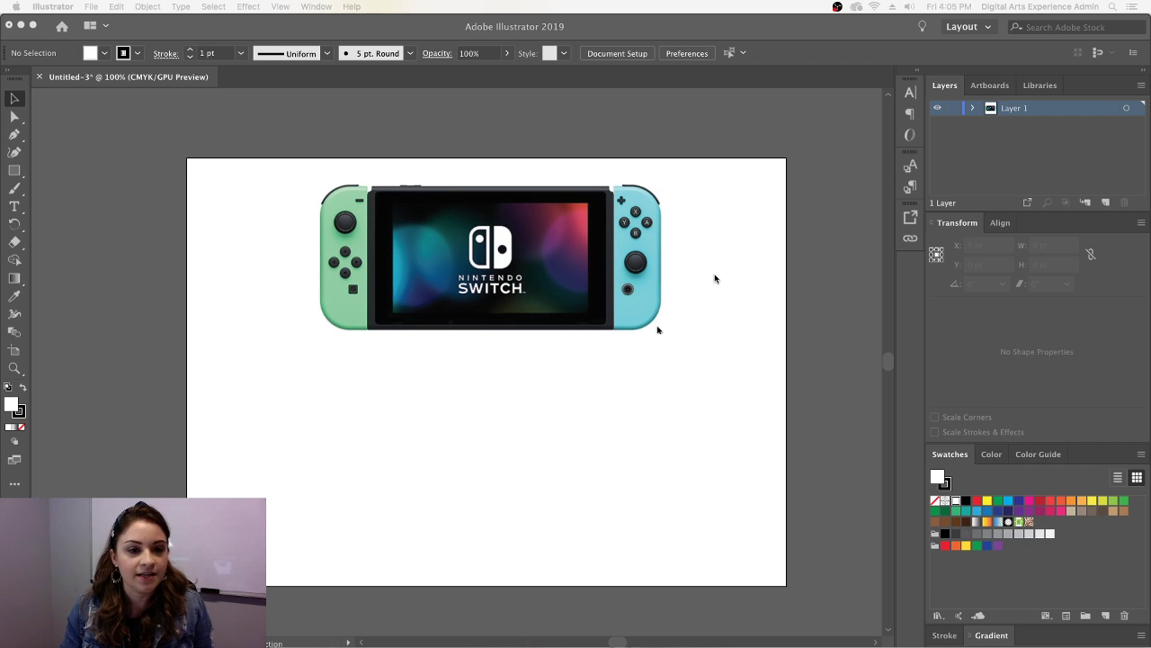
- Delete the existing Nintendo Switch image from the artboard
click(589, 276)
click(243, 237)
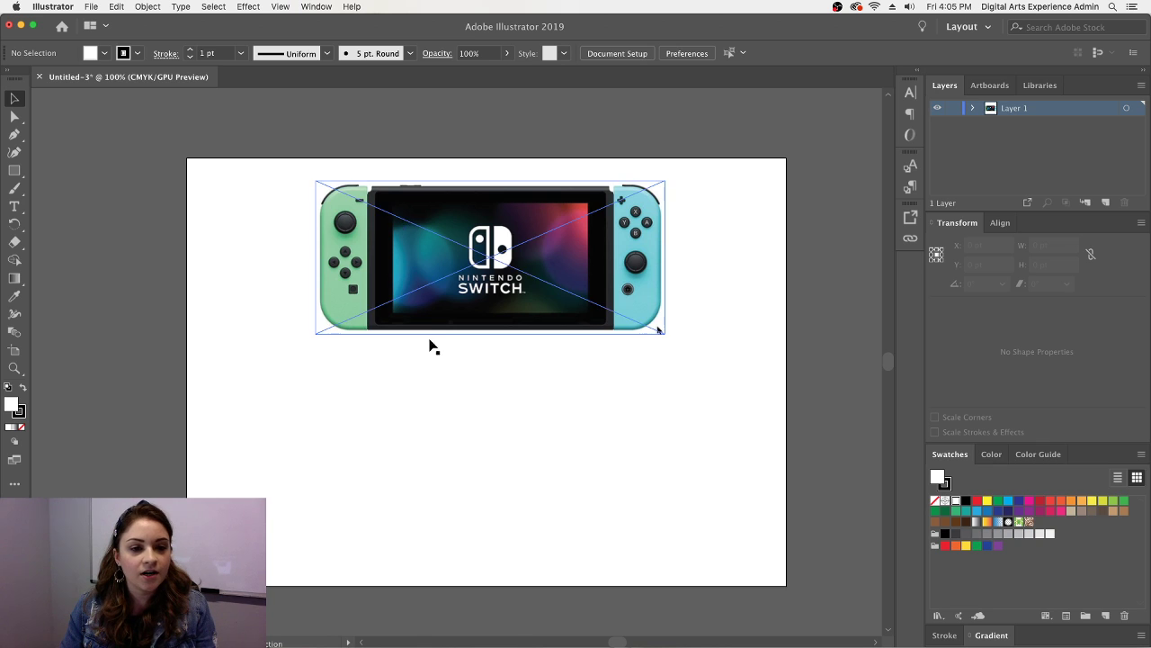
click(492, 297)
key(Delete)
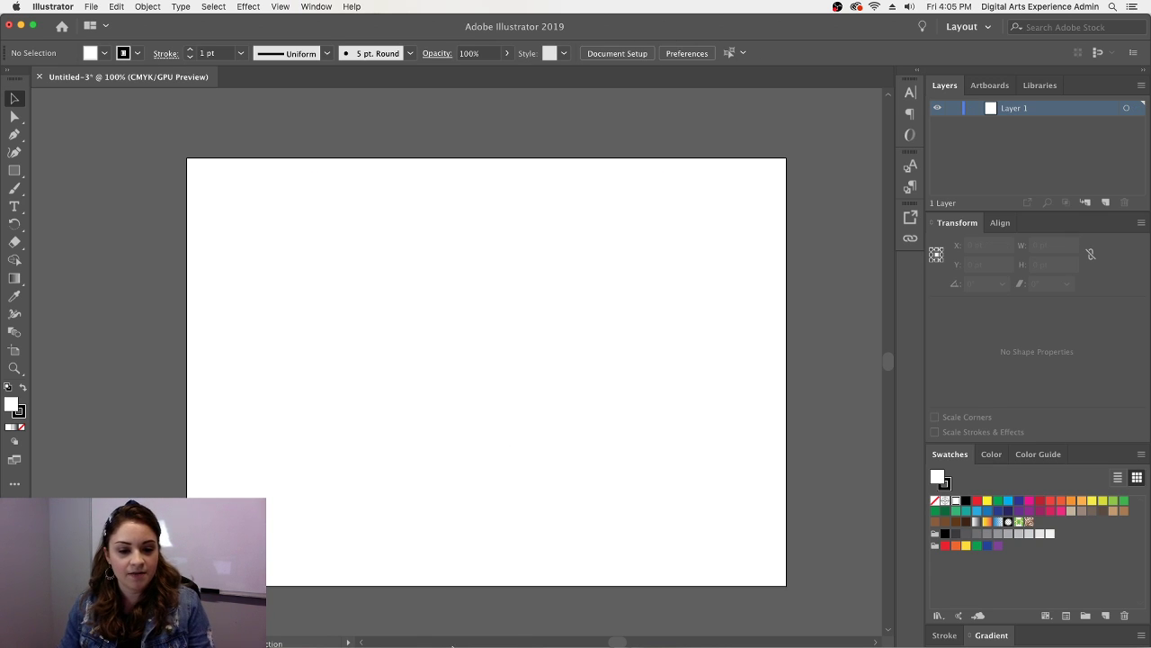
- Switch to Finder and place the Nintendo Switch screenshot from the Desktop folder onto the artboard
mouse_move(450, 637)
click(47, 626)
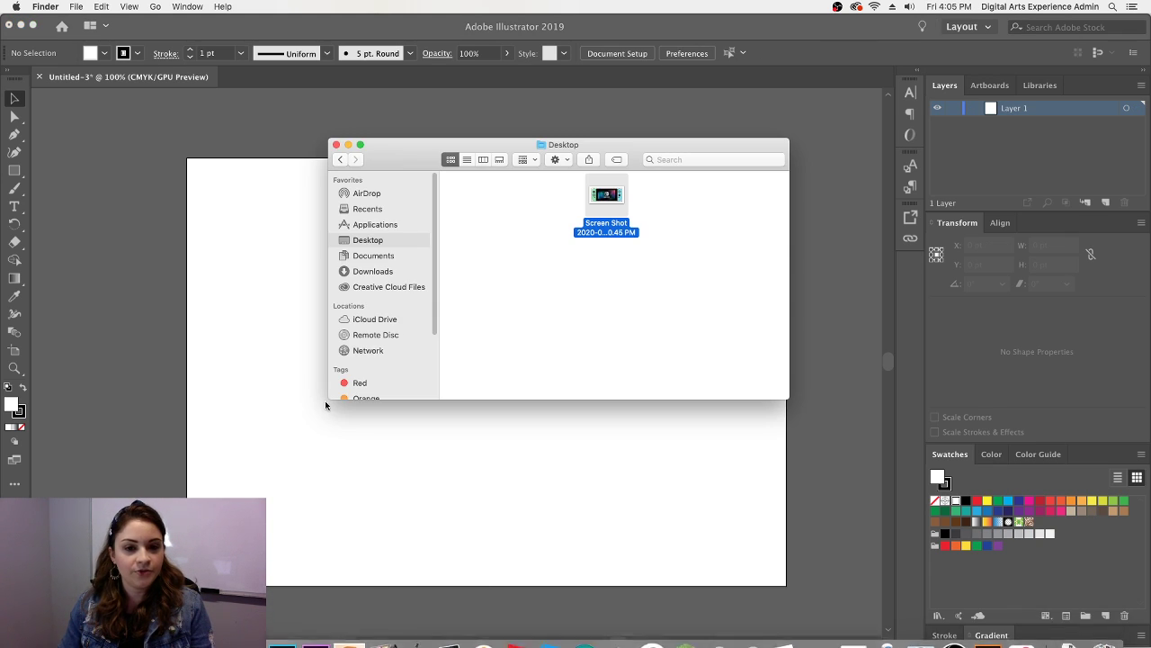
click(674, 223)
drag(607, 192, 527, 431)
- Scale the placed console image down and position it overlapping the artboard's top edge as a reference
drag(593, 447, 555, 308)
drag(726, 394, 655, 326)
click(694, 386)
key(super+plus)
scroll(531, 297, up, 3)
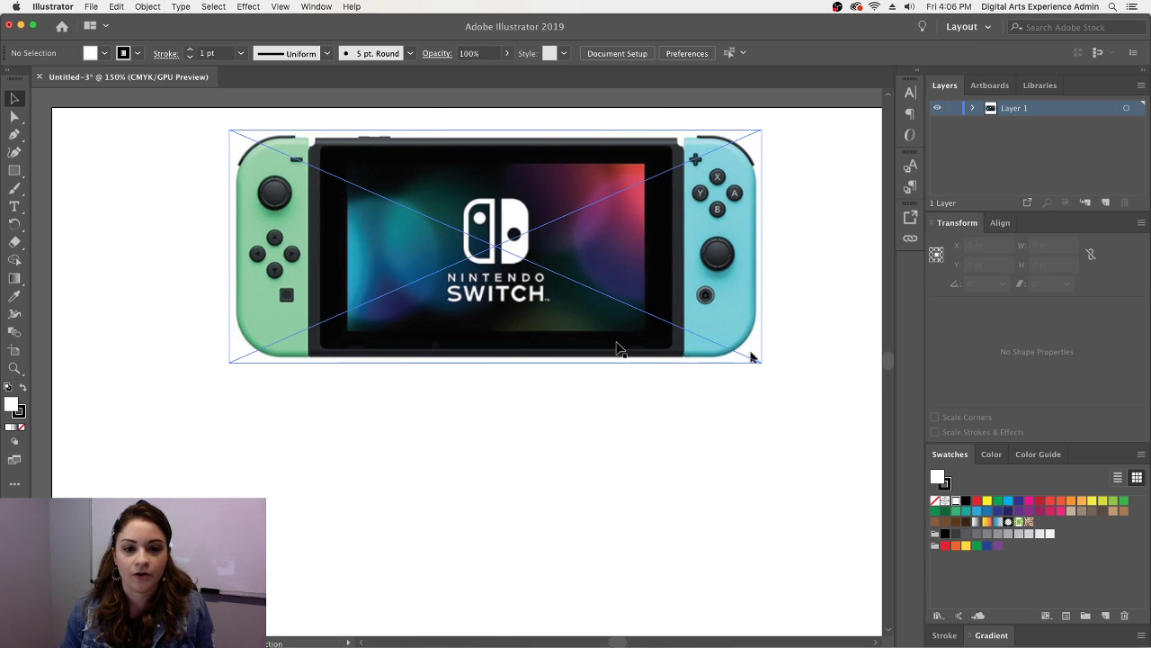
key(super+minus)
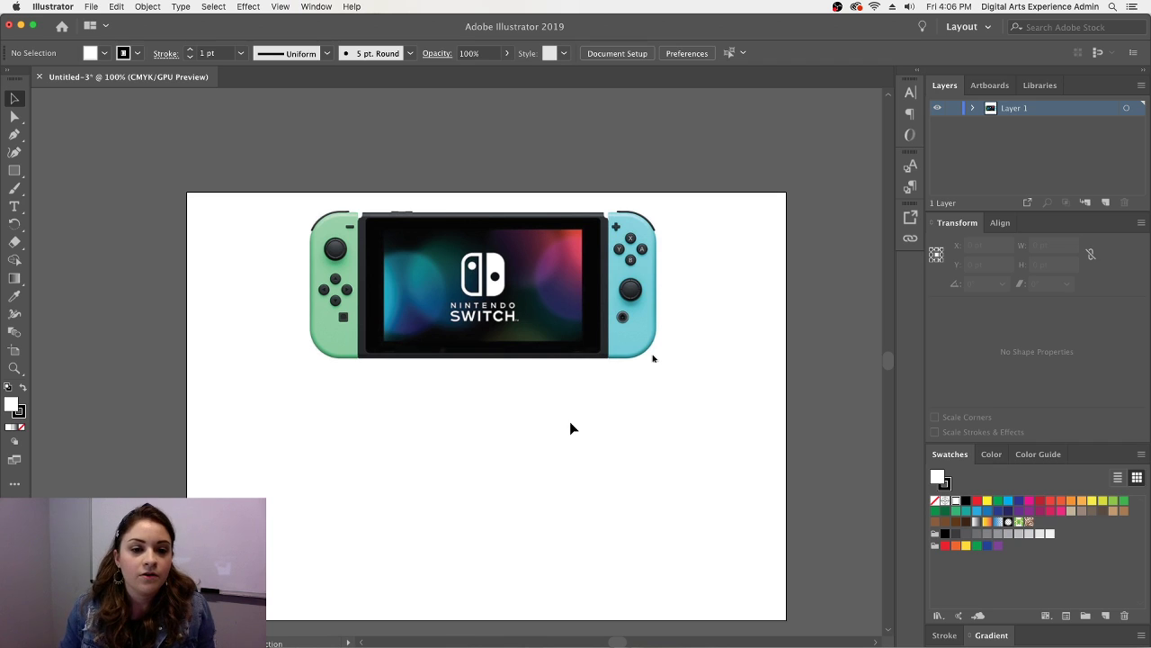
drag(654, 357, 645, 318)
- Draw a rectangle about 391 by 192 pt below the reference image and centre it horizontally on the artboard
click(15, 171)
drag(291, 356, 628, 520)
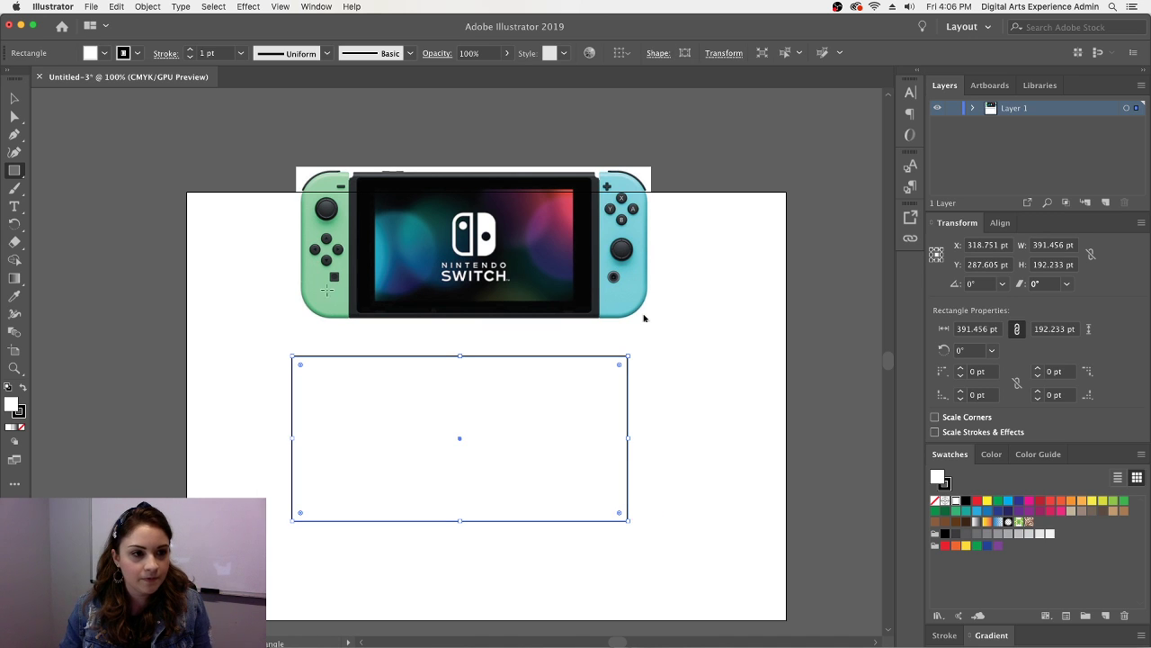
click(16, 98)
drag(471, 412, 492, 426)
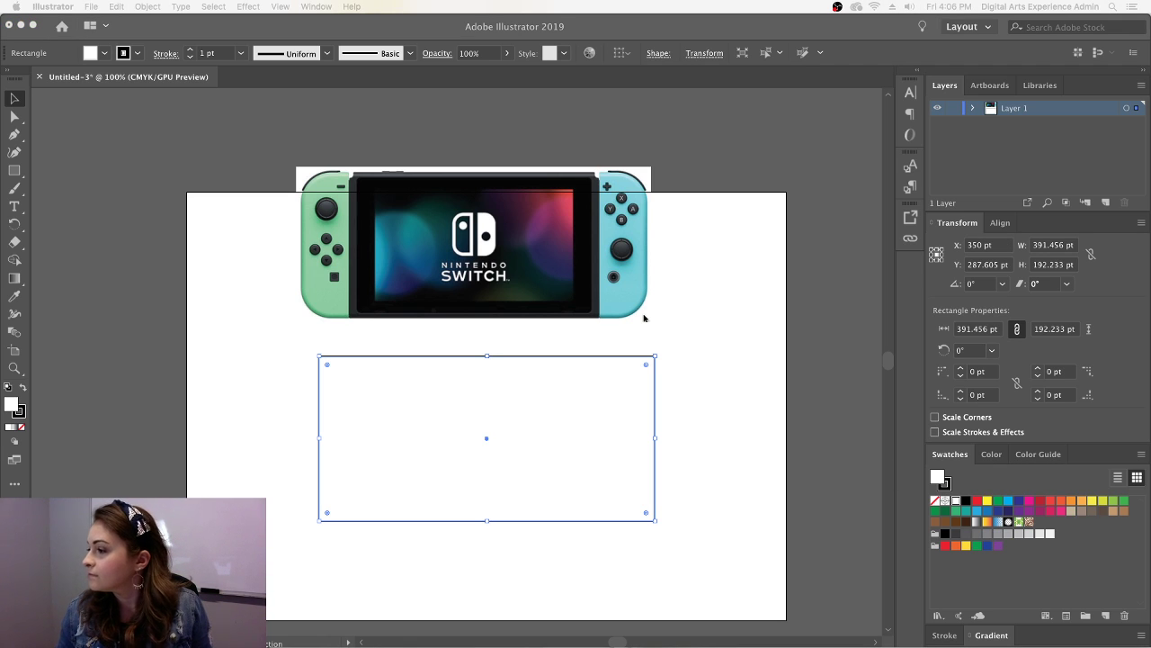
click(543, 418)
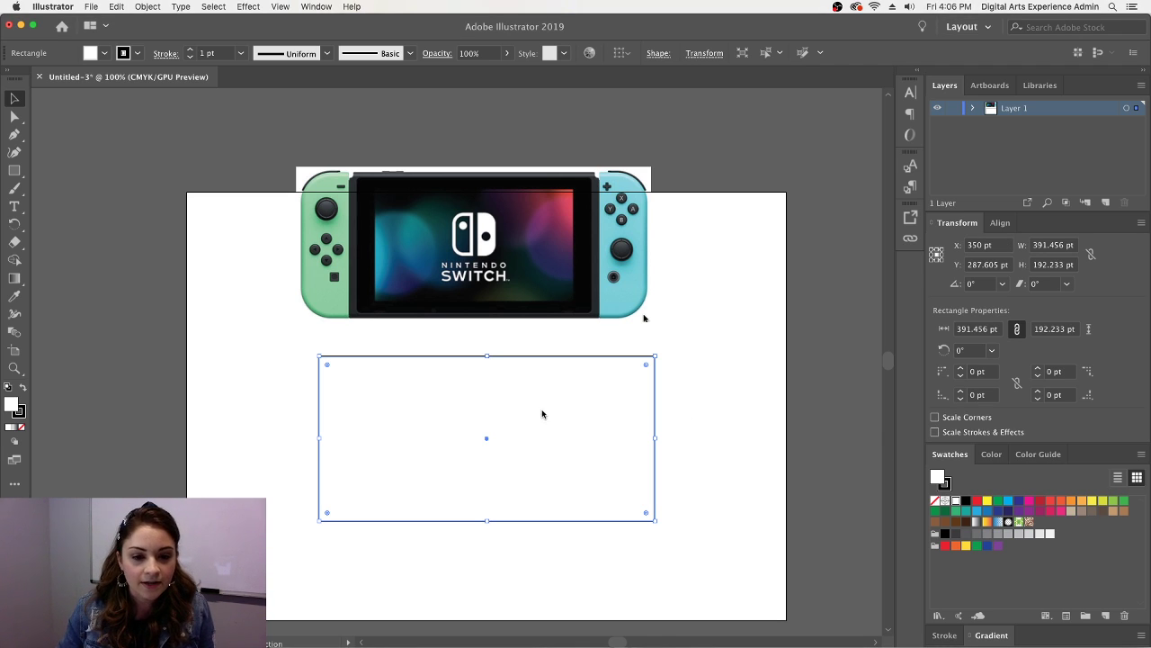
- Fill the rectangle with dark grey 1E1E1E and deselect it
double_click(12, 406)
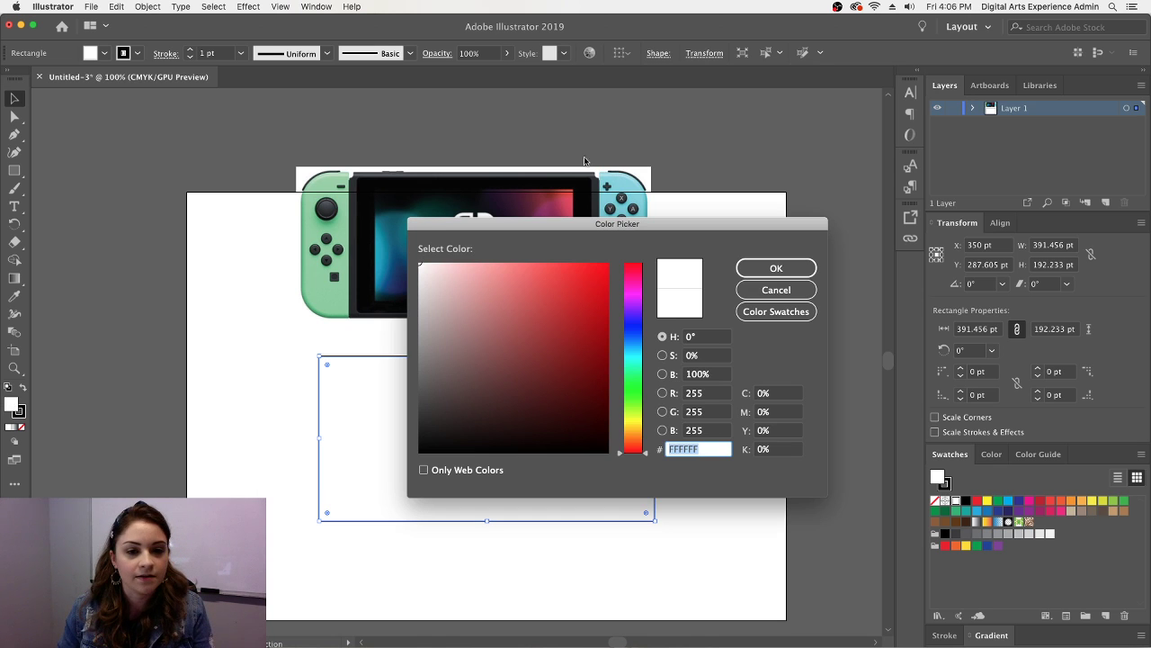
mouse_move(573, 386)
mouse_down()
mouse_move(585, 479)
mouse_move(419, 431)
mouse_up()
click(765, 268)
click(695, 362)
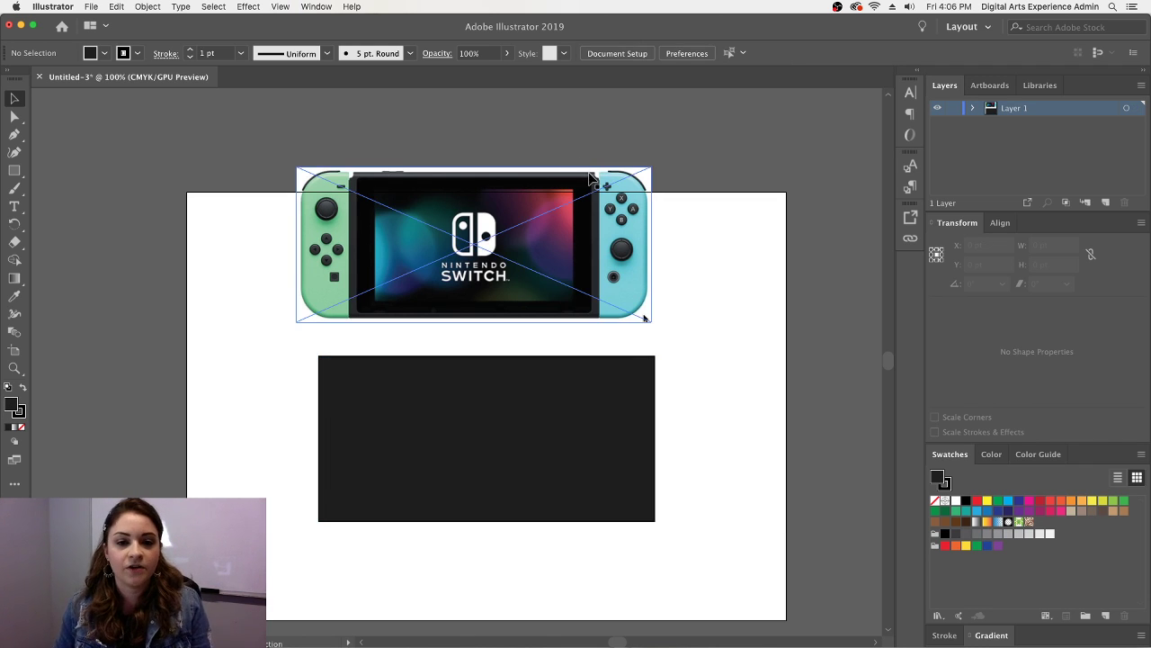
- Remove the stroke from the dark grey rectangle
key(super+equal)
key(super+equal)
scroll(598, 178, up, 3)
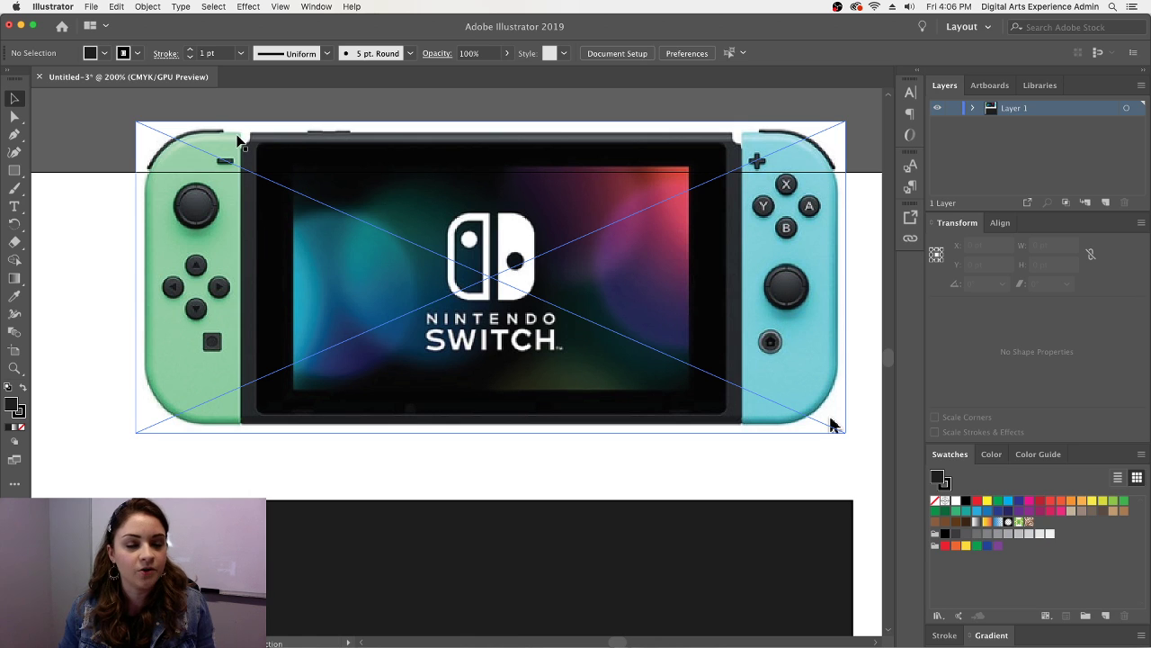
key(super+minus)
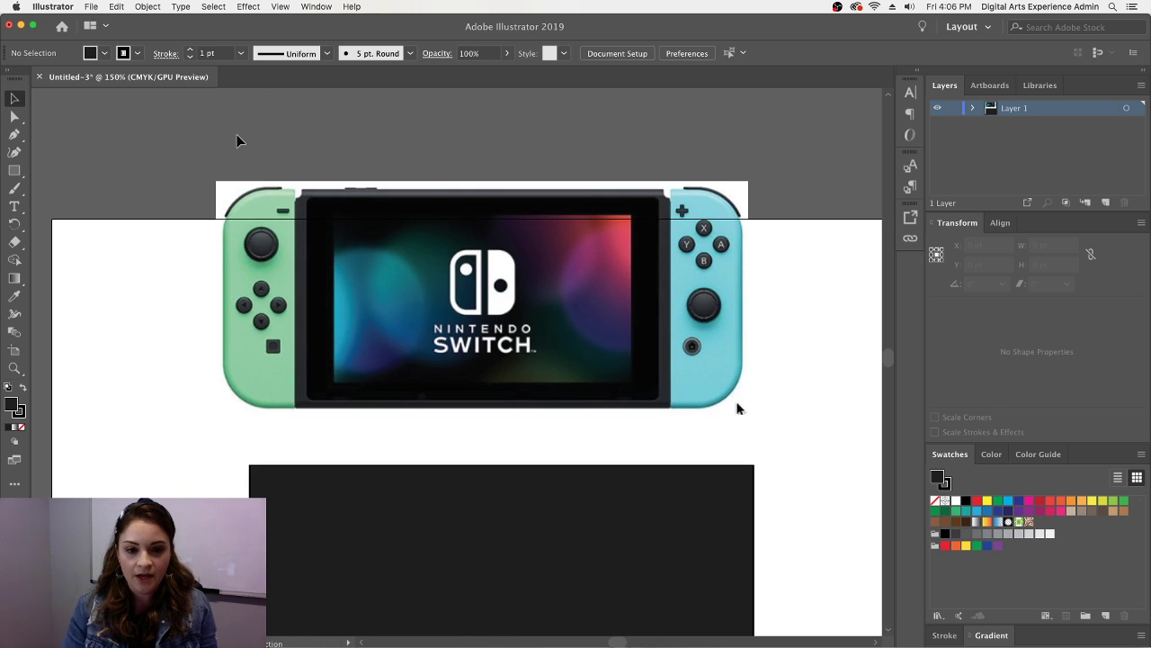
scroll(270, 207, up, 1)
scroll(310, 238, down, 3)
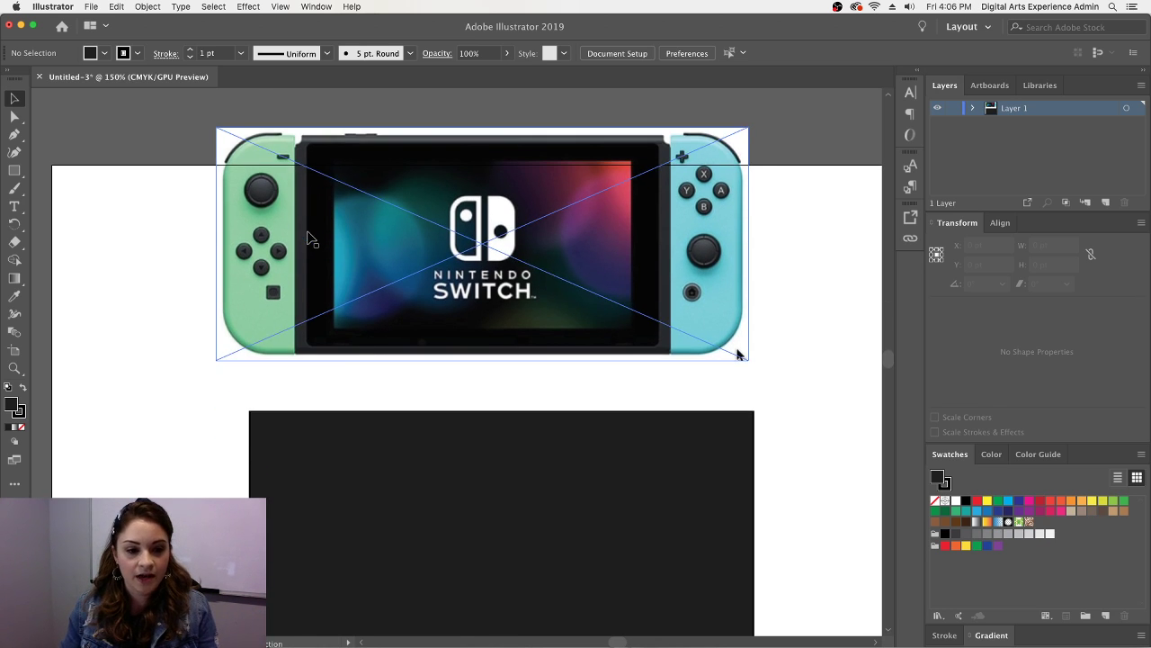
click(349, 461)
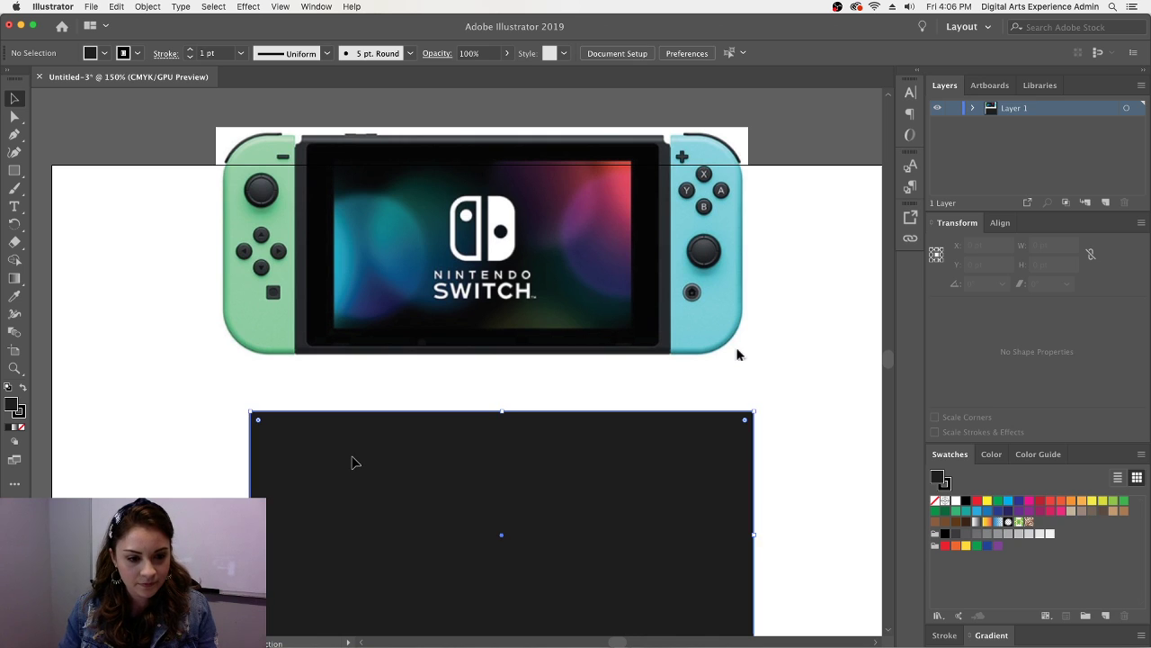
click(19, 413)
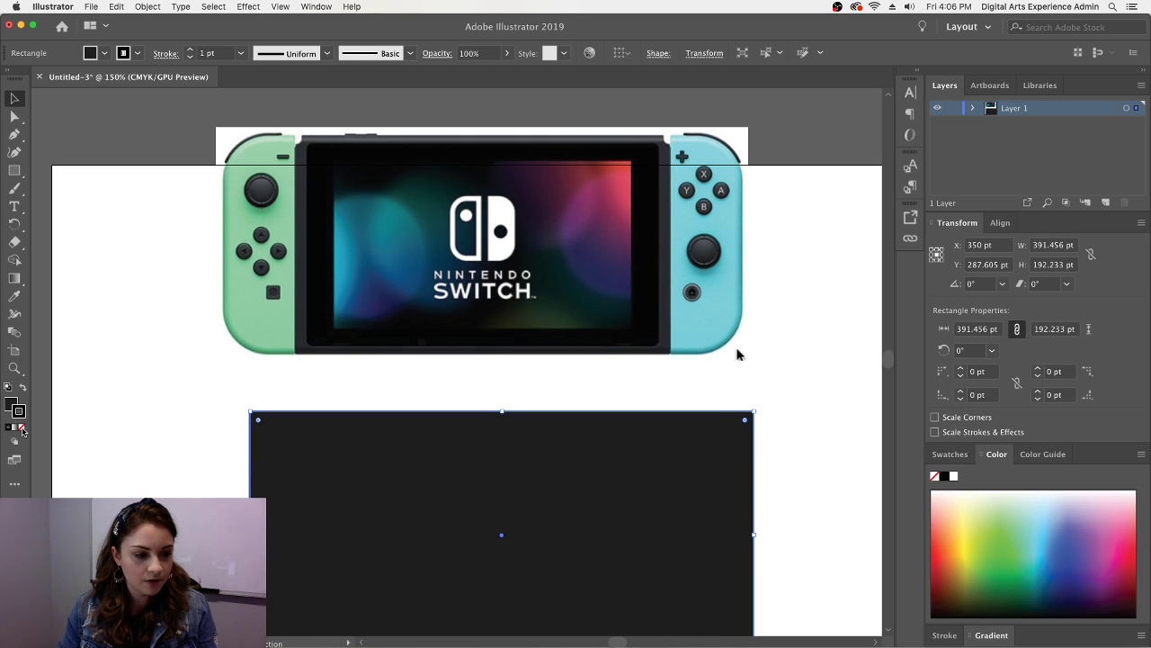
click(21, 428)
scroll(720, 459, down, 1)
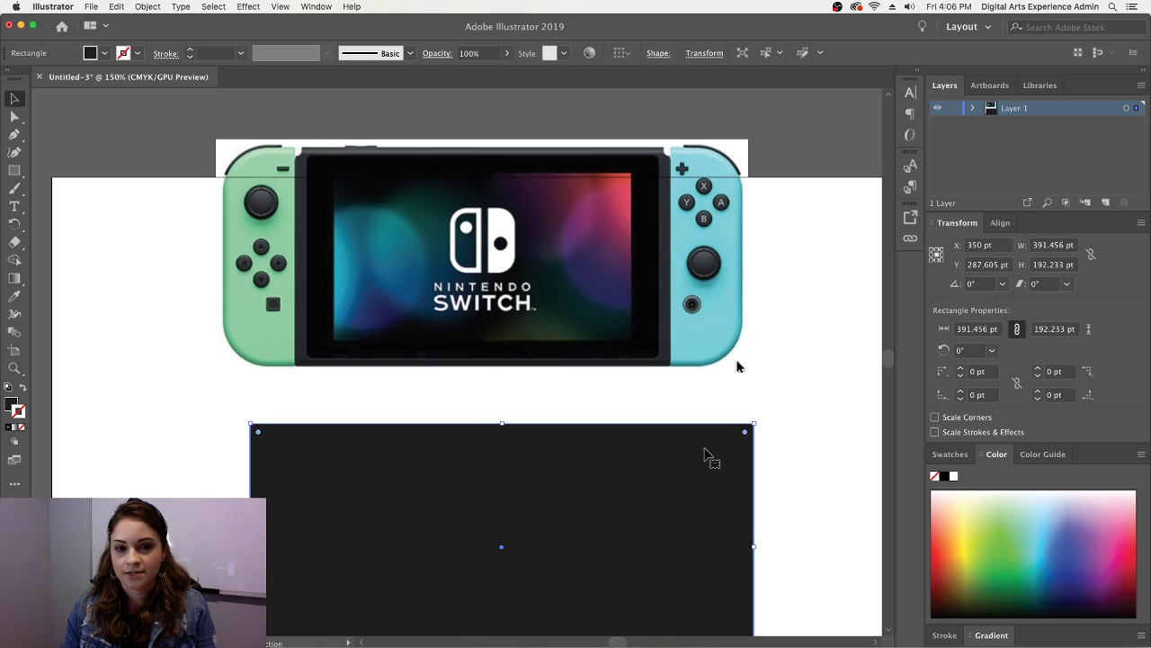
- Give the rectangle's top-left corner an Inverted Round shape with a 6 pt radius
scroll(791, 437, down, 2)
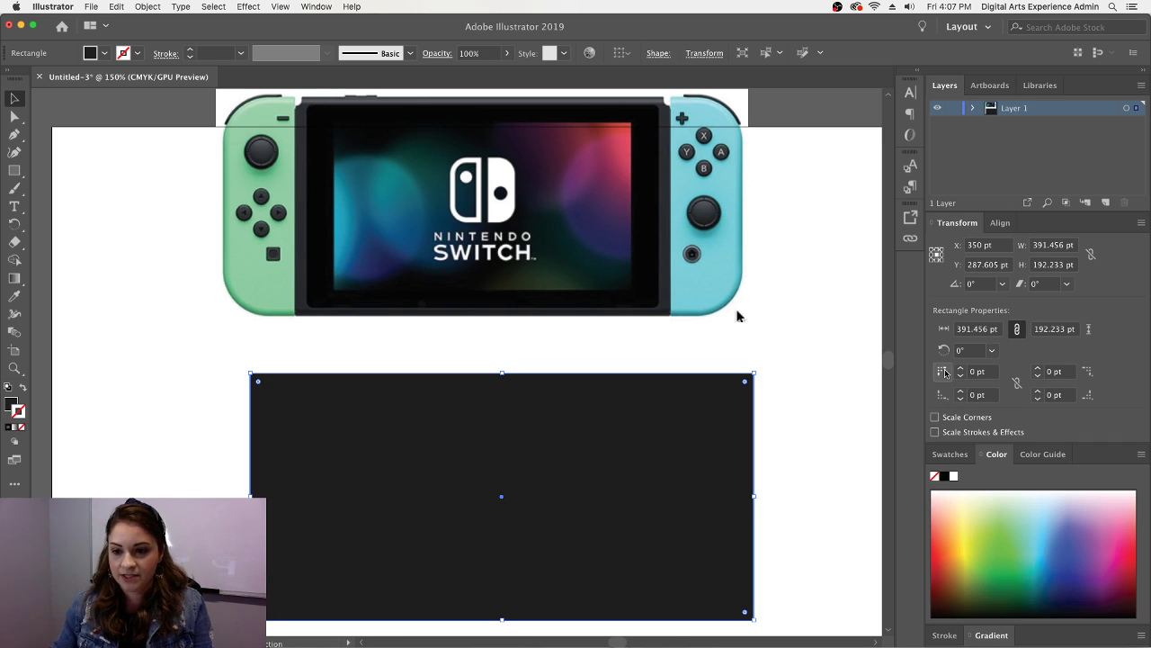
click(944, 376)
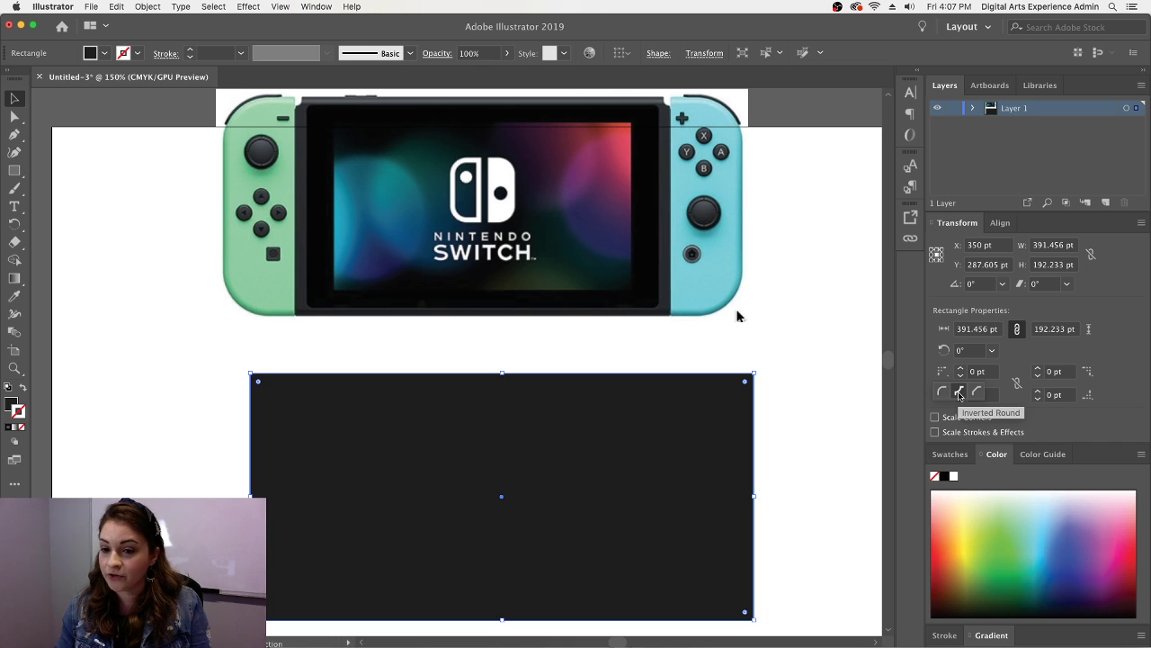
click(960, 393)
click(960, 369)
click(960, 368)
click(961, 369)
click(961, 369)
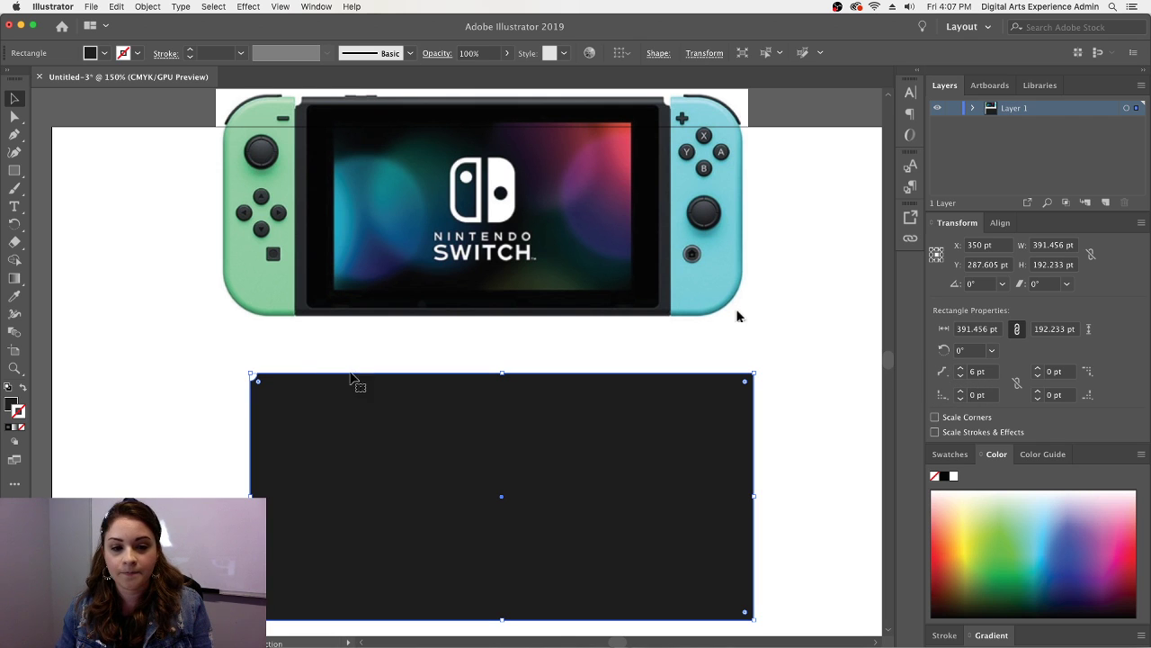
click(164, 354)
- Give the rectangle's top-right corner a 6 pt radius with the Inverted Round shape
key(super+equal)
key(super+equal)
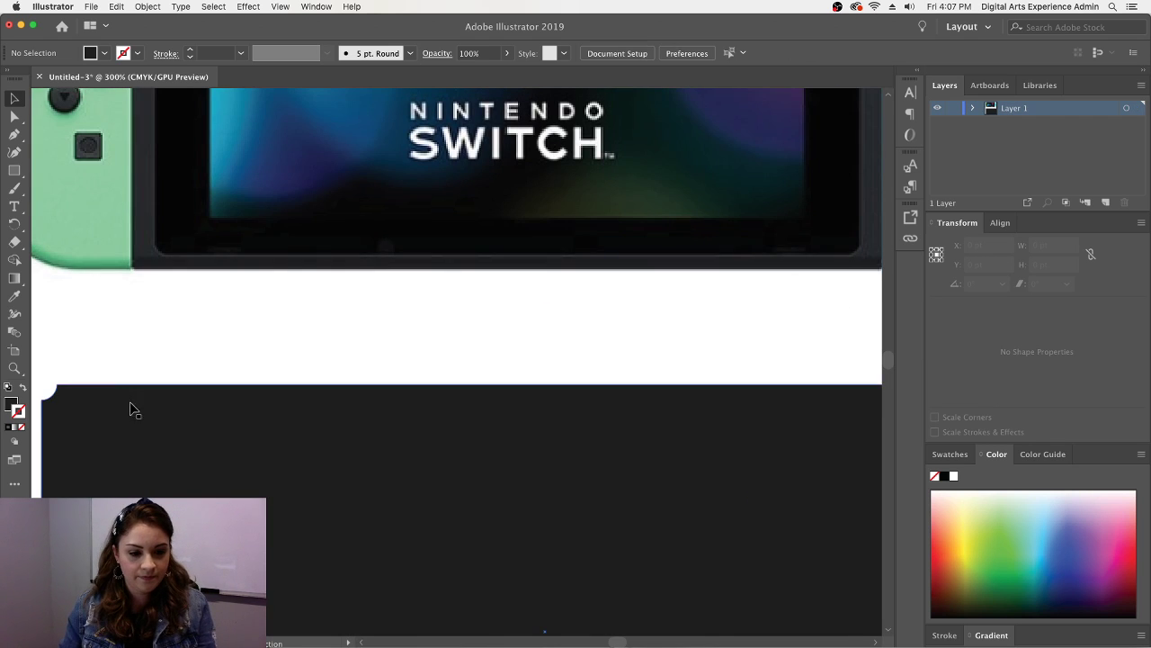
mouse_move(619, 641)
mouse_down()
mouse_move(580, 641)
mouse_move(613, 643)
mouse_up()
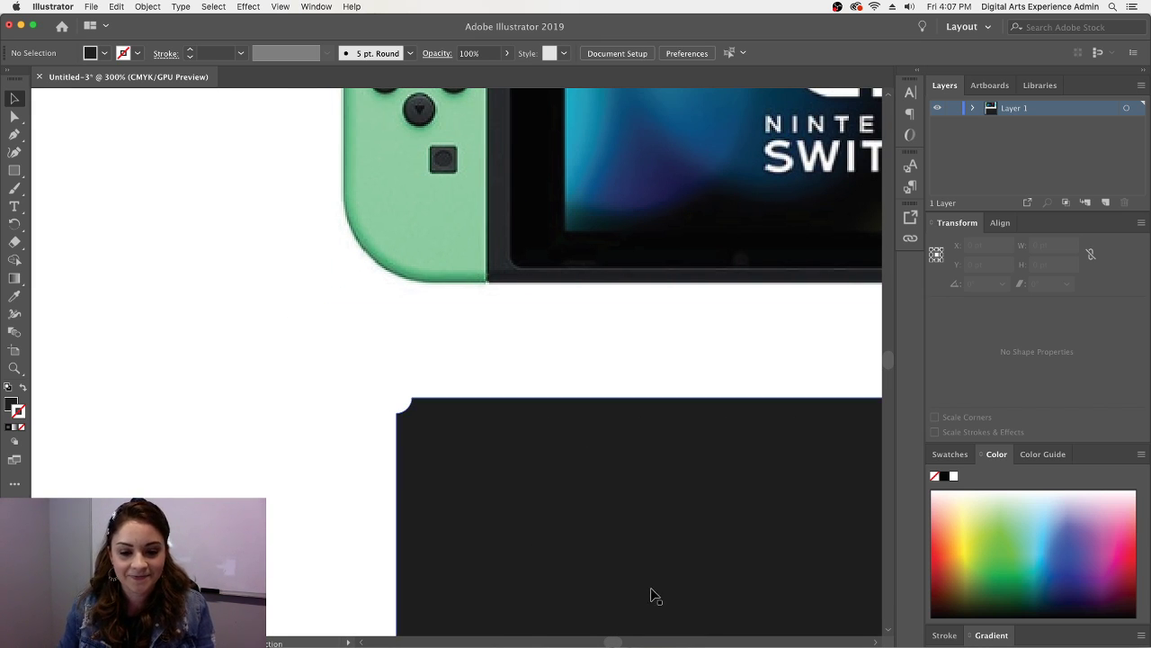
drag(612, 642, 621, 641)
click(542, 527)
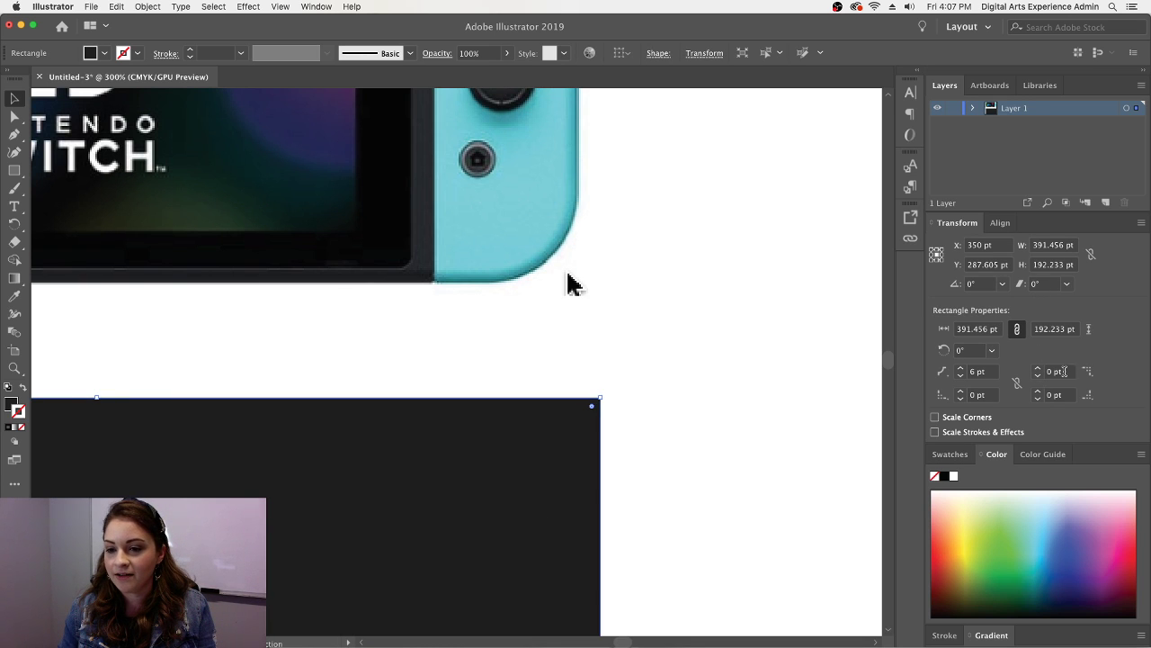
click(1037, 367)
click(1037, 367)
click(1037, 367)
click(1037, 367)
click(1037, 367)
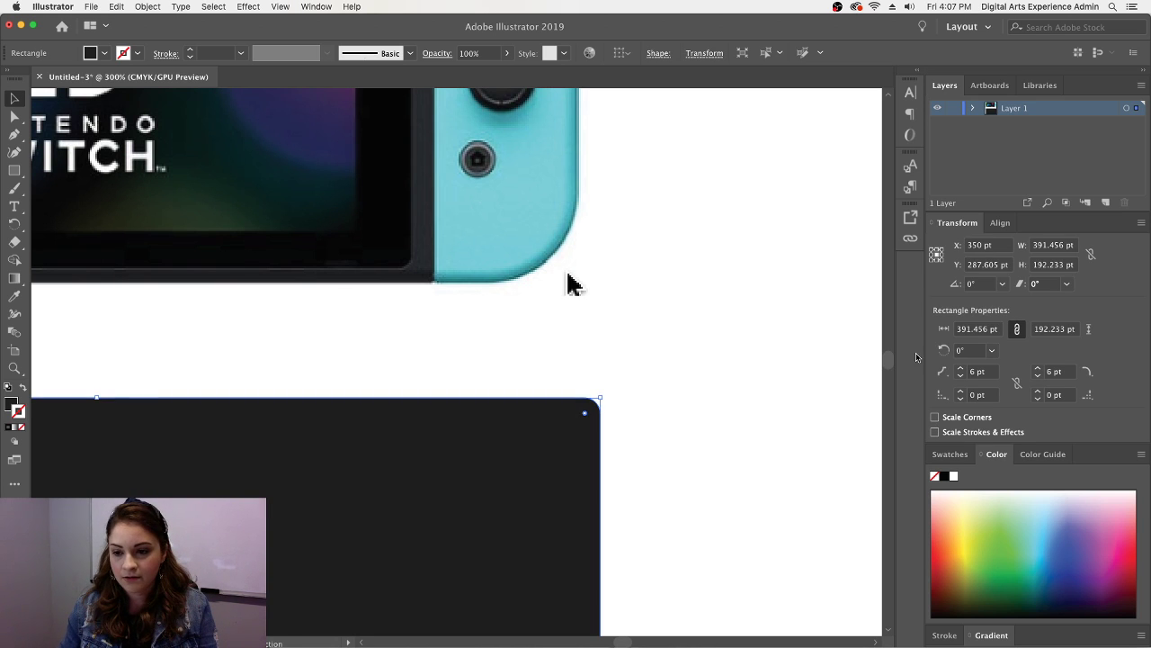
click(1088, 372)
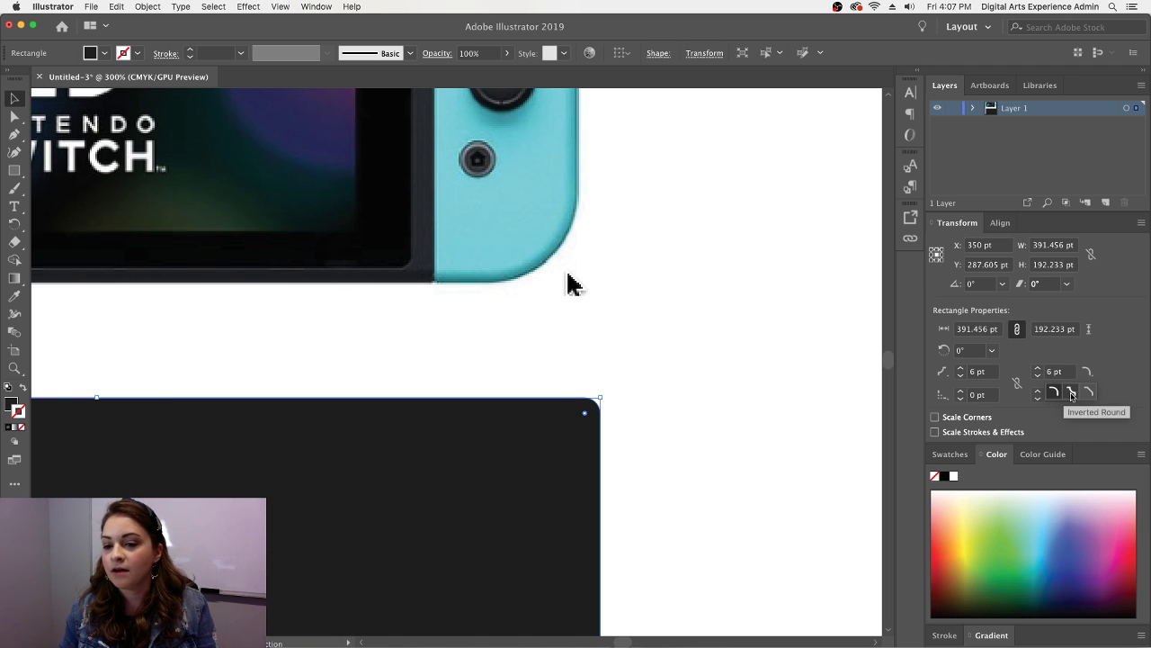
click(1072, 393)
click(781, 364)
key(super+minus)
key(super+minus)
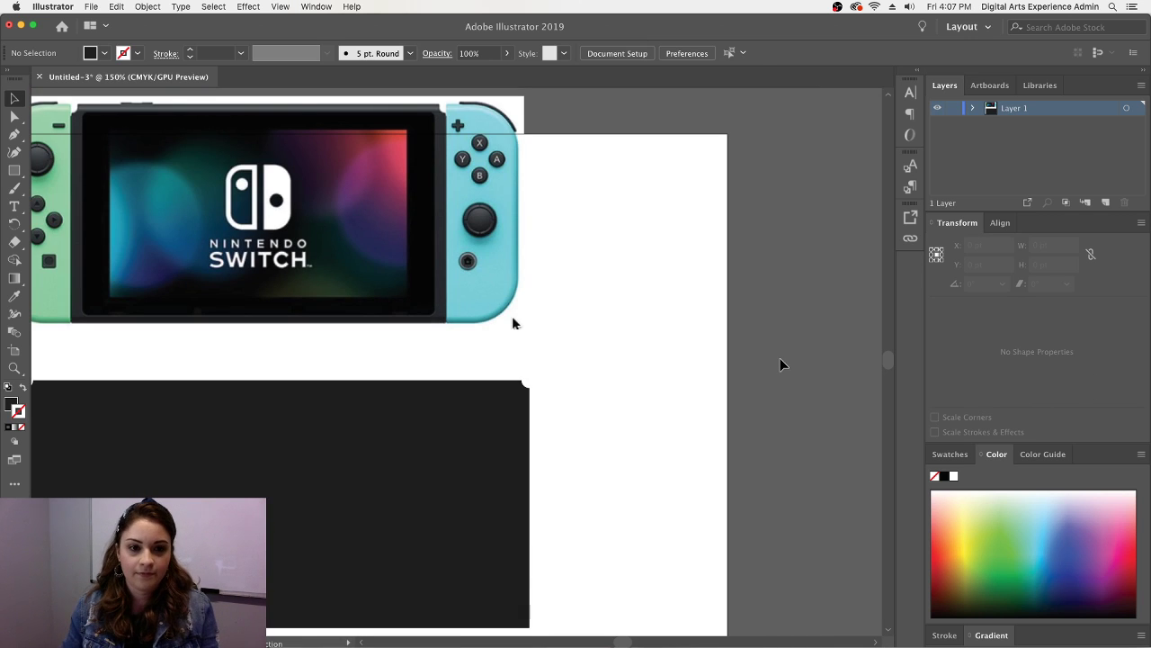
- Draw a second rectangle about 302 by 160 pt over the console body for the screen
scroll(781, 364, down, 2)
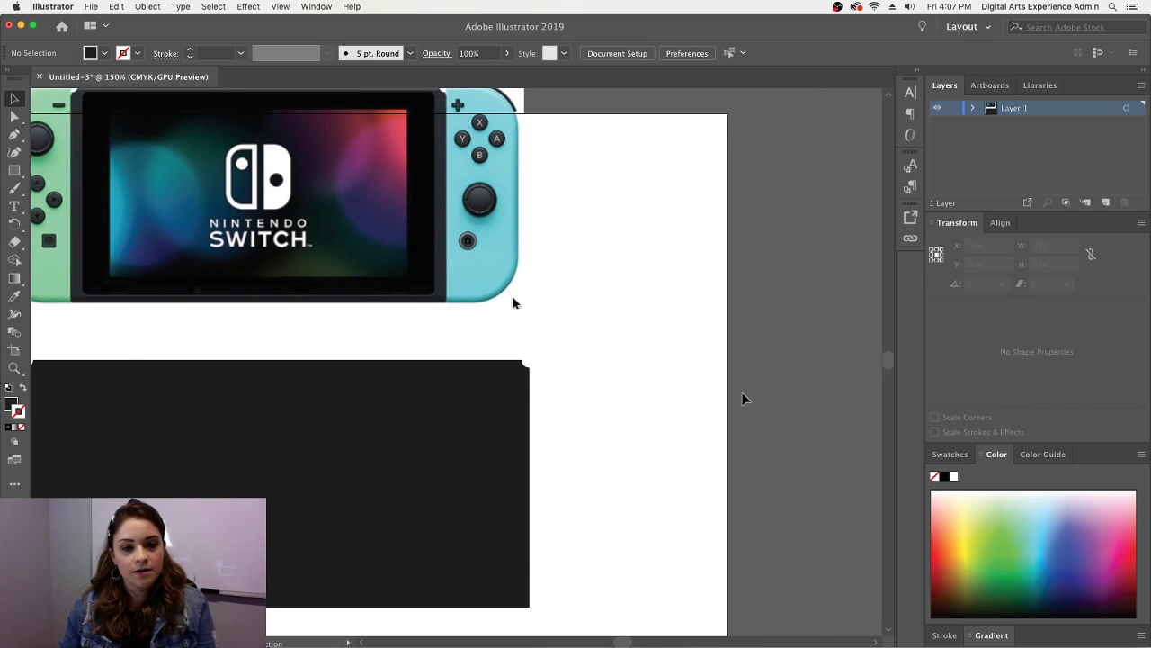
drag(623, 640, 618, 641)
click(274, 300)
click(338, 320)
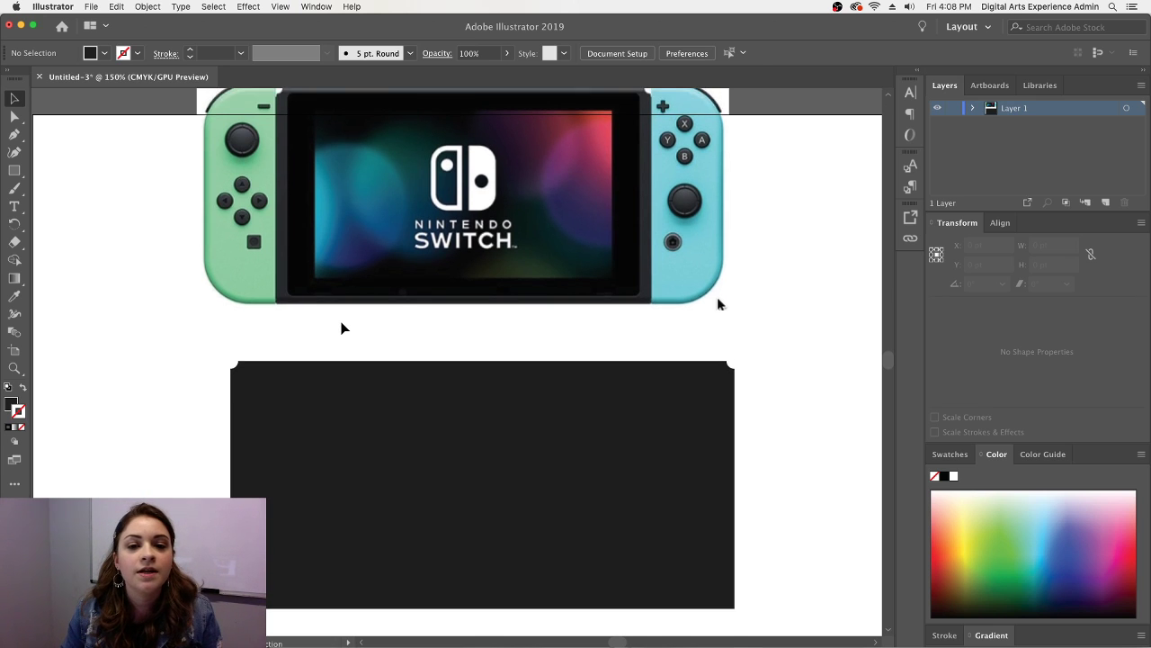
scroll(346, 329, up, 1)
click(351, 331)
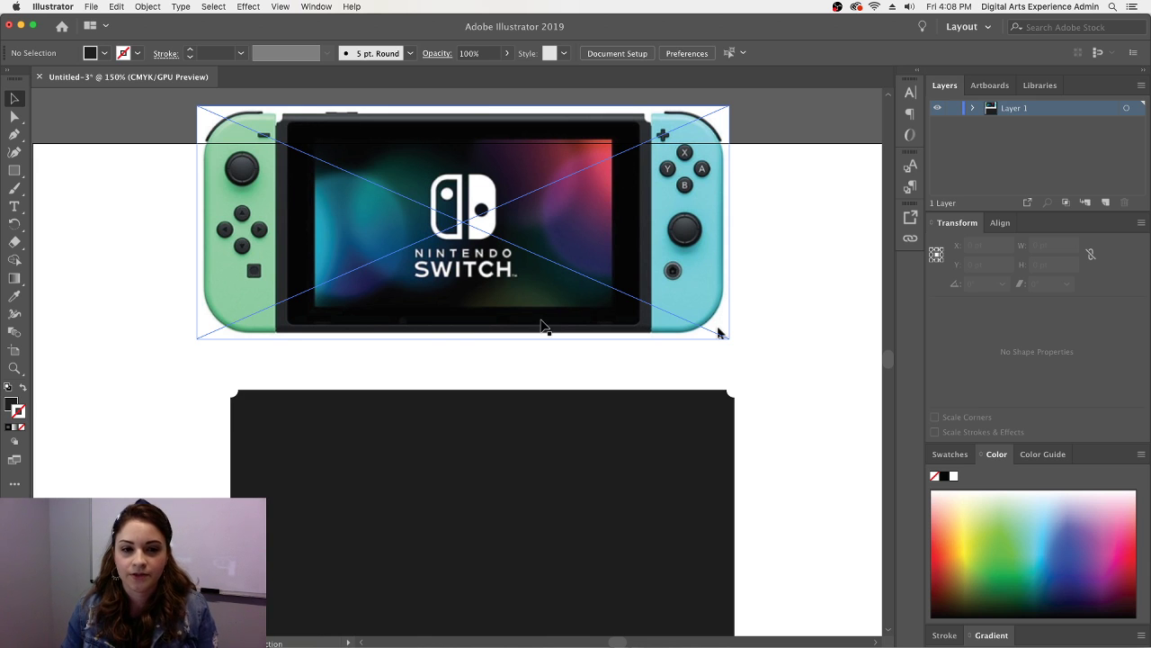
scroll(541, 325, up, 1)
scroll(540, 324, down, 3)
click(15, 170)
drag(148, 309, 534, 514)
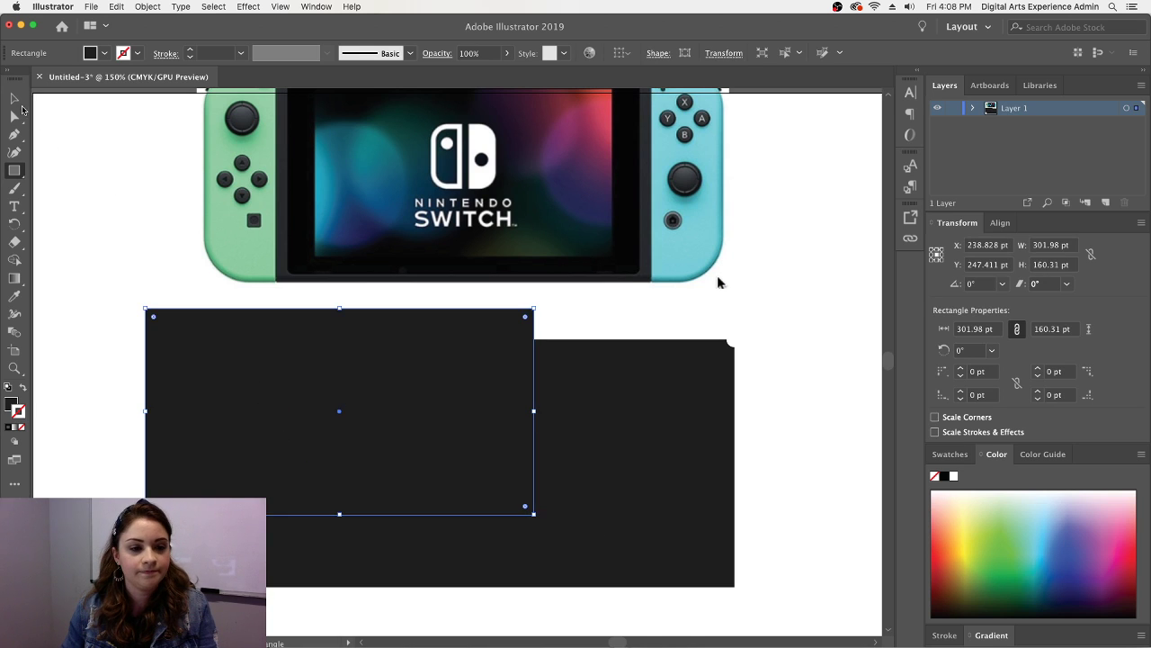
- Fill the smaller screen rectangle with black
double_click(13, 403)
drag(487, 442, 477, 457)
click(755, 269)
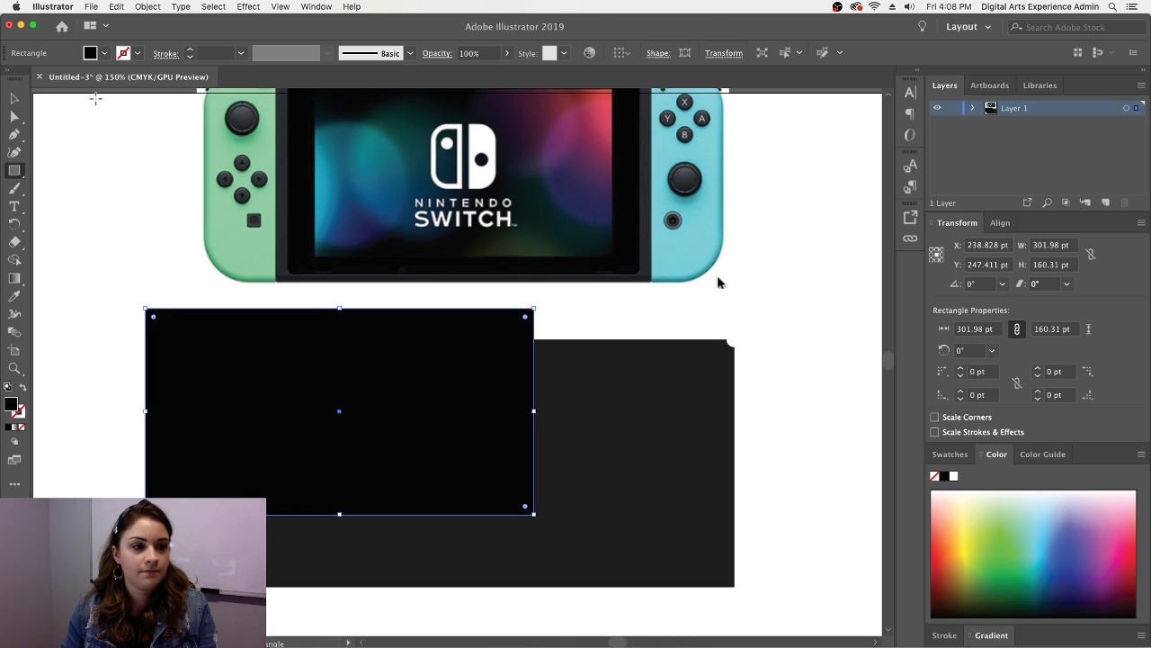
- Centre the black rectangle on the console body and widen it on both sides to about 365 pt
click(14, 98)
drag(207, 381, 352, 432)
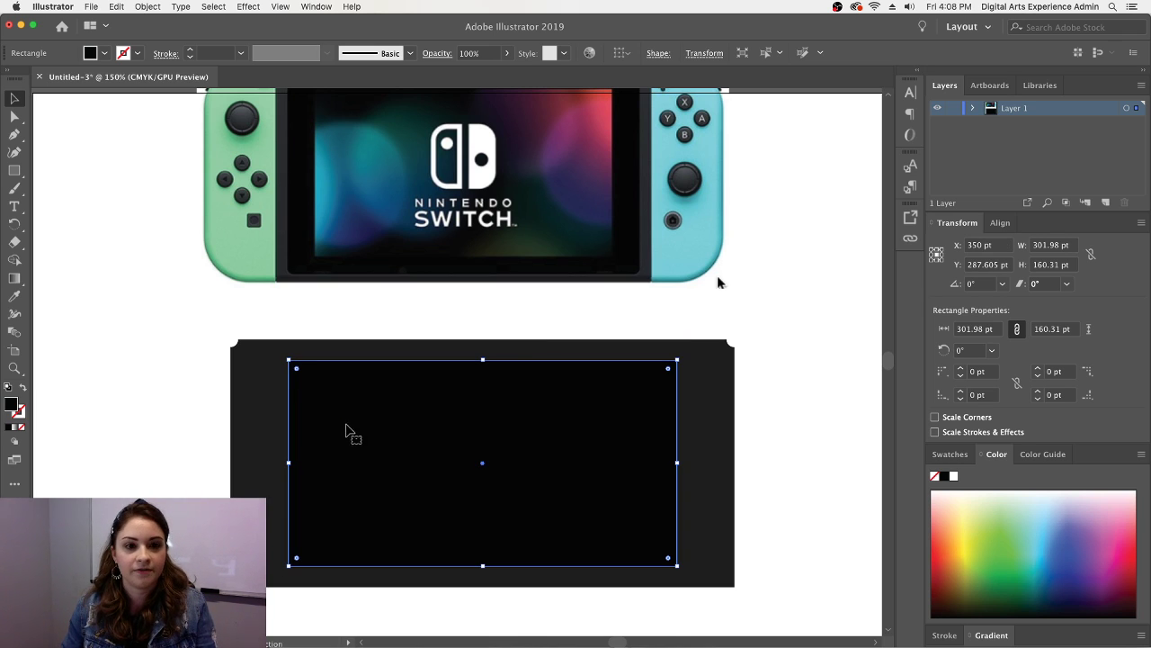
drag(292, 463, 249, 463)
drag(677, 462, 721, 462)
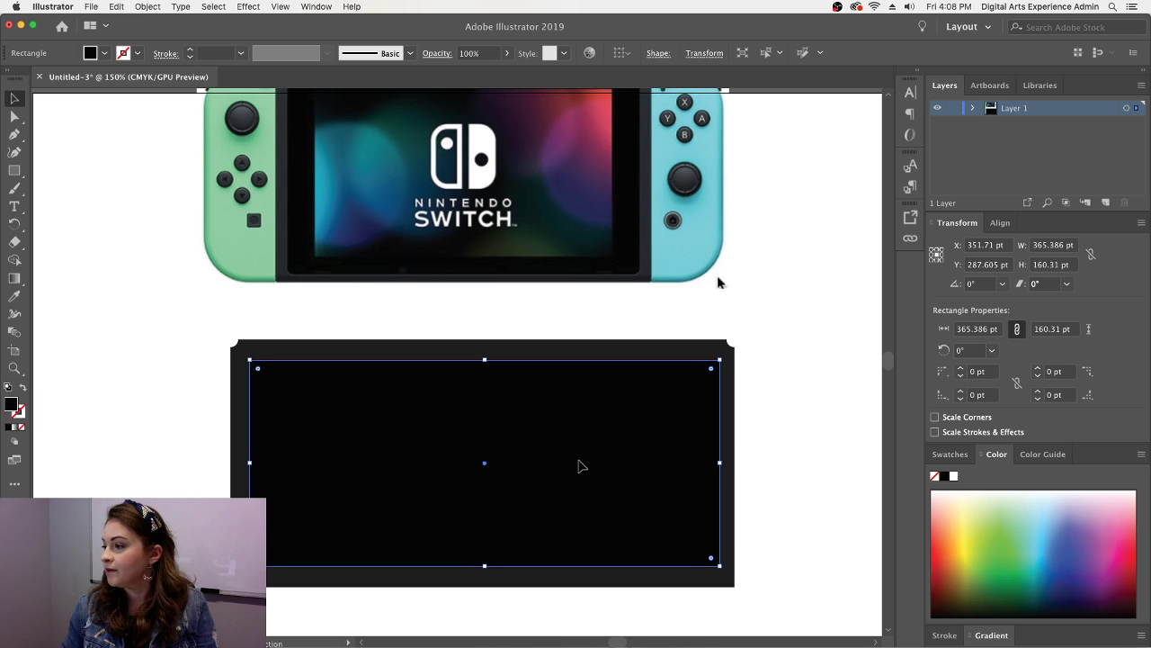
- Move the reference image slightly right and down so it sits closer above the drawn console body
scroll(580, 465, up, 3)
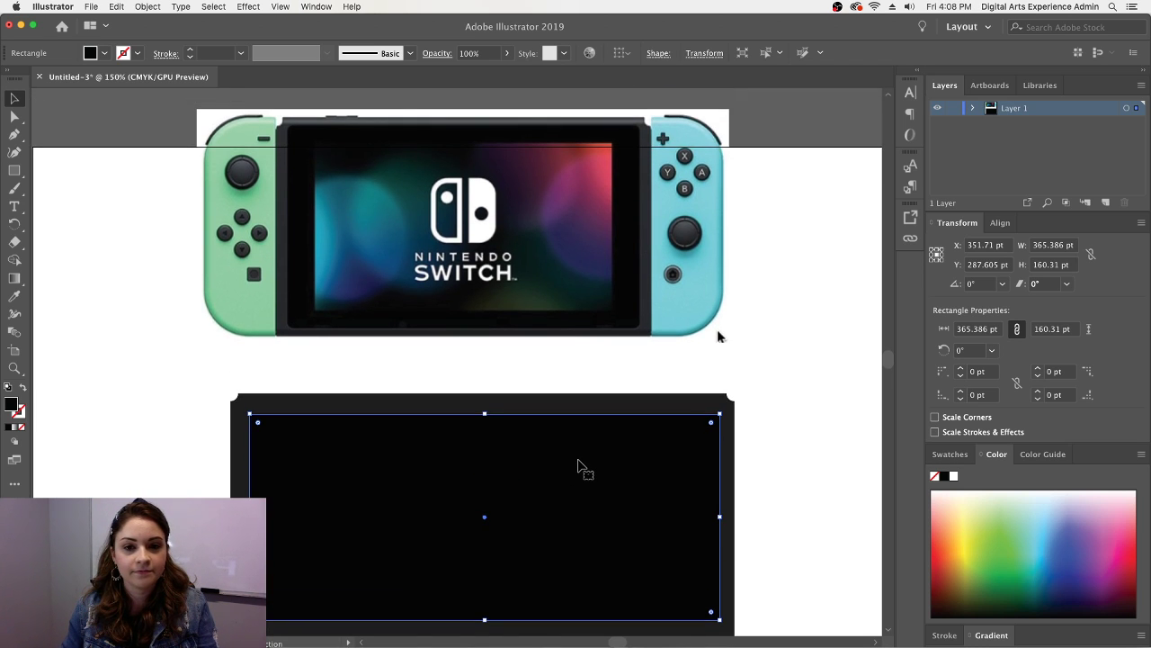
drag(318, 152, 393, 186)
scroll(698, 368, up, 2)
scroll(697, 369, down, 2)
- Change the fill of the outer console body rectangle to the lighter dark grey 2D2D2D
click(697, 360)
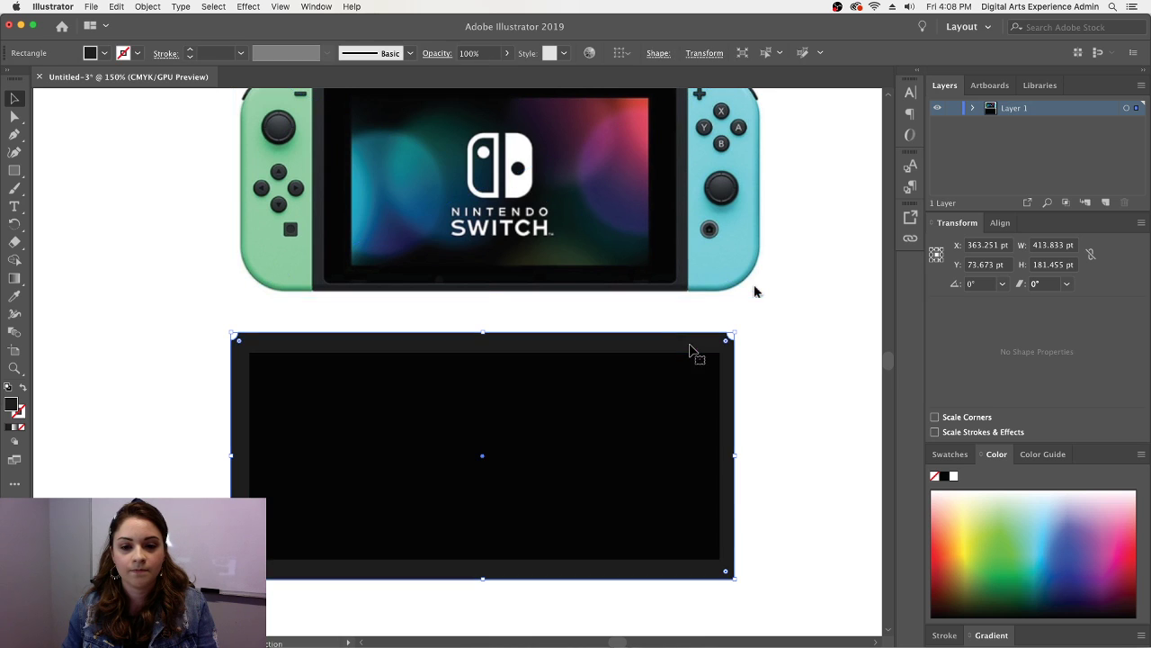
double_click(10, 405)
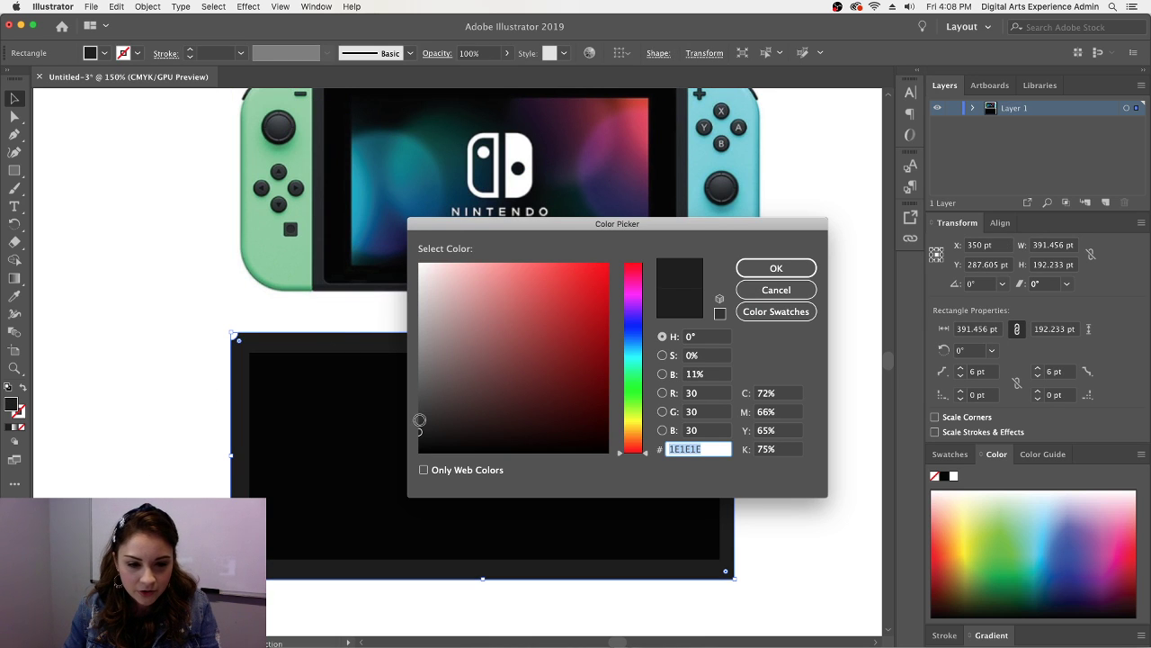
text(2D2D2D)
click(773, 269)
- Link the corner radii of the black screen rectangle and round all four corners to 8 pt
click(474, 403)
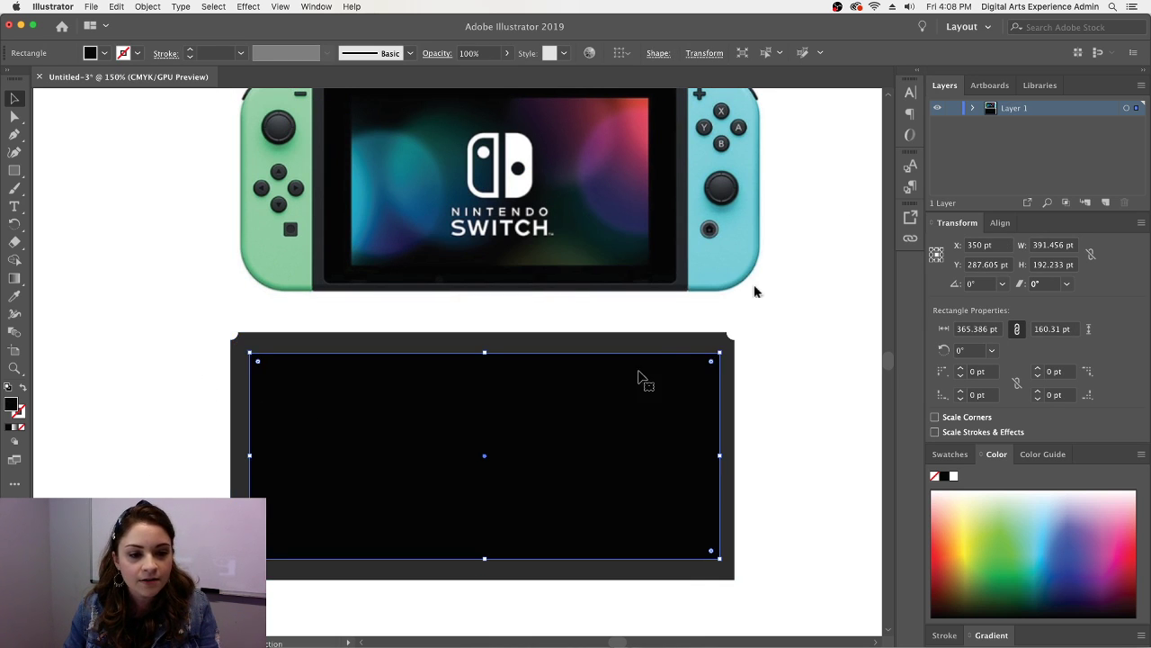
click(946, 371)
click(942, 391)
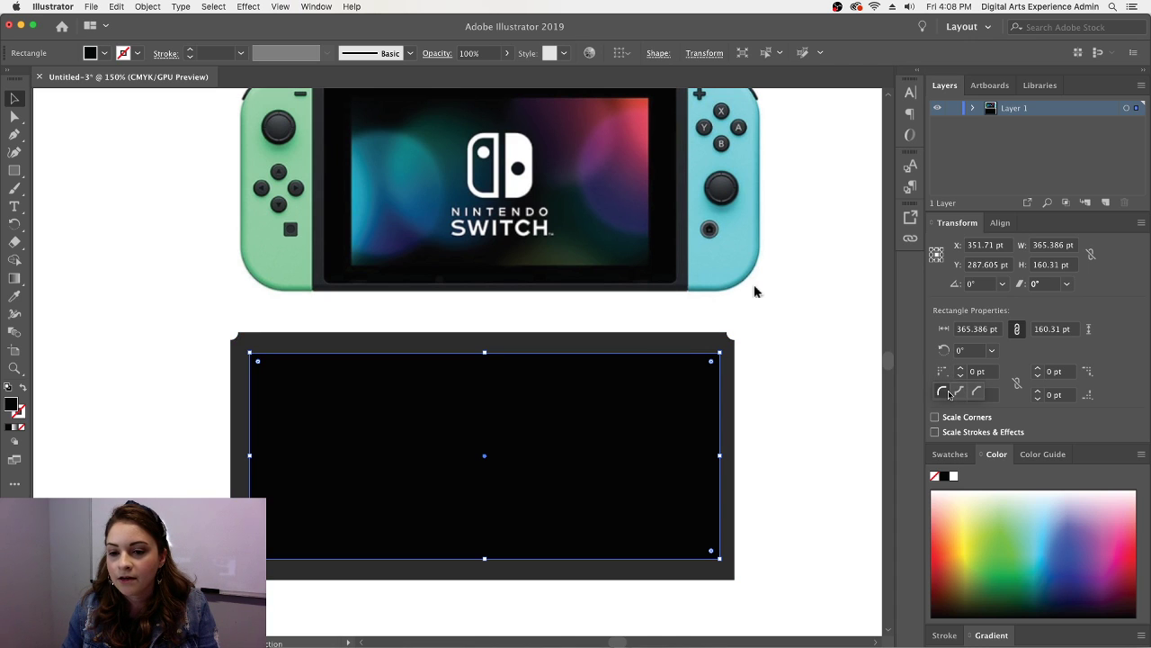
click(961, 369)
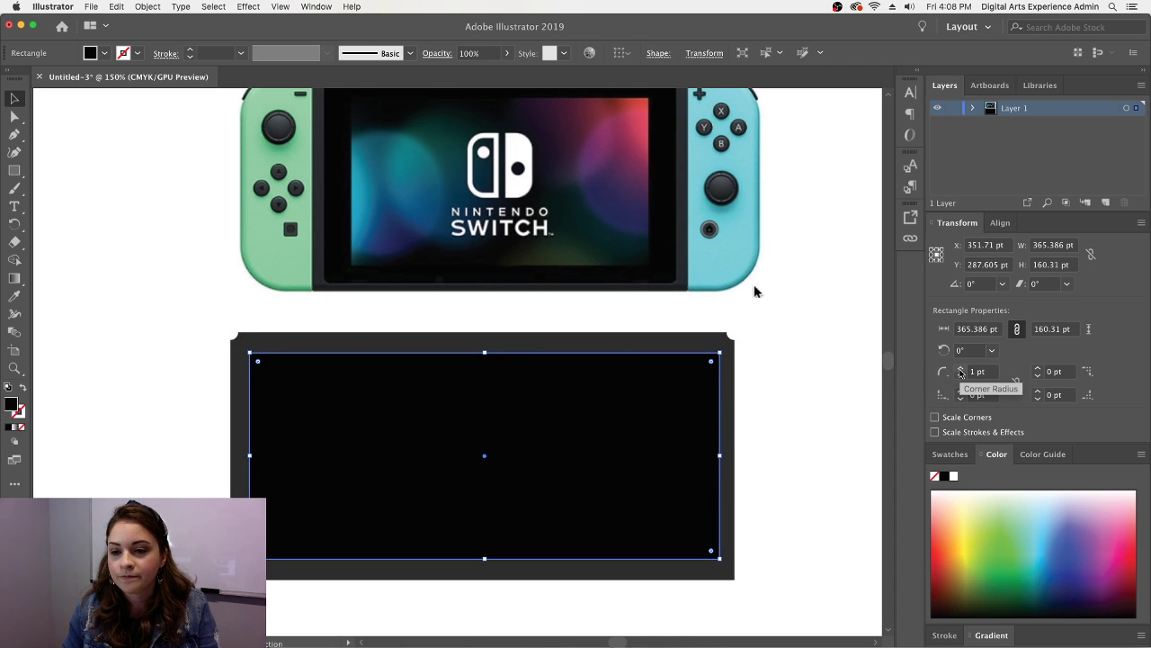
click(943, 371)
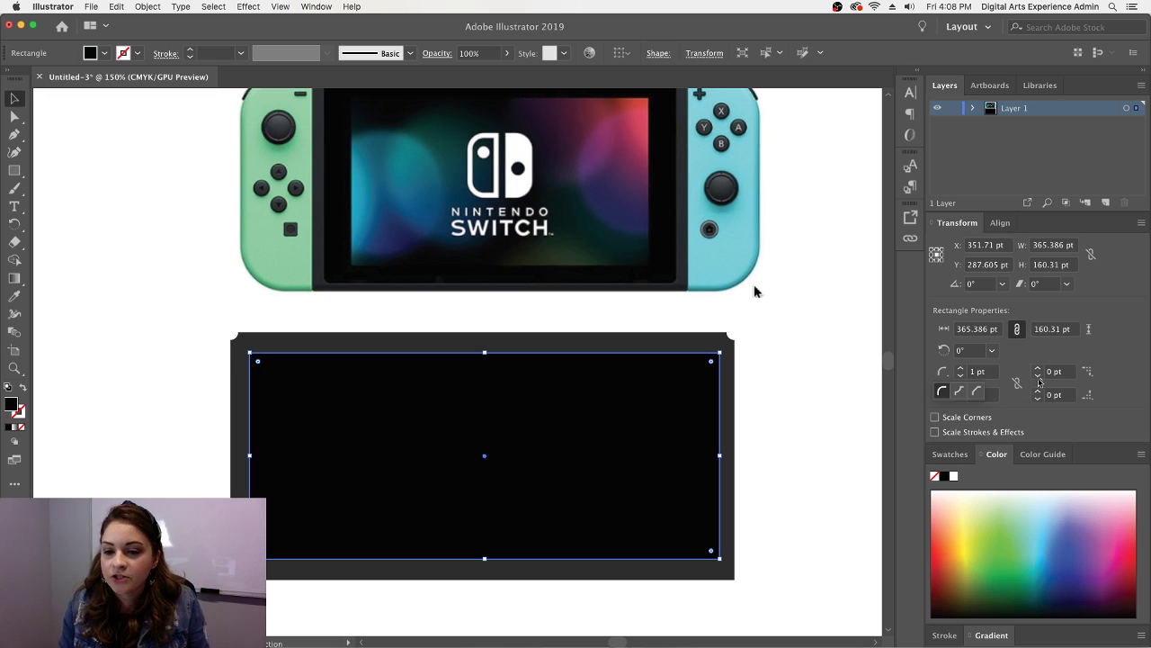
click(961, 376)
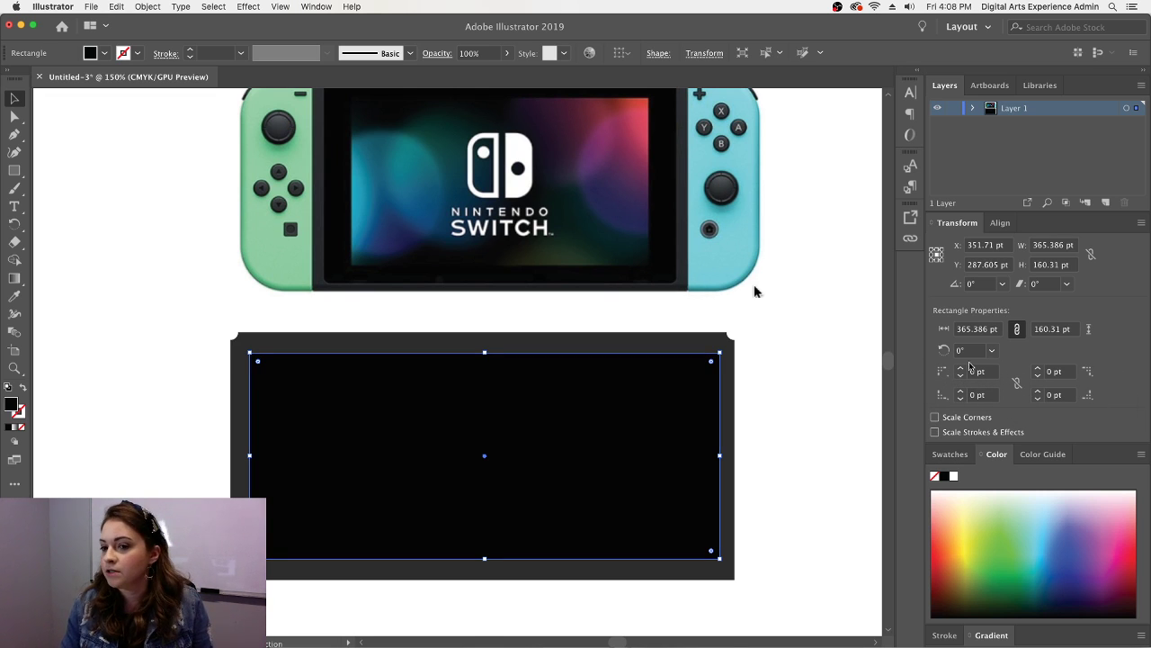
click(1018, 385)
click(960, 368)
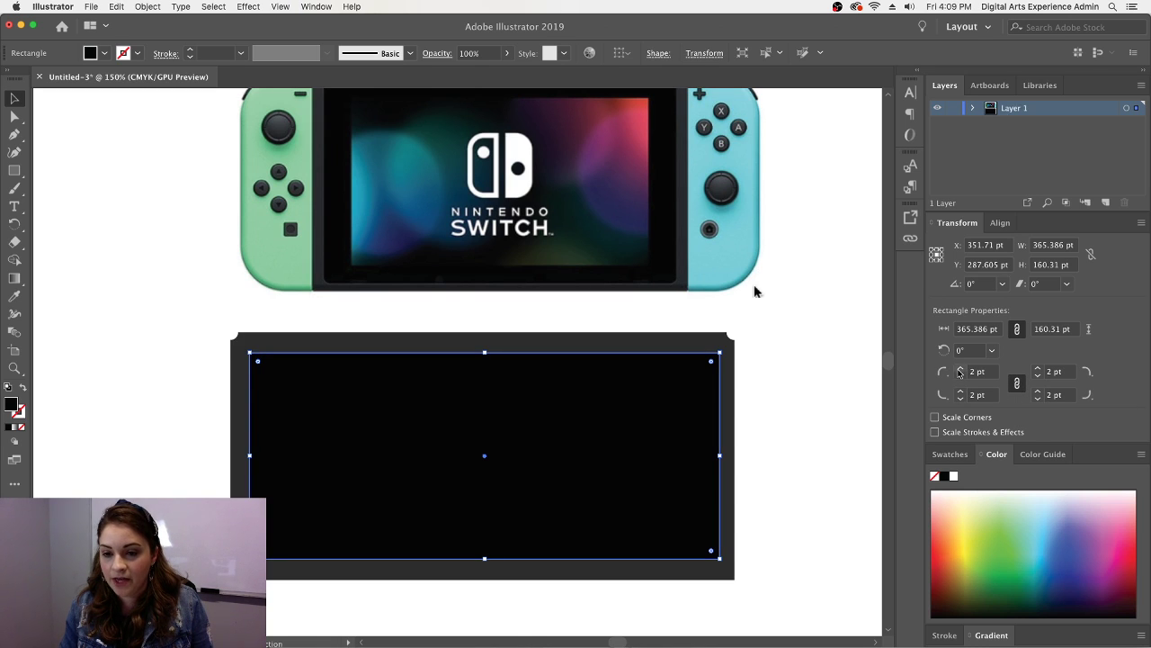
click(960, 369)
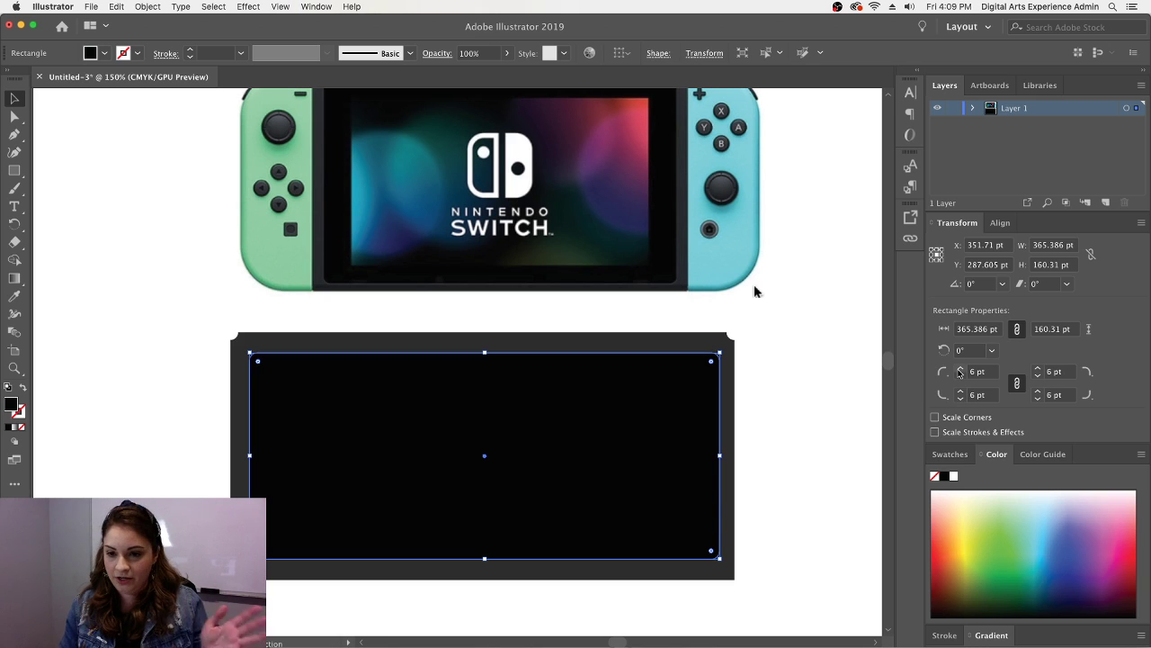
click(959, 371)
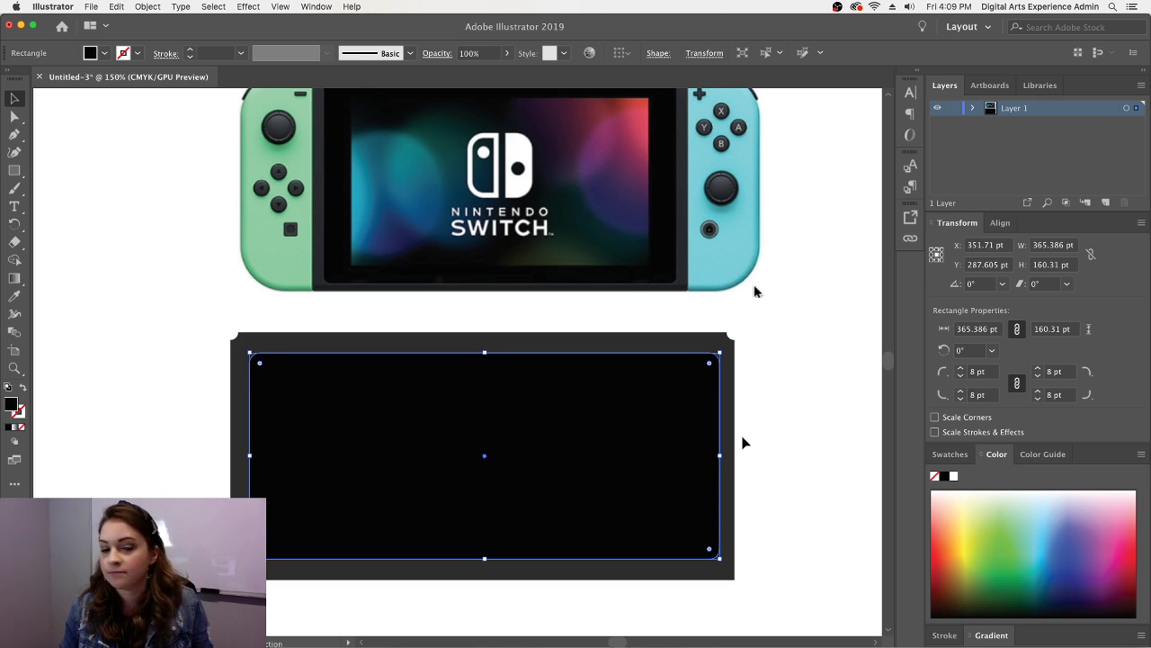
- Narrow the black screen rectangle to about 359 pt wide and keep it centred on the console body
key(super+shift+a)
click(475, 410)
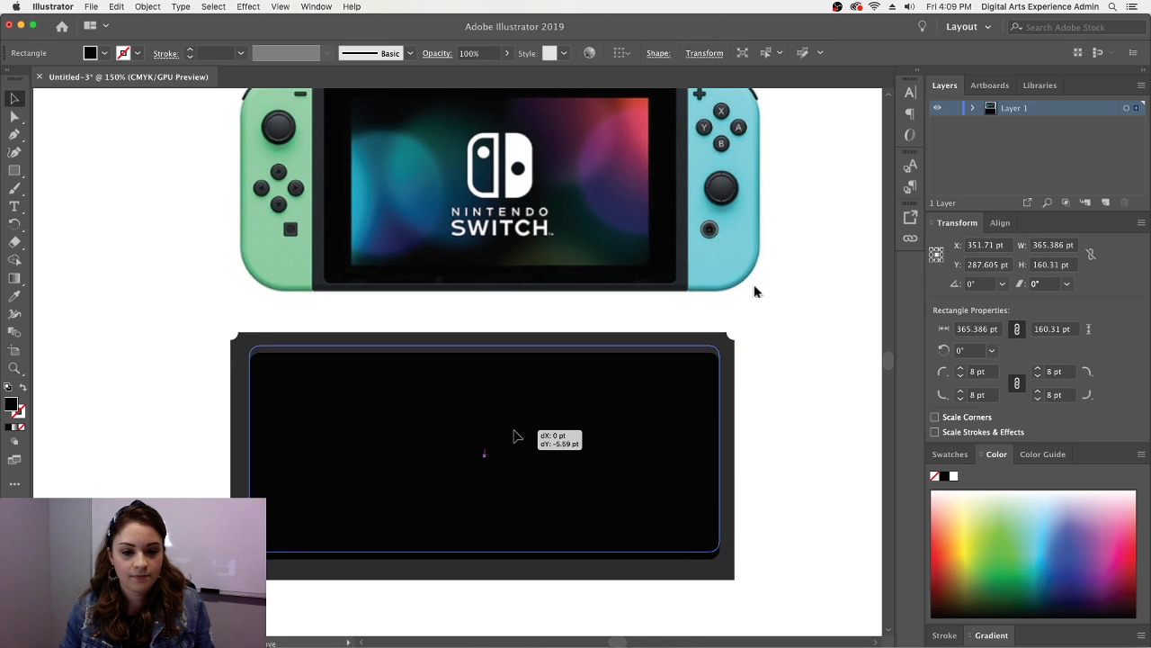
click(776, 437)
scroll(775, 436, up, 2)
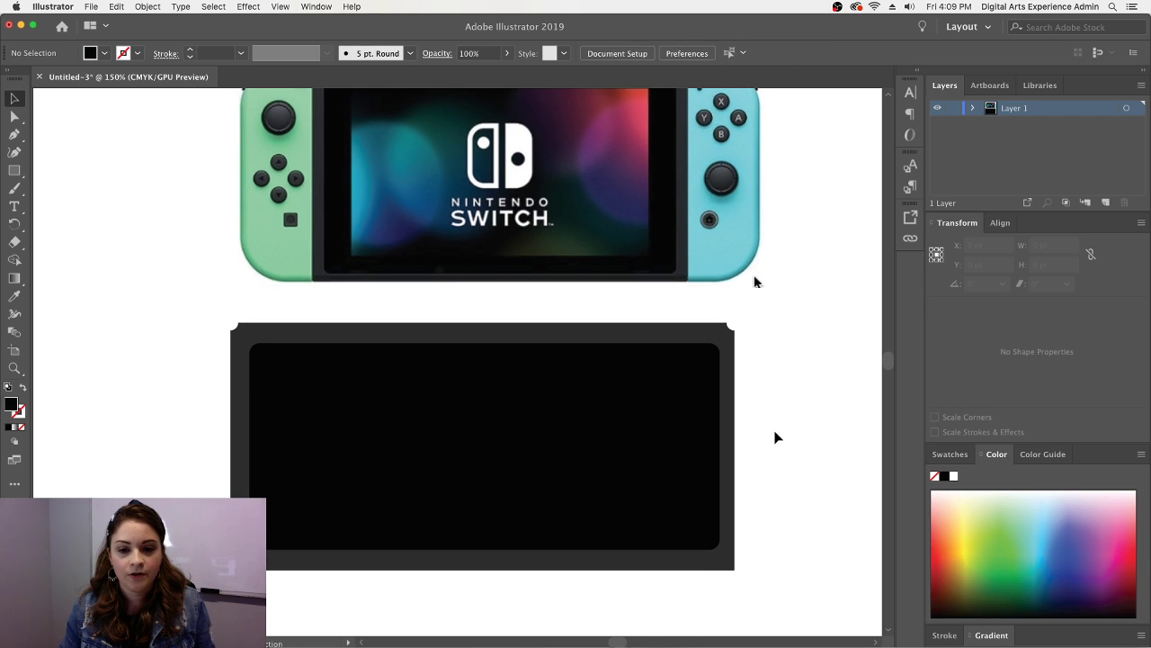
click(681, 470)
drag(730, 481, 723, 476)
drag(642, 481, 648, 477)
click(754, 457)
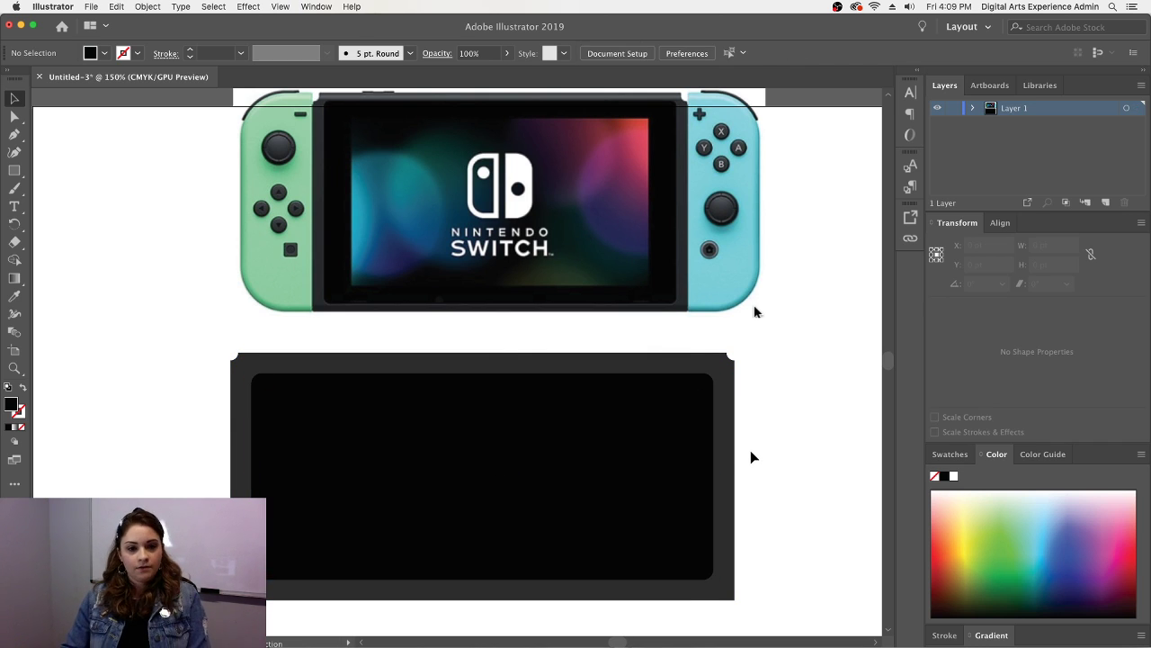
- Select the console body and screen together and stretch them vertically until the body is about 221 pt high
scroll(754, 457, down, 4)
drag(804, 560, 478, 424)
scroll(481, 450, up, 2)
scroll(484, 486, down, 2)
drag(480, 535, 533, 576)
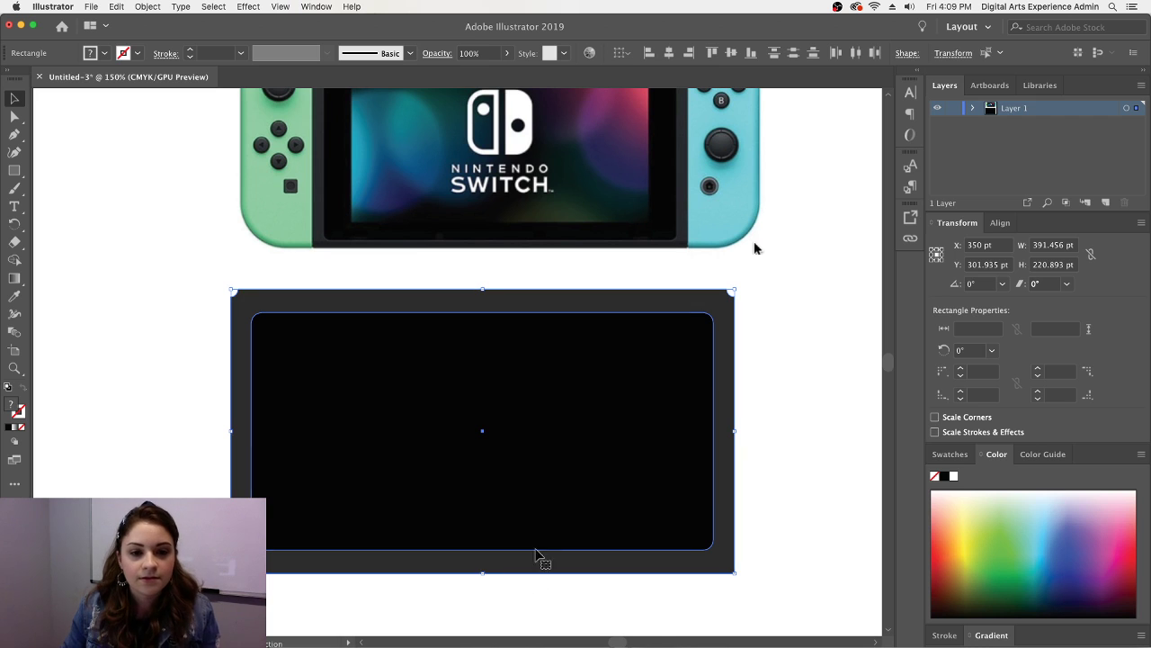
click(823, 361)
- Move the reference image slightly up and left, and centre the drawn body and screen horizontally beneath it
key(super+minus)
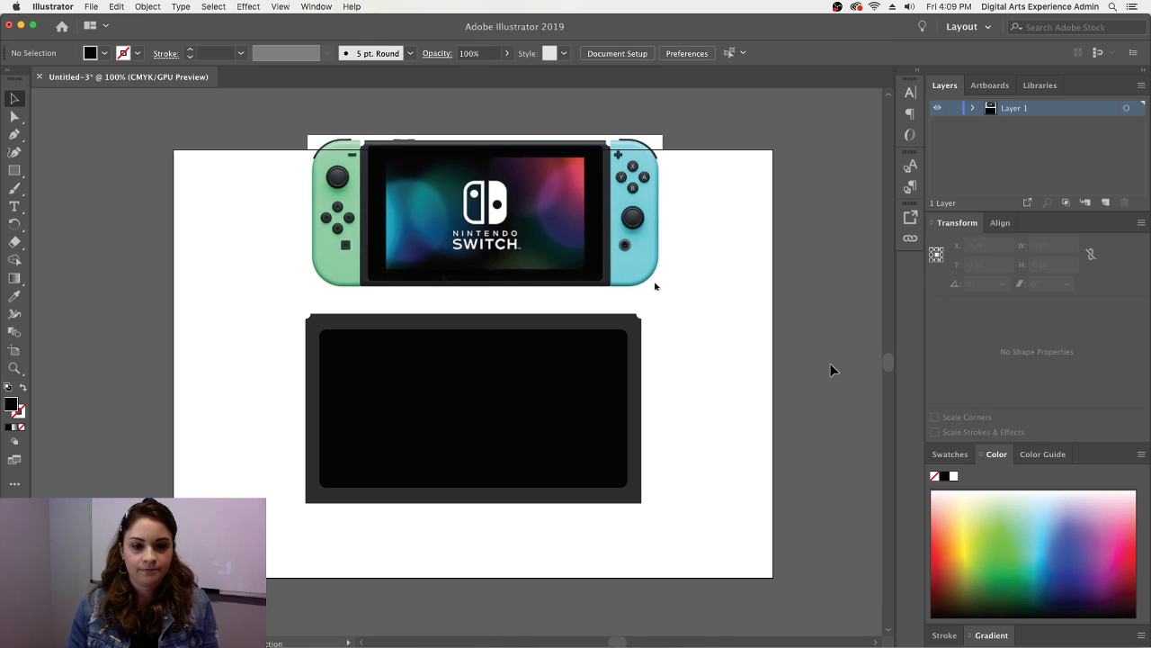
drag(621, 260, 616, 252)
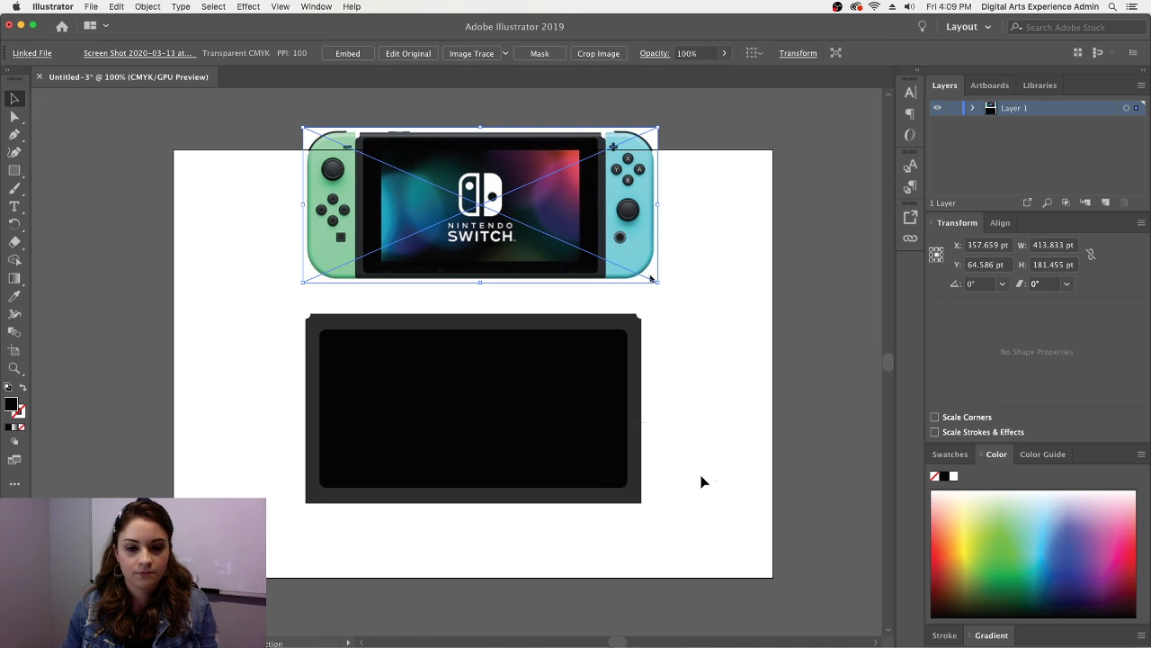
click(520, 392)
drag(519, 391, 522, 390)
click(707, 403)
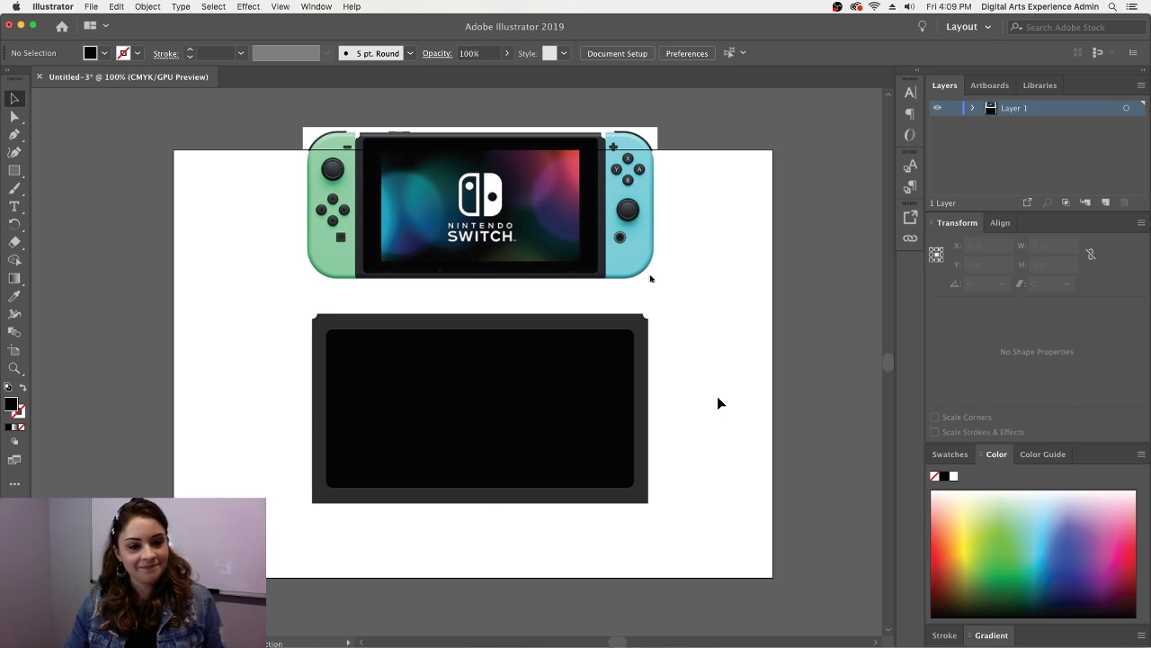
click(484, 373)
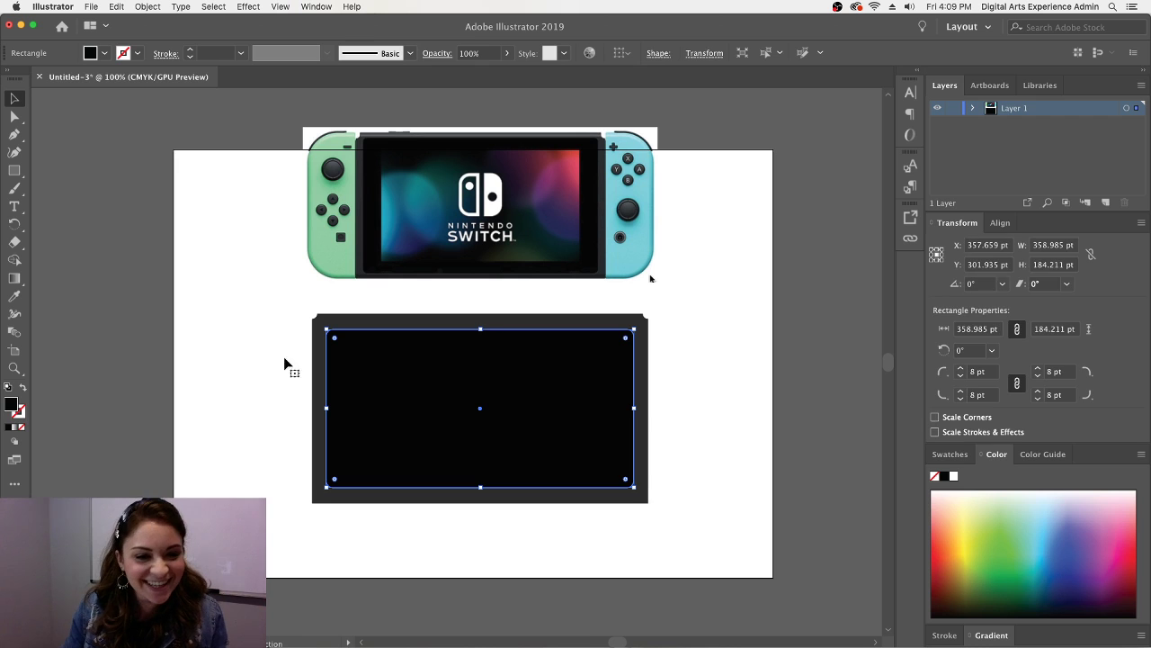
click(213, 358)
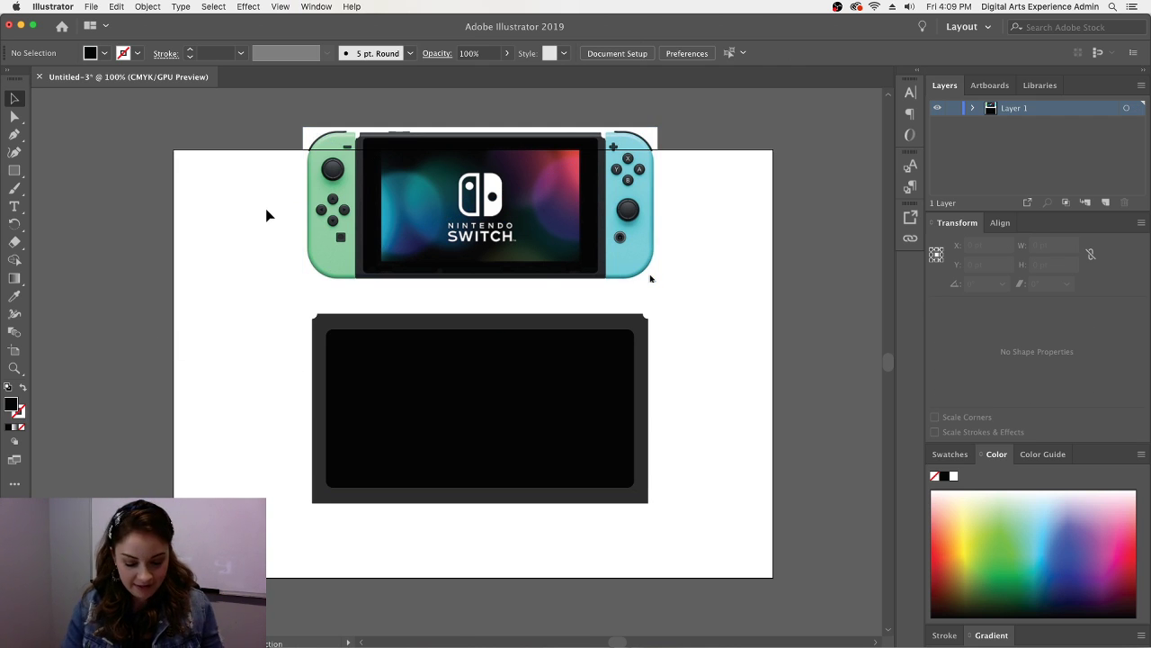
- Draw a rectangle about 124 by 248 pt in the empty area left of the console body for the left controller
key(super+minus)
key(super+plus)
key(super+plus)
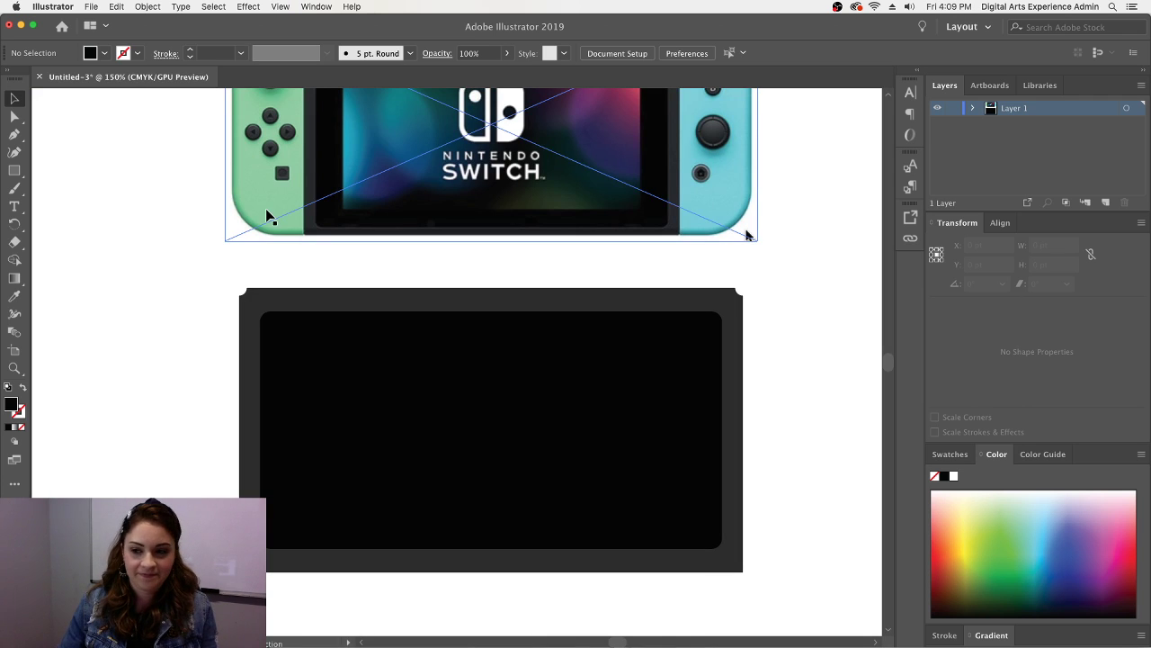
scroll(440, 394, down, 1)
scroll(503, 477, up, 3)
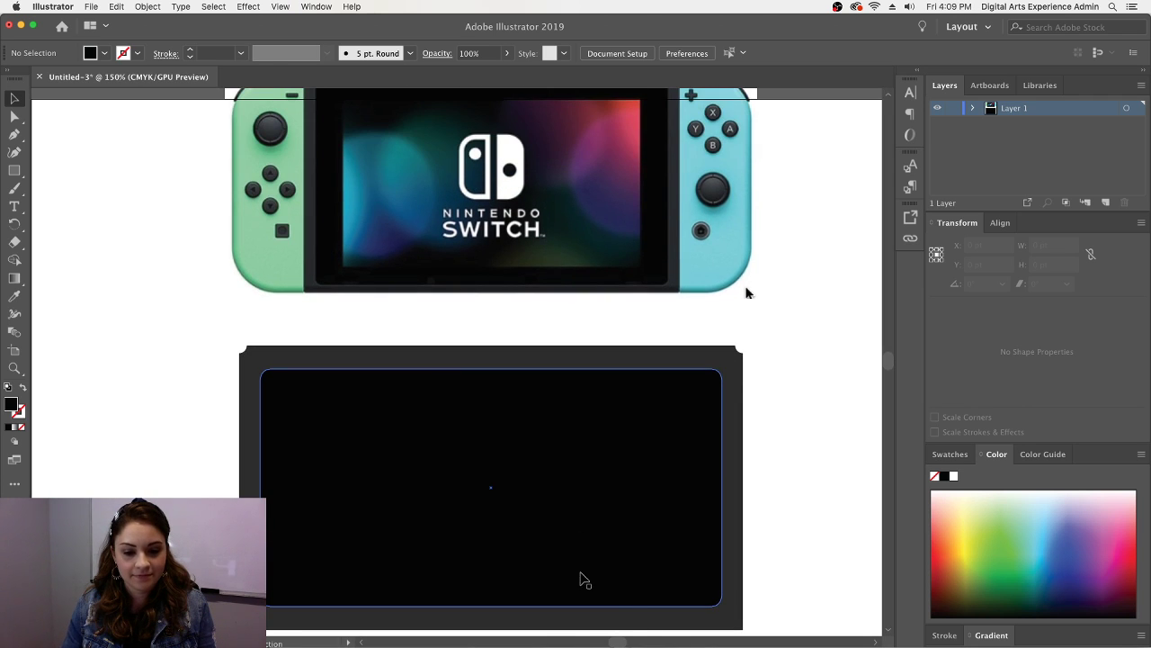
drag(617, 643, 615, 643)
scroll(581, 552, up, 1)
scroll(583, 554, down, 1)
drag(14, 170, 45, 173)
drag(284, 206, 443, 524)
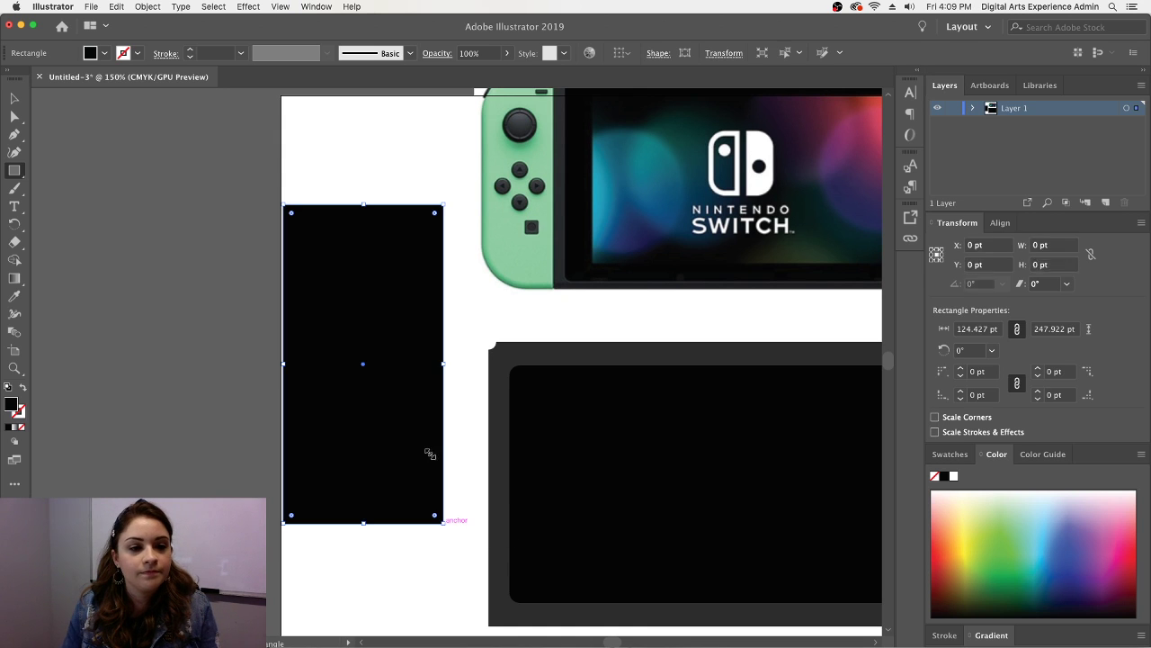
- Place the new rectangle flush against the console body's left edge and shorten it to the body's height, about 221 pt
key(v)
scroll(319, 393, down, 2)
drag(340, 347, 385, 443)
drag(408, 272, 409, 307)
click(394, 273)
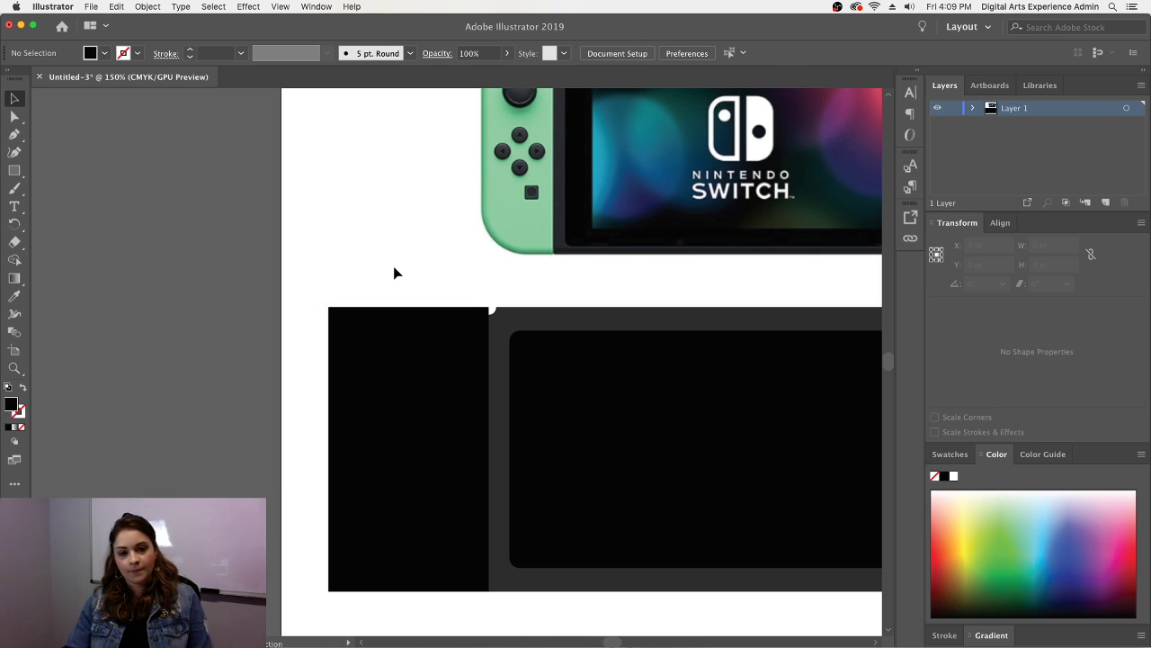
- Narrow the left controller rectangle from its outer edge to about 83 pt wide
double_click(393, 337)
click(312, 450)
click(367, 462)
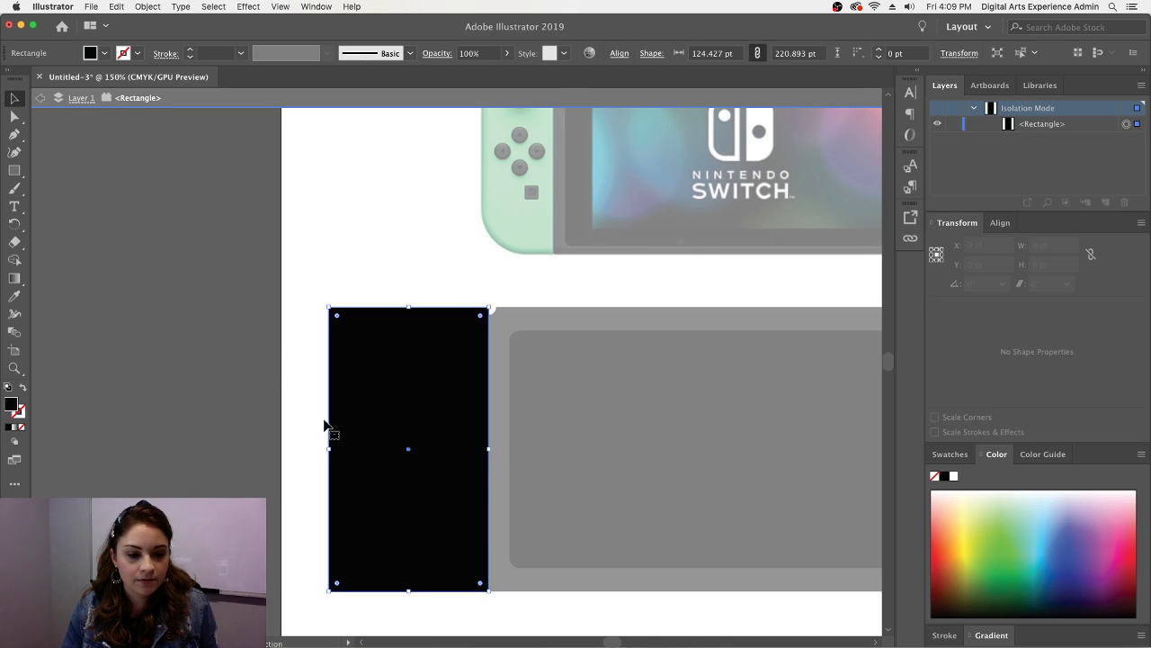
key(Escape)
drag(329, 448, 381, 450)
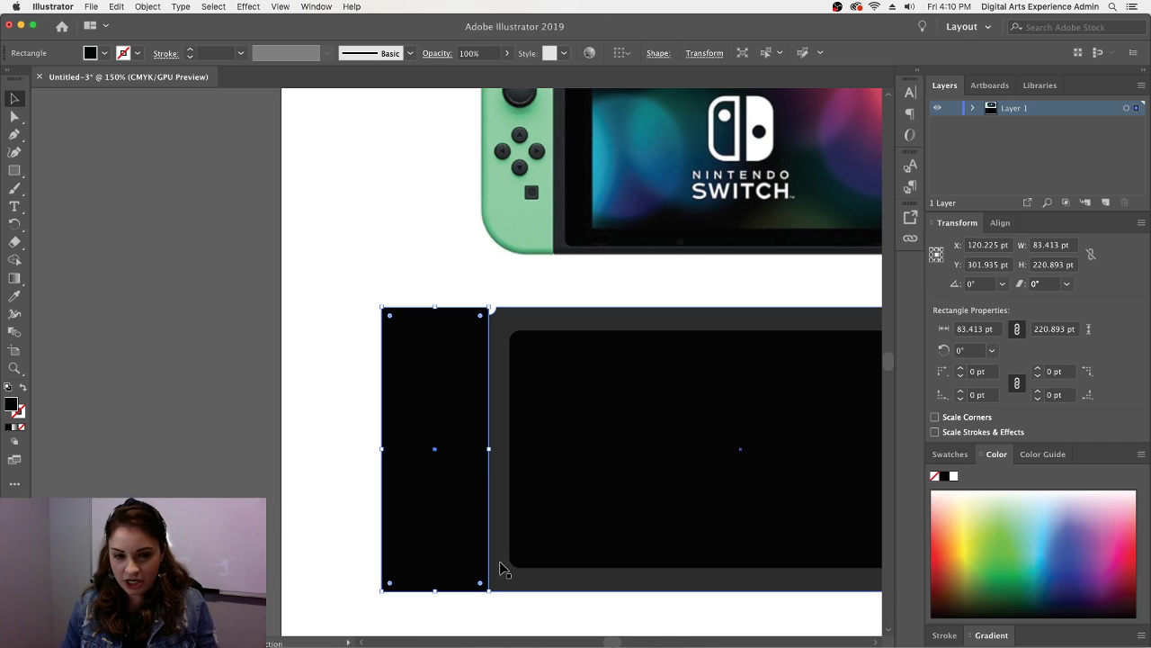
- Unlink the left controller rectangle's corner radii and round only its upper outer corner to 28 pt
key(super+equal)
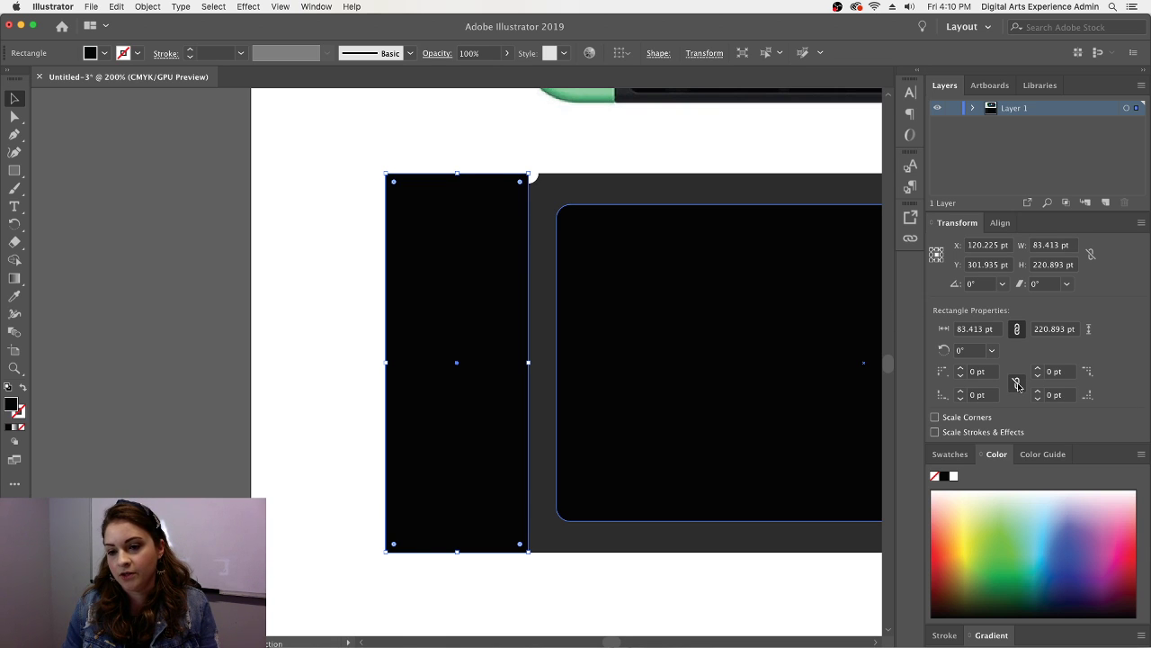
click(371, 190)
click(398, 191)
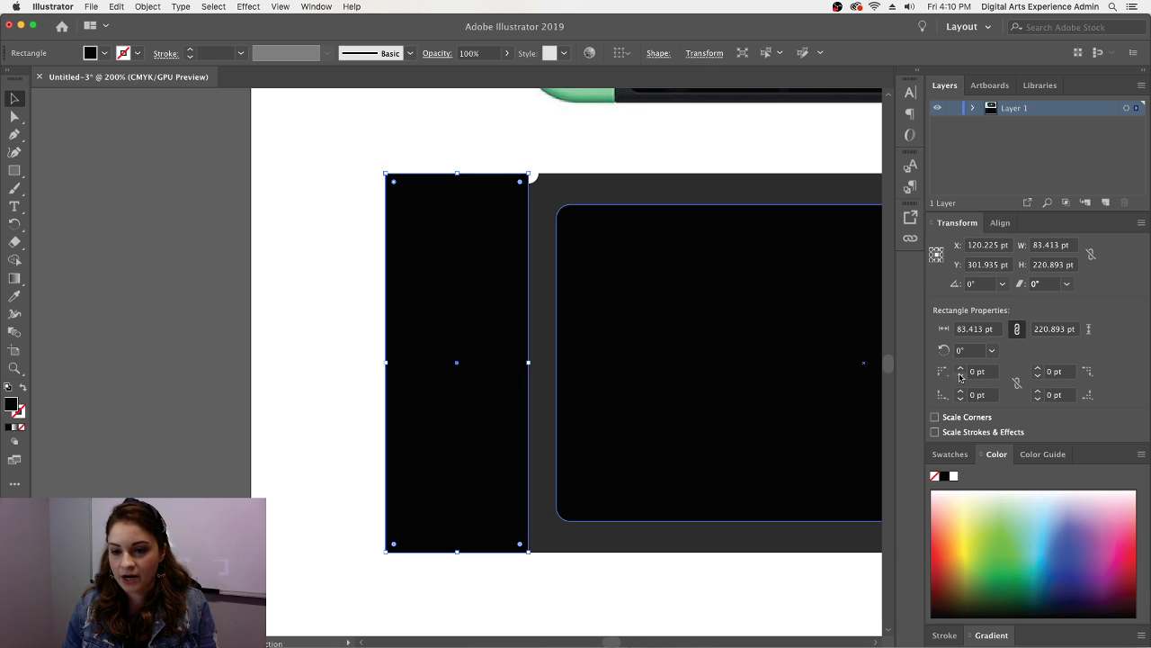
click(961, 369)
click(960, 369)
click(960, 369)
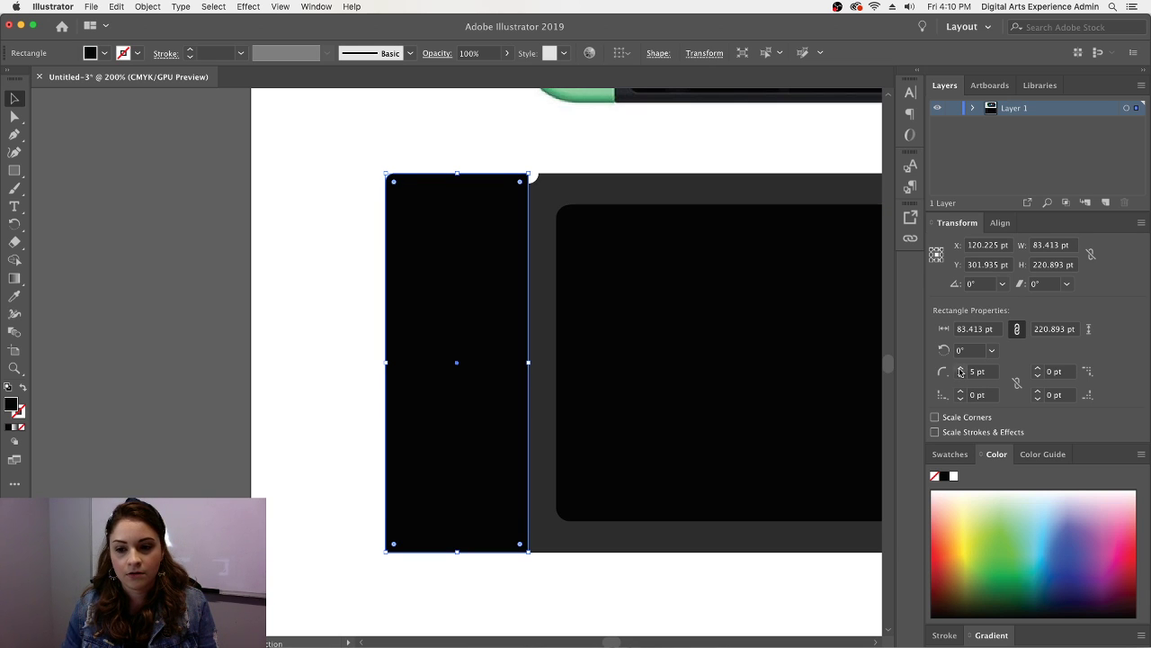
click(960, 368)
click(960, 368)
click(960, 369)
click(960, 369)
click(961, 368)
click(960, 369)
click(961, 369)
click(960, 368)
click(961, 369)
click(961, 369)
click(960, 369)
click(961, 369)
click(960, 368)
click(960, 369)
click(960, 369)
scroll(845, 385, down, 2)
scroll(845, 385, up, 10)
scroll(846, 385, down, 2)
scroll(846, 385, down, 8)
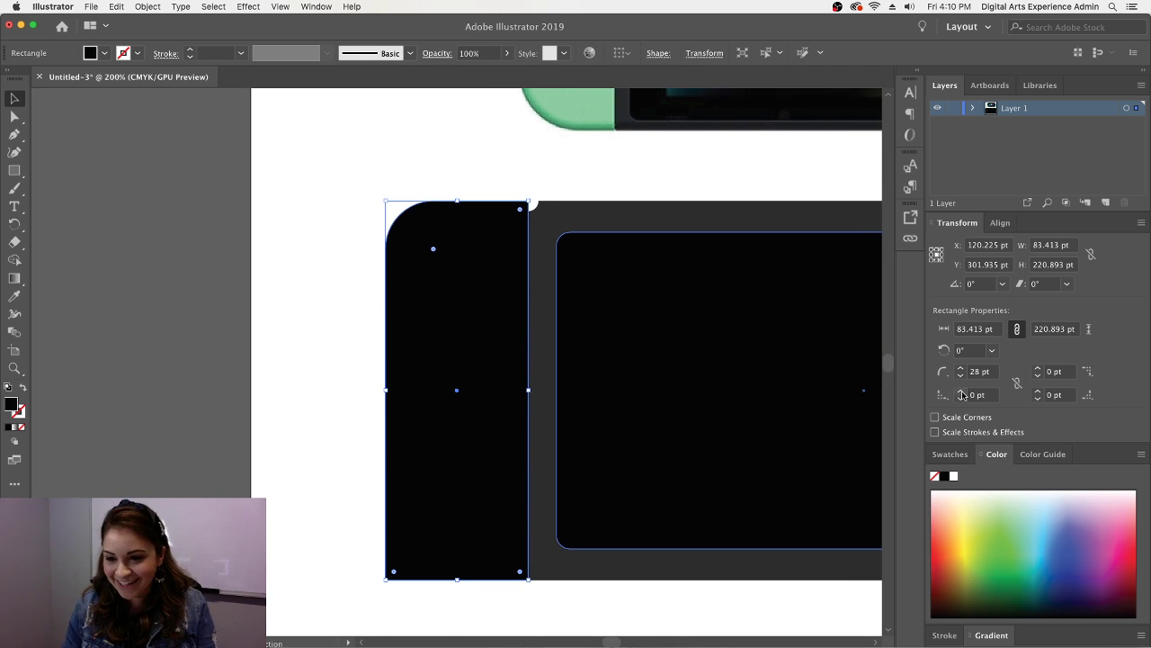
- Round the lower outer corner of the left controller rectangle to 28 pt
click(973, 396)
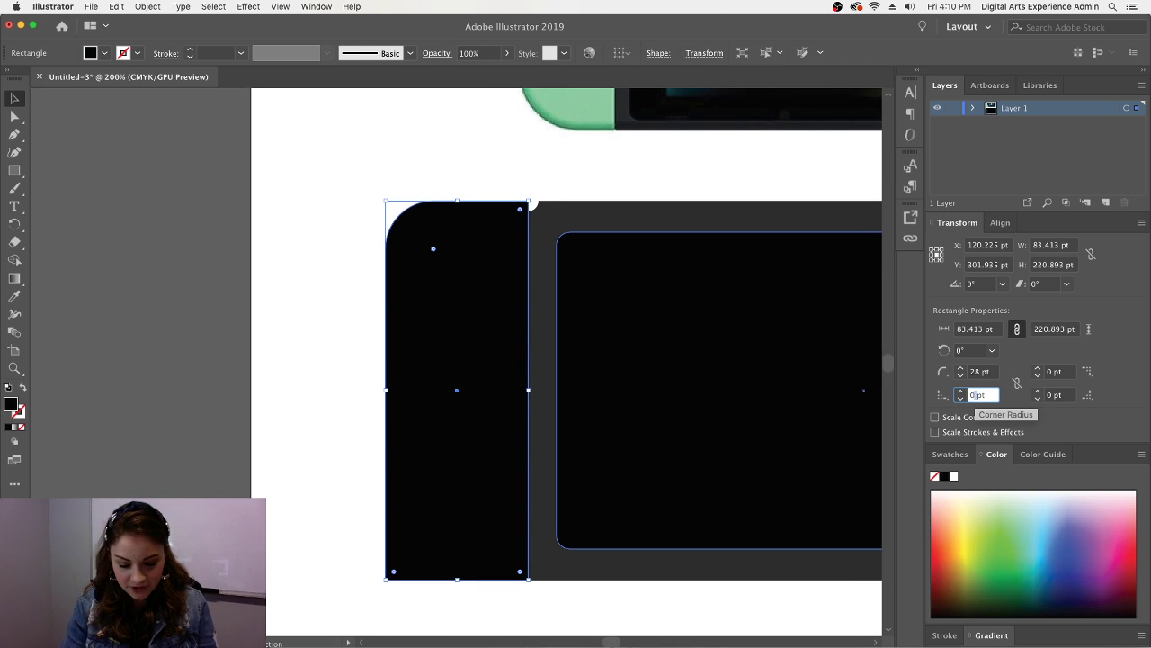
text(28)
key(Return)
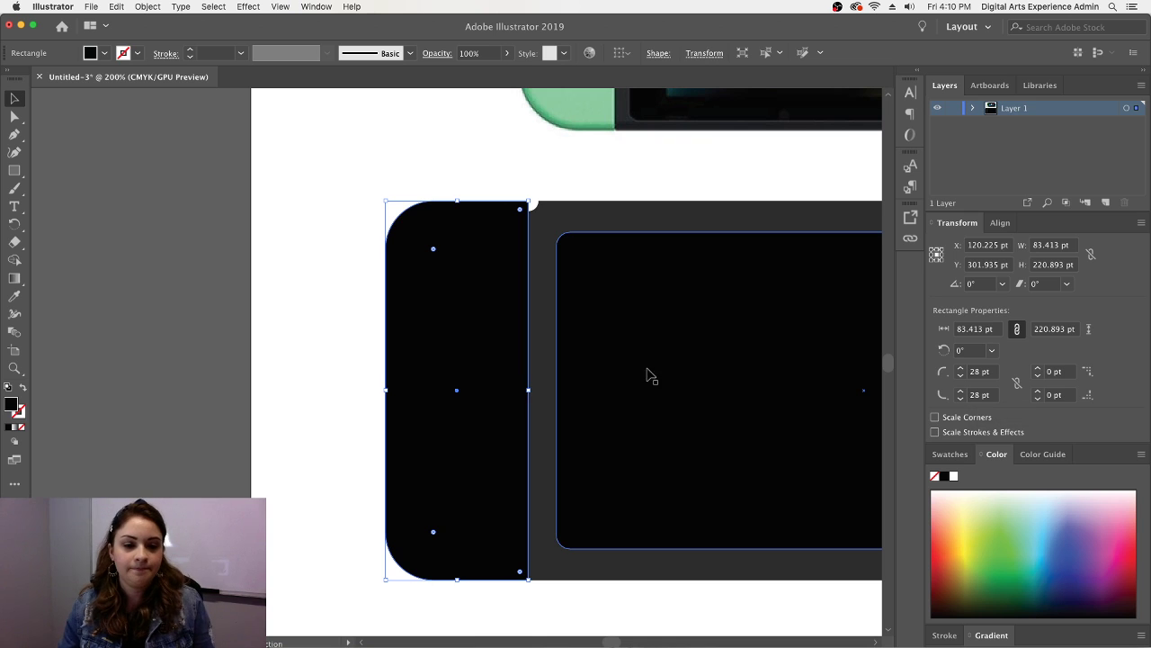
click(319, 370)
- Narrow the left controller further by pulling its outer edge in towards the console body
key(super+1)
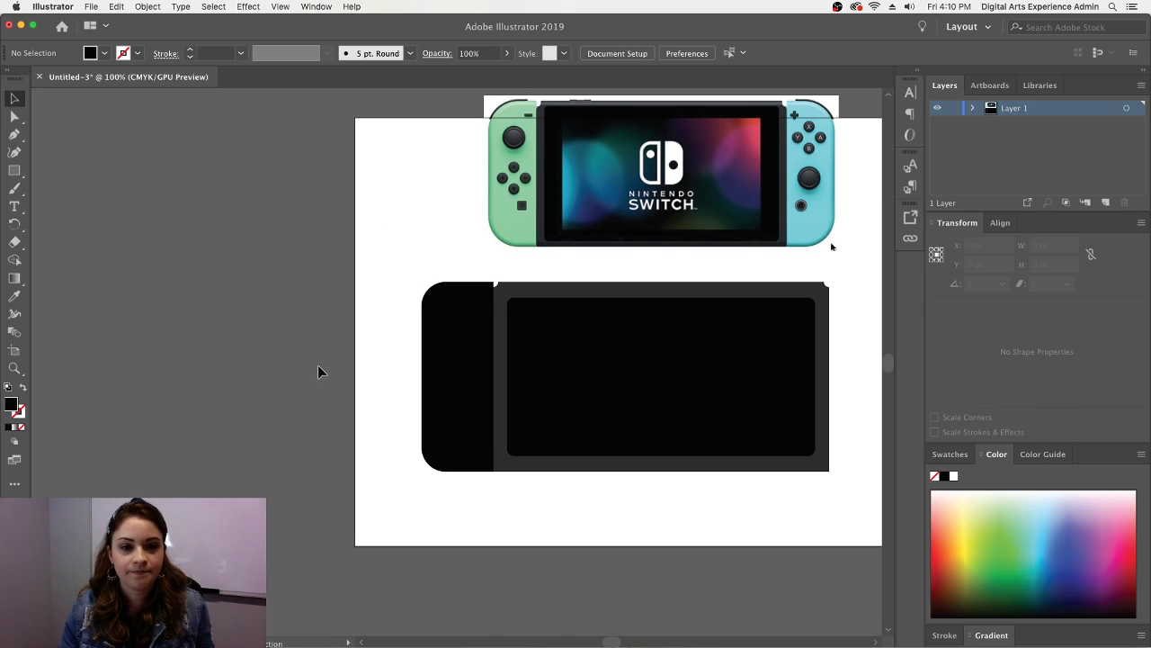
click(431, 385)
mouse_move(423, 376)
mouse_down()
mouse_move(450, 376)
mouse_move(439, 376)
mouse_up()
click(398, 376)
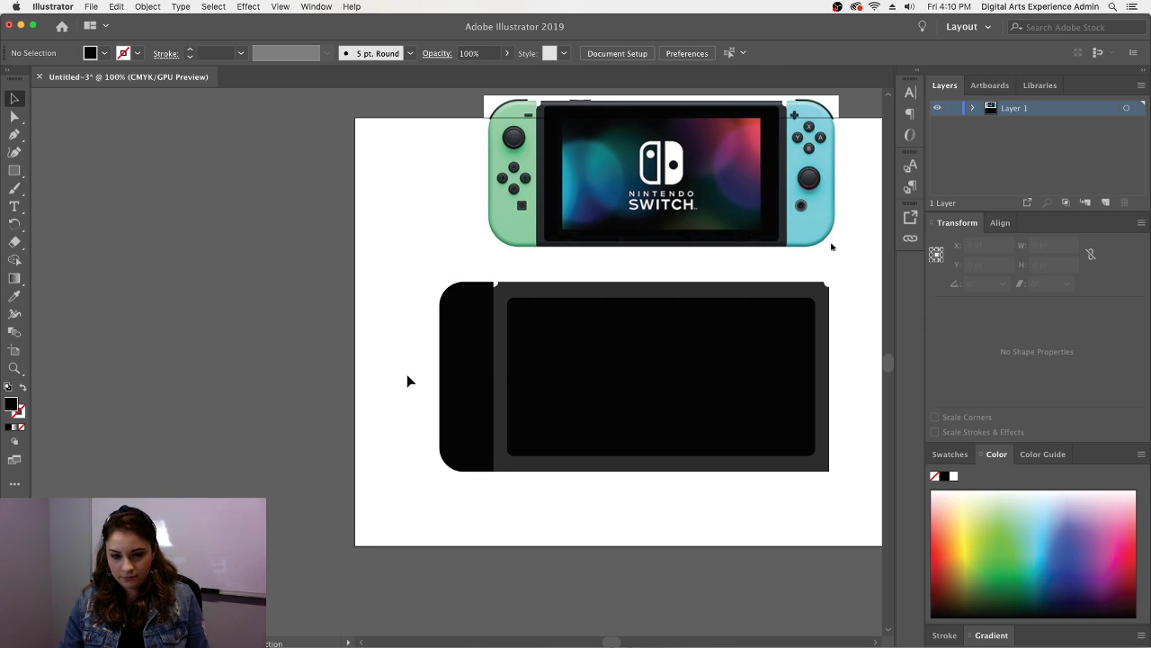
- Narrow the console body and its screen together from the right side to match the reference proportions
click(730, 398)
drag(829, 376, 792, 376)
click(829, 419)
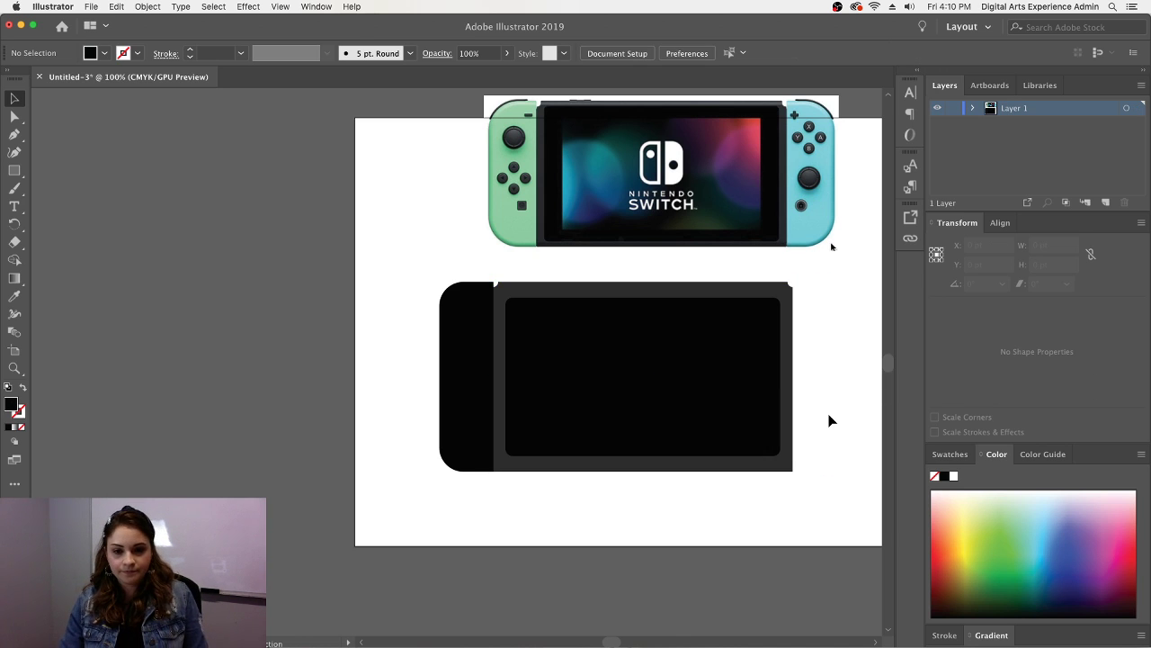
- Widen the left controller slightly by moving its outer edge away from the console body
click(455, 385)
drag(440, 376, 434, 377)
click(411, 386)
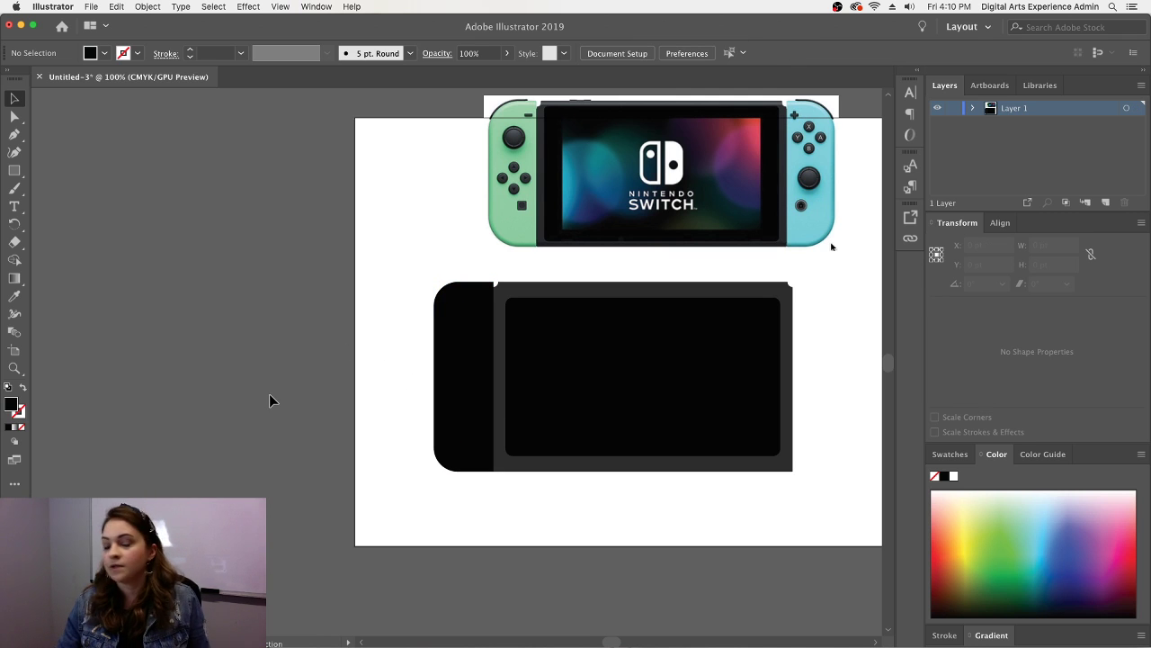
- Sample the green of the left controller in the reference image with the Eyedropper
key(super+equal)
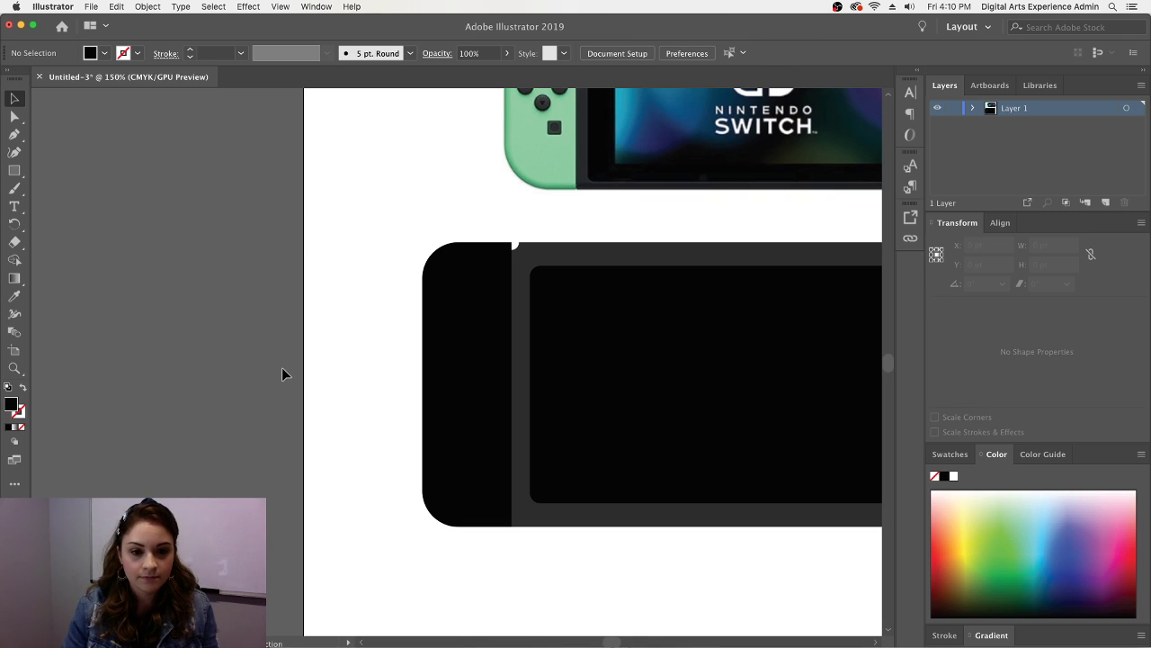
scroll(331, 397, up, 5)
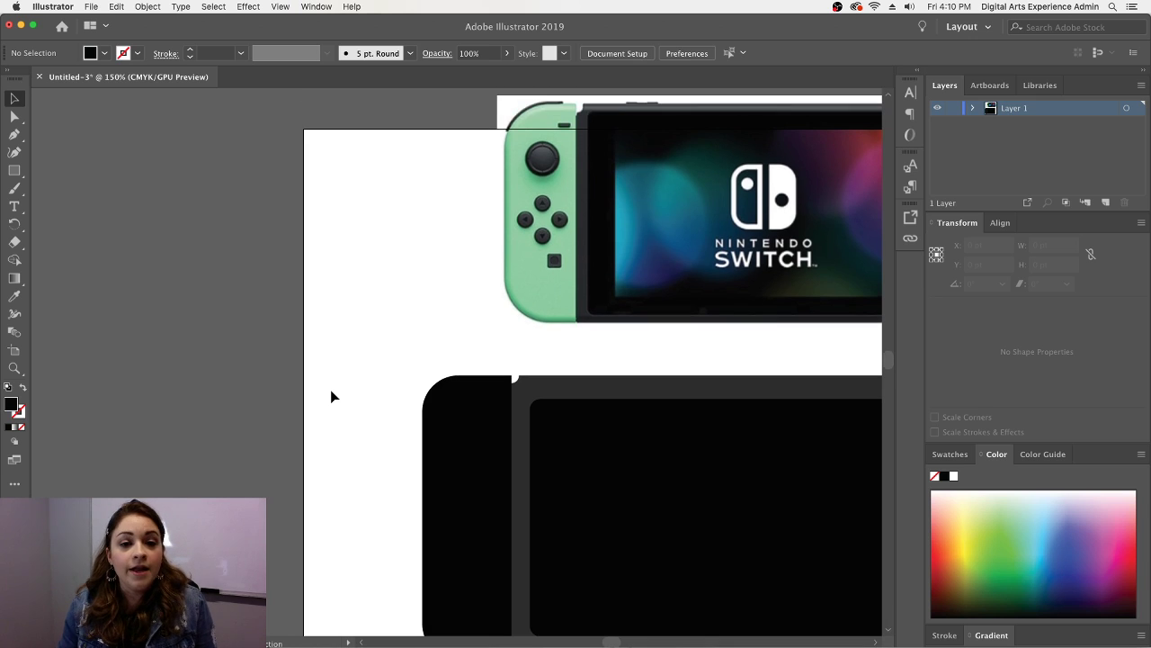
scroll(330, 400, down, 2)
scroll(328, 399, down, 1)
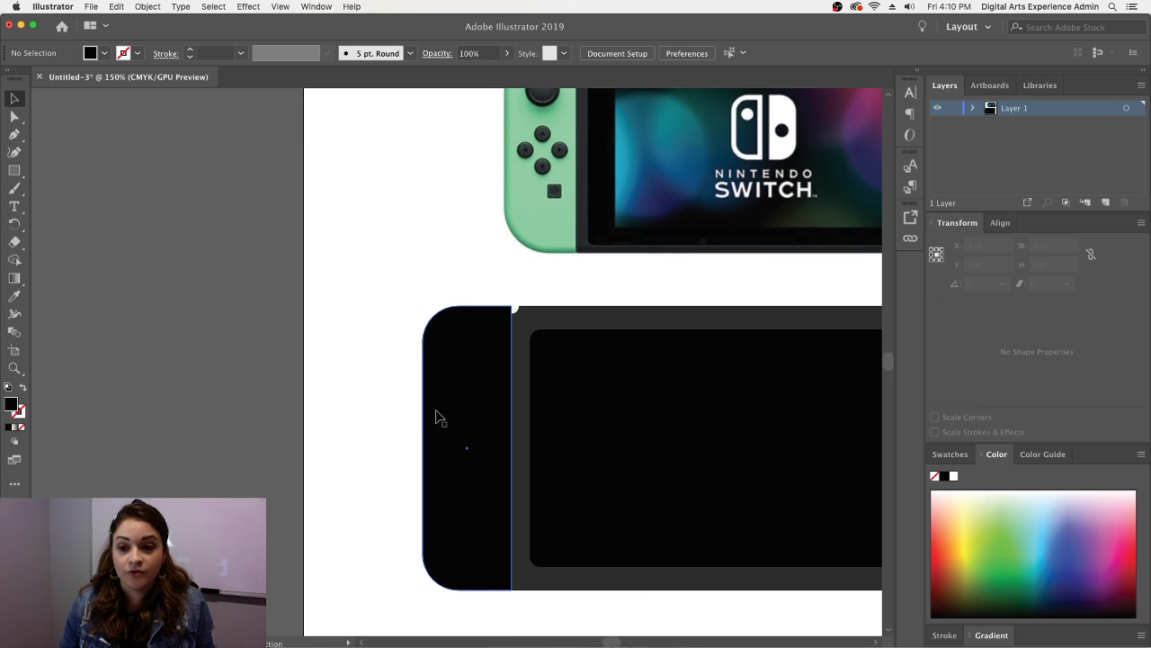
click(563, 146)
scroll(339, 260, up, 3)
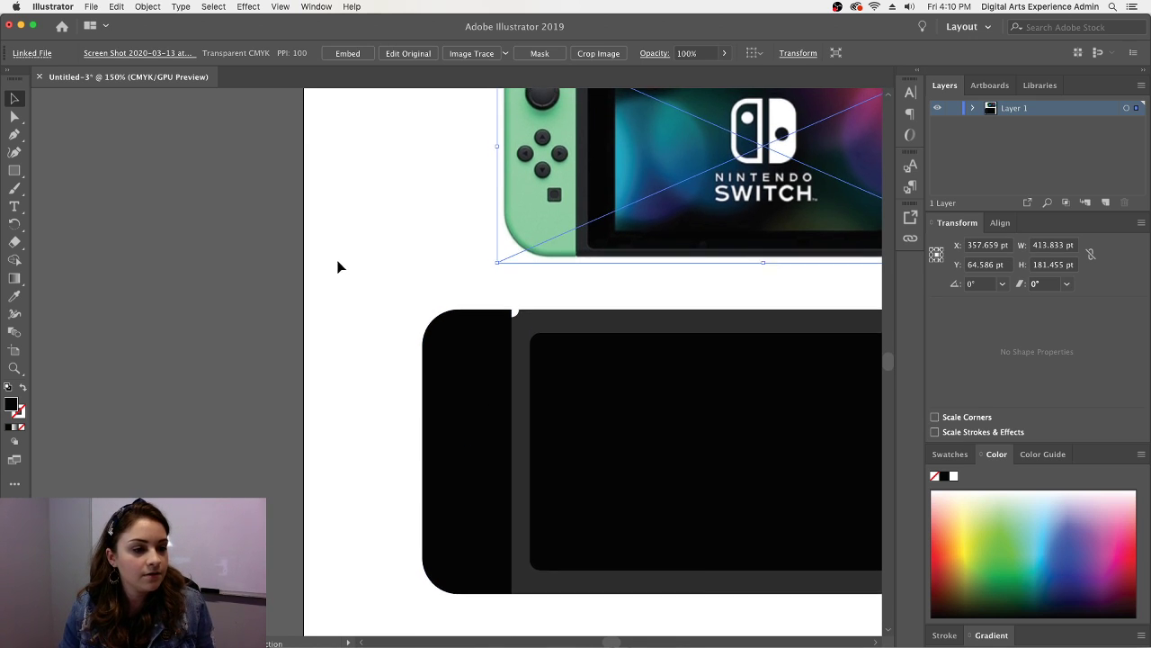
click(14, 297)
click(533, 230)
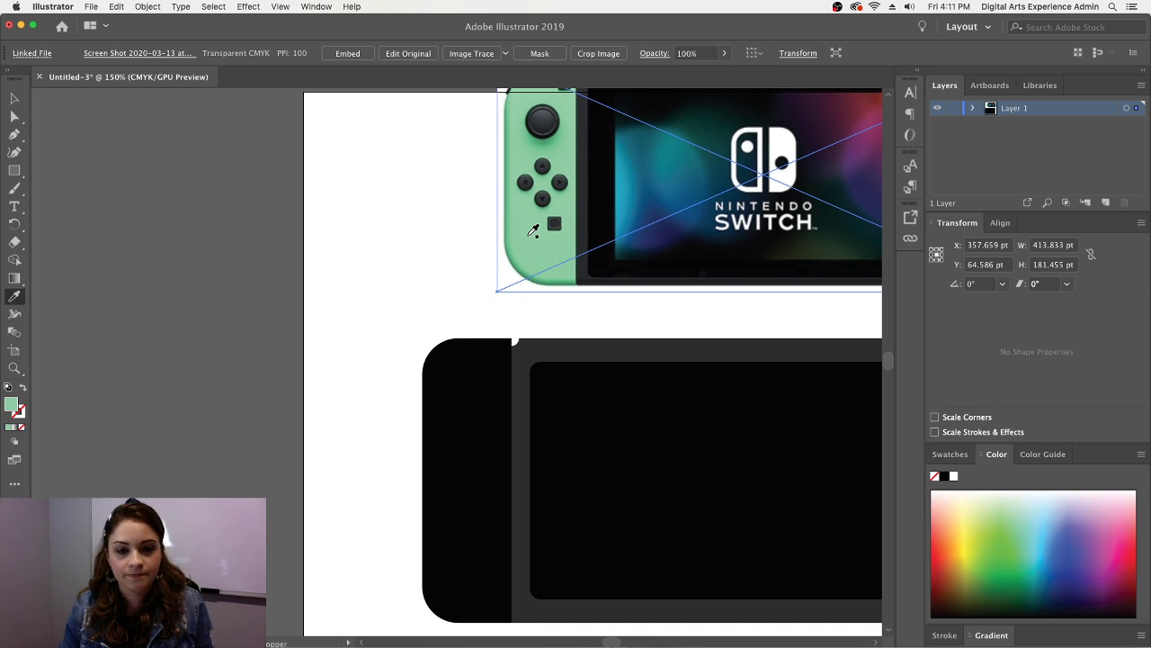
- Store the sampled green in the swatches at the end of the bright colour group
click(951, 454)
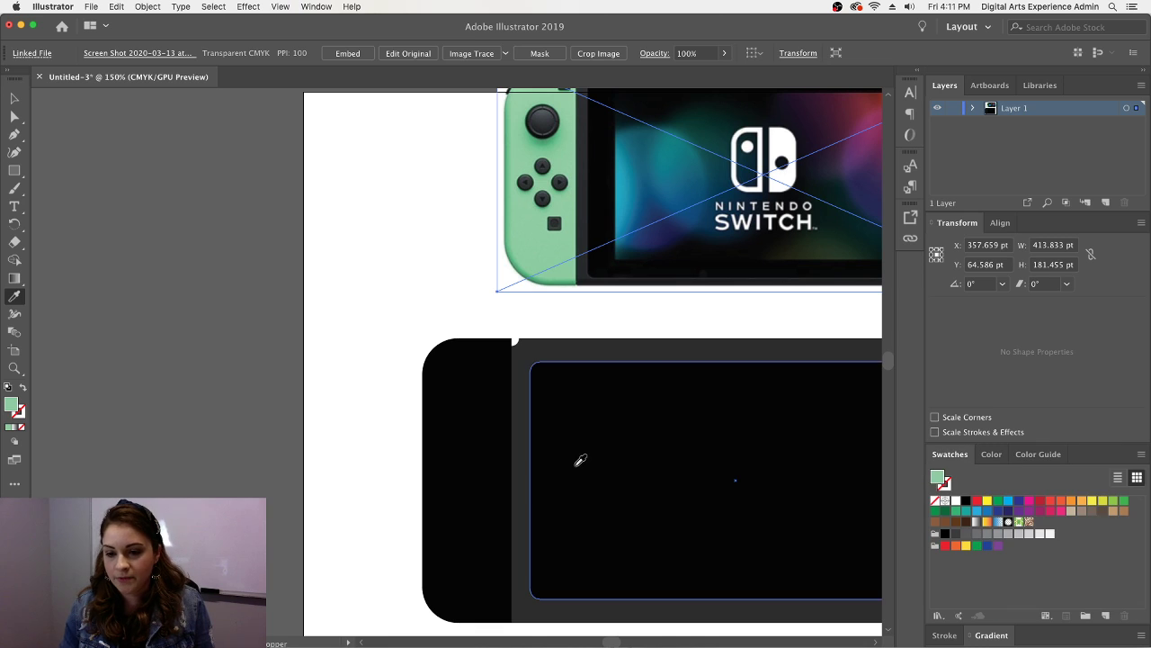
drag(15, 409, 1009, 545)
key(super+shift+a)
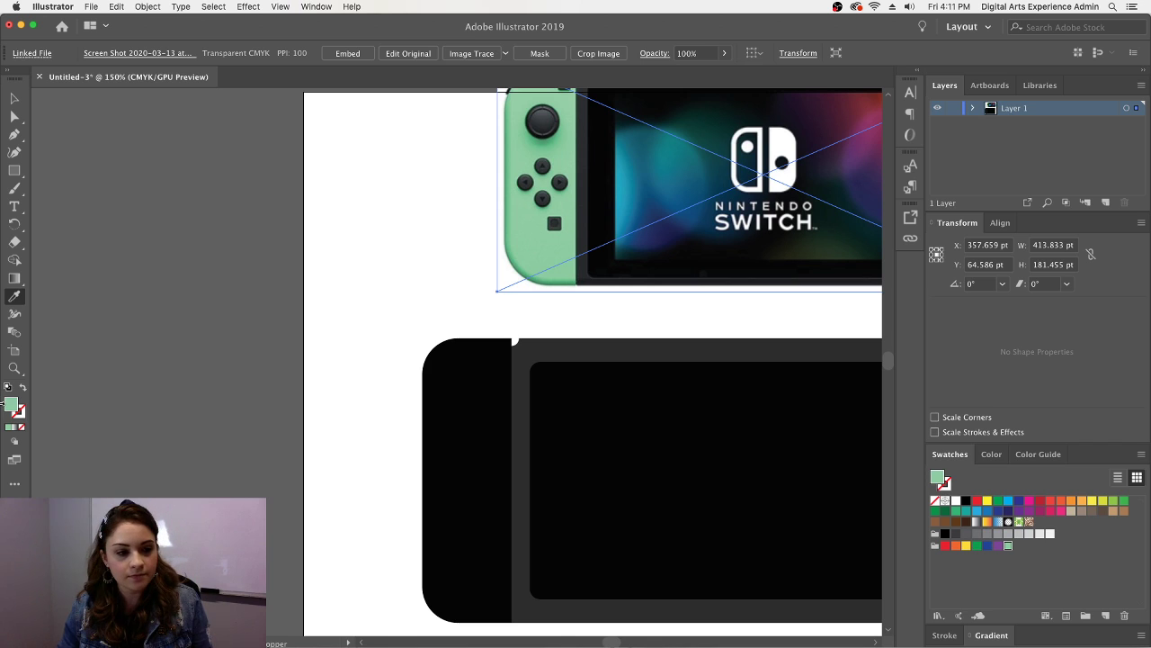
drag(1017, 550, 1018, 551)
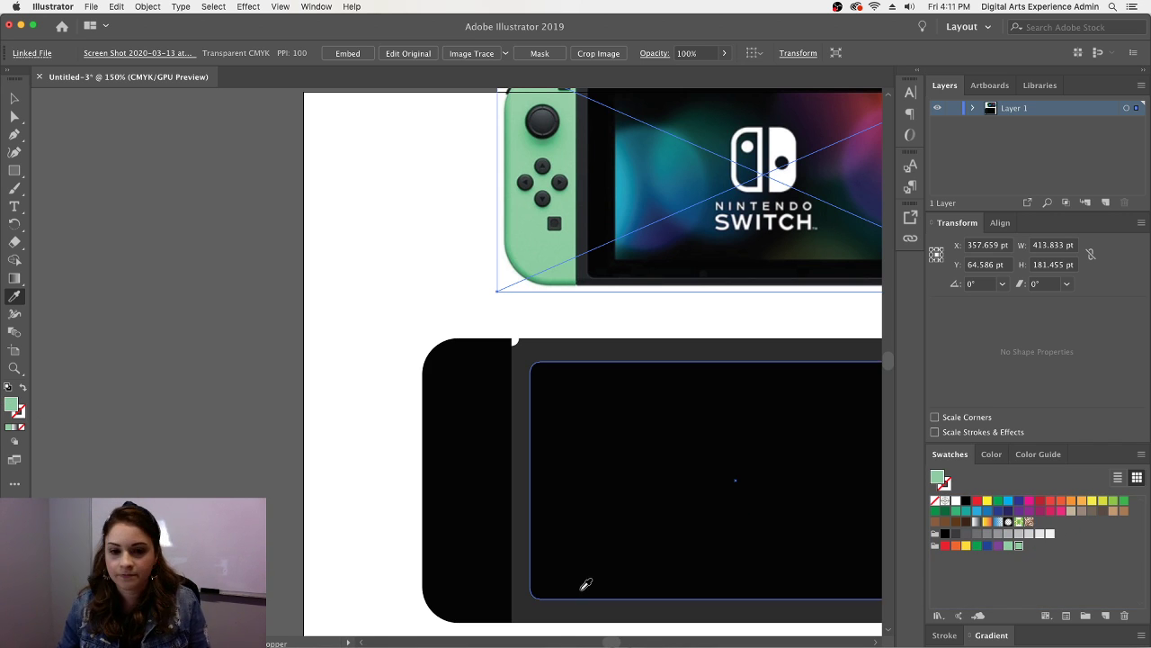
- Fill the drawn left controller with the saved green swatch
click(15, 97)
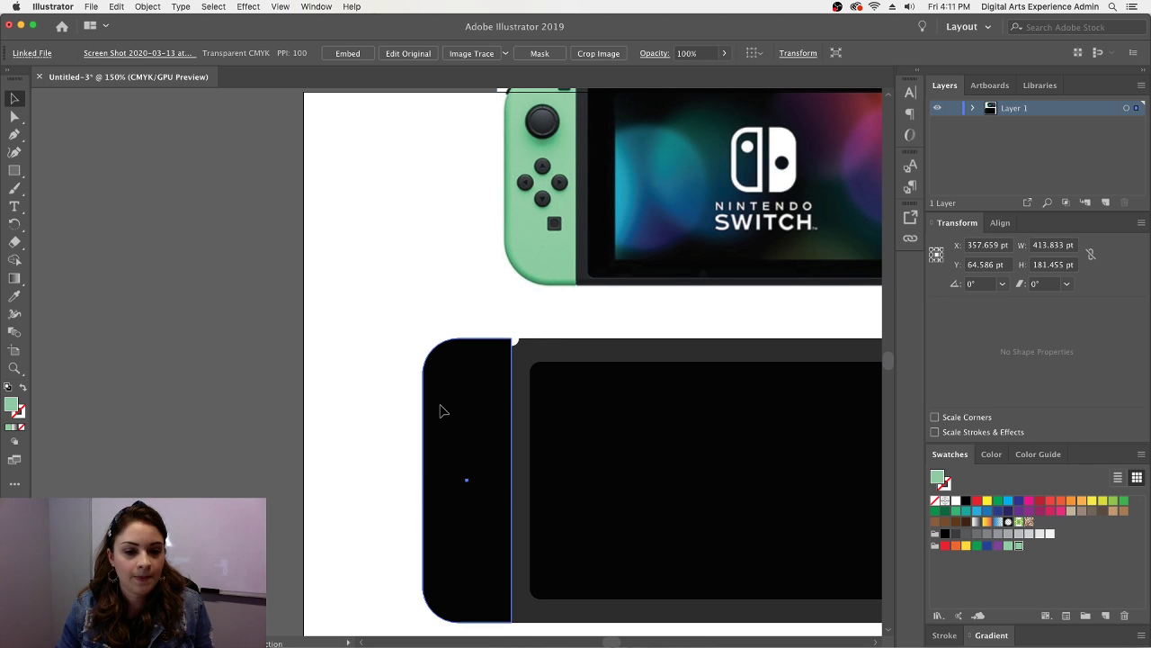
click(435, 436)
click(1018, 545)
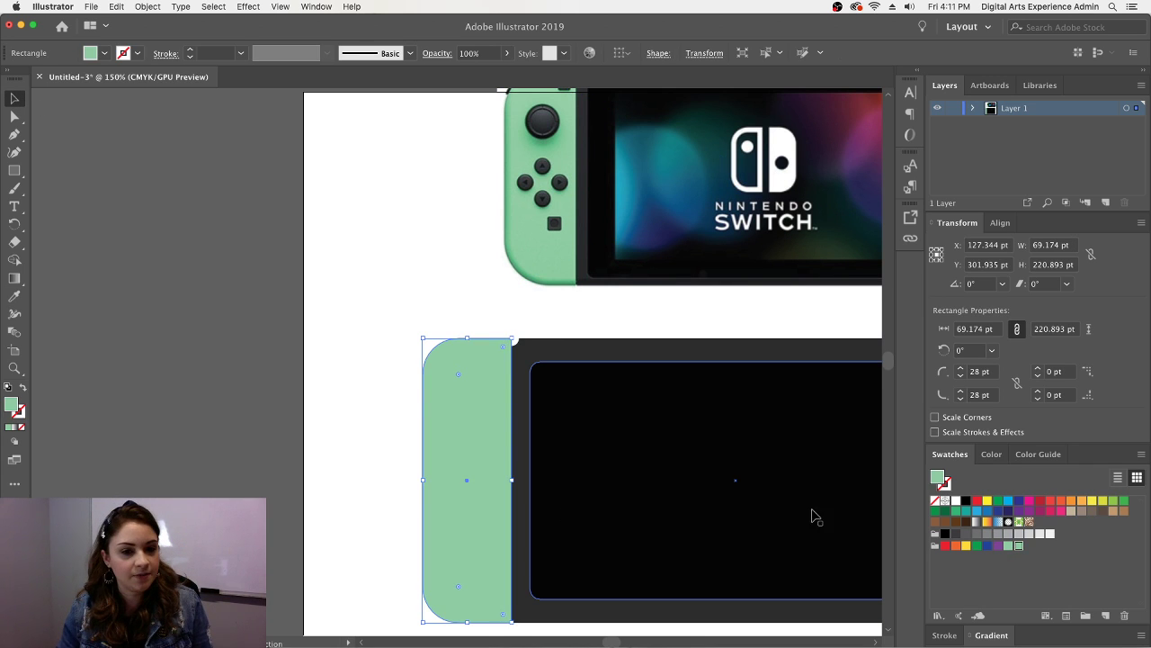
click(336, 480)
scroll(388, 499, up, 2)
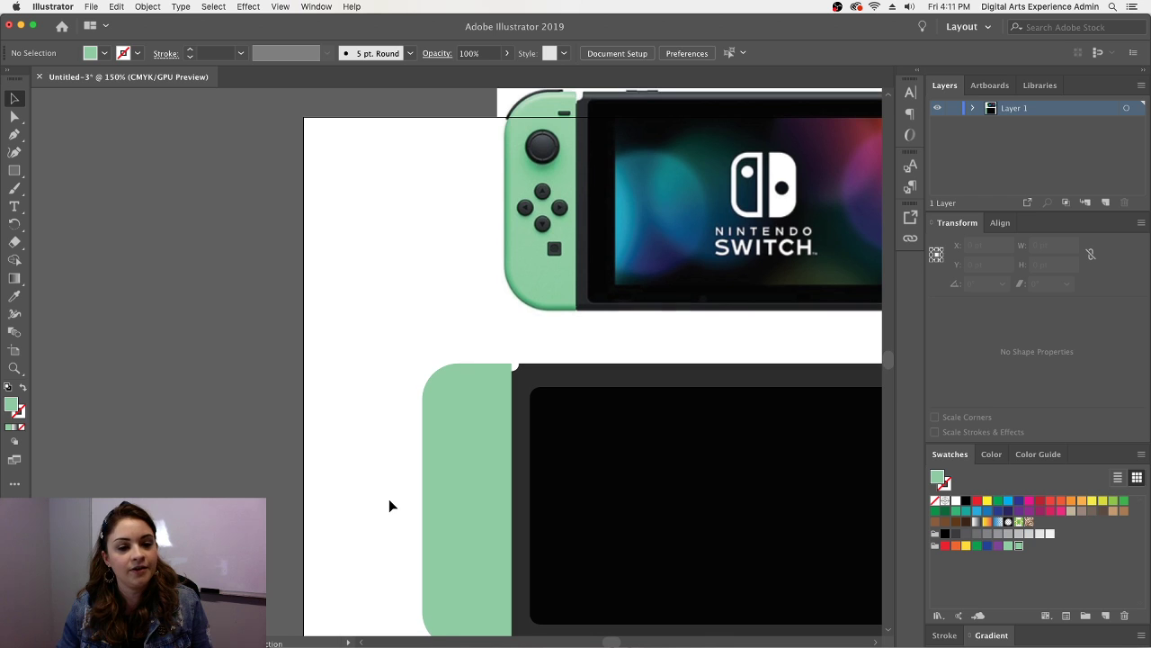
- Set both outer corner radii of the green left controller to 40 pt
click(477, 459)
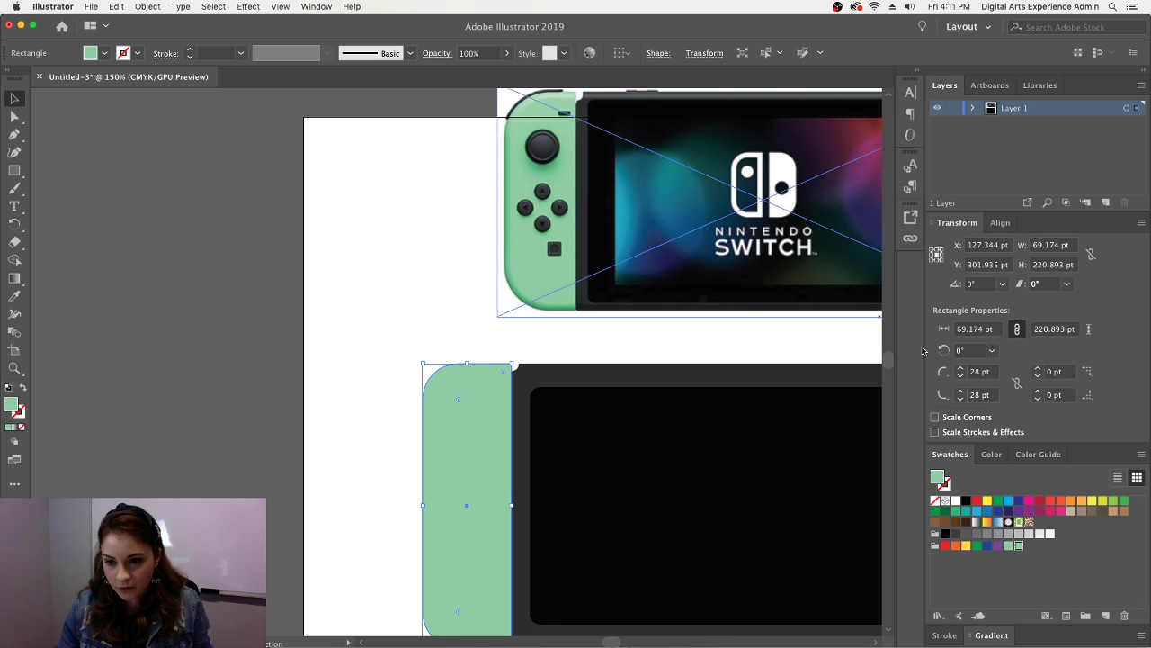
click(960, 368)
click(961, 368)
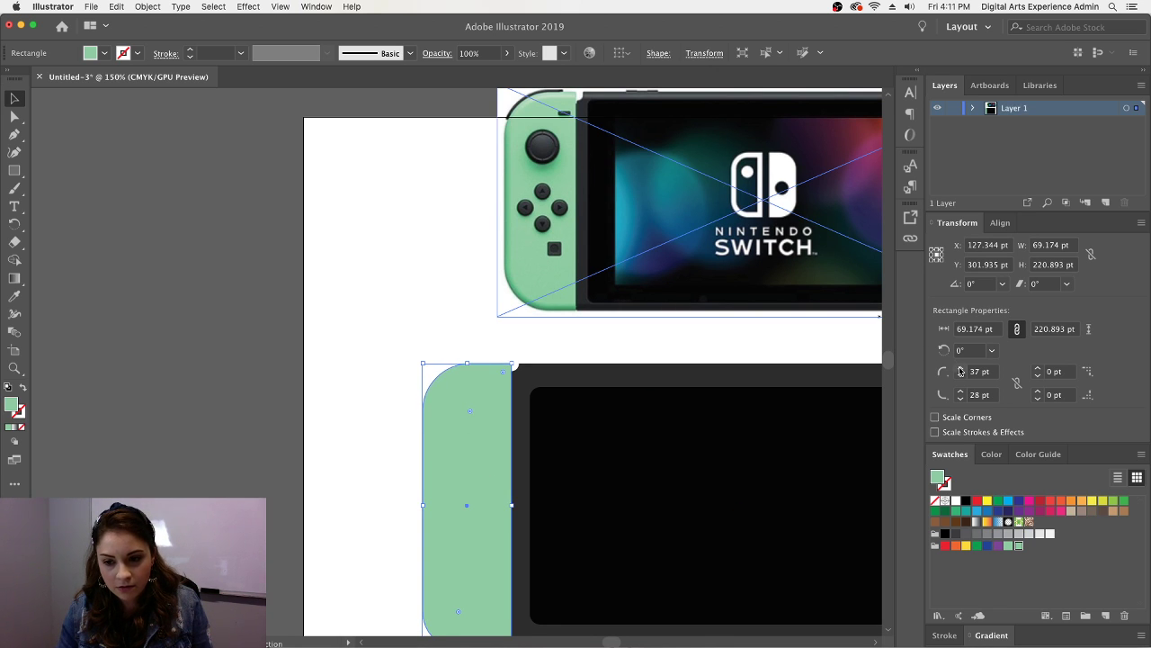
click(978, 396)
text(40)
key(Return)
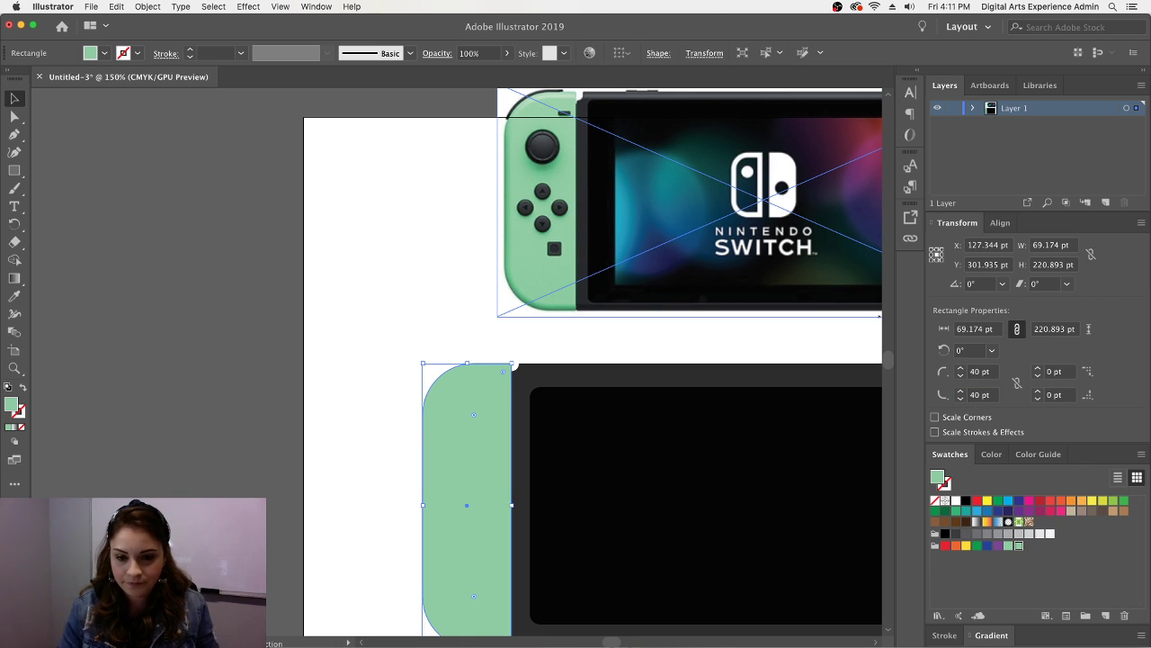
click(370, 315)
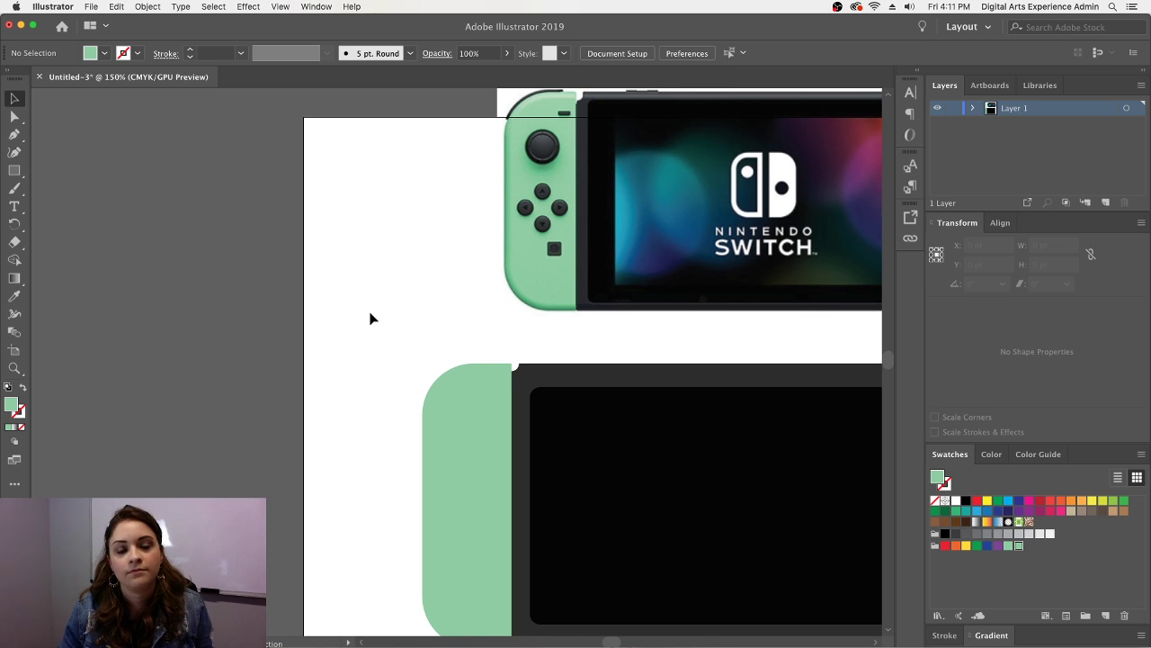
scroll(369, 319, up, 1)
scroll(370, 319, down, 3)
scroll(370, 318, up, 2)
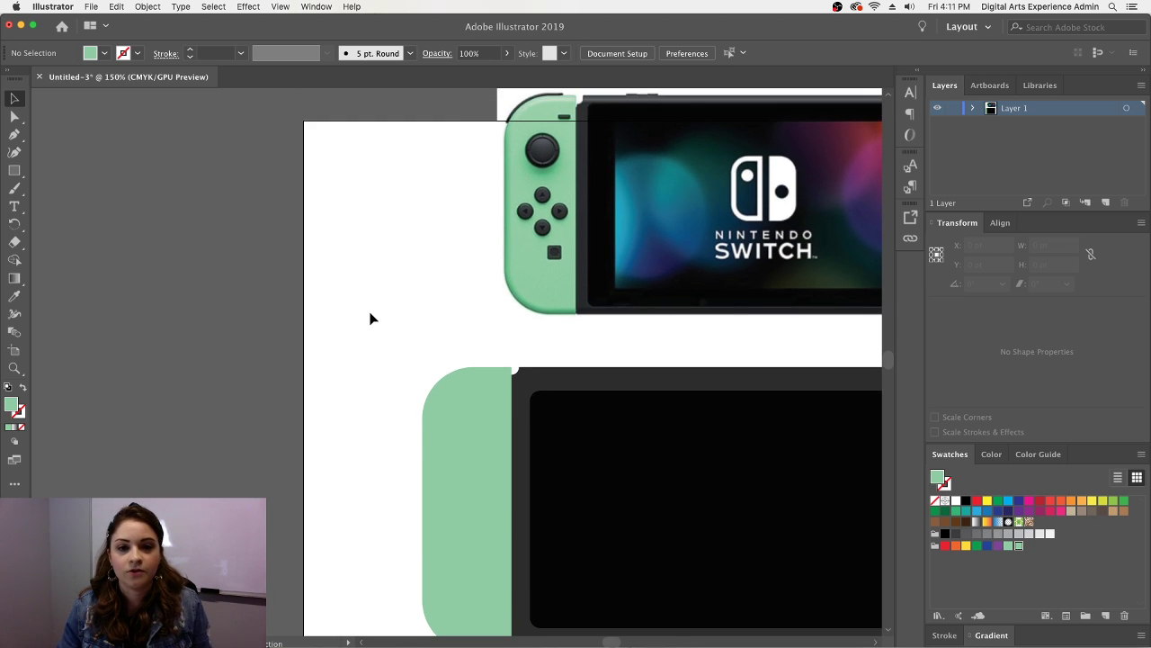
scroll(370, 318, up, 2)
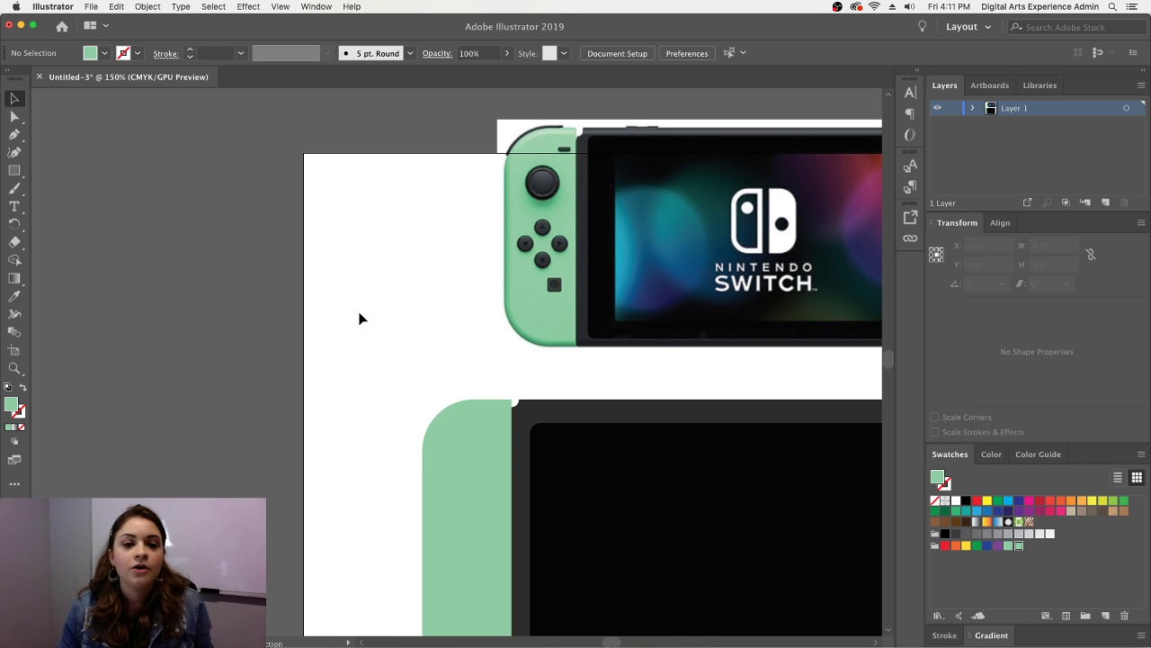
scroll(345, 365, up, 4)
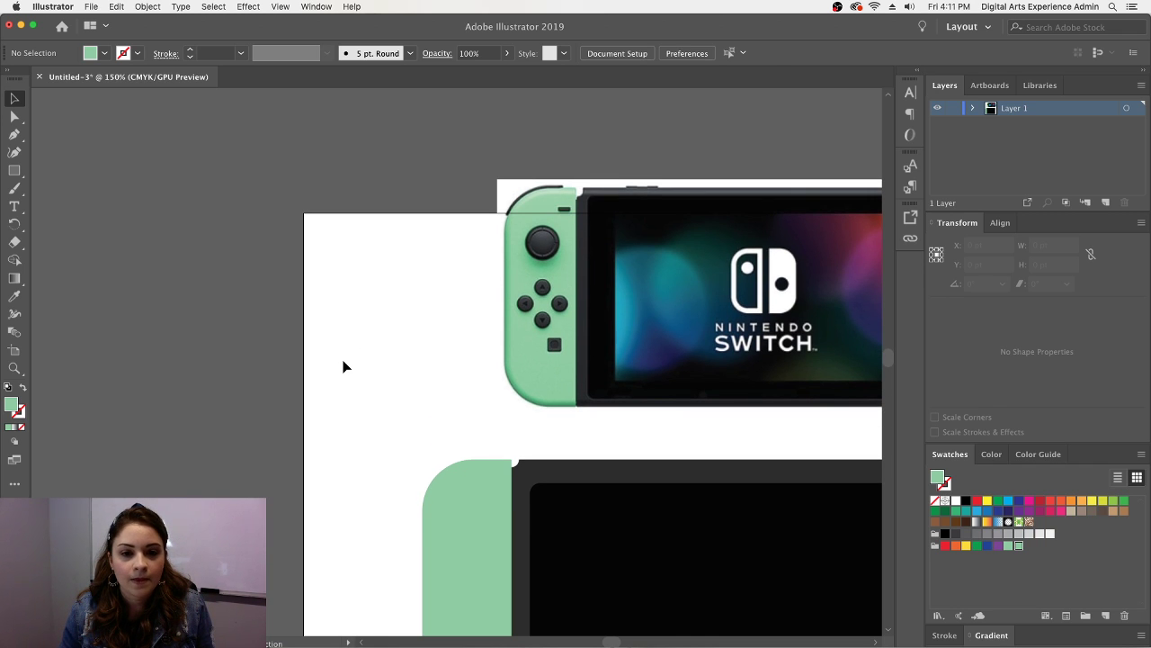
- Duplicate the green left controller in place, directly over the original
scroll(342, 365, down, 15)
click(429, 375)
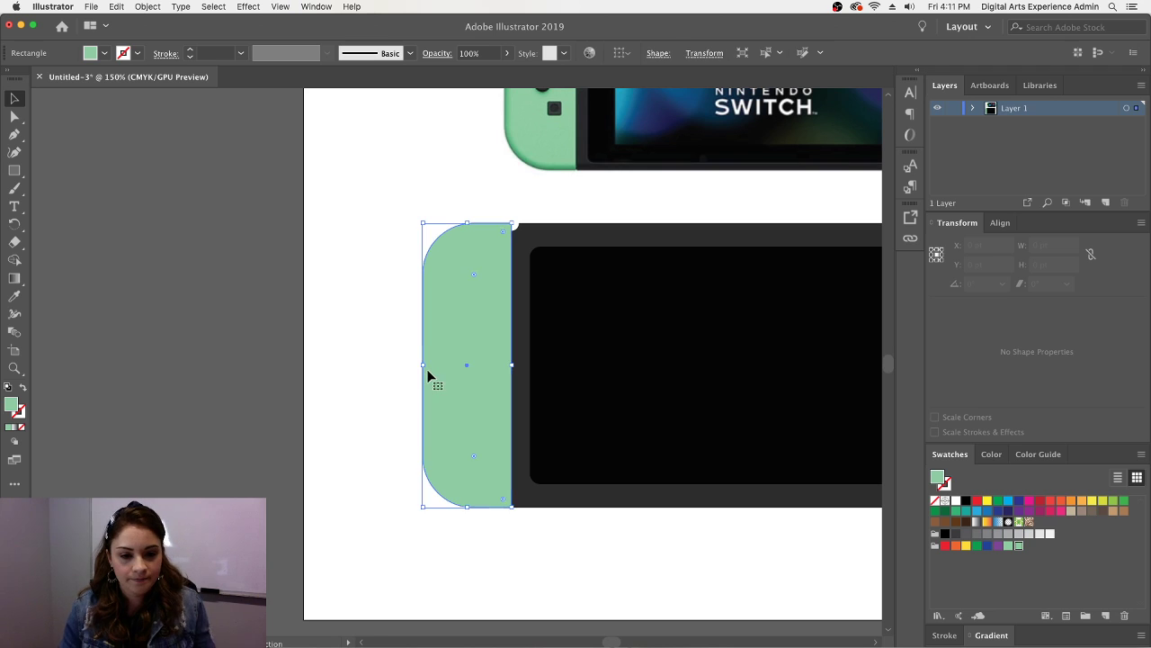
key(super+equal)
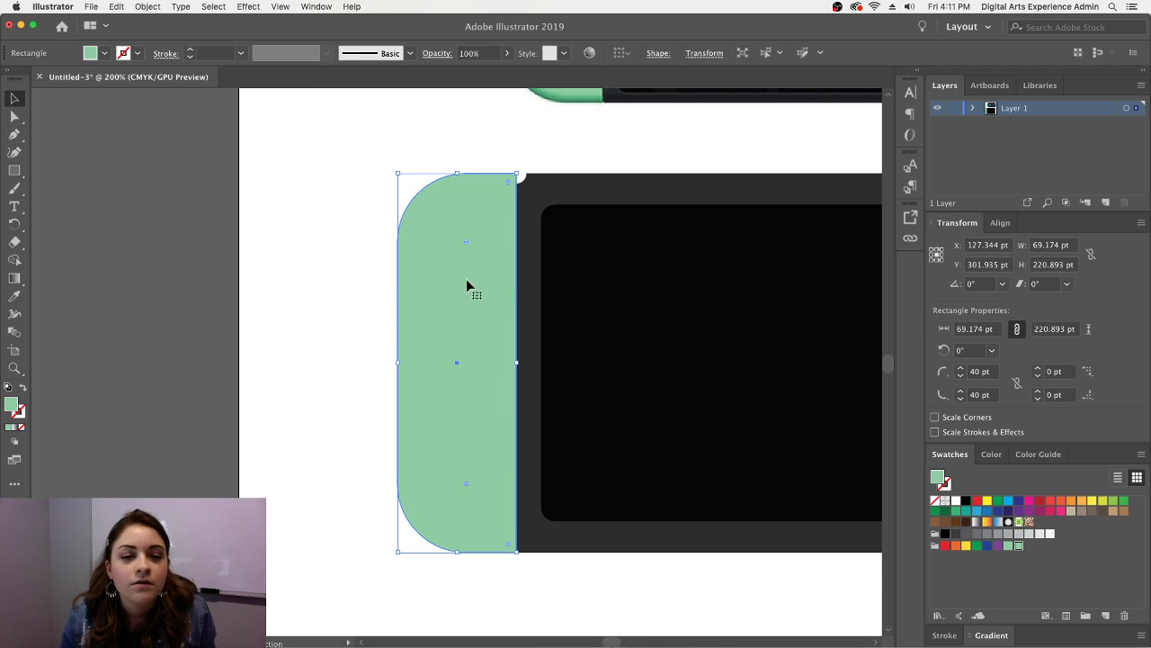
click(441, 133)
click(444, 216)
key(a)
key(v)
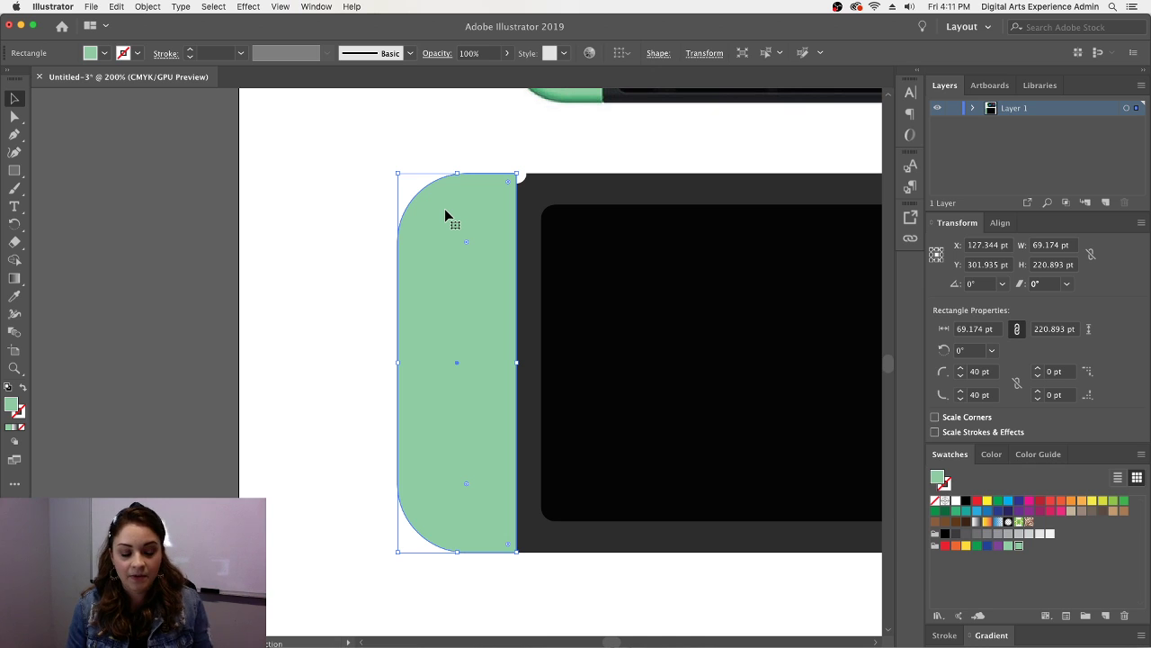
key(a)
key(v)
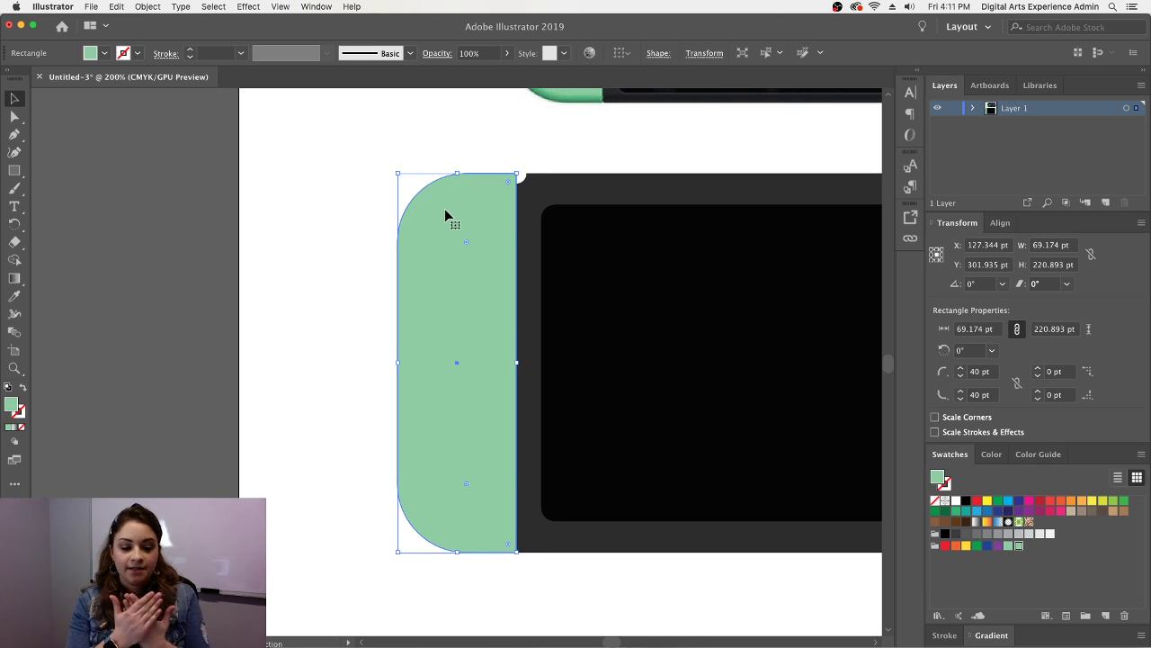
drag(445, 209, 343, 258)
key(super+z)
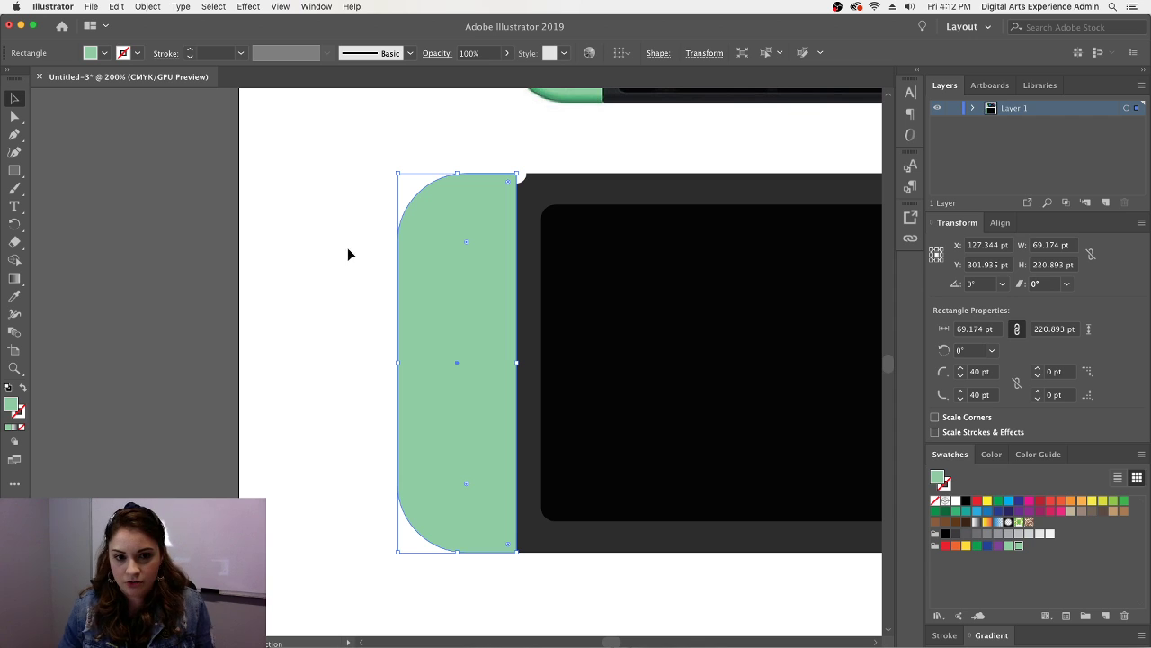
- Recolour the front controller copy to the lighter green B1EFC3 and send it behind the darker one
double_click(9, 406)
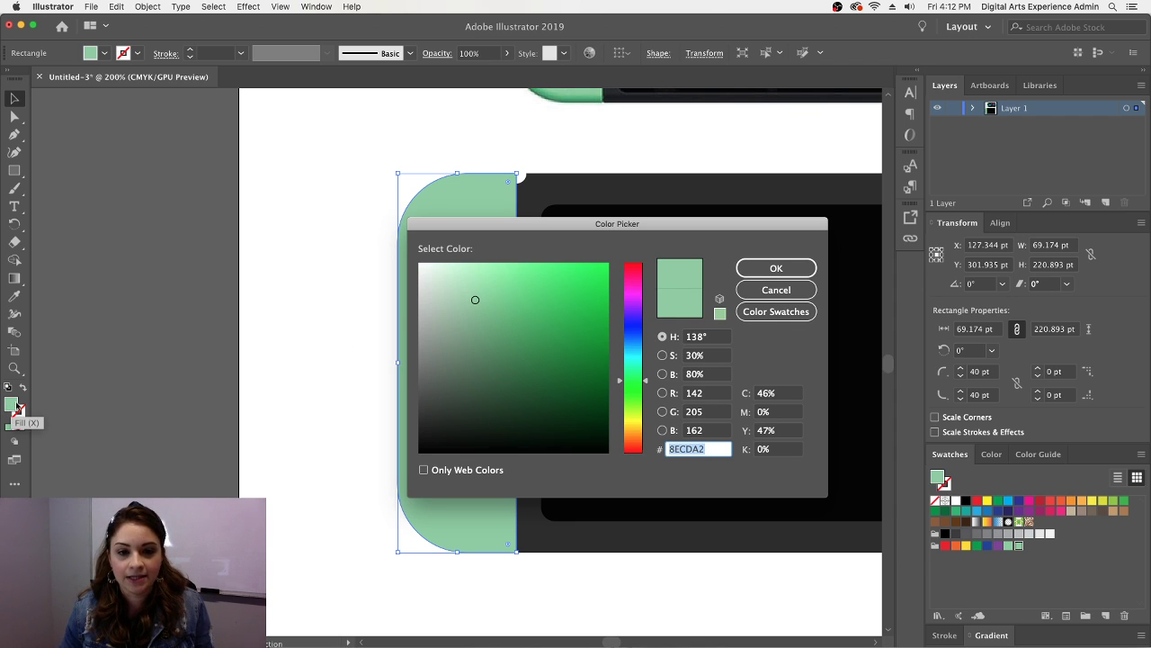
click(469, 272)
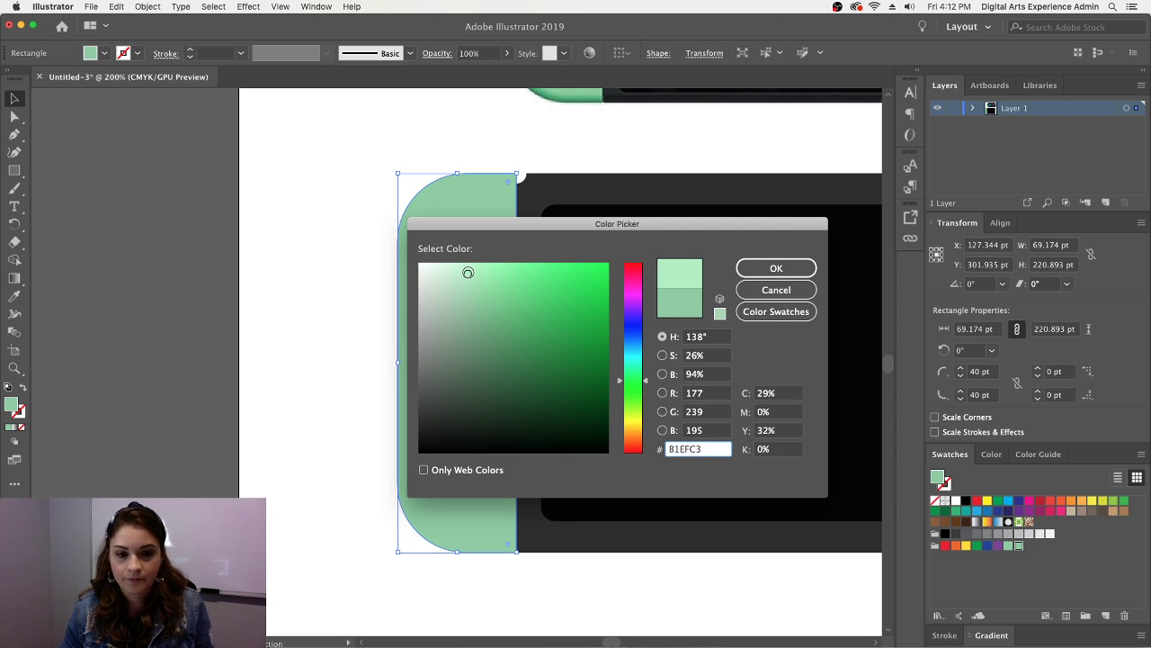
click(760, 270)
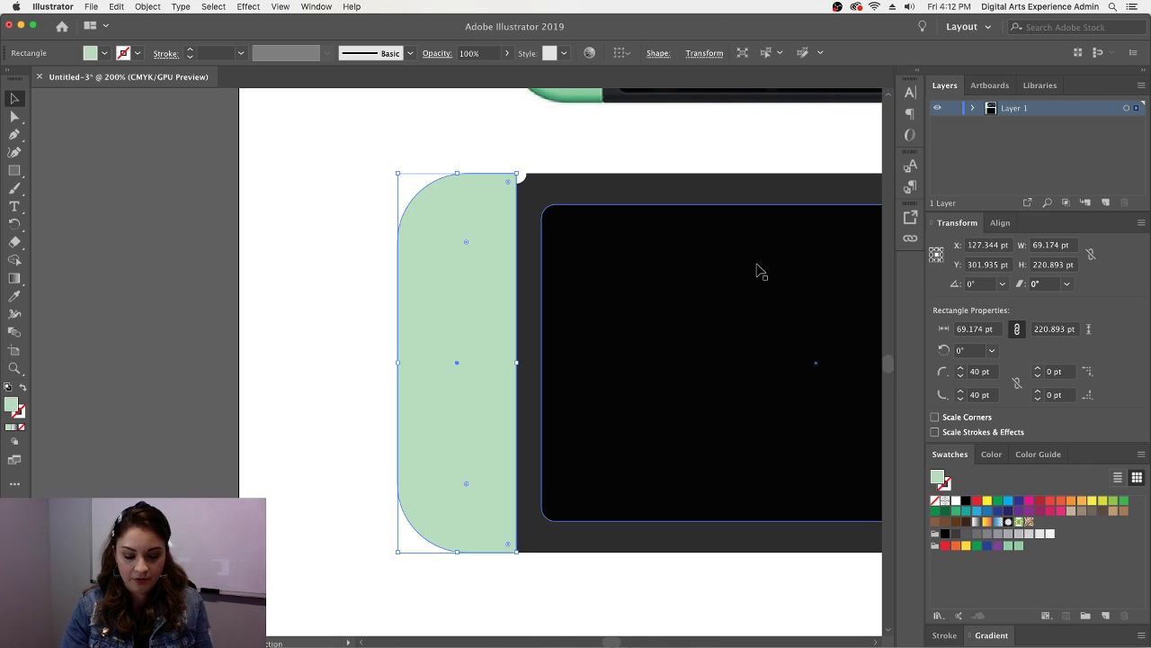
key(super+[)
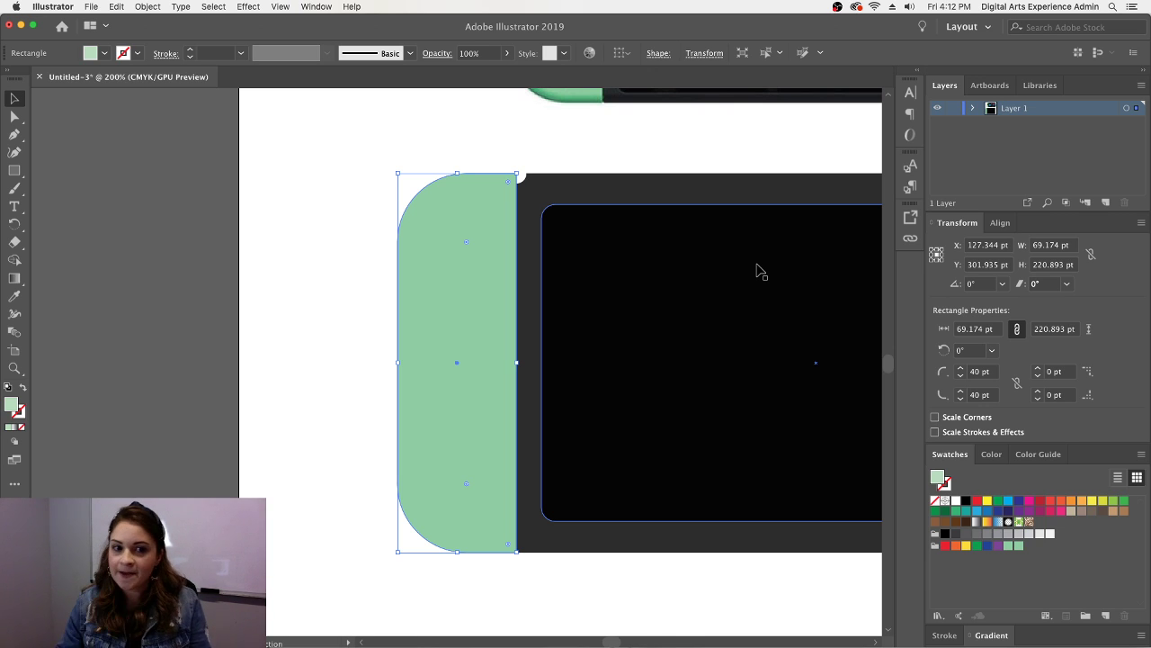
- Shift the darker green controller shape down about 4 pt to expose a light highlight along its upper edge
click(494, 126)
click(513, 174)
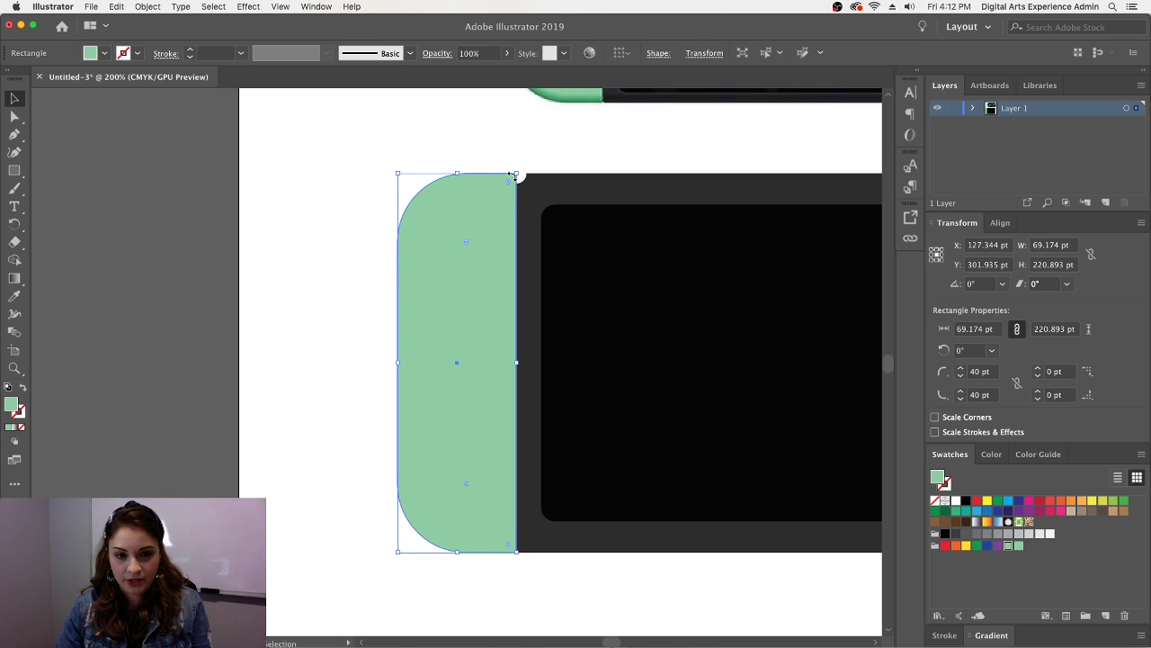
click(393, 195)
click(451, 216)
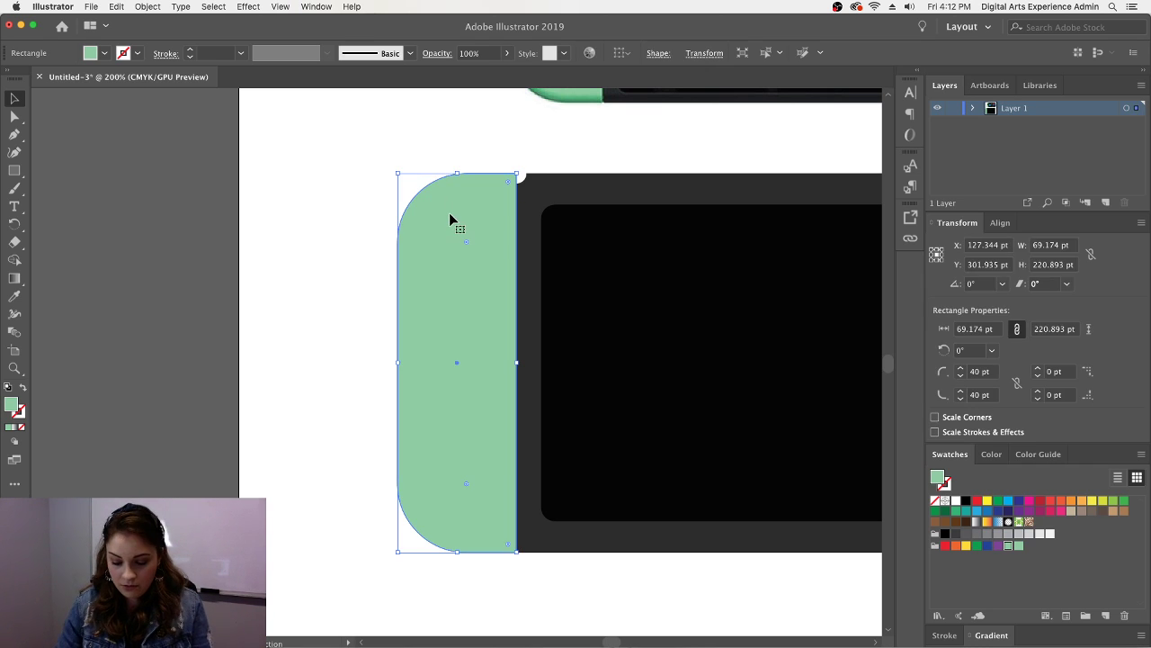
click(363, 213)
drag(501, 257, 478, 270)
click(367, 264)
click(432, 293)
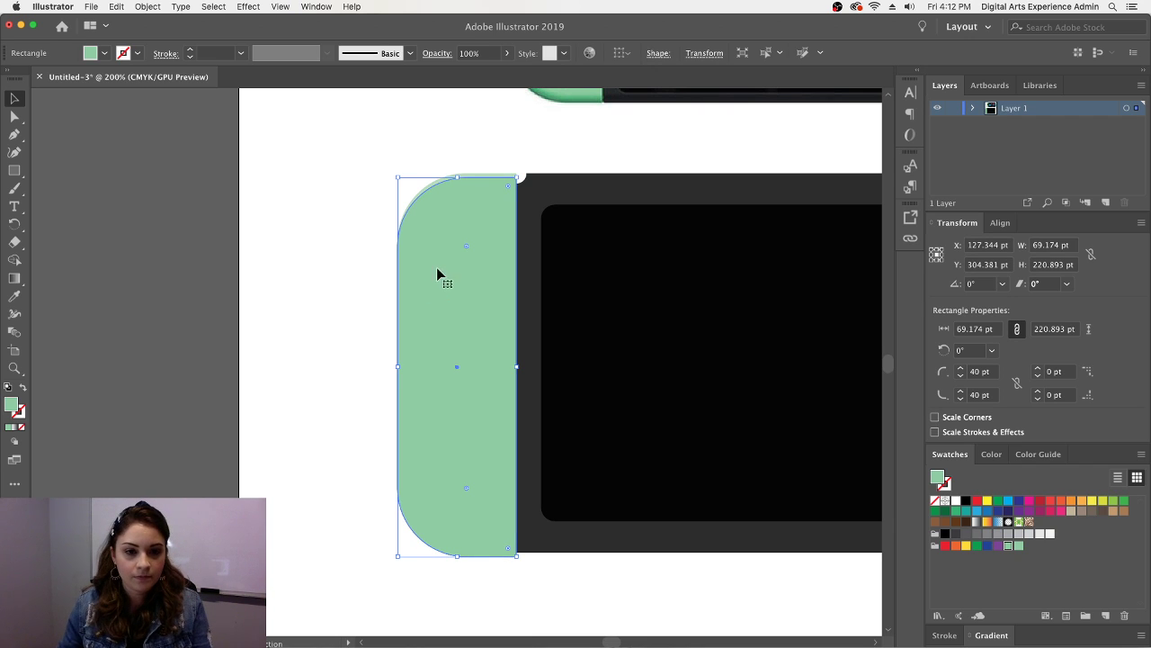
drag(456, 255, 455, 258)
click(313, 257)
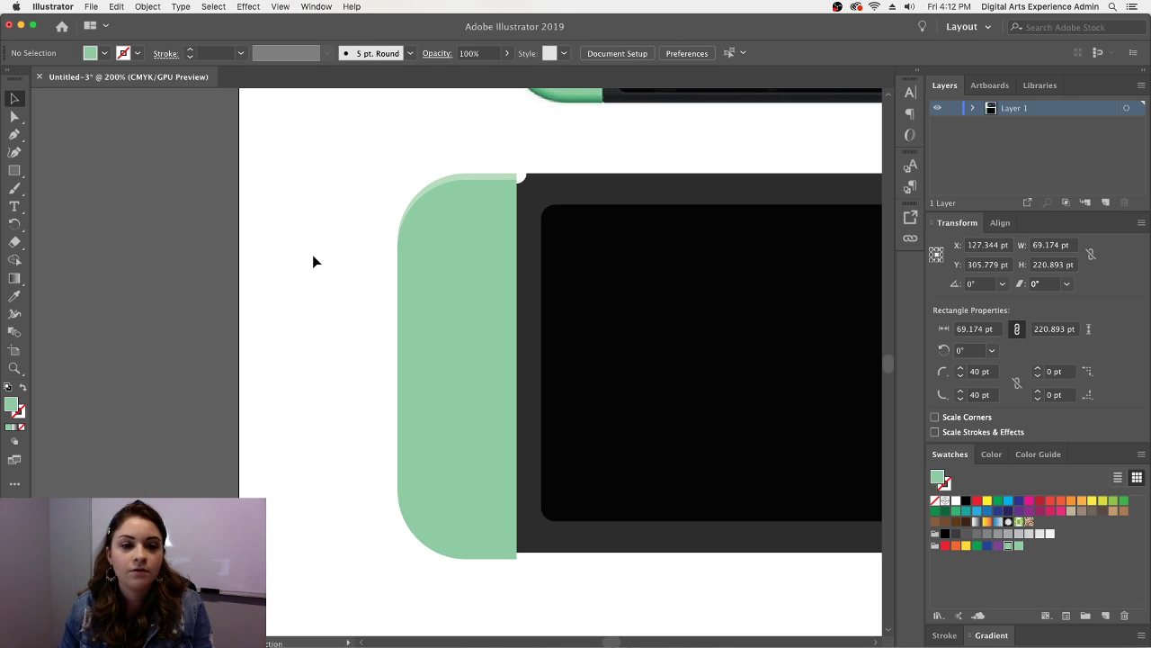
- Lighten the fill of the highlight shape behind the left controller to a slightly brighter pale green
click(494, 180)
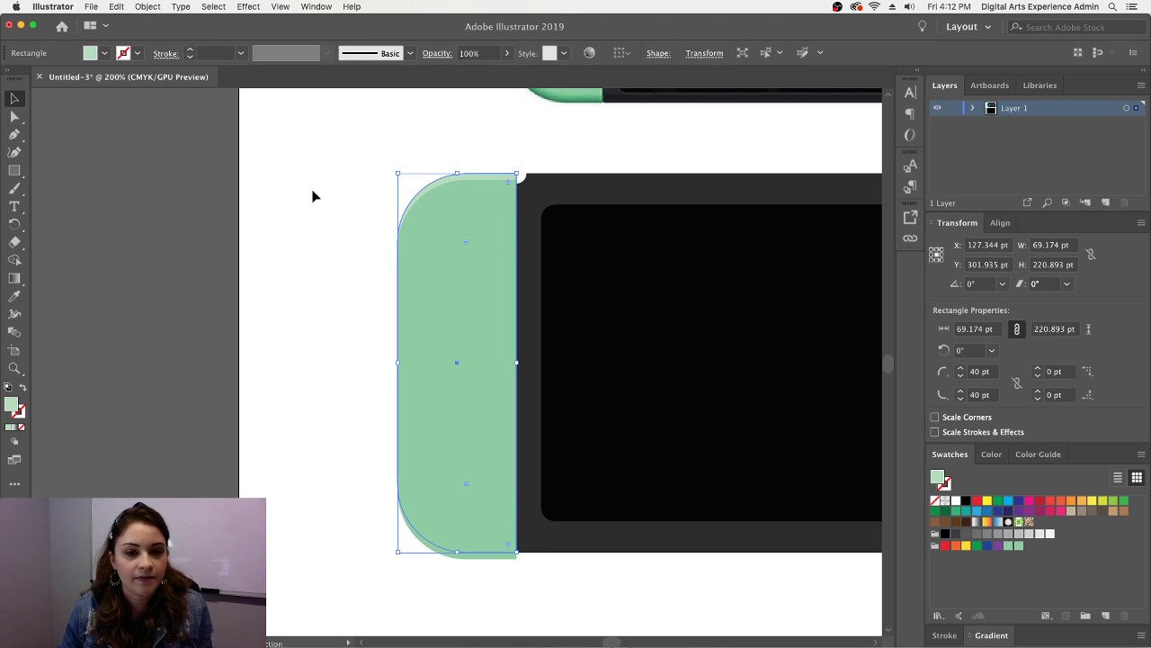
double_click(11, 408)
drag(450, 288, 450, 276)
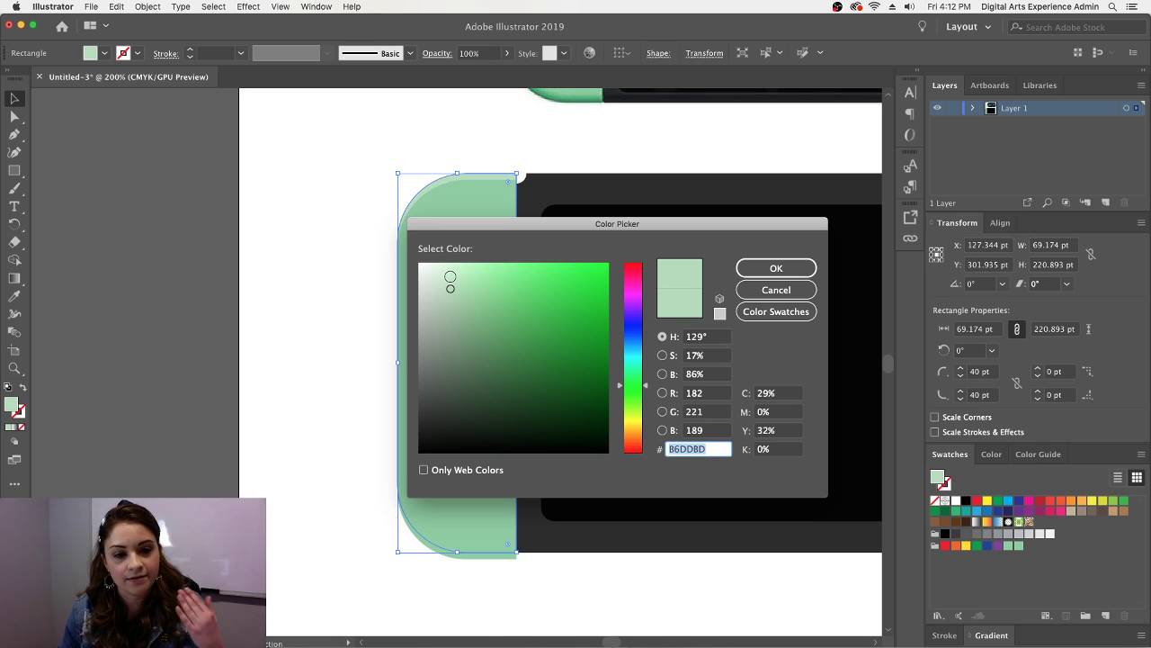
click(791, 266)
click(265, 216)
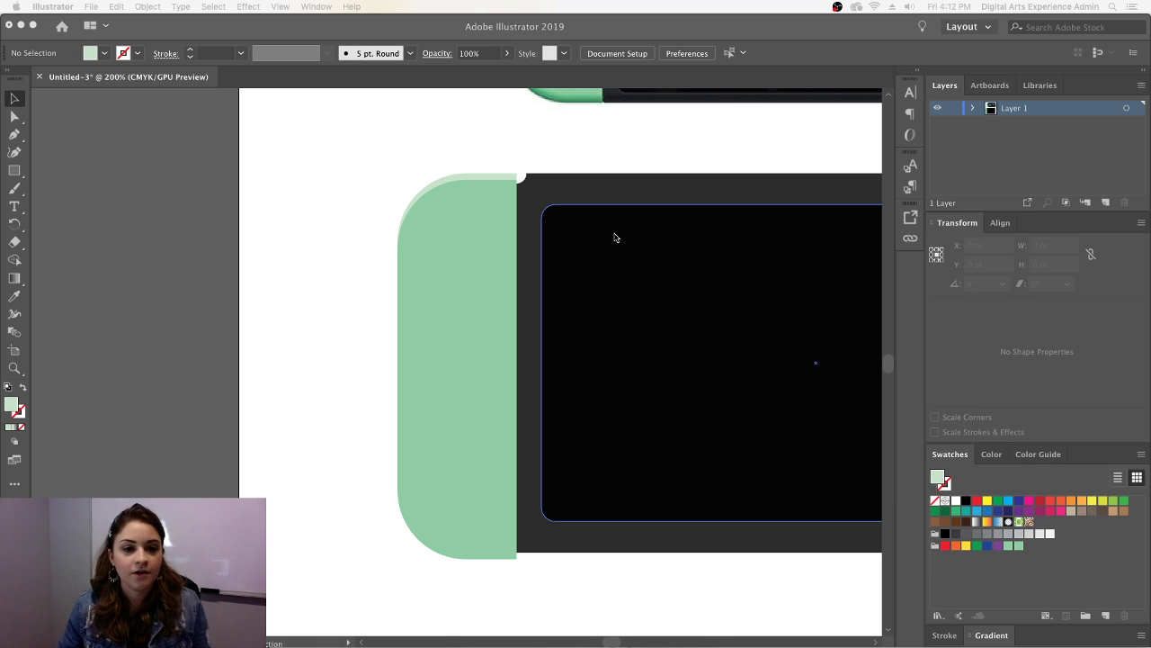
click(430, 304)
click(343, 311)
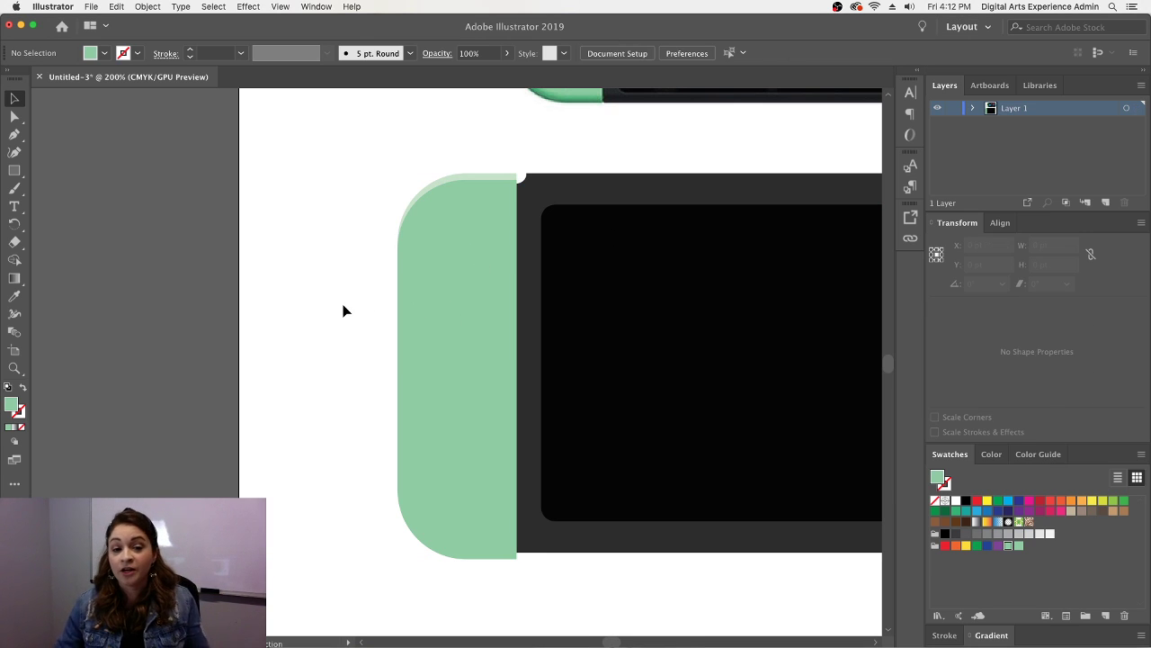
- Shorten the darker green left controller shape from its lower edge to 216.349 pt high, level with the console body's bottom
click(430, 346)
drag(459, 560, 458, 550)
click(504, 574)
- Recolour an in-place copy of the green left controller shape to dark green 519364 and send it behind the lighter one
click(489, 537)
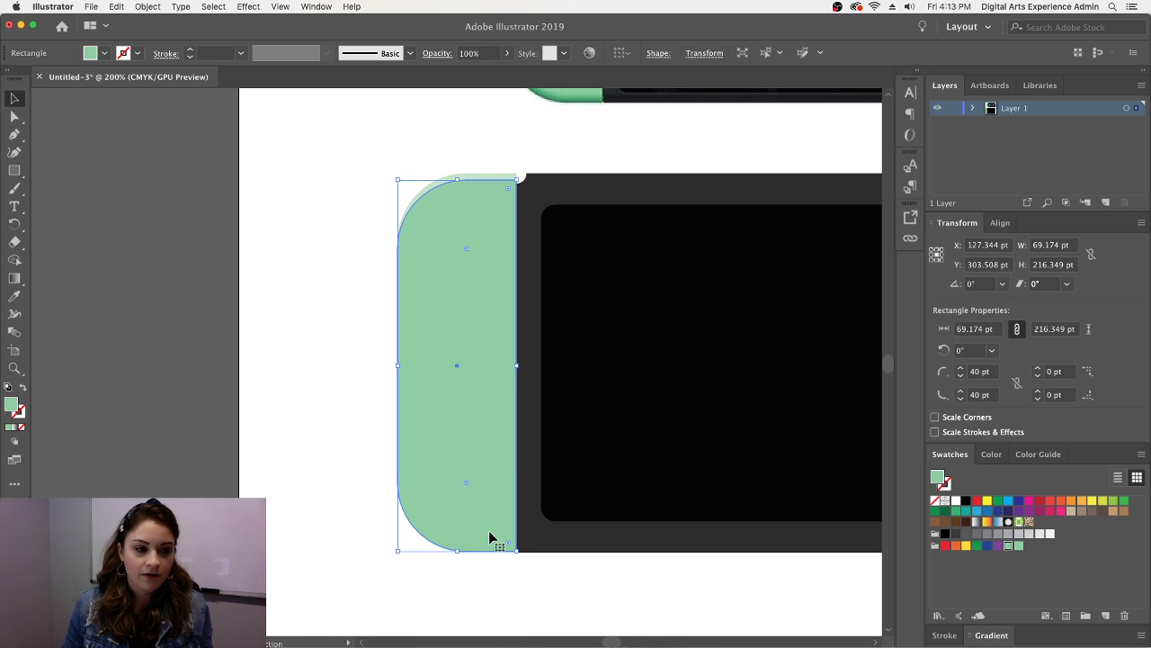
double_click(11, 404)
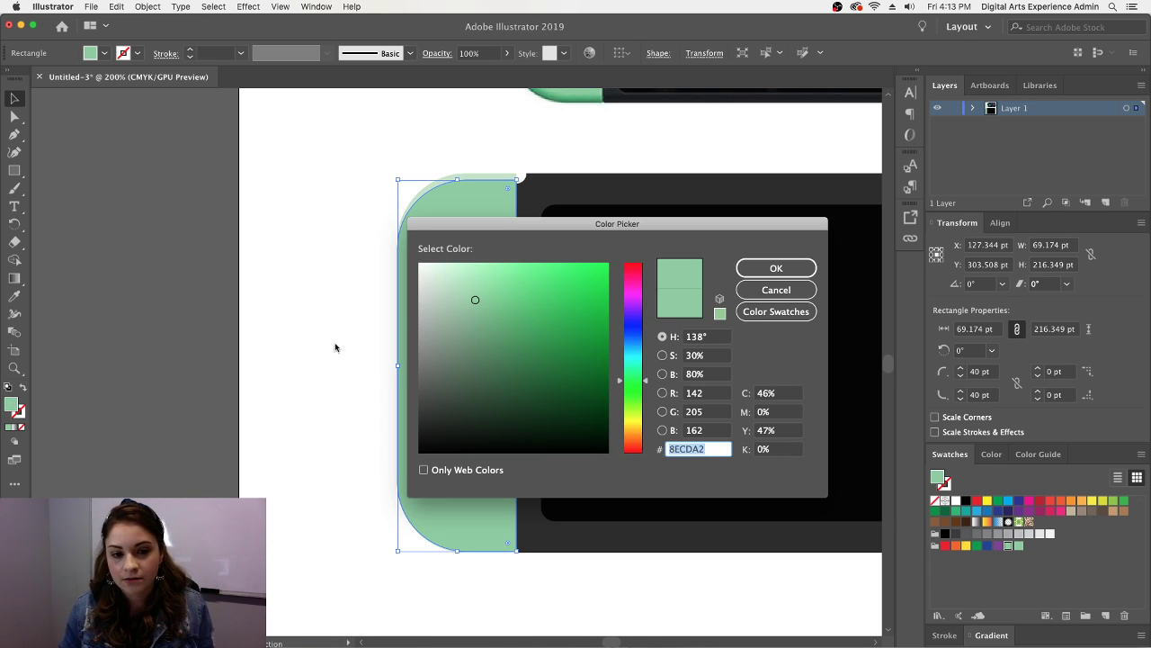
drag(475, 337, 503, 343)
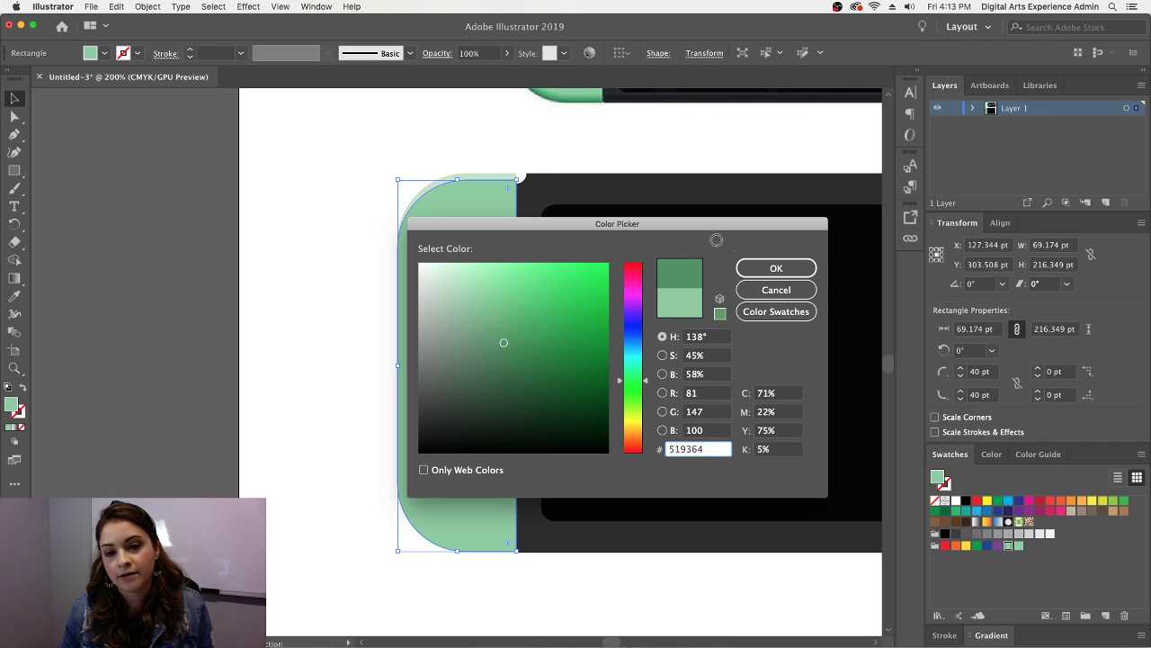
click(776, 269)
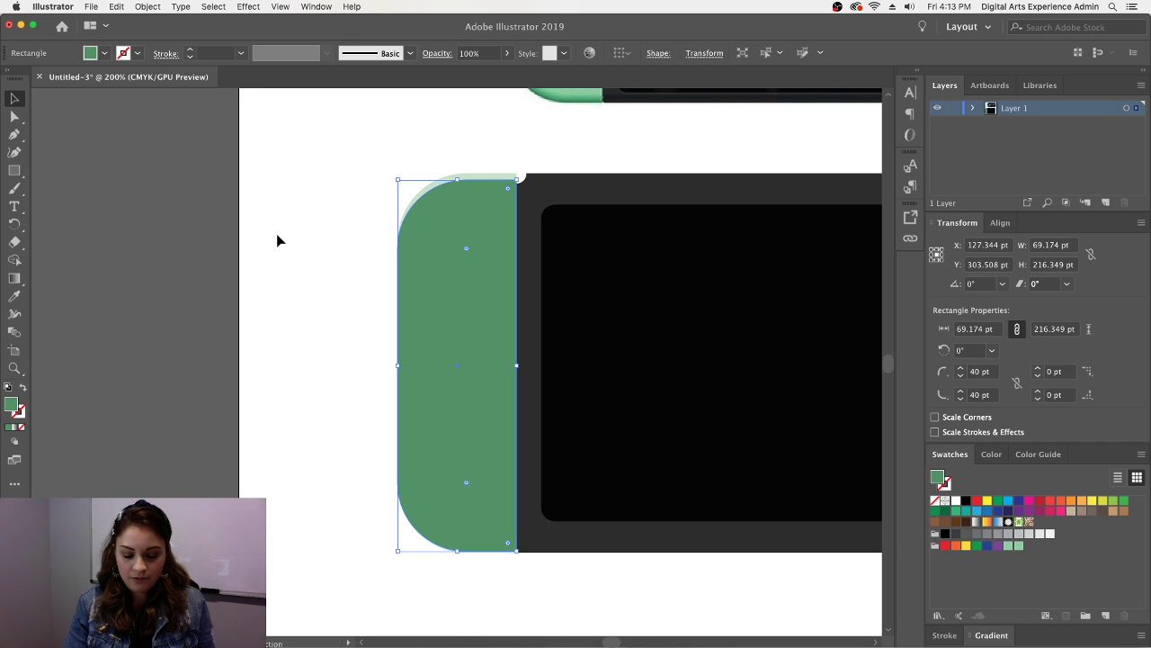
key(super+z)
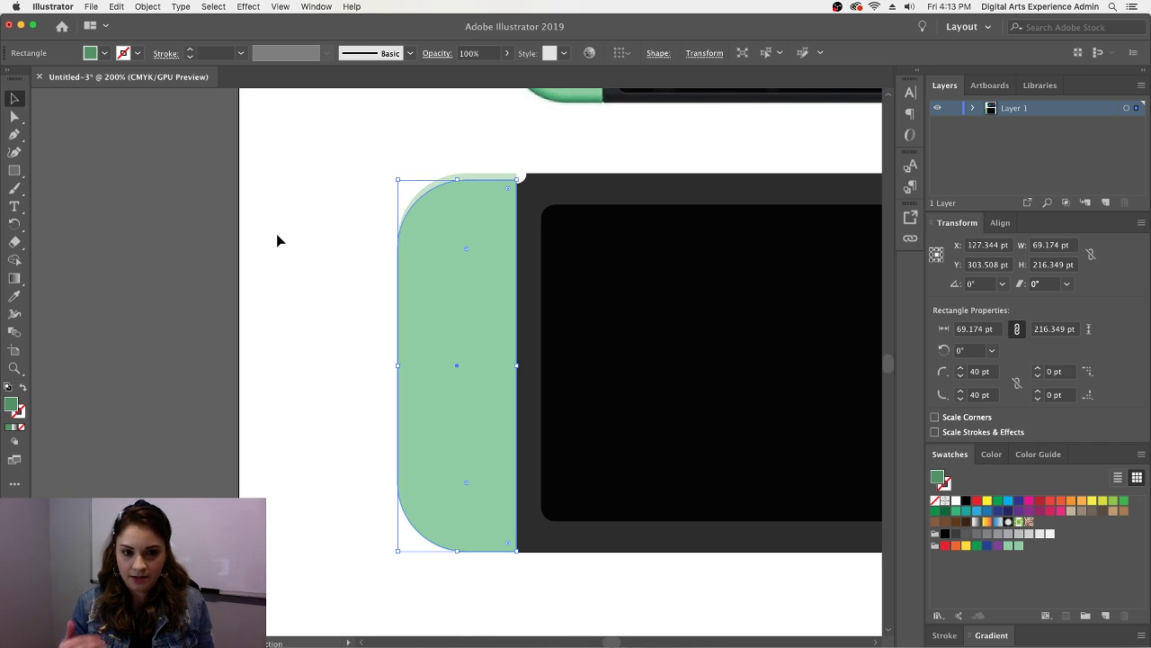
- Shorten the front green controller shape from its lower edge to 212.335 pt high to expose a dark shadow strip
click(322, 320)
click(475, 501)
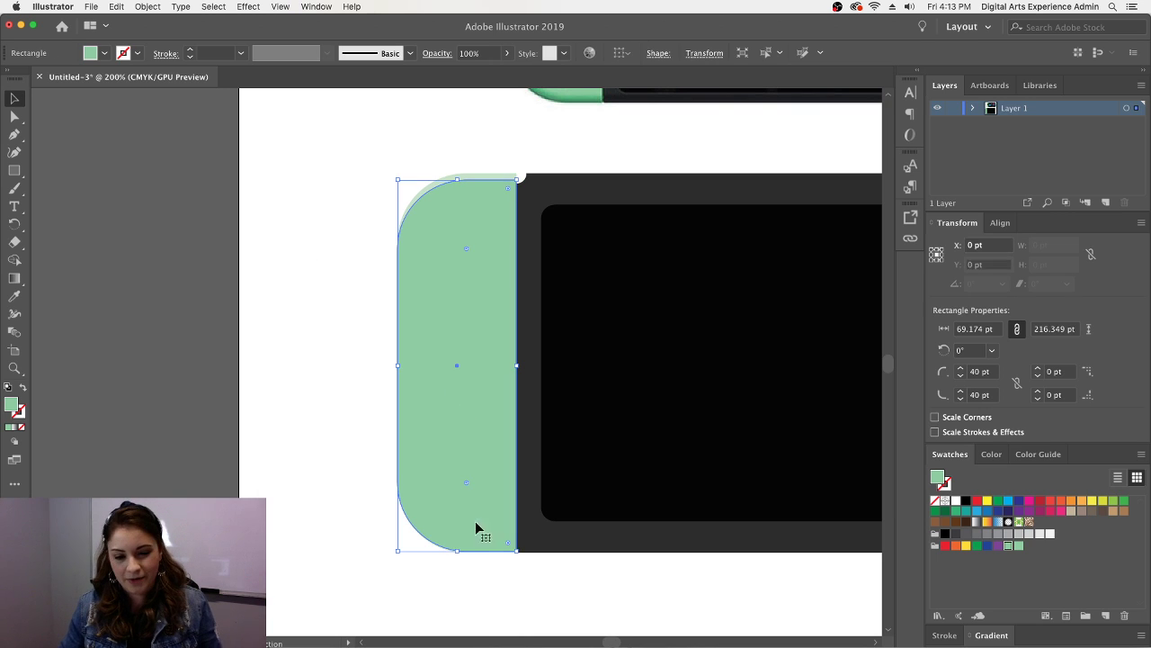
drag(456, 550, 457, 545)
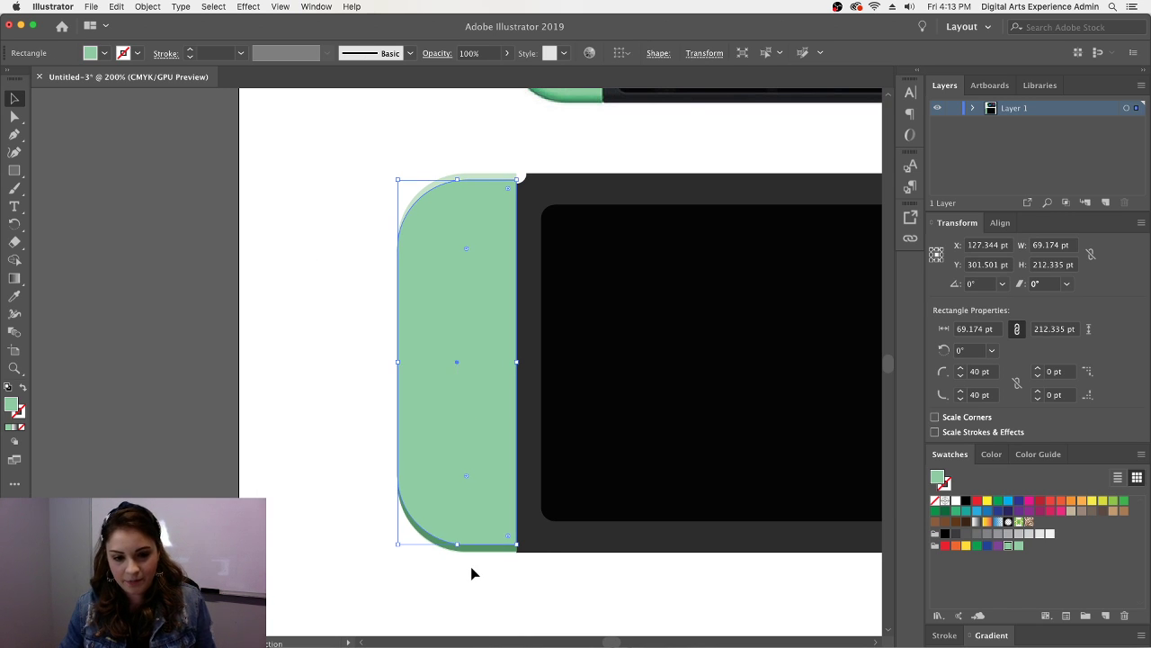
click(506, 603)
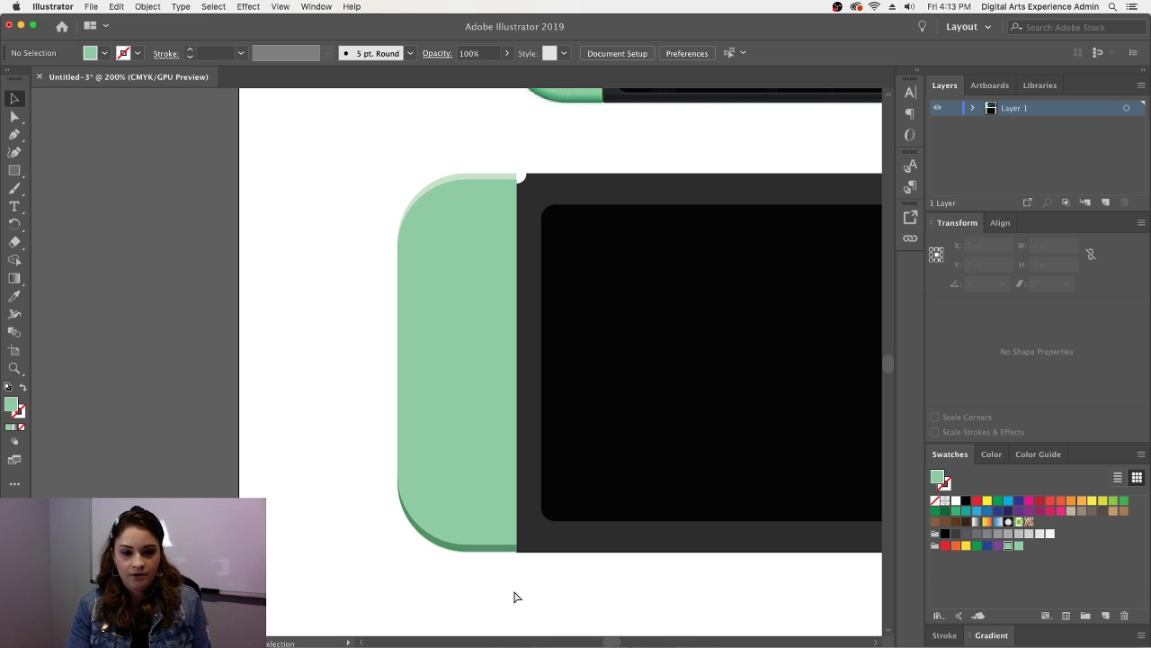
- Try narrowing the front green controller shape slightly from its outer side to expose the shadow there, and undo the change
key(super+minus)
key(super+minus)
key(super+minus)
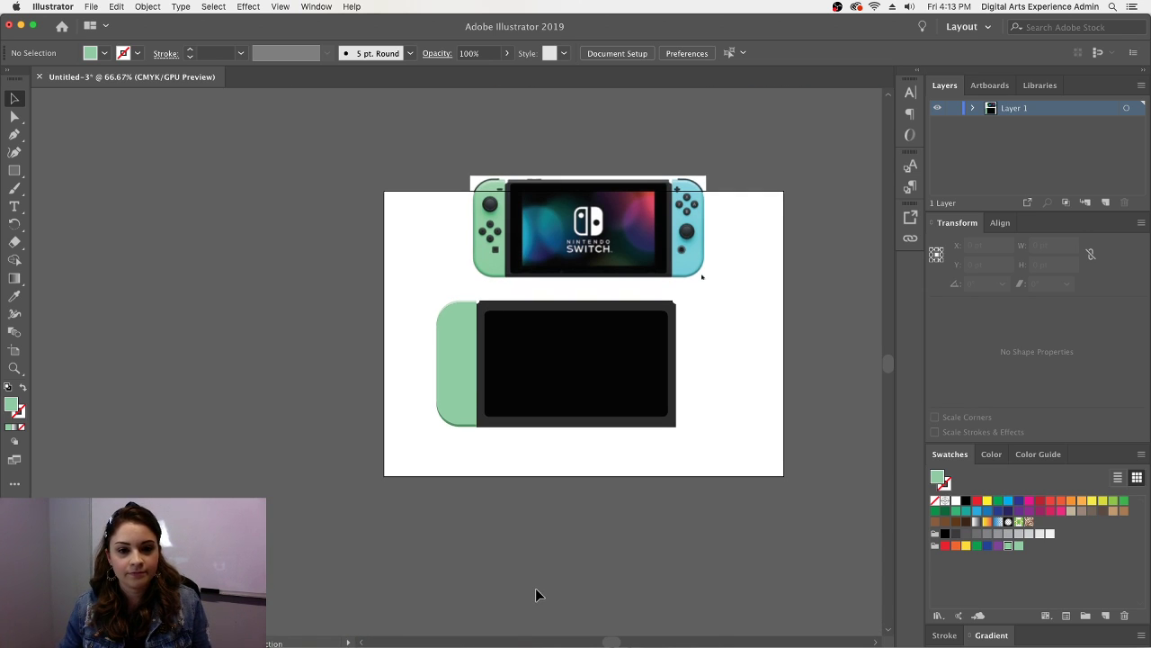
key(super+equal)
key(super+equal)
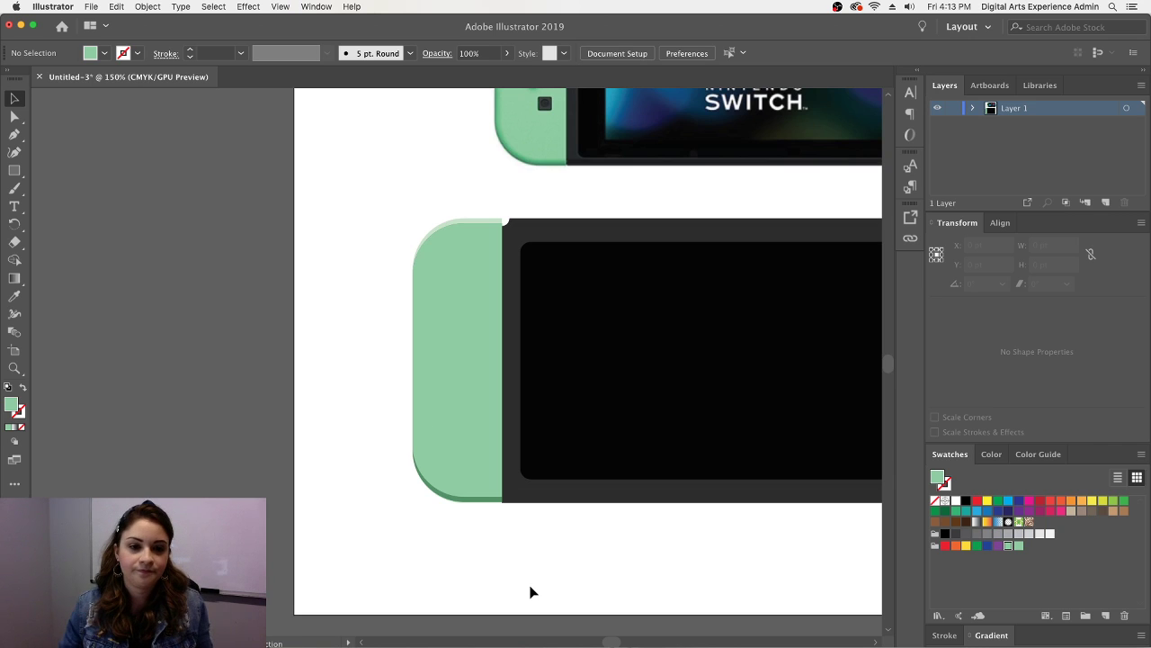
scroll(534, 584, up, 5)
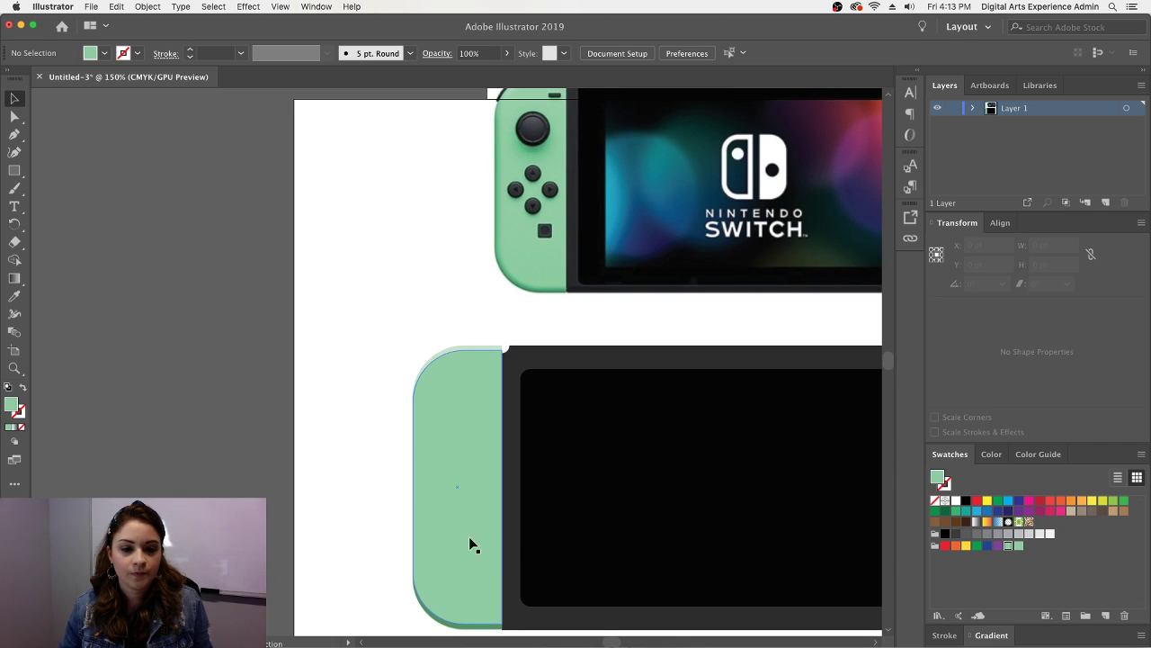
click(474, 547)
drag(416, 486, 417, 509)
click(328, 502)
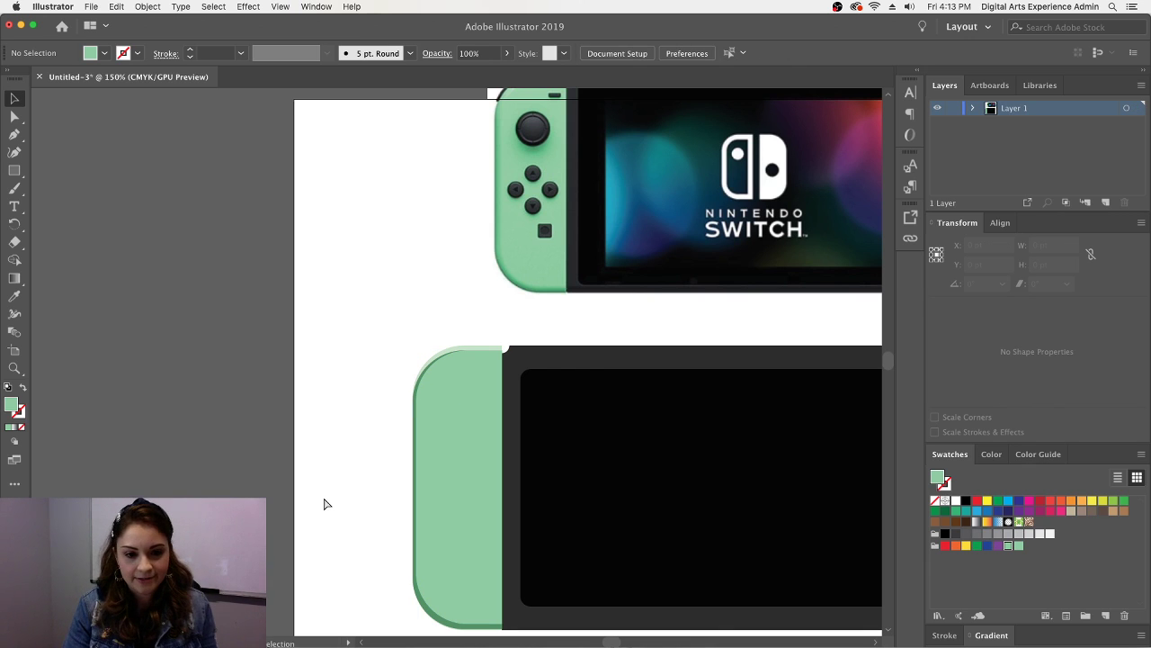
key(super+z)
key(super+z)
key(super+z)
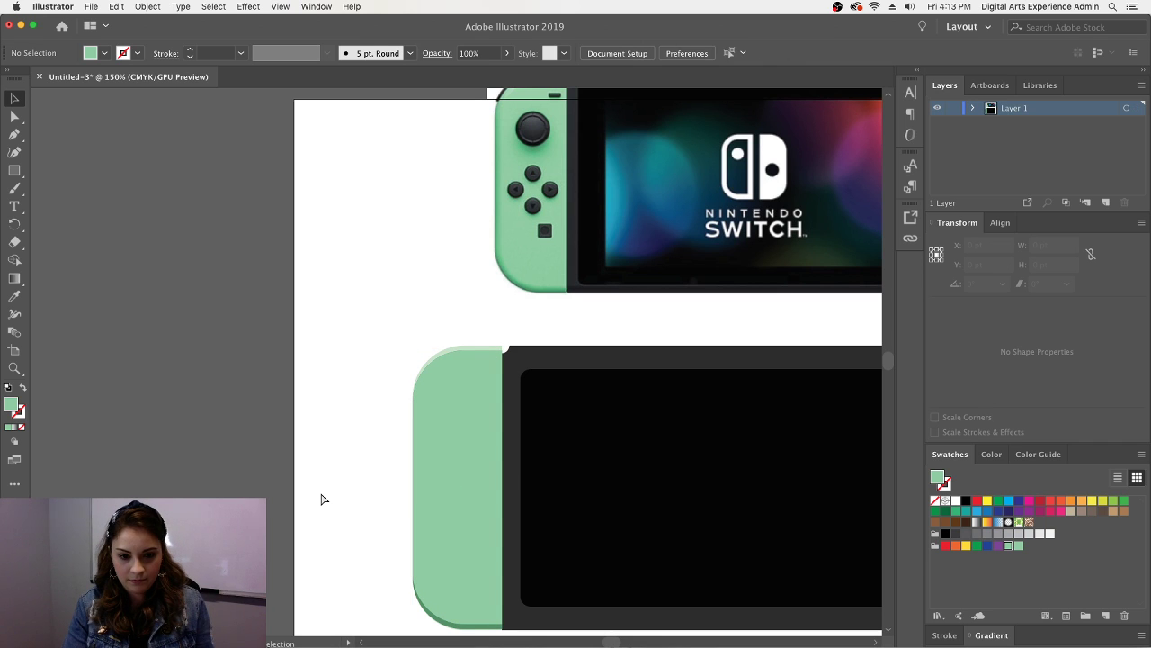
- Duplicate all the stacked left controller shapes and place the copy in the blank artboard area beside the reference image
scroll(324, 492, down, 1)
scroll(329, 490, up, 3)
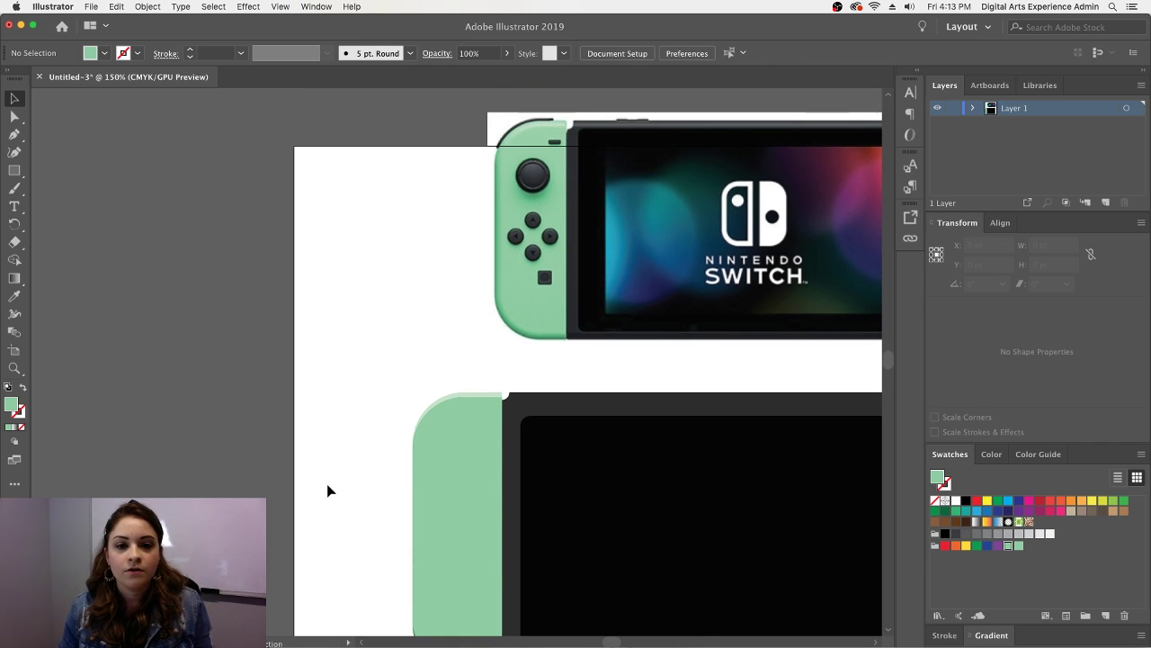
key(super+minus)
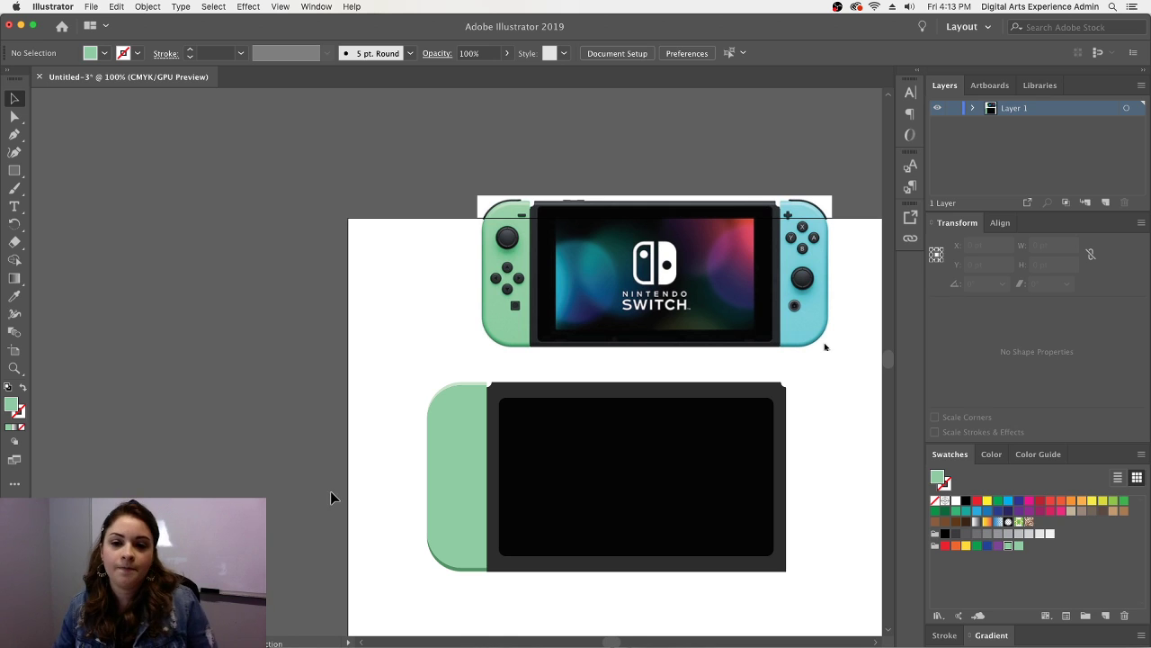
drag(380, 387, 463, 572)
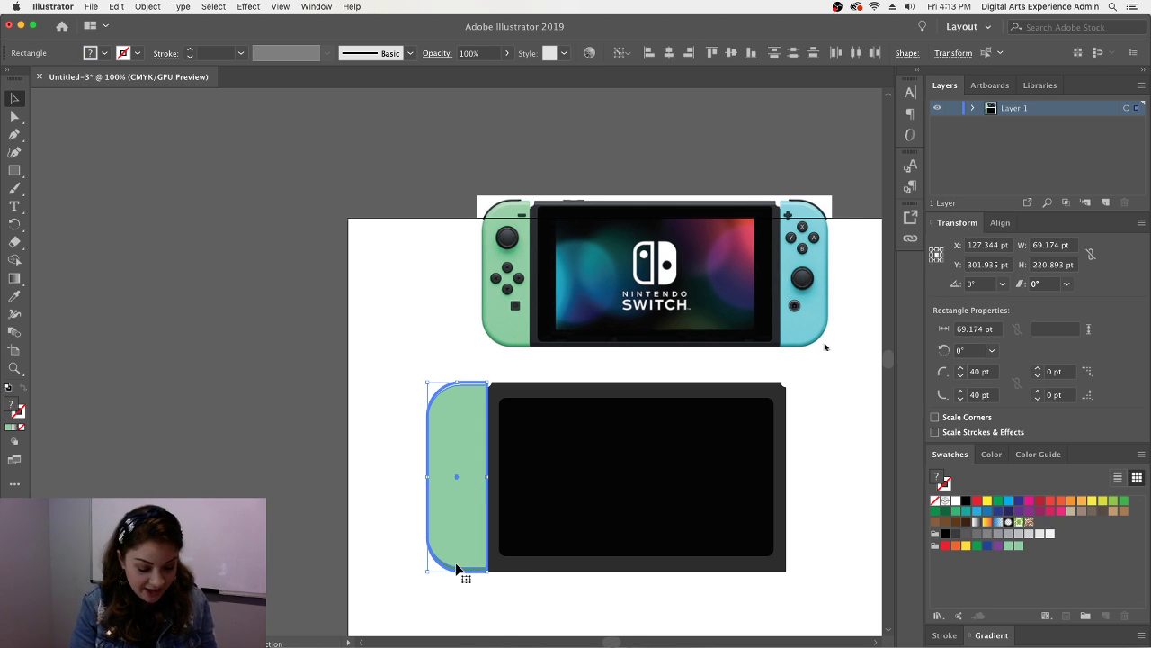
key(super+c)
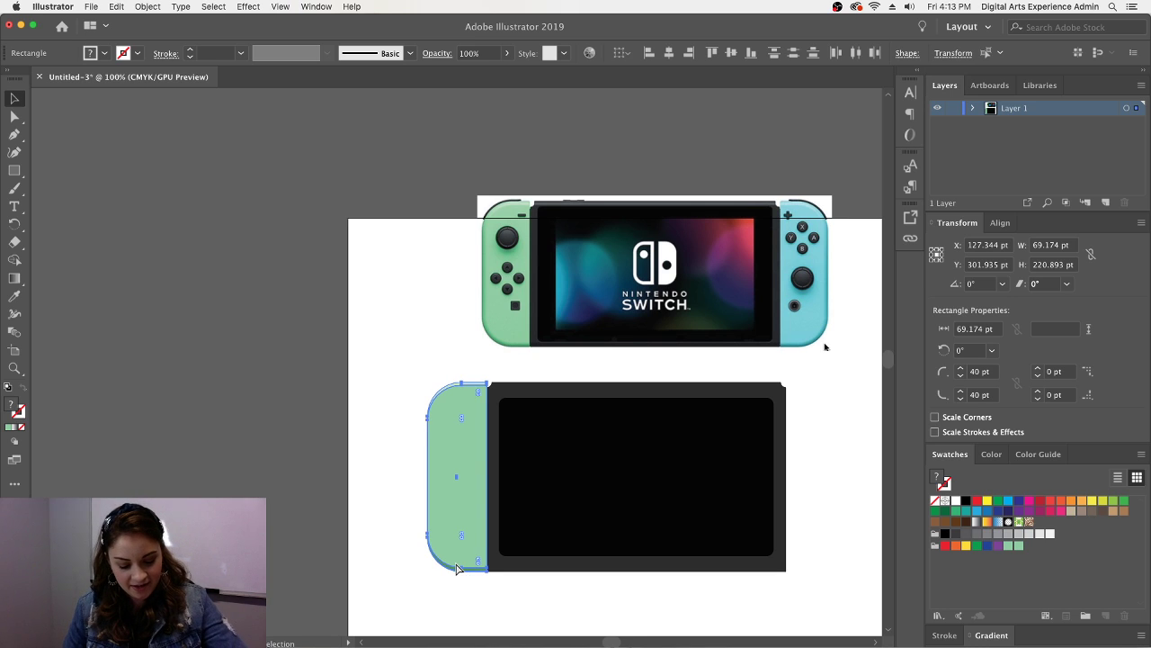
key(super+v)
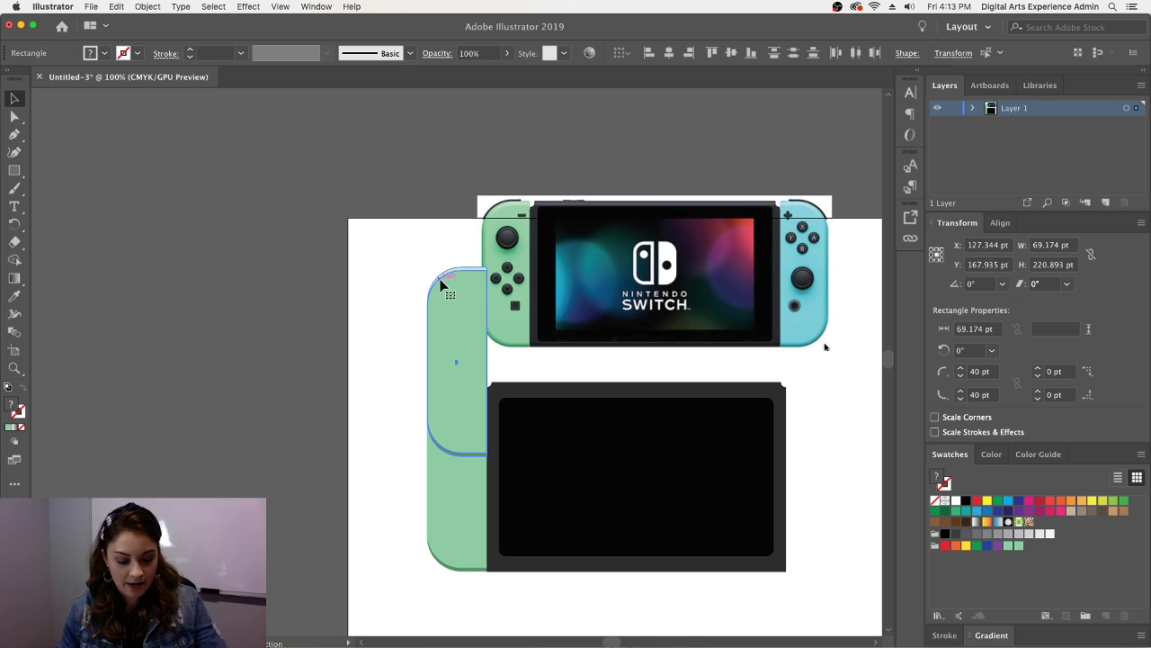
drag(459, 268, 406, 315)
- Rotate the duplicated controller 180° and place it flush against the right edge of the console body
key(super+t)
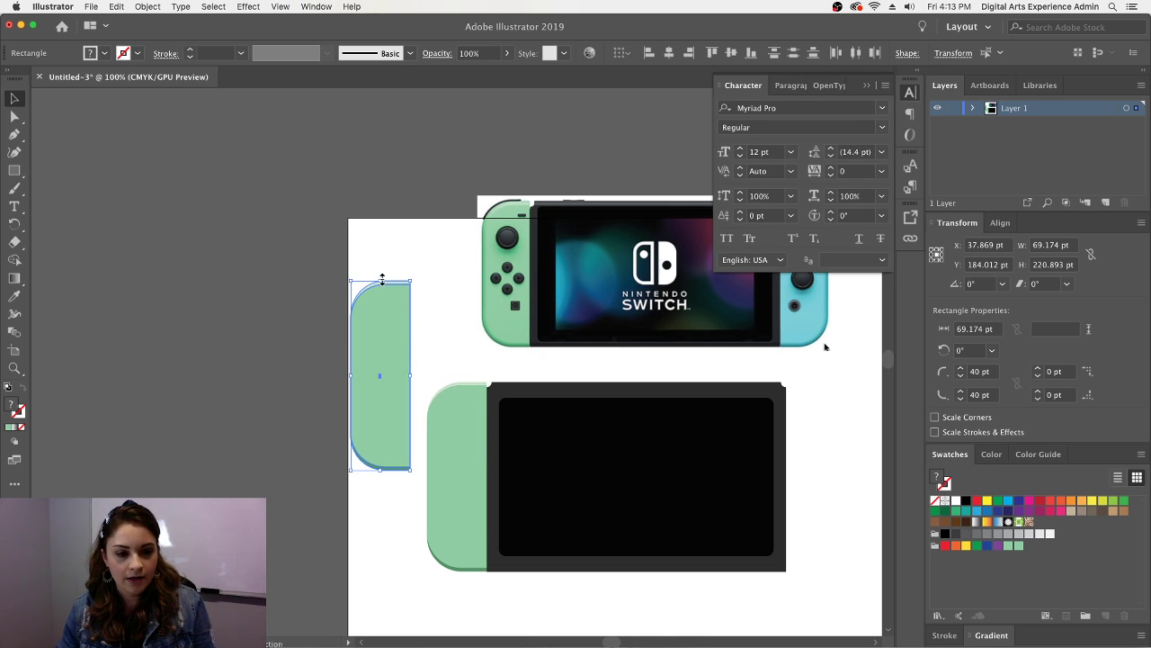
drag(380, 277, 375, 545)
click(375, 545)
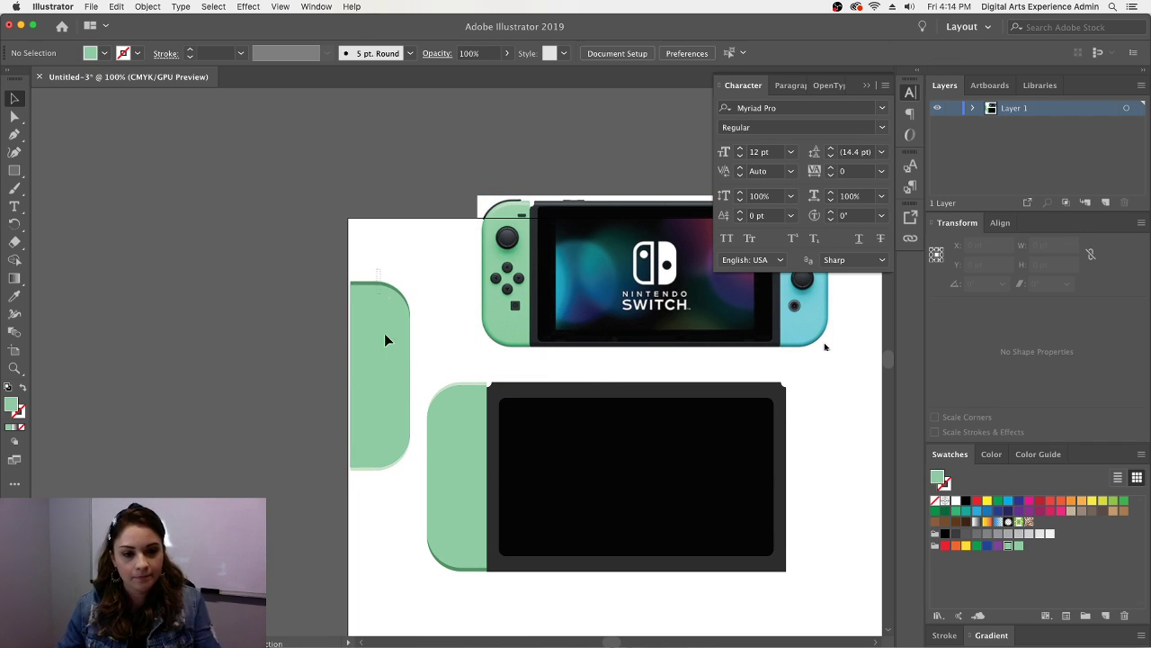
click(379, 399)
drag(379, 398, 819, 500)
click(812, 596)
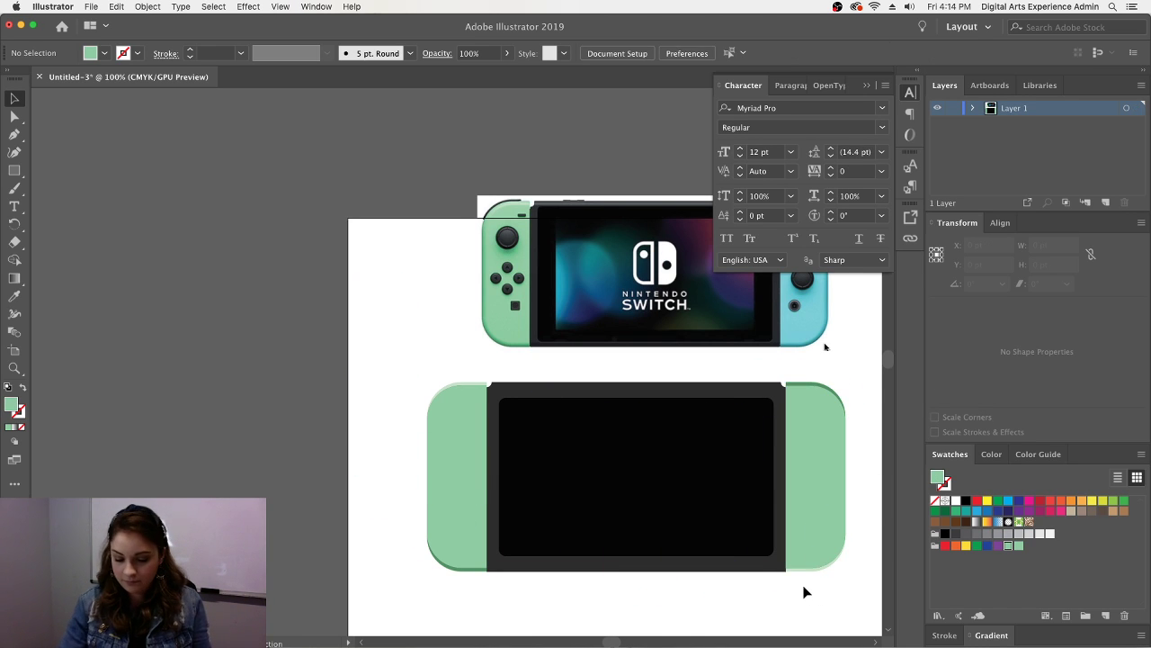
- Sample the light blue of the right controller in the reference image and save it as a new swatch
key(super+equal)
scroll(796, 589, up, 1)
scroll(787, 585, down, 5)
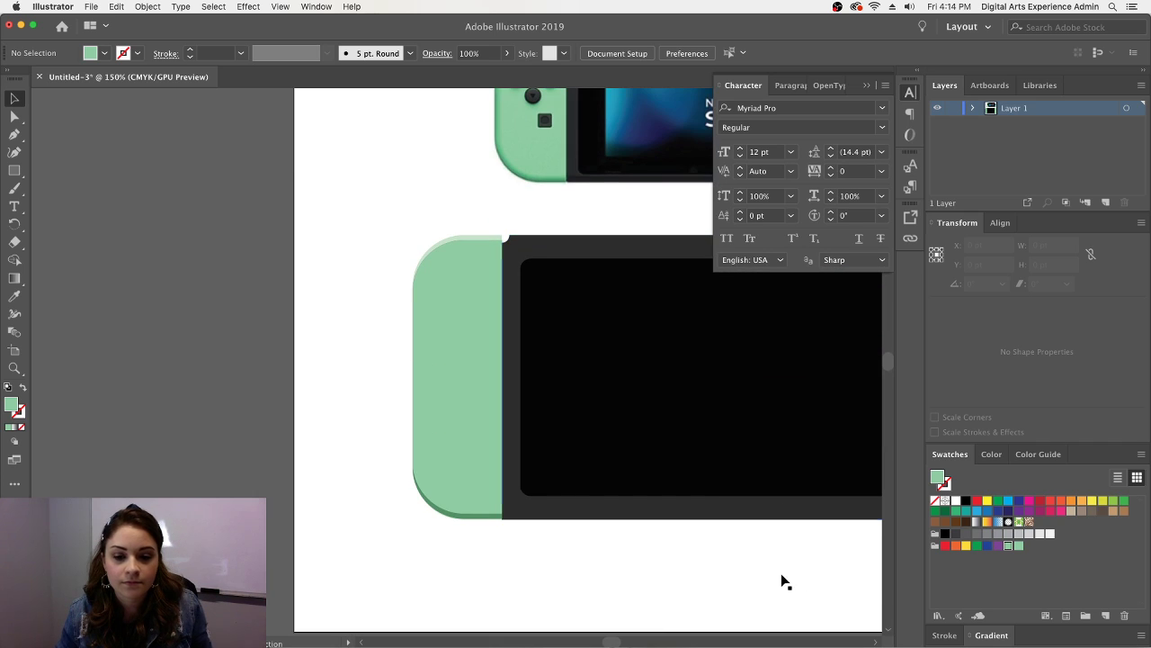
scroll(311, 180, right, 10)
scroll(398, 180, left, 3)
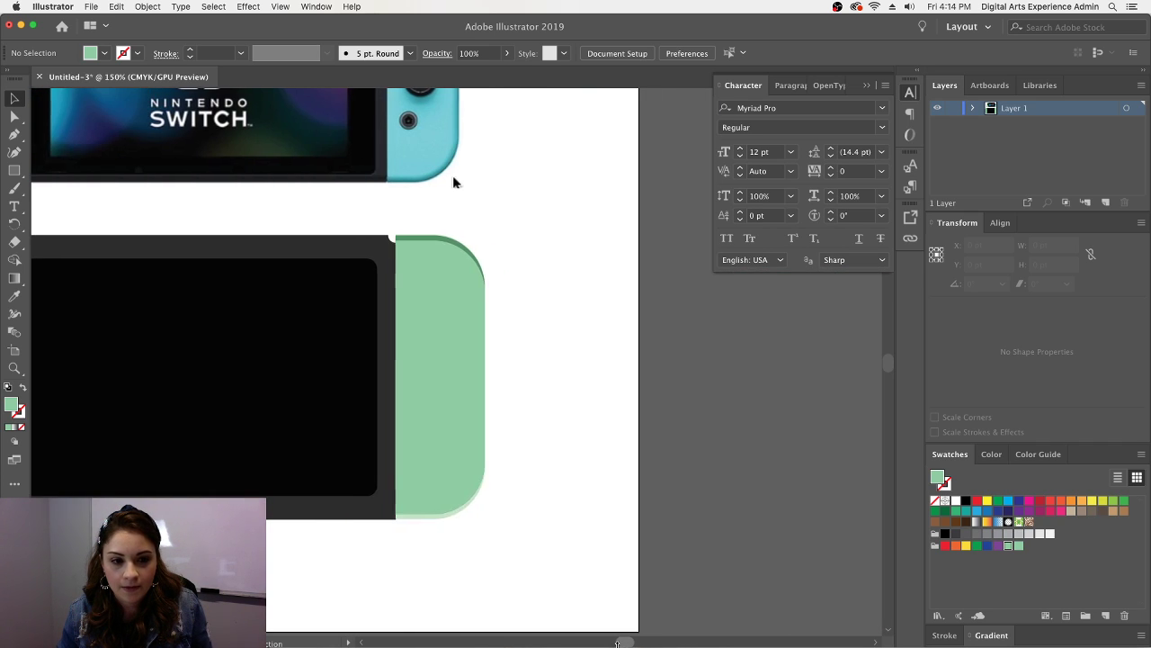
scroll(594, 581, up, 1)
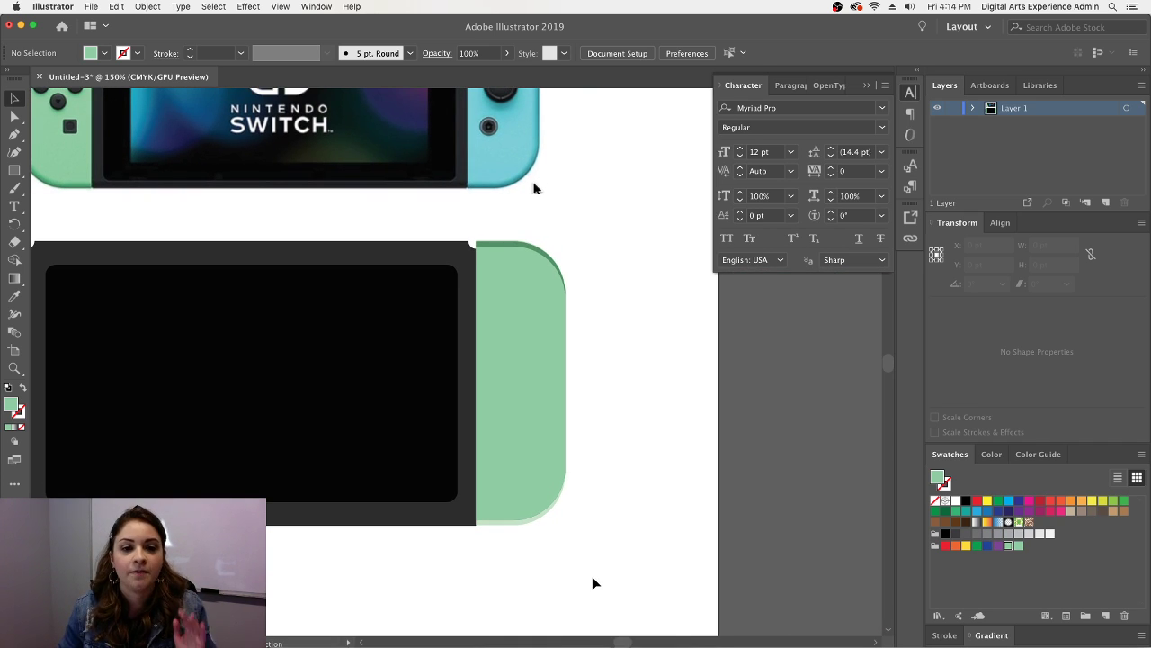
scroll(593, 581, down, 1)
scroll(596, 581, up, 6)
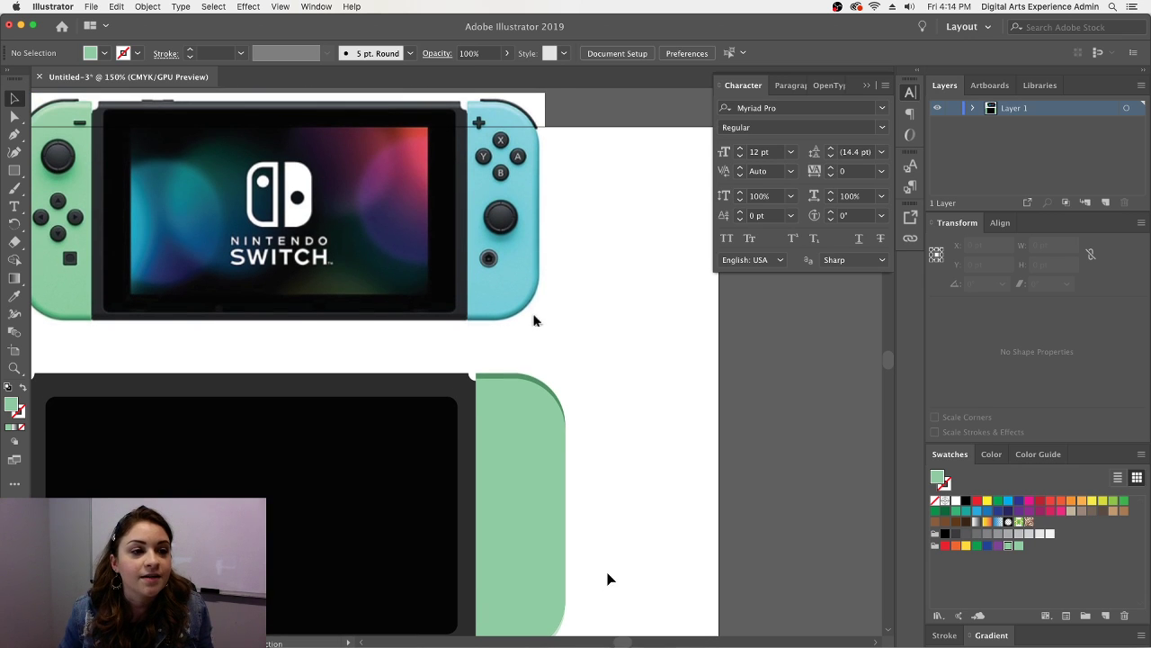
click(534, 319)
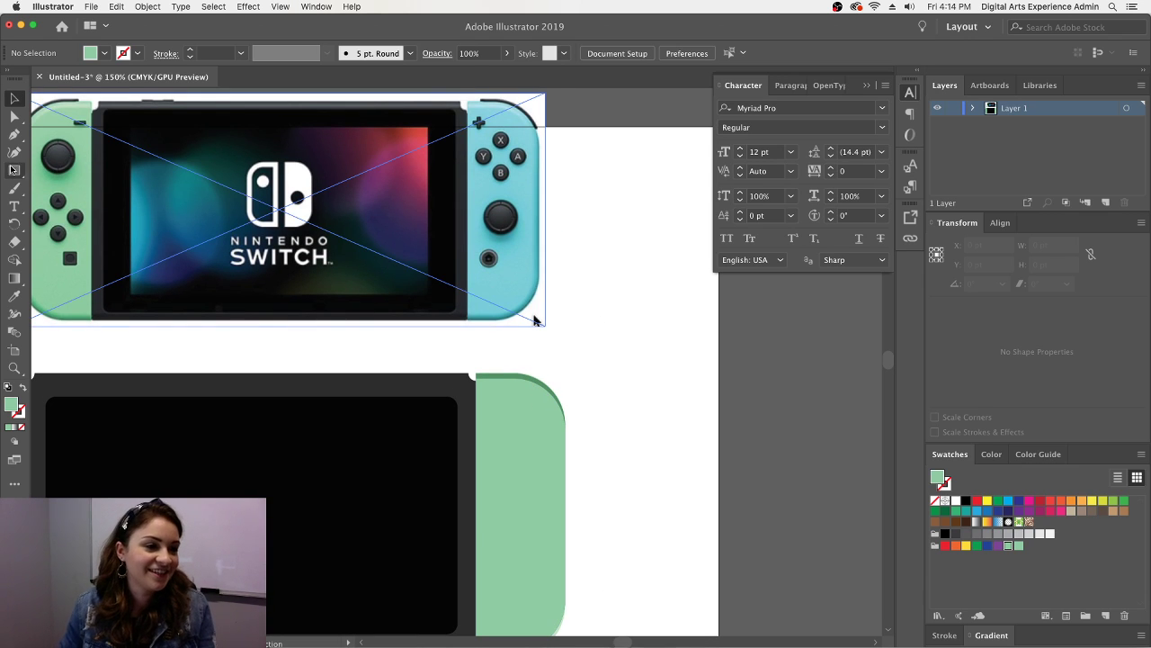
click(534, 318)
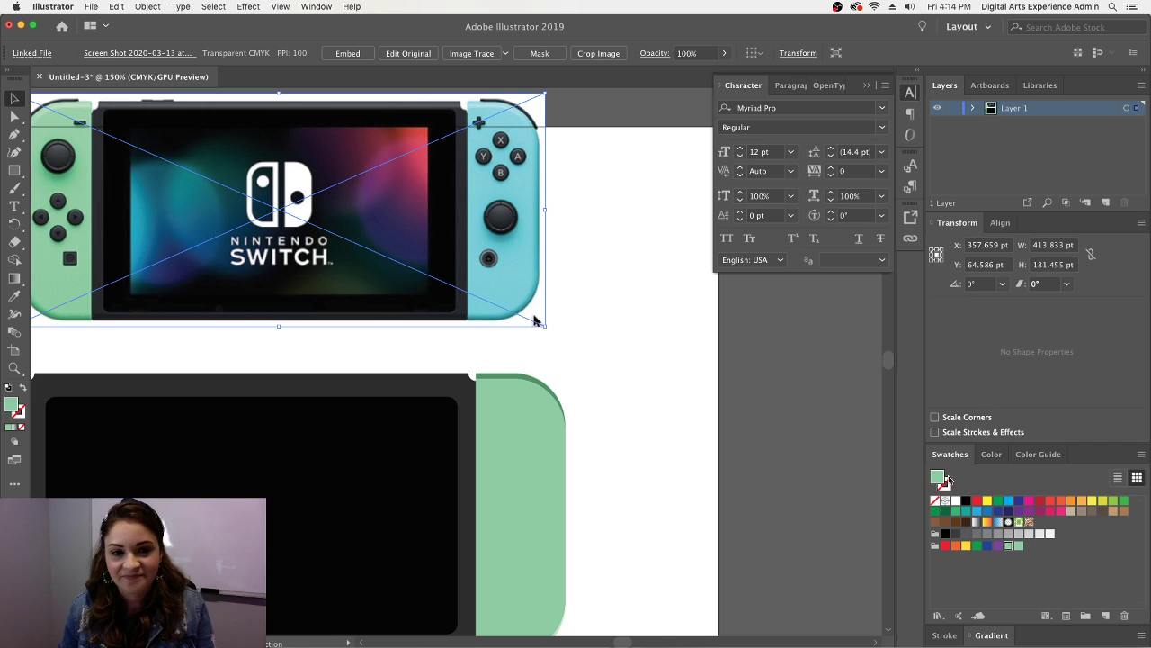
click(14, 296)
click(522, 265)
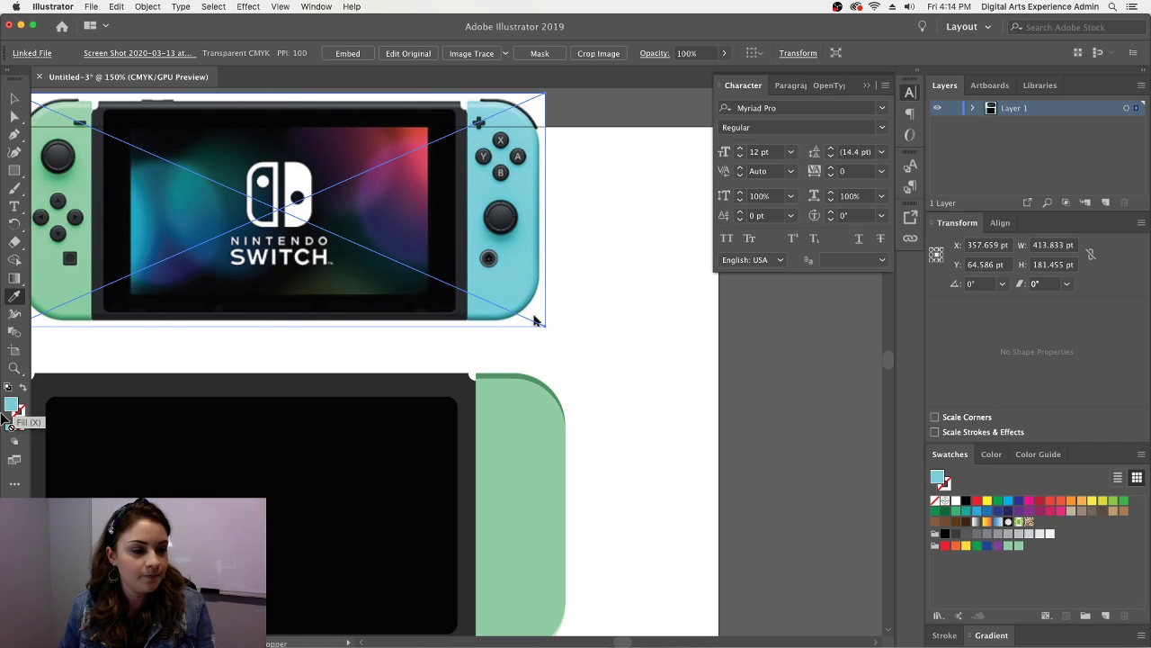
drag(10, 405, 1030, 546)
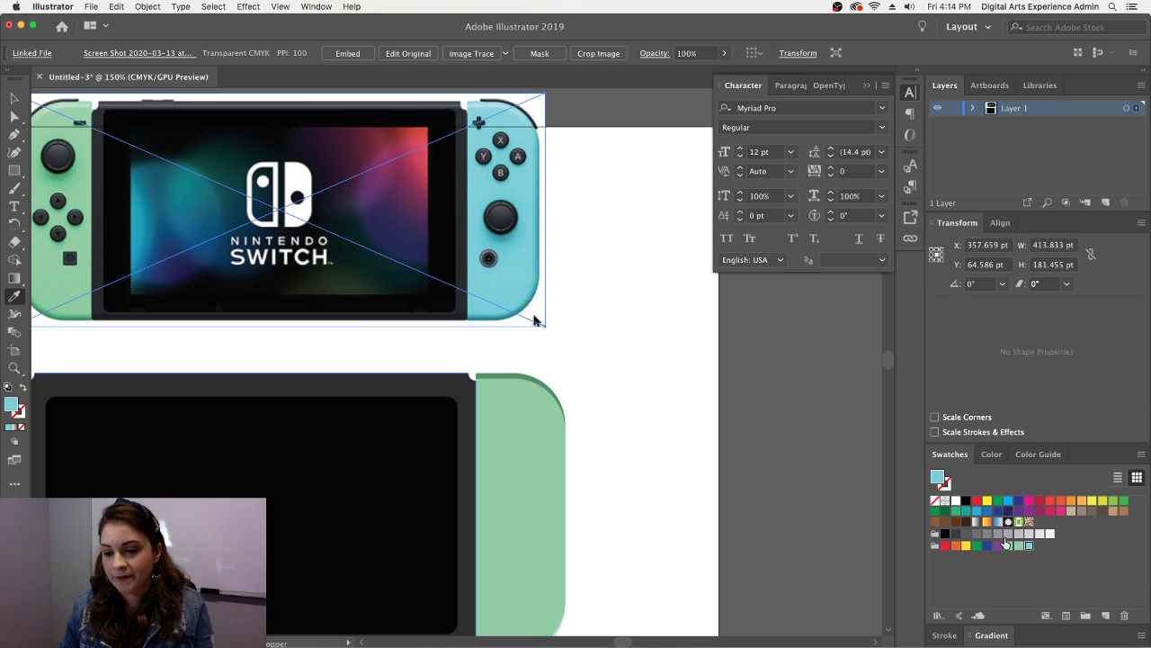
- Fill the right controller's front shape and the dark green shadow shape behind it with the sampled light blue swatch
key(v)
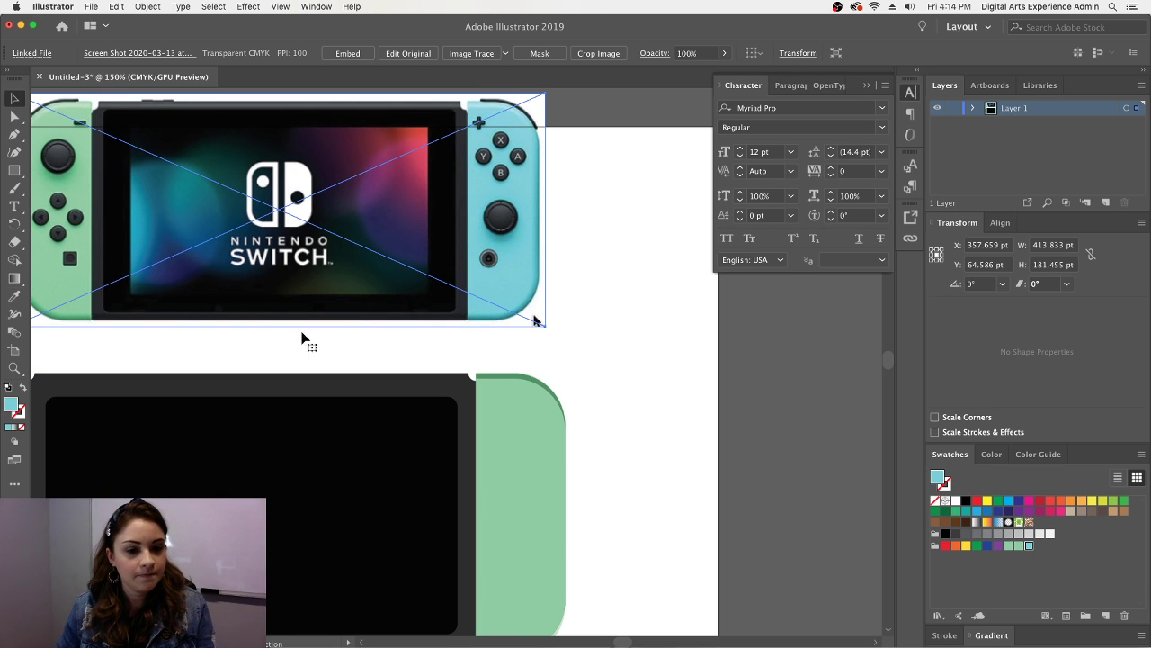
click(541, 513)
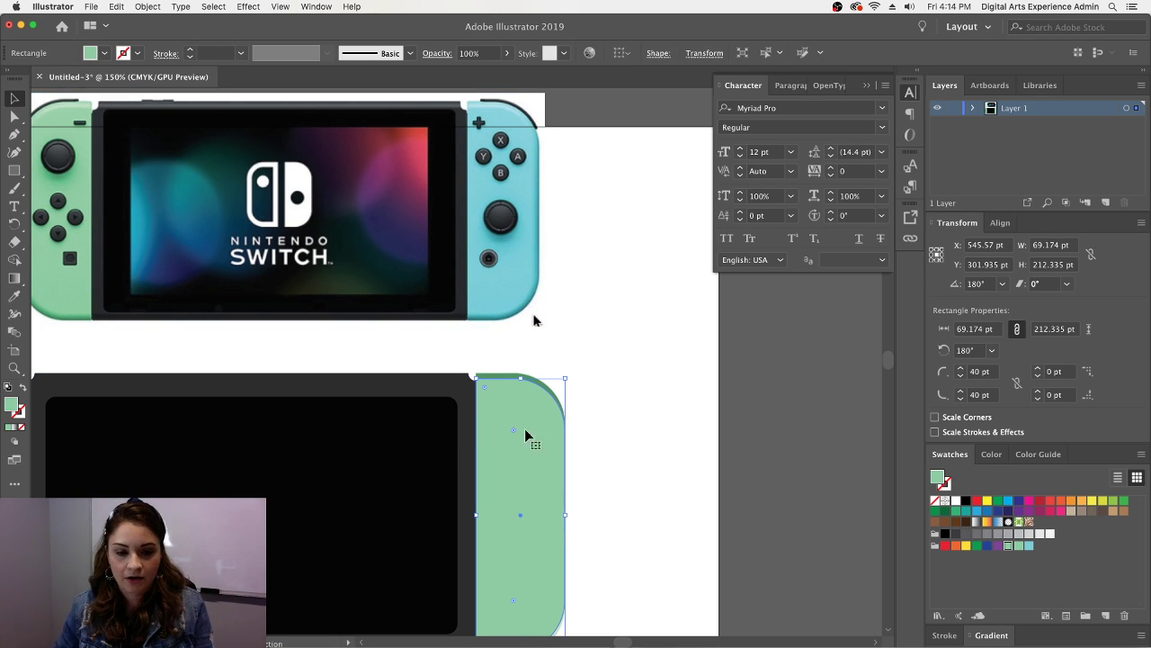
scroll(667, 504, down, 4)
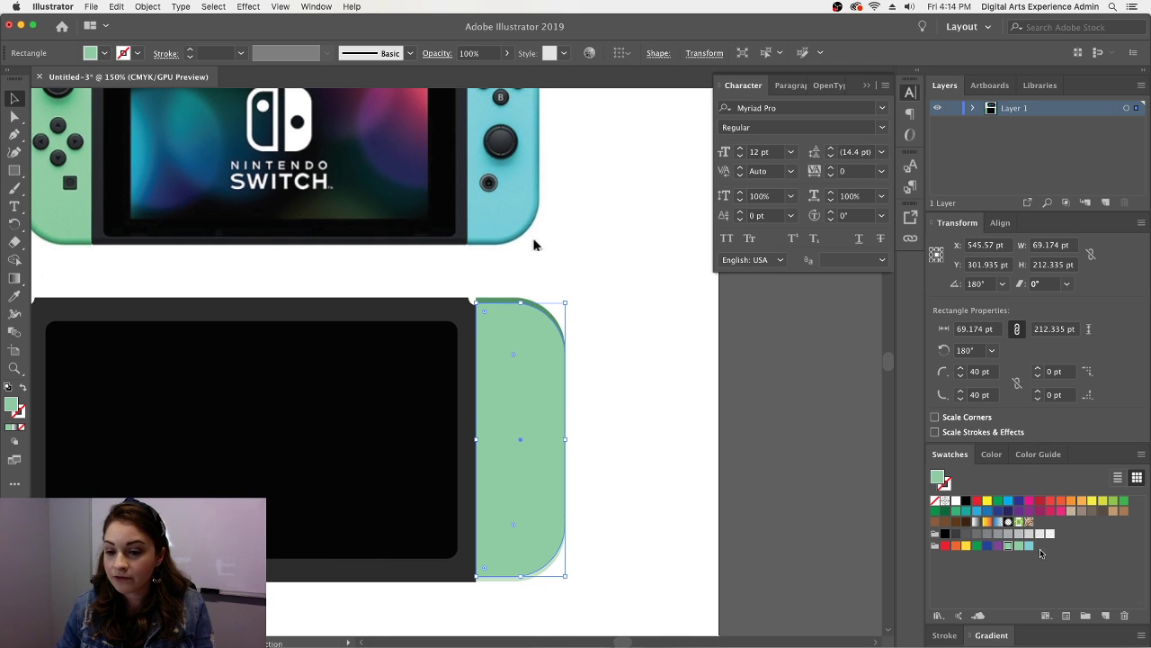
click(778, 469)
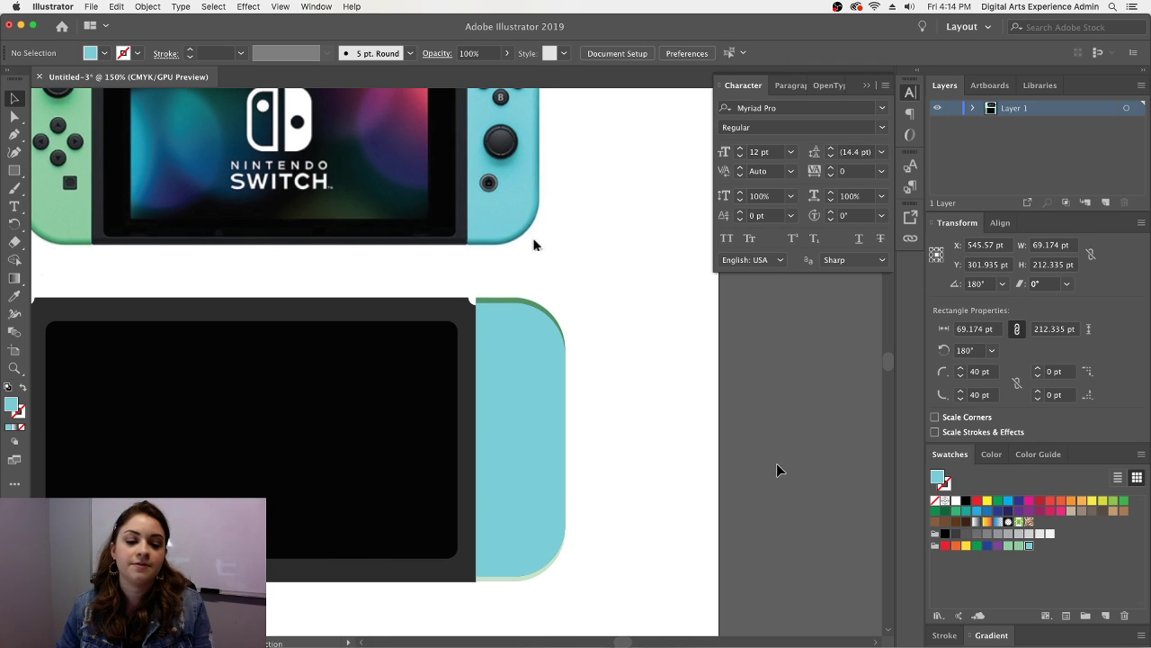
click(518, 302)
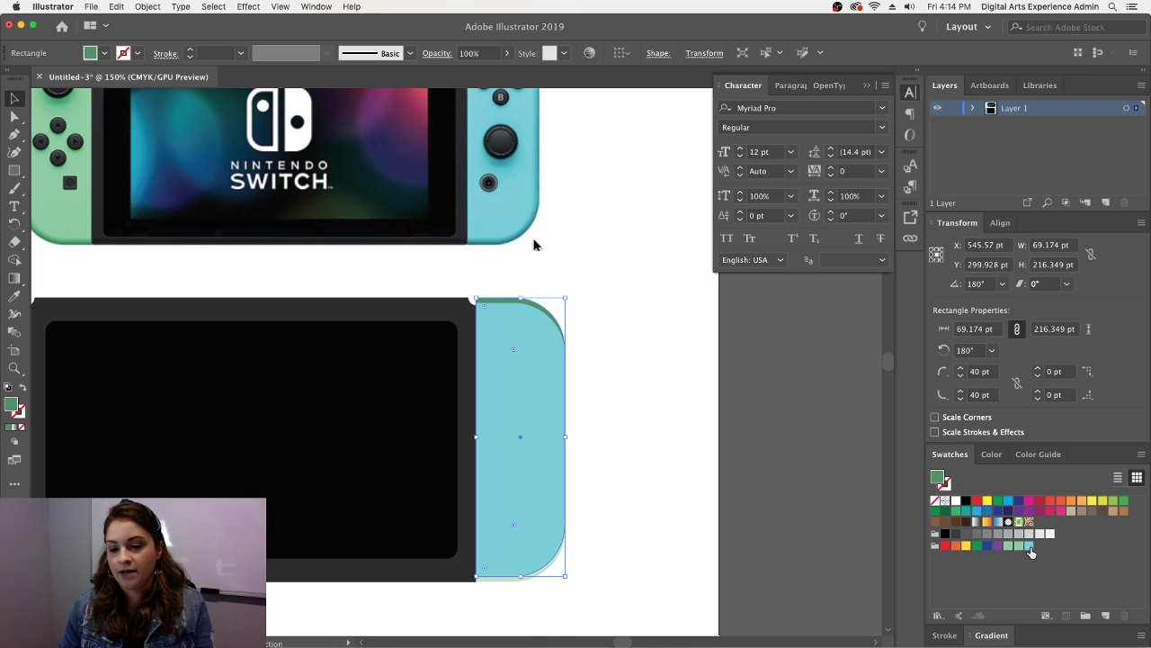
click(1029, 548)
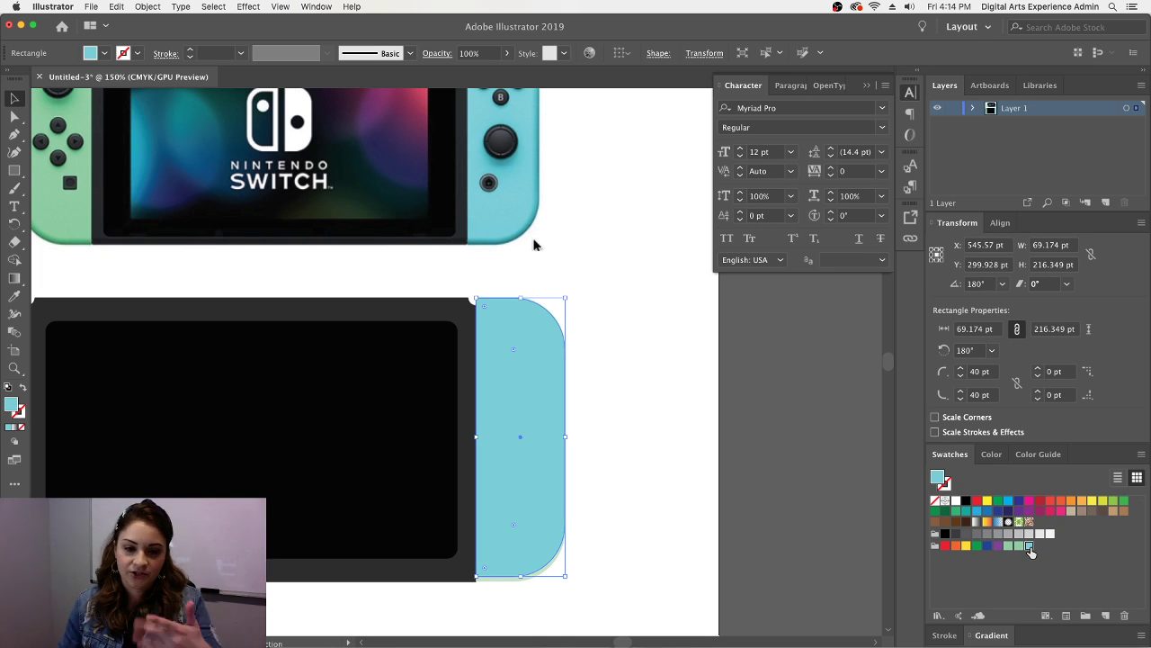
- Lighten the fill of the selected shape behind the right controller to a pale blue, about #A4F9FF, for the upper highlight
double_click(11, 407)
click(496, 267)
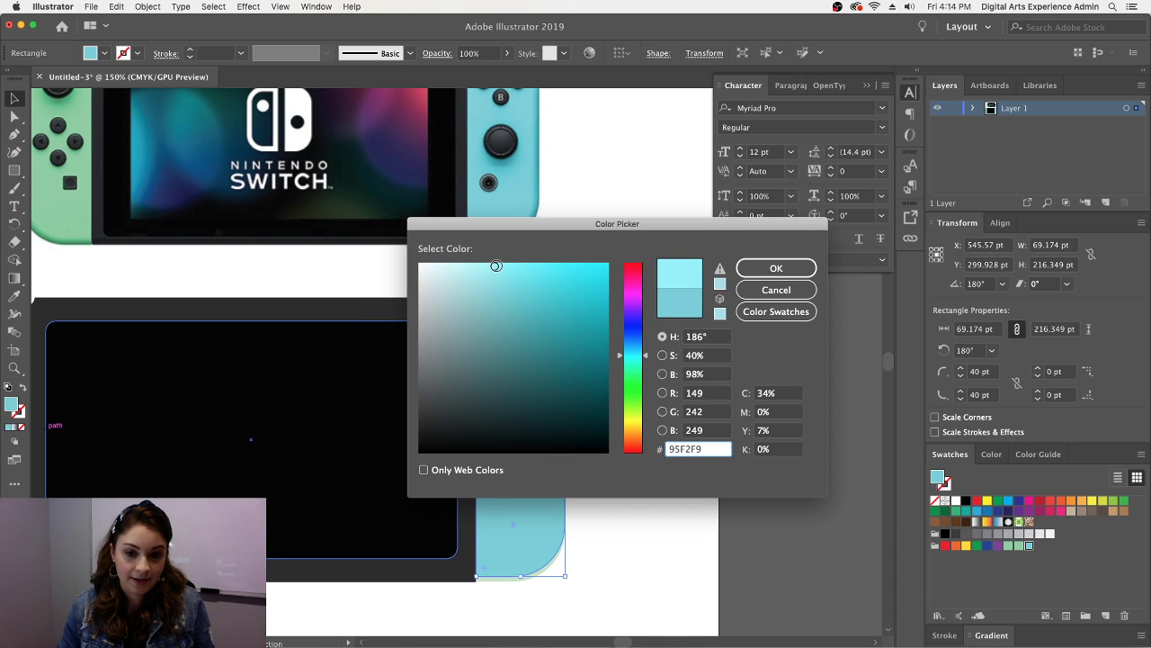
drag(495, 266, 485, 262)
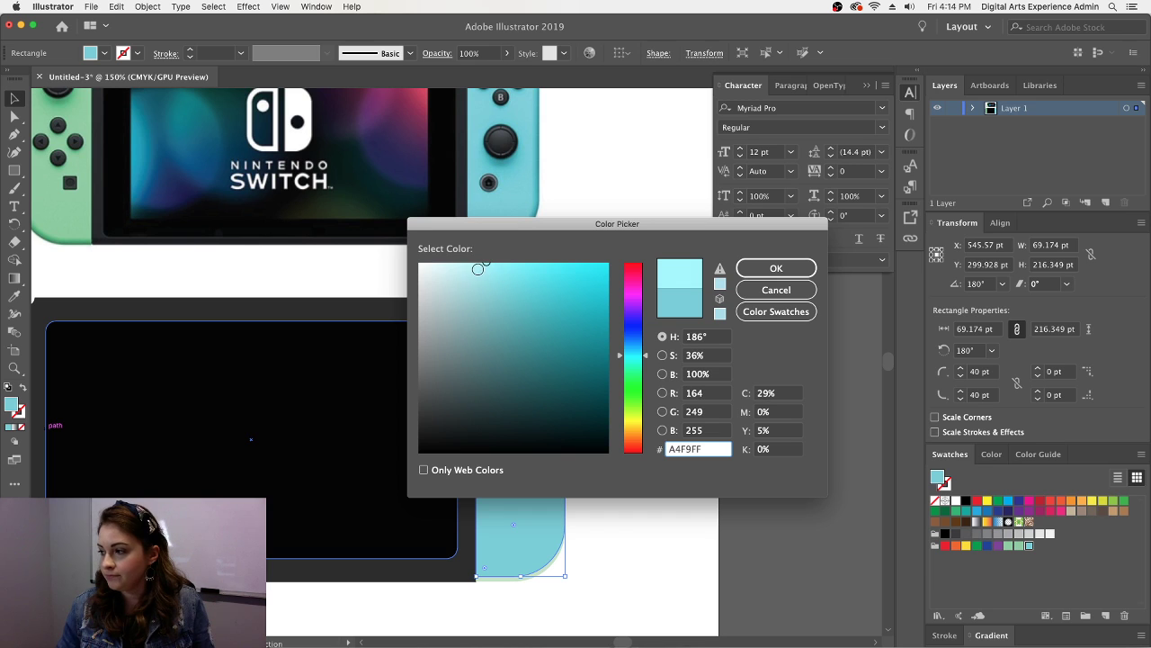
click(776, 268)
click(706, 256)
scroll(701, 320, down, 1)
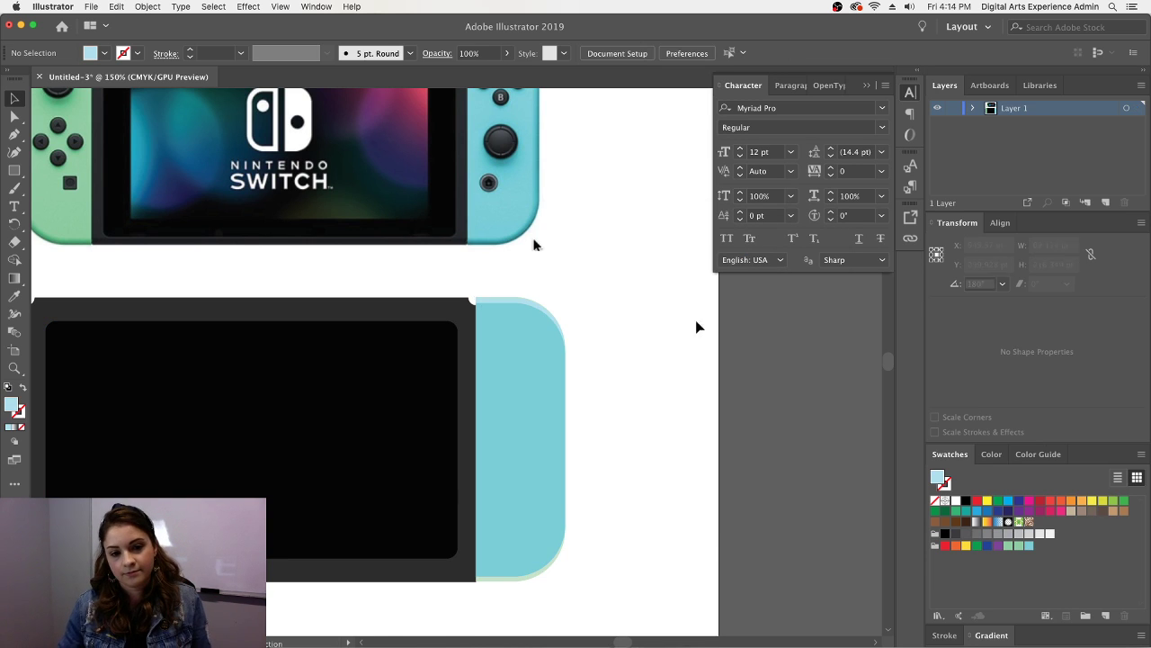
scroll(722, 329, up, 5)
scroll(722, 329, up, 1)
scroll(721, 329, down, 1)
scroll(722, 330, down, 4)
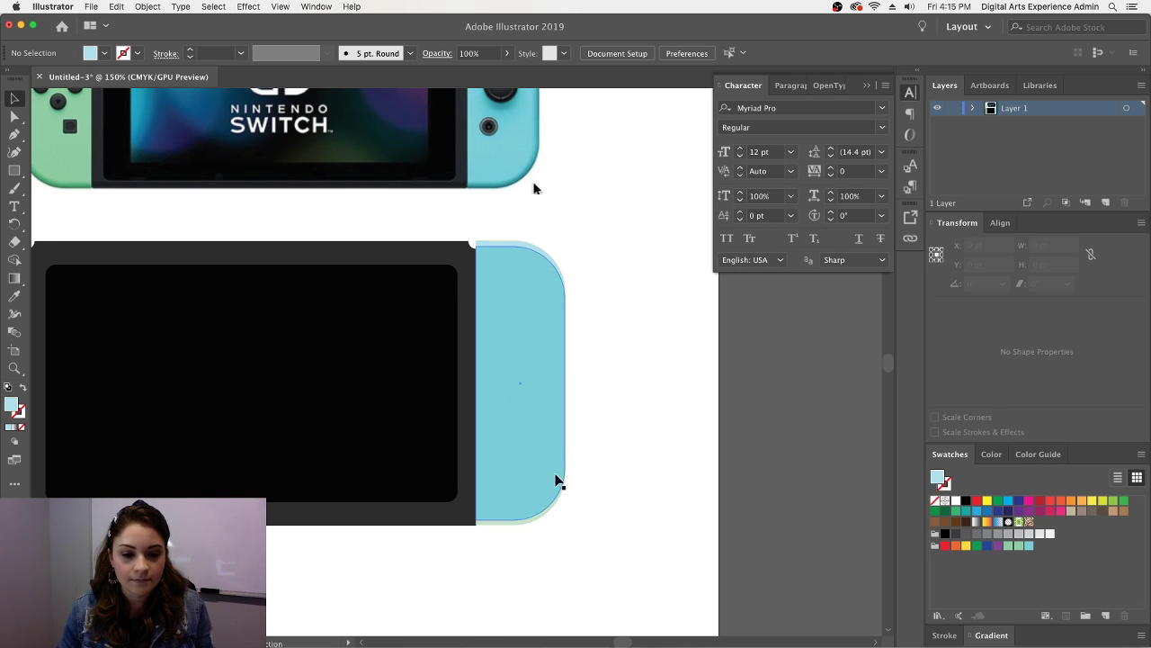
click(524, 477)
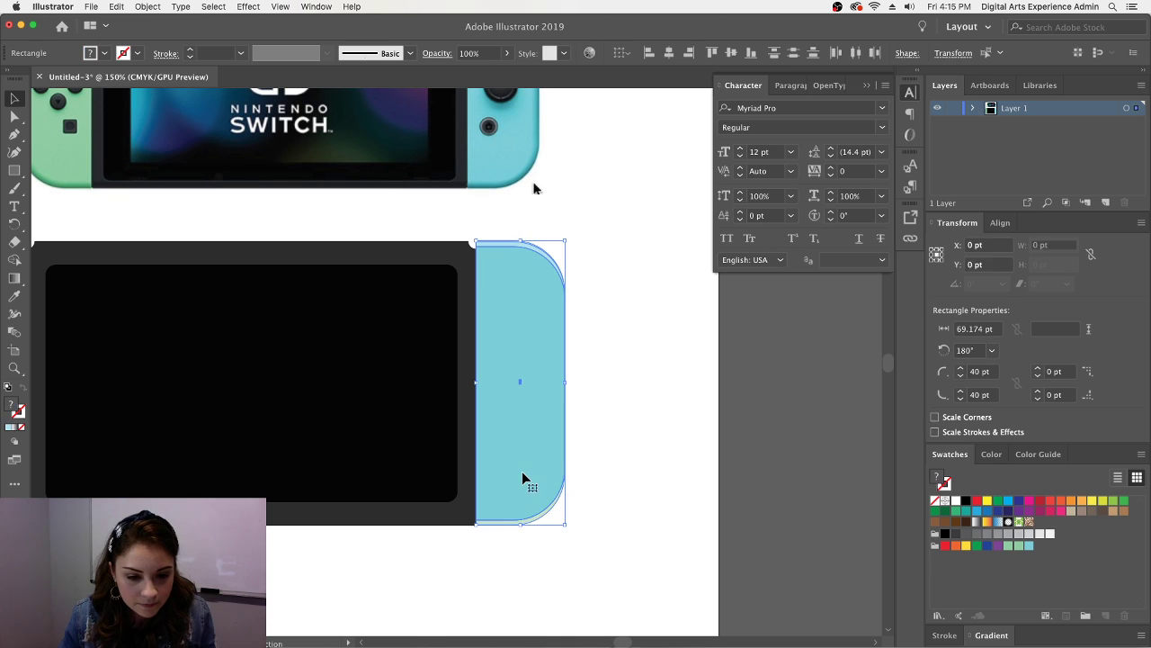
drag(523, 472, 522, 473)
click(614, 484)
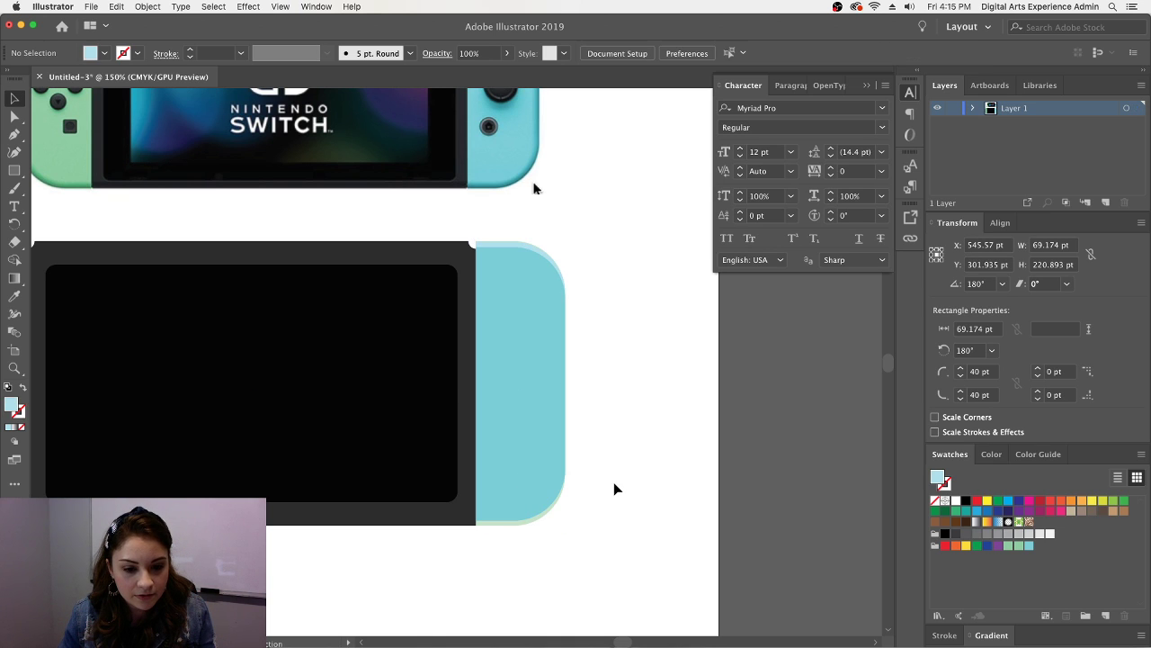
- Fill the pale green shape behind the right controller with the saved blue swatch and darken it to a deep teal shadow
click(527, 523)
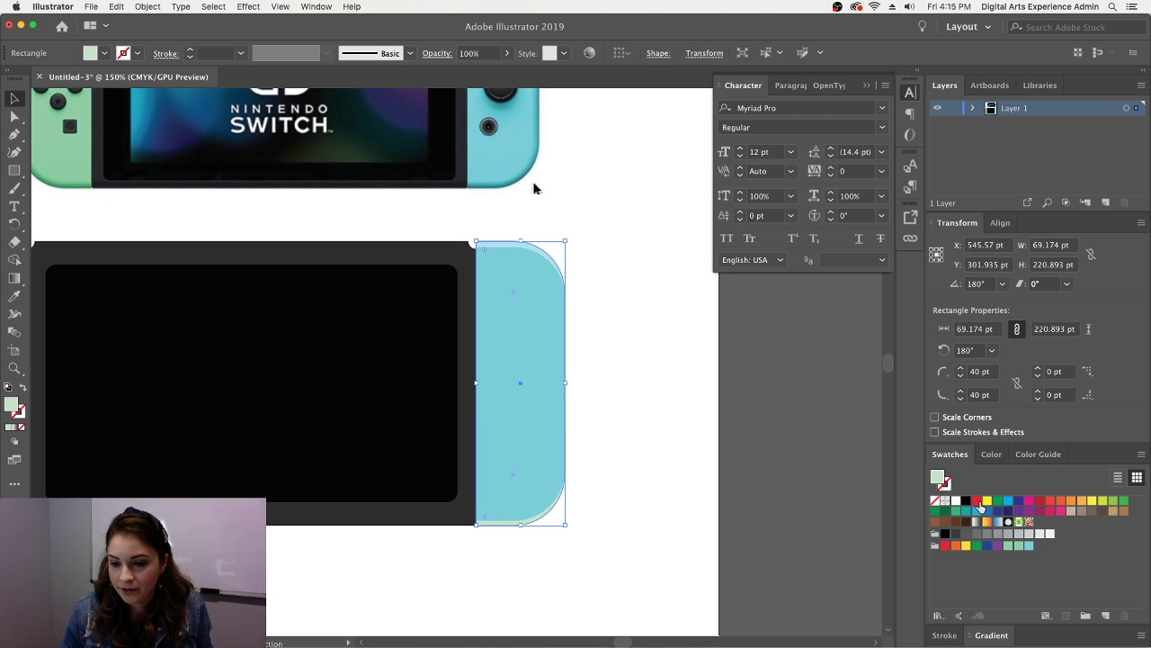
click(1029, 545)
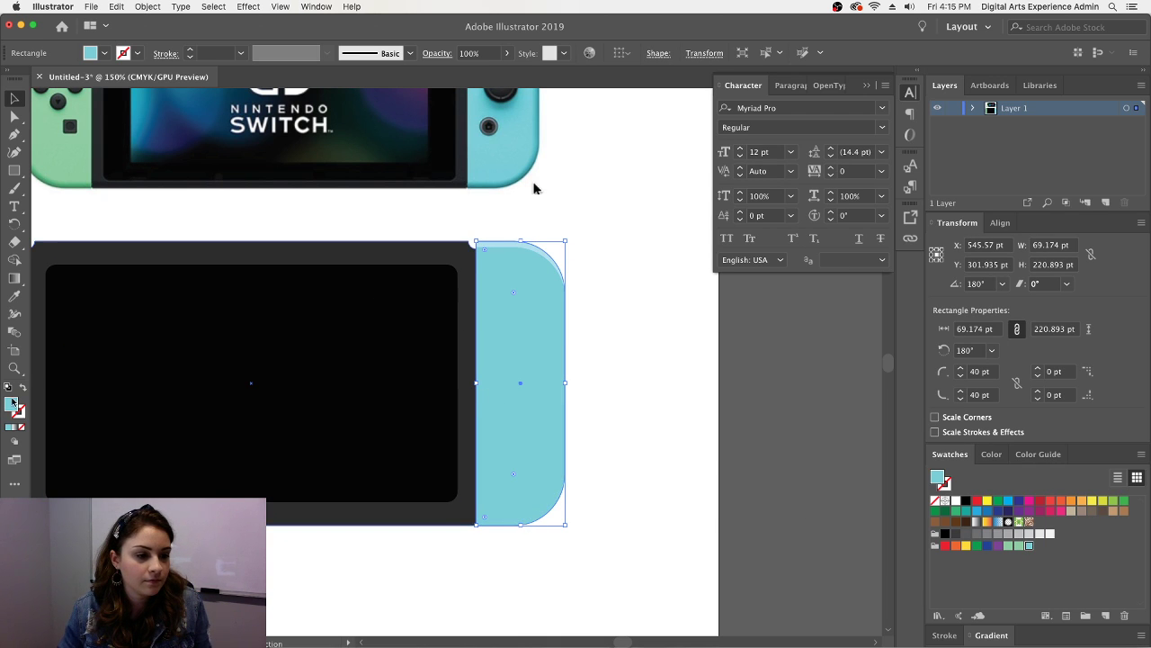
double_click(14, 403)
mouse_move(502, 346)
mouse_down()
mouse_move(497, 365)
mouse_move(500, 352)
mouse_move(586, 344)
mouse_up()
click(773, 268)
click(663, 300)
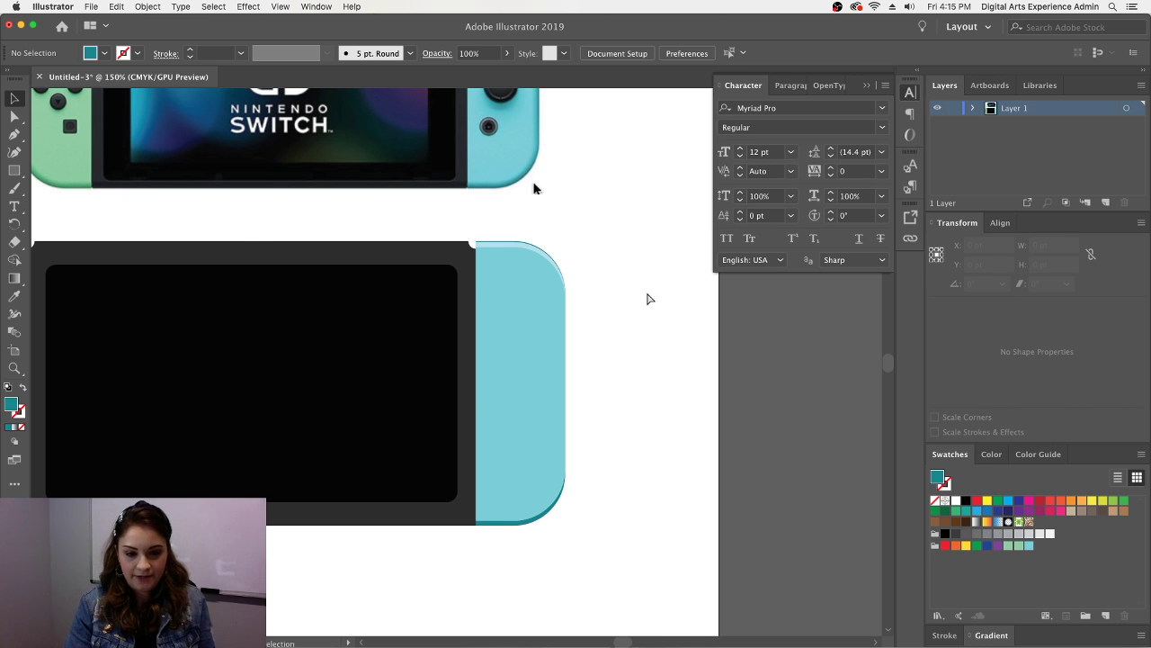
- Nudge the right controller's front and highlight shapes up about 0.5 pt toward the console body's upper edge
key(super+minus)
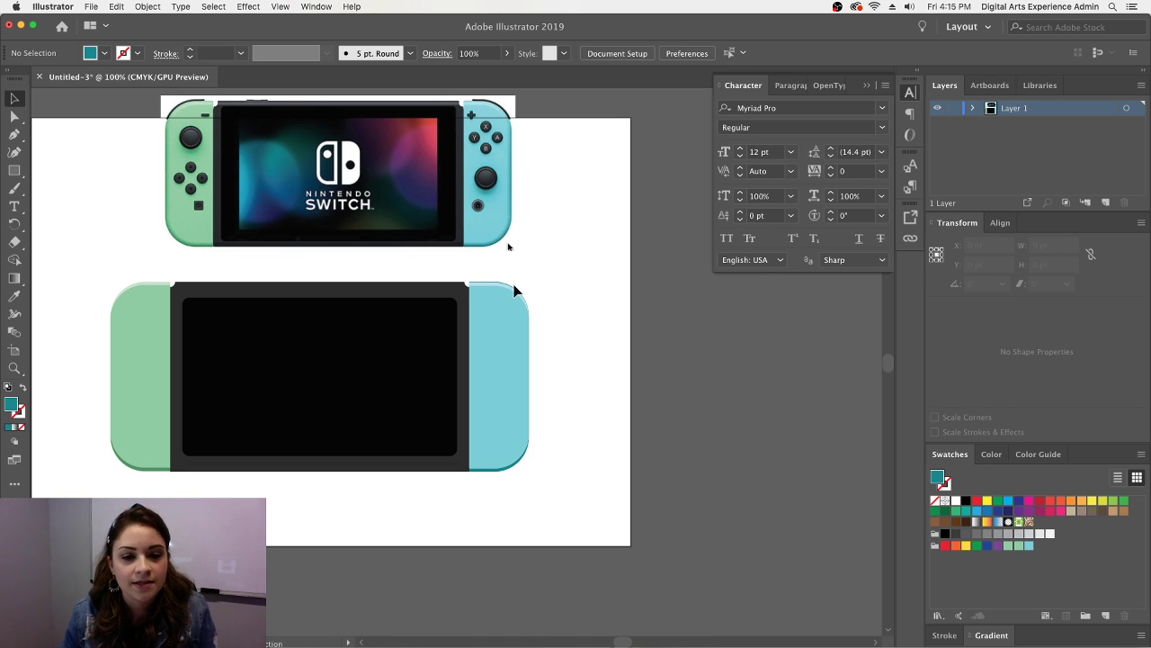
scroll(510, 287, up, 3)
click(546, 172)
drag(583, 173, 586, 223)
click(581, 151)
click(563, 177)
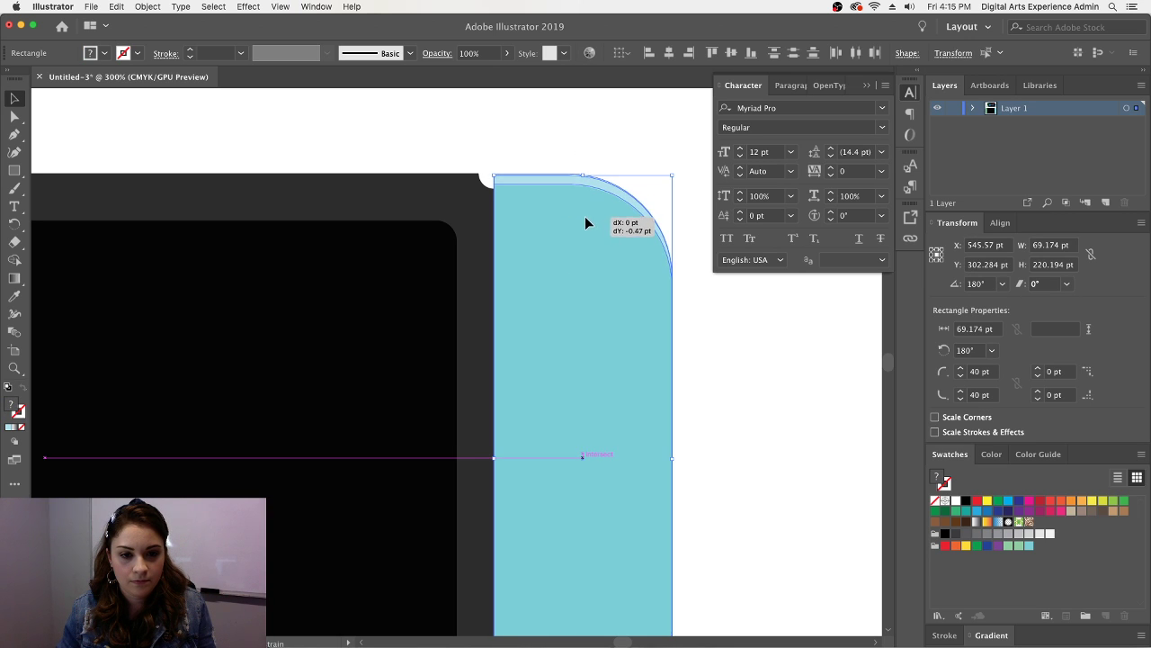
click(583, 163)
key(super+1)
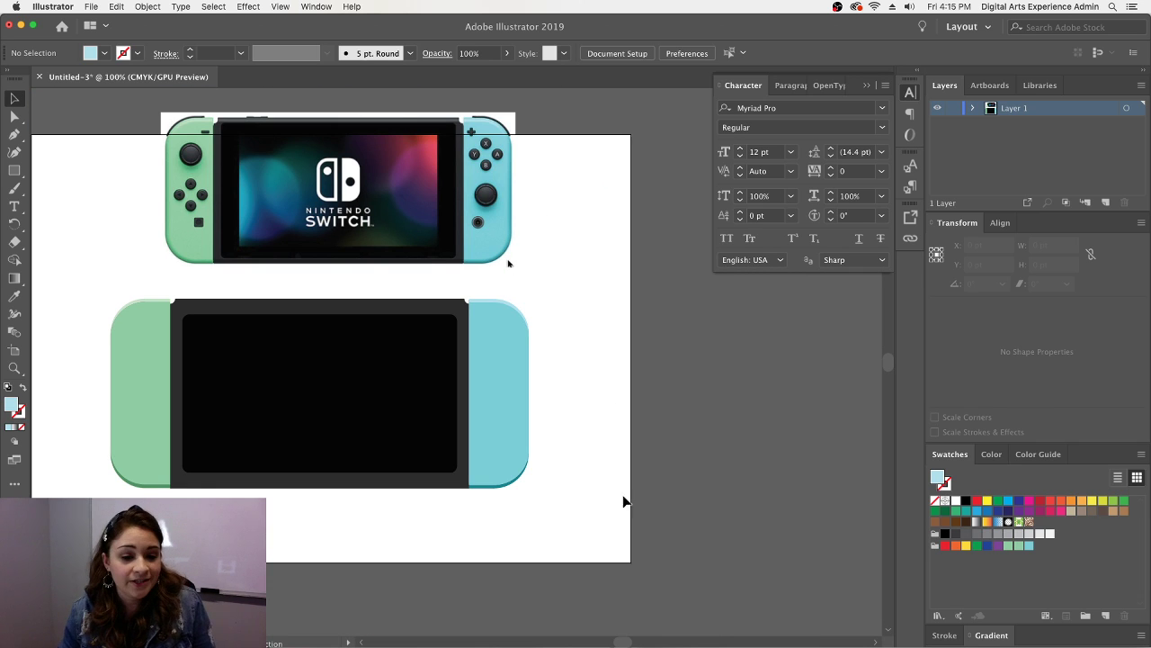
drag(622, 642, 617, 644)
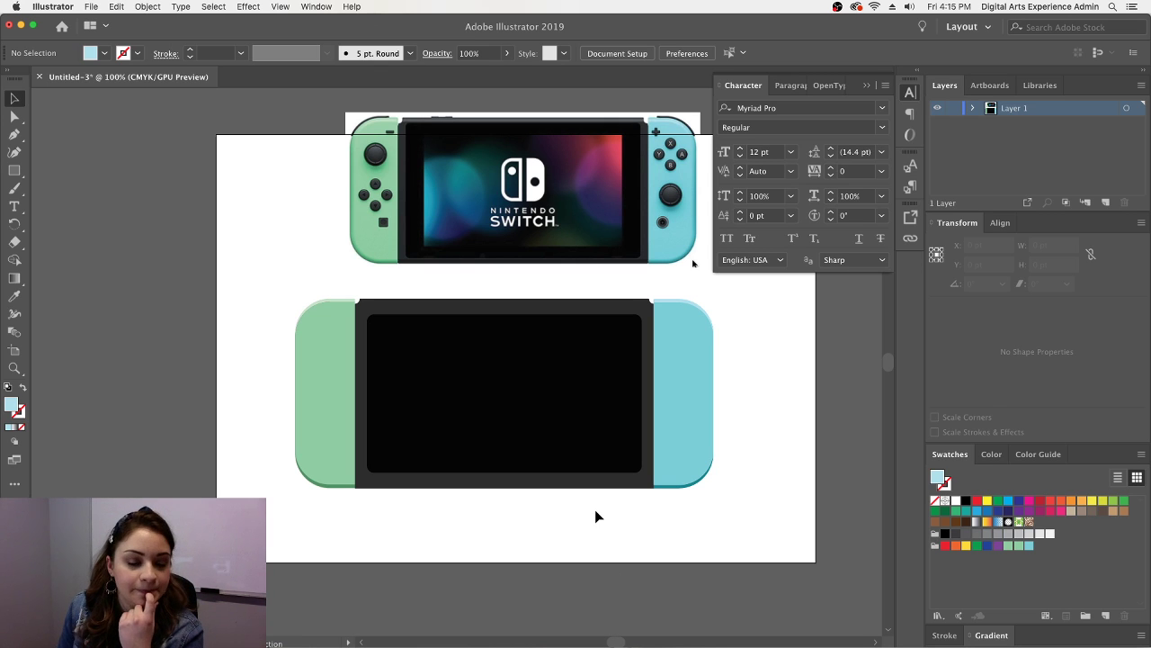
- Hide the Character panel and draw a light blue circle about 31 pt in diameter on the upper part of the left controller
key(super+t)
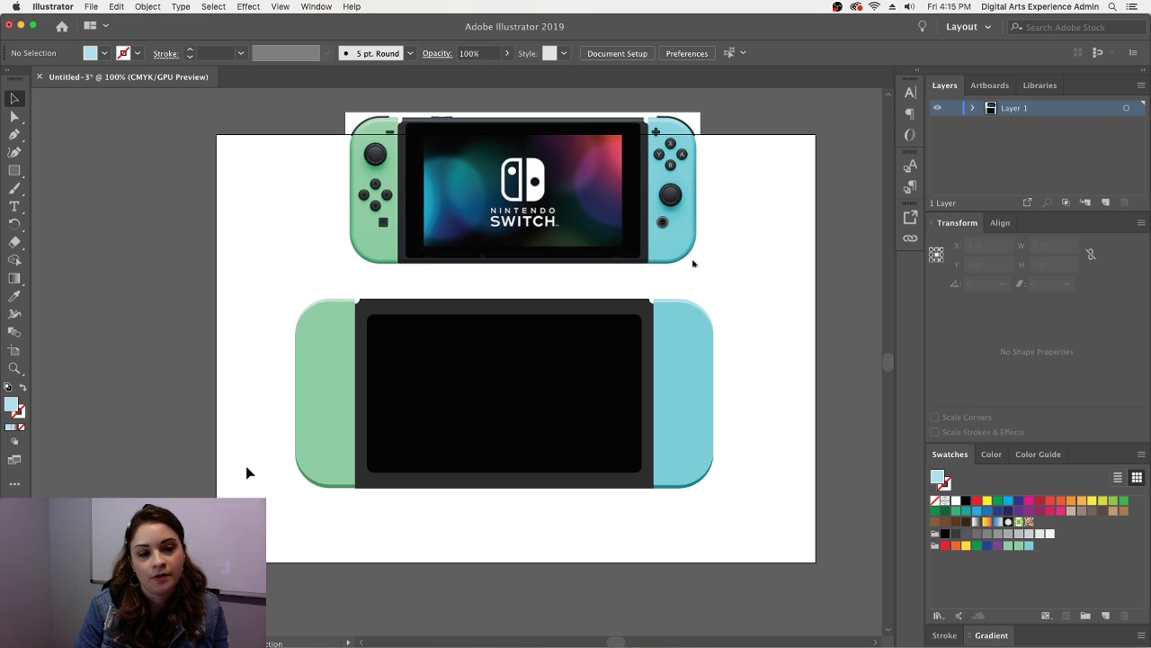
key(super+equal)
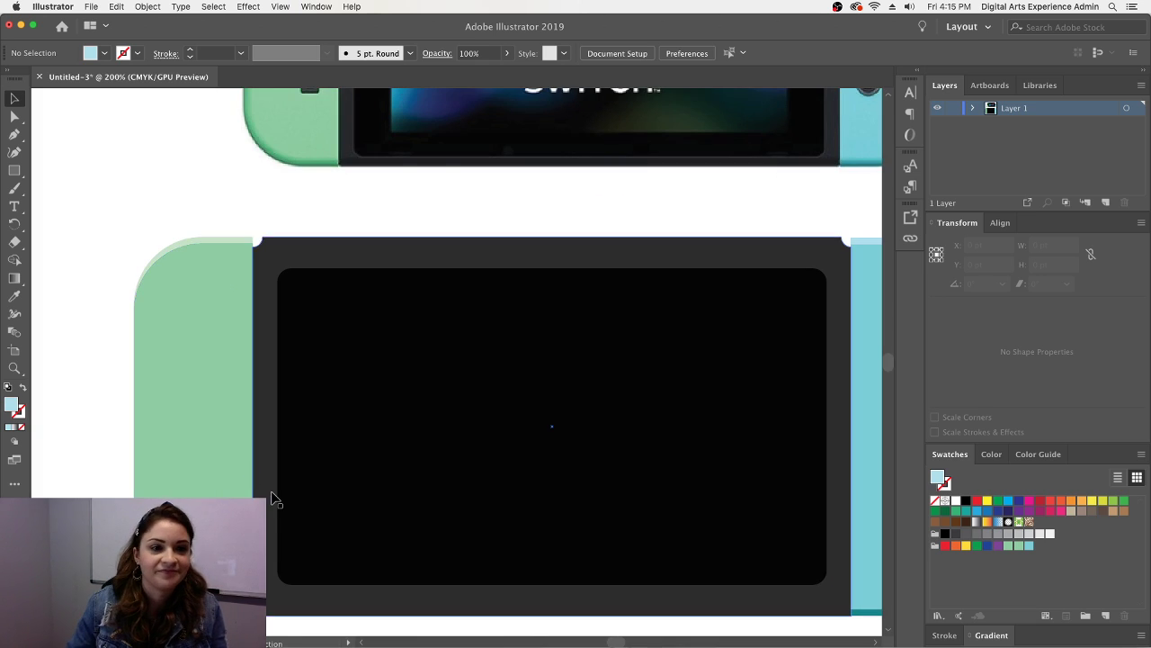
scroll(286, 493, up, 5)
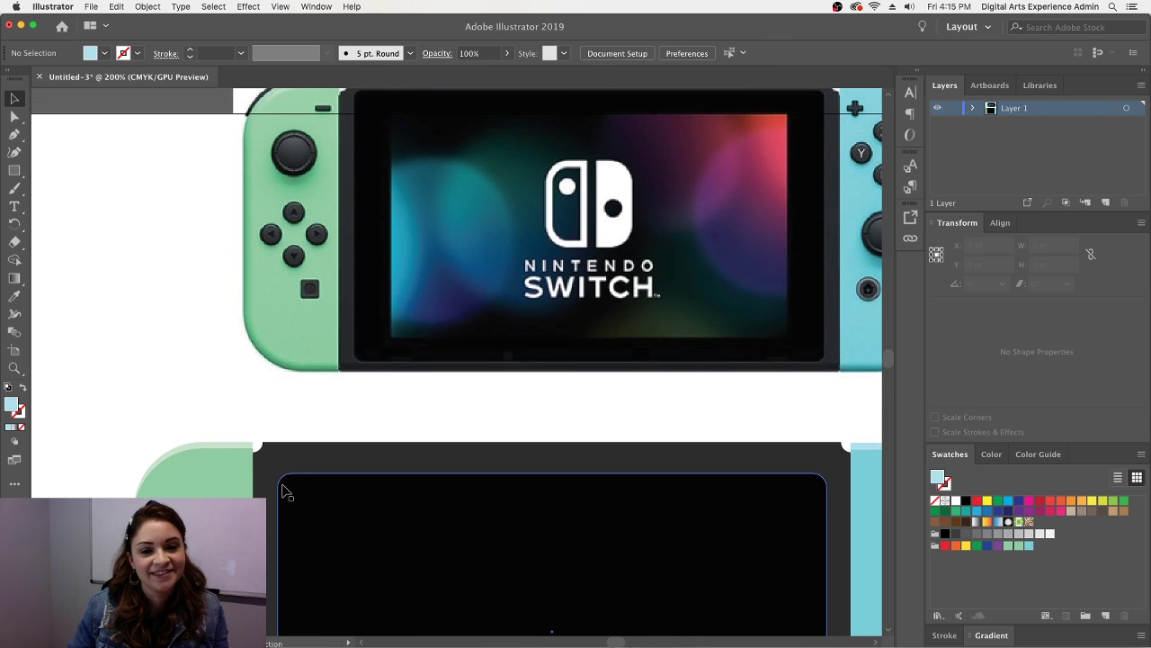
scroll(359, 527, down, 6)
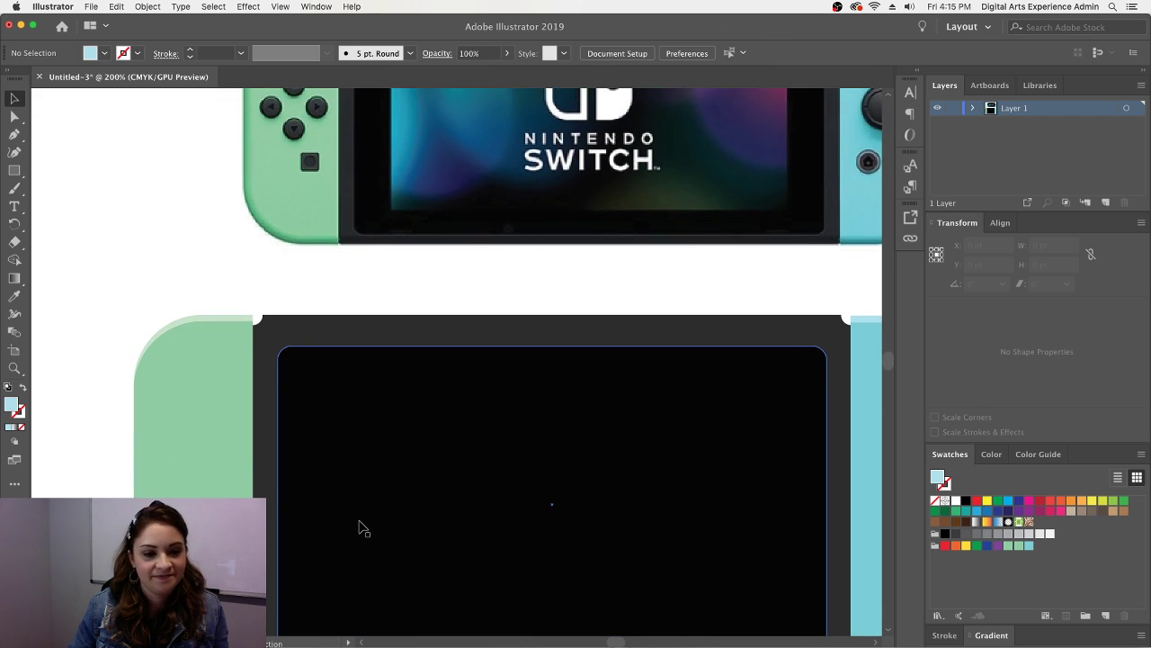
drag(619, 643, 616, 644)
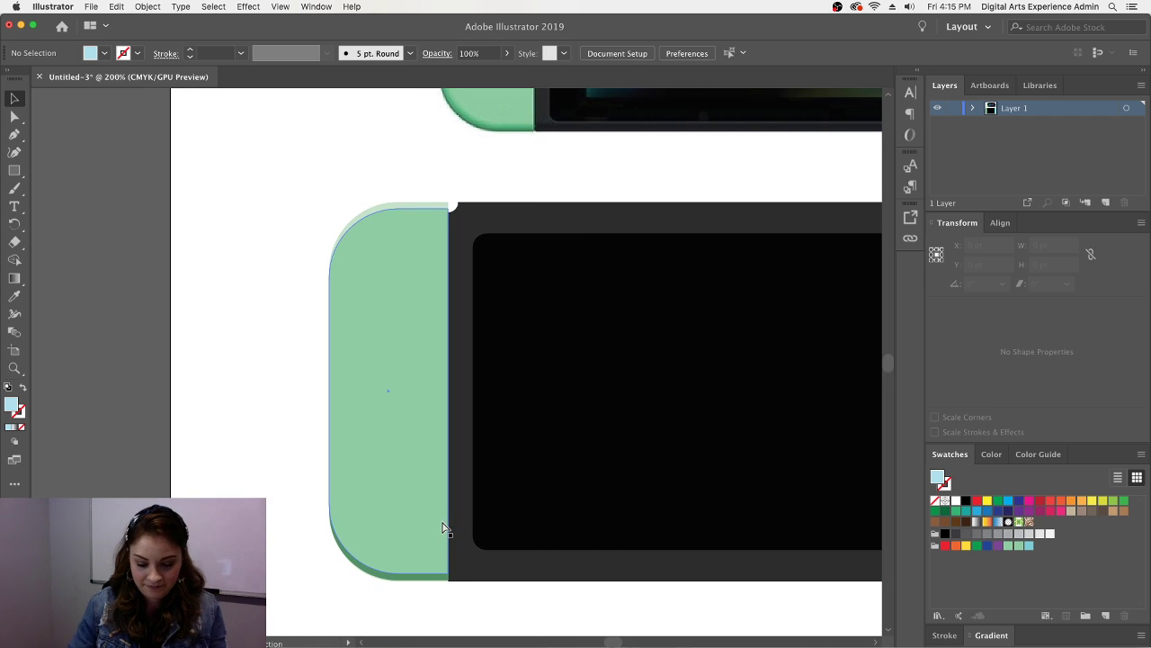
key(super+equal)
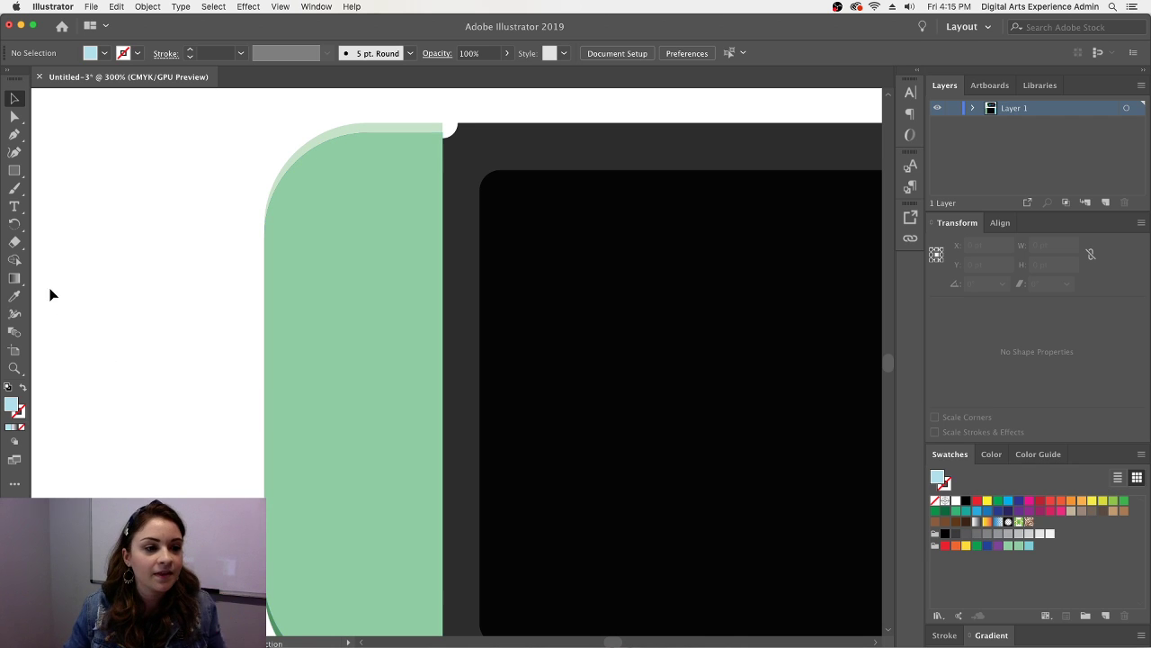
click(16, 177)
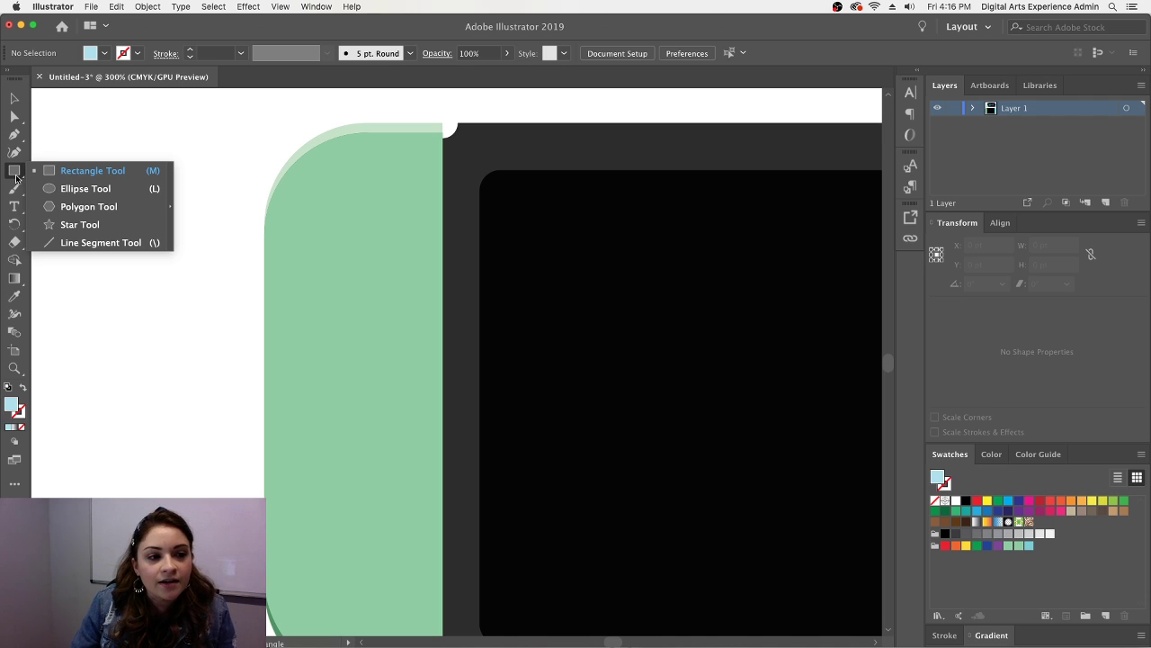
click(74, 190)
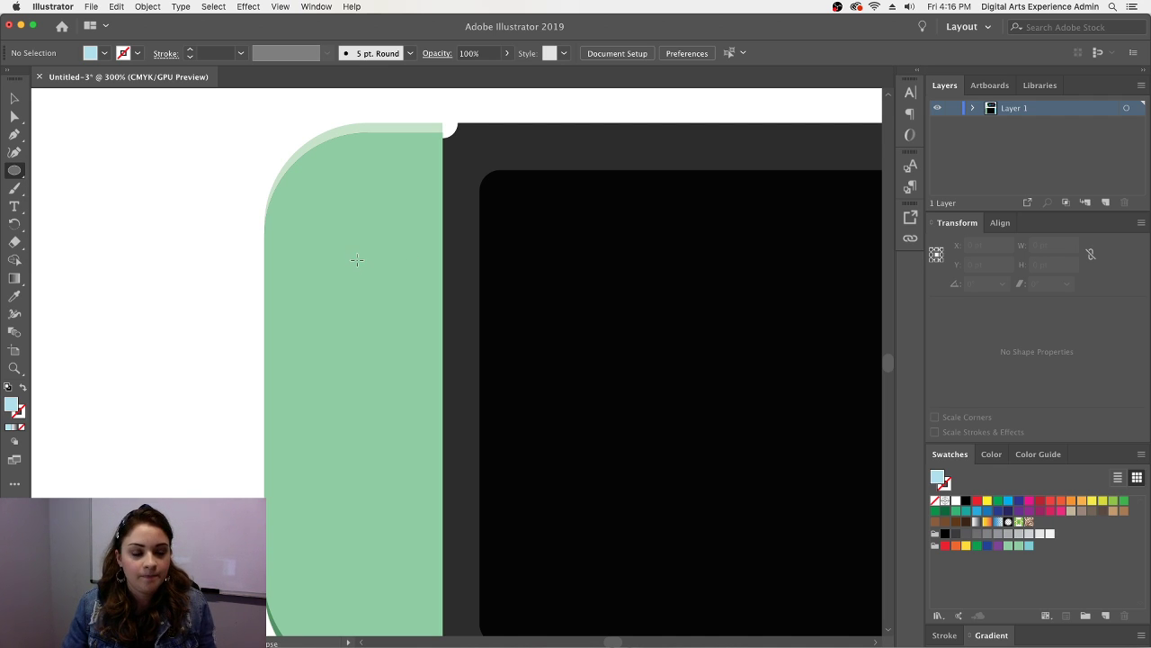
drag(363, 267, 438, 339)
click(16, 95)
drag(378, 288, 347, 254)
click(185, 280)
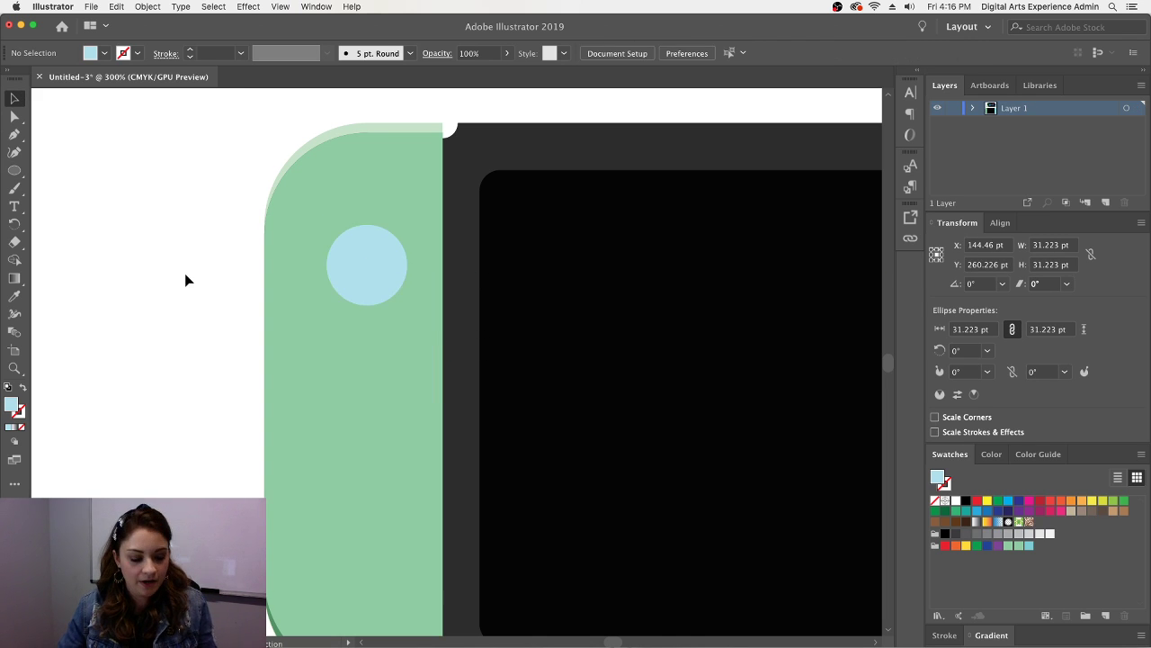
- Move the reference image down so its left controller sits directly beside the drawn left controller
key(super+minus)
key(super+minus)
click(515, 147)
mouse_move(516, 146)
mouse_down()
mouse_move(447, 249)
mouse_move(401, 383)
mouse_move(310, 346)
mouse_move(310, 359)
mouse_up()
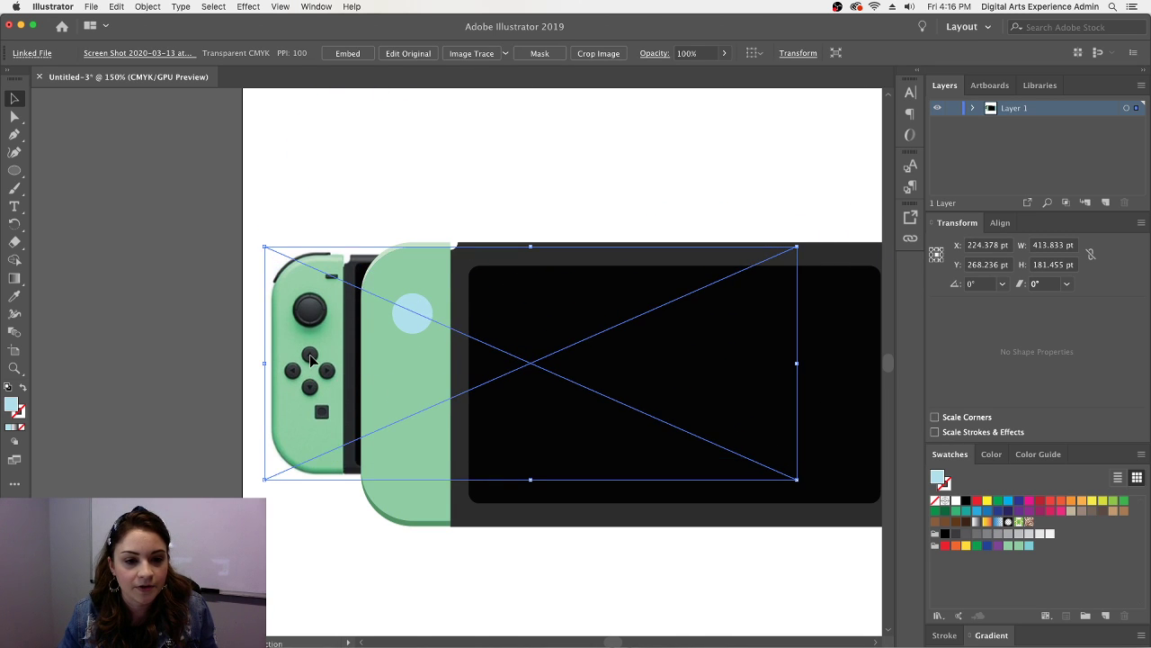
click(420, 178)
mouse_move(308, 280)
mouse_down()
mouse_move(302, 266)
mouse_move(329, 286)
mouse_up()
click(377, 225)
- Move the light blue circle slightly left on the left controller, level with the joystick in the reference image
key(super+equal)
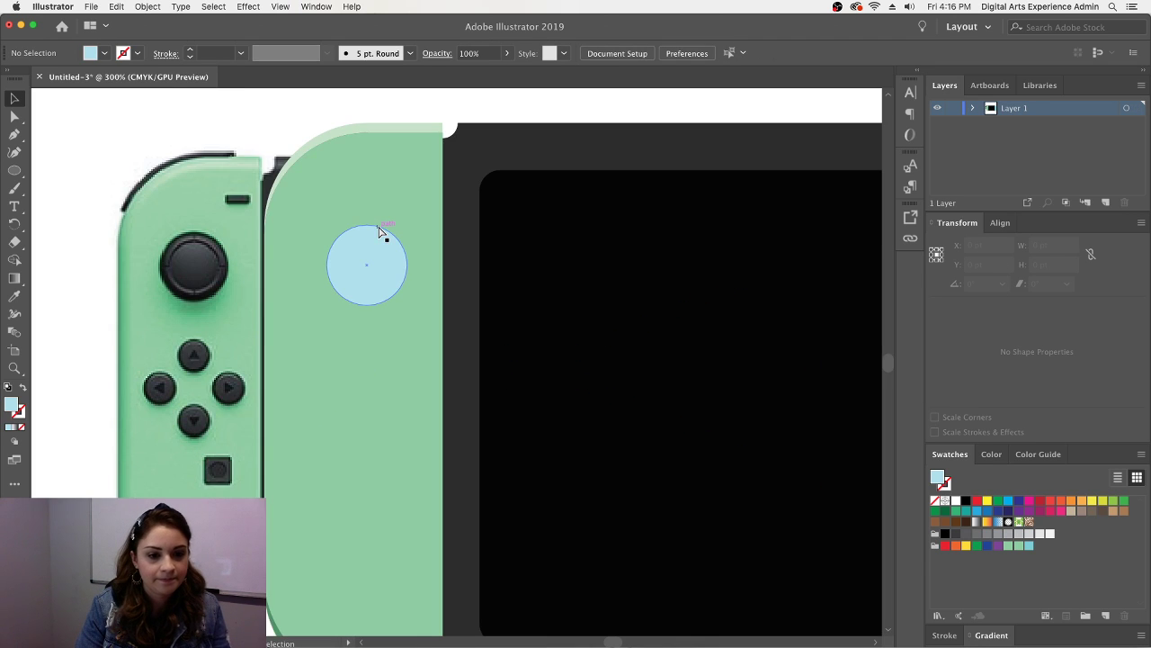
key(super+equal)
scroll(576, 553, left, 5)
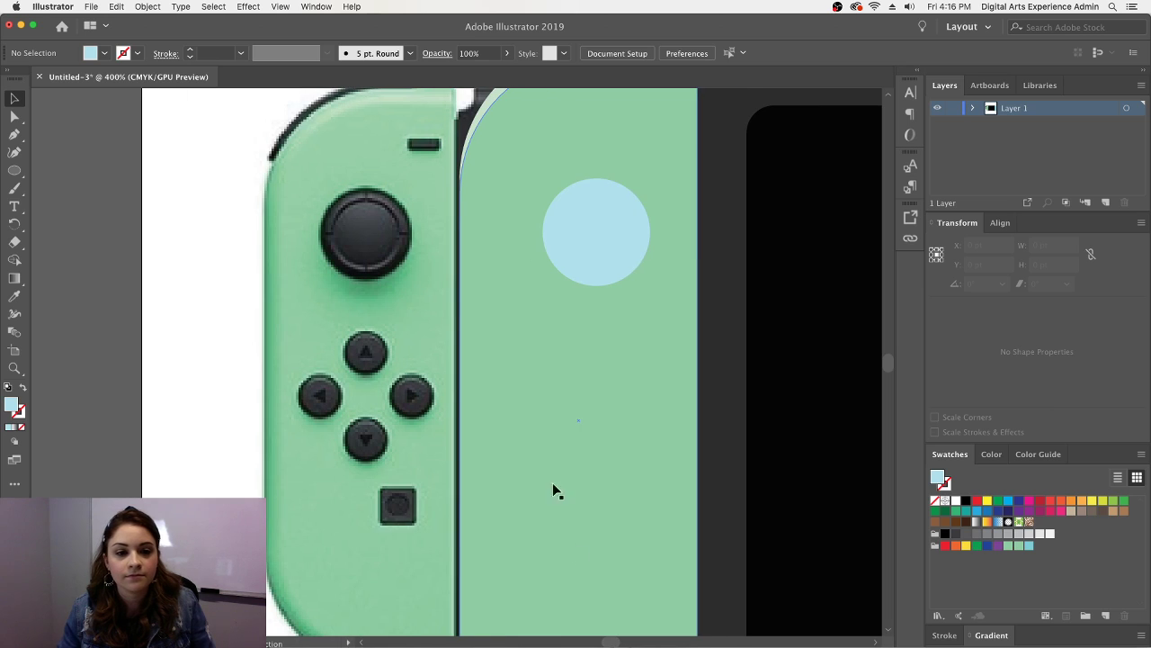
scroll(527, 345, down, 1)
scroll(527, 344, up, 2)
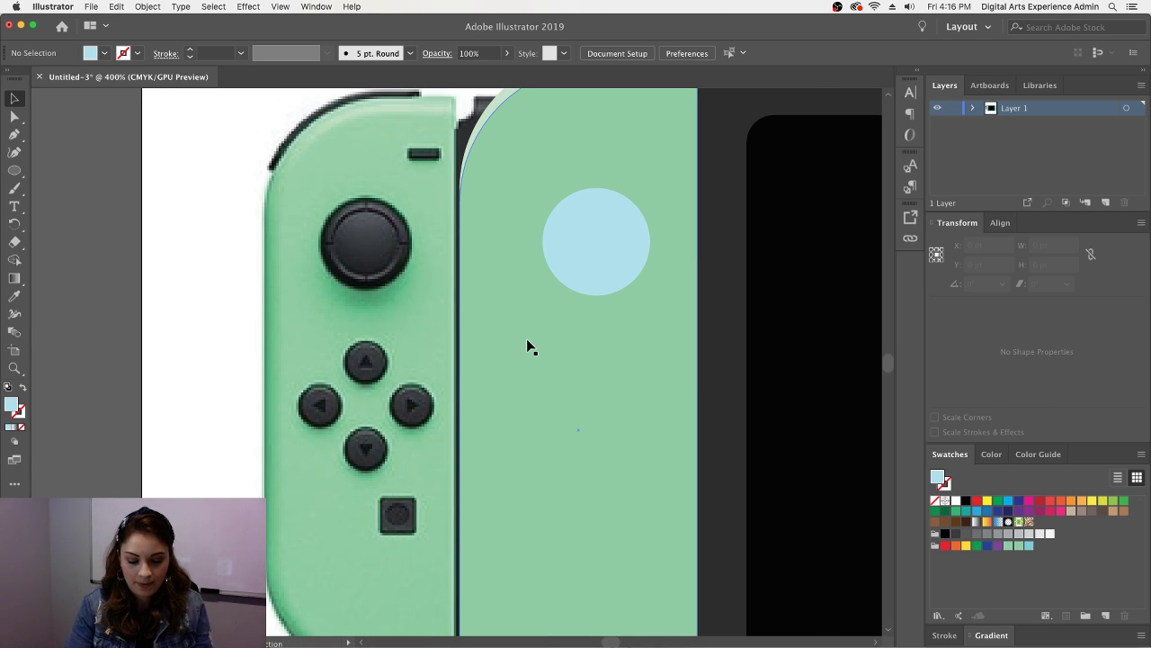
key(super+equal)
scroll(531, 340, up, 3)
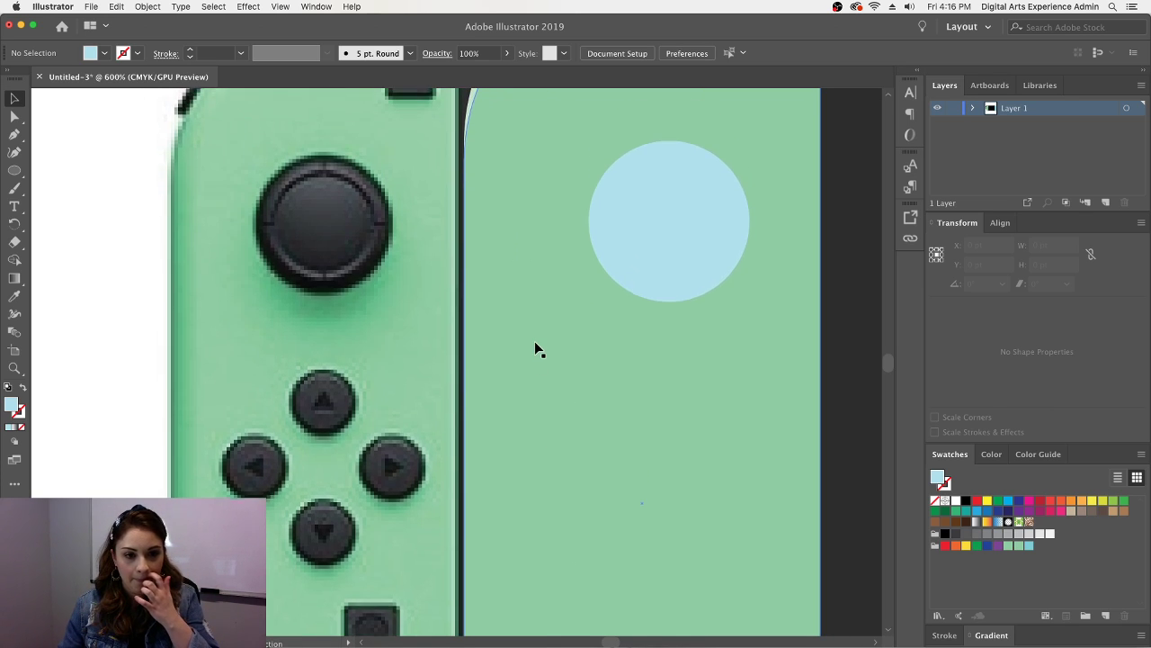
scroll(536, 349, up, 4)
click(675, 324)
drag(676, 324, 679, 320)
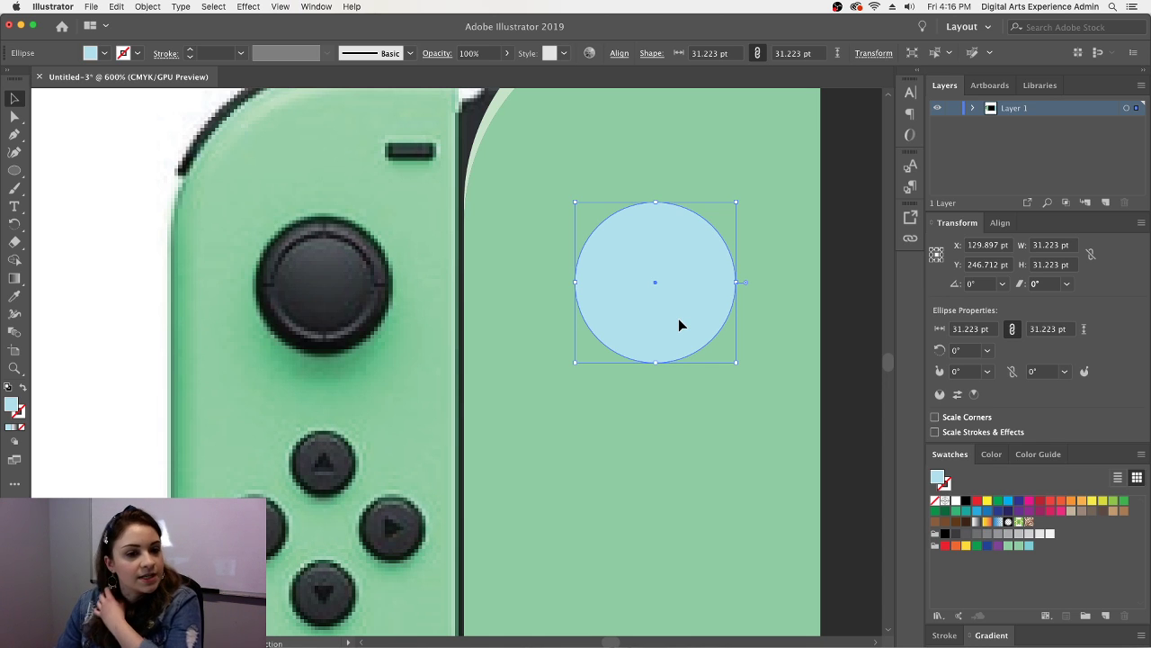
- Open the gradient settings for the selected circle
click(989, 454)
click(963, 455)
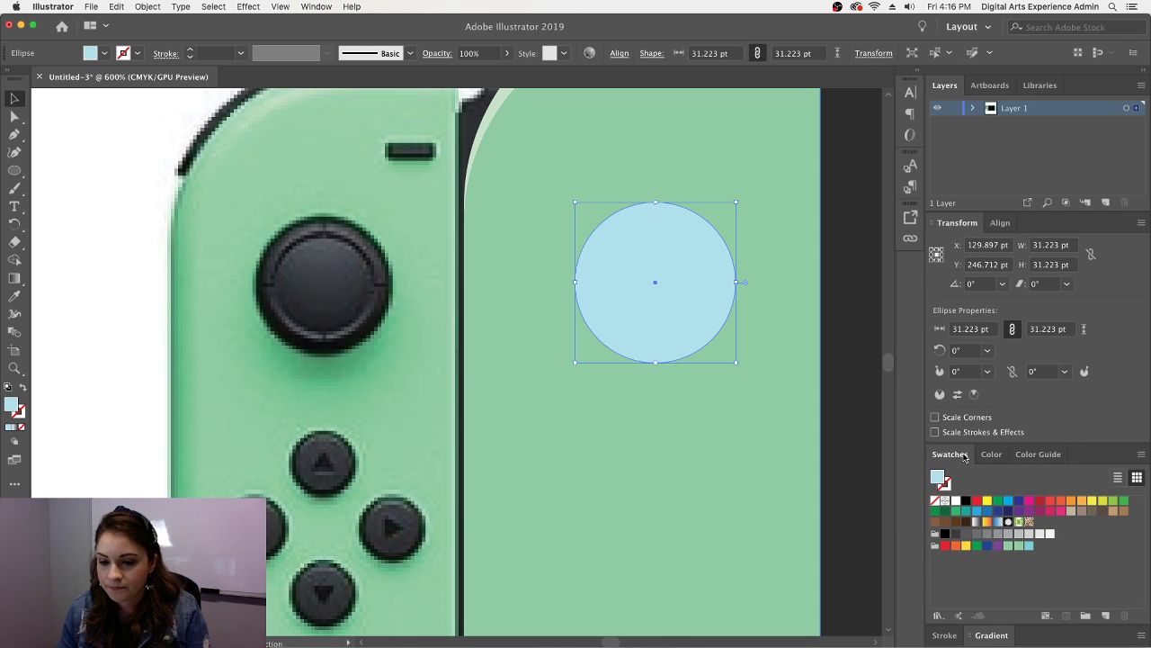
click(993, 635)
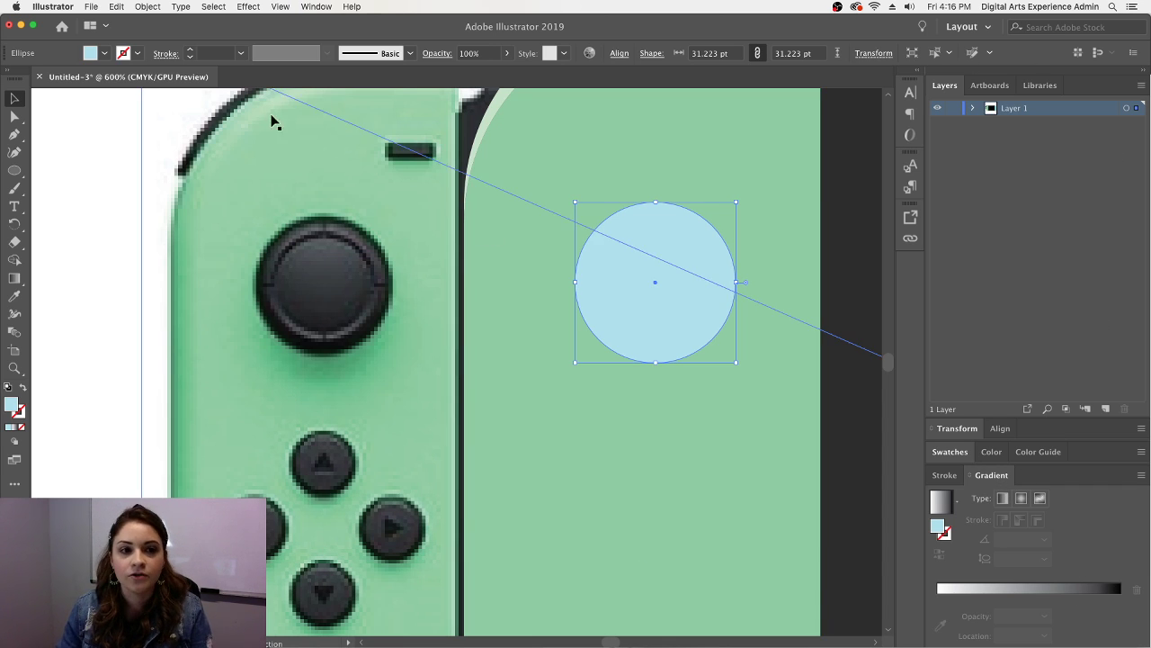
click(332, 5)
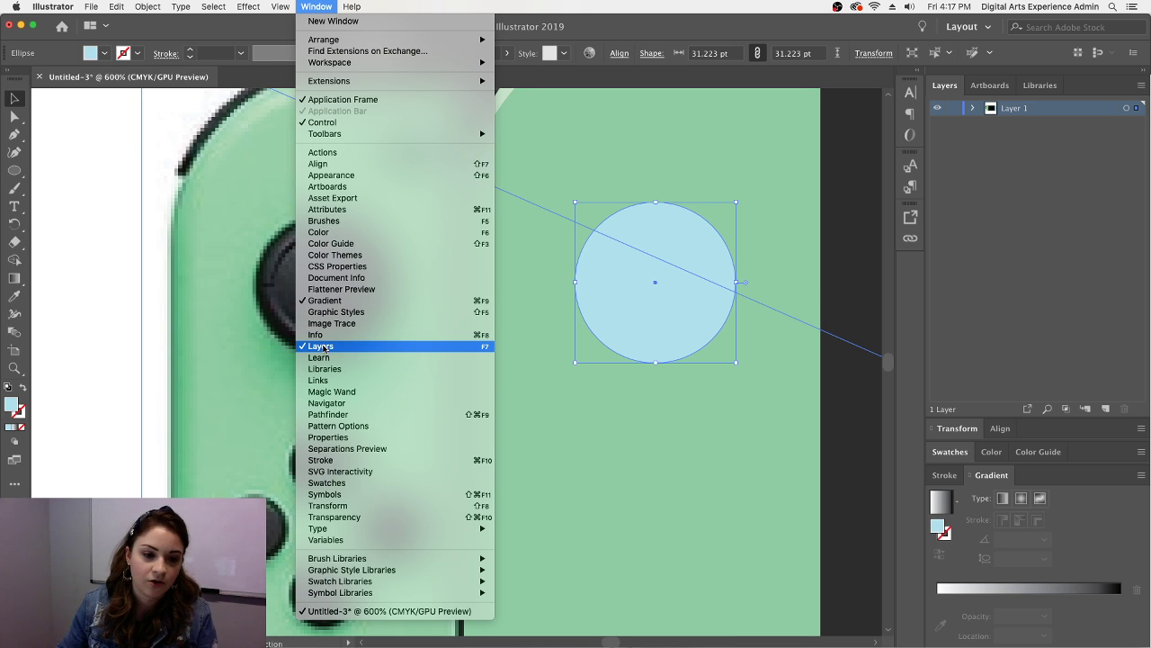
click(333, 414)
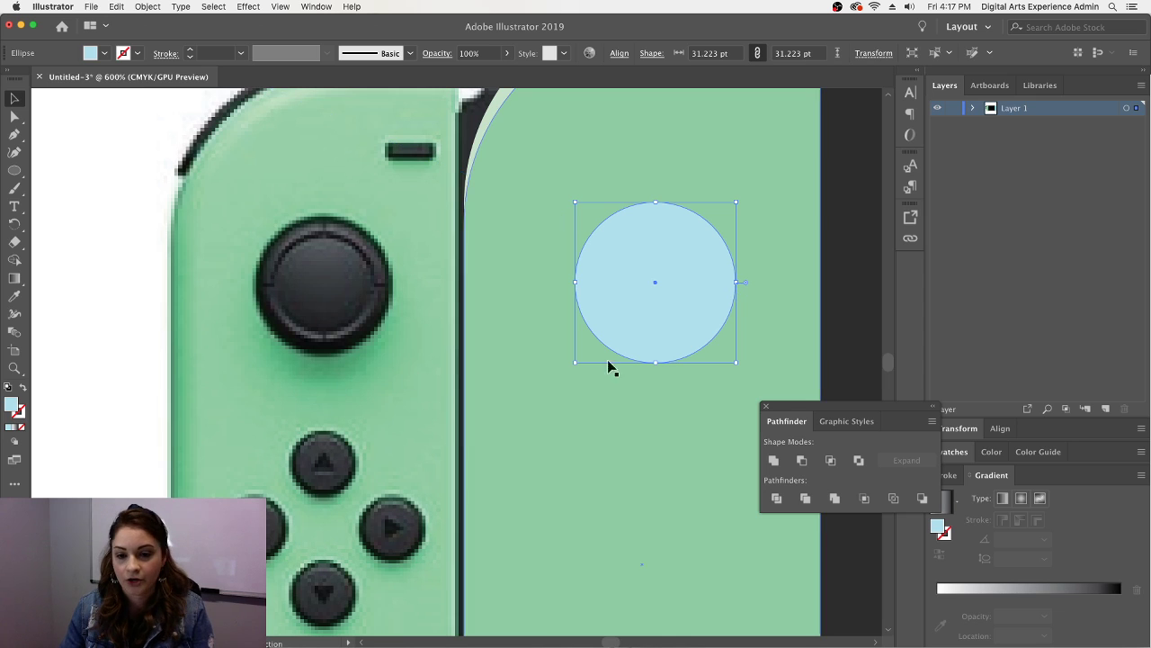
click(768, 409)
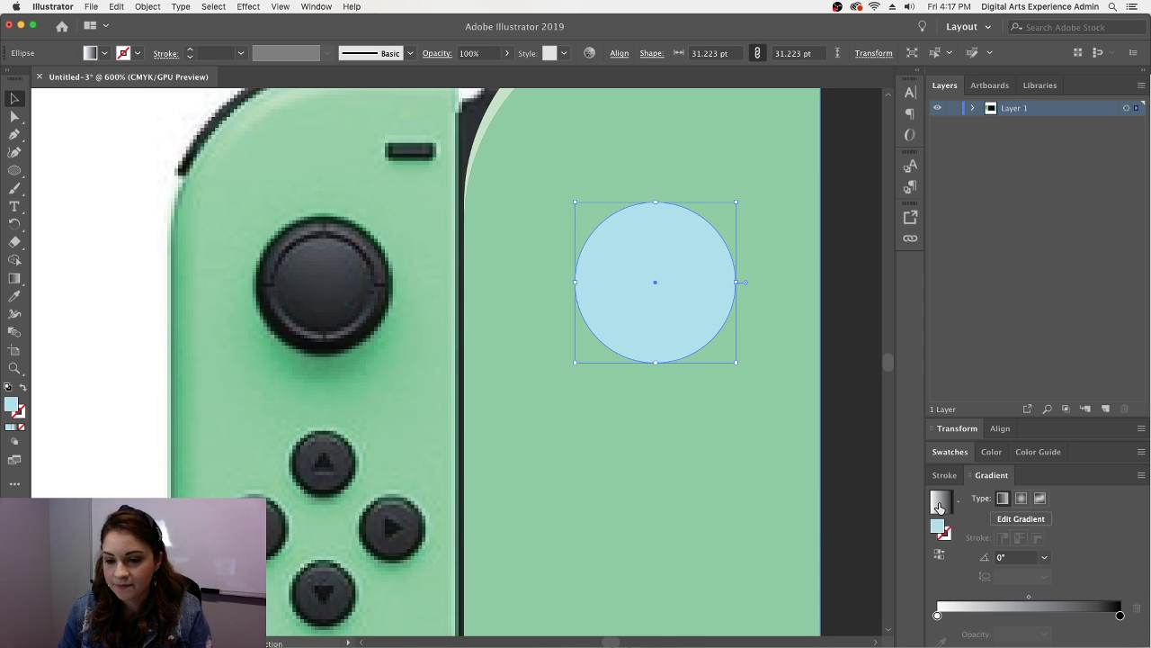
- Fill the circle with the default white-to-black linear gradient and dismiss the Freeform Gradient tip
click(1029, 588)
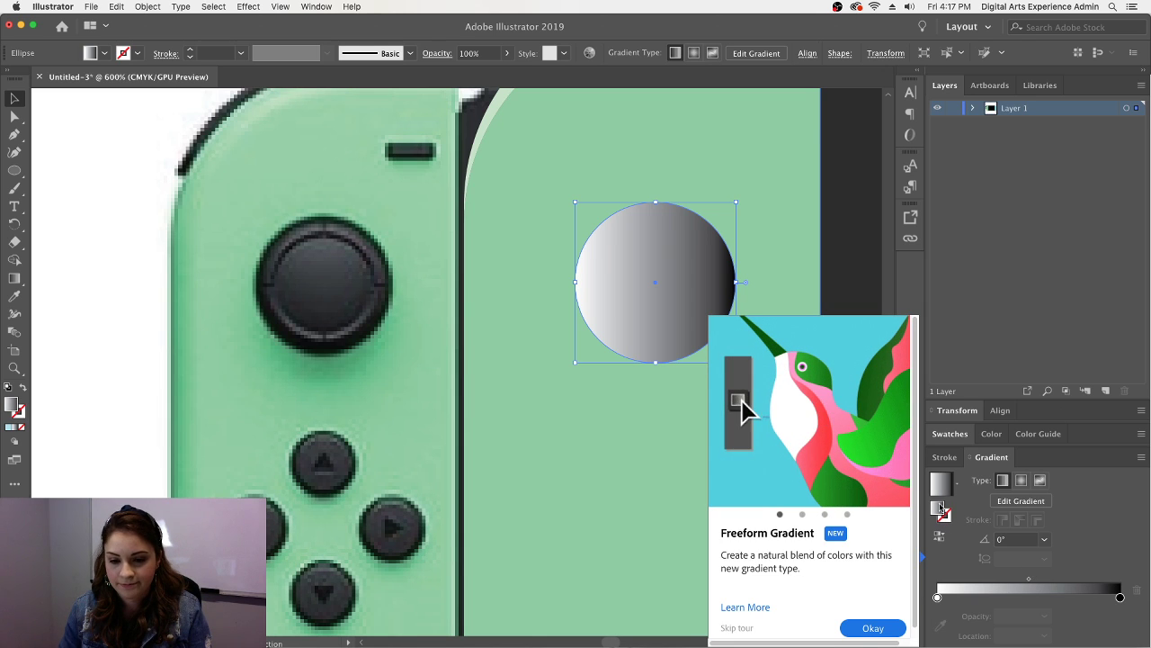
click(869, 627)
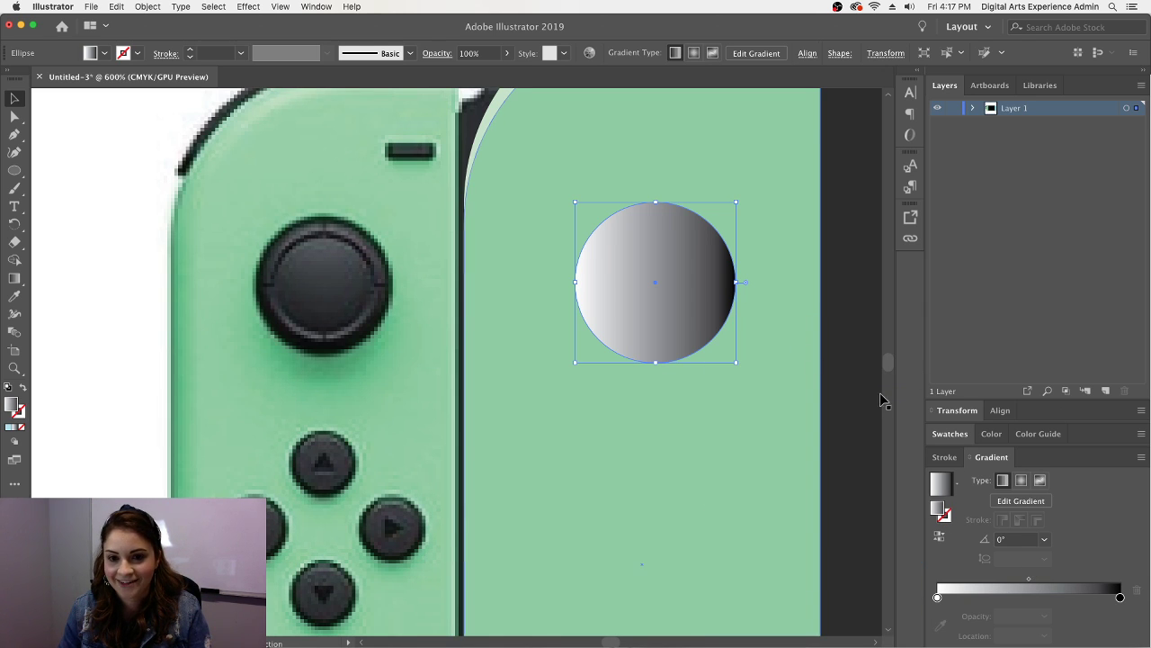
- Set the white stop of the circle's gradient to a medium-light grey swatch
double_click(938, 597)
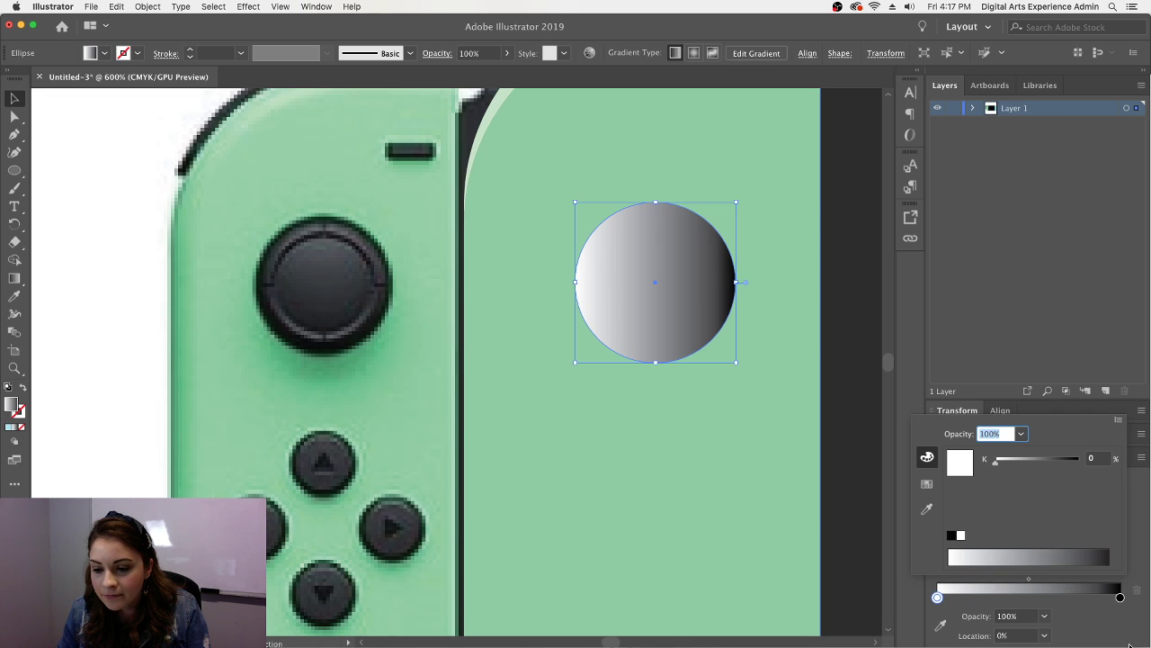
click(1144, 458)
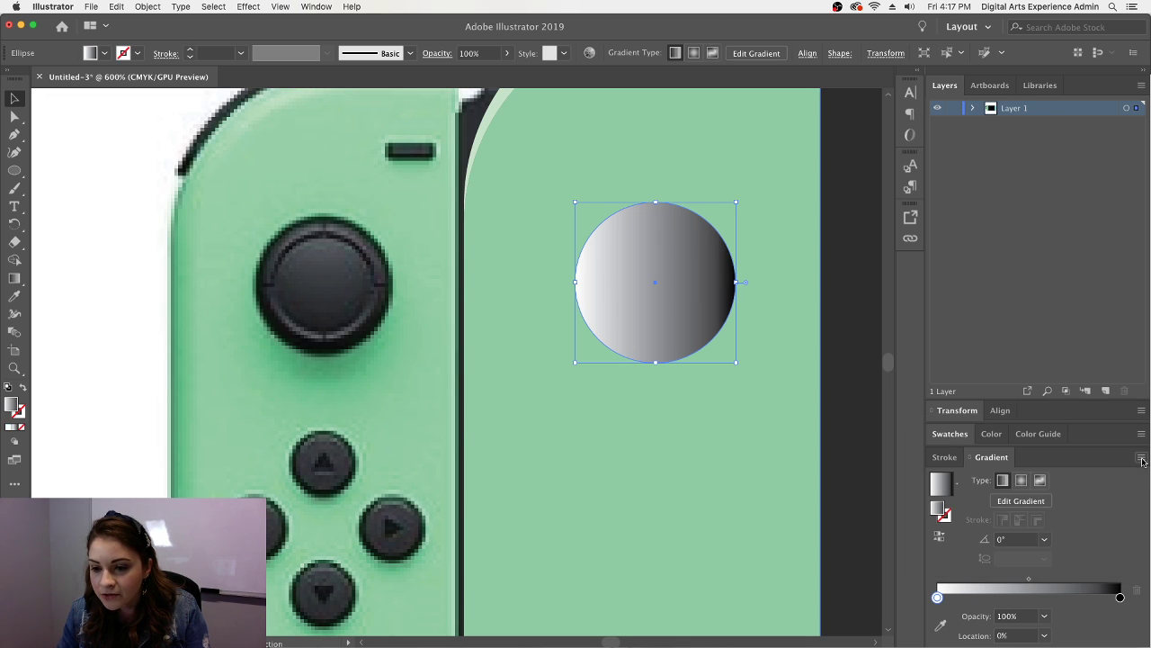
double_click(938, 598)
click(953, 537)
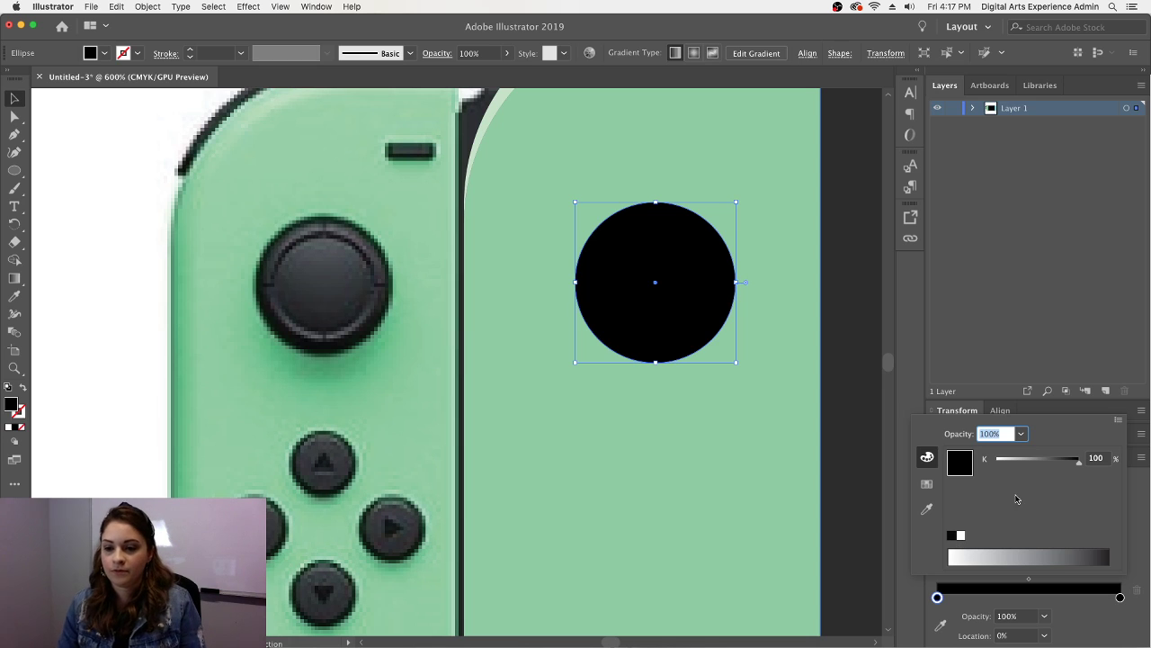
click(926, 484)
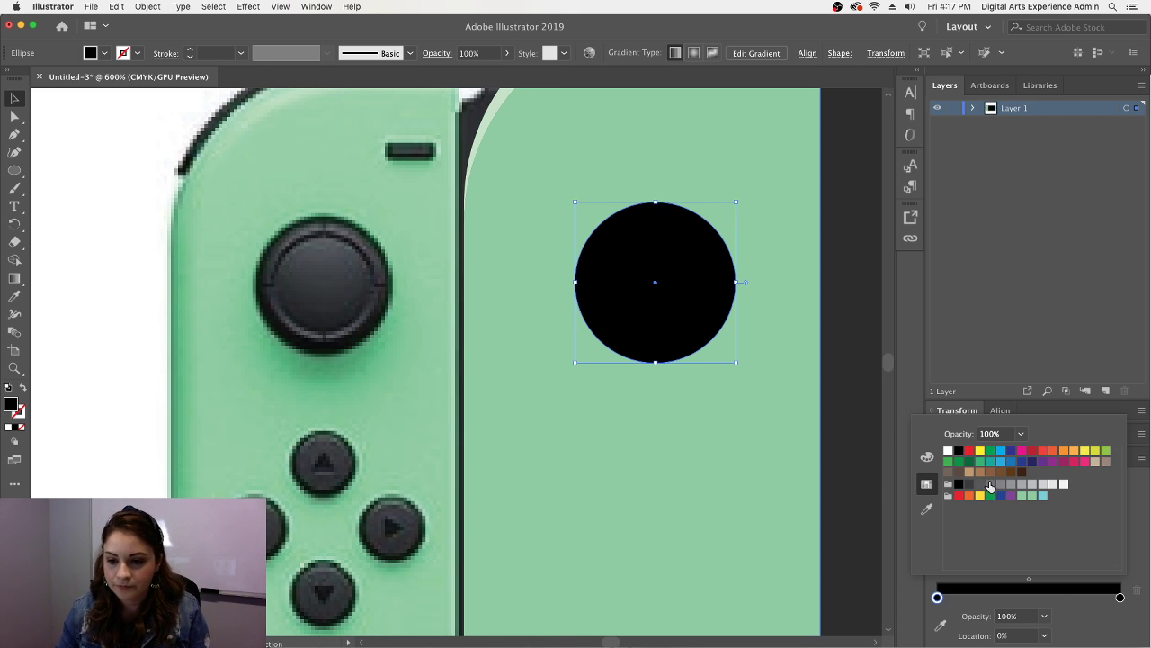
click(1023, 485)
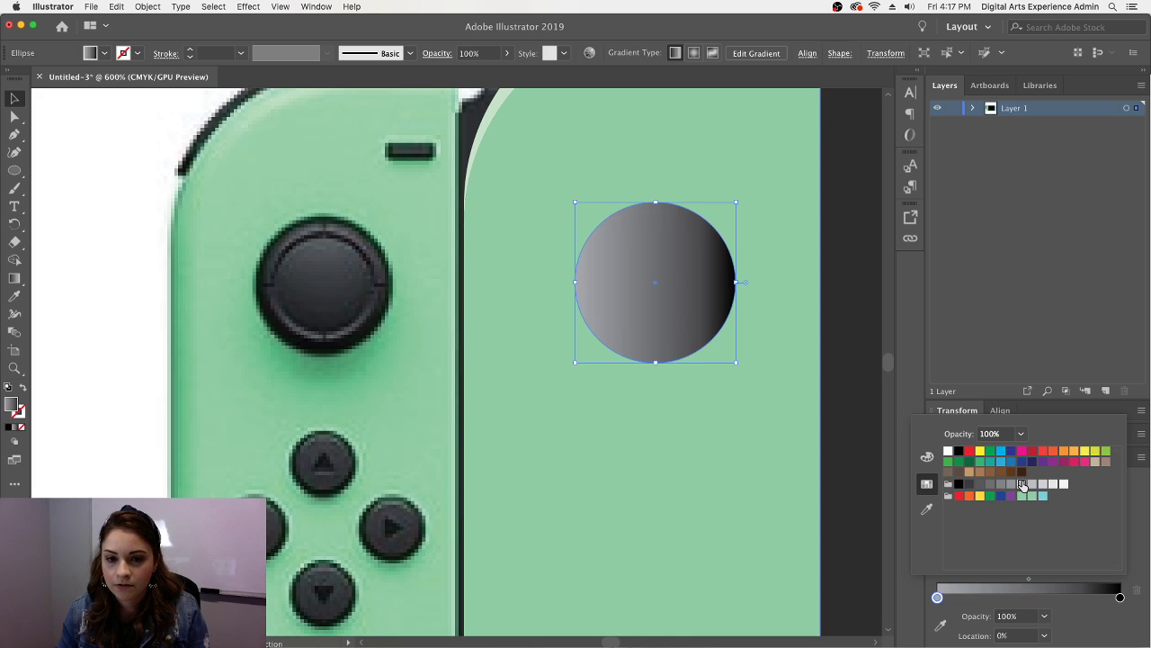
click(1063, 603)
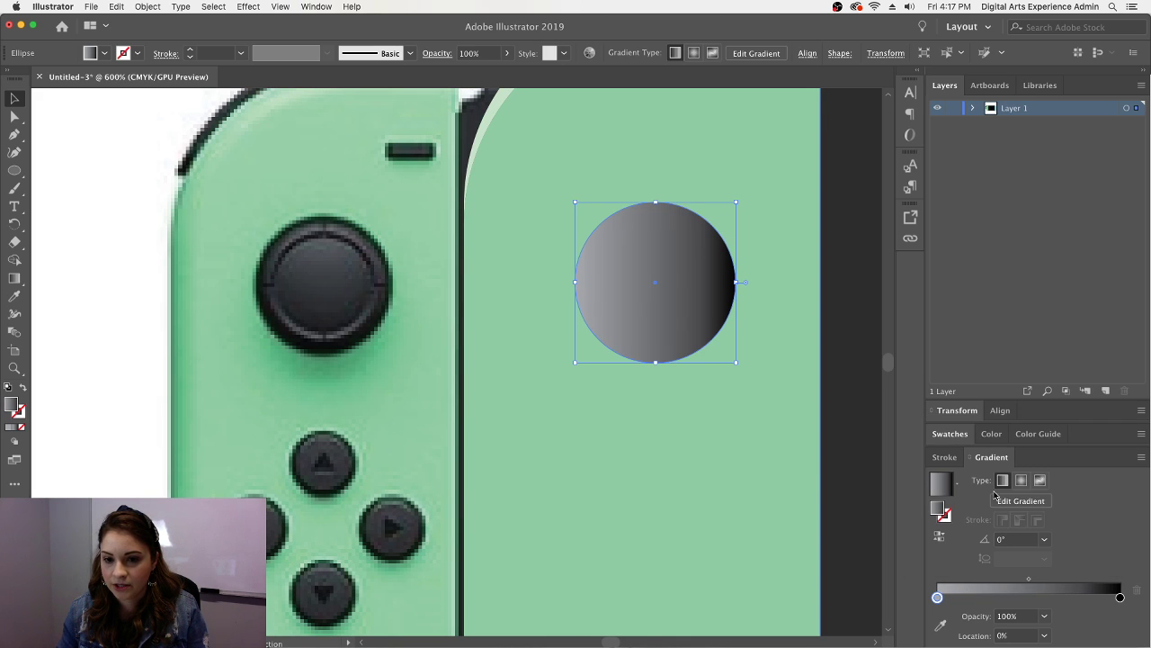
- Move the circle's gradient midpoint to about 32% and set the gradient angle to -90°
drag(1032, 579, 996, 579)
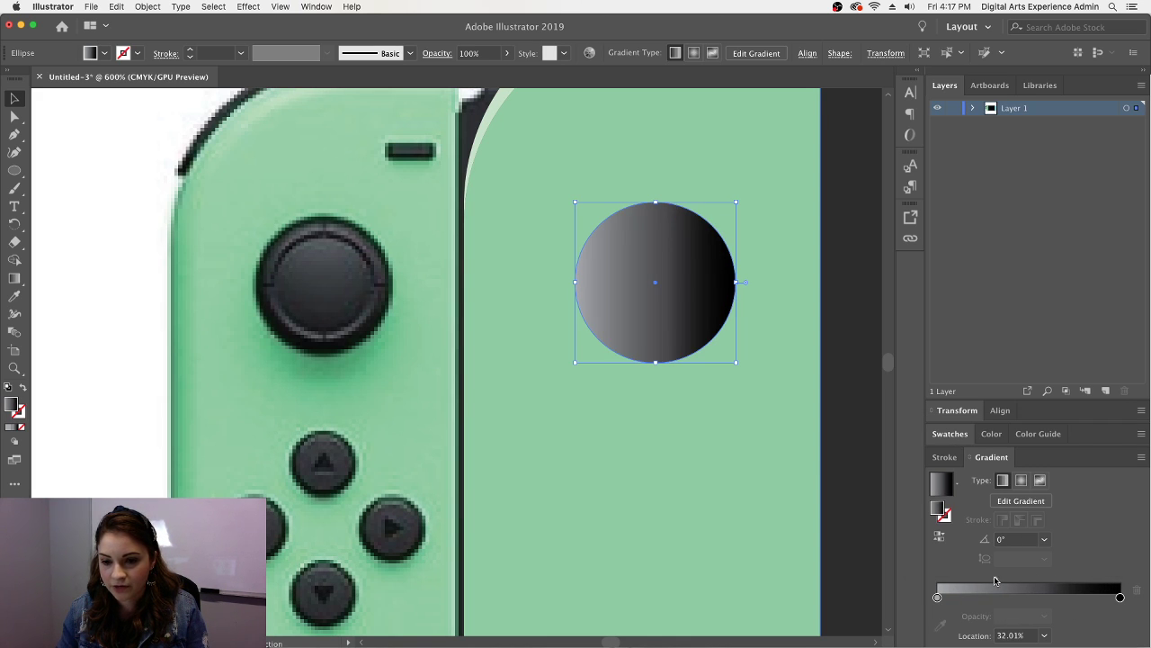
click(1048, 537)
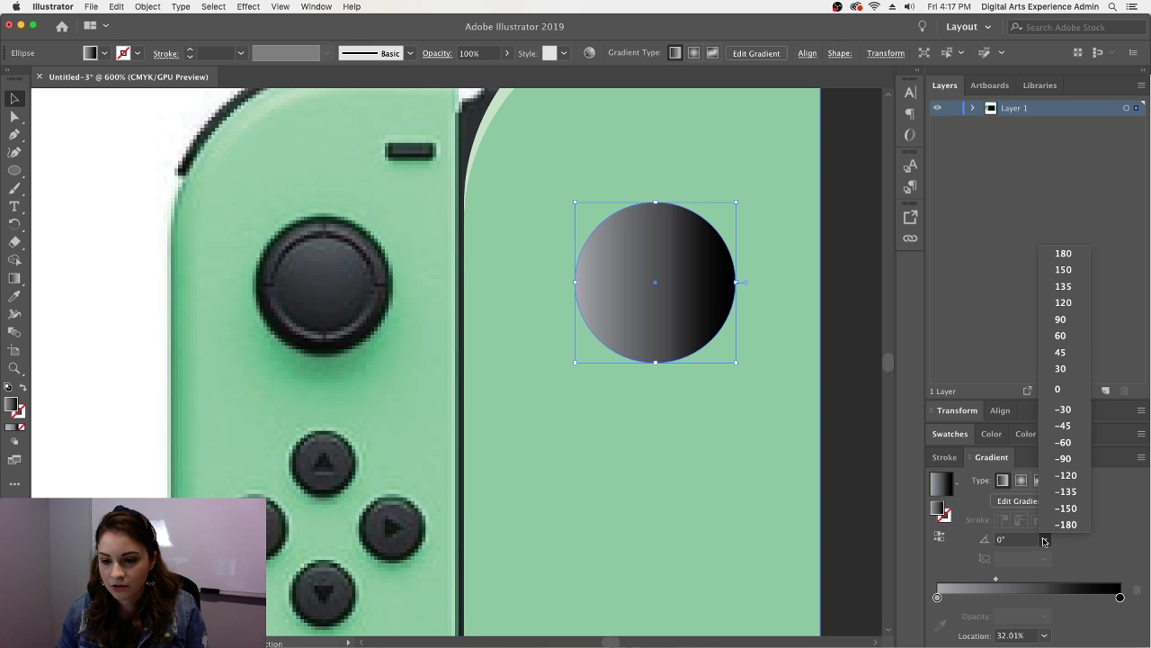
click(1068, 462)
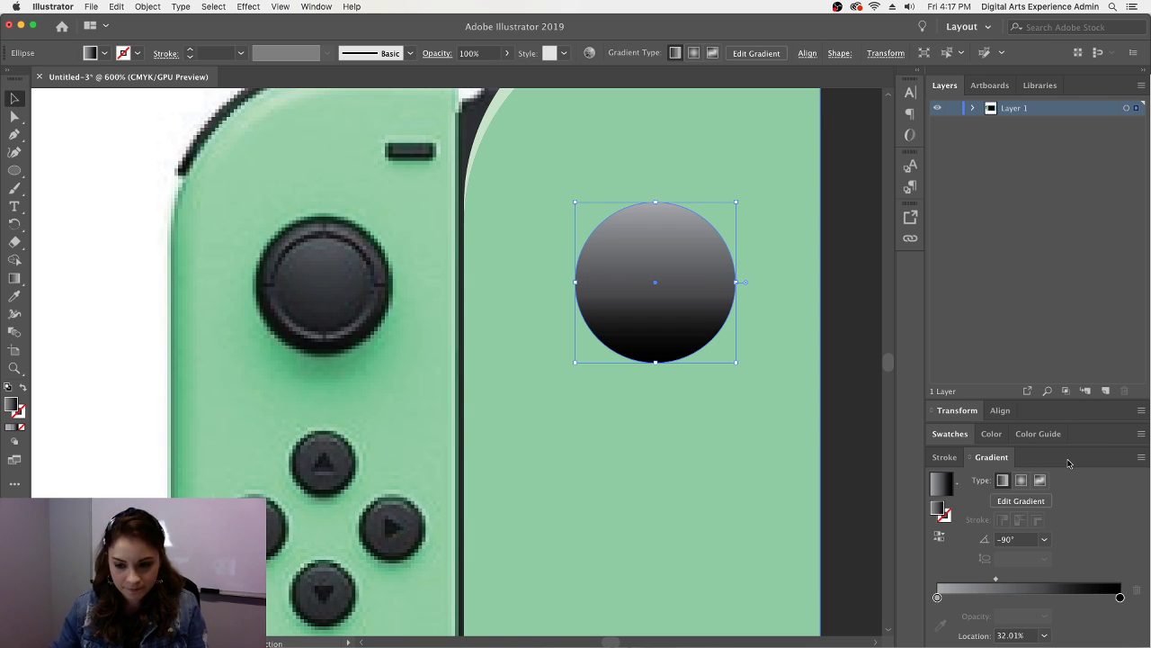
- Set the lighter stop of the circle's gradient to a darker grey swatch
double_click(937, 597)
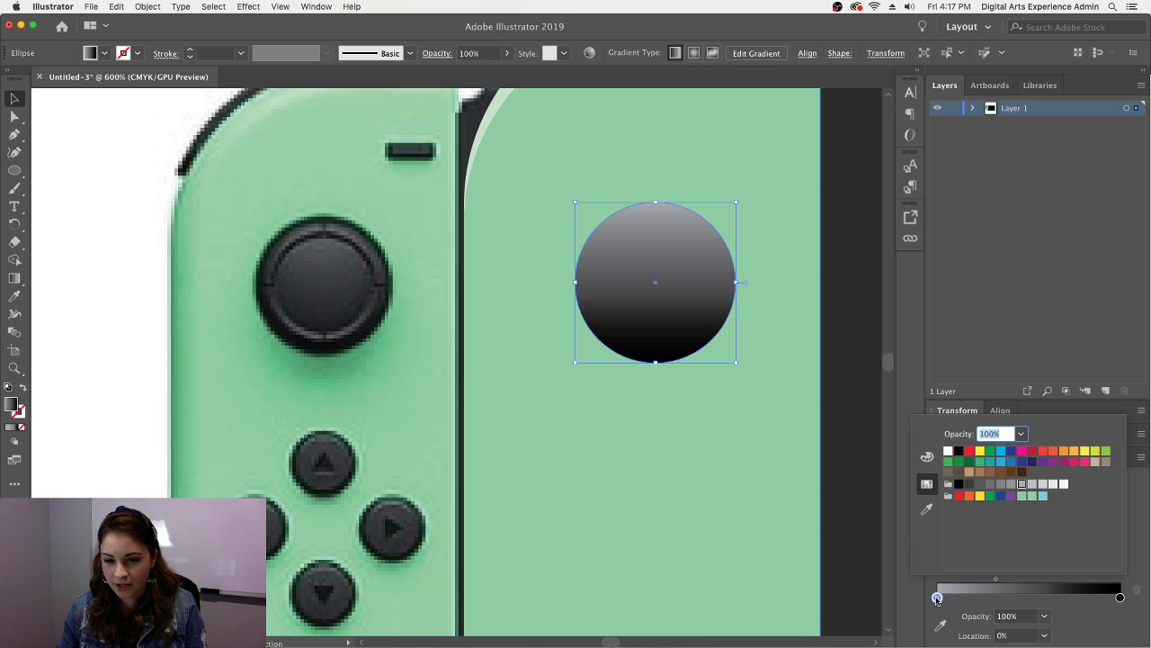
click(990, 485)
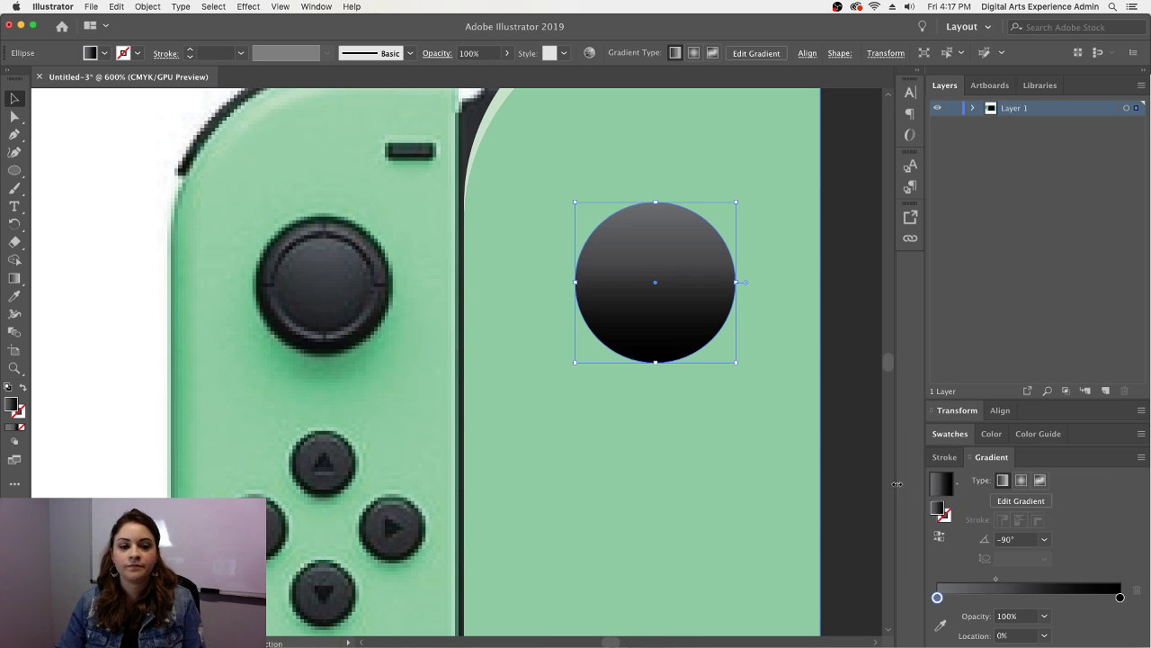
click(772, 456)
click(675, 318)
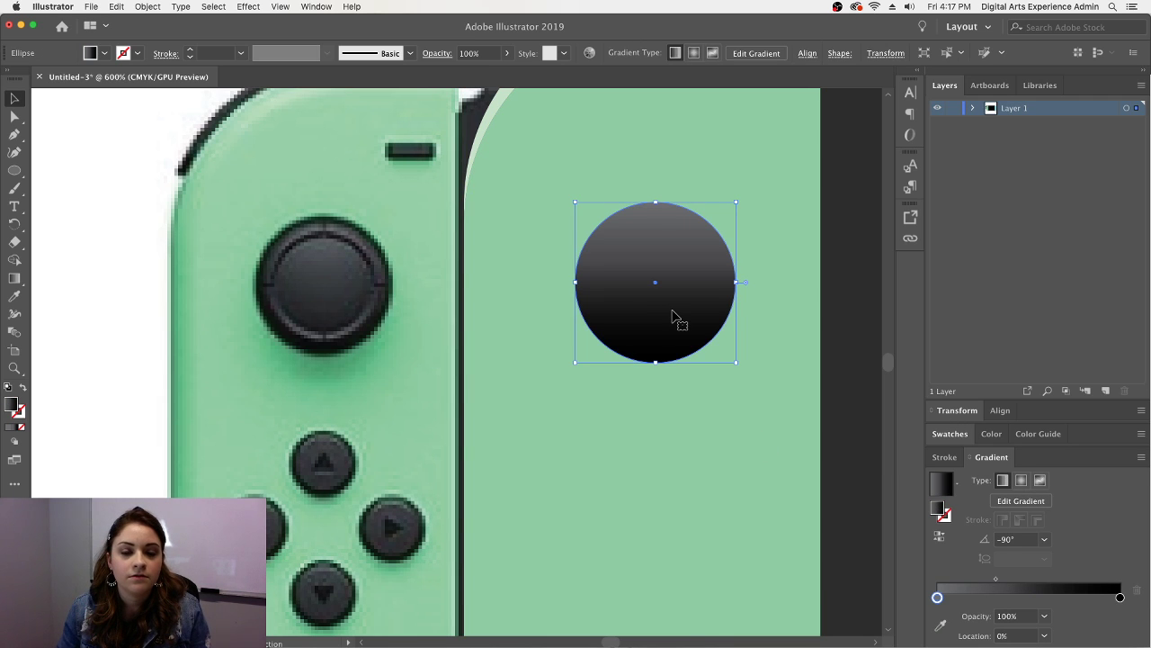
- Draw a smaller circle about 21.8 pt wide below the joystick and swap its fill and stroke to make a gradient ring
key(super+semicolon)
key(l)
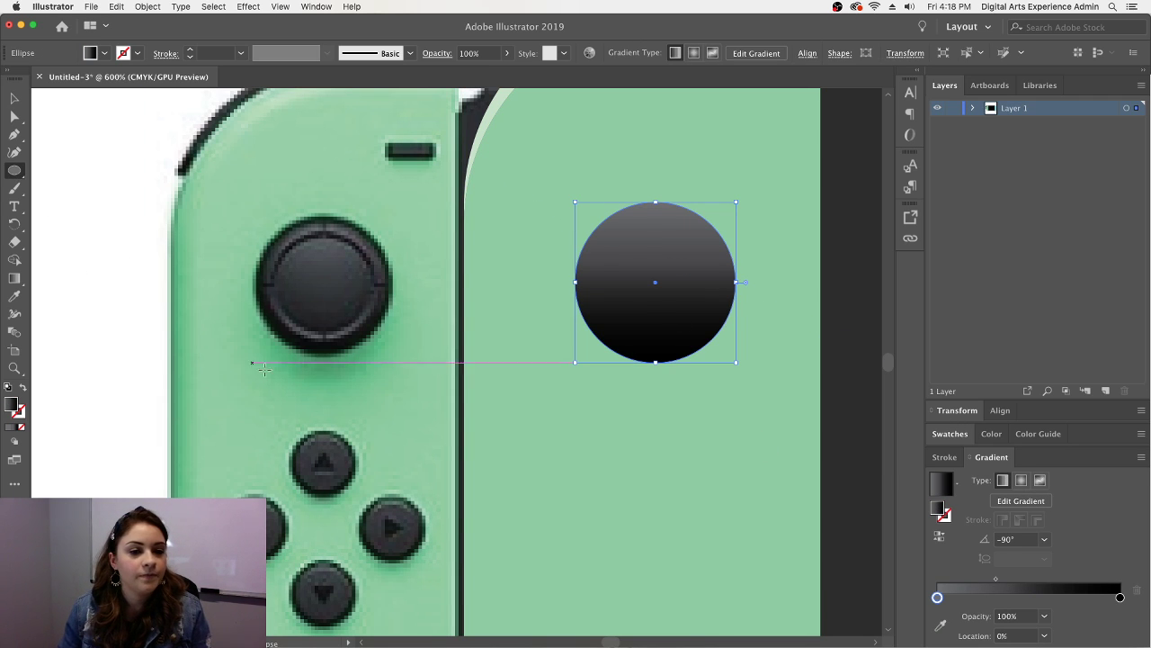
drag(587, 414, 699, 525)
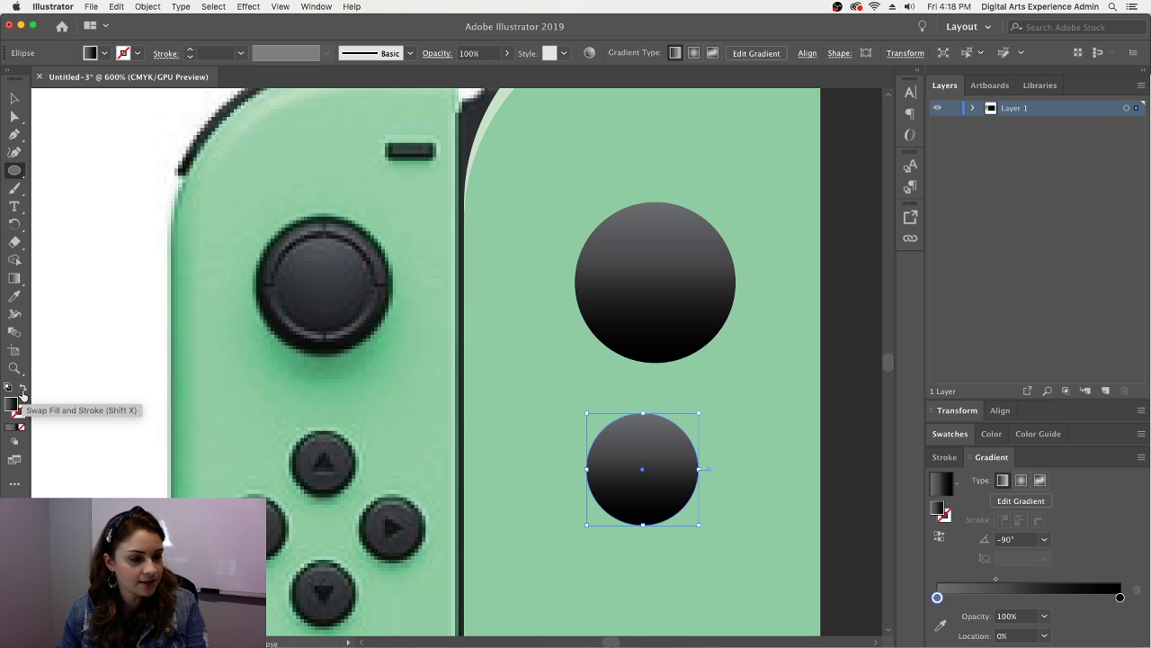
click(23, 393)
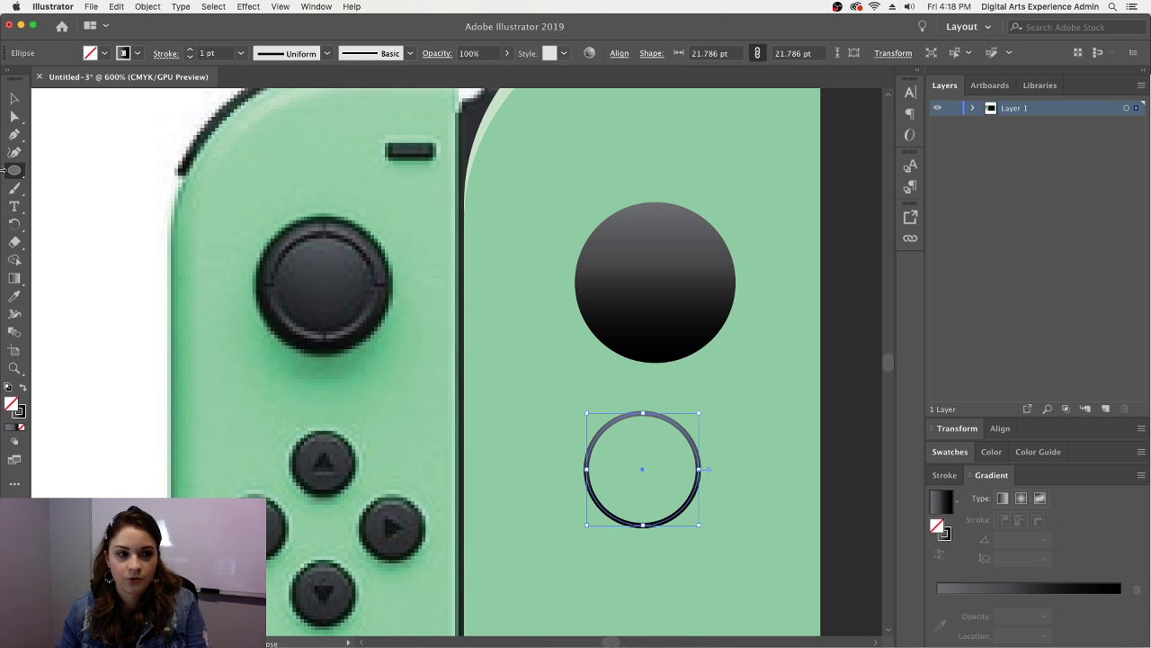
- Centre the ring on the joystick circle and rotate it 180° to reverse its gradient, keeping it selected
click(15, 96)
drag(666, 424, 681, 238)
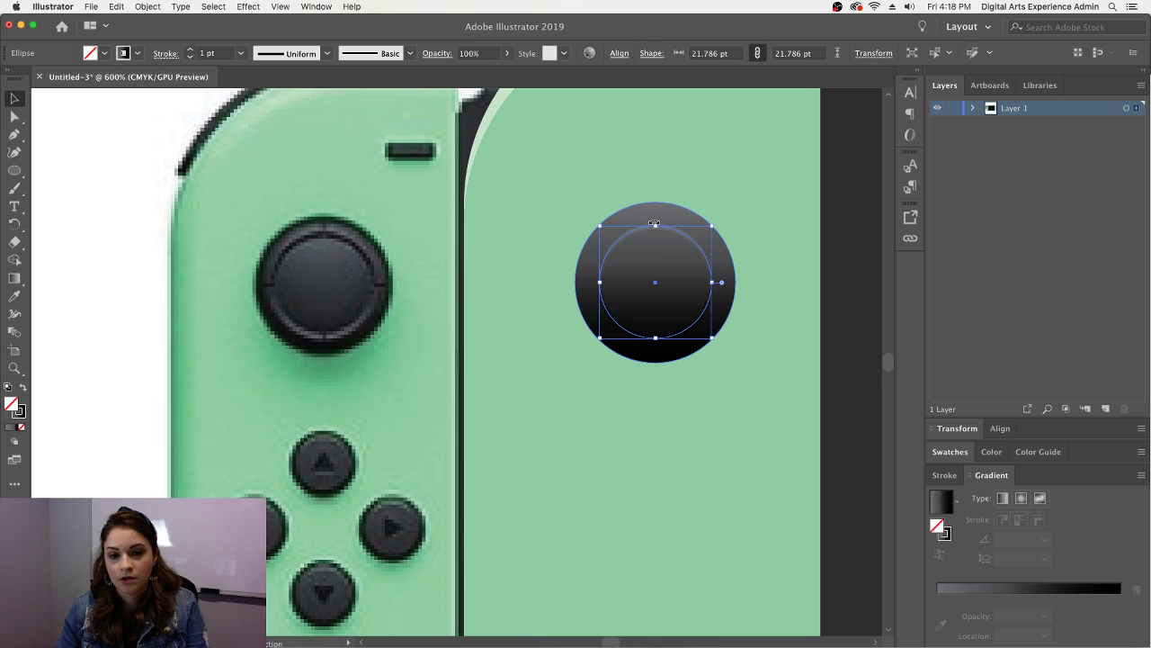
drag(654, 223, 646, 441)
click(649, 441)
click(708, 296)
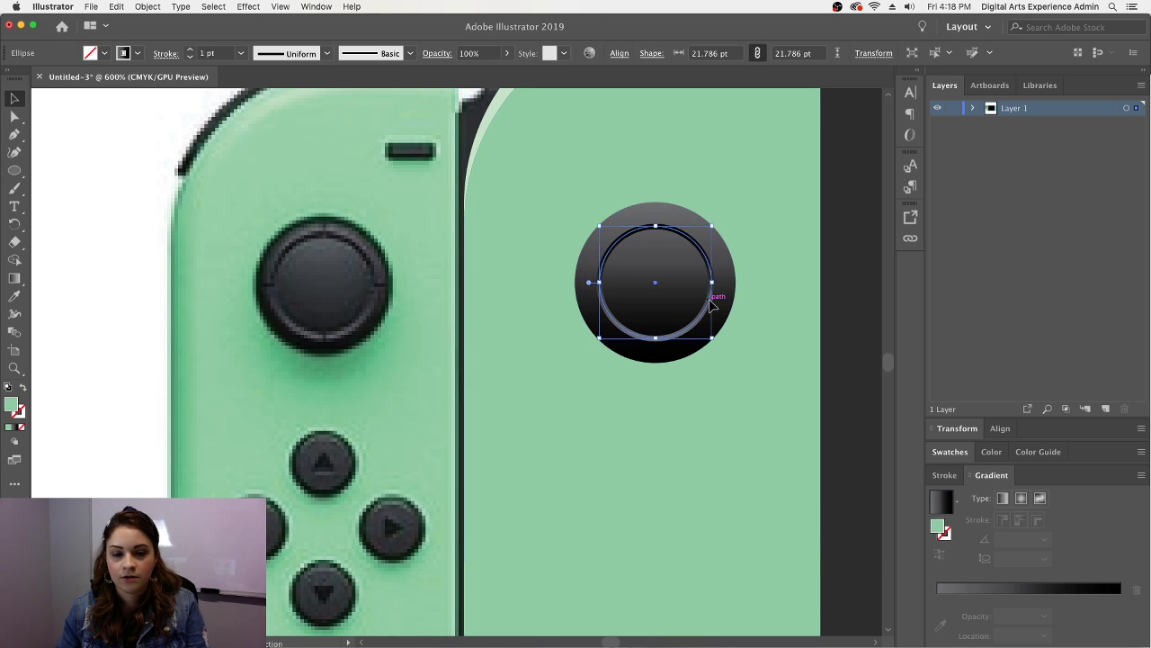
- Set the black stop of the ring's stroke gradient to the dark grey 90% black swatch
double_click(950, 537)
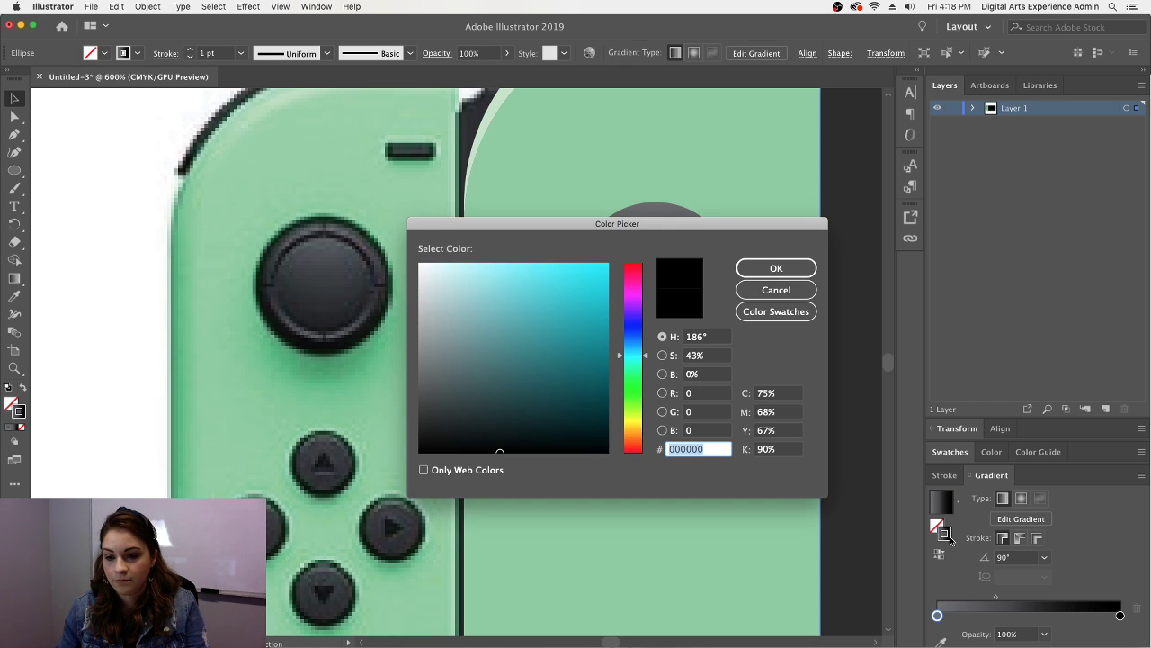
click(777, 290)
double_click(1120, 598)
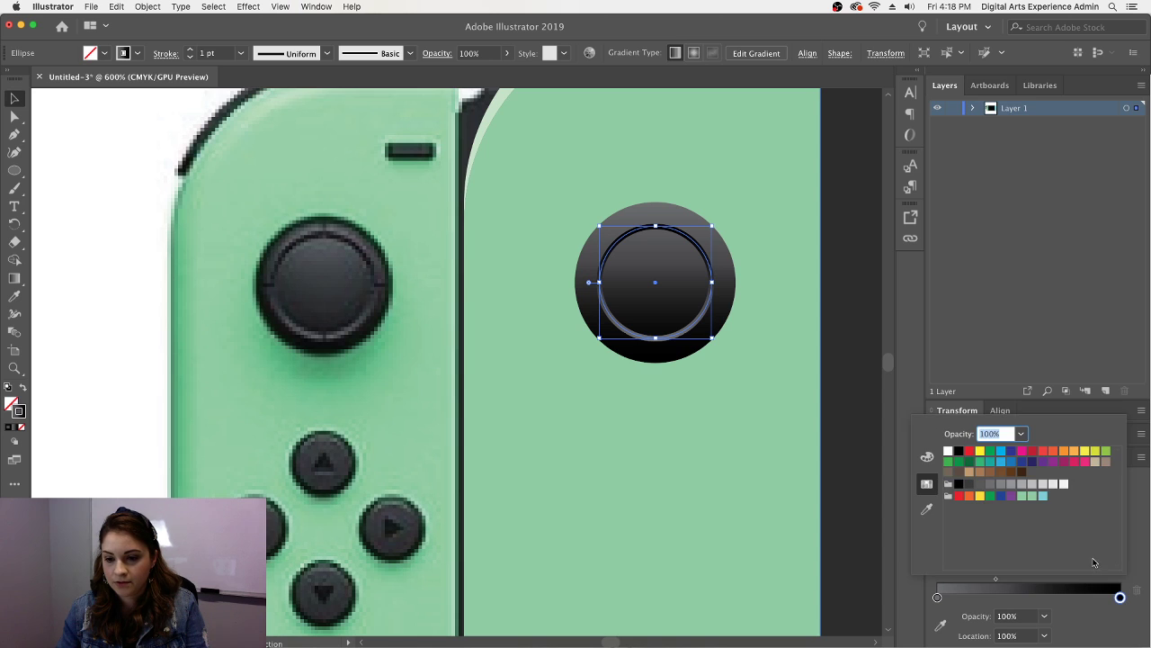
click(971, 488)
click(777, 457)
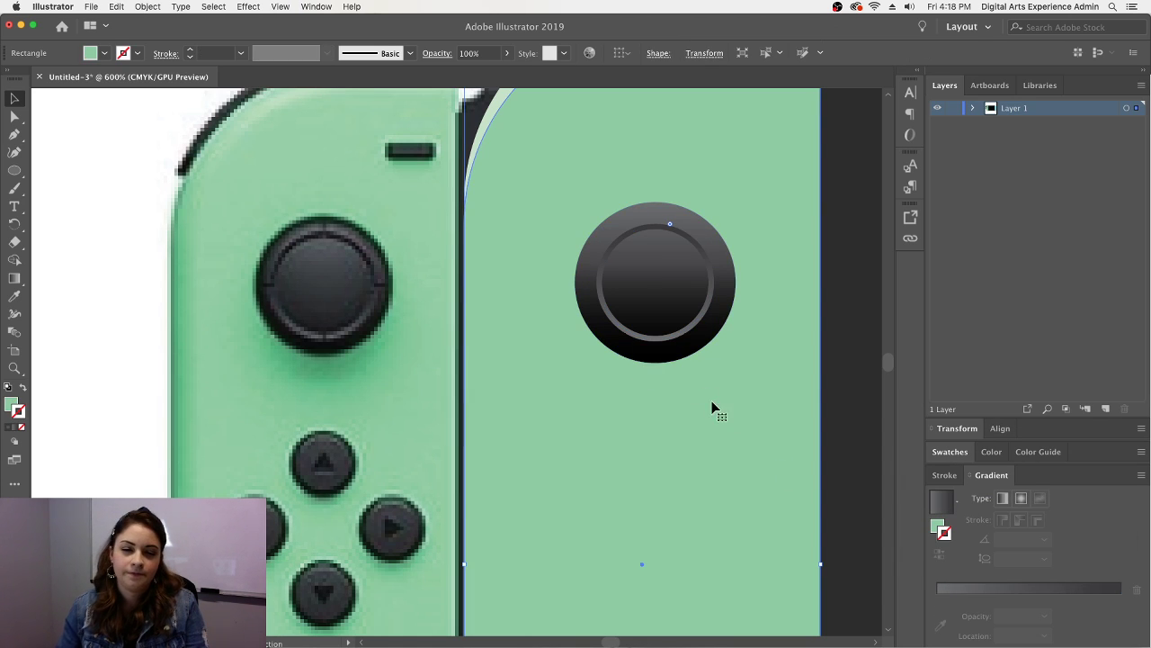
- Set the stroke weight of the joystick's inner ring to 1.5 pt
click(663, 336)
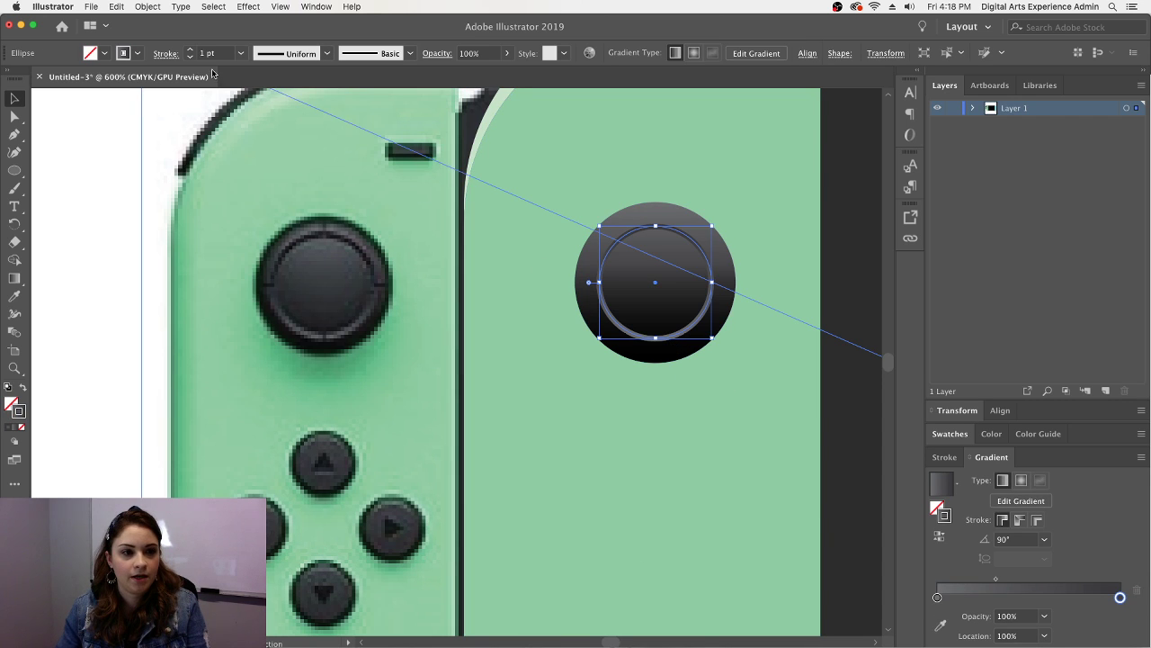
click(191, 50)
click(190, 57)
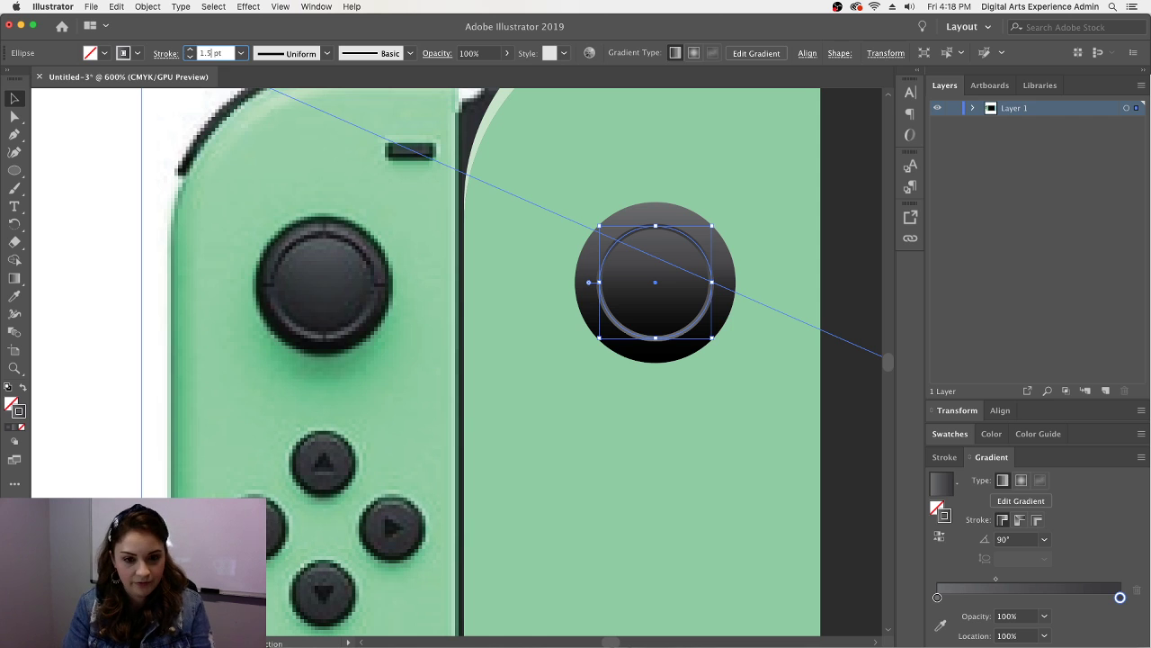
text(1.5)
key(Return)
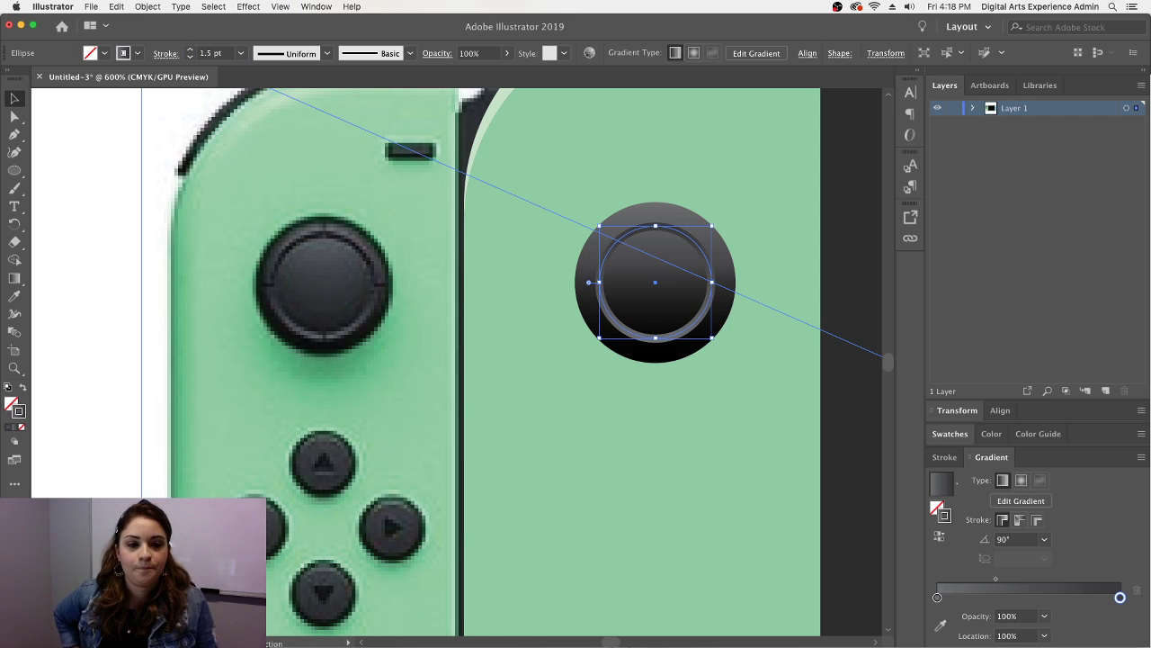
click(556, 381)
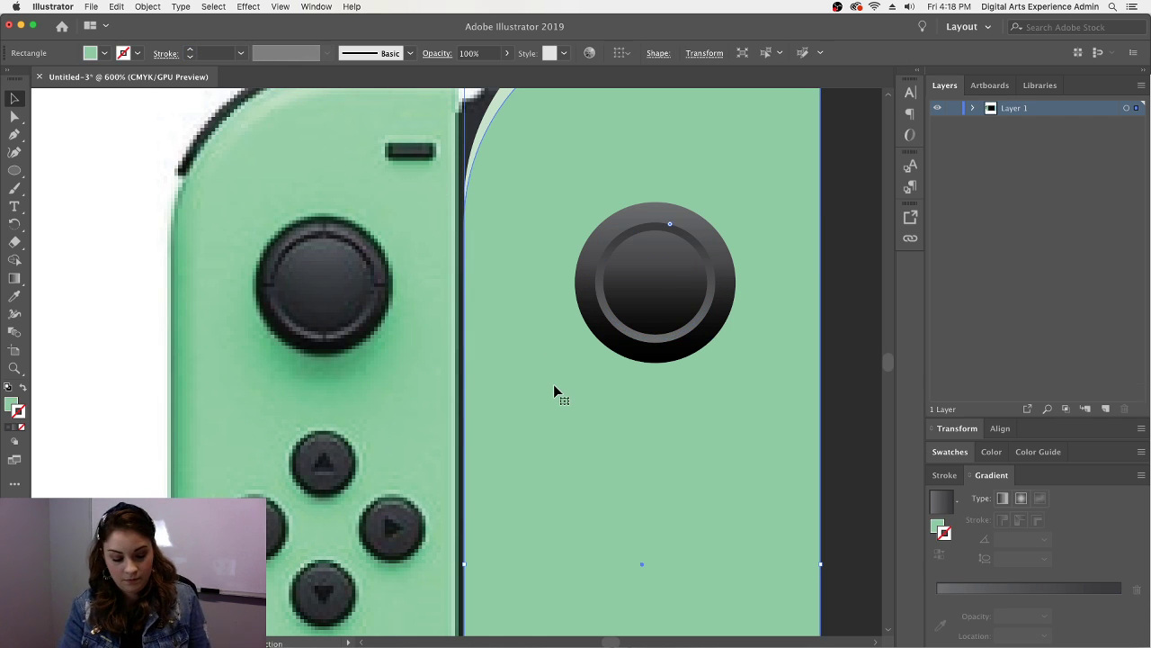
- Apply a 1 pt gradient stroke to the joystick's outer circle
key(super+minus)
key(super+minus)
key(super+minus)
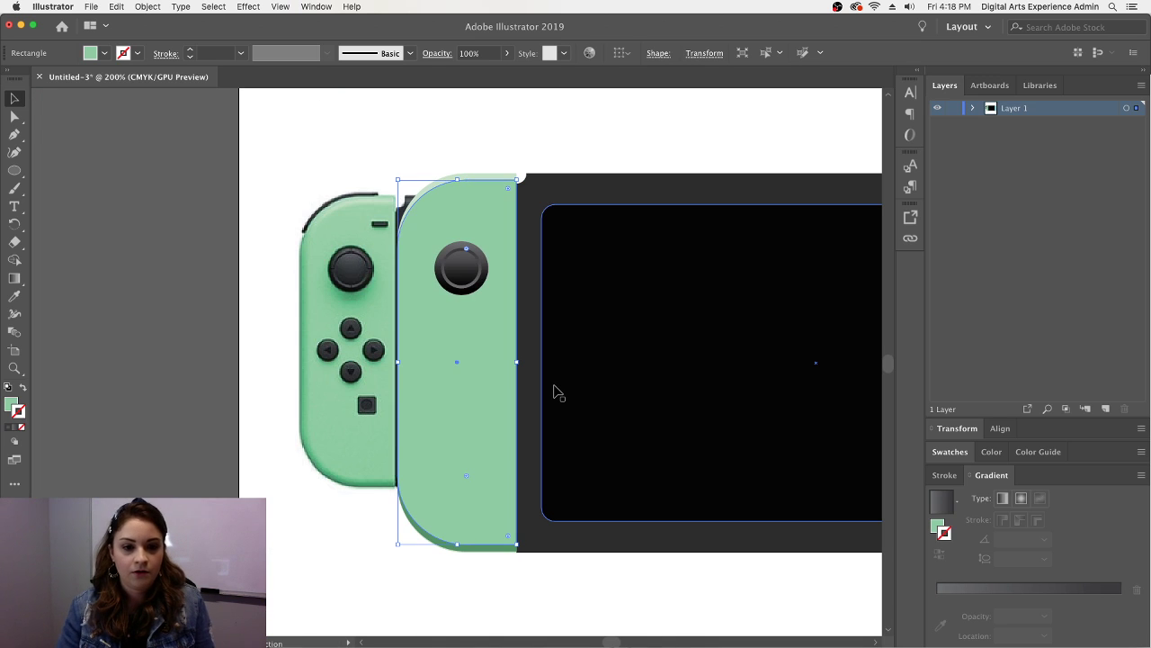
click(654, 129)
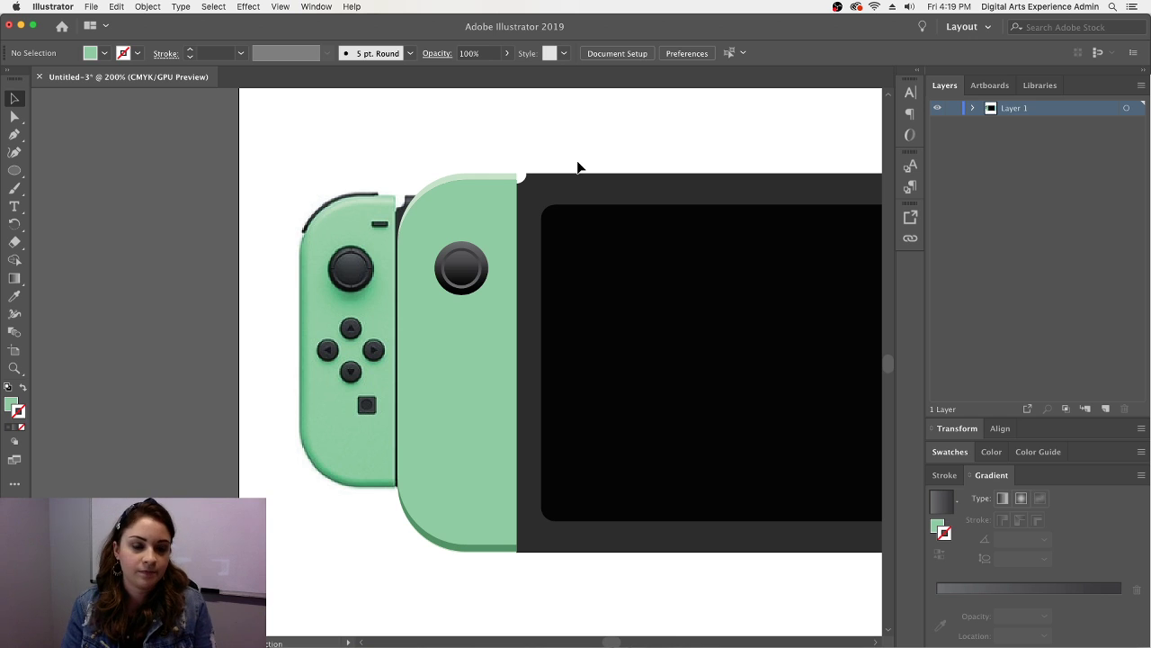
click(464, 249)
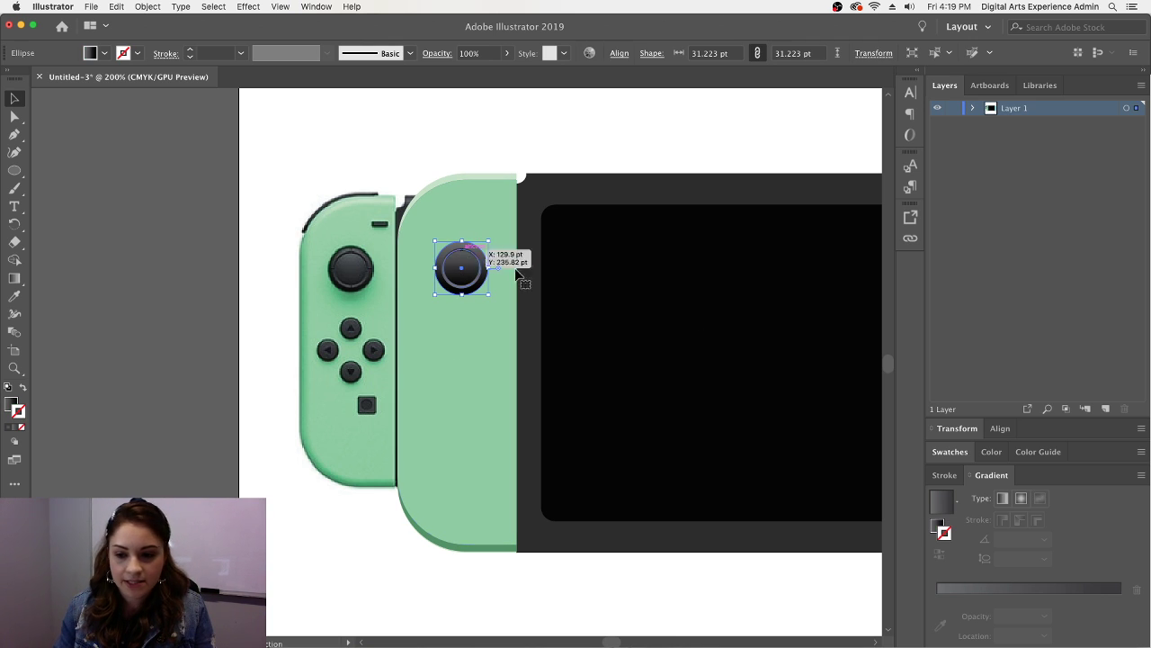
click(991, 476)
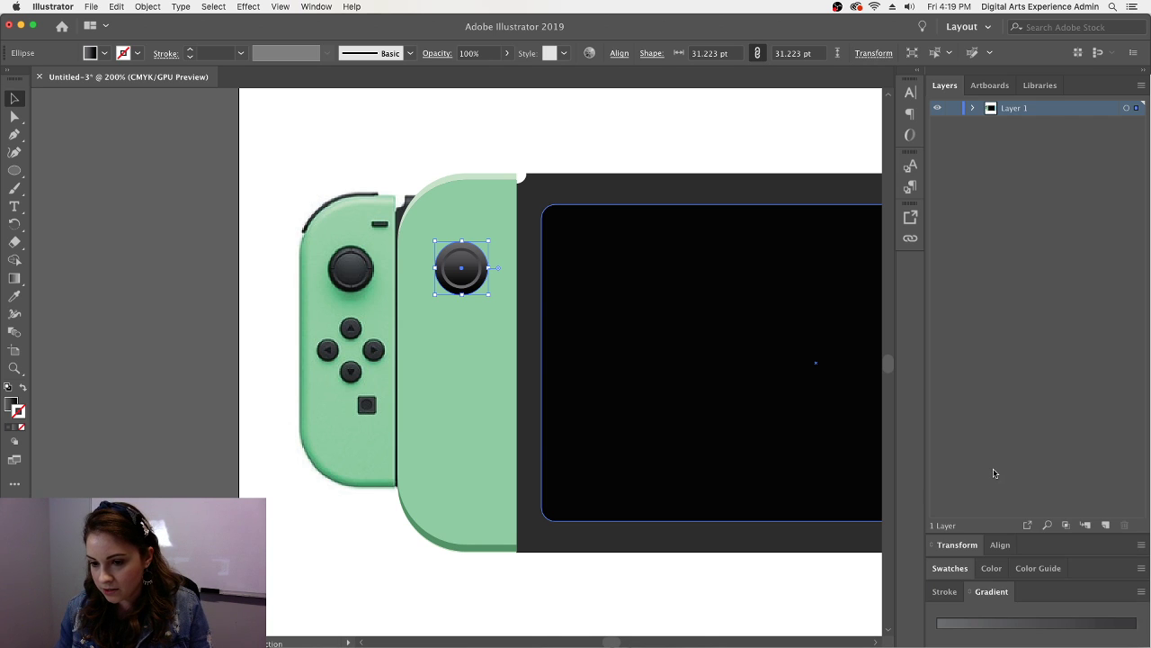
click(991, 589)
click(991, 636)
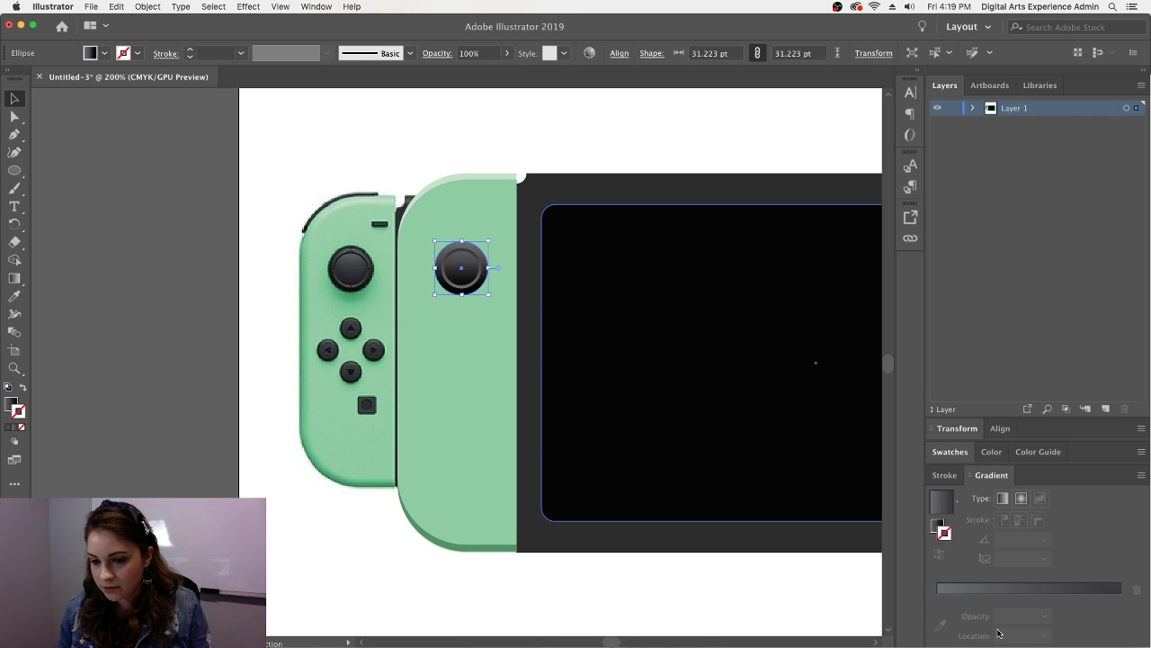
click(940, 509)
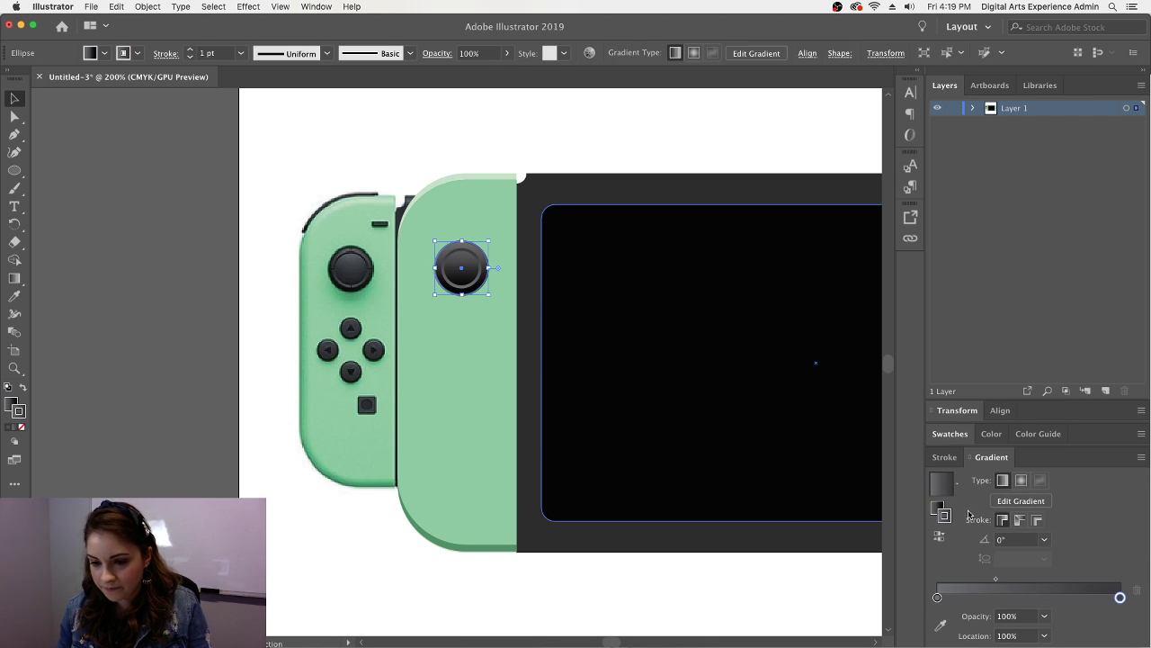
- Lighten the end stop of the outer circle's stroke gradient to 78% black
double_click(1119, 596)
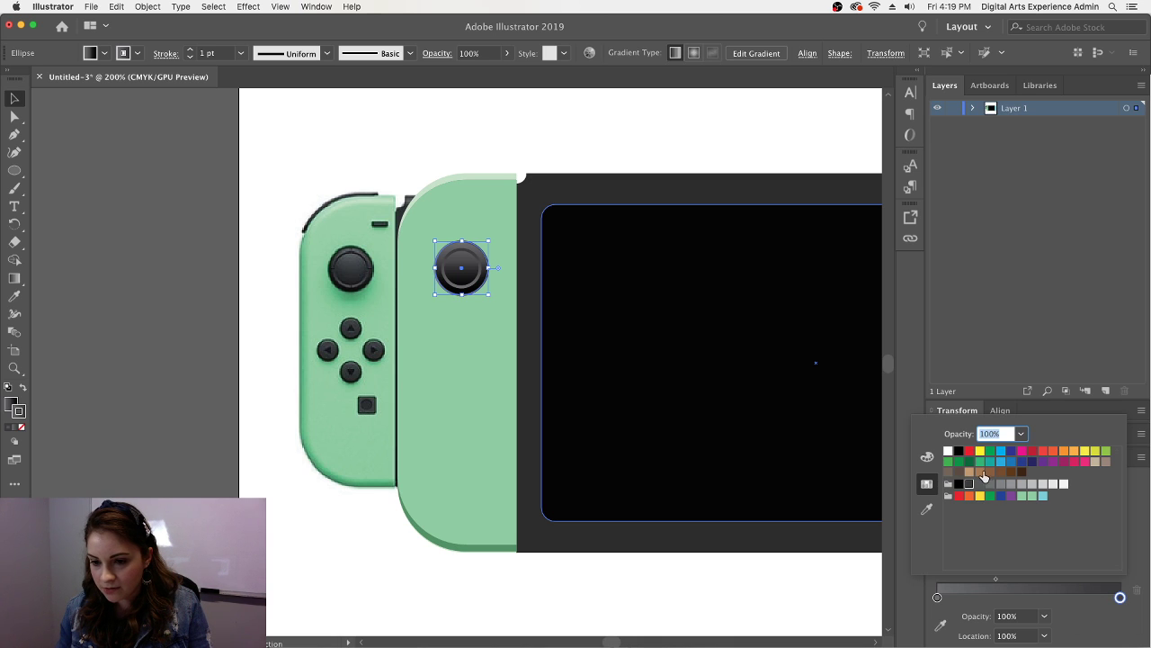
click(927, 457)
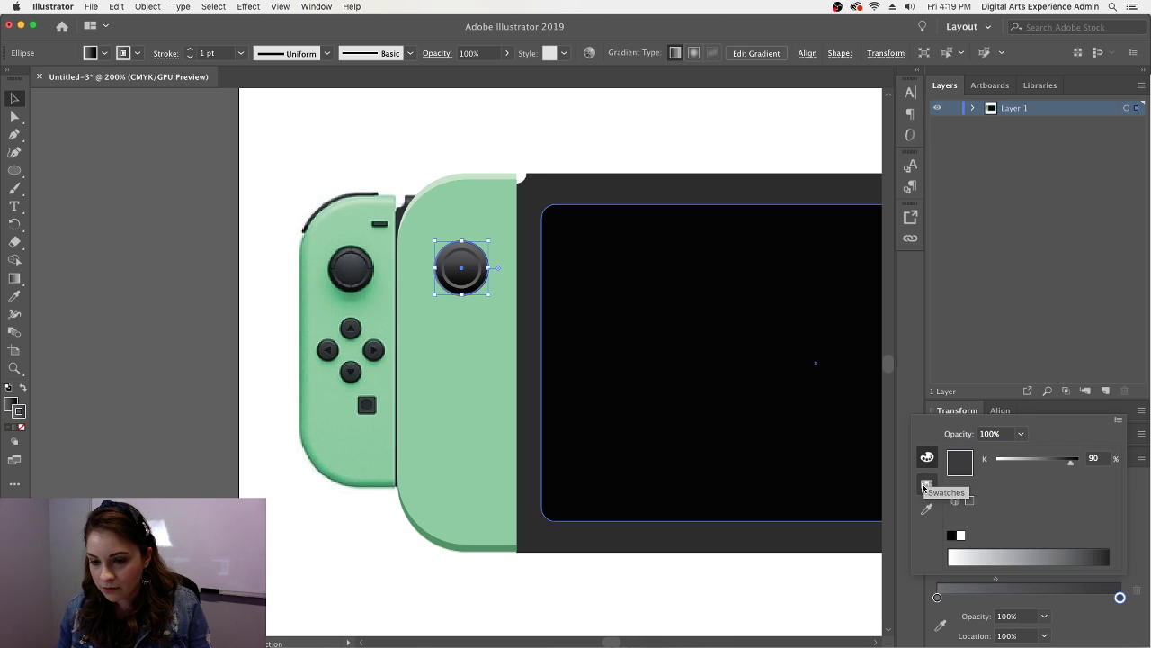
drag(1070, 464, 1059, 465)
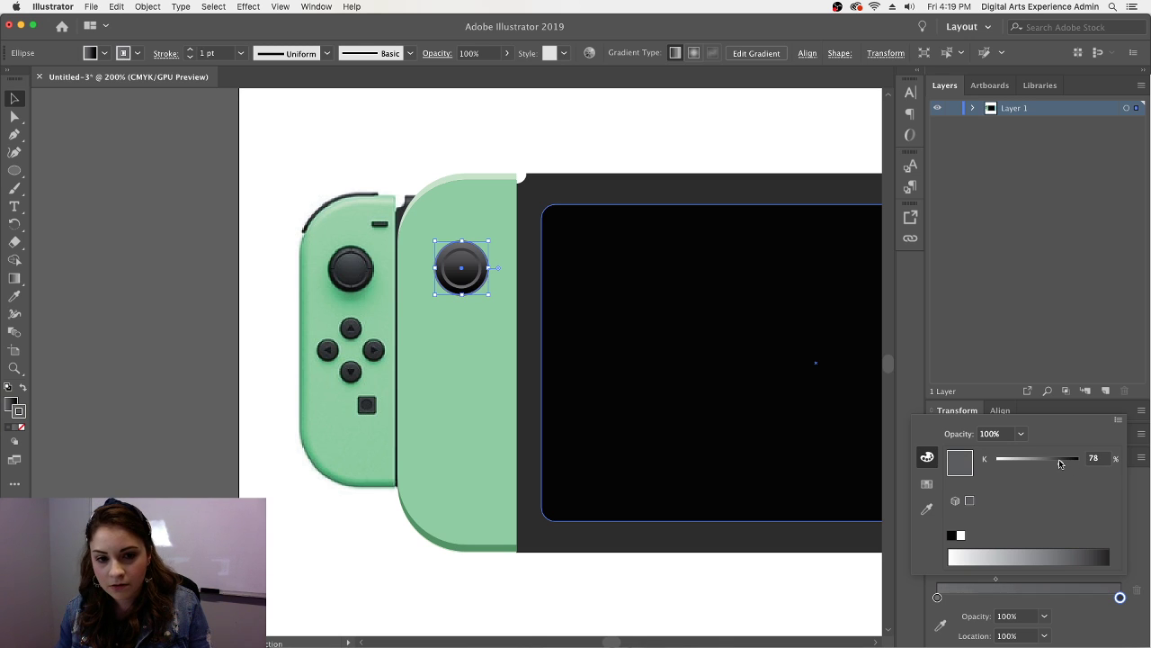
click(516, 257)
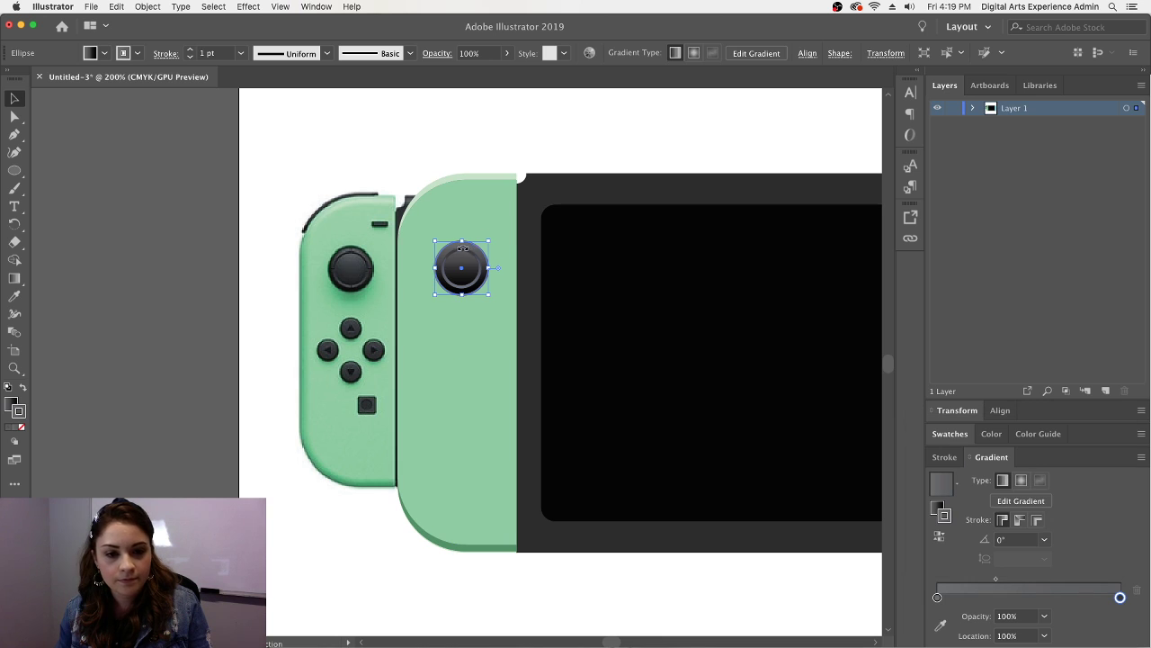
double_click(945, 515)
click(775, 293)
click(480, 349)
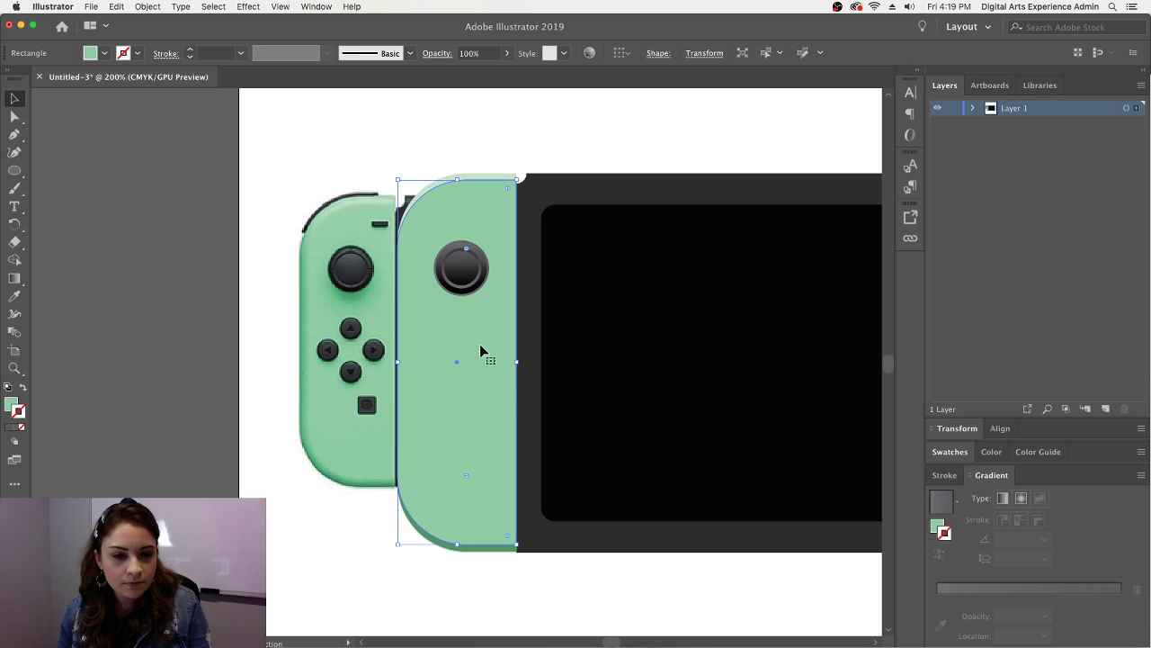
- Undo the last colour change to the joystick outer circle's stroke gradient
key(super+z)
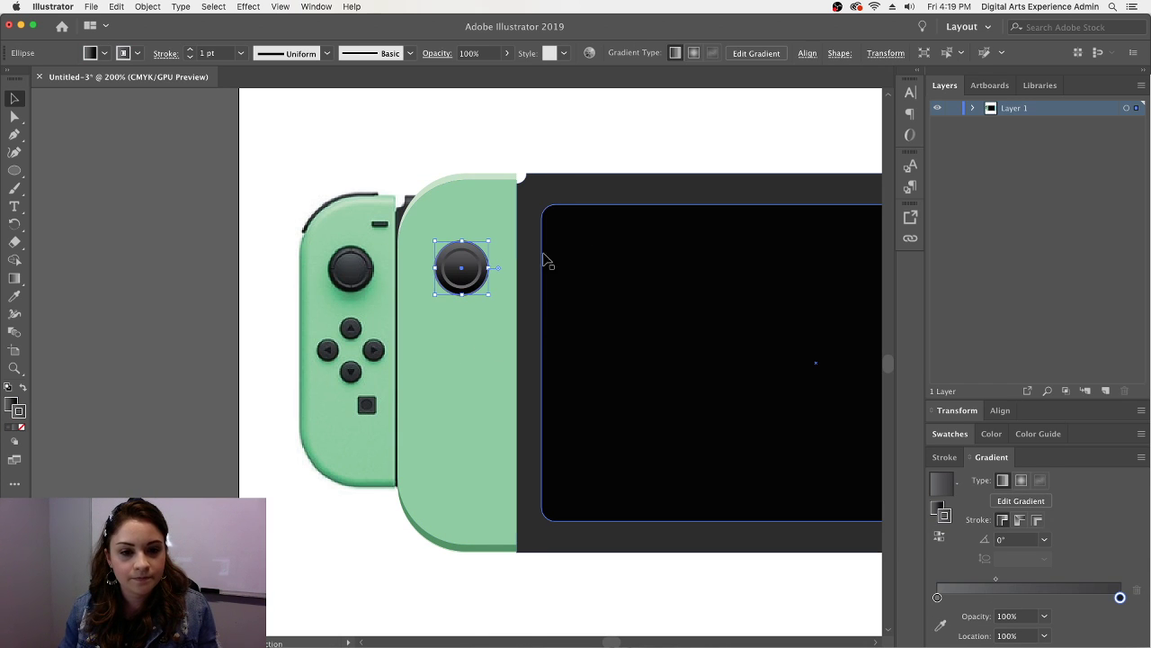
key(shift+super+b)
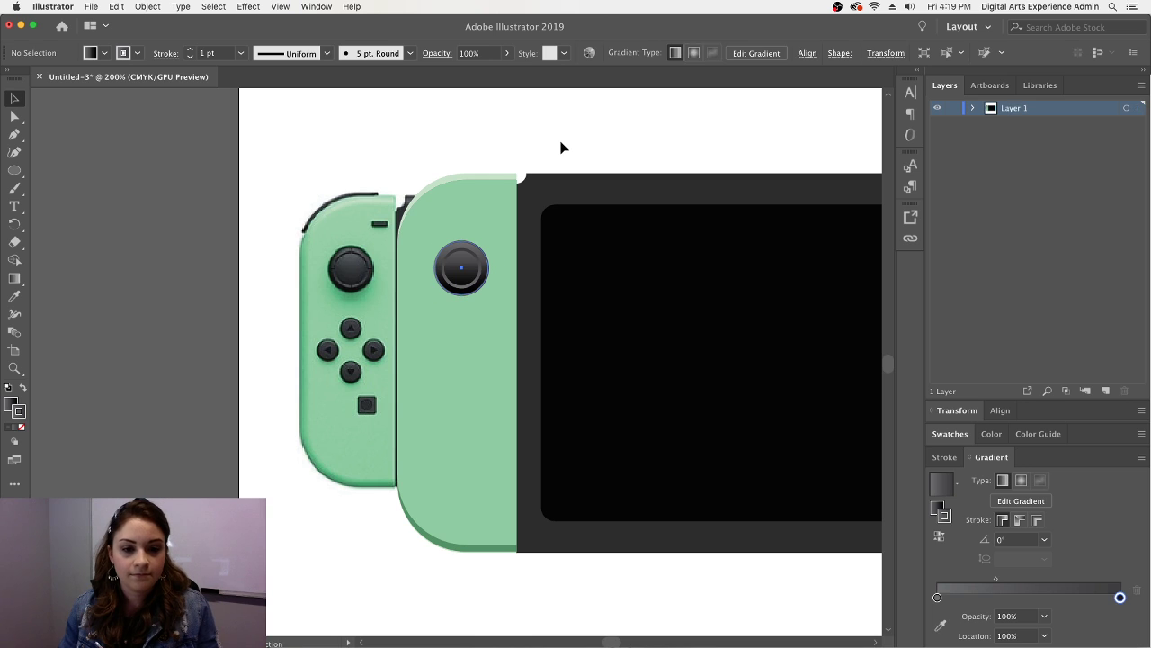
key(shift+super+b)
click(281, 7)
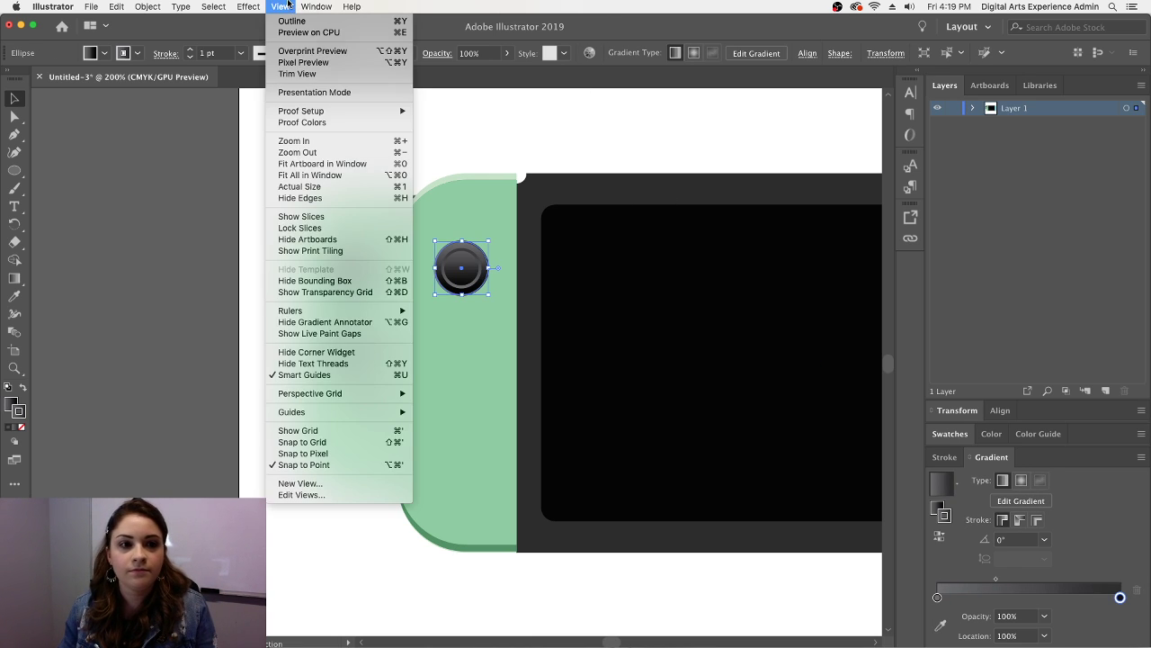
mouse_move(316, 6)
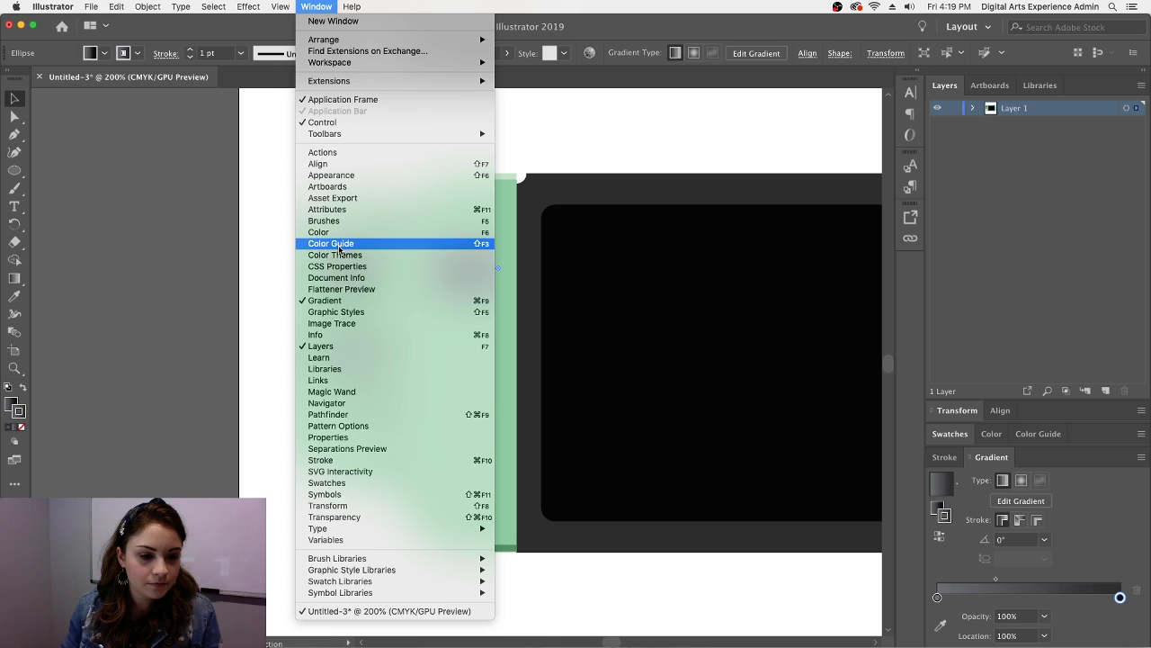
click(517, 148)
click(350, 141)
- Undo the earlier stroke edits on the joystick's outer circle, back to the version without a stroke
click(116, 7)
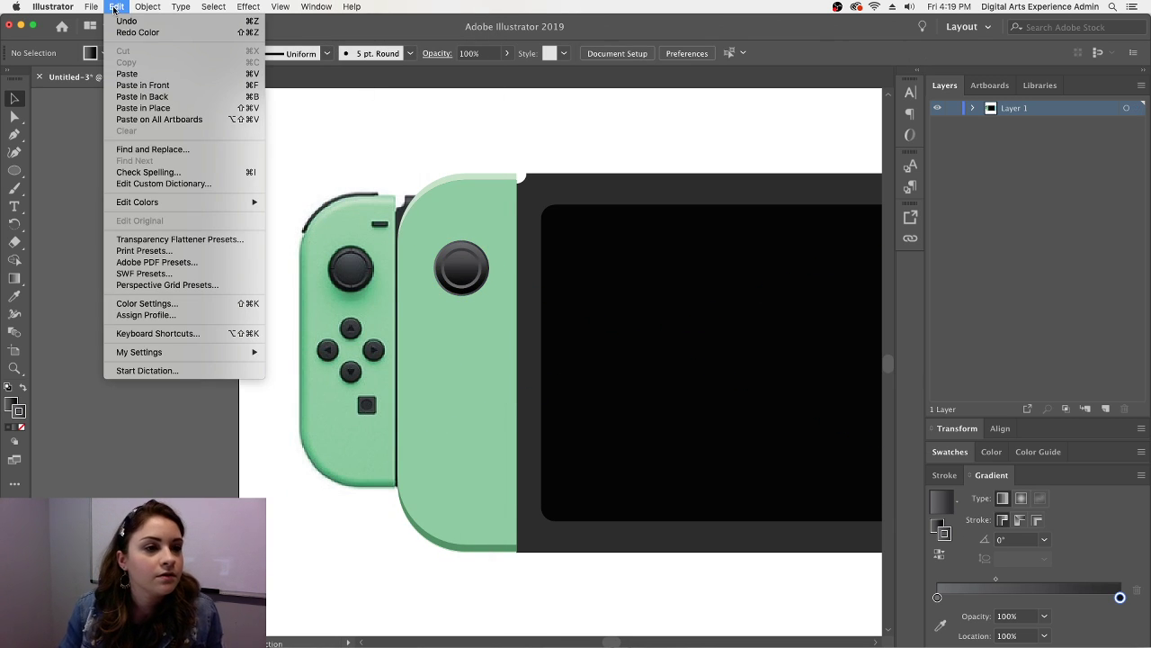
click(126, 23)
click(116, 6)
click(126, 19)
click(116, 6)
click(126, 21)
click(117, 6)
click(126, 21)
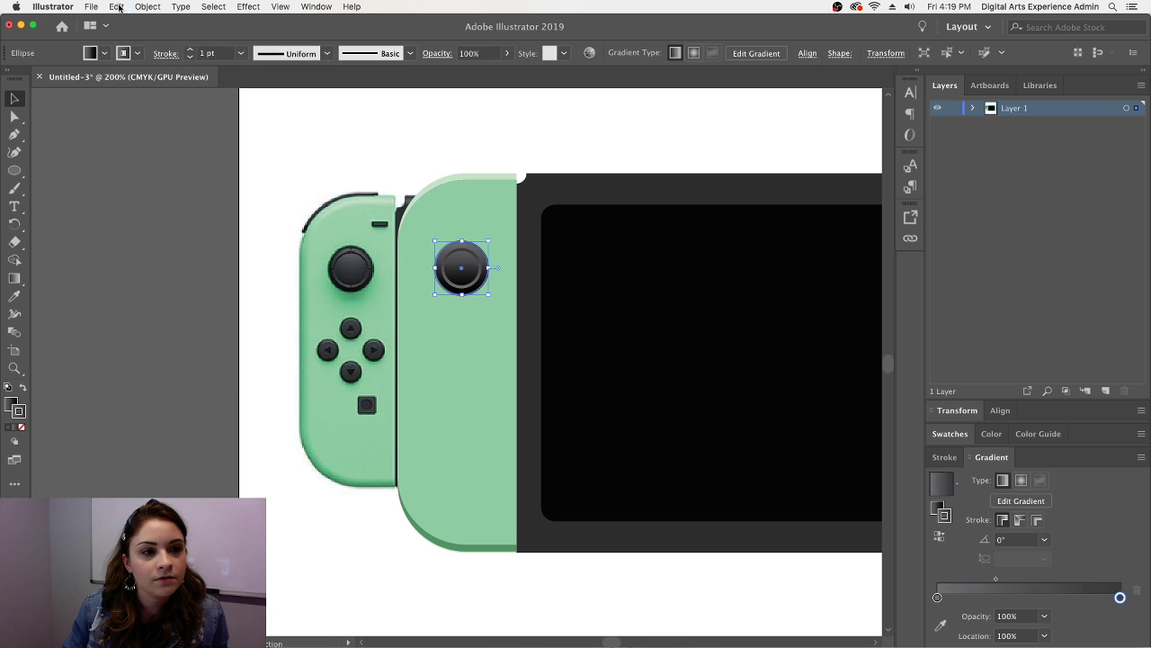
click(137, 52)
click(10, 82)
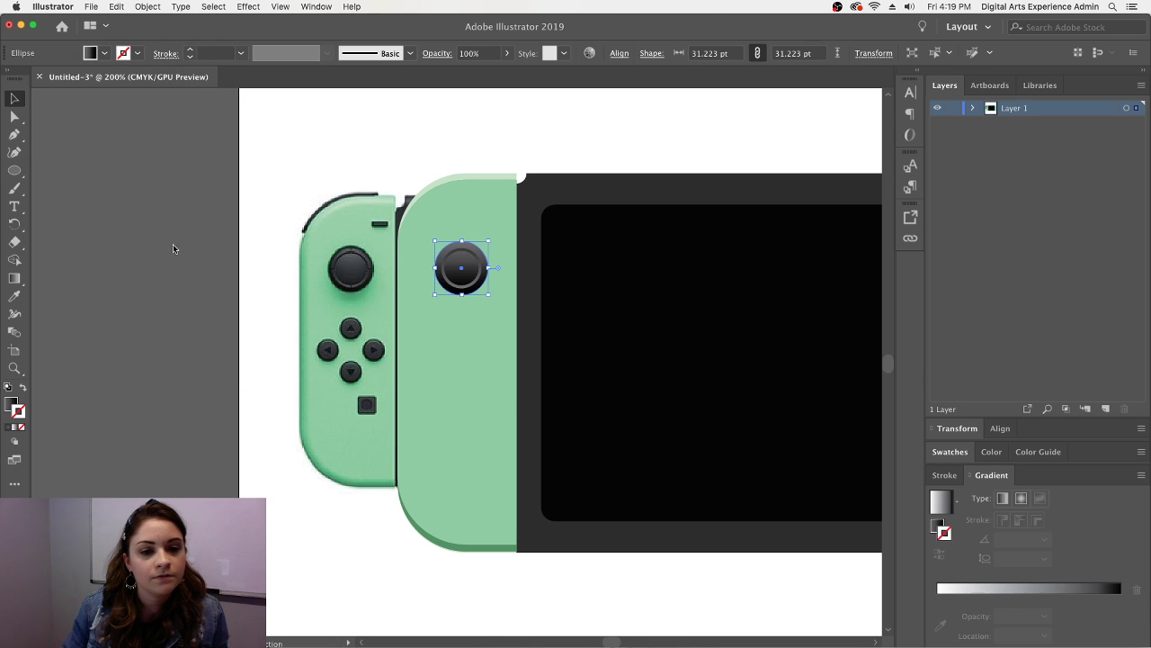
- Darken the start stop of the outer circle's fill gradient to 77% black
click(398, 129)
key(super+equal)
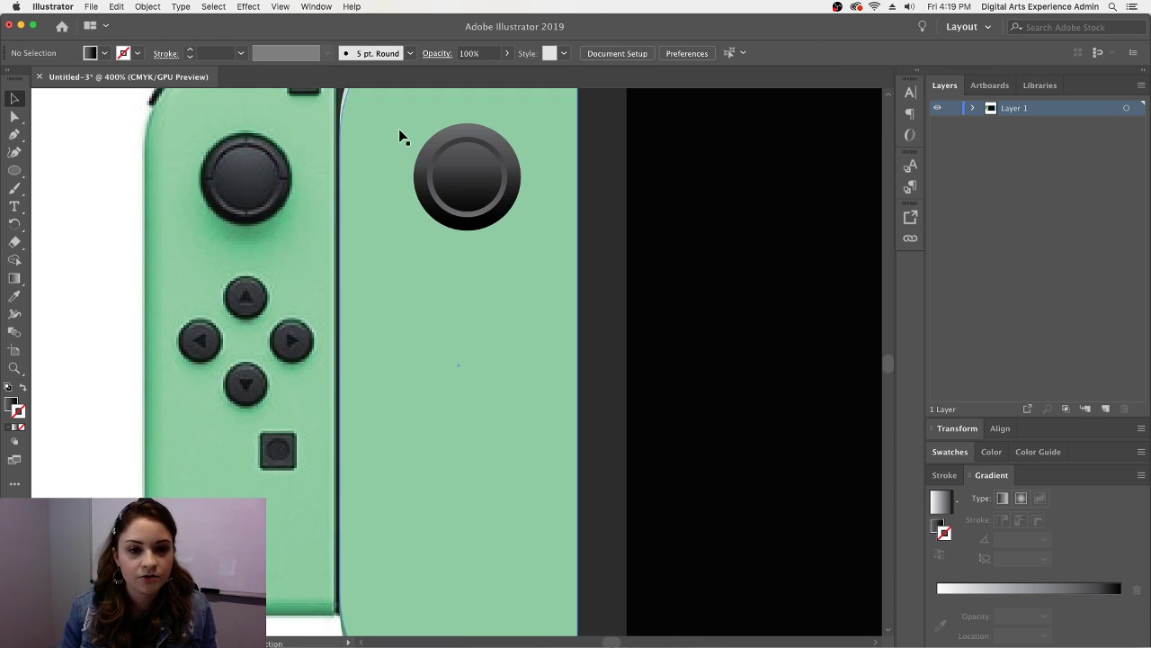
click(445, 139)
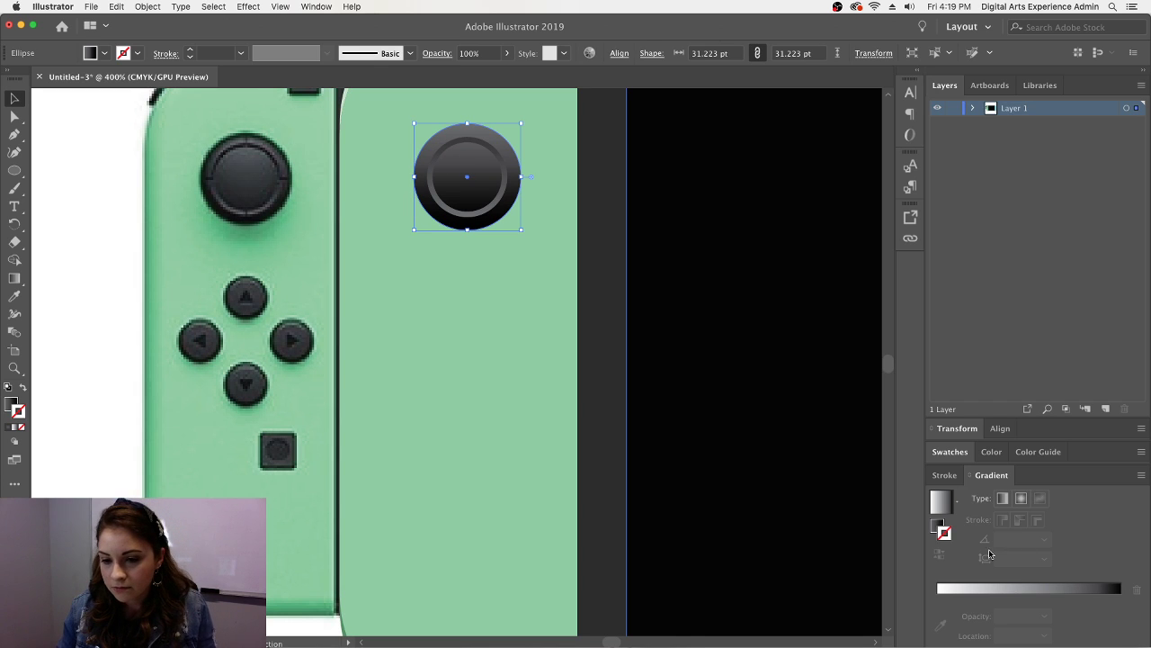
click(933, 527)
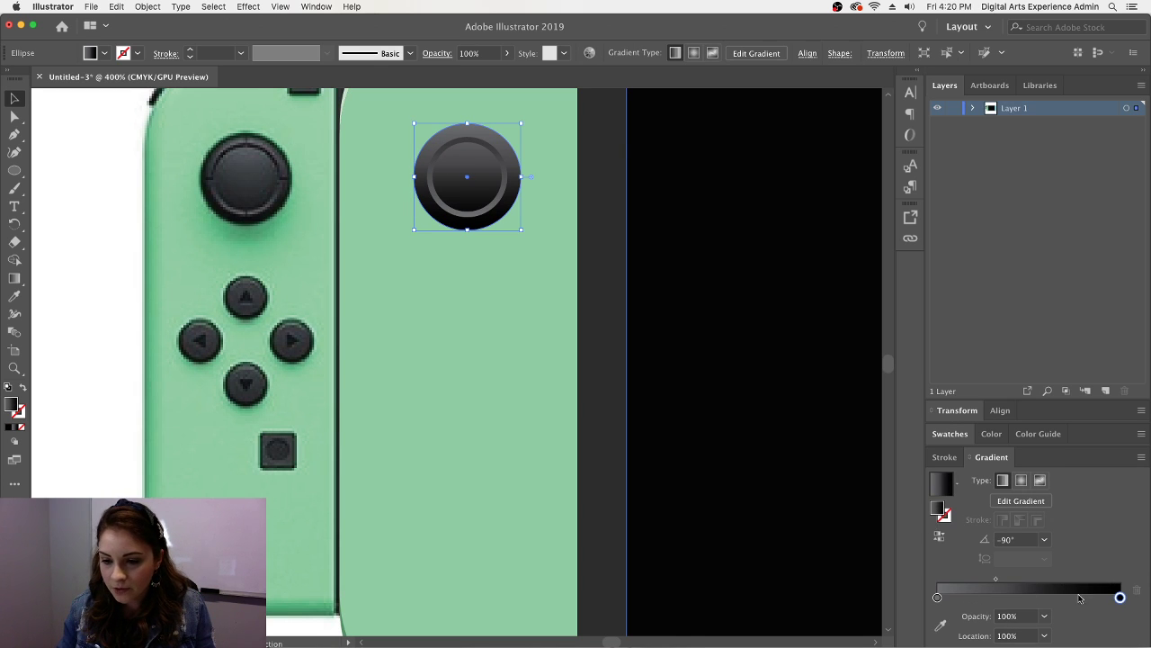
double_click(937, 597)
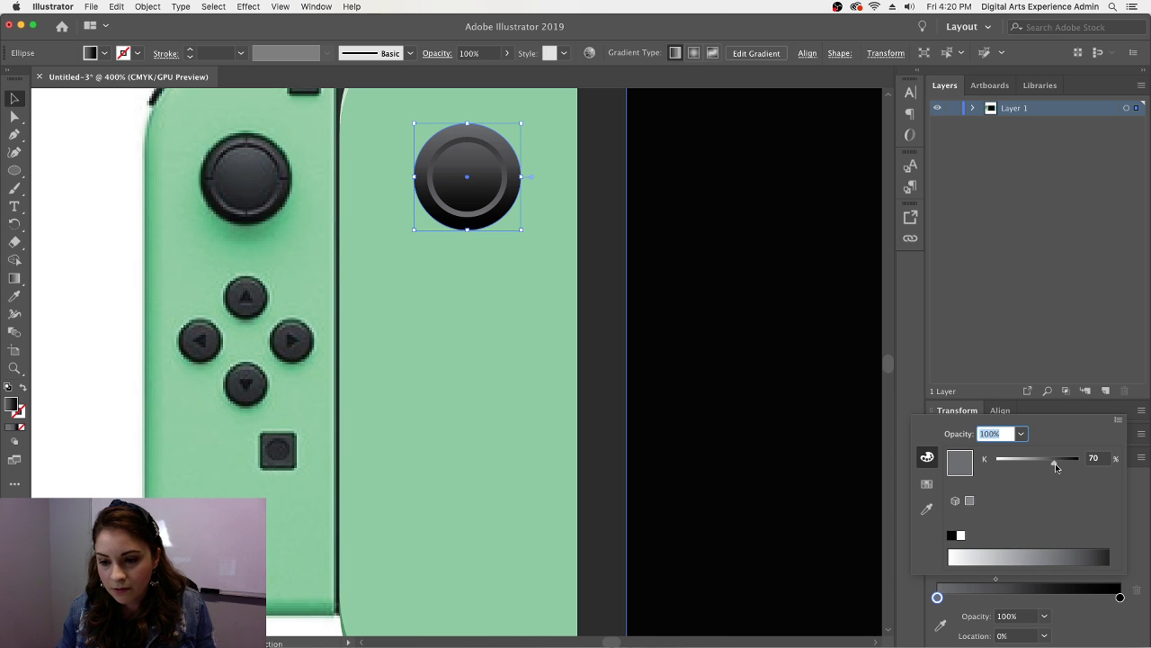
drag(1056, 466, 1062, 466)
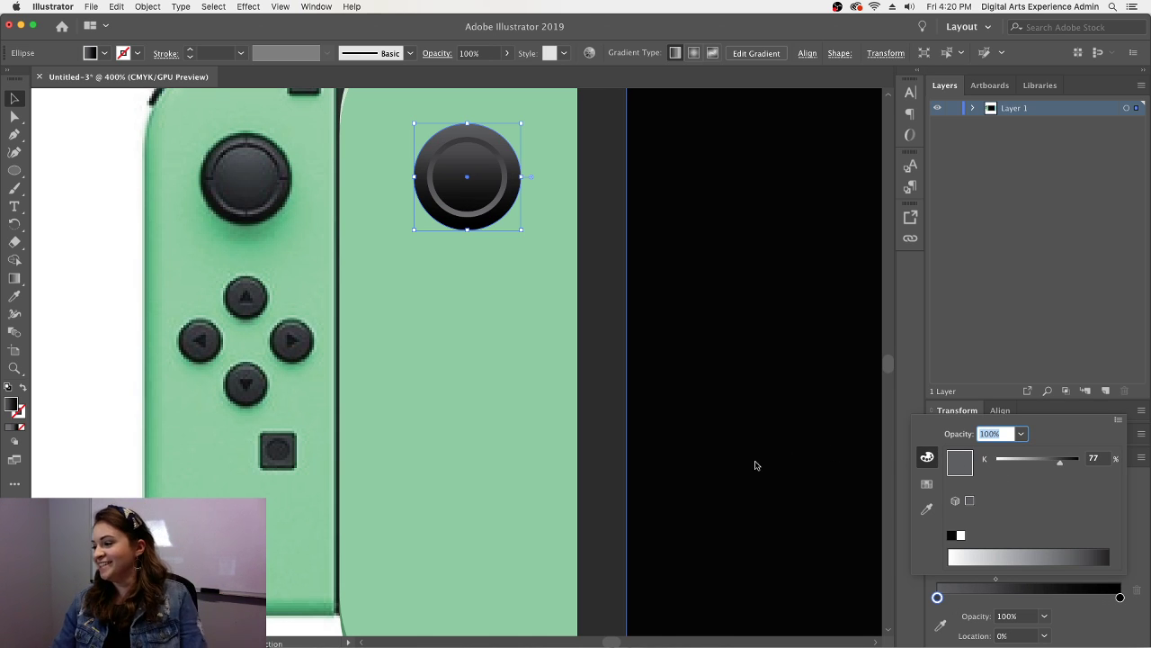
key(Escape)
- Move the joystick's outer circle above the controller and put it back in place around the inner ring
key(super+minus)
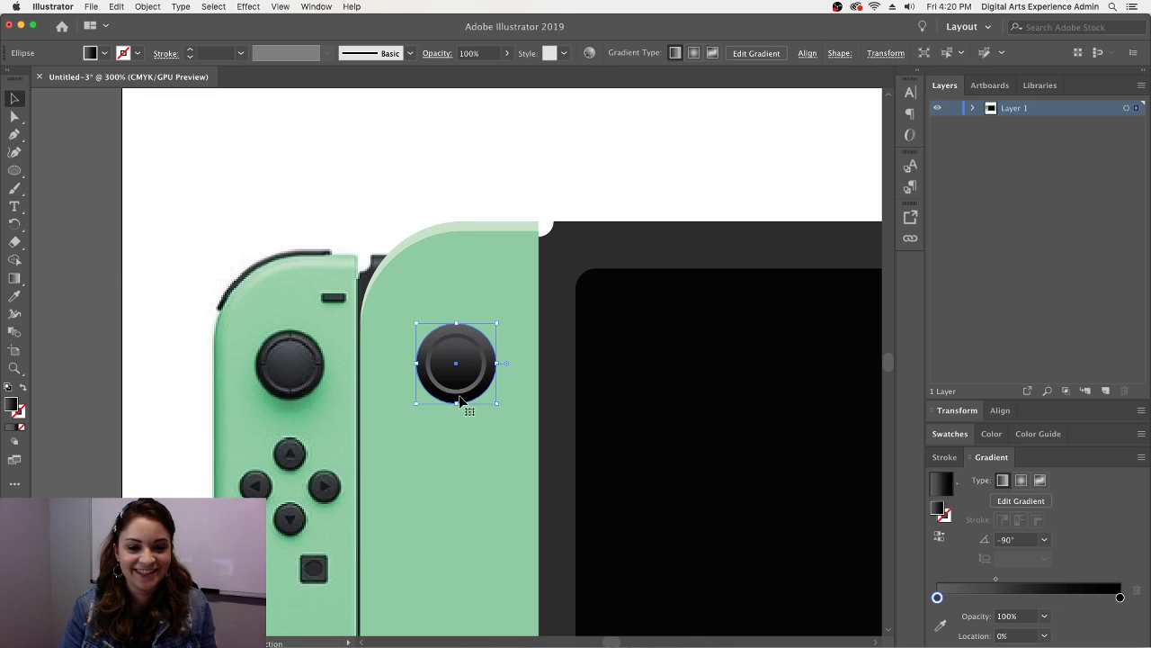
scroll(459, 400, up, 1)
drag(458, 400, 430, 247)
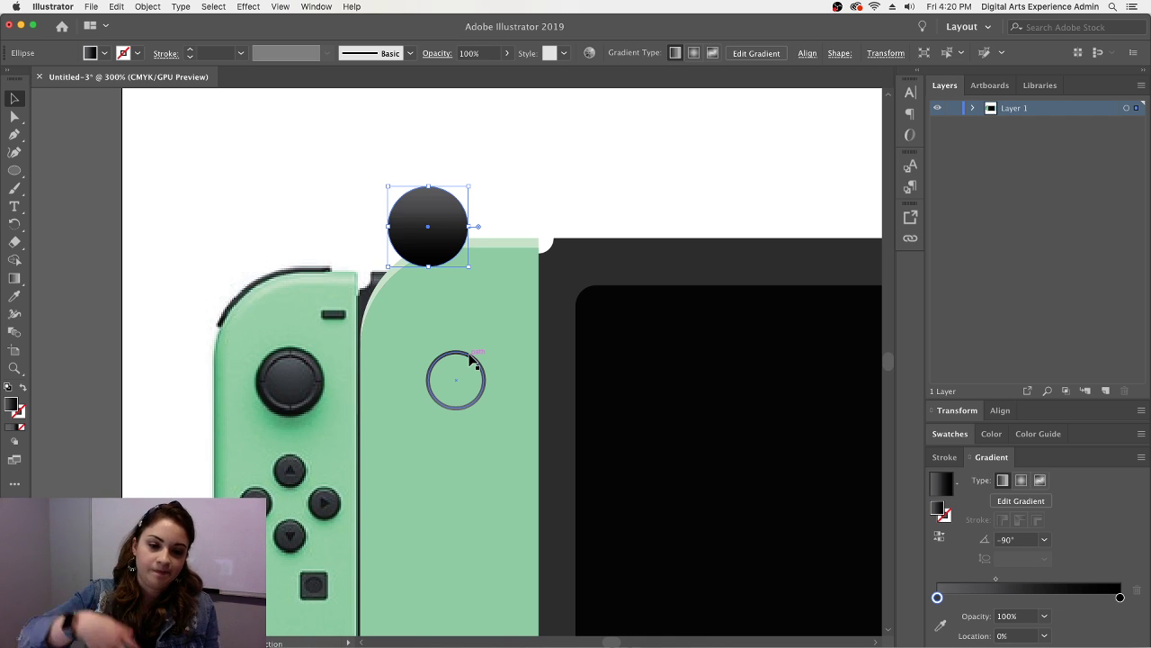
drag(427, 225, 456, 379)
click(422, 165)
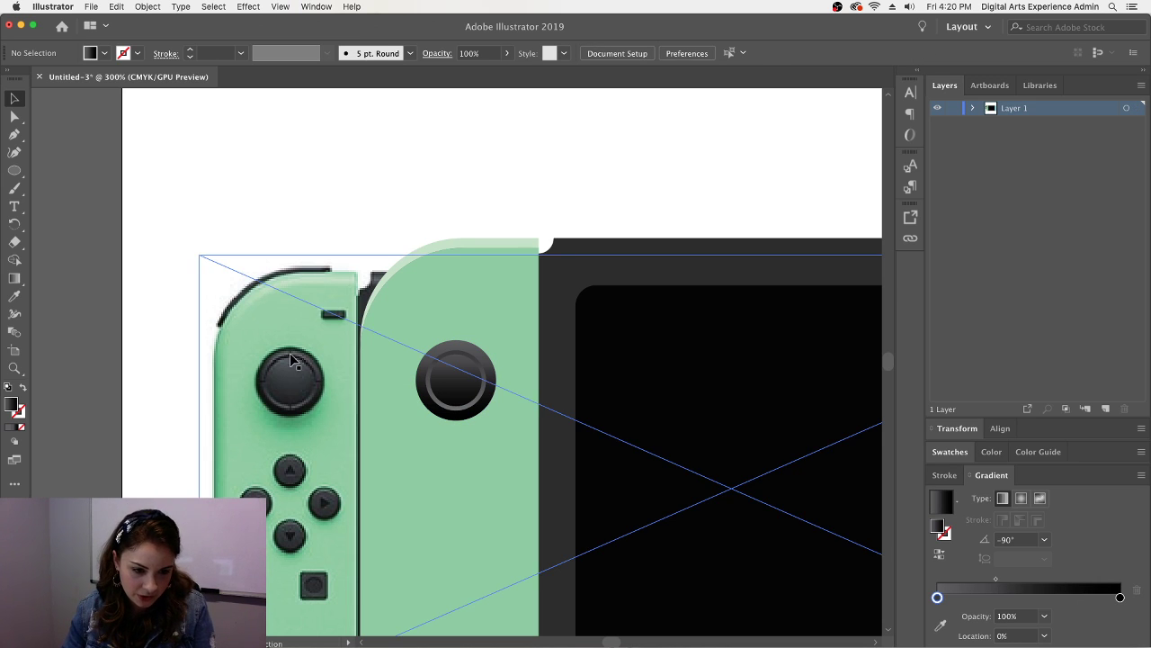
- Draw a slightly larger circle centred on the joystick and arrange it directly behind the joystick's circles
key(super+equal)
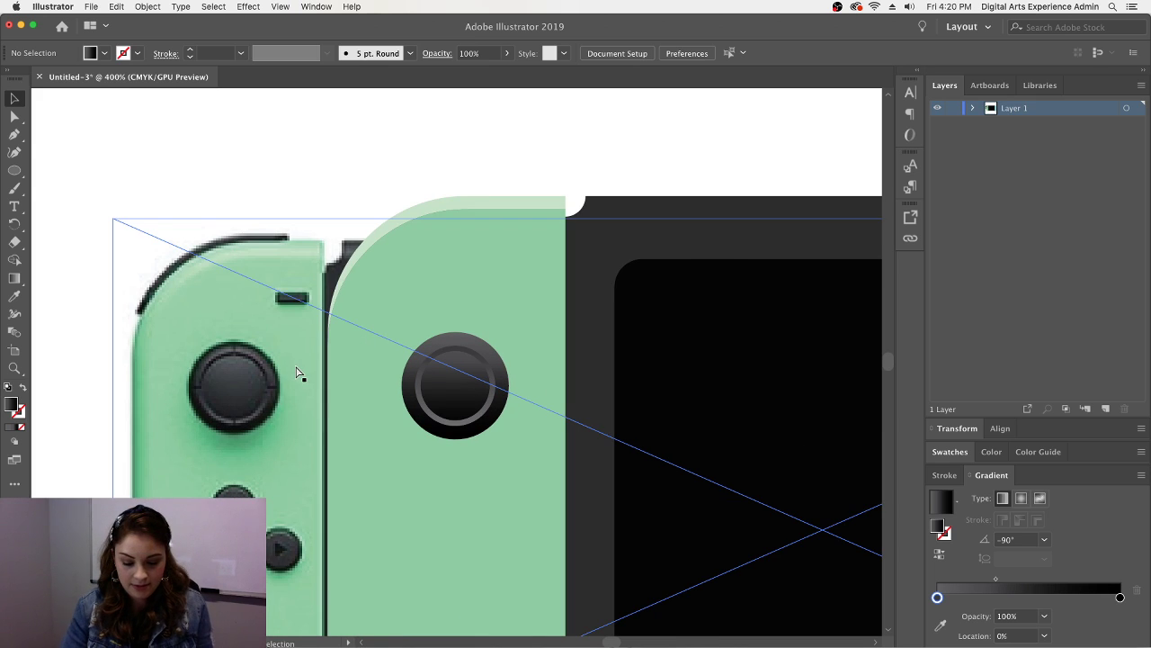
key(super+equal)
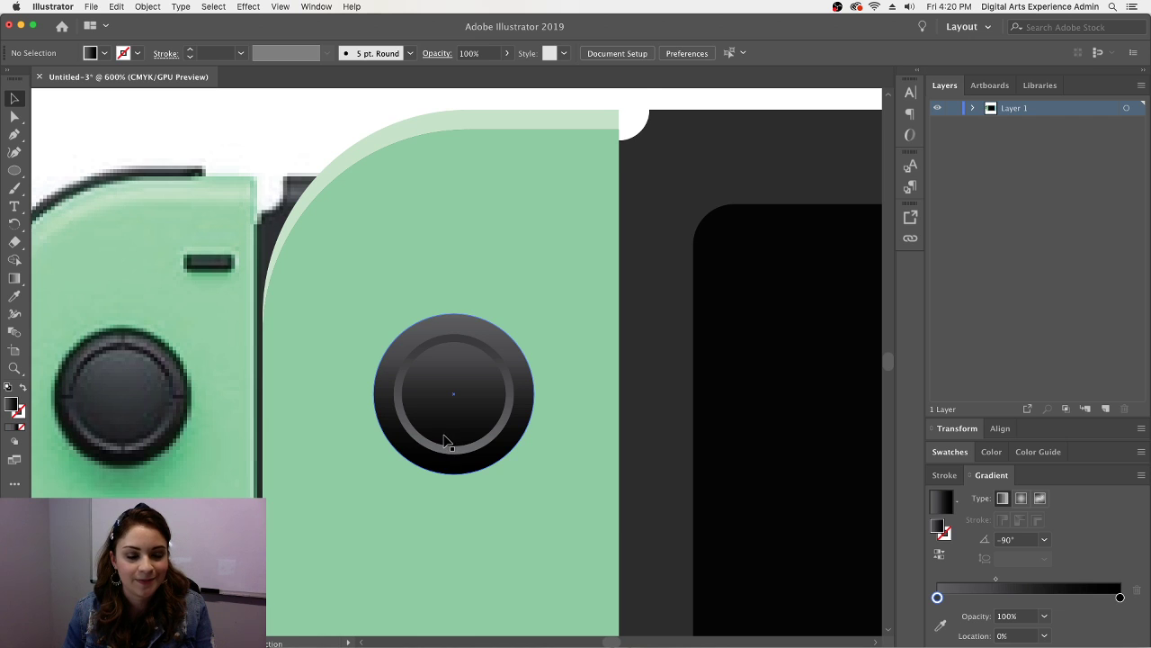
scroll(447, 442, up, 2)
scroll(445, 440, down, 15)
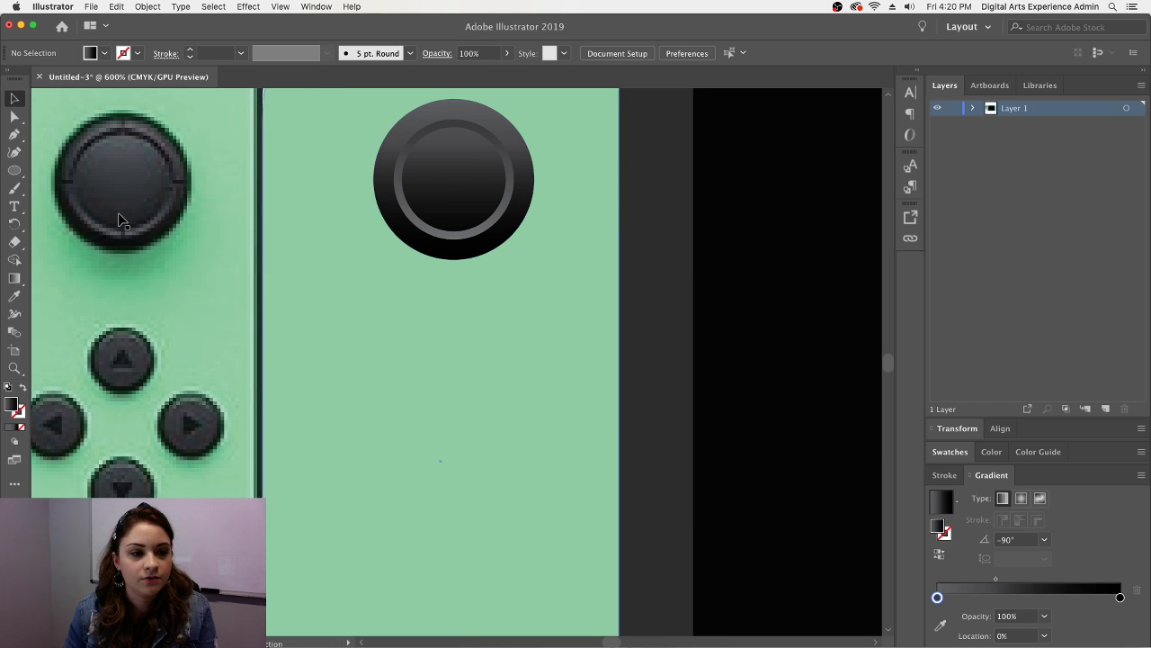
key(l)
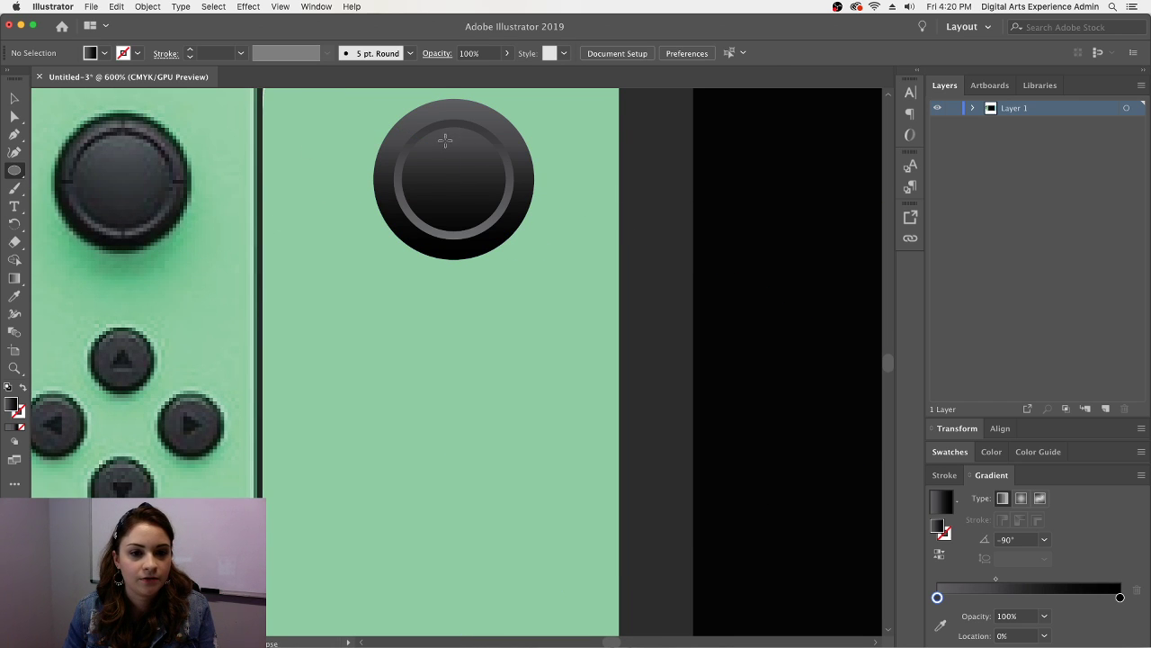
drag(453, 177, 540, 236)
click(15, 97)
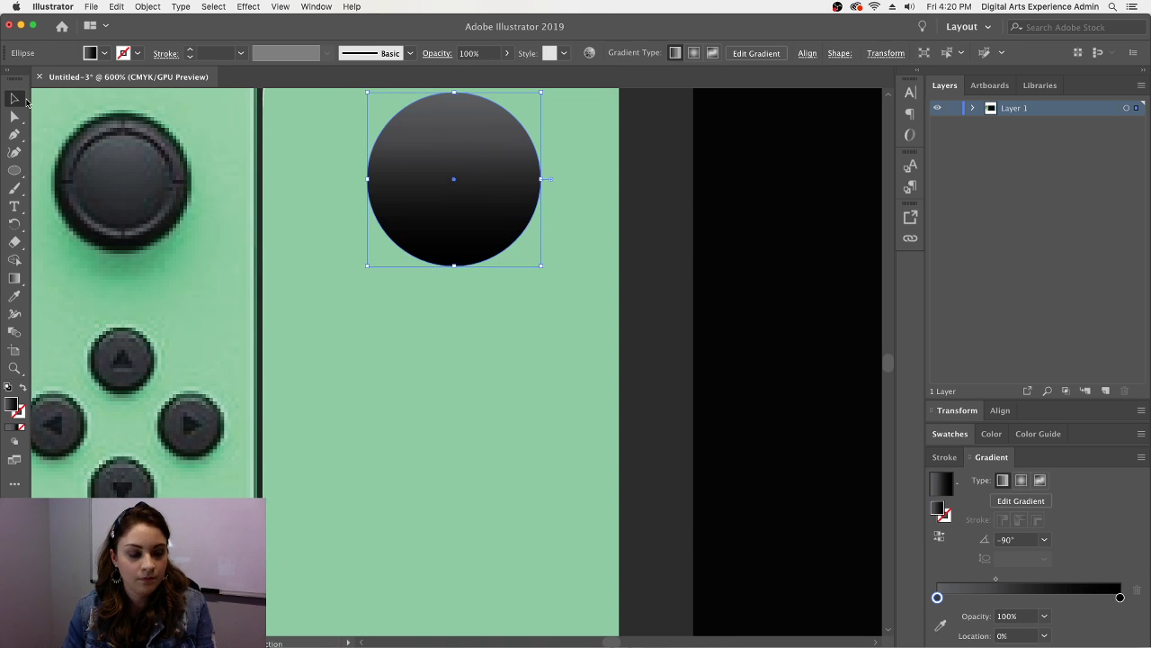
key(super+[)
key(super+[)
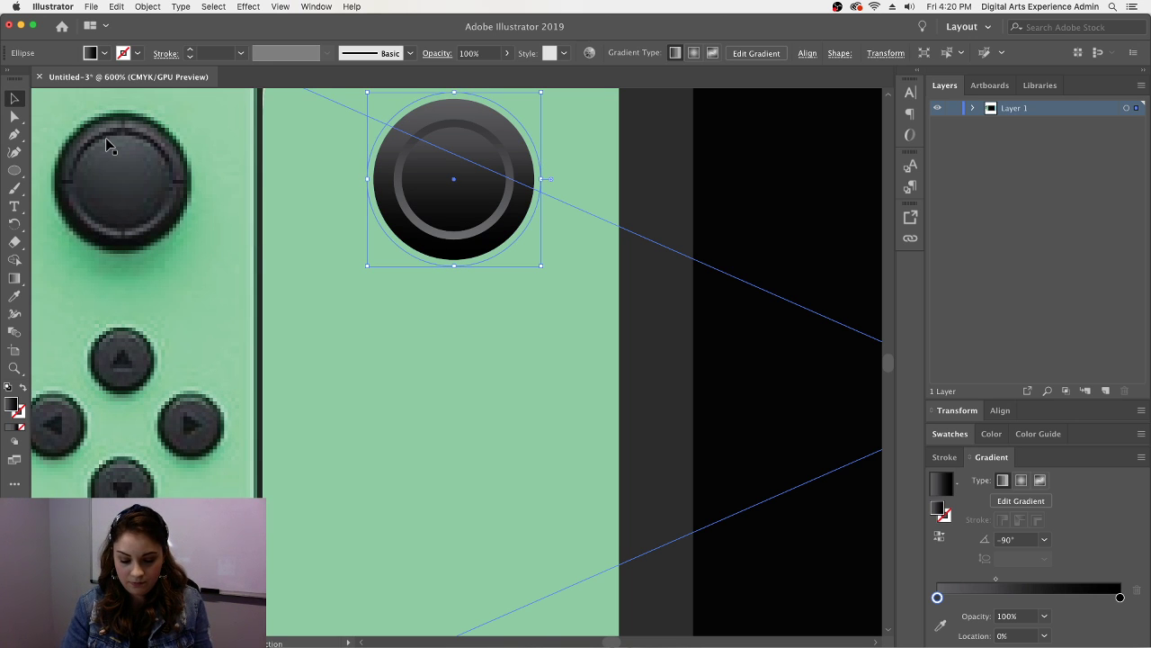
key(super+])
key(super+])
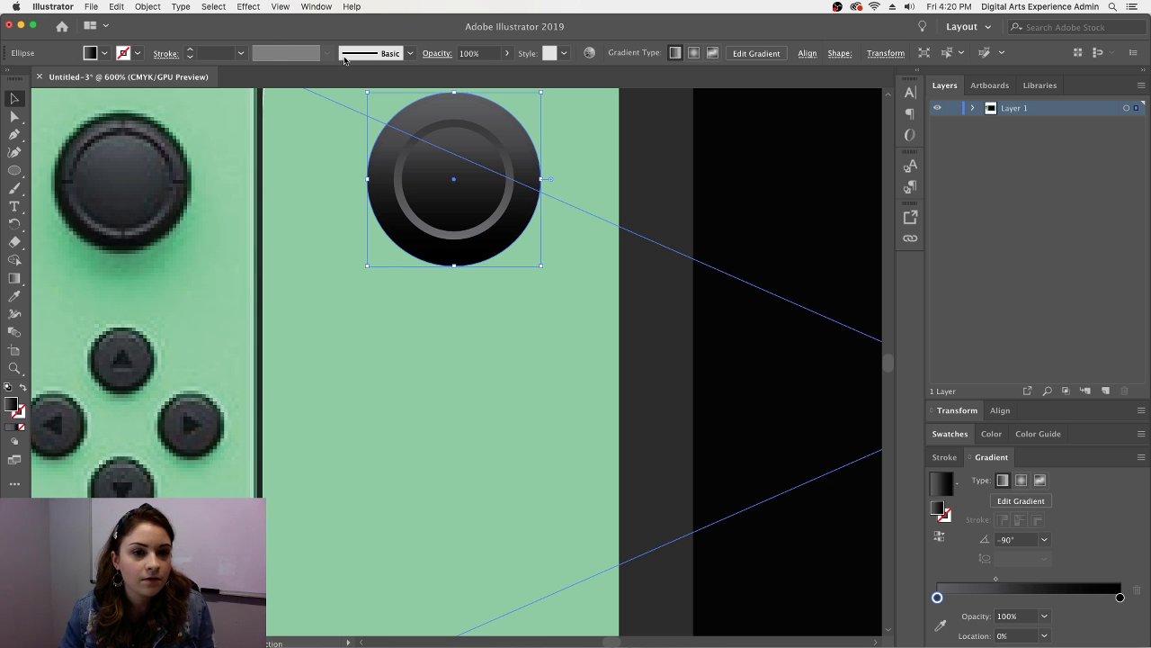
- Set the new larger circle's opacity to 40% and shift it slightly down as a shadow beneath the joystick
click(506, 53)
mouse_move(475, 72)
mouse_down()
mouse_move(462, 76)
mouse_move(477, 76)
mouse_up()
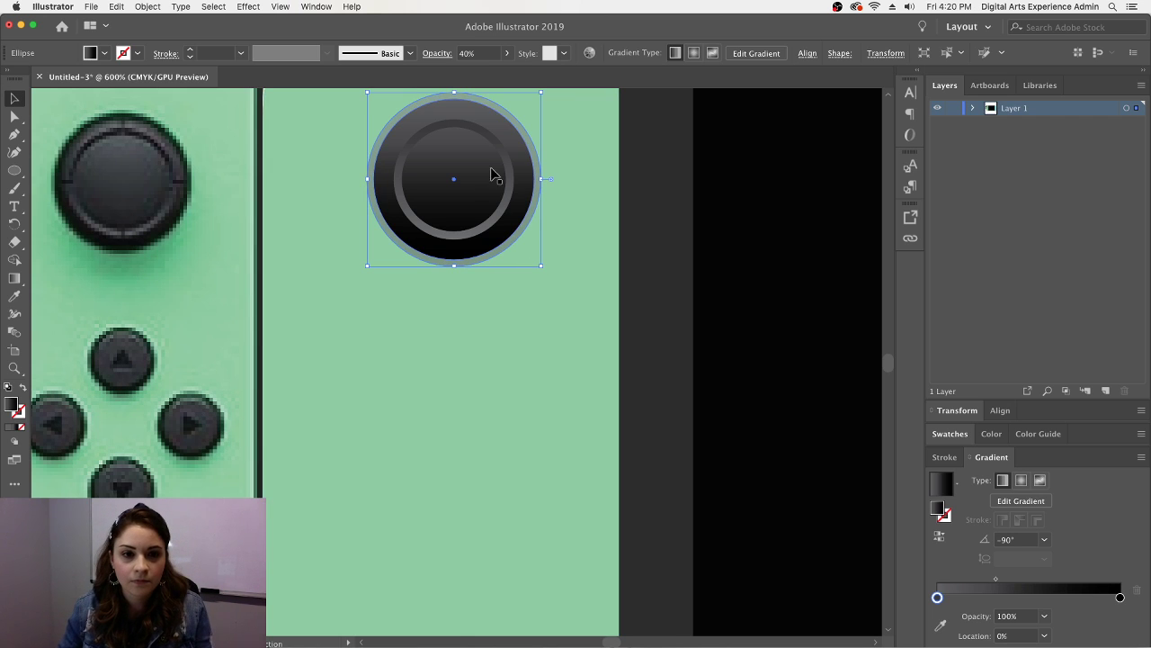
drag(468, 100, 470, 107)
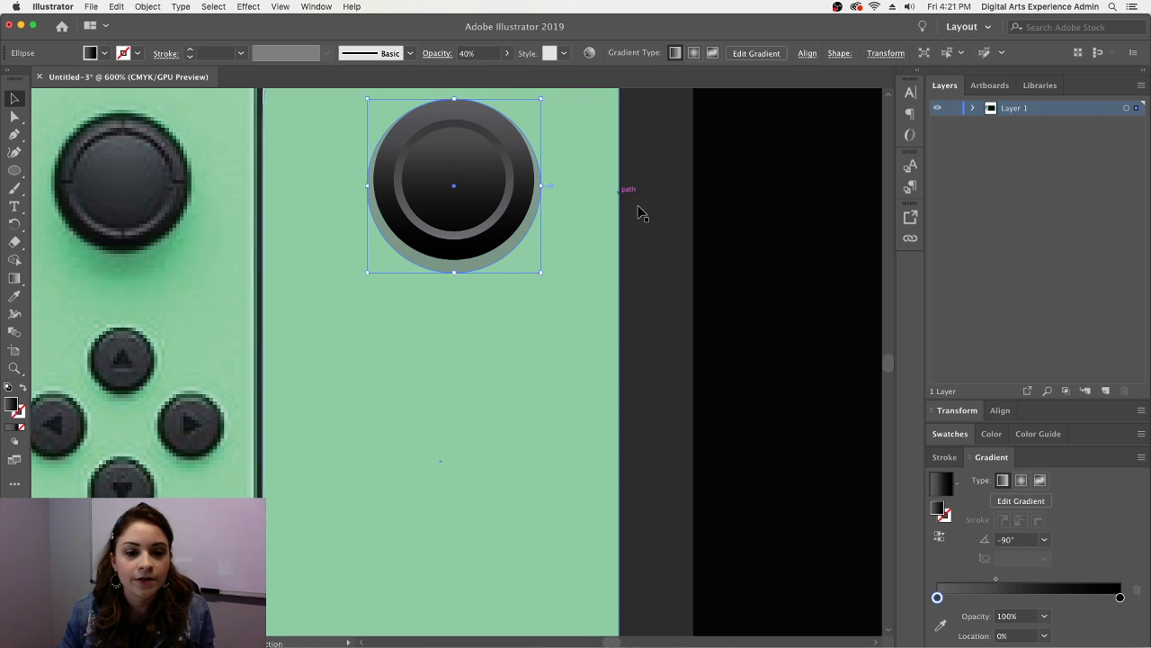
click(647, 216)
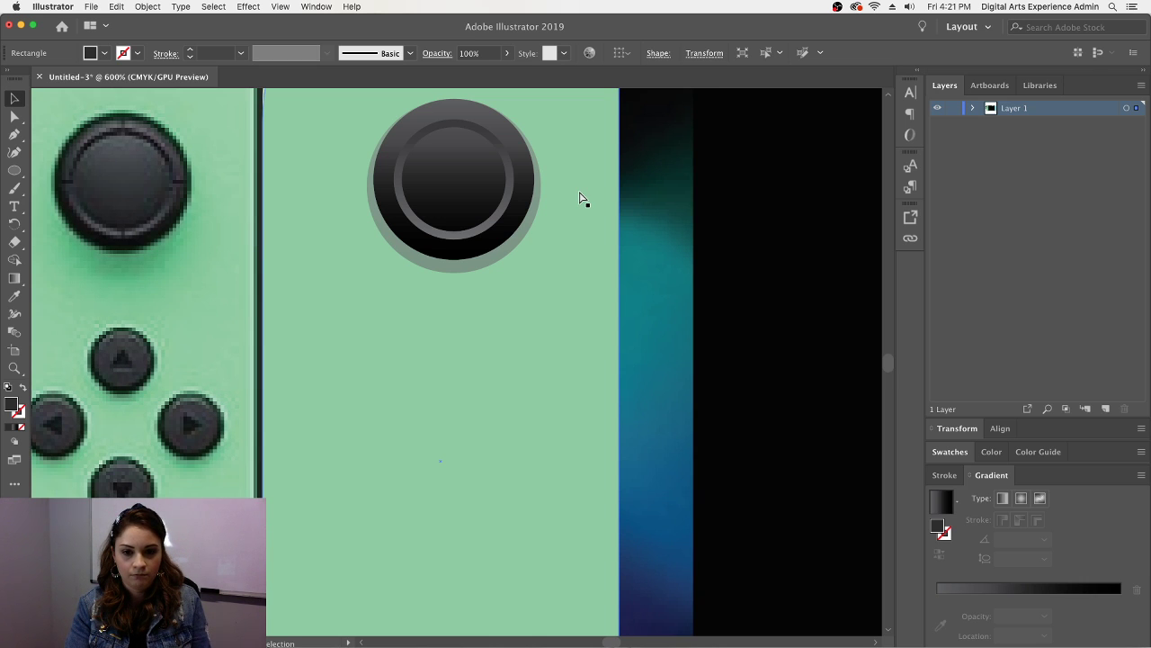
- Reposition the reference image so its entire left controller sits clear beside the drawn green controller
key(super+minus)
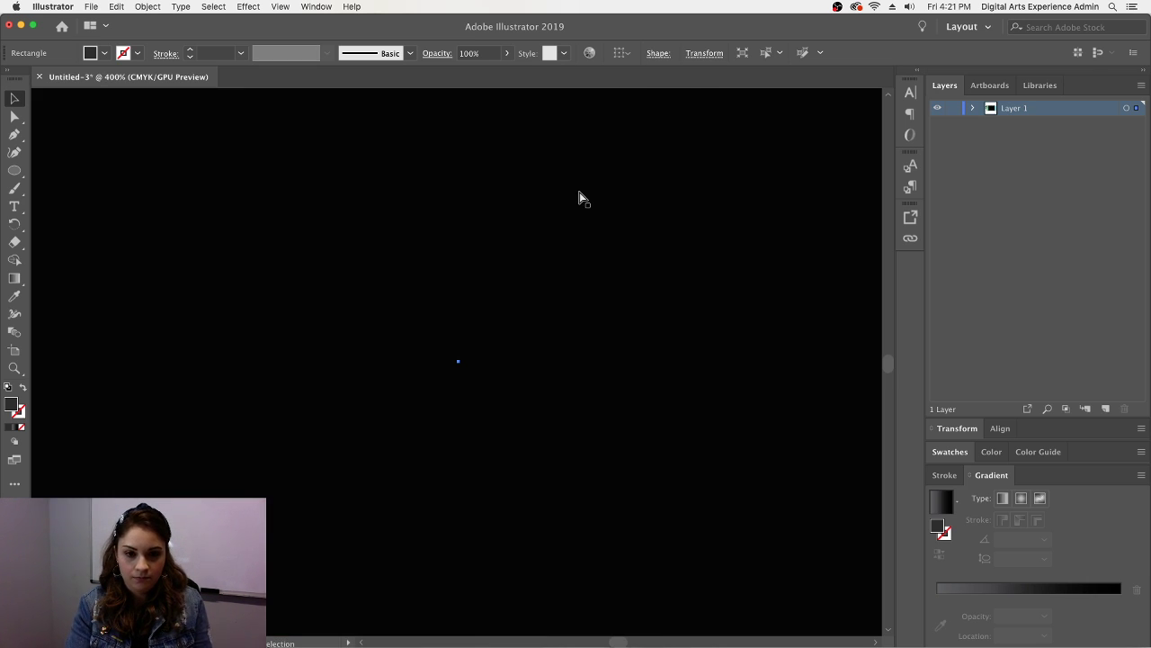
click(1042, 296)
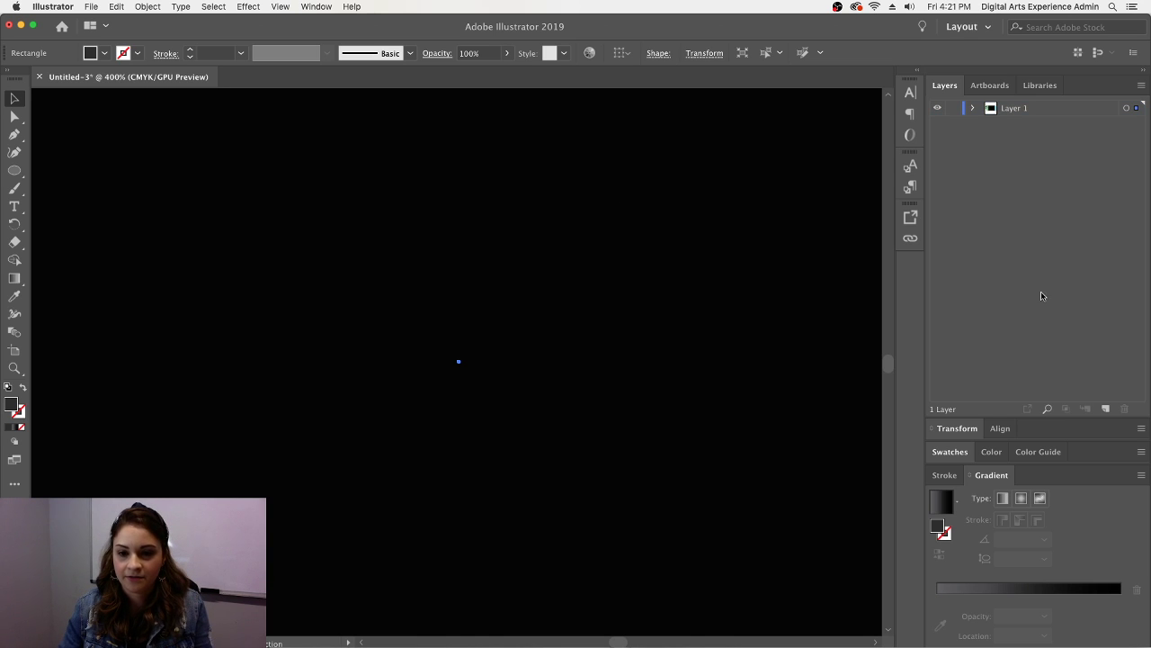
key(super+1)
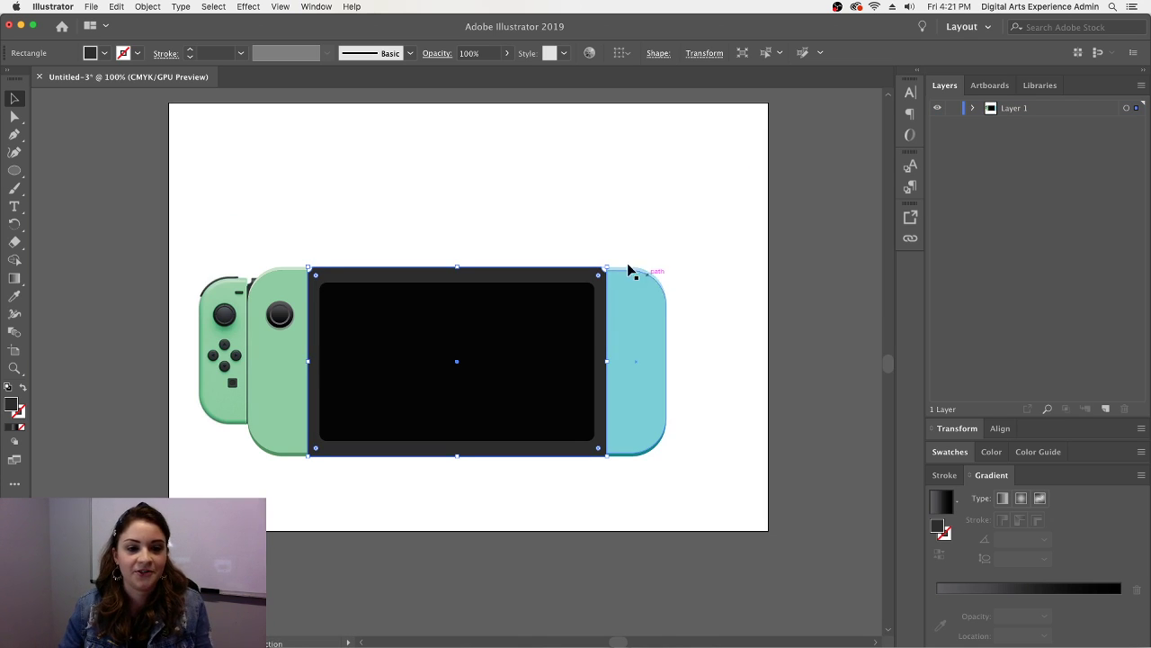
click(555, 213)
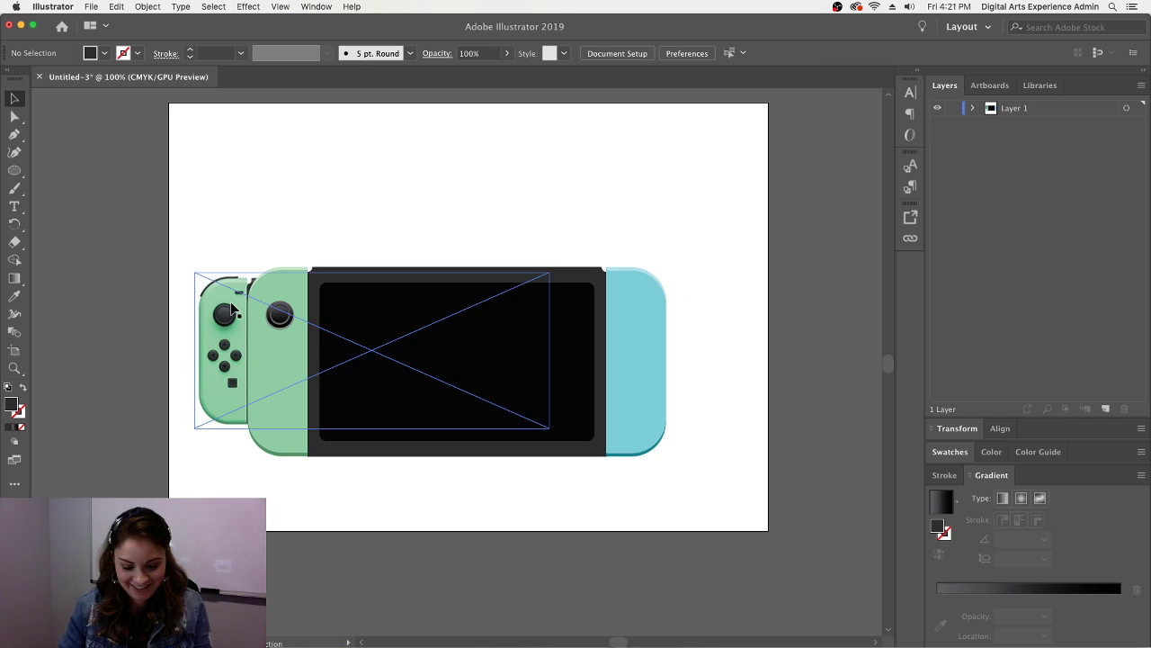
key(super+equal)
key(super+equal)
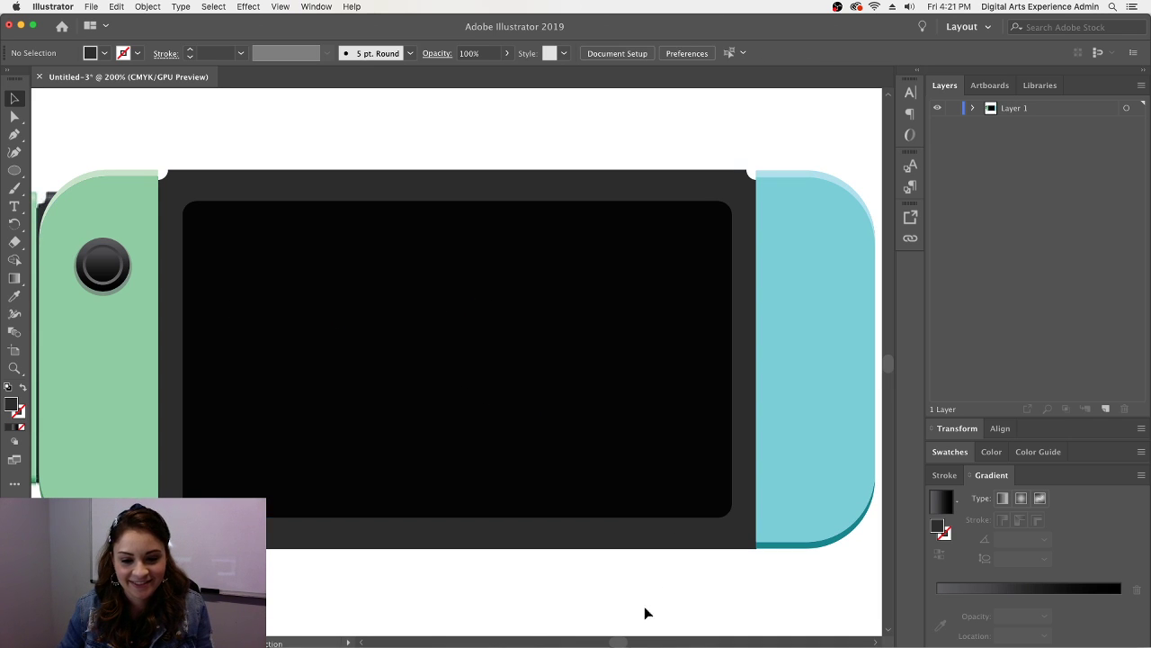
scroll(558, 530, left, 10)
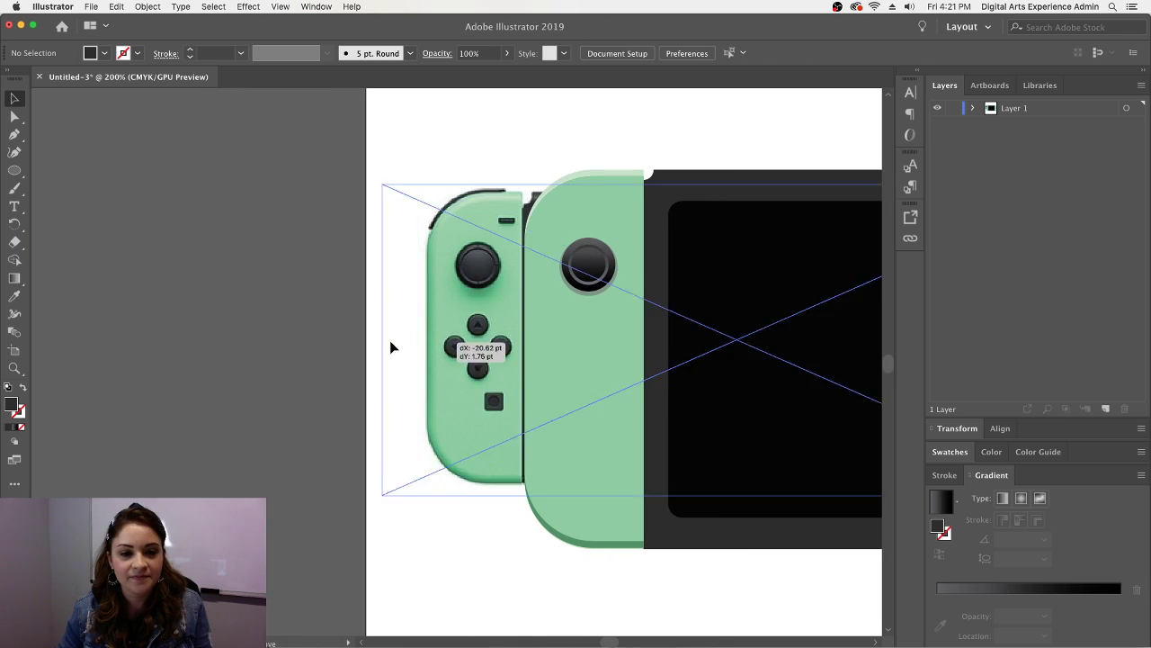
key(super+z)
key(super+z)
key(super+z)
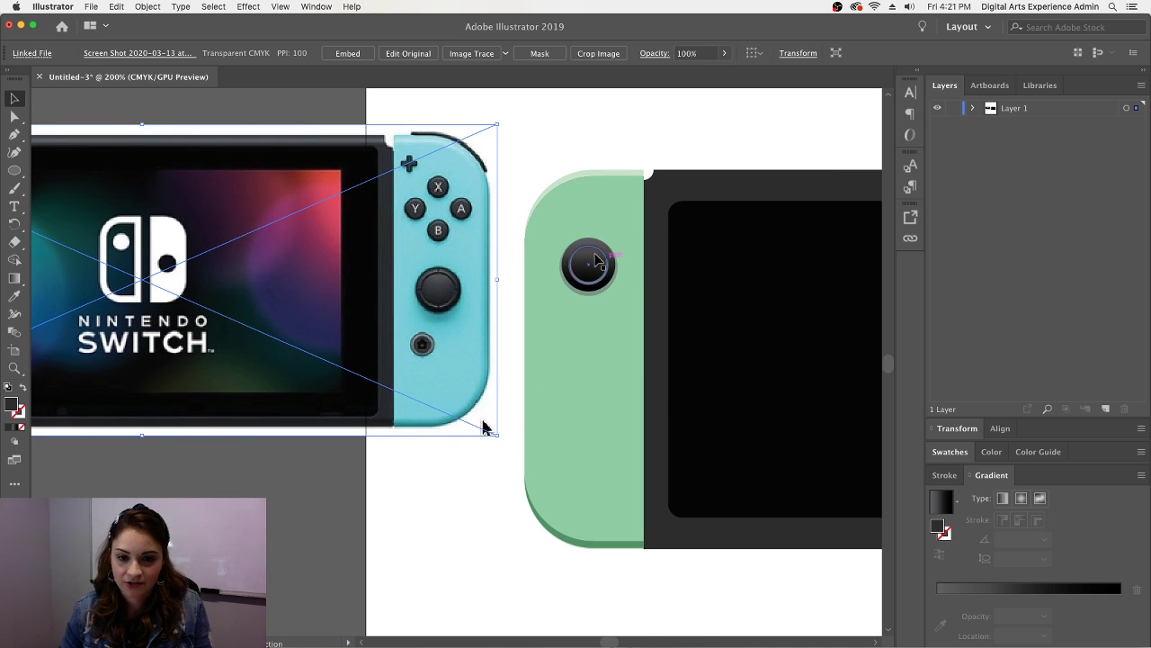
mouse_move(144, 314)
mouse_down()
mouse_move(737, 352)
mouse_move(737, 375)
mouse_up()
click(499, 154)
- Draw a small dark grey rectangle above the joystick on the green controller as the minus button
key(super+equal)
key(super+equal)
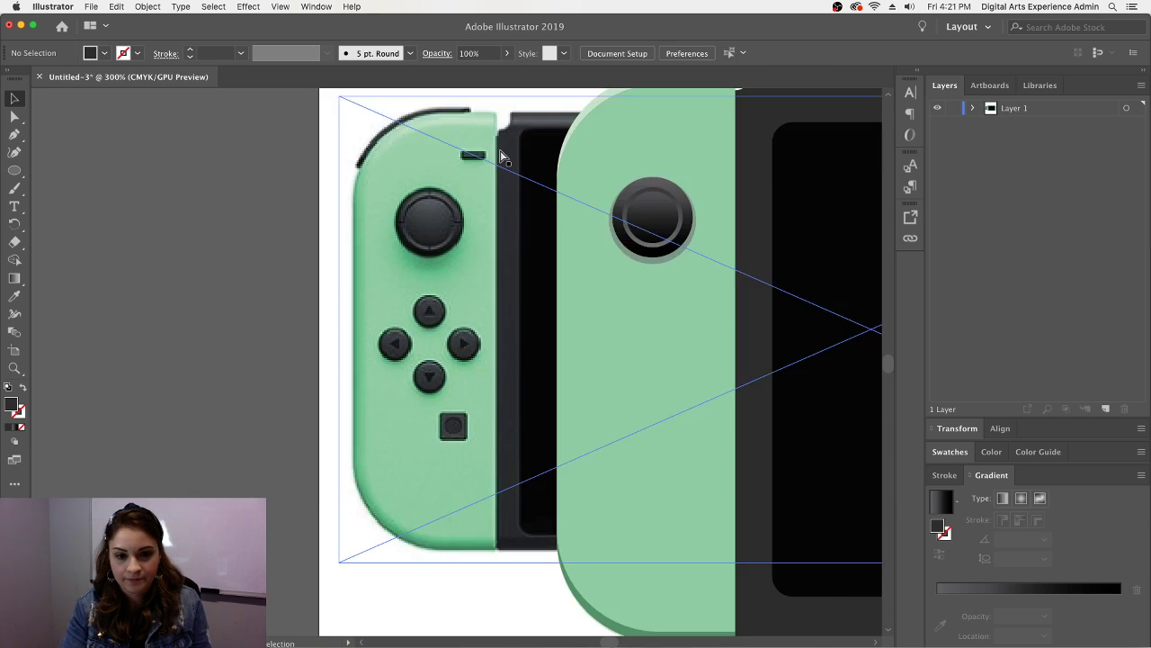
scroll(660, 369, up, 4)
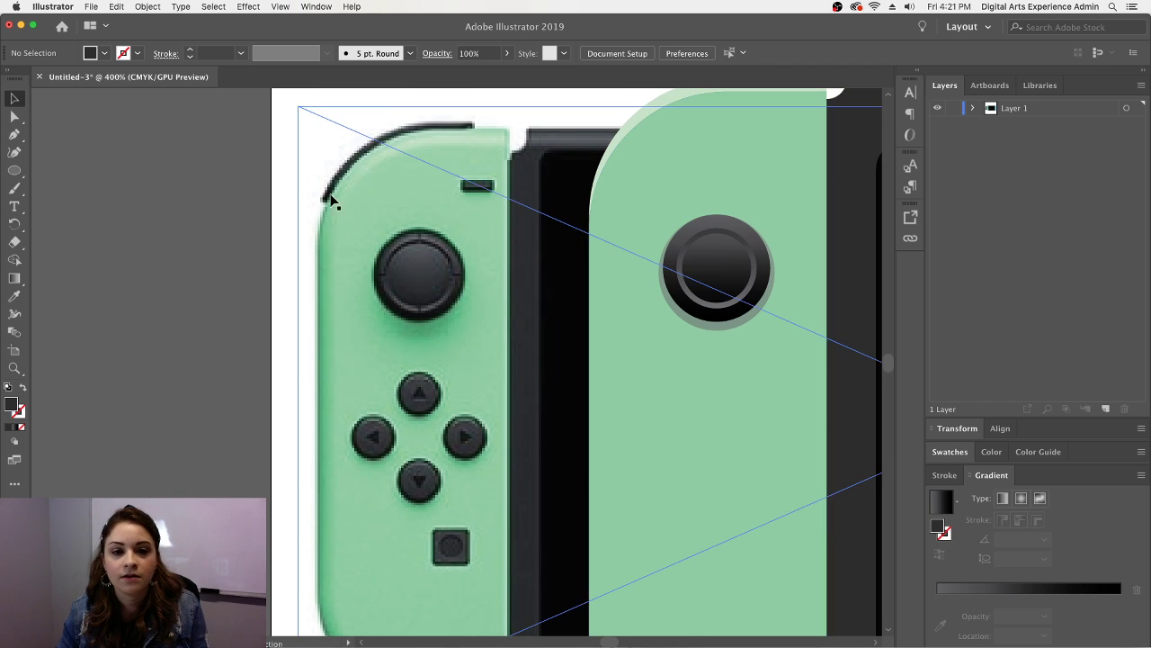
click(9, 172)
drag(7, 174, 49, 170)
drag(742, 150, 791, 161)
click(15, 98)
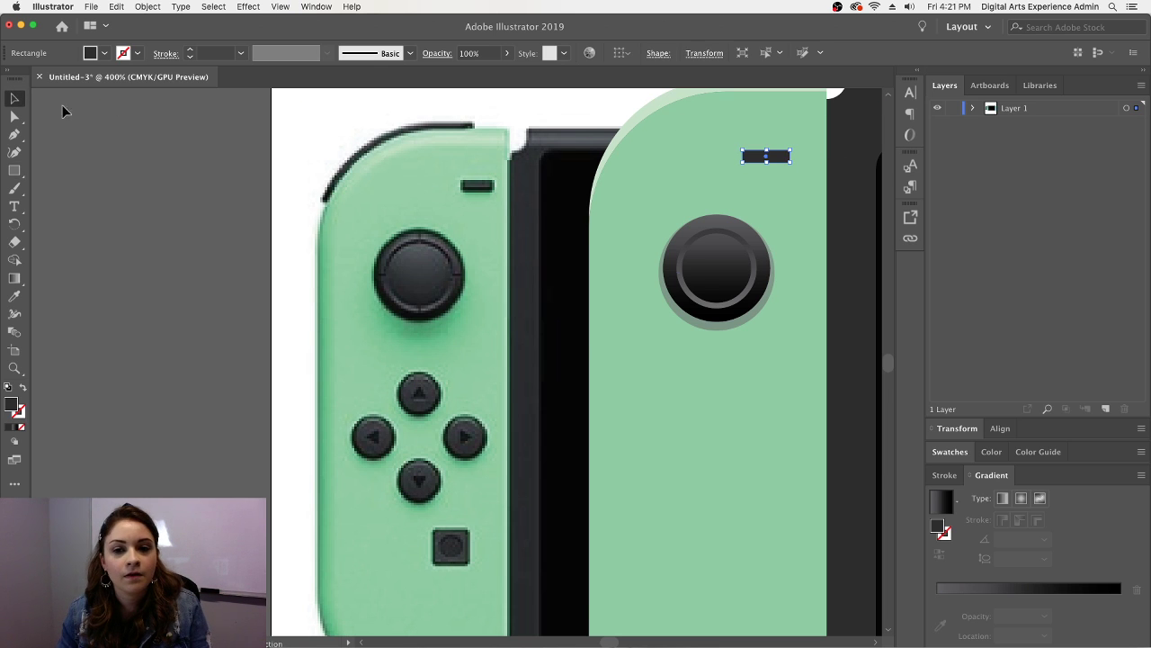
- Round all four corners of the minus button rectangle equally to 1 pt
click(683, 189)
key(super+equal)
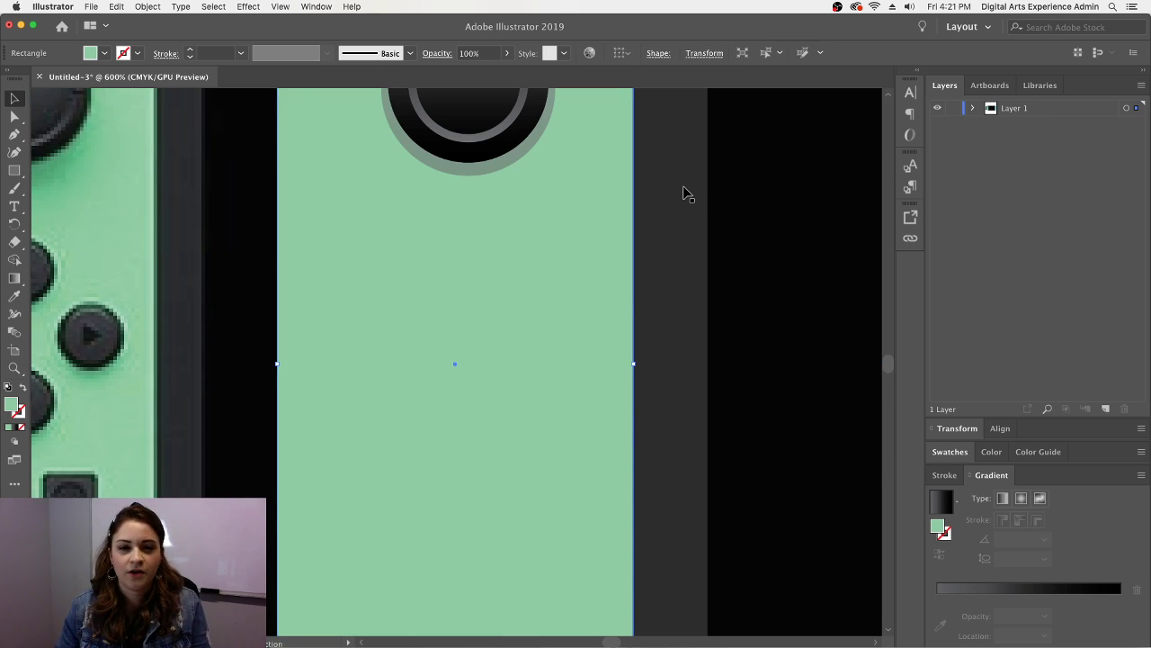
scroll(799, 339, up, 2)
scroll(803, 347, up, 3)
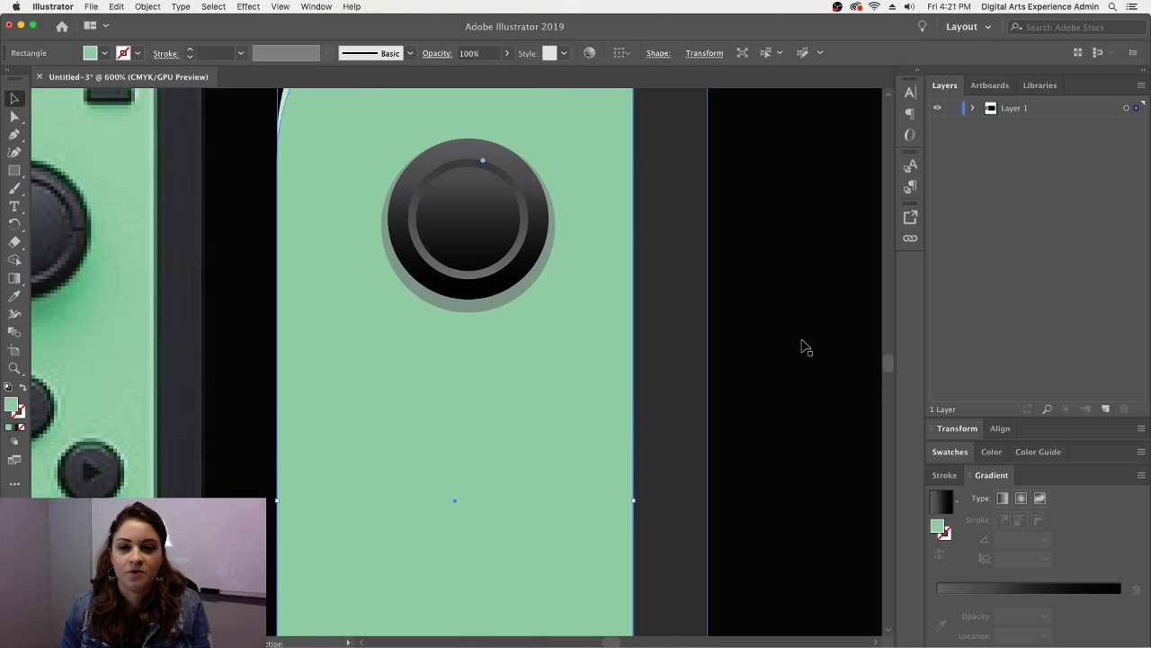
scroll(720, 333, up, 2)
click(541, 175)
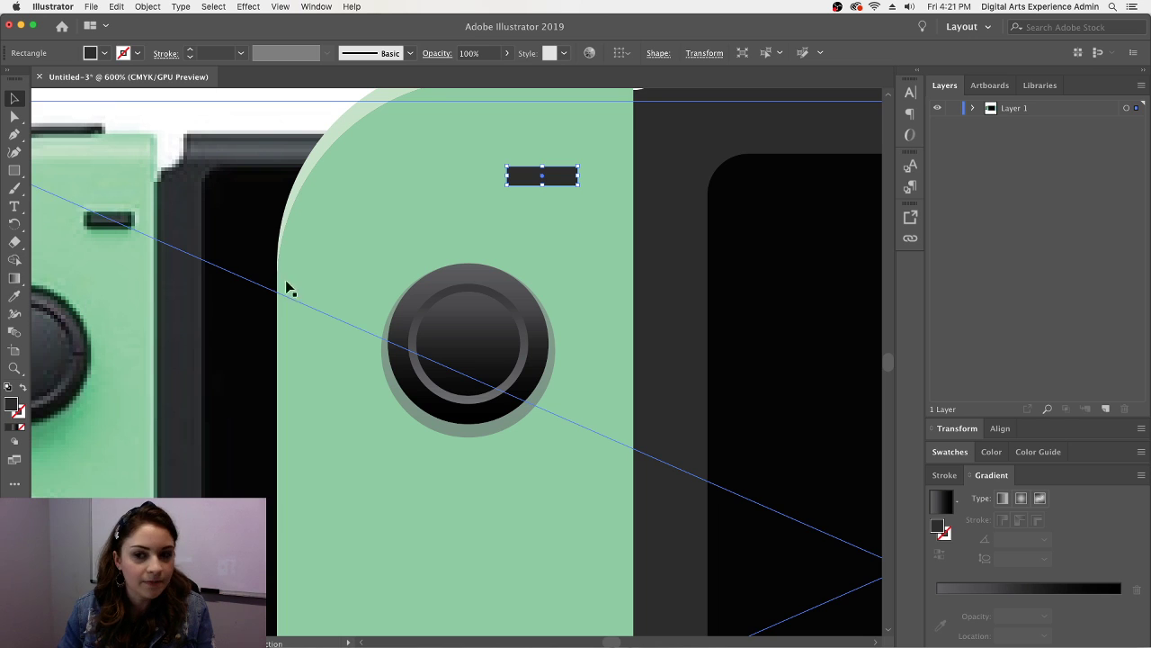
click(960, 431)
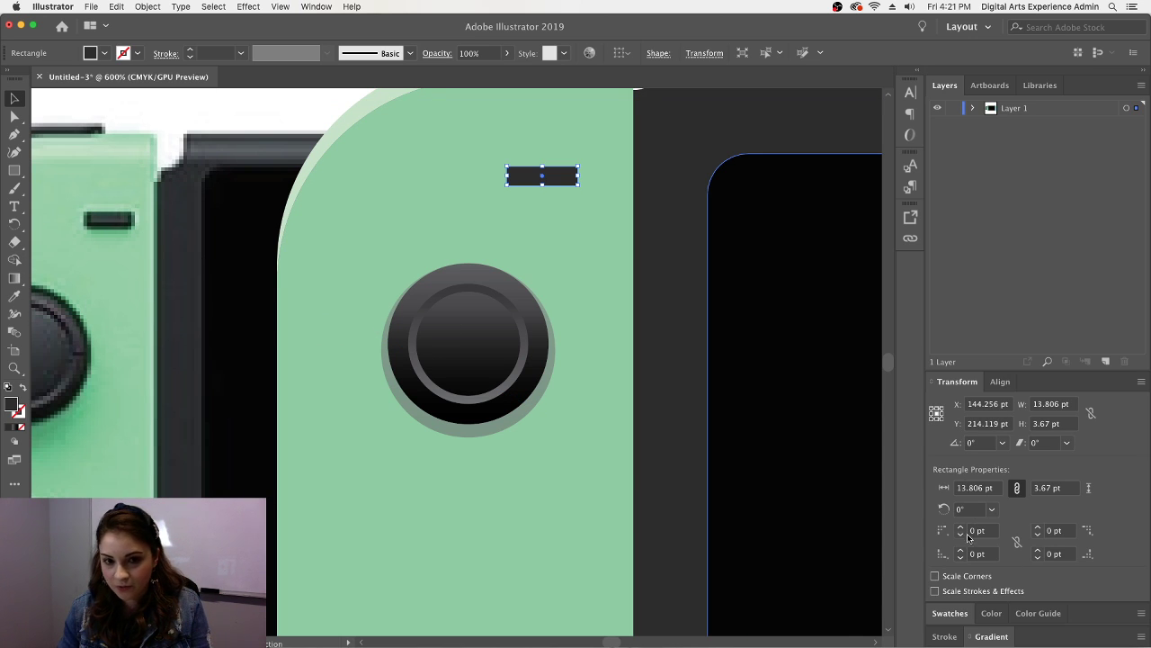
click(1016, 542)
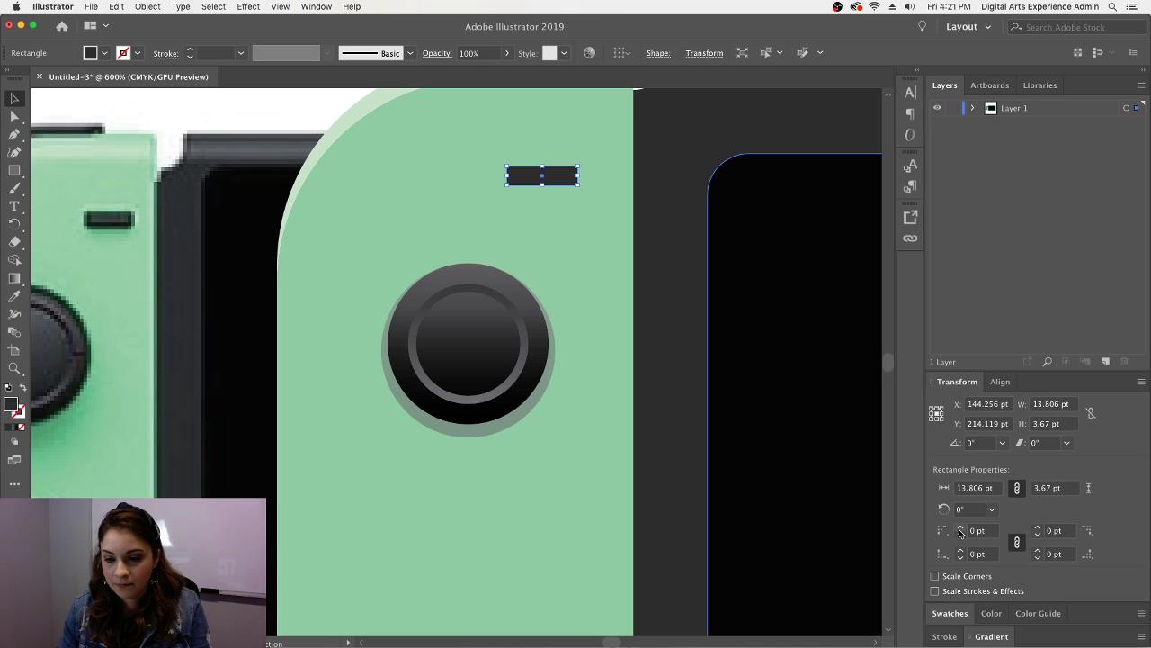
click(960, 530)
- Move the minus button slightly closer to the green controller's inner edge
click(737, 431)
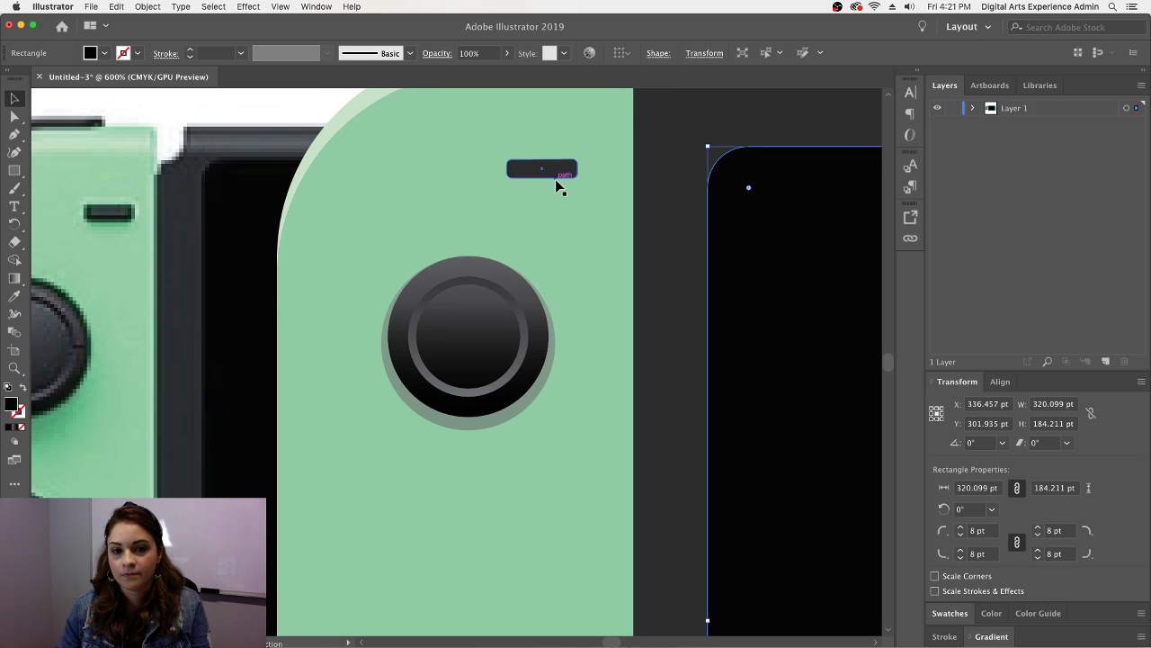
scroll(555, 179, up, 2)
drag(558, 197, 581, 191)
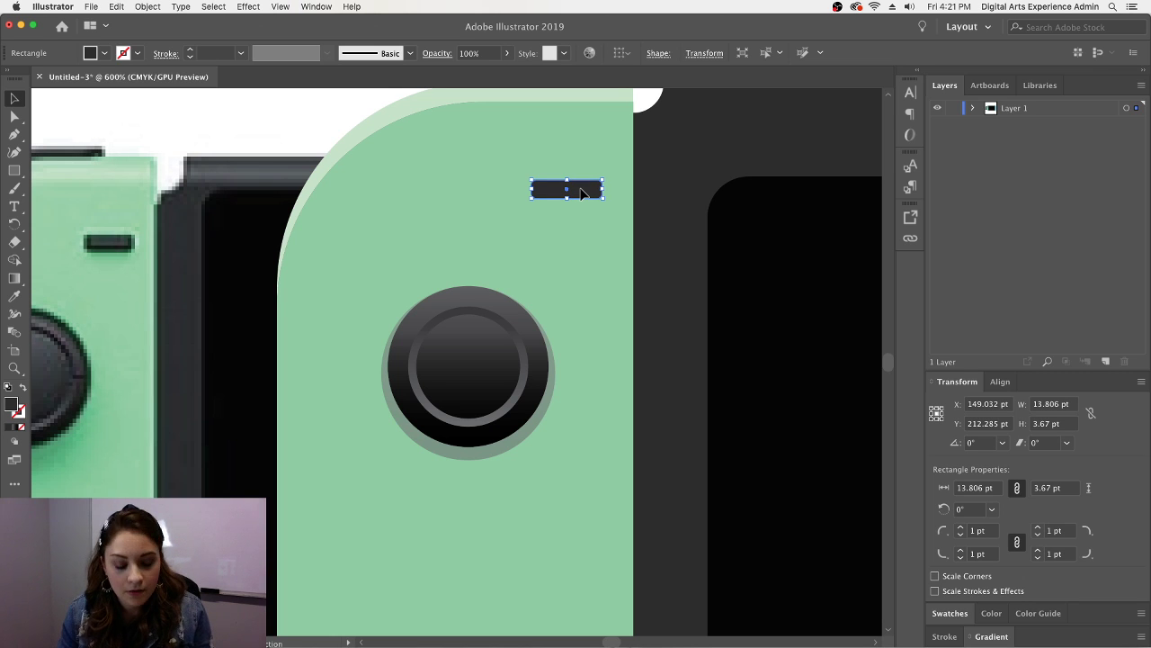
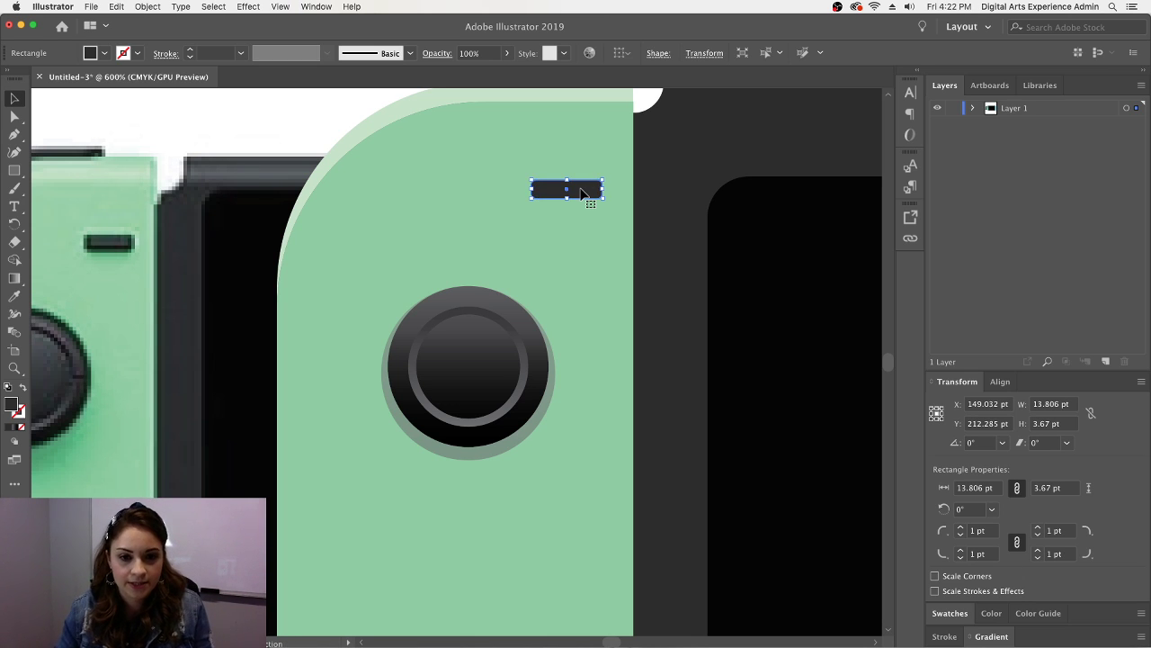
- Duplicate the minus button slightly downward, fill the copy with black 000000 and arrange it behind the original as a lower edge
alt+drag(581, 187, 580, 191)
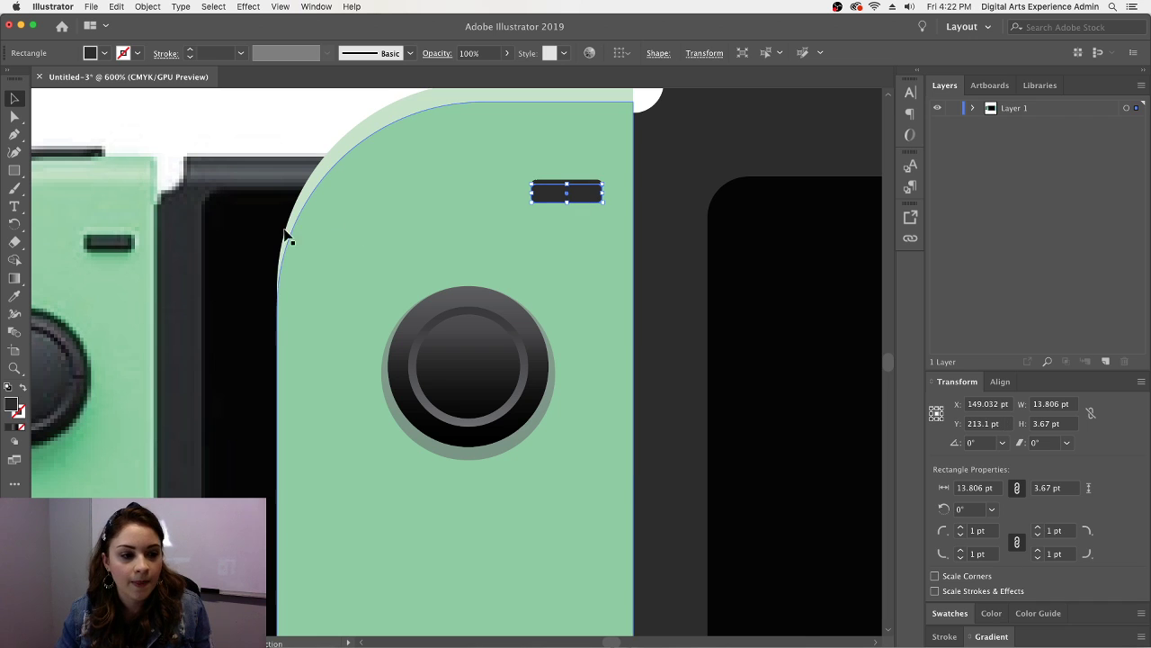
double_click(12, 405)
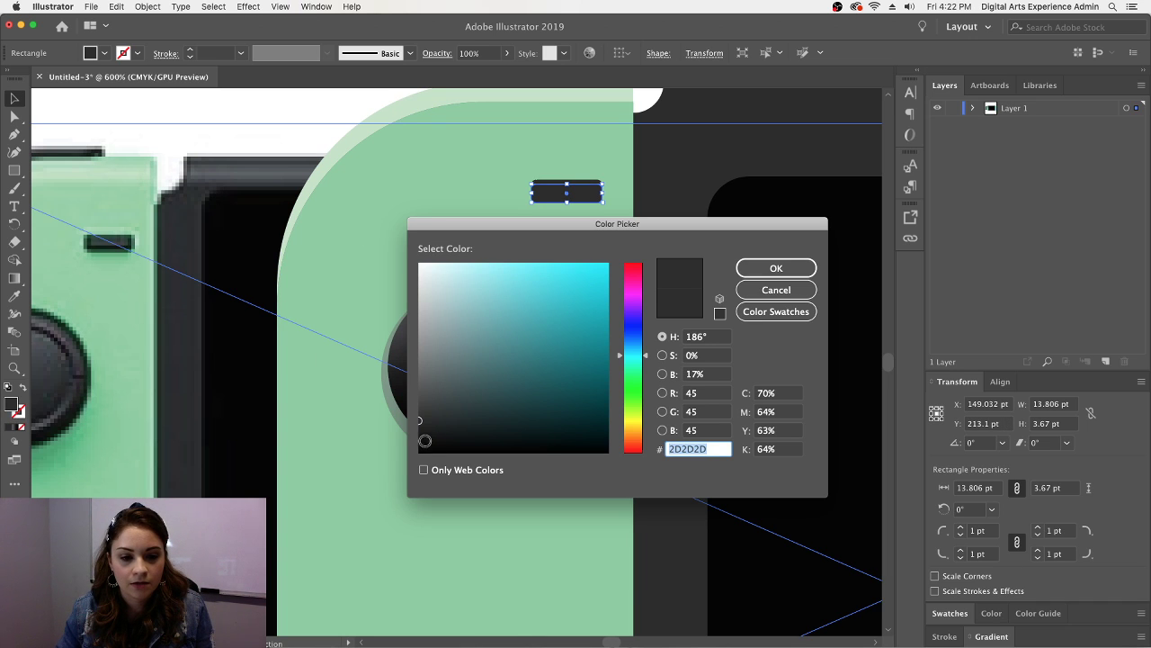
text(000000)
click(776, 268)
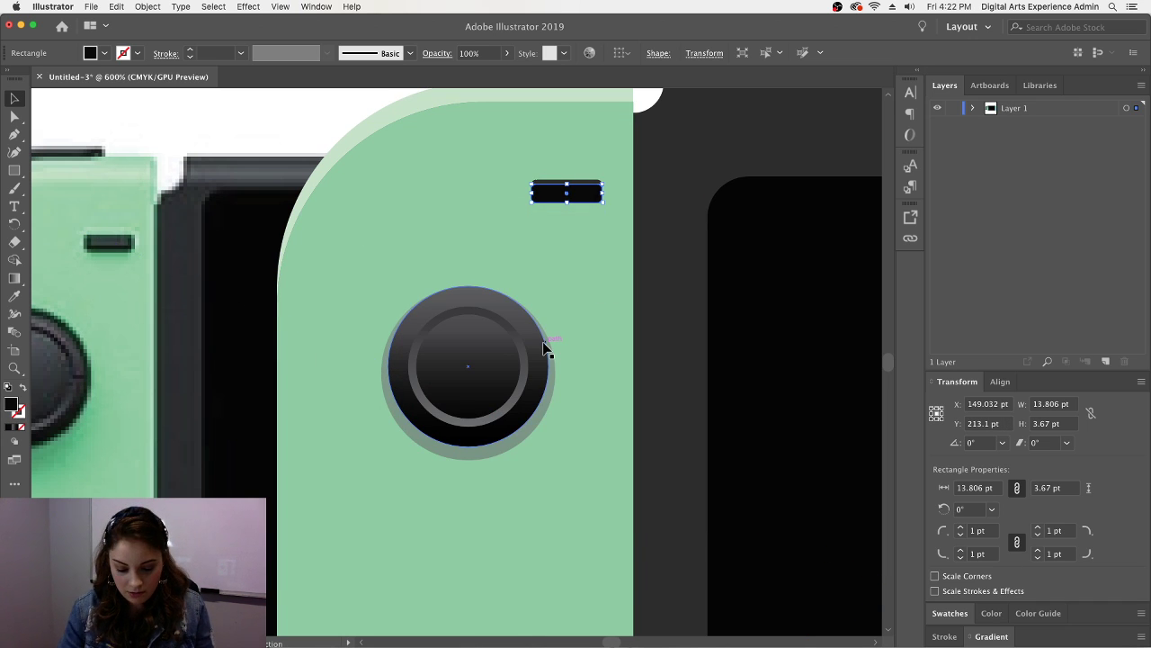
click(658, 317)
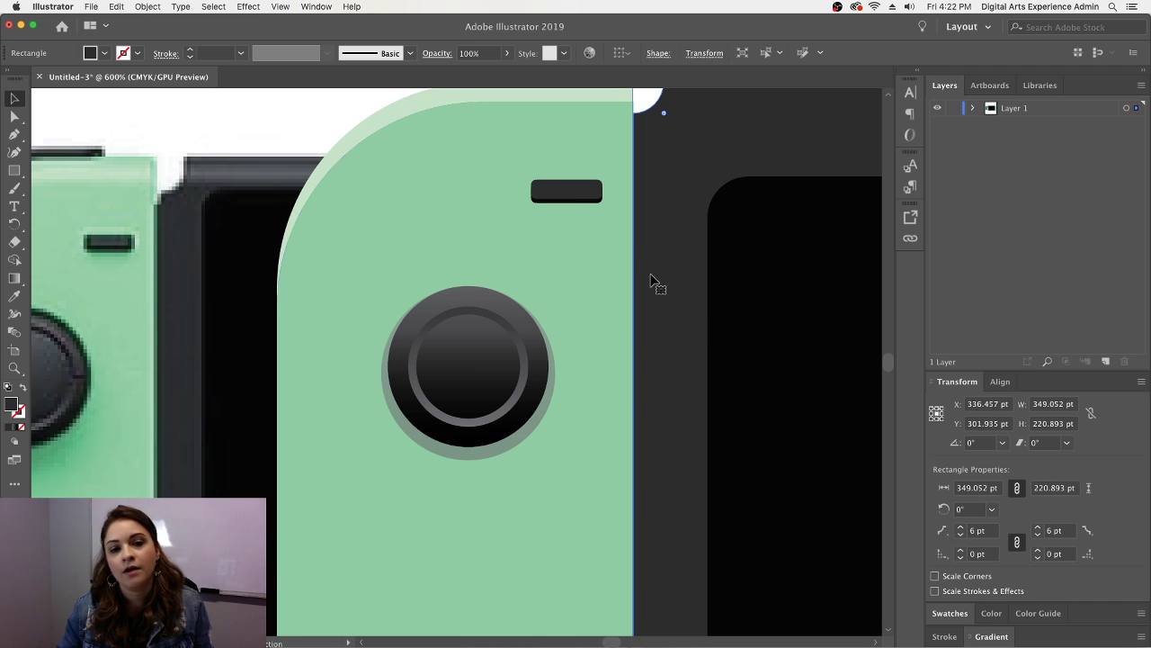
- Duplicate the minus button slightly upward, fill the copy with a lighter grey and arrange it behind the original as a top highlight
click(593, 196)
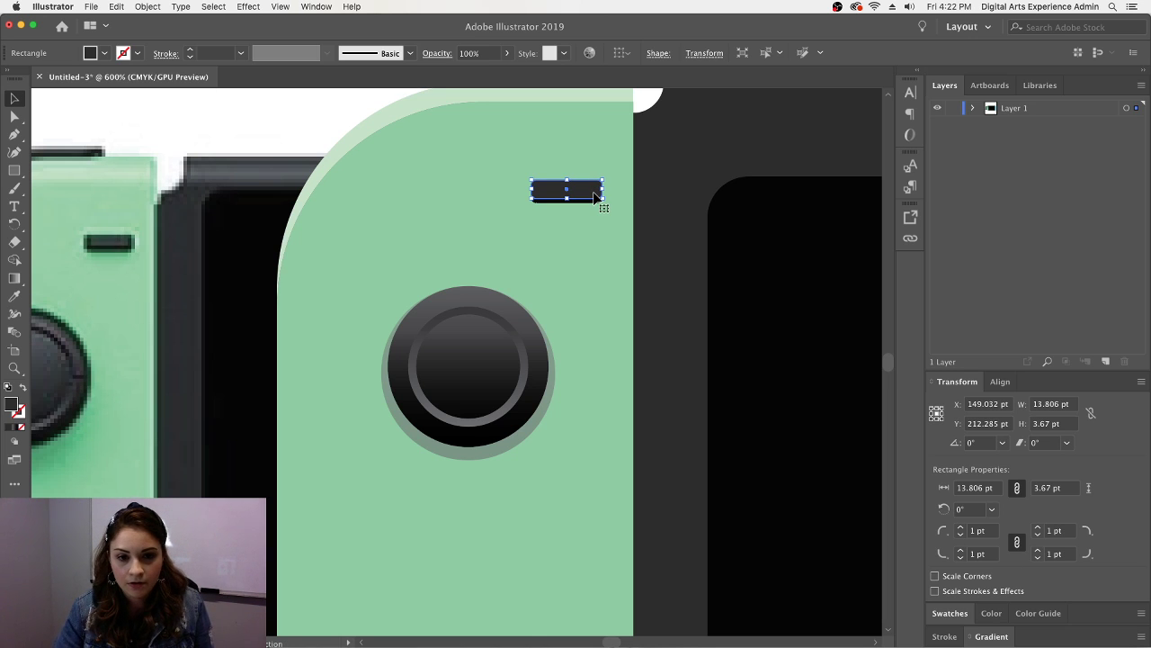
drag(593, 196, 594, 190)
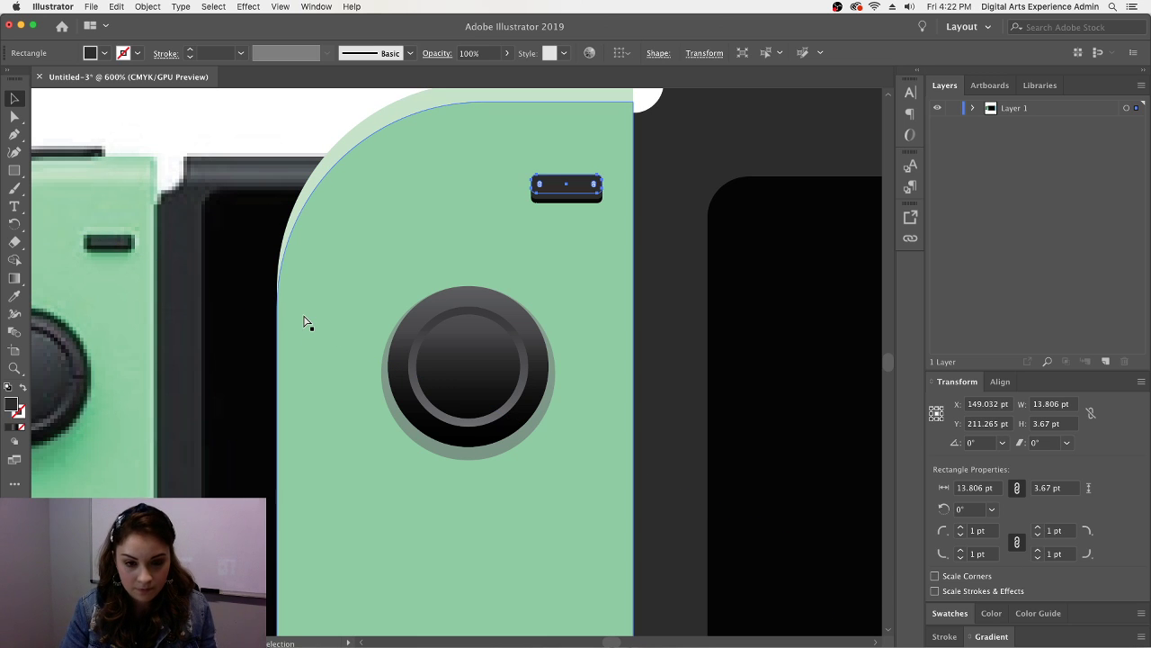
double_click(11, 405)
drag(425, 347, 418, 374)
click(777, 269)
click(606, 264)
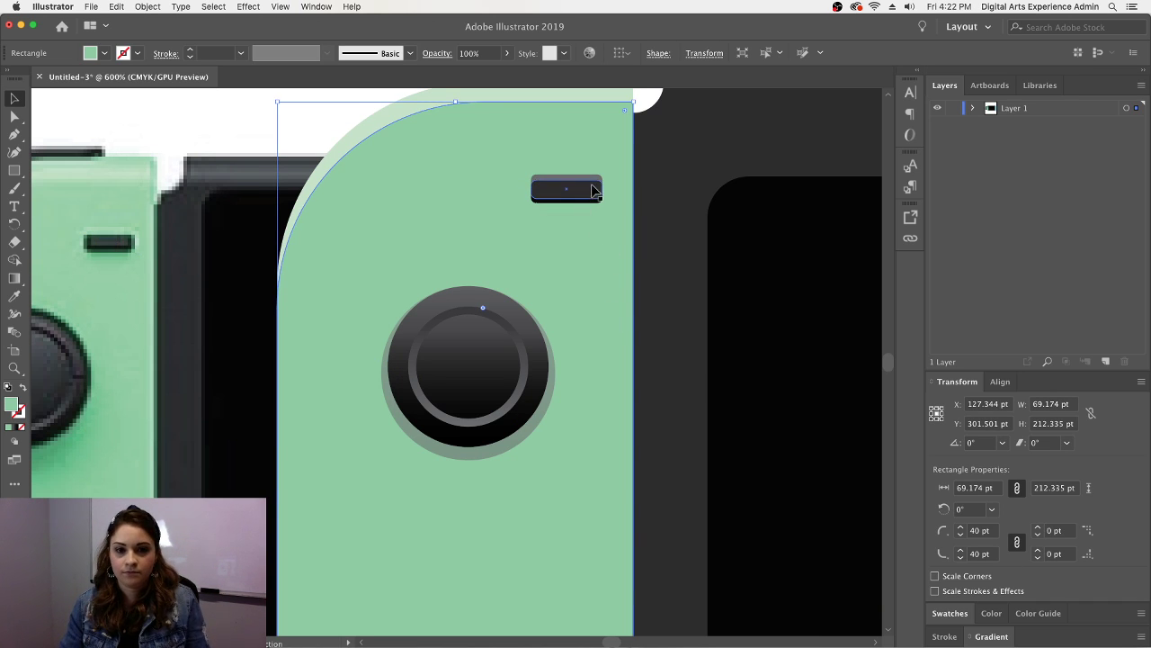
key(super+[)
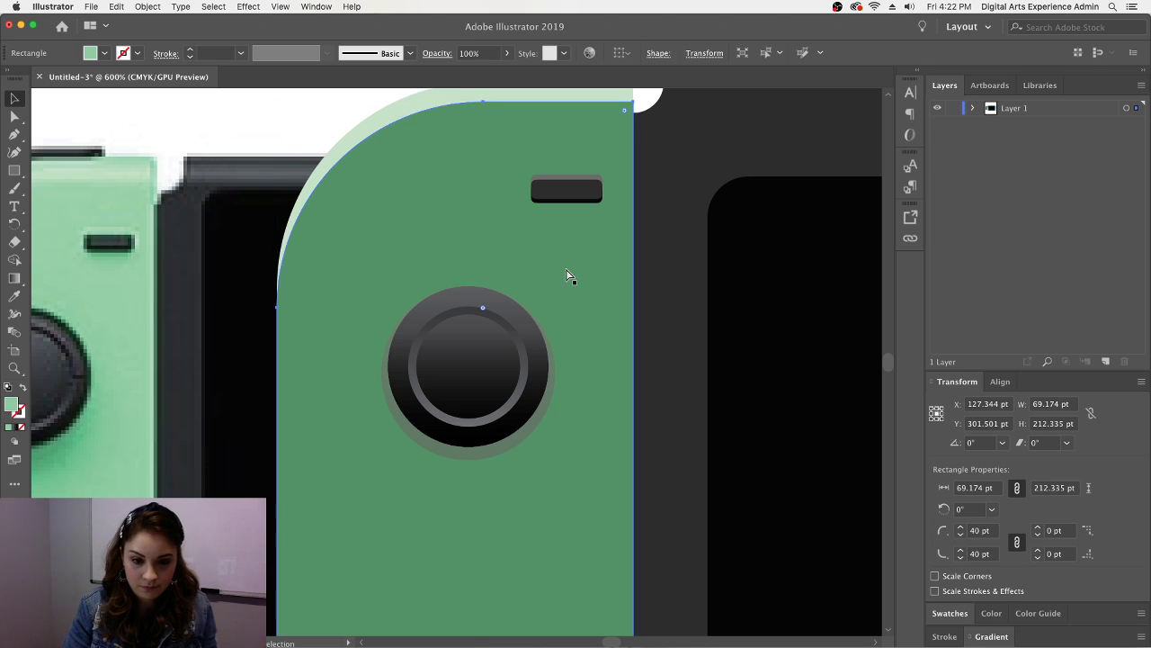
key(super+bracketright)
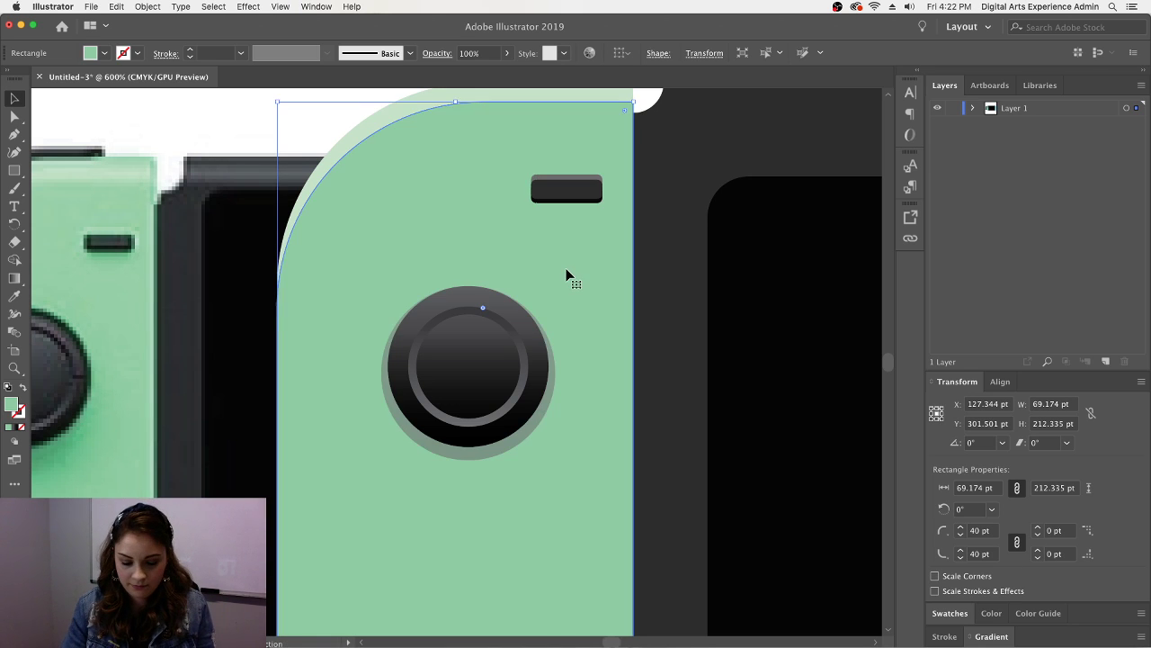
- Draw a circle about 11 pt in diameter on the green controller below the joystick and fill it with dark grey 282828
key(super+minus)
key(super+minus)
scroll(612, 323, up, 1)
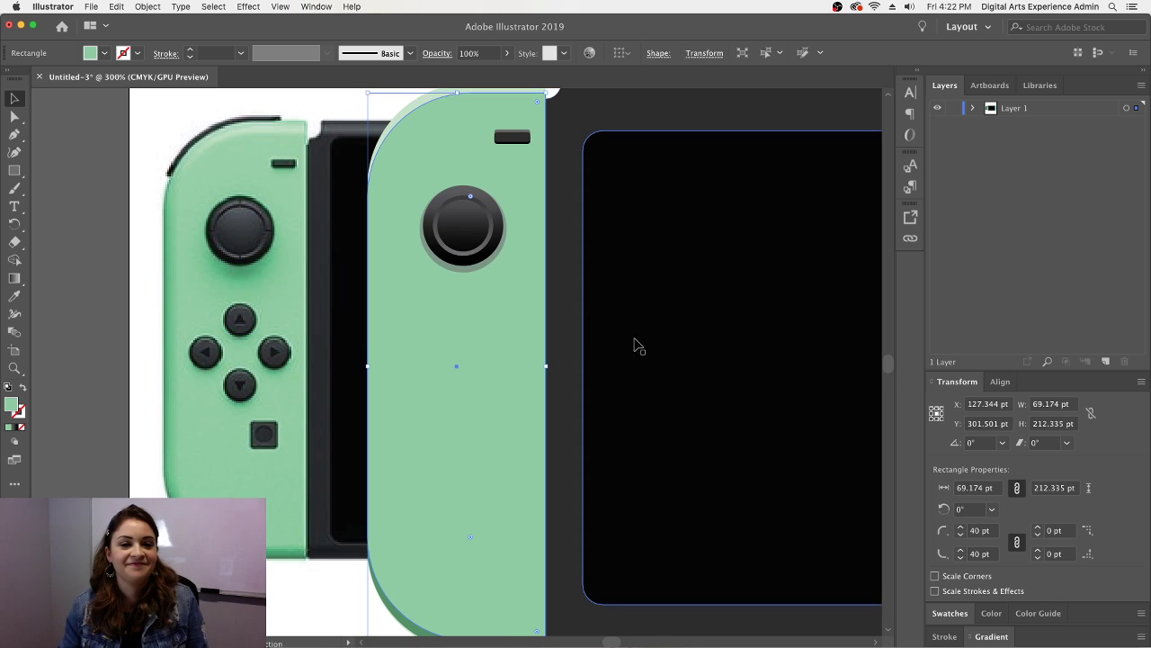
scroll(646, 349, down, 1)
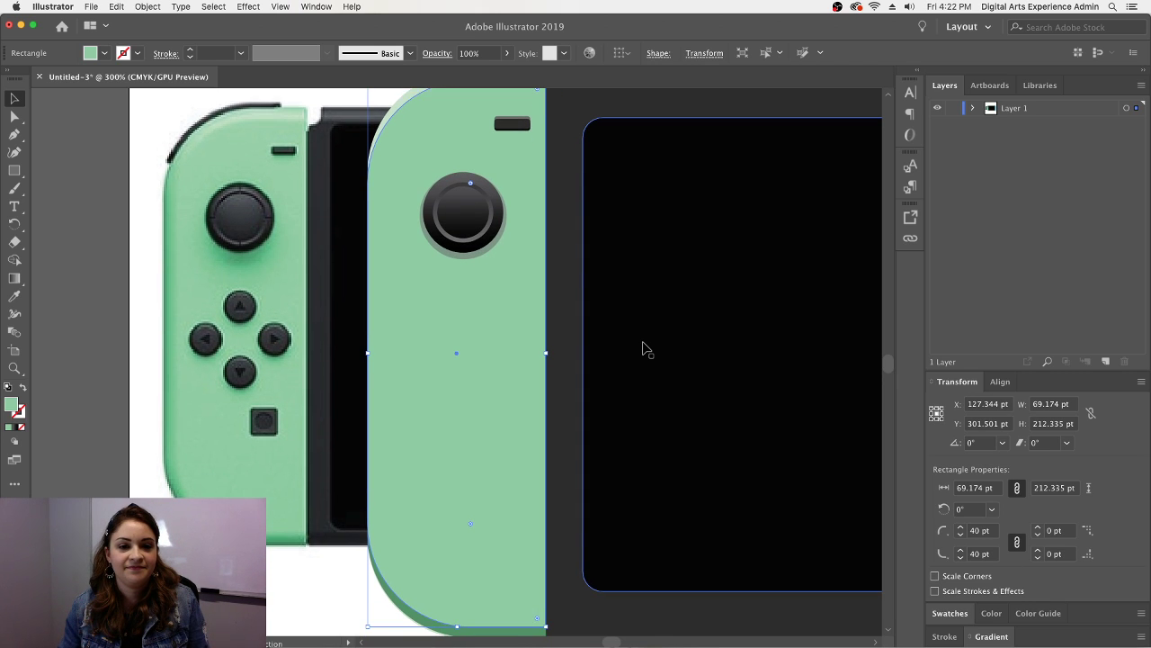
scroll(646, 349, down, 4)
scroll(646, 349, up, 5)
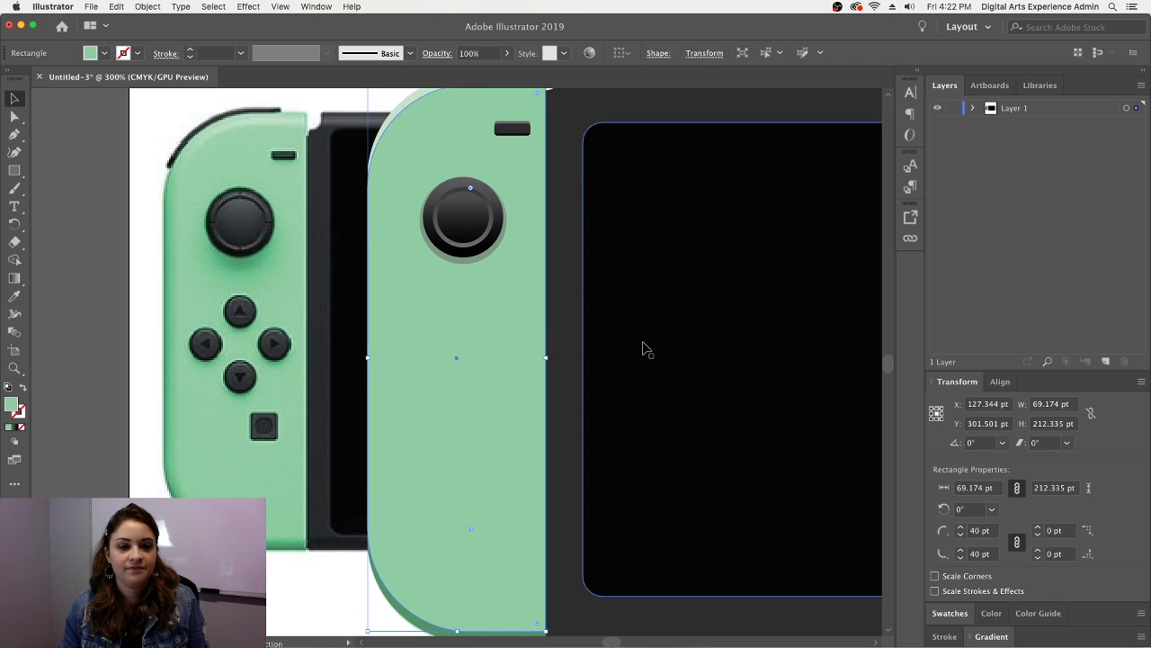
scroll(643, 349, down, 1)
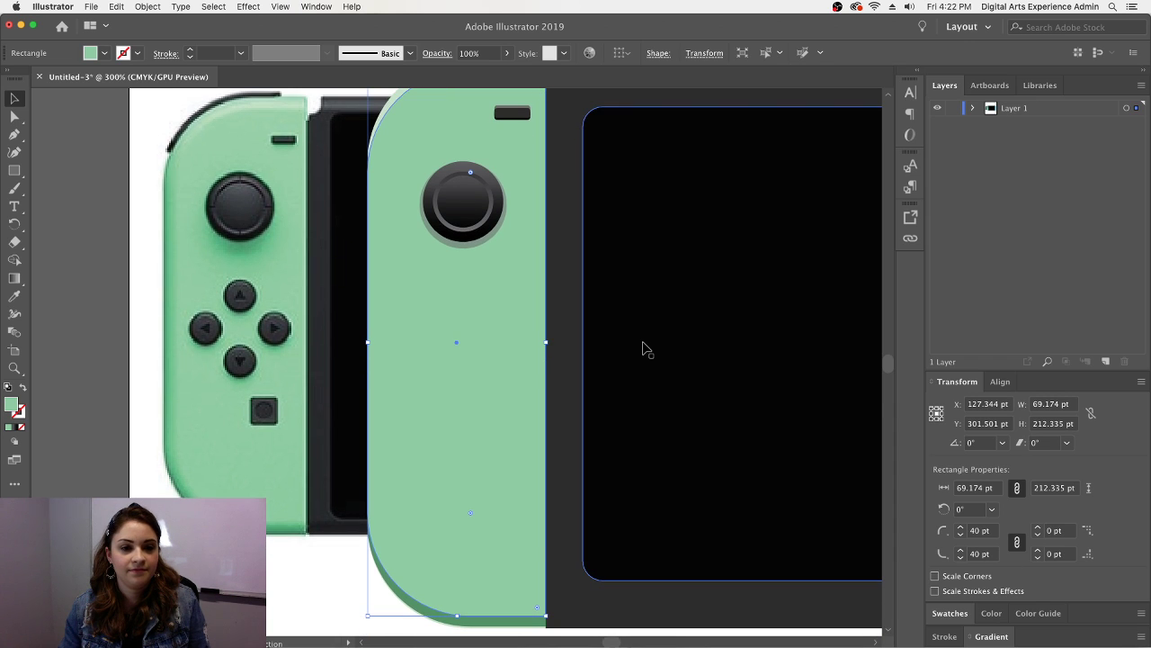
key(super+equal)
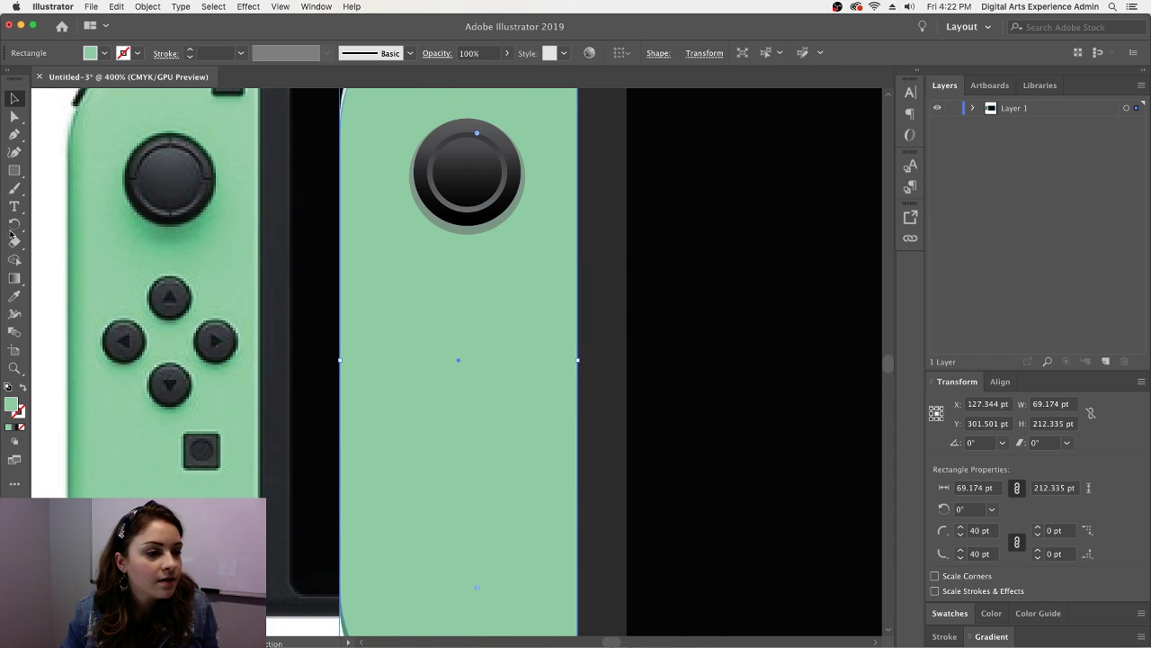
drag(13, 170, 72, 188)
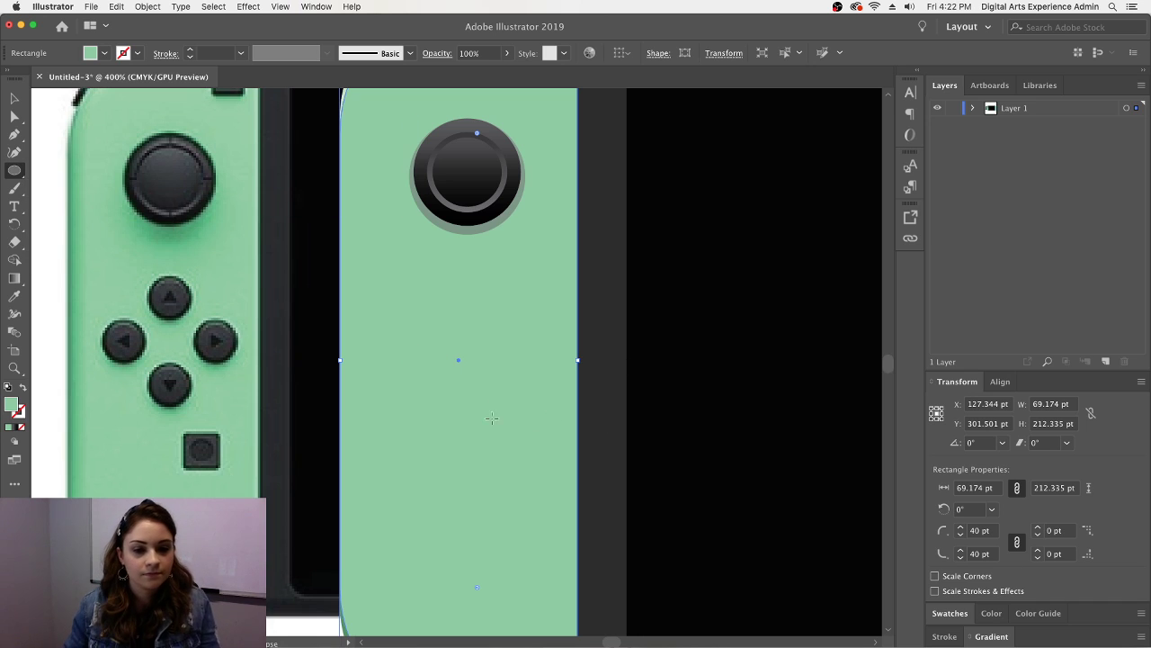
mouse_move(459, 389)
mouse_down()
mouse_move(496, 428)
mouse_move(403, 420)
mouse_up()
double_click(12, 407)
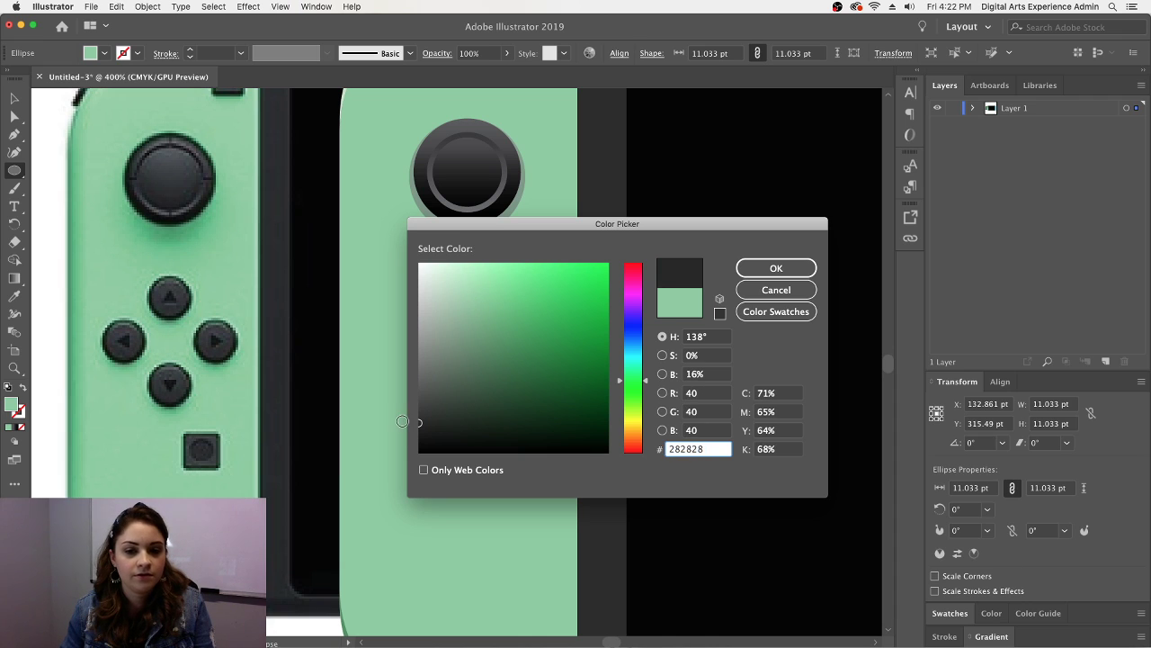
click(748, 276)
- Centre the dark circle below the joystick and duplicate it three times to form a diamond of four direction buttons
key(v)
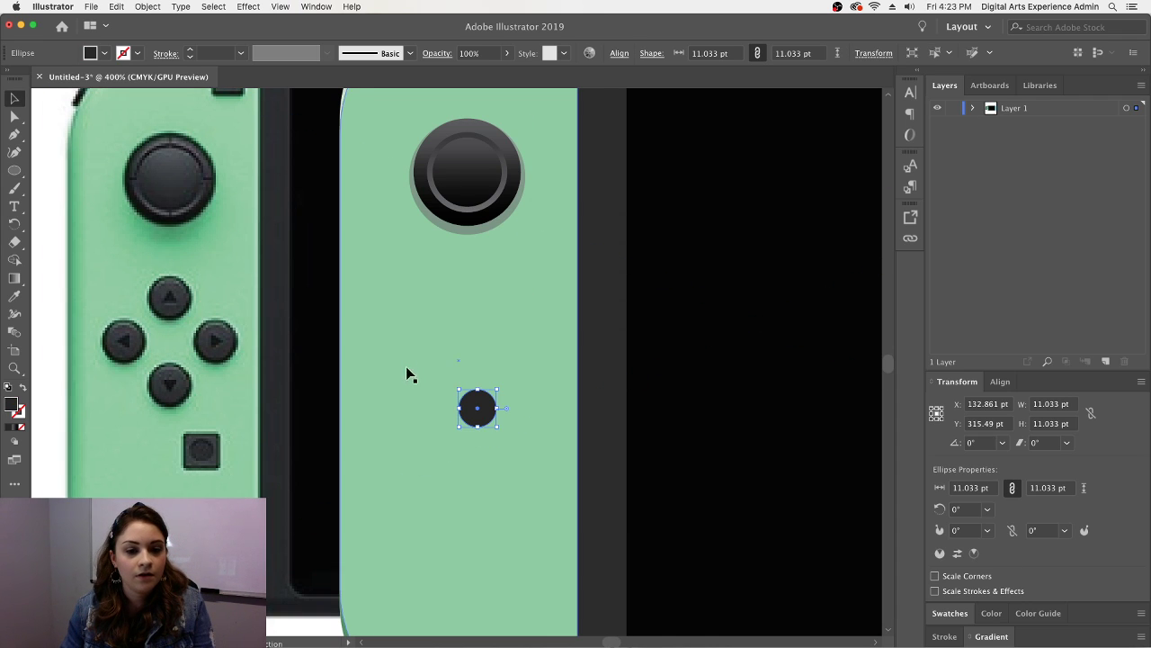
drag(486, 406, 475, 372)
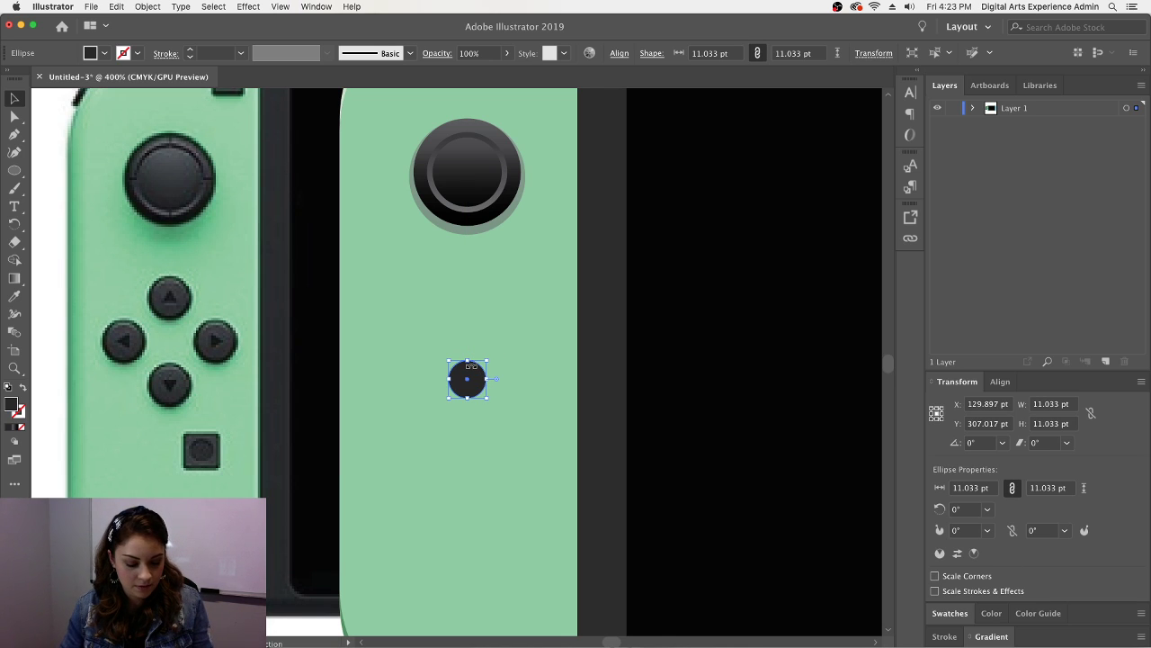
drag(480, 376, 487, 458)
click(469, 378)
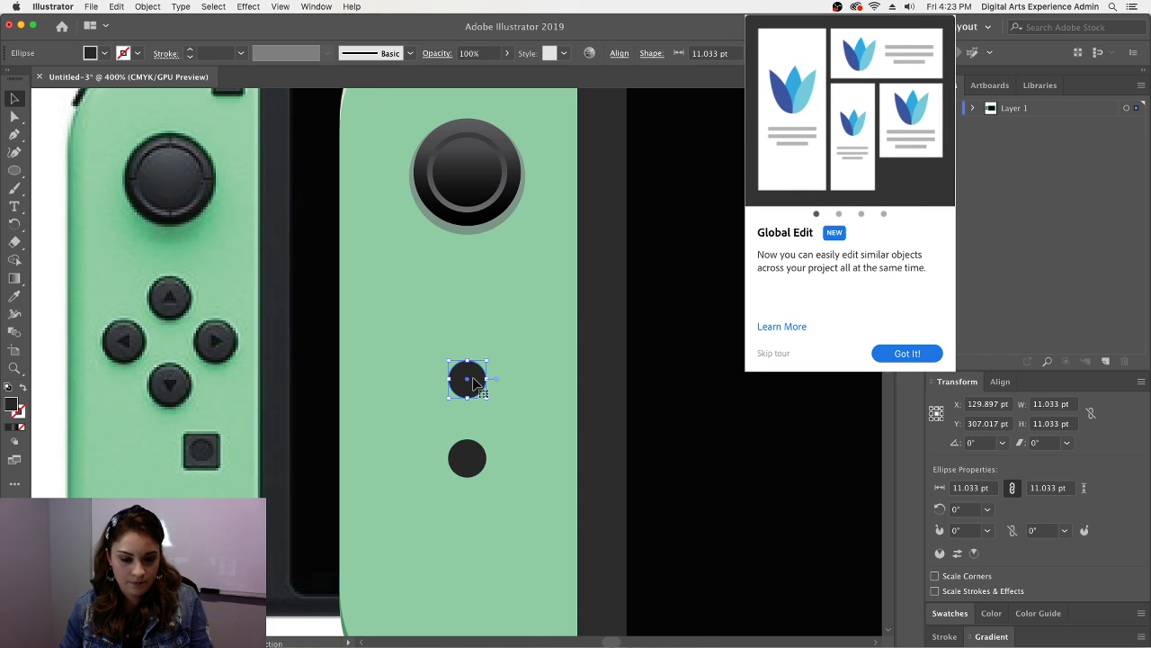
drag(481, 384, 513, 420)
click(544, 468)
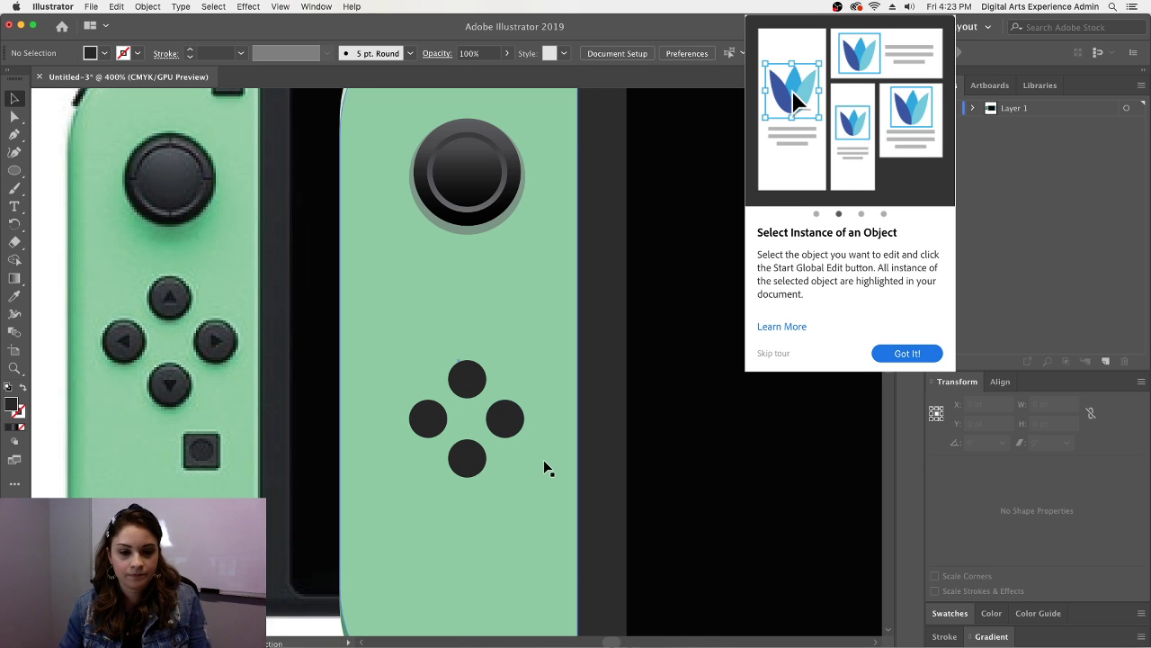
- Move all four direction buttons together straight up, closer to the joystick, and dismiss the Global Edit tip
click(512, 425)
shift+click(426, 417)
shift+click(468, 458)
shift+click(468, 383)
drag(468, 382, 469, 331)
click(679, 508)
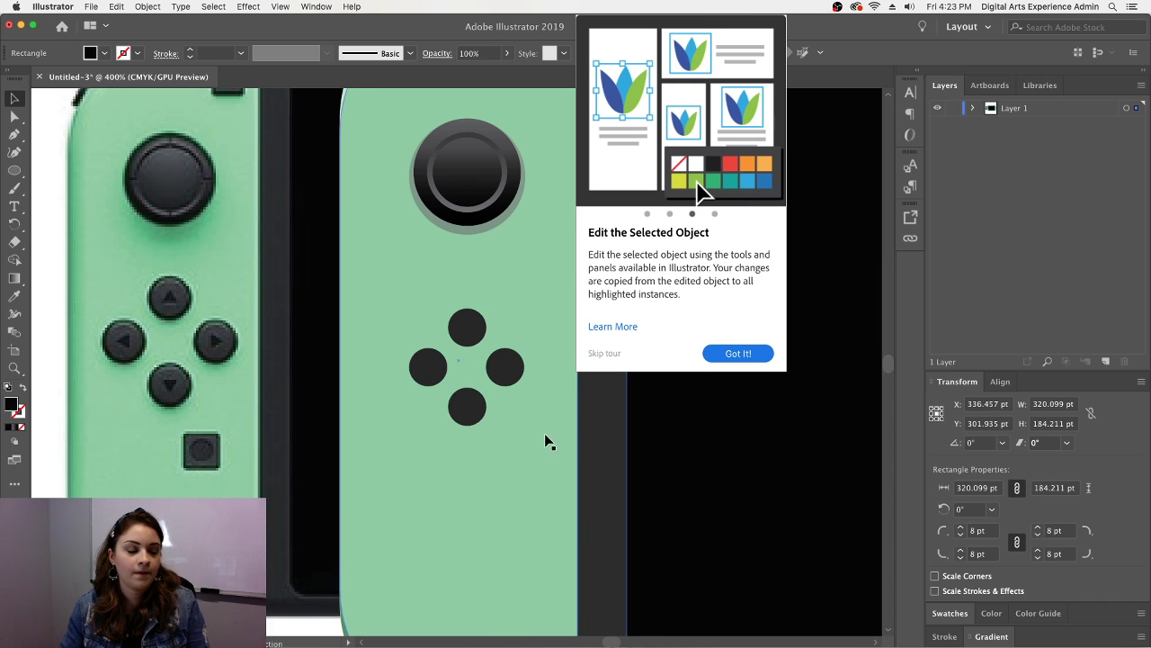
click(740, 352)
- Change the fill of all four direction buttons to the lighter dark grey 3A3A3A
click(467, 405)
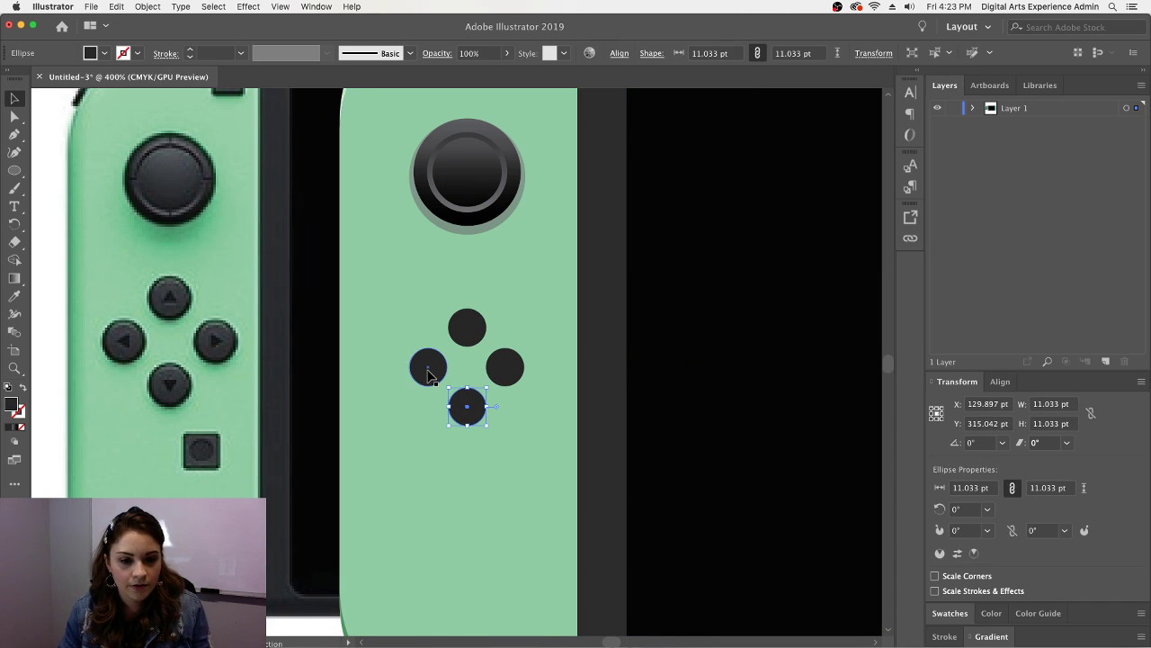
double_click(427, 366)
key(Escape)
click(427, 366)
shift+click(467, 327)
shift+click(504, 367)
shift+click(467, 408)
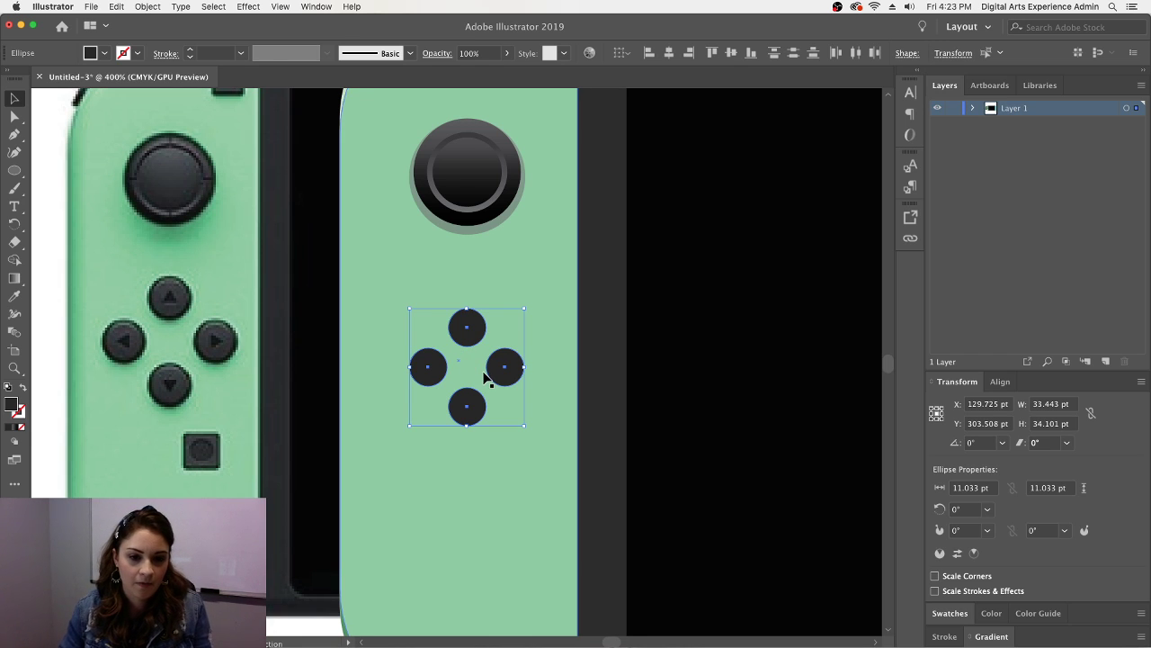
double_click(14, 407)
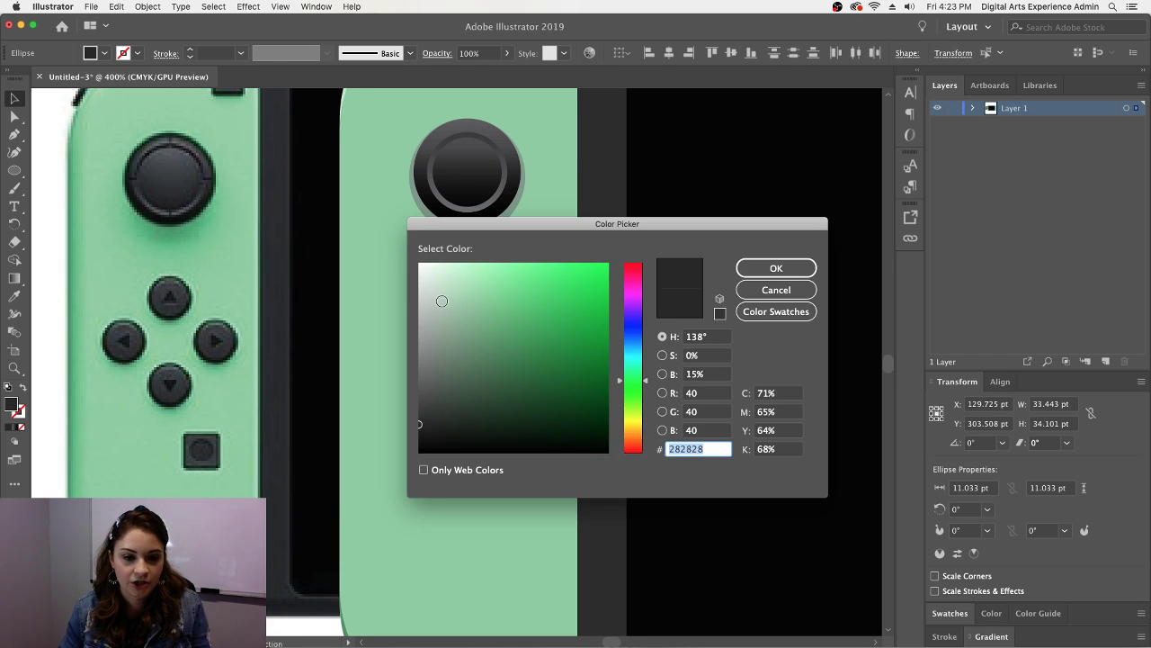
drag(495, 226, 630, 188)
drag(555, 387, 553, 372)
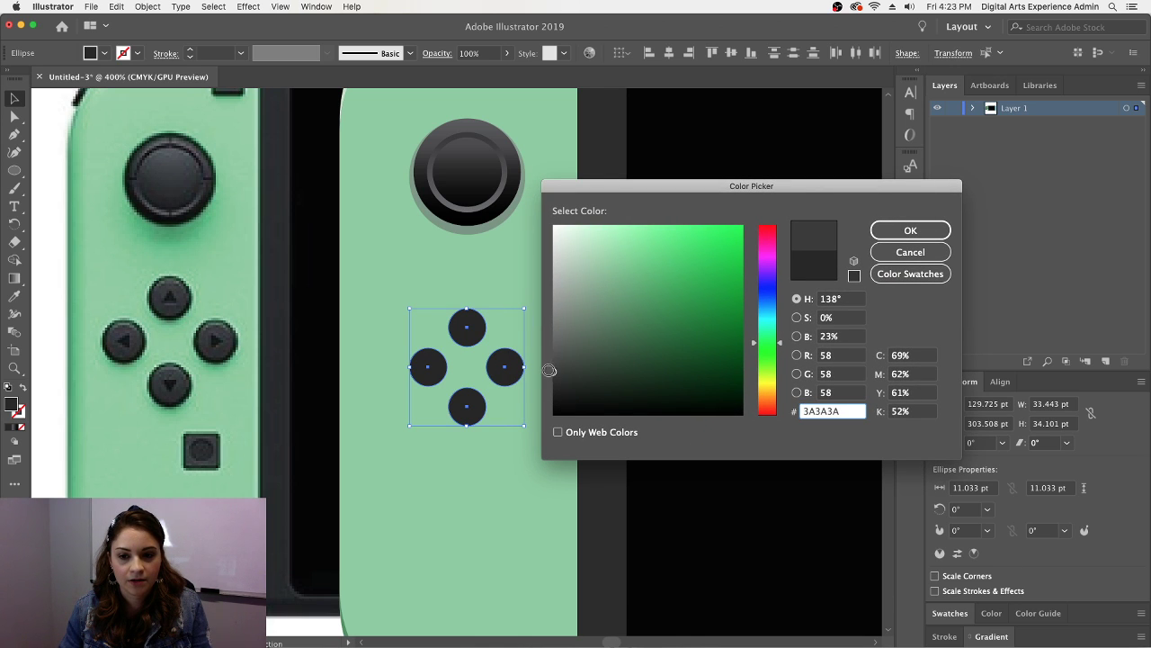
click(909, 231)
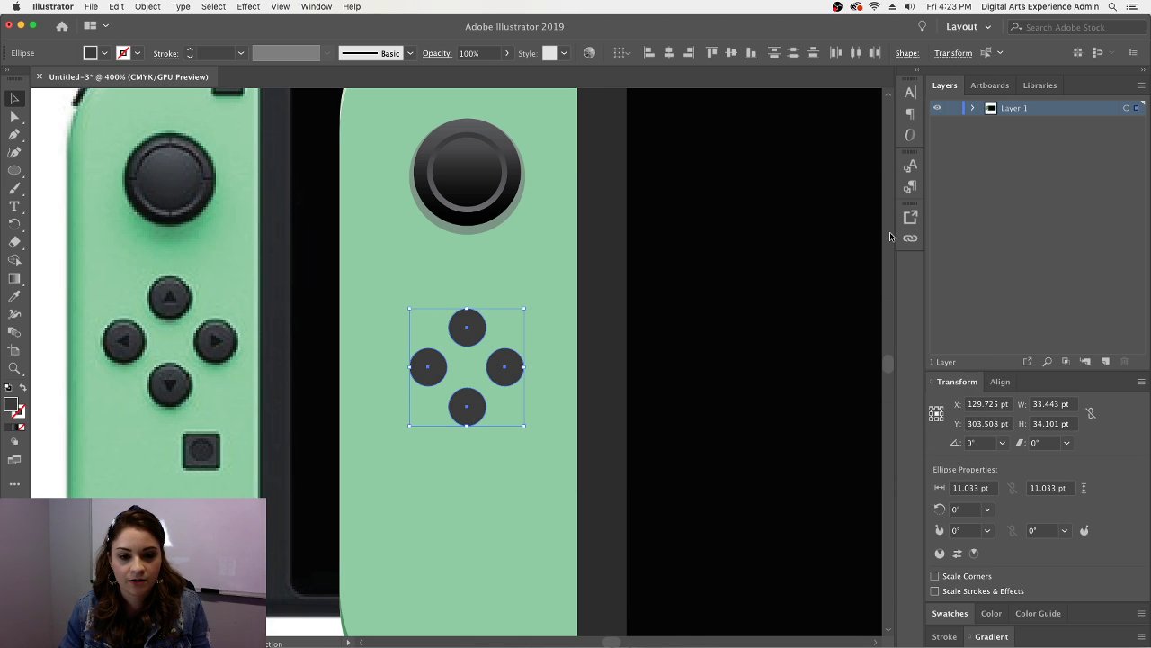
click(556, 376)
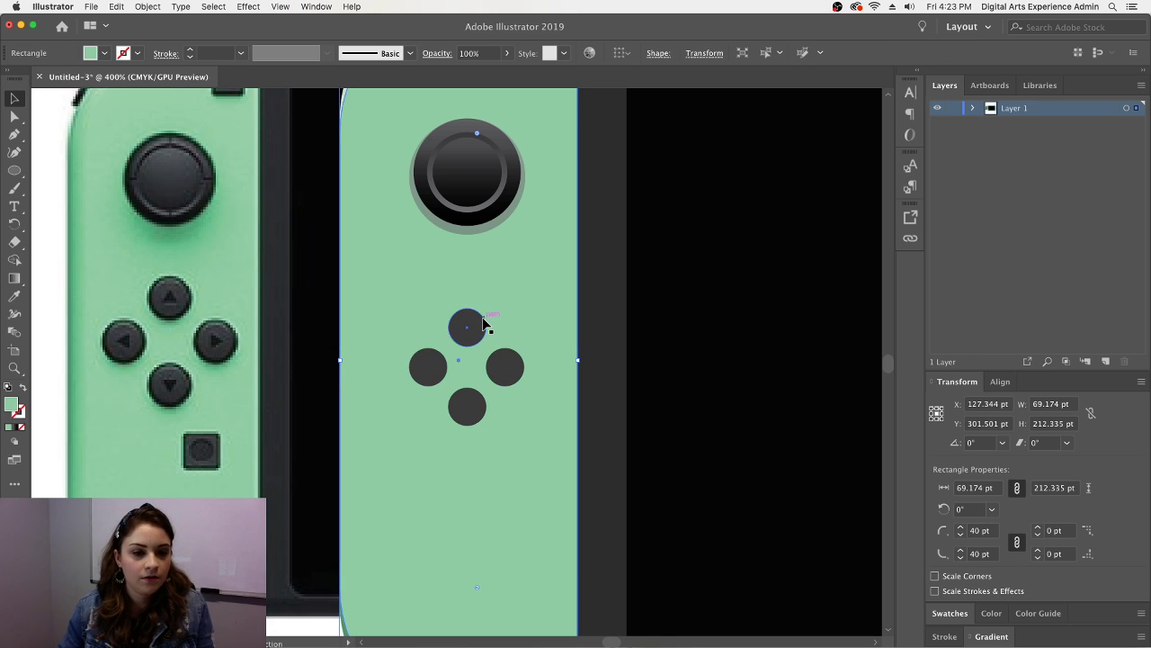
- Place a copy of the top direction button behind it and nudge the copy slightly downward
key(super+equal)
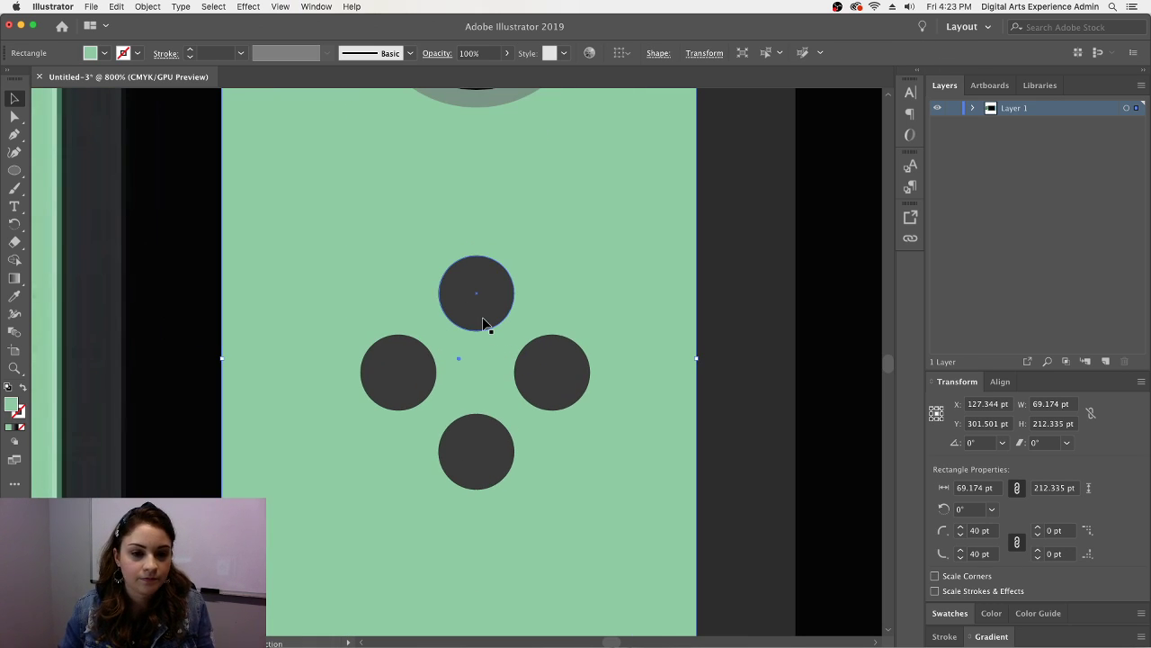
click(478, 322)
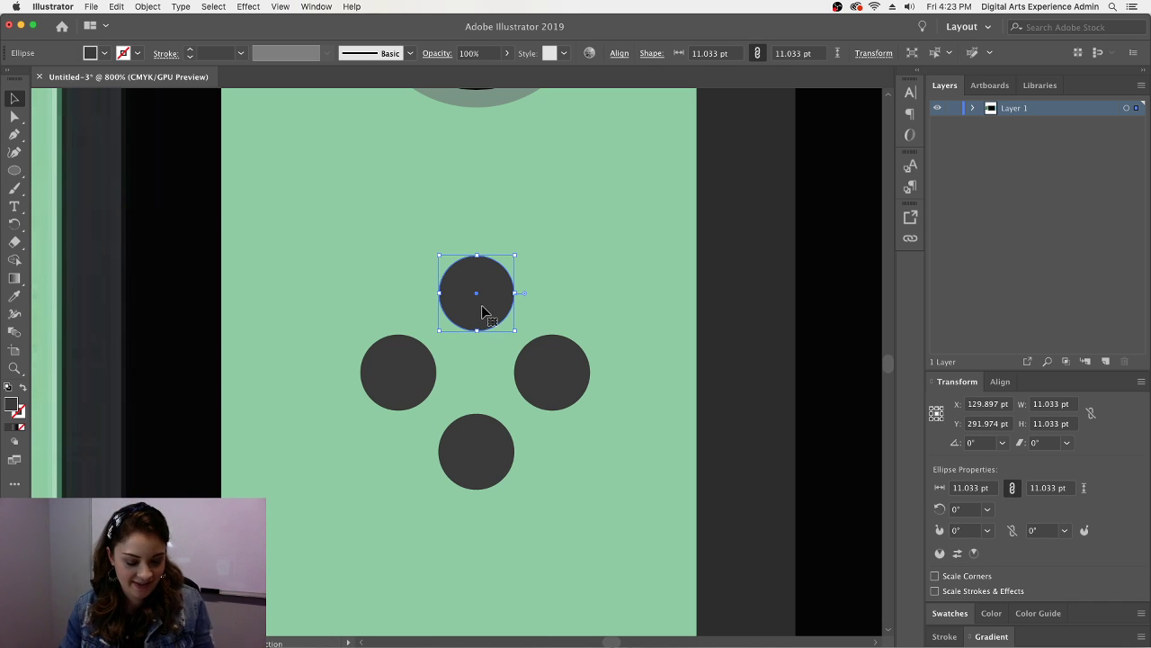
drag(479, 304, 482, 307)
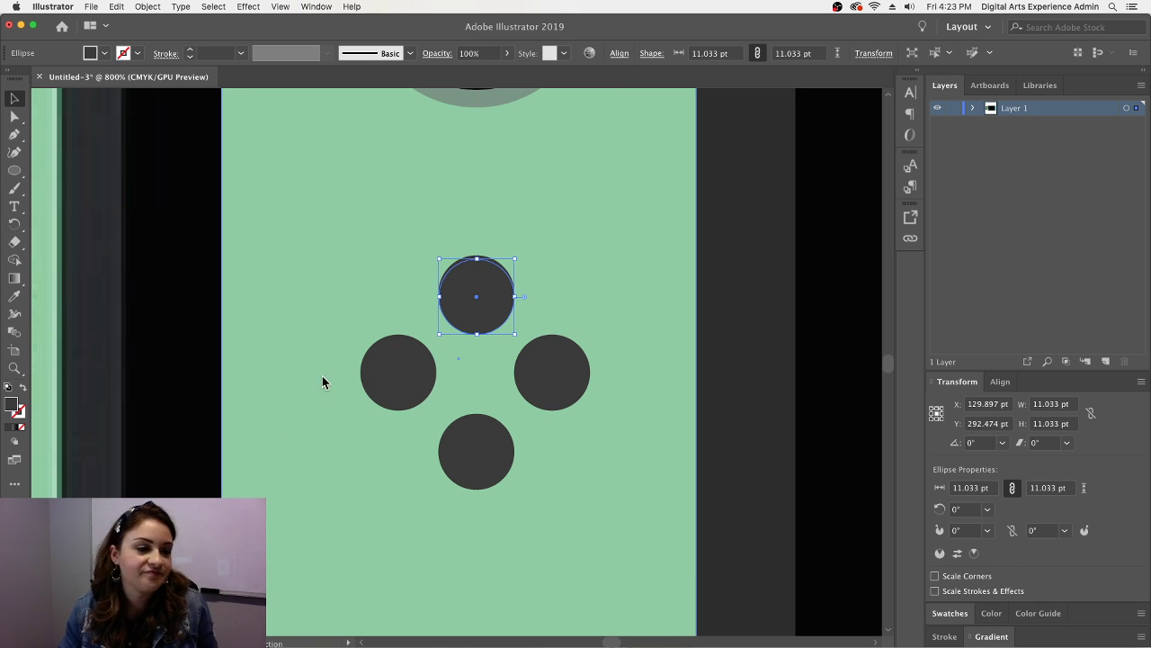
key(Down)
key(Down)
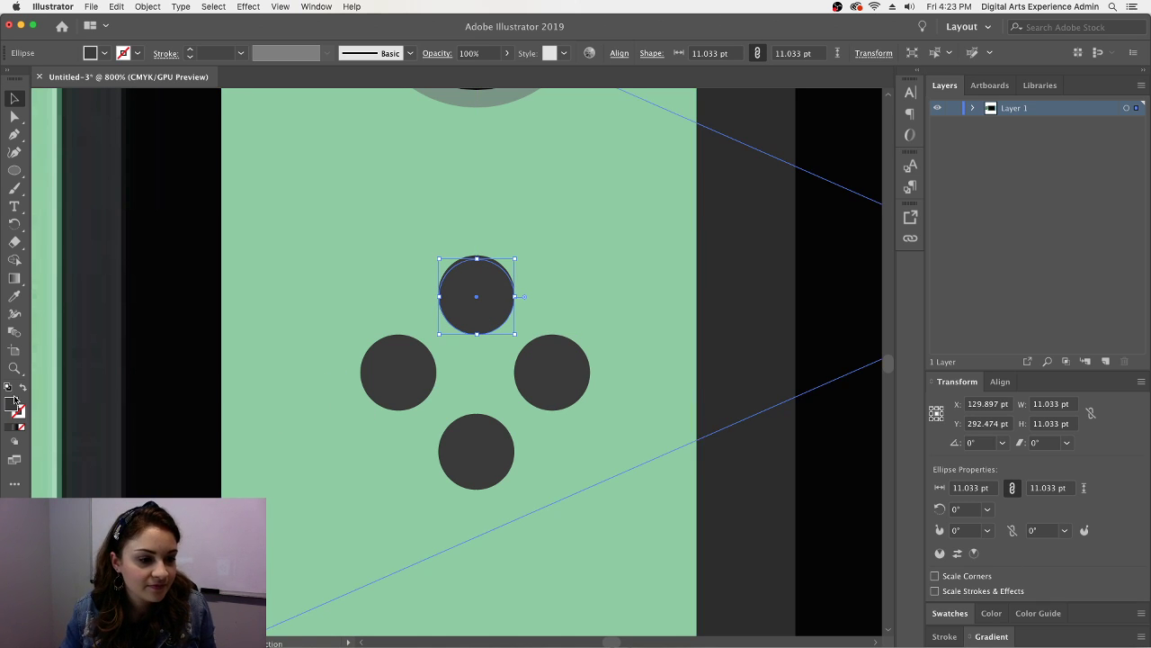
- Fill the offset copy behind the top direction button with black 000000 as its shadow
double_click(13, 403)
text(000000)
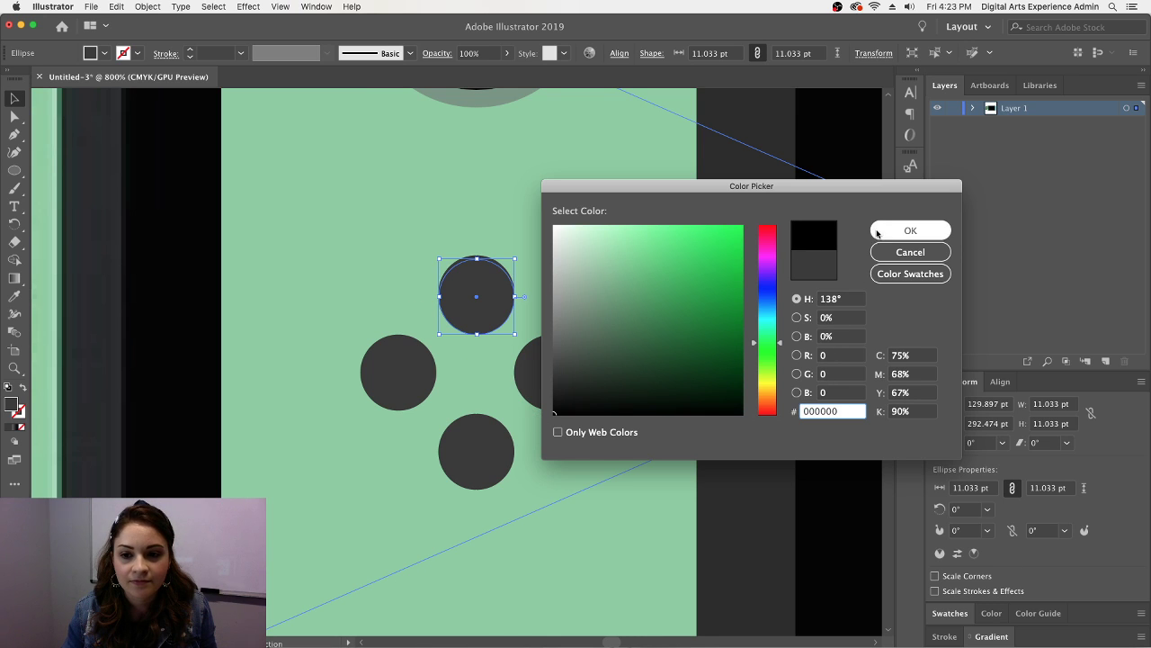
key(Return)
double_click(637, 290)
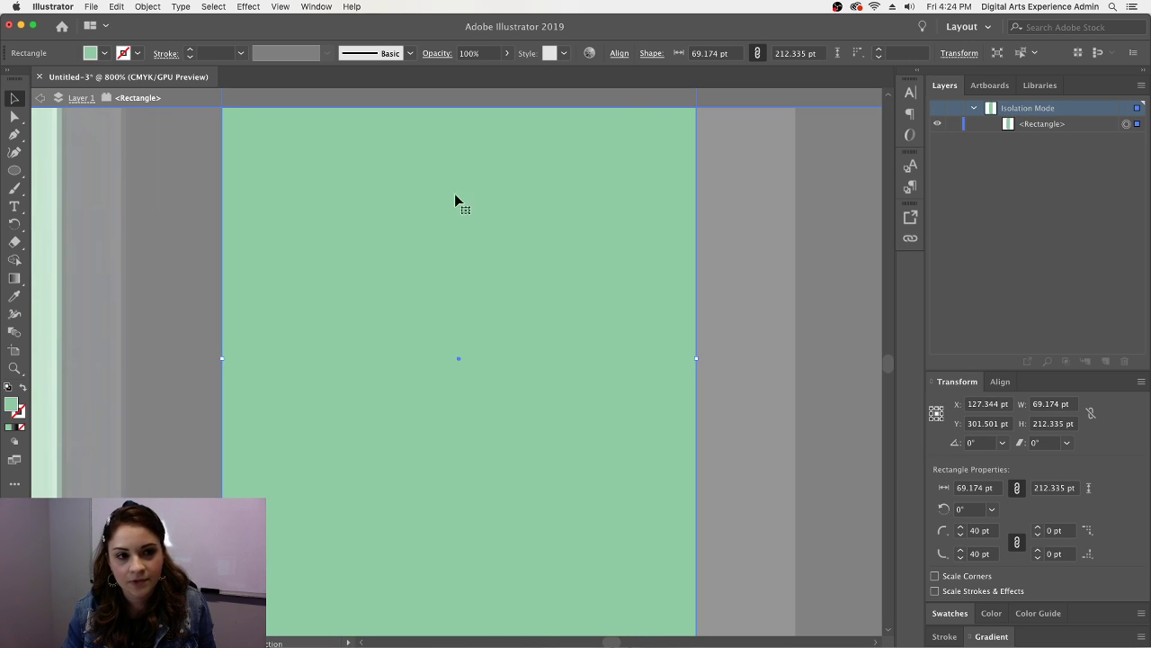
double_click(718, 277)
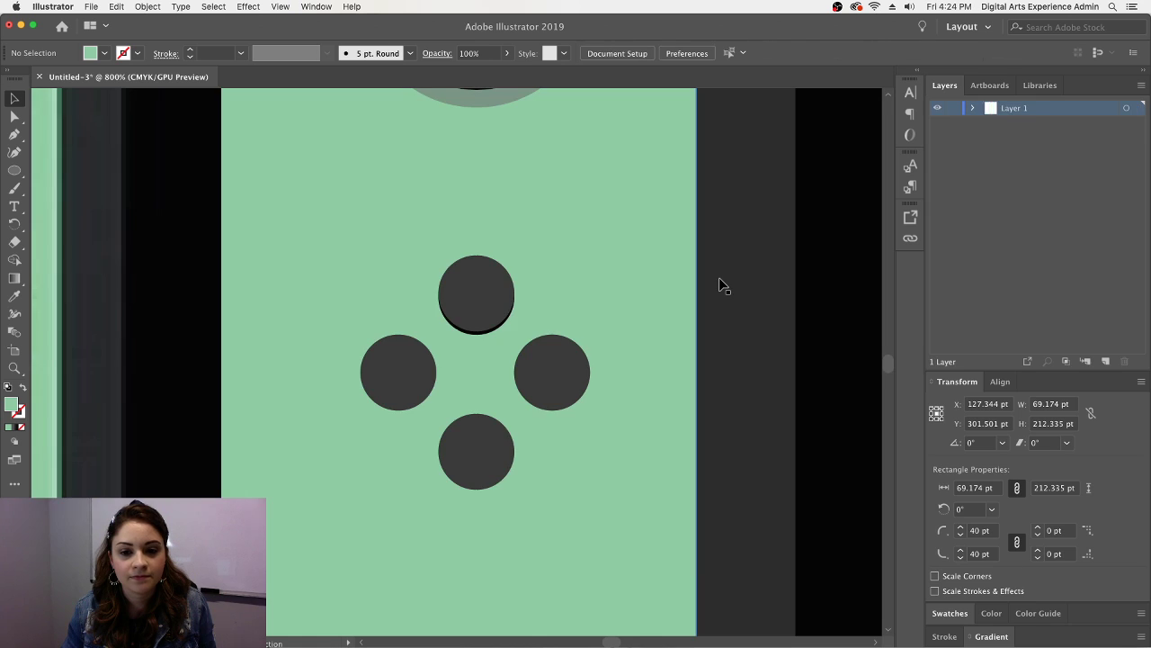
click(484, 303)
key(super+2)
click(539, 307)
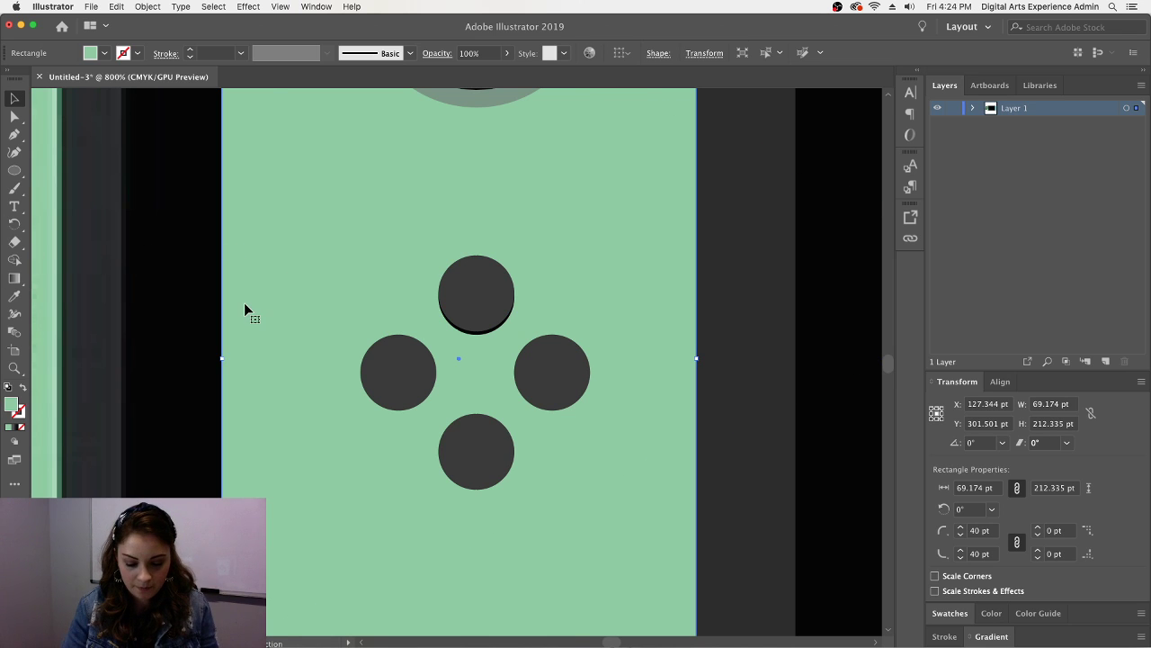
- Create a triangle as a 3-point star with radii of 25 pt and 50 pt on the green controller
key(super+minus)
key(super+minus)
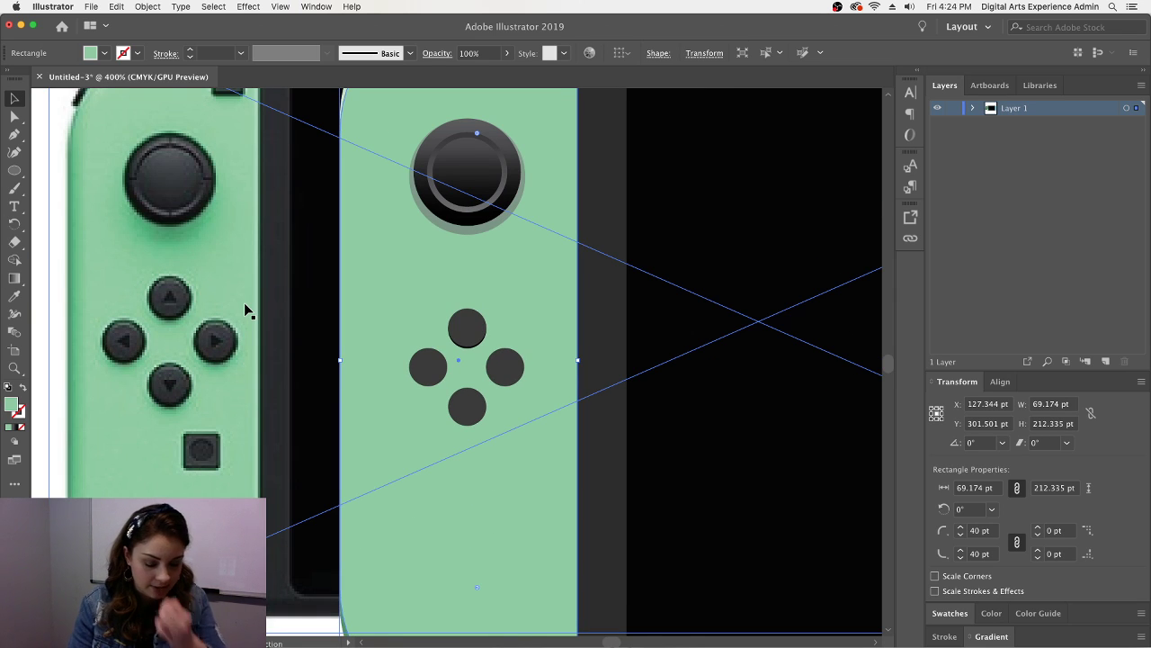
key(super+plus)
key(super+plus)
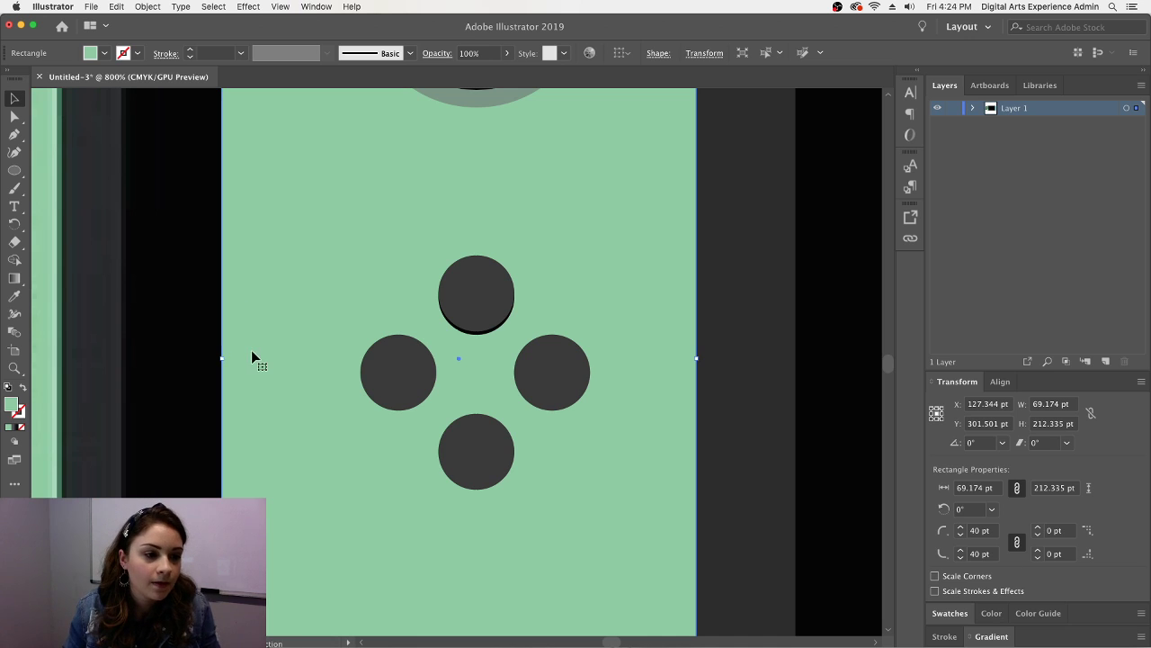
drag(14, 170, 86, 224)
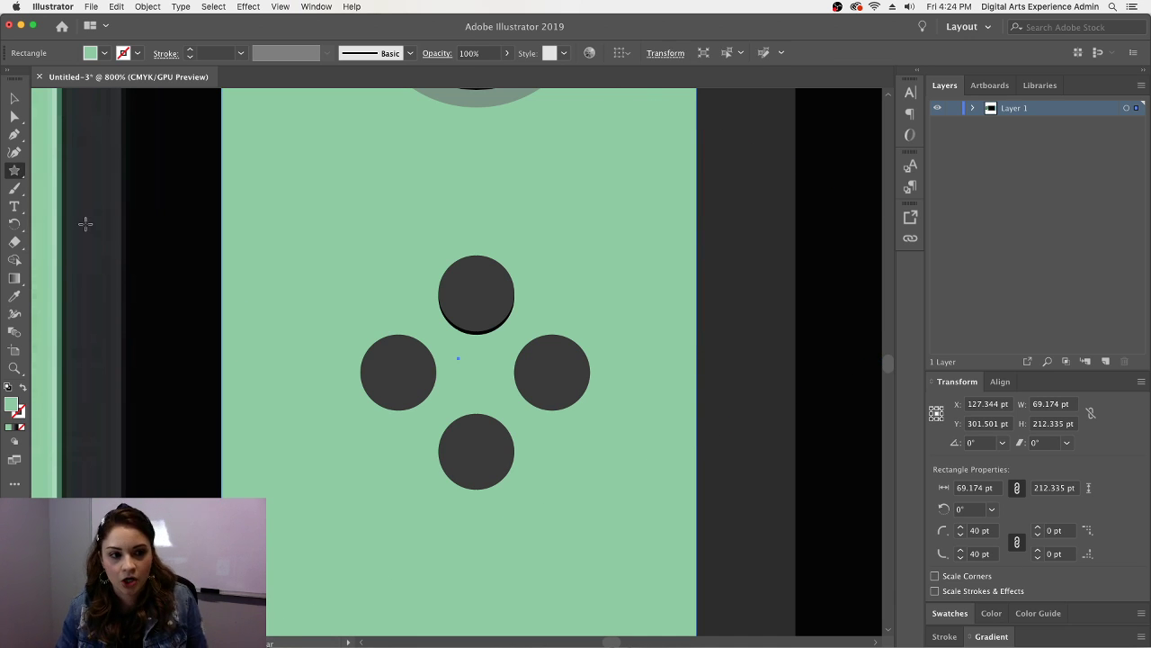
click(356, 221)
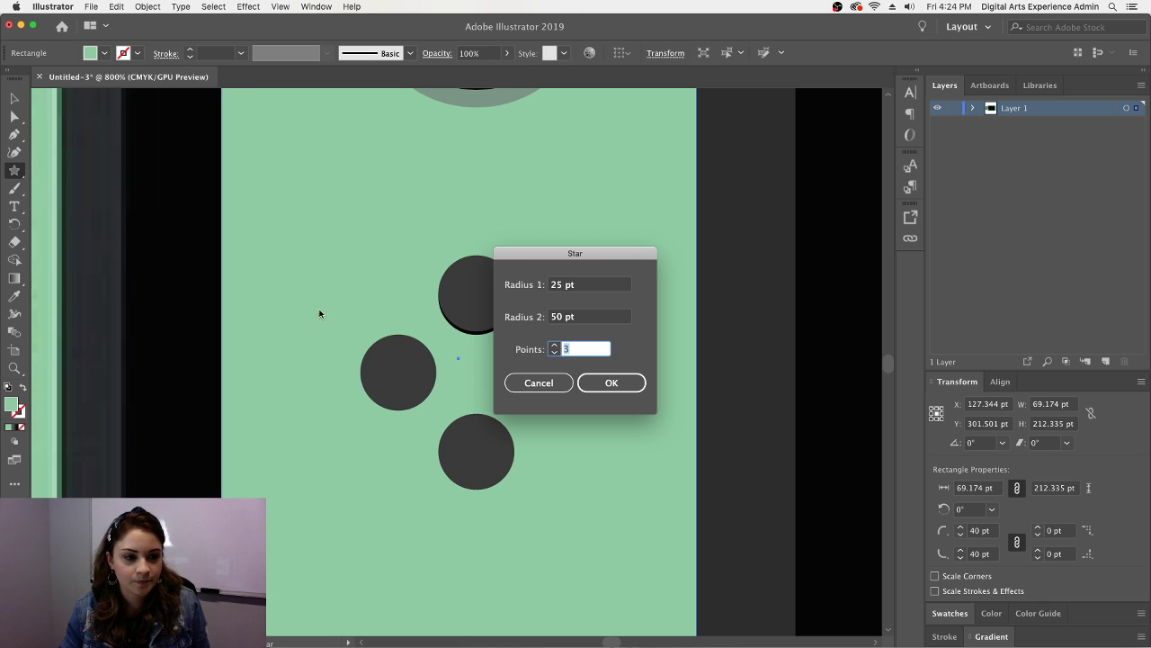
click(611, 382)
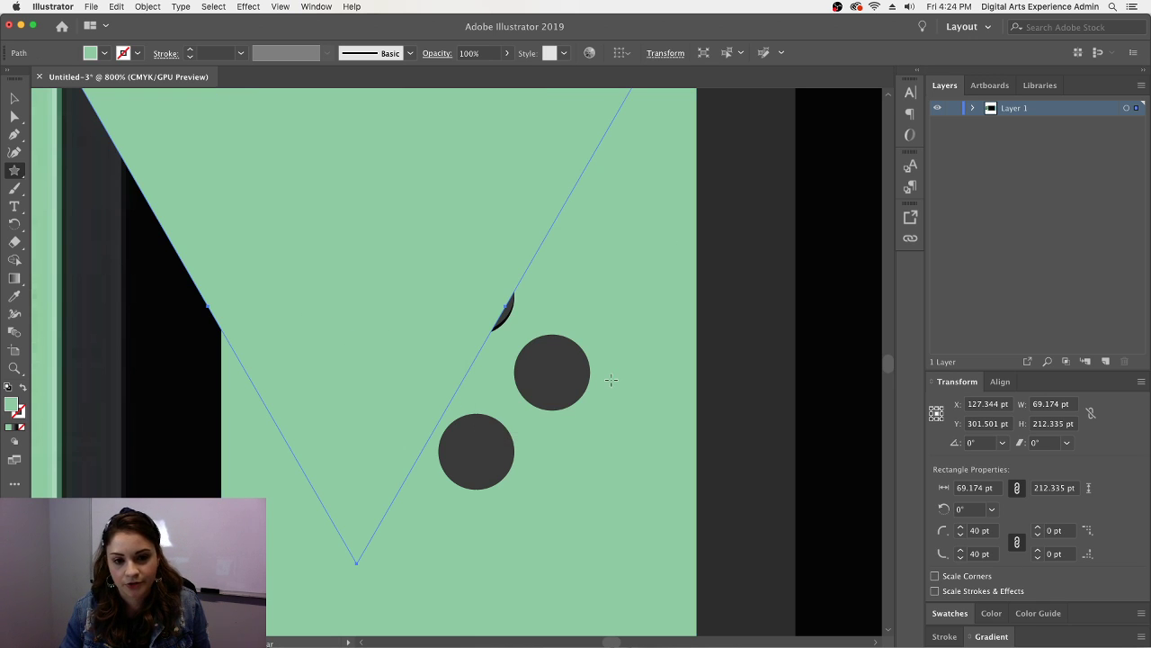
- Scale the triangle down to about 5.1 by 4.4 pt and place it pointing up on the top direction button
key(v)
drag(309, 219, 489, 380)
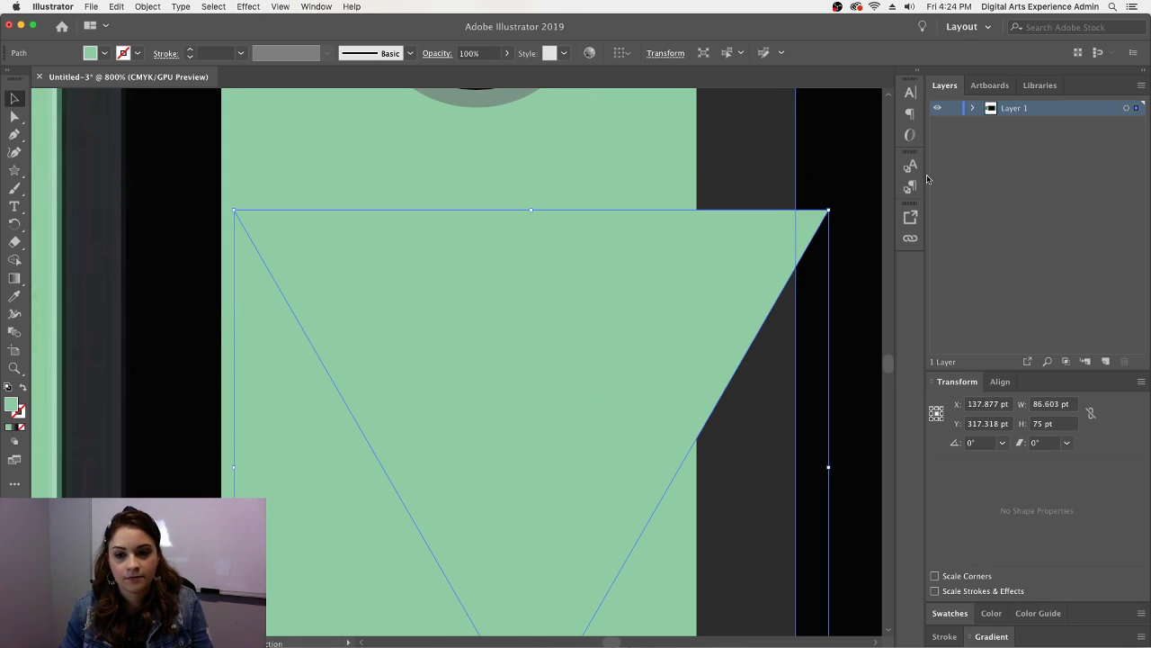
drag(829, 212, 426, 503)
drag(372, 585, 579, 188)
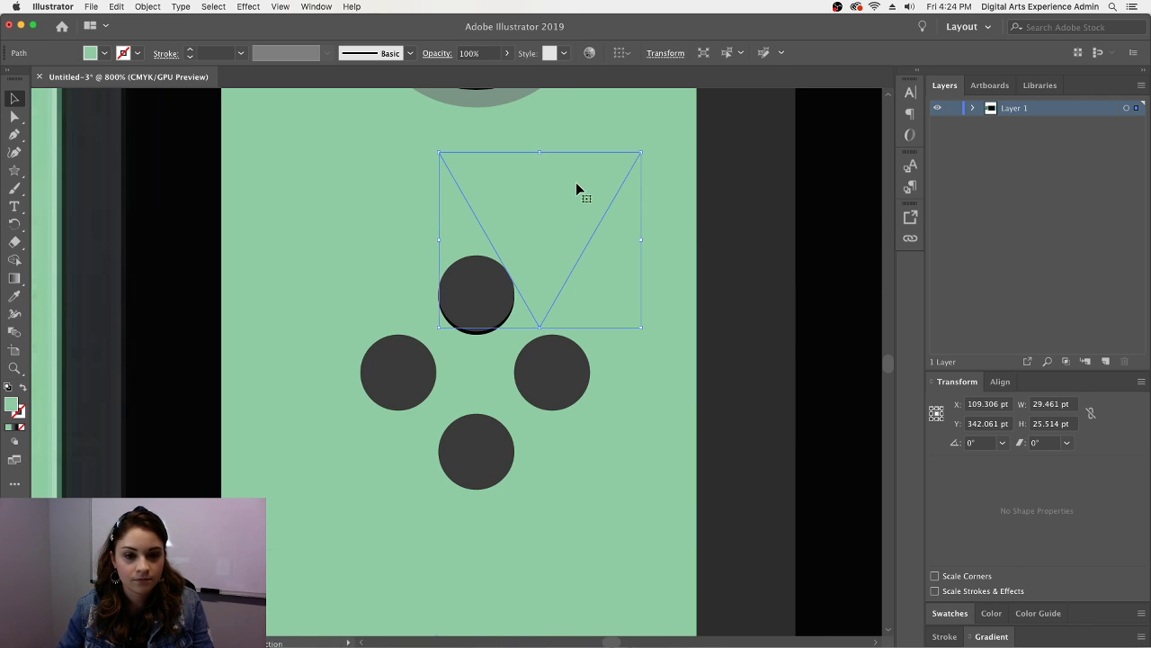
drag(641, 153, 418, 309)
double_click(478, 289)
double_click(554, 285)
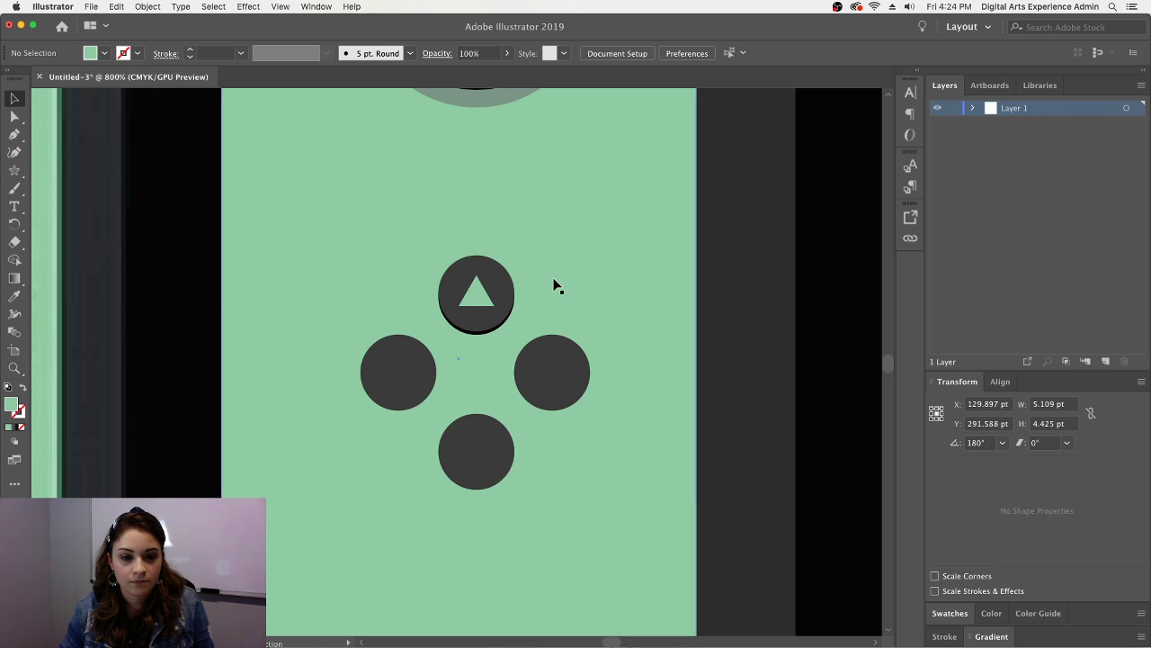
- Centre the triangle on the top direction button and fill it with black
click(476, 289)
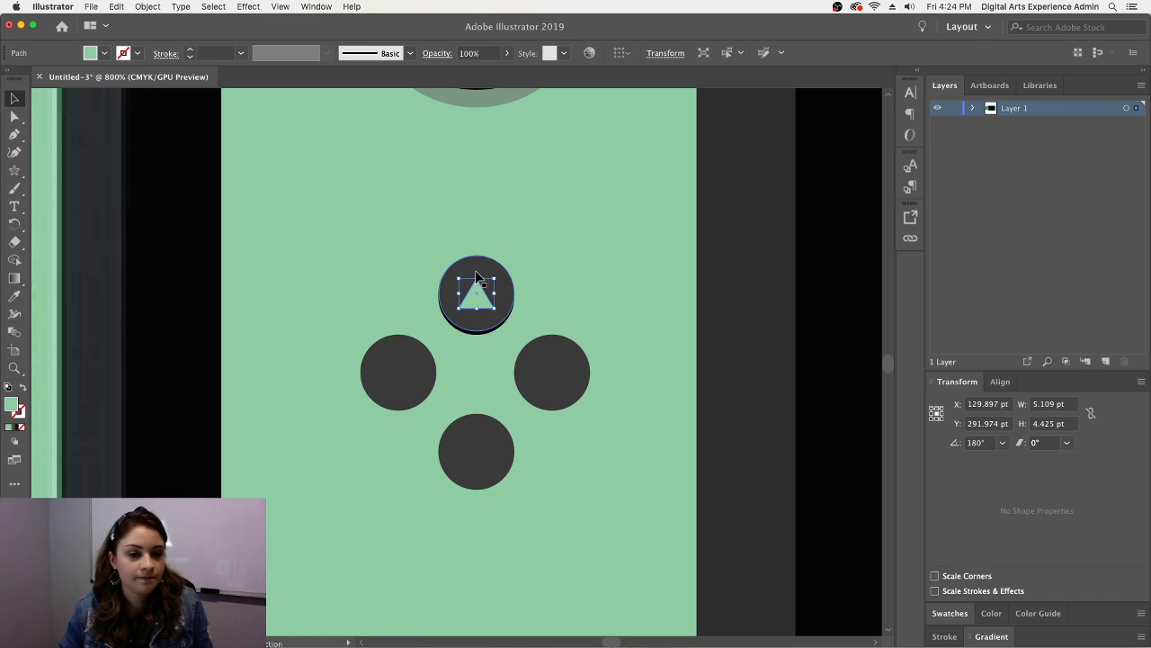
drag(478, 295, 481, 302)
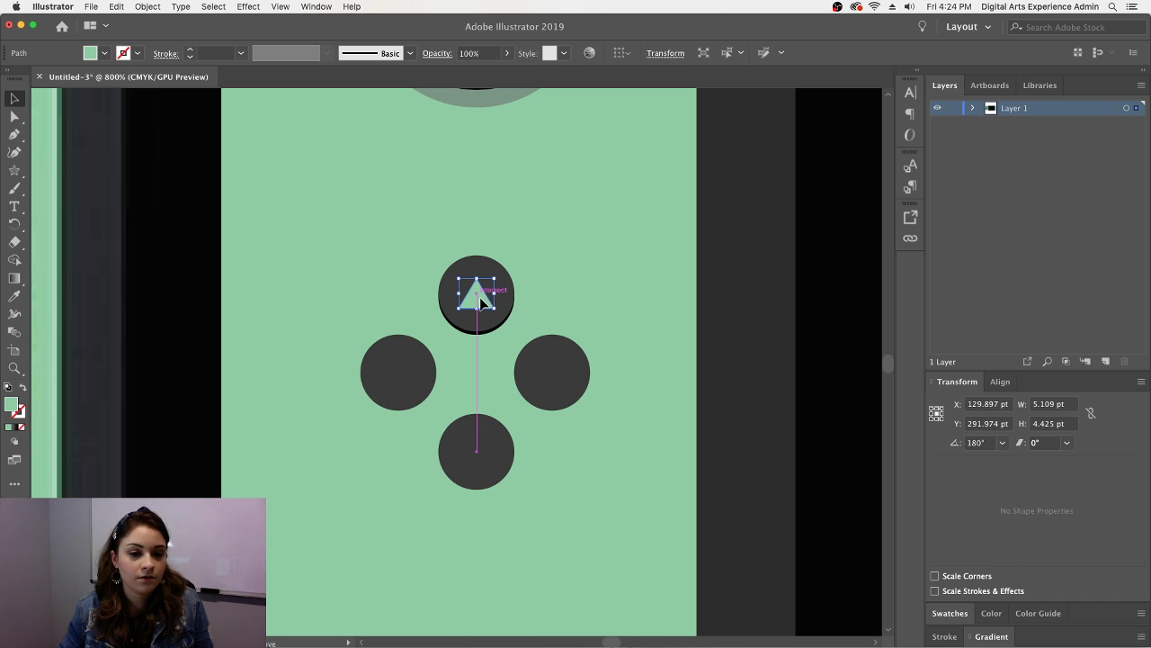
double_click(13, 406)
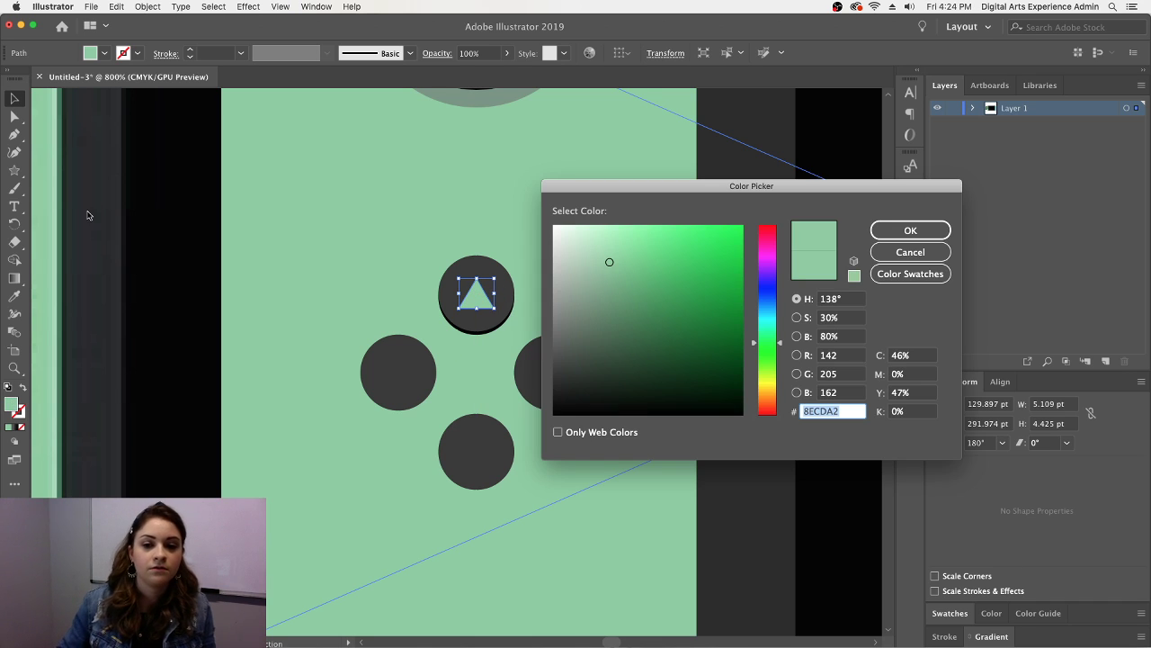
drag(596, 353, 553, 415)
click(910, 231)
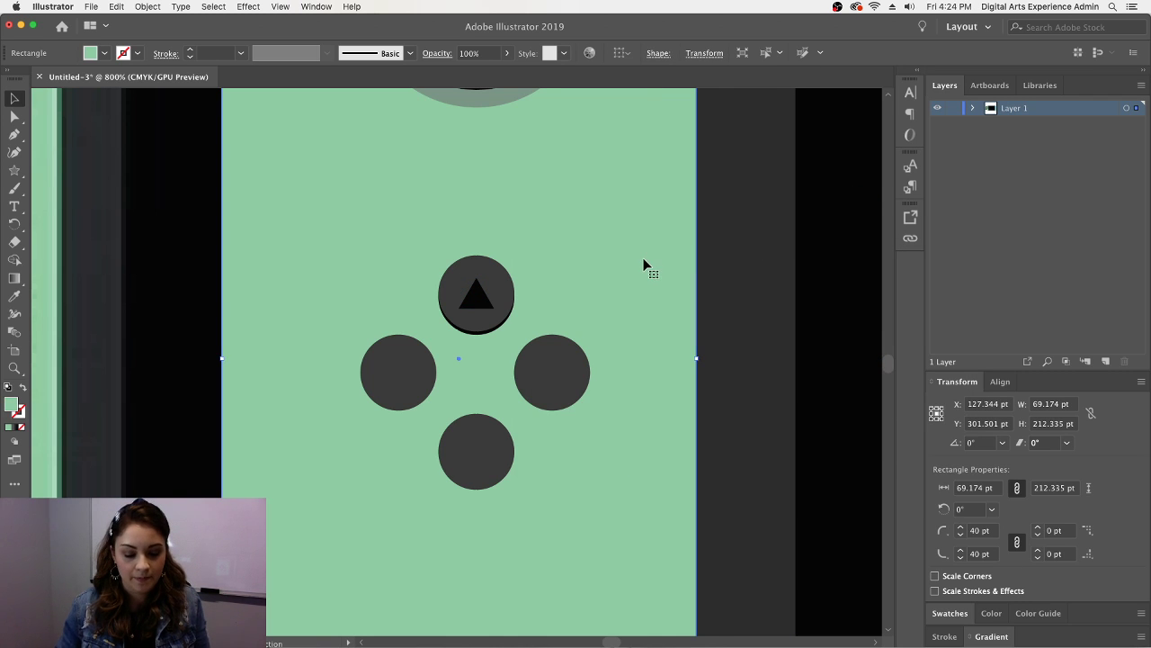
- Examine the whole console and compare the top direction button with the reference image
key(super+minus)
key(super+minus)
key(super+minus)
key(super+minus)
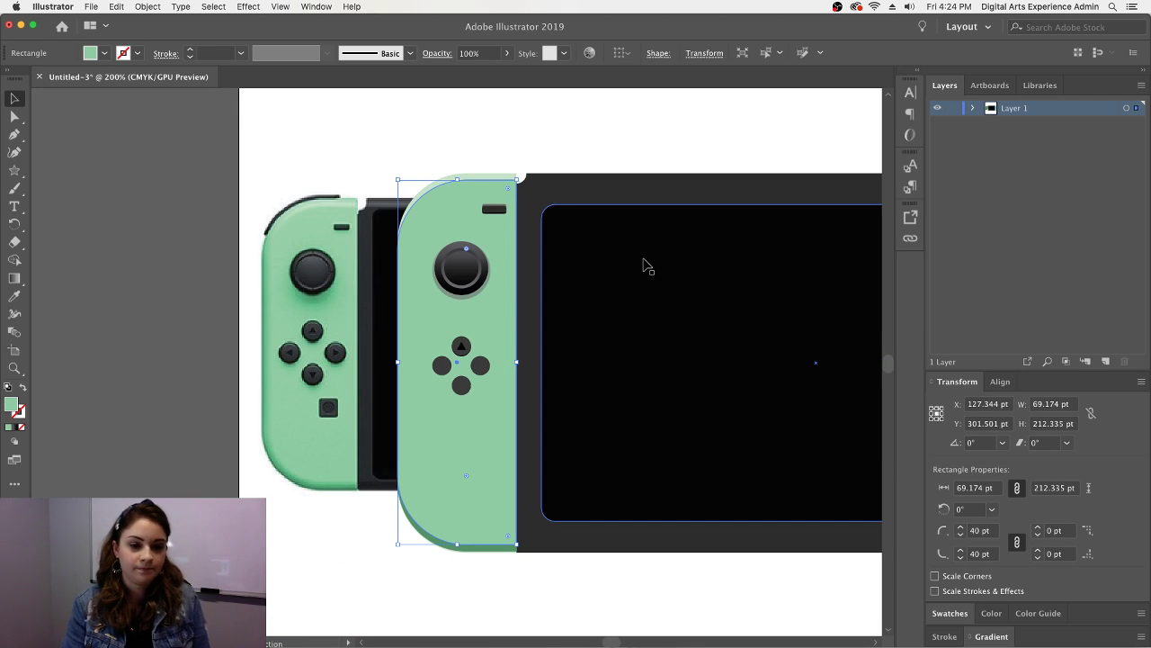
key(super+minus)
key(super+minus)
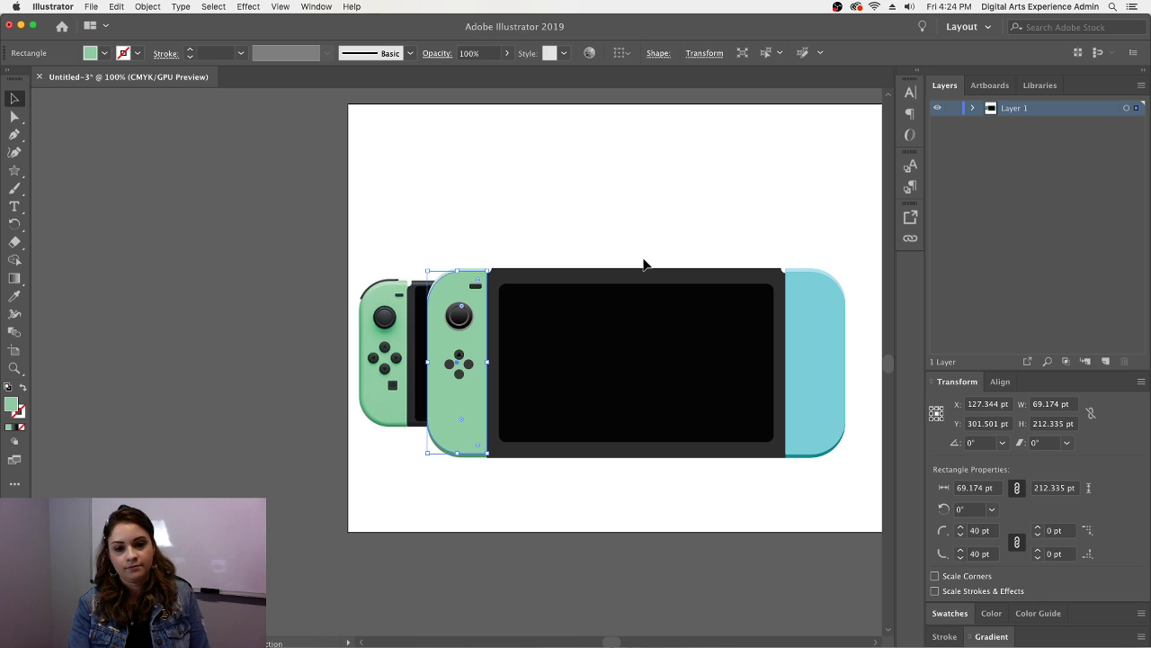
key(super+equal)
key(super+equal)
key(super+equal)
key(super+equal)
key(super+equal)
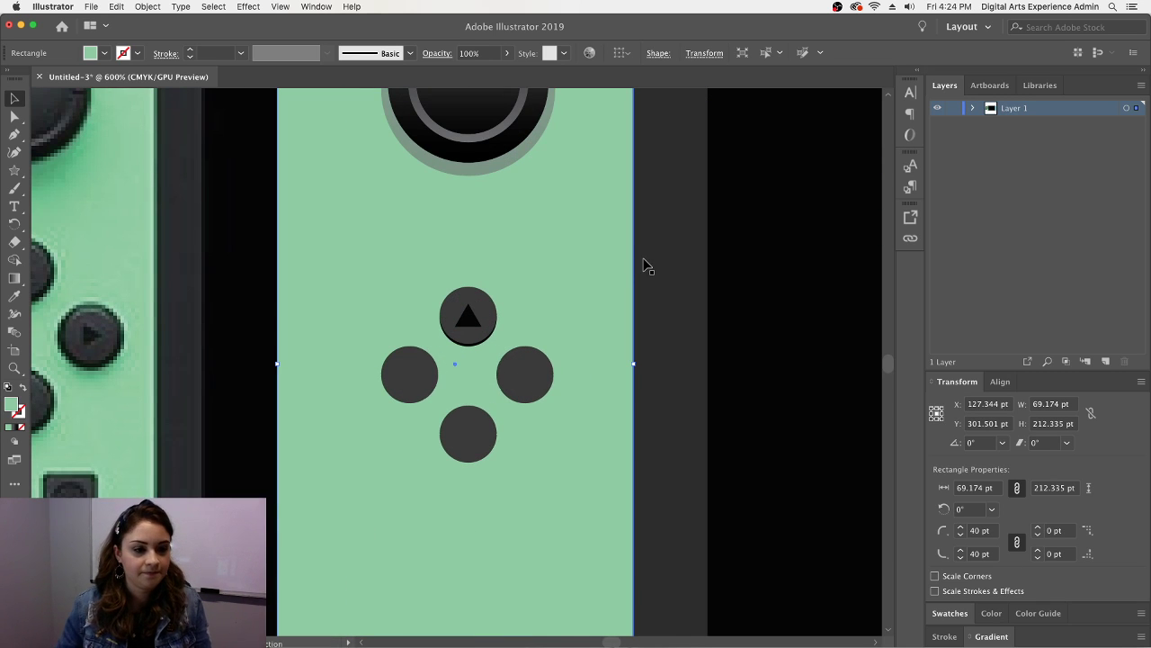
- Move the black shadow circle slightly further down behind the top direction button
key(super+equal)
key(super+equal)
key(super+equal)
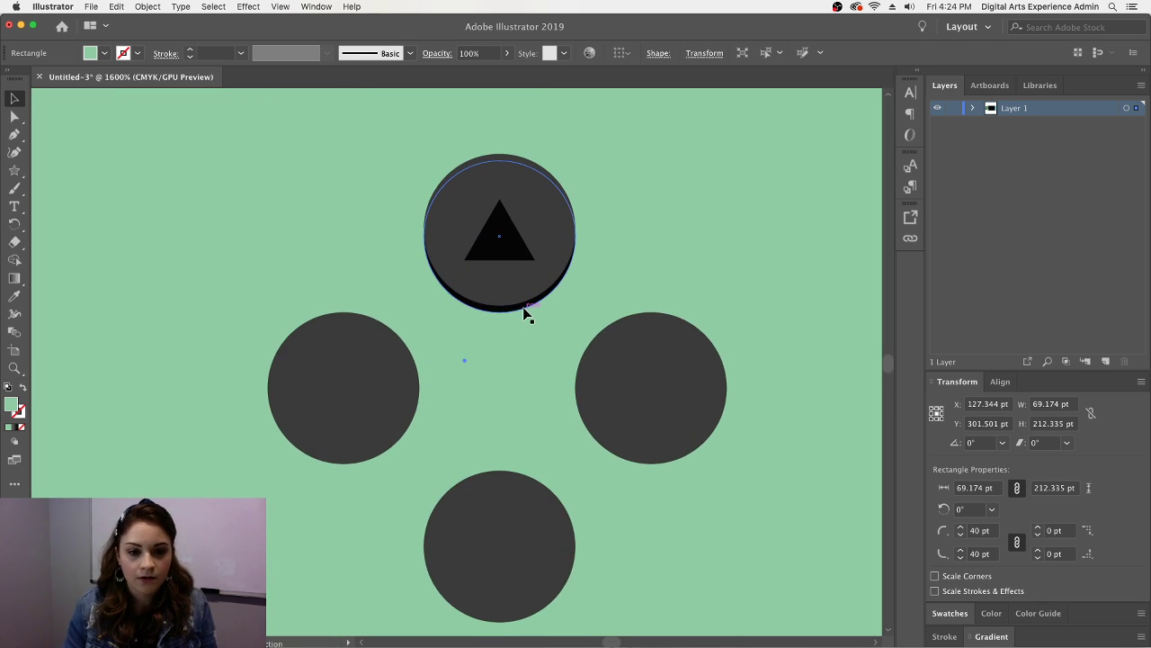
click(525, 312)
drag(519, 312, 519, 306)
click(635, 319)
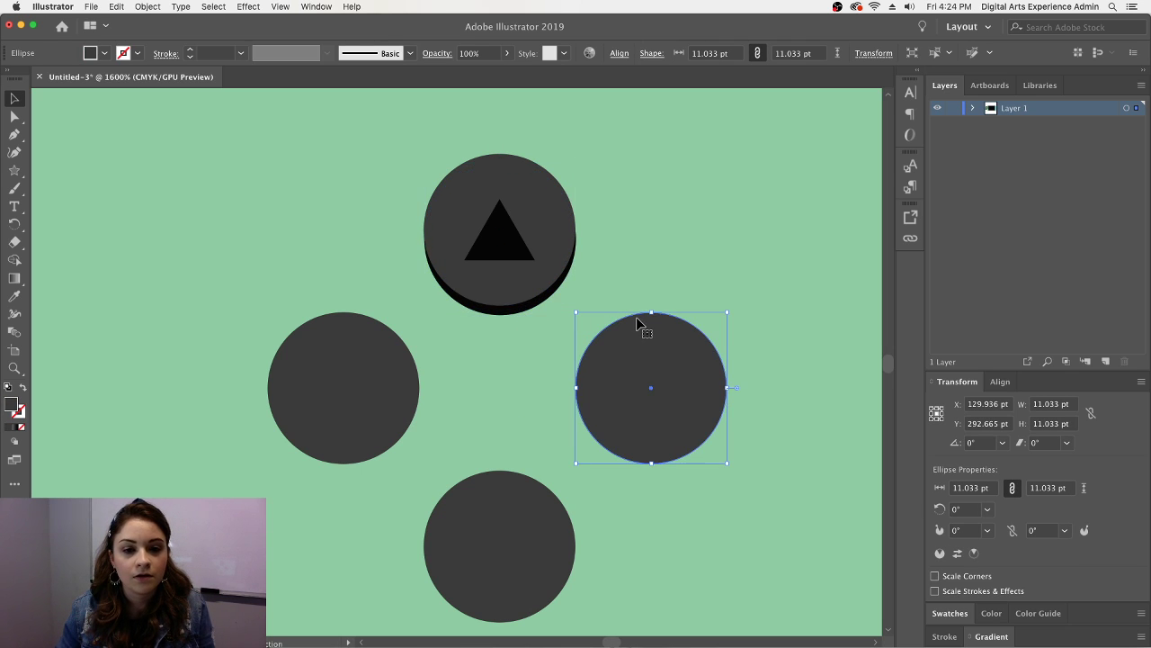
click(543, 302)
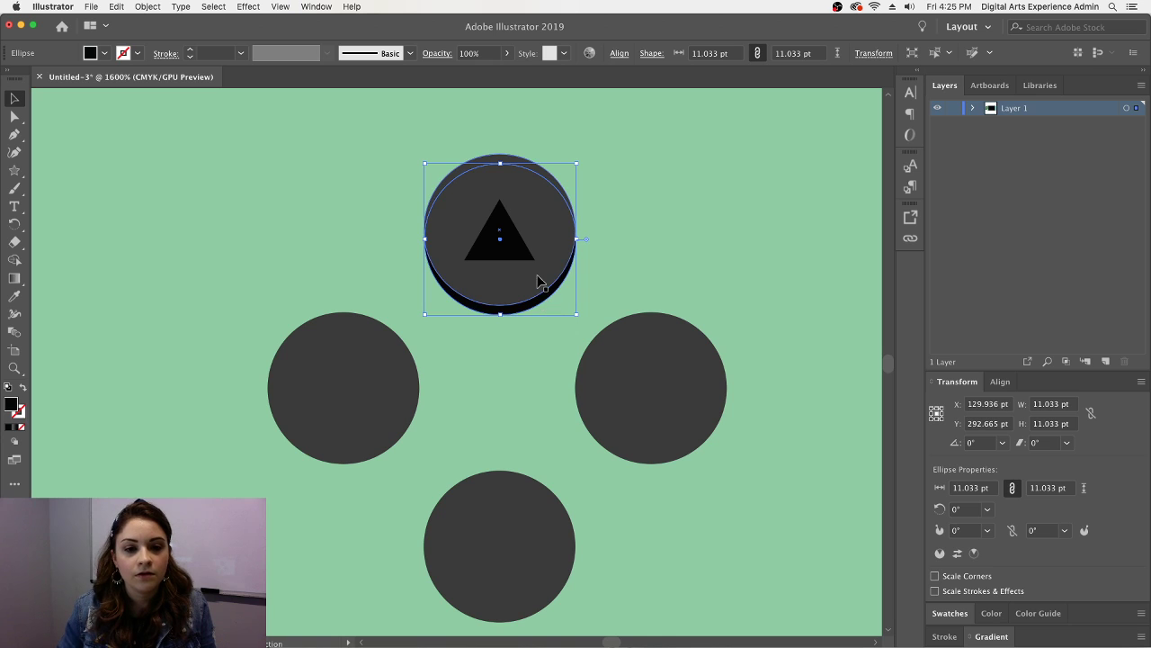
- Delete the plain left, right and bottom direction buttons, keeping only the finished top button
double_click(365, 372)
key(Delete)
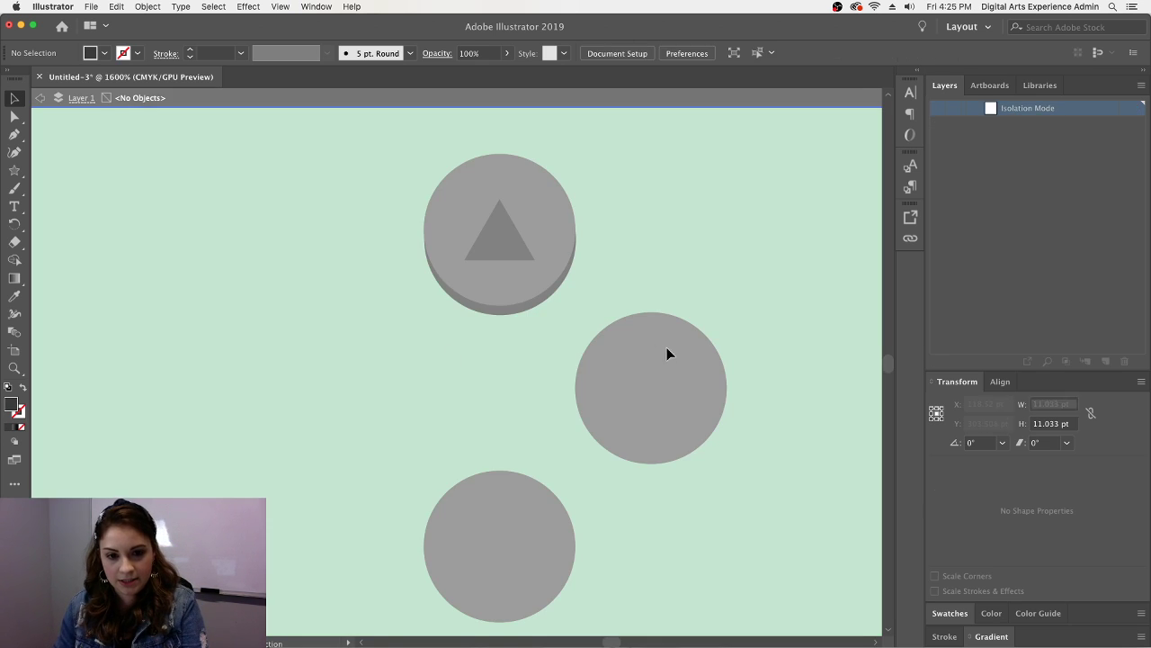
key(Escape)
click(700, 376)
key(Delete)
click(501, 548)
key(Delete)
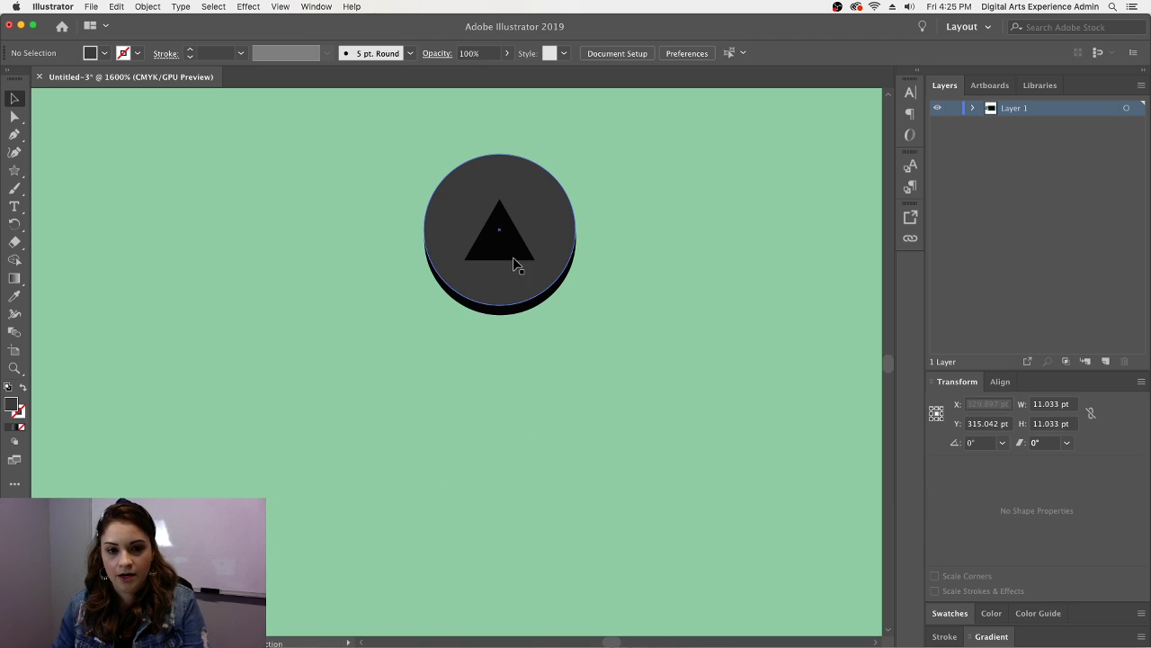
- Duplicate the top button with its shadow and triangle, and place the copy below and to its right with the triangle pointing right
key(super+minus)
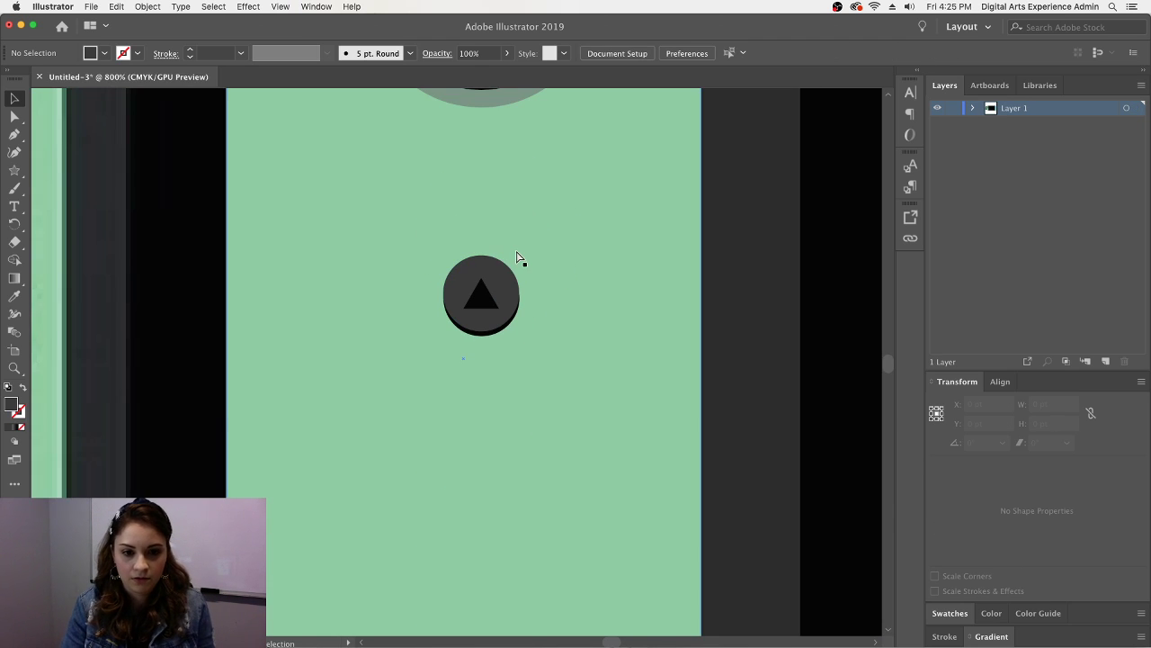
click(503, 329)
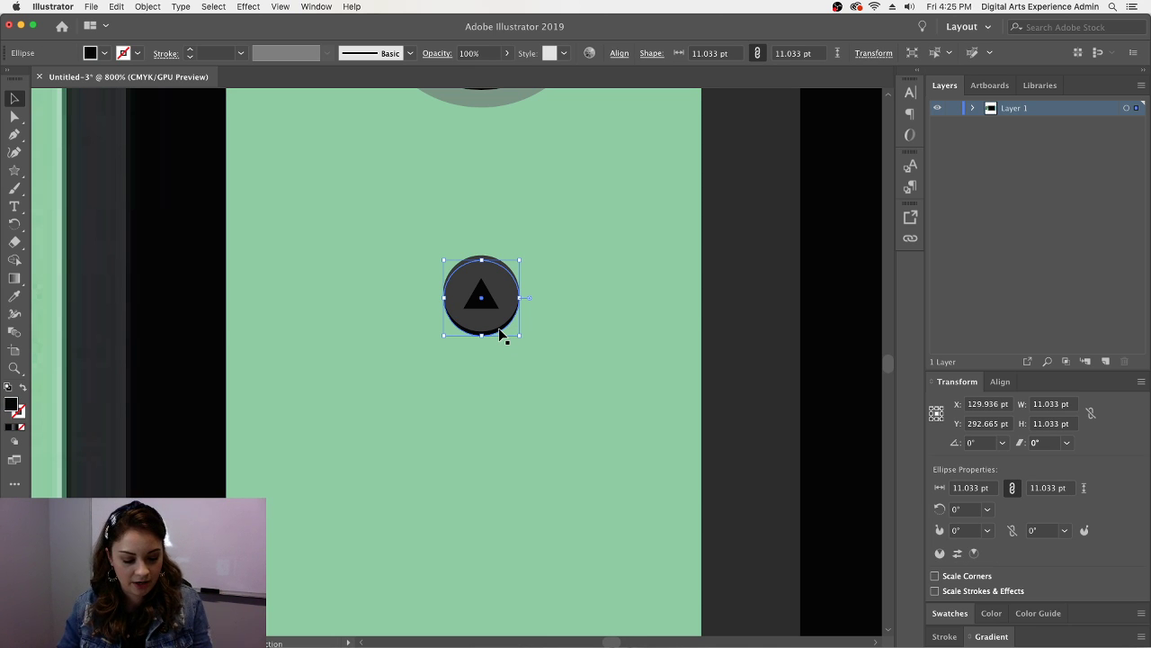
shift+click(486, 305)
shift+click(494, 306)
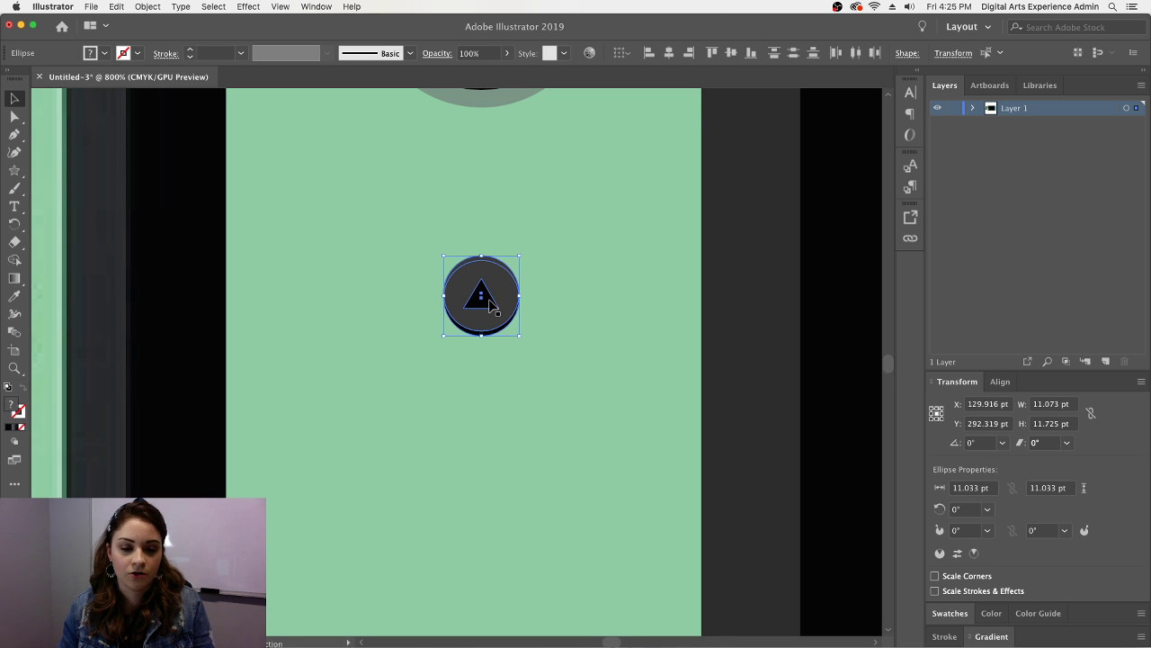
shift+click(485, 300)
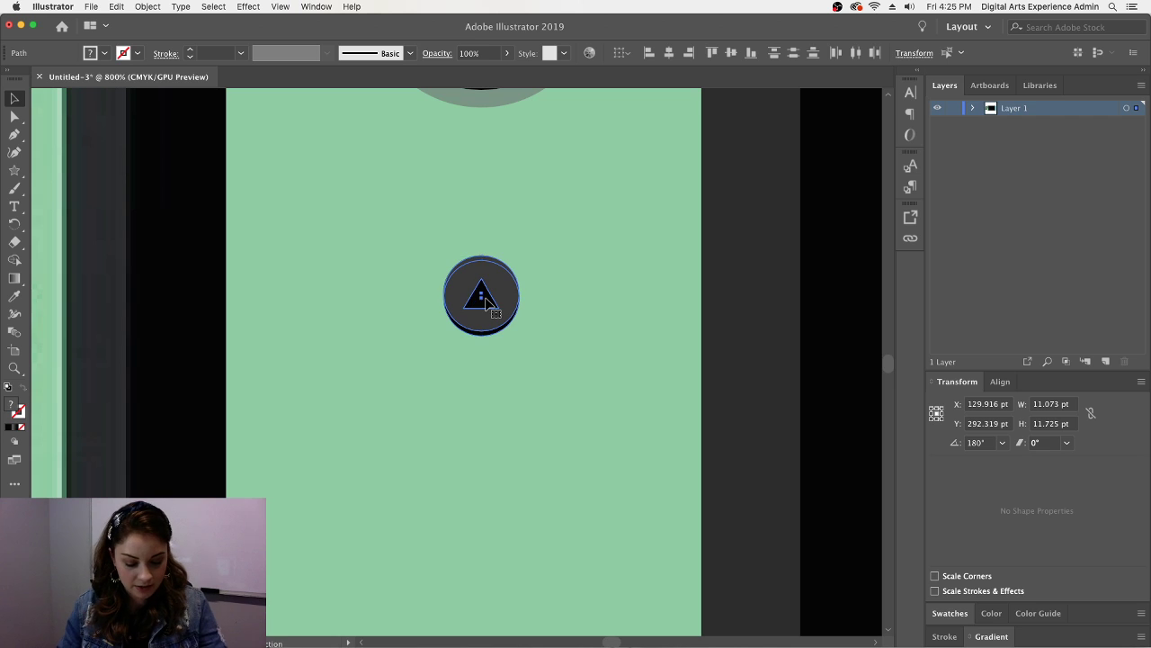
key(cmd+v)
drag(465, 351, 633, 393)
click(690, 388)
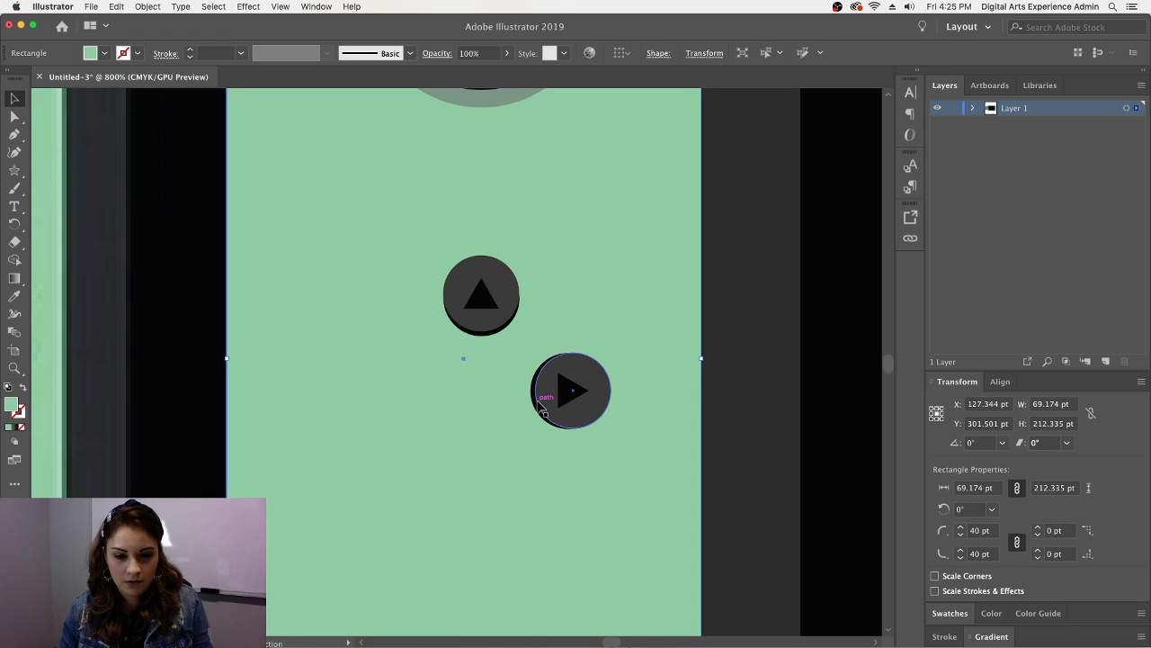
drag(535, 407, 538, 409)
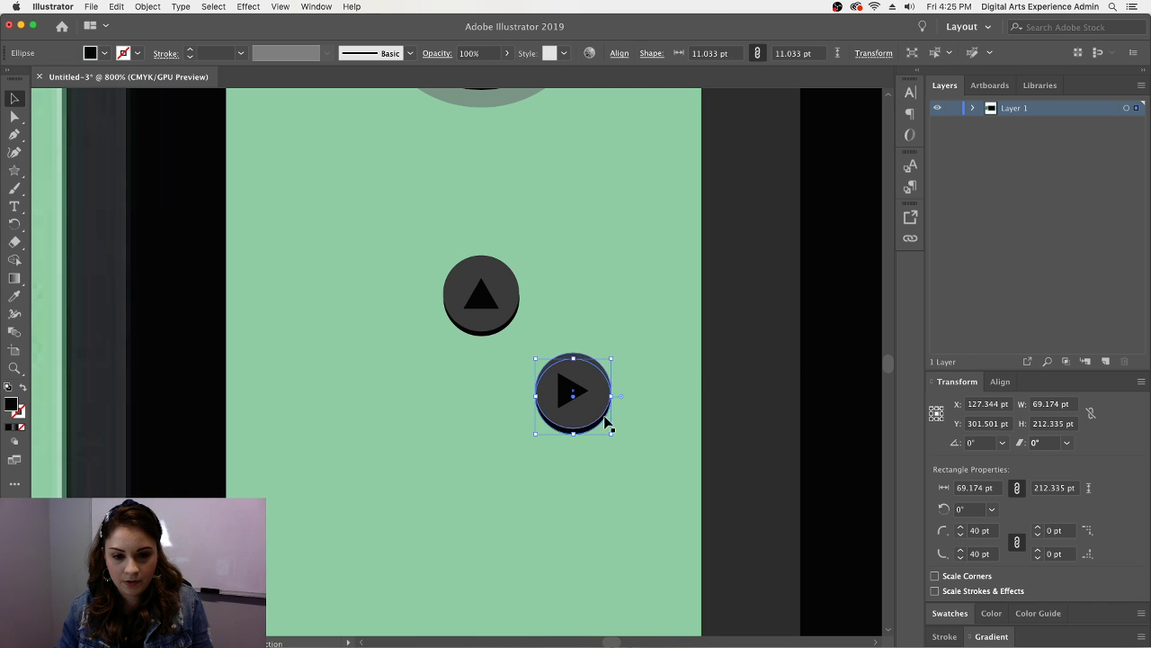
click(614, 382)
click(591, 373)
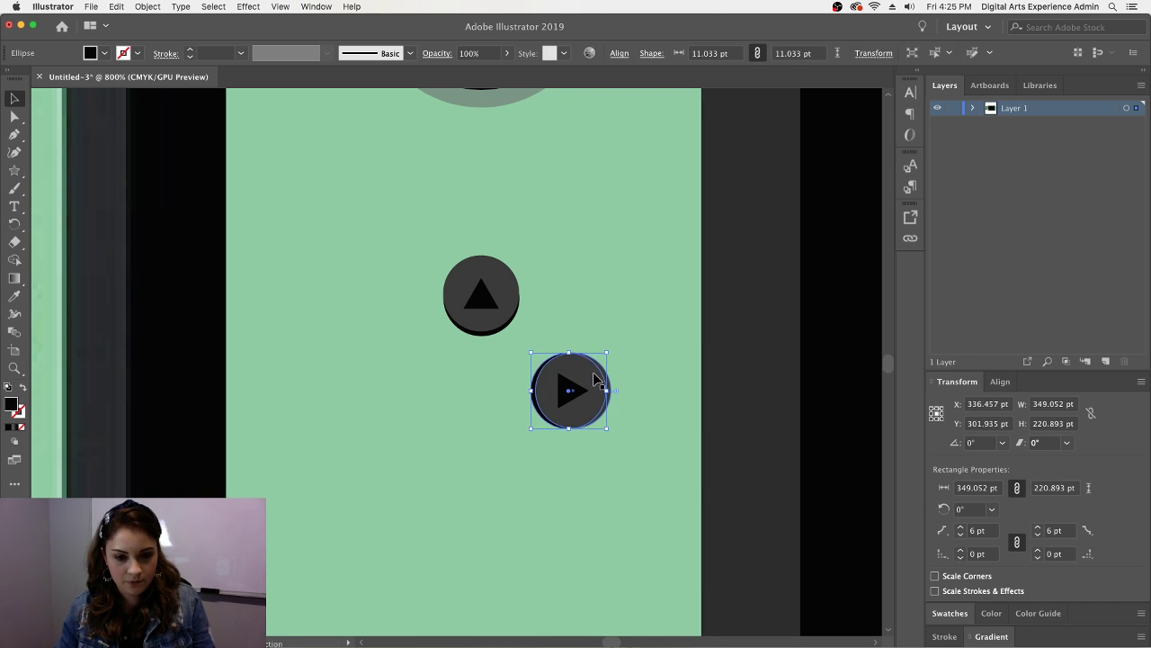
key(super+equal)
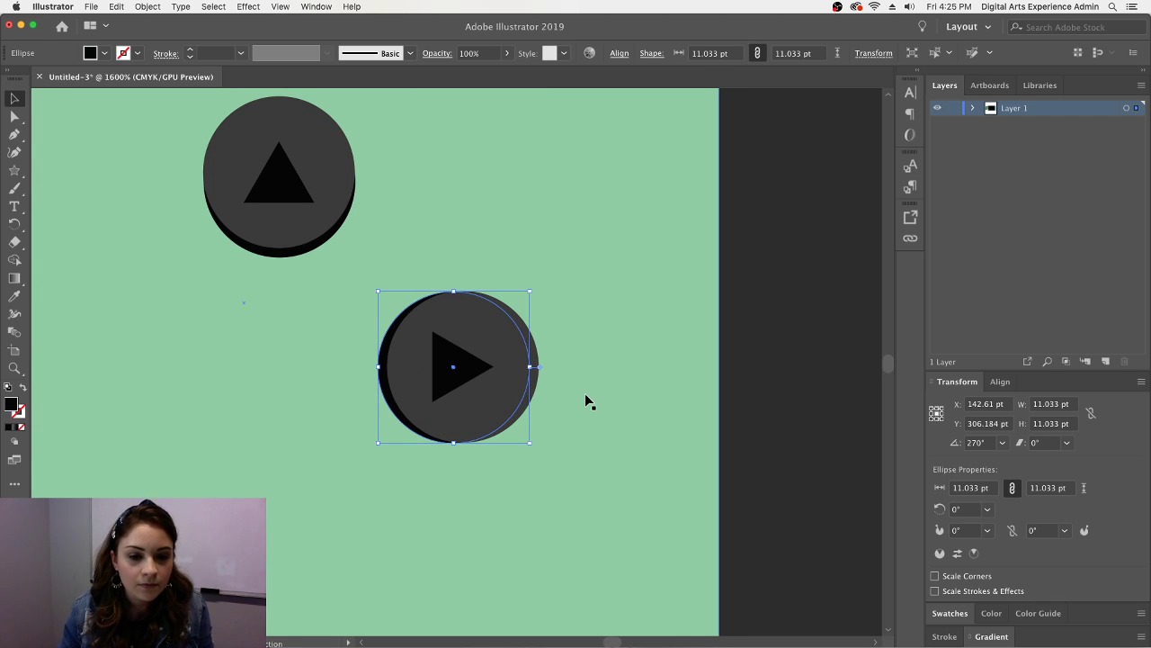
drag(534, 380, 595, 457)
key(super+z)
- Align the right direction button with its black shadow so that the shadow shows only along the button's lower edge
click(416, 391)
drag(439, 370, 414, 370)
mouse_move(489, 328)
mouse_down()
mouse_move(490, 313)
mouse_move(496, 324)
mouse_up()
- Move the right direction button's triangle slightly up and to the right within the button's circle
click(476, 365)
drag(476, 366, 481, 358)
click(542, 396)
click(468, 360)
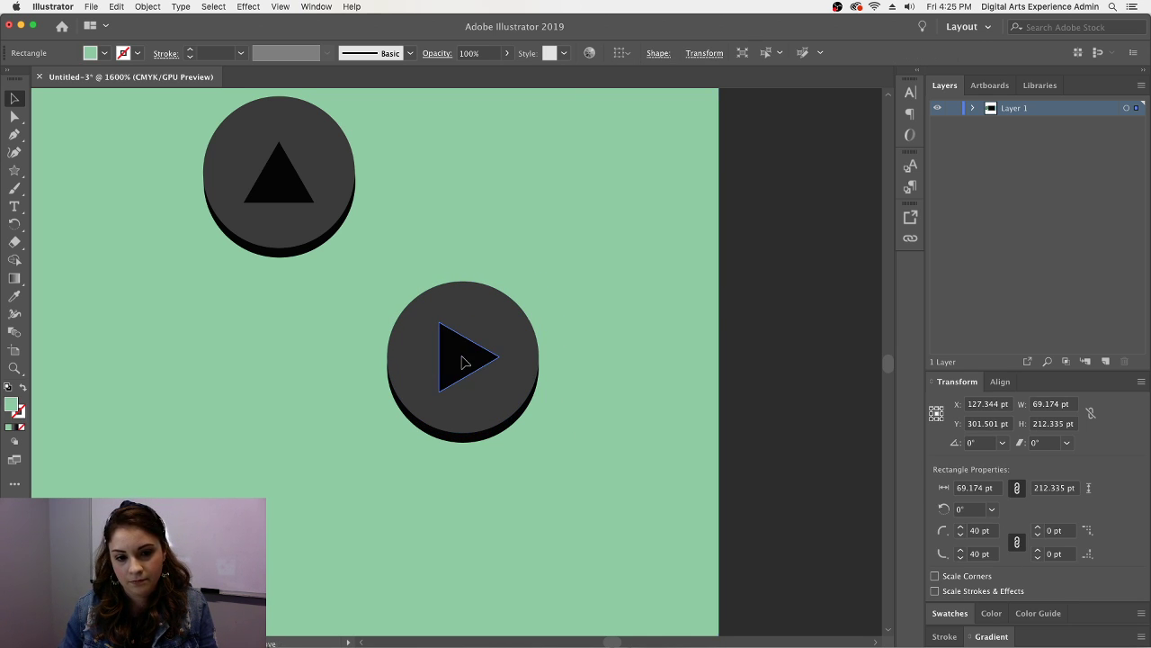
click(584, 429)
click(468, 366)
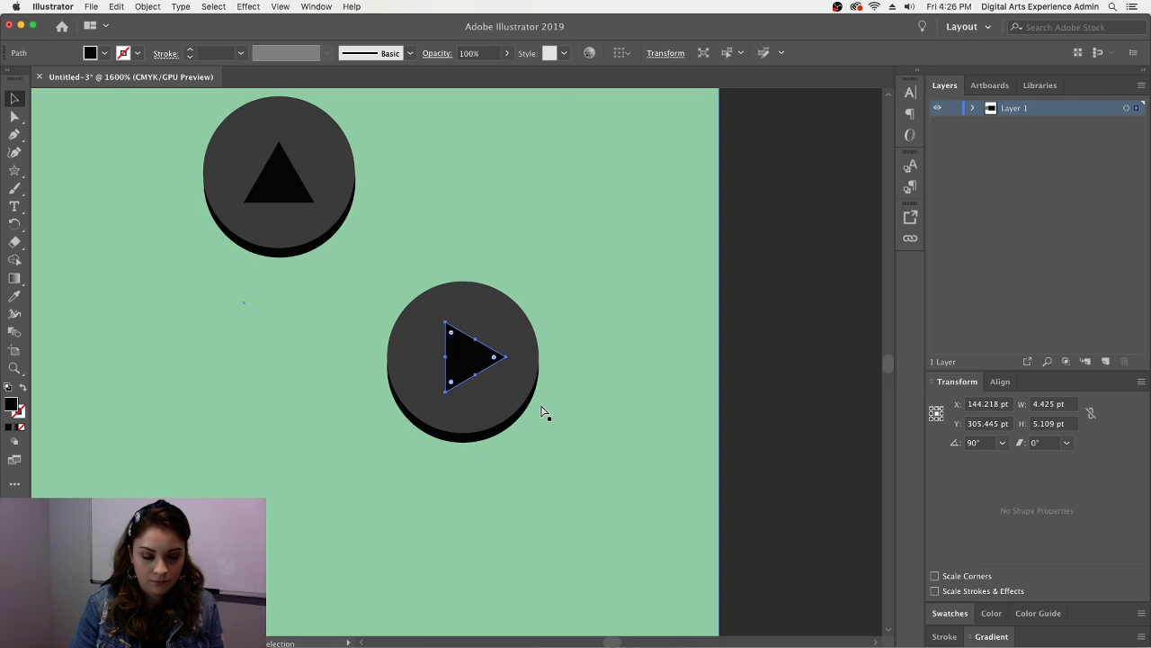
- Examine the left controller and compare its direction buttons with those in the reference image
key(super+minus)
key(super+minus)
key(super+minus)
click(544, 414)
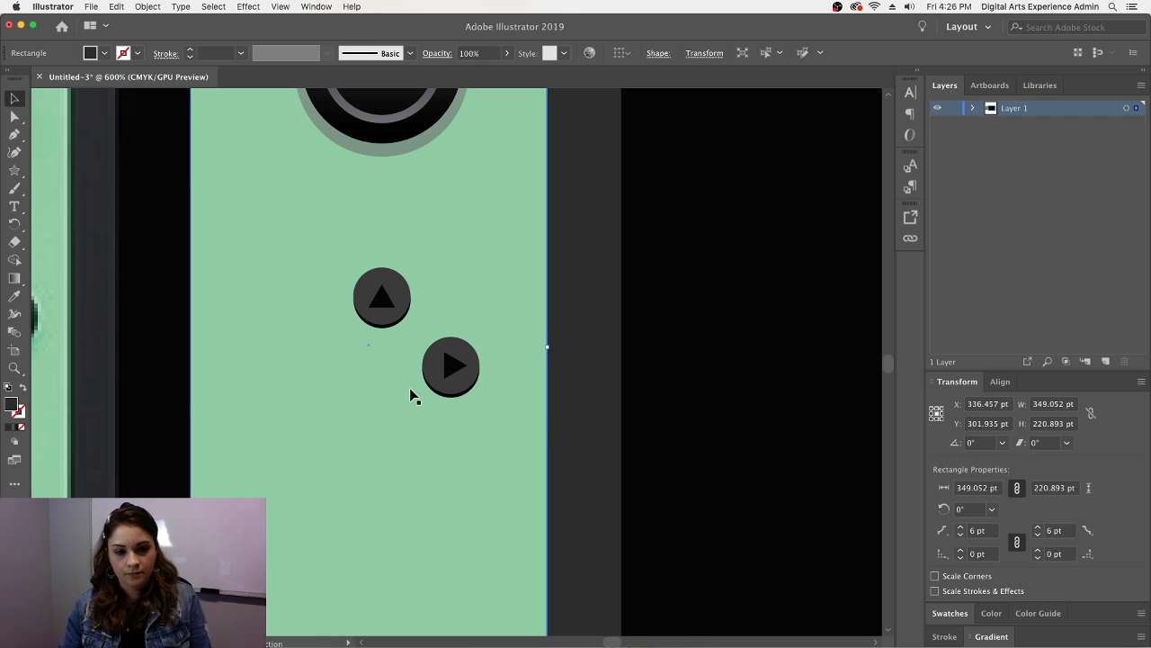
key(super+plus)
key(super+plus)
key(super+plus)
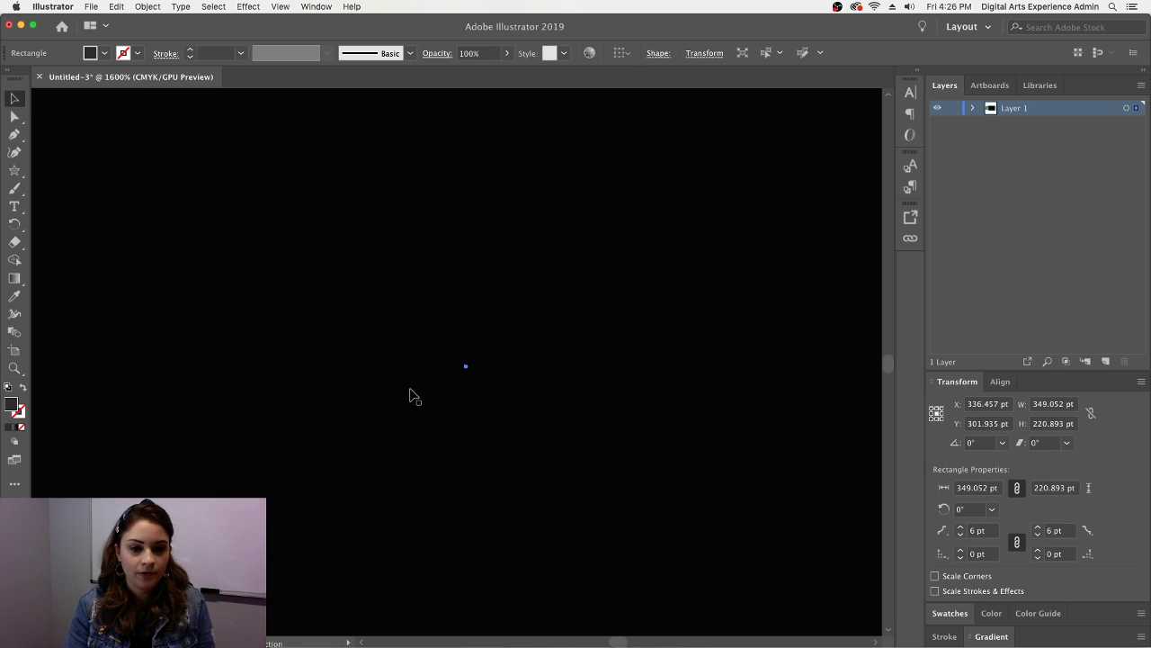
key(super+minus)
key(super+minus)
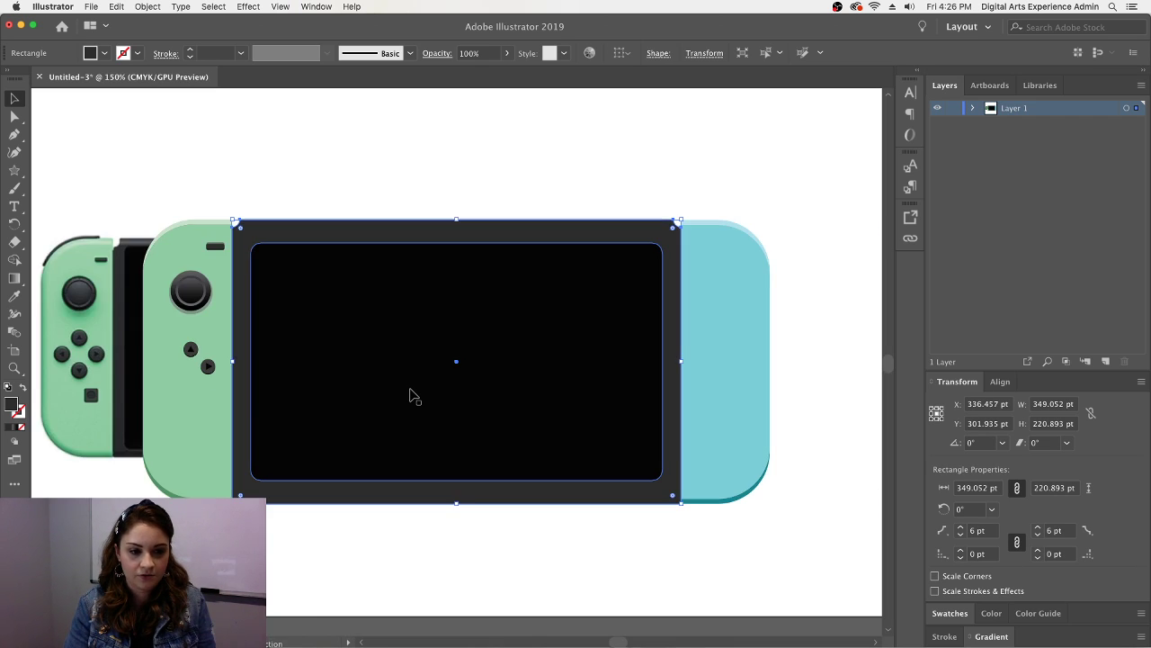
key(super+plus)
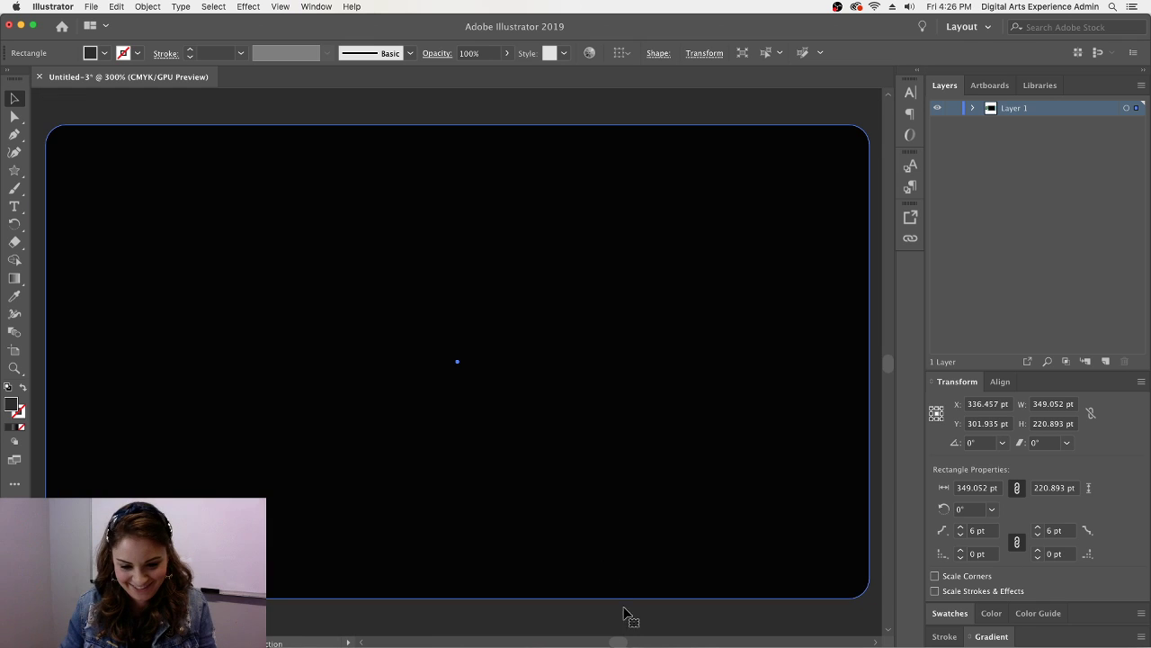
drag(617, 642, 608, 642)
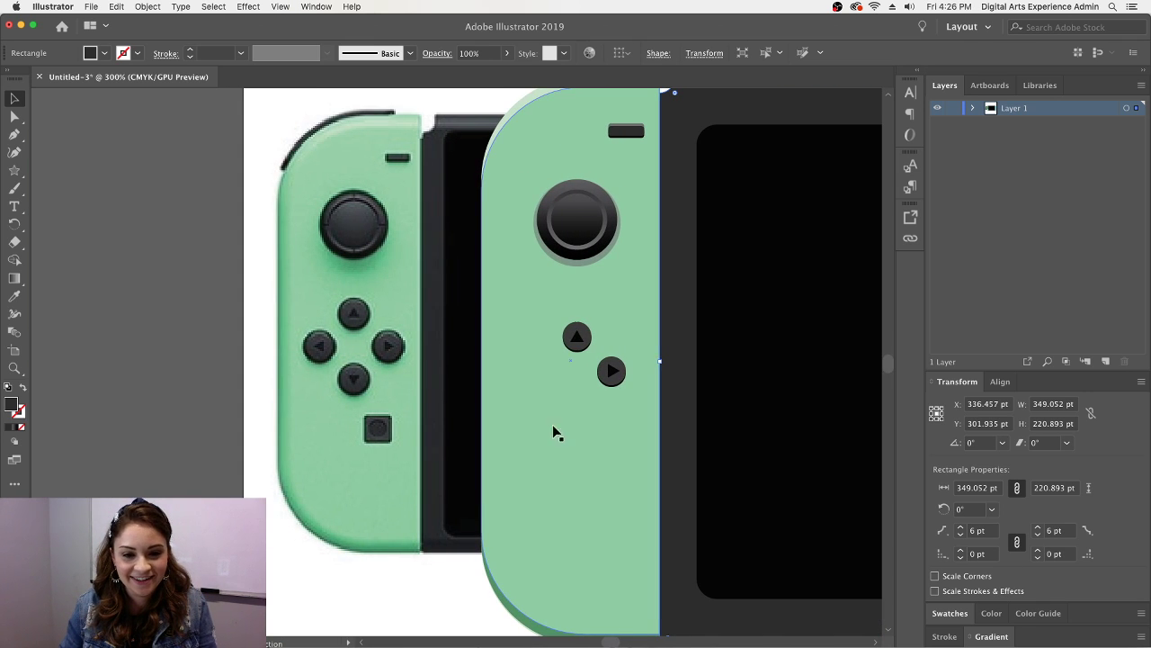
key(super+plus)
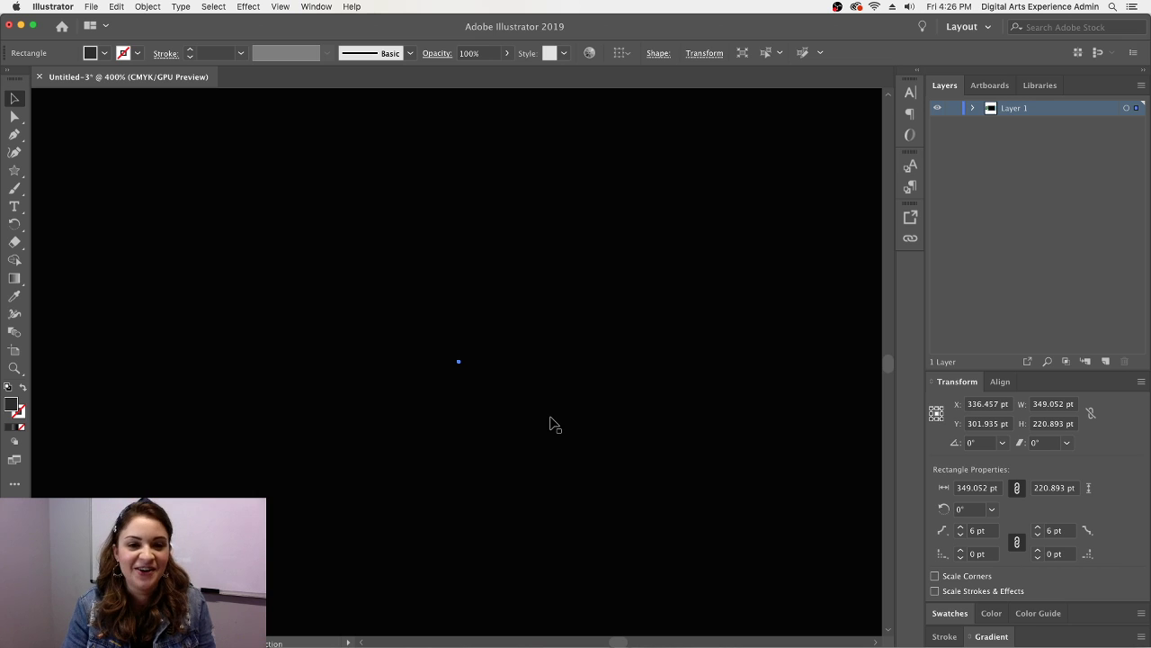
drag(621, 641, 615, 641)
key(super+plus)
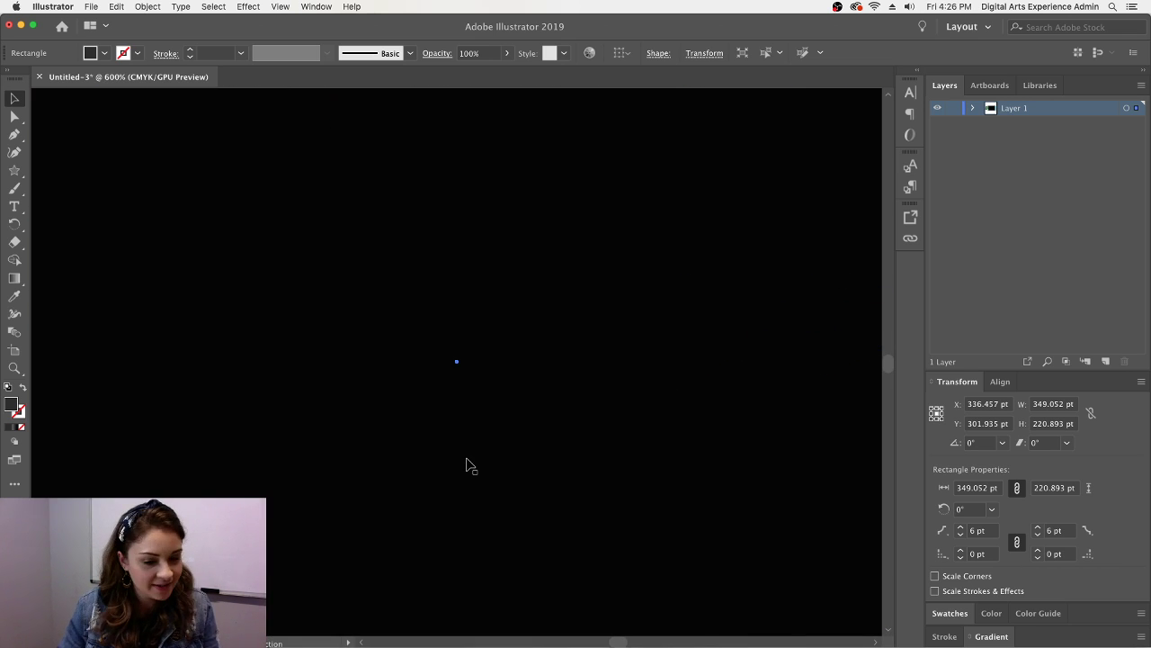
drag(620, 641, 612, 641)
- Nudge the triangle on the top direction button slightly upward within its circle
click(592, 371)
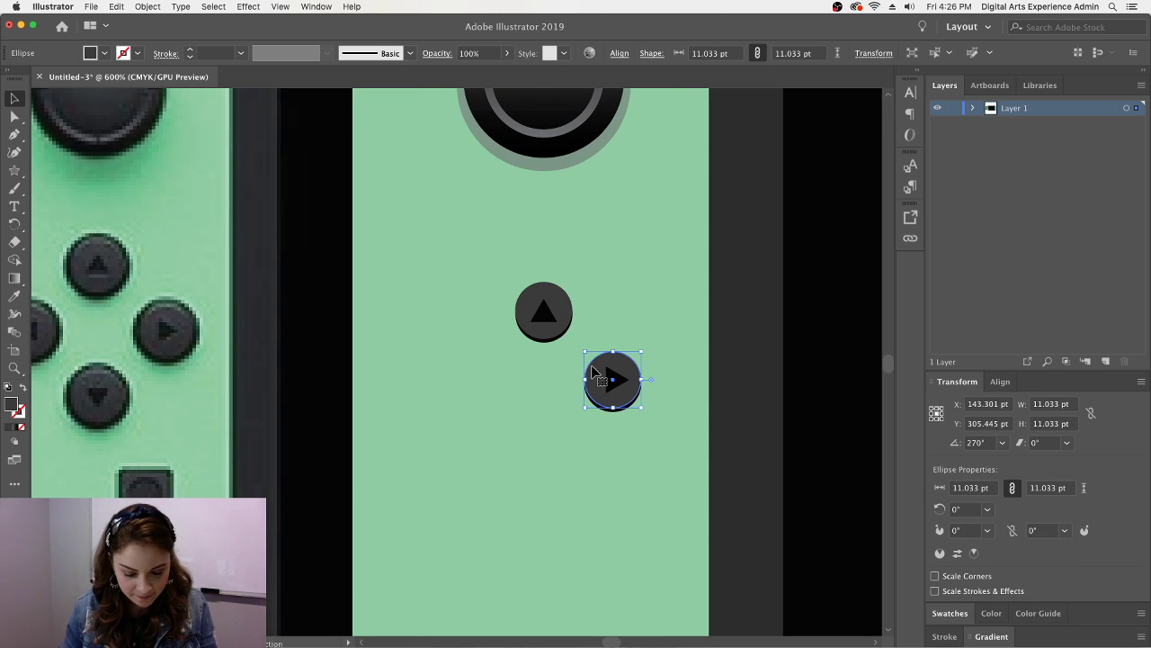
key(super+plus)
key(super+plus)
key(super+plus)
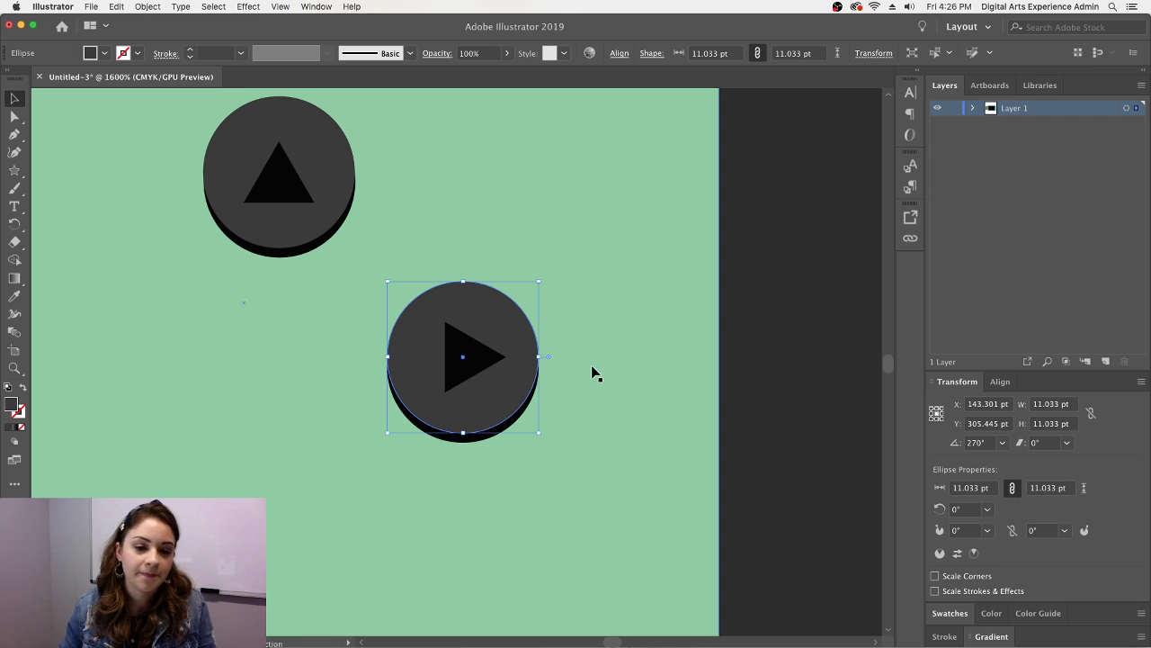
click(482, 369)
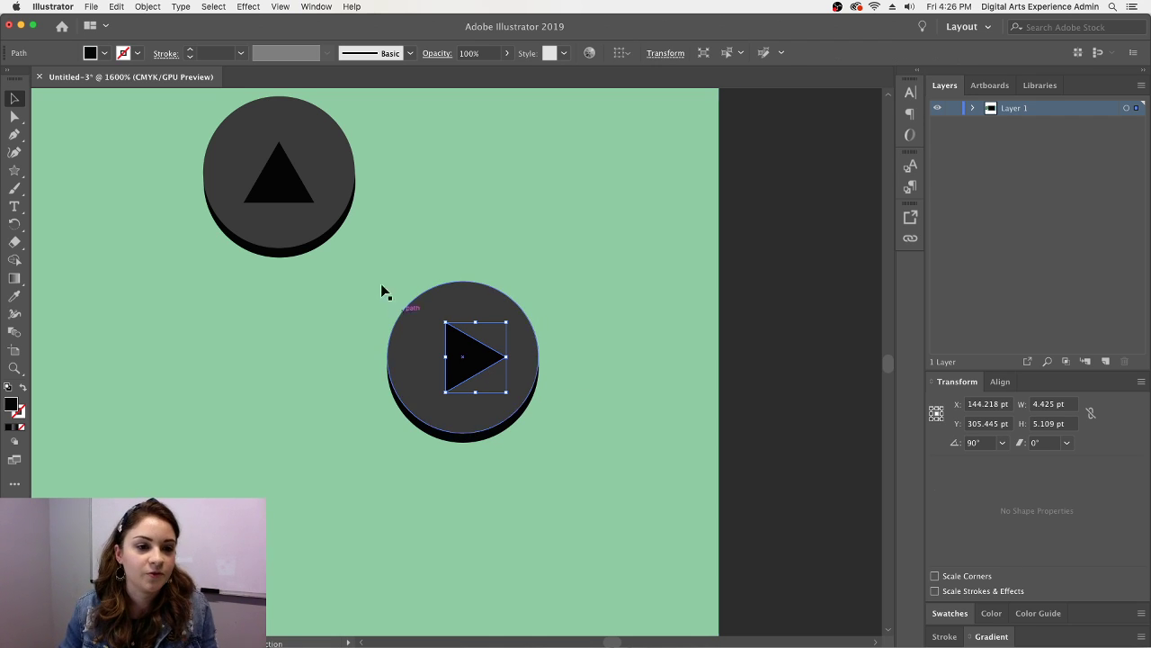
click(277, 185)
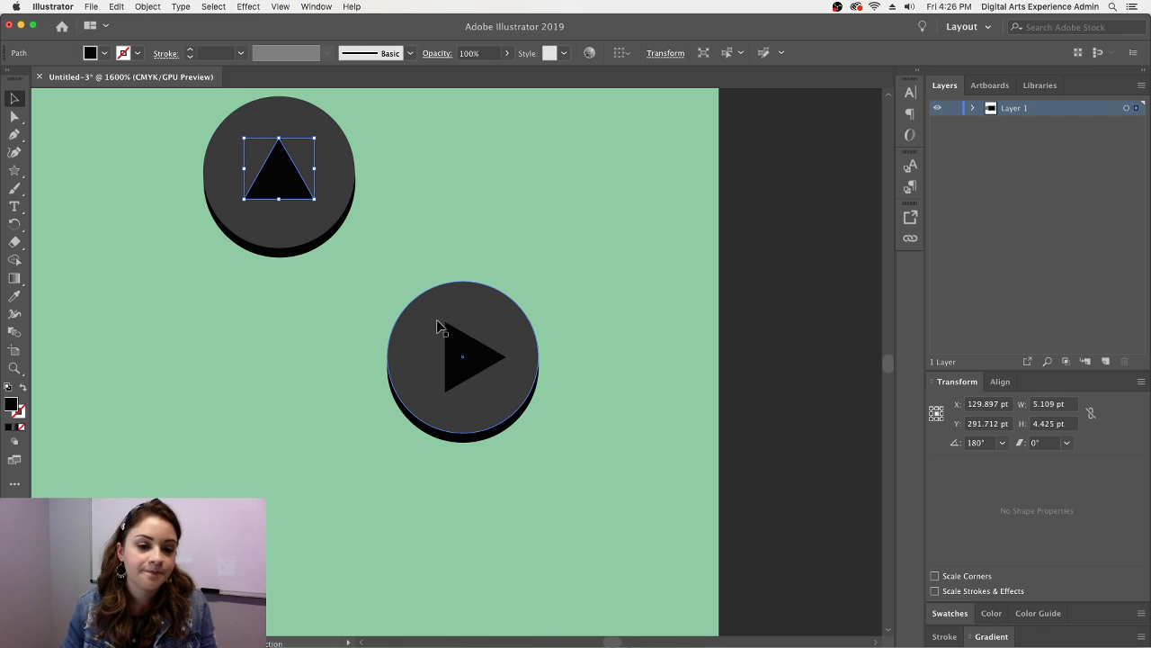
- Duplicate the right direction button with its shadow and triangle, and place the copy level with it on the left side
click(435, 319)
shift+click(479, 367)
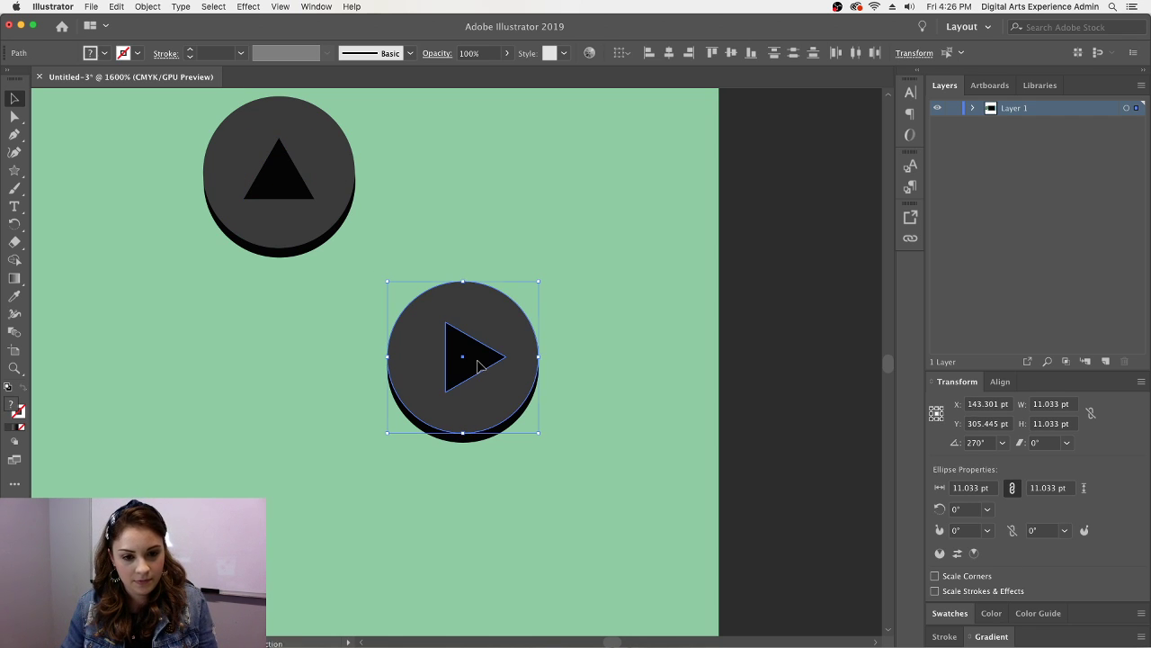
key(super)
drag(503, 403, 117, 375)
drag(611, 643, 611, 644)
drag(340, 354, 359, 355)
- Rotate the left button's triangle to 270° so it points left, and shift it slightly left within the circle
click(309, 362)
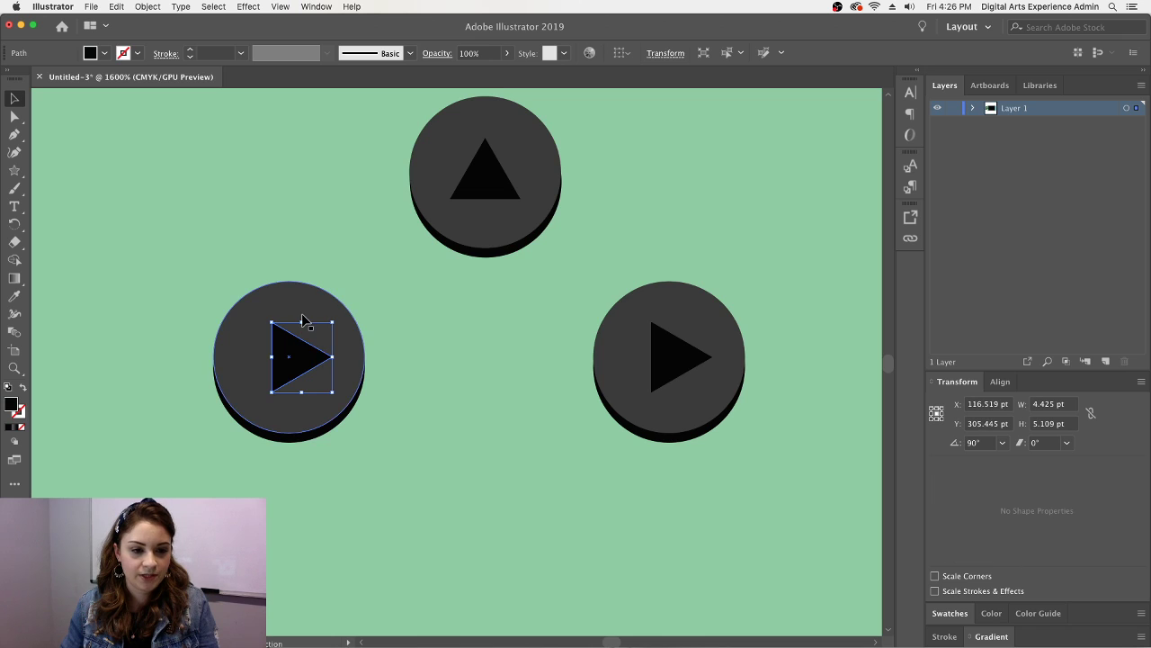
double_click(303, 319)
double_click(464, 351)
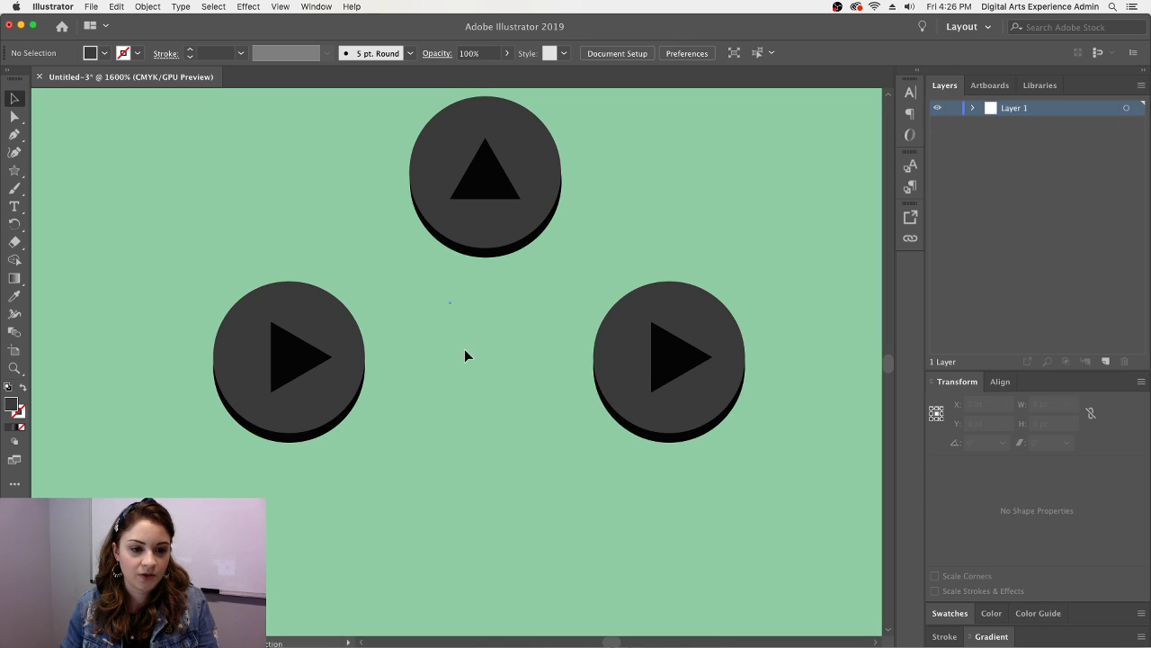
click(315, 369)
mouse_move(338, 356)
mouse_down()
mouse_move(315, 301)
mouse_move(238, 338)
mouse_move(221, 360)
mouse_move(318, 359)
mouse_up()
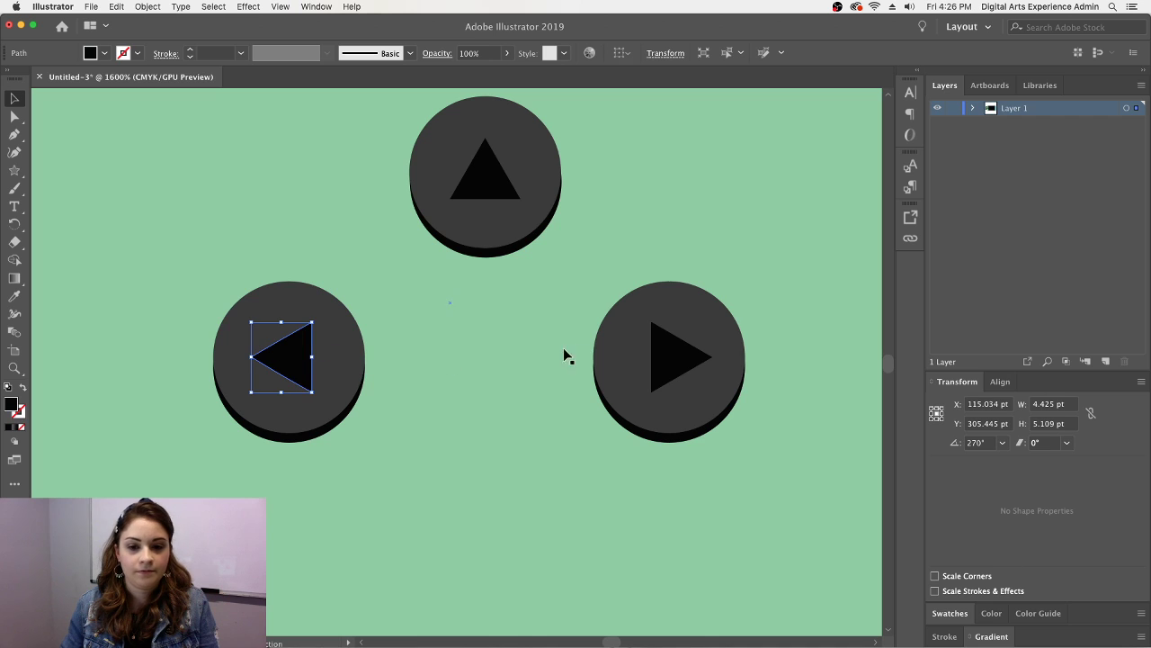
click(519, 364)
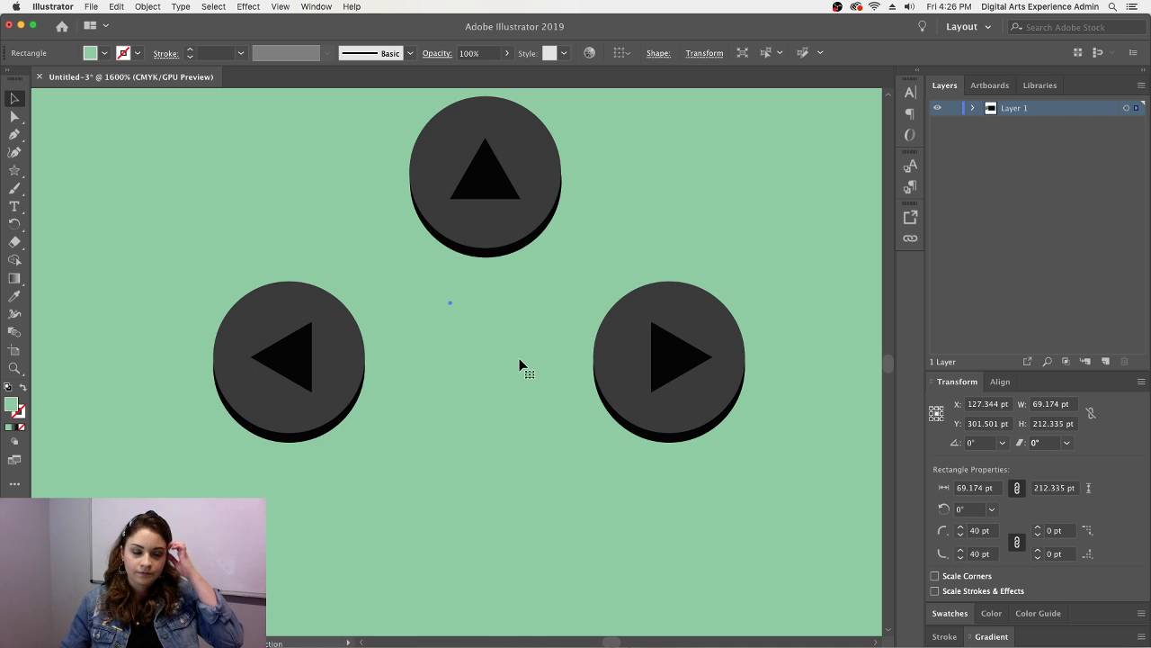
- Duplicate the top direction button with its shadow and triangle, and place the copy straight below it as the bottom button
scroll(486, 391, down, 2)
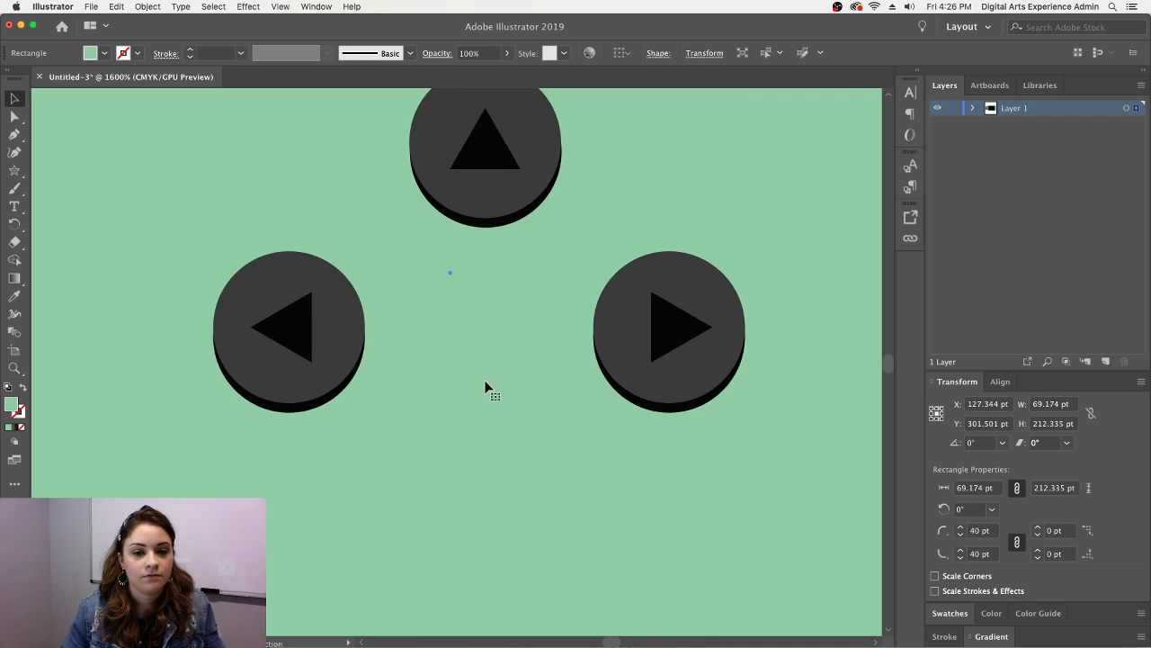
click(493, 160)
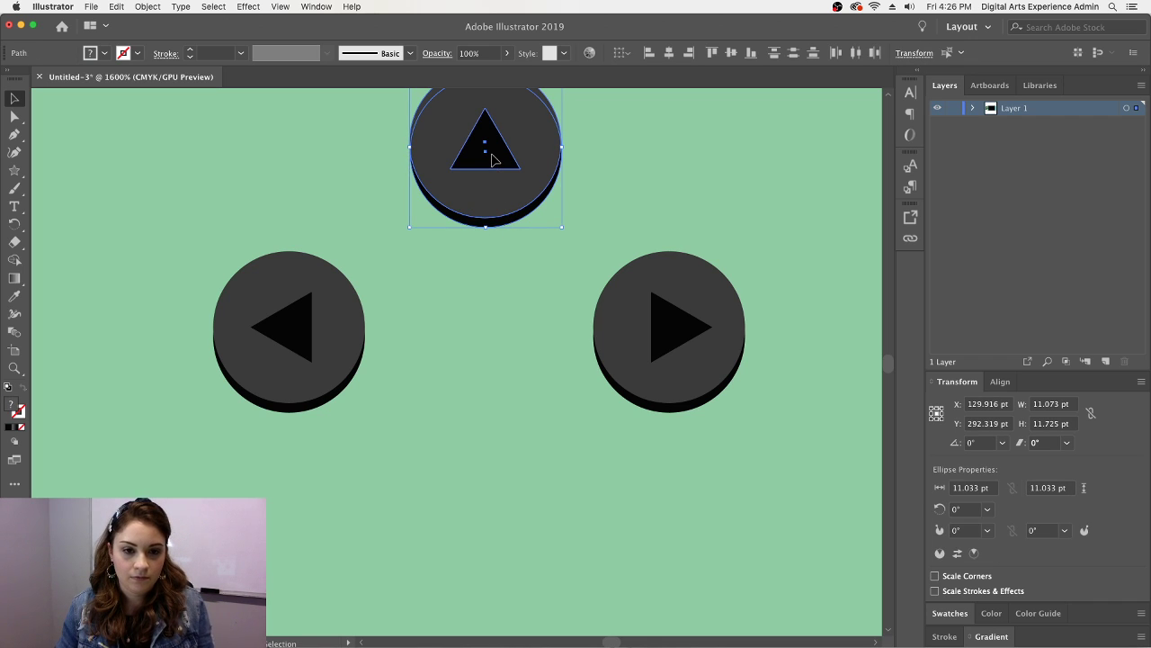
key(super+c)
key(super+v)
drag(485, 364, 509, 511)
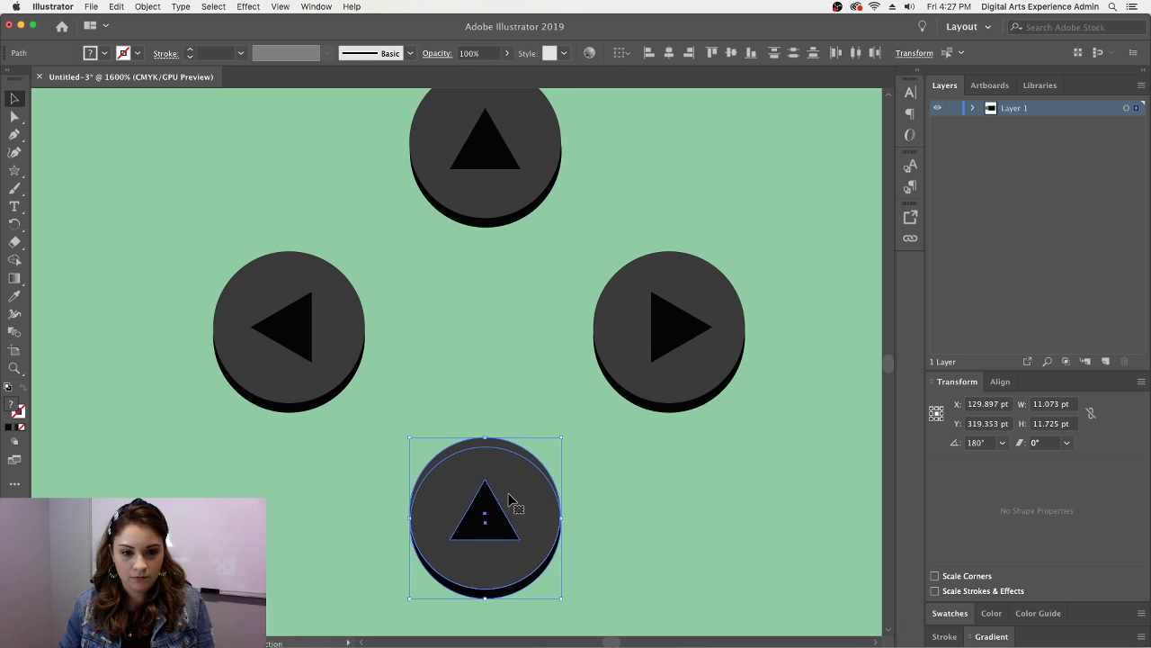
click(598, 467)
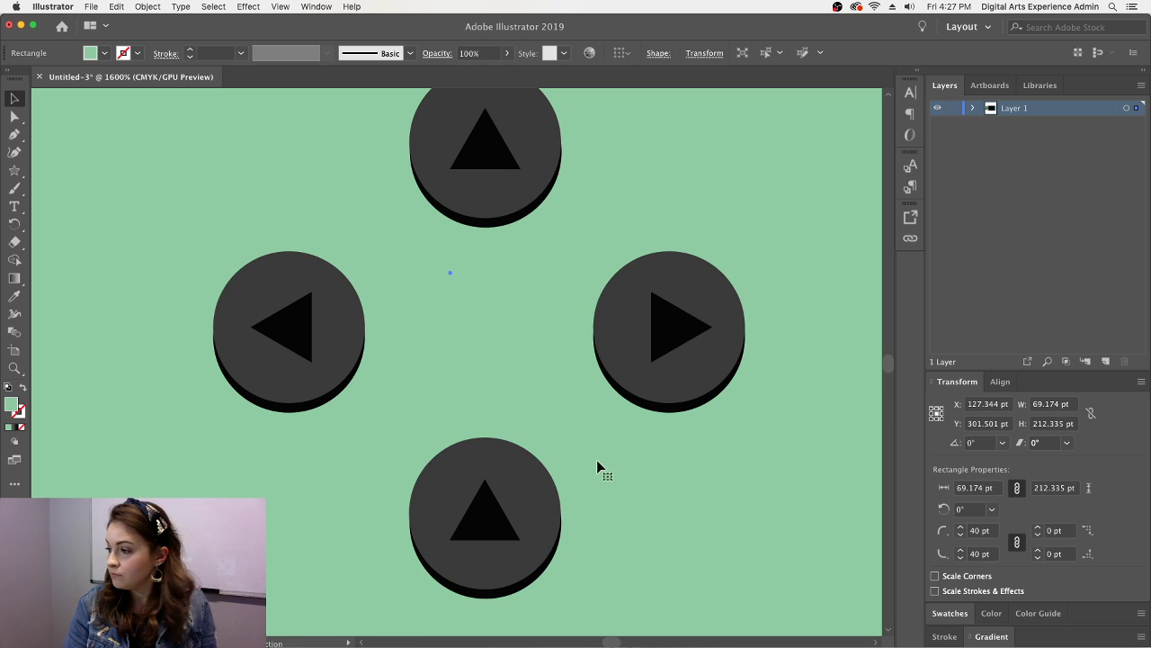
- Move the right, left and bottom direction buttons, each with its shadow and triangle, slightly closer to the center of the group
key(super+minus)
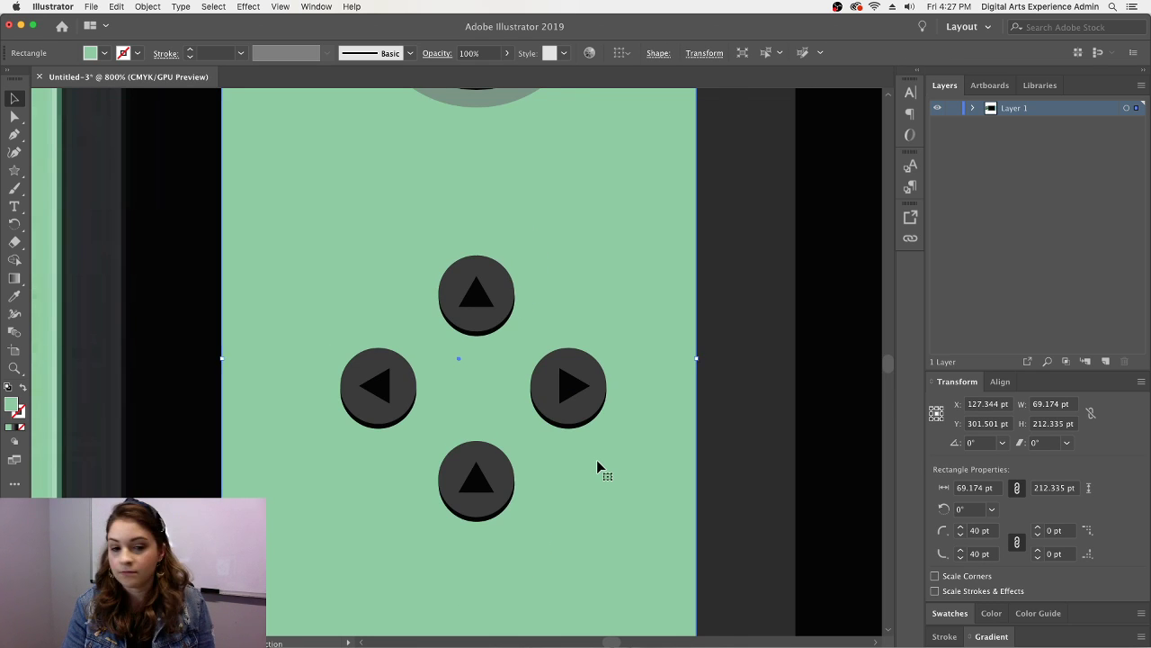
key(super+minus)
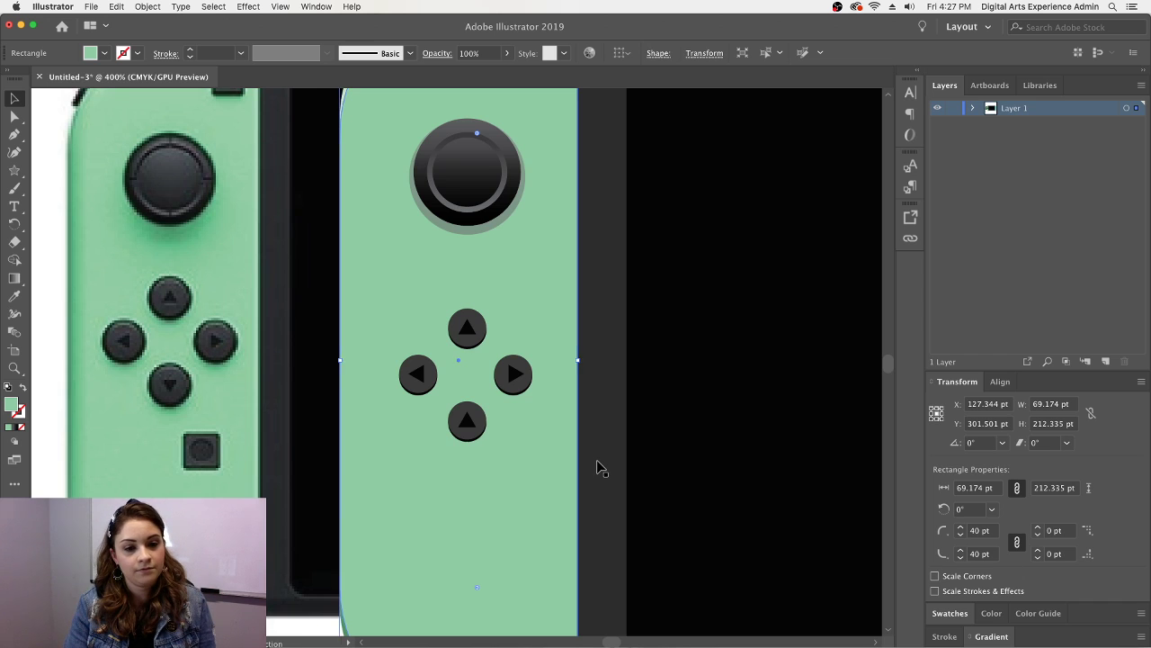
key(super+equal)
key(super+equal)
key(super+equal)
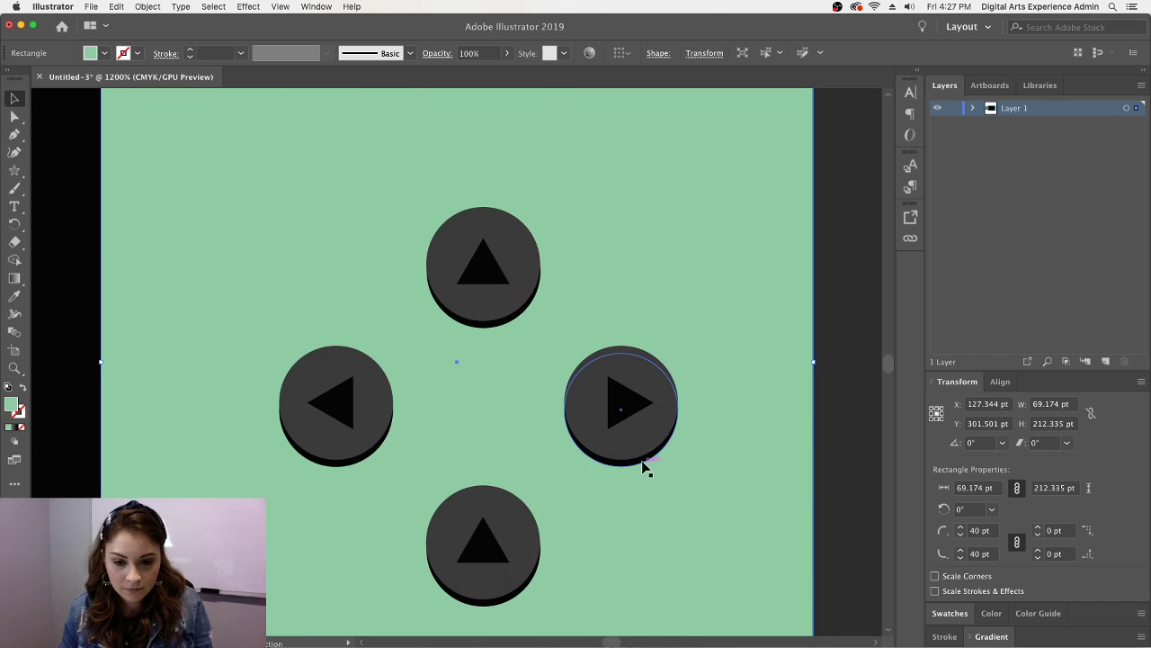
click(645, 469)
mouse_move(640, 409)
mouse_down()
mouse_move(650, 419)
mouse_move(633, 423)
mouse_up()
click(356, 460)
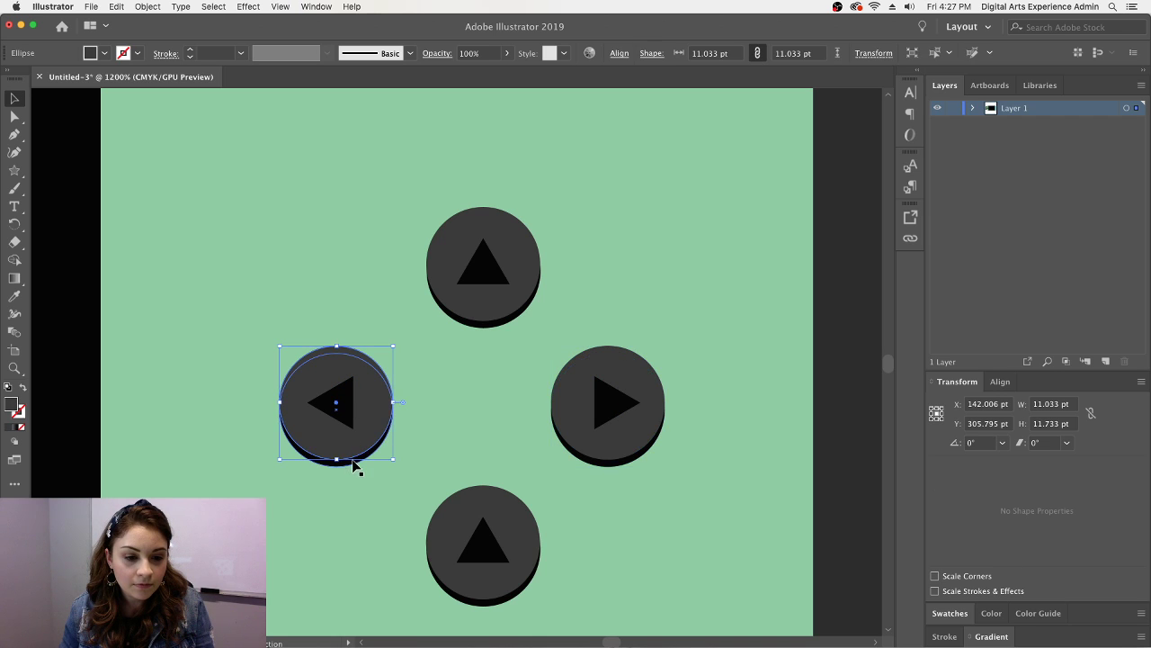
drag(346, 413, 380, 412)
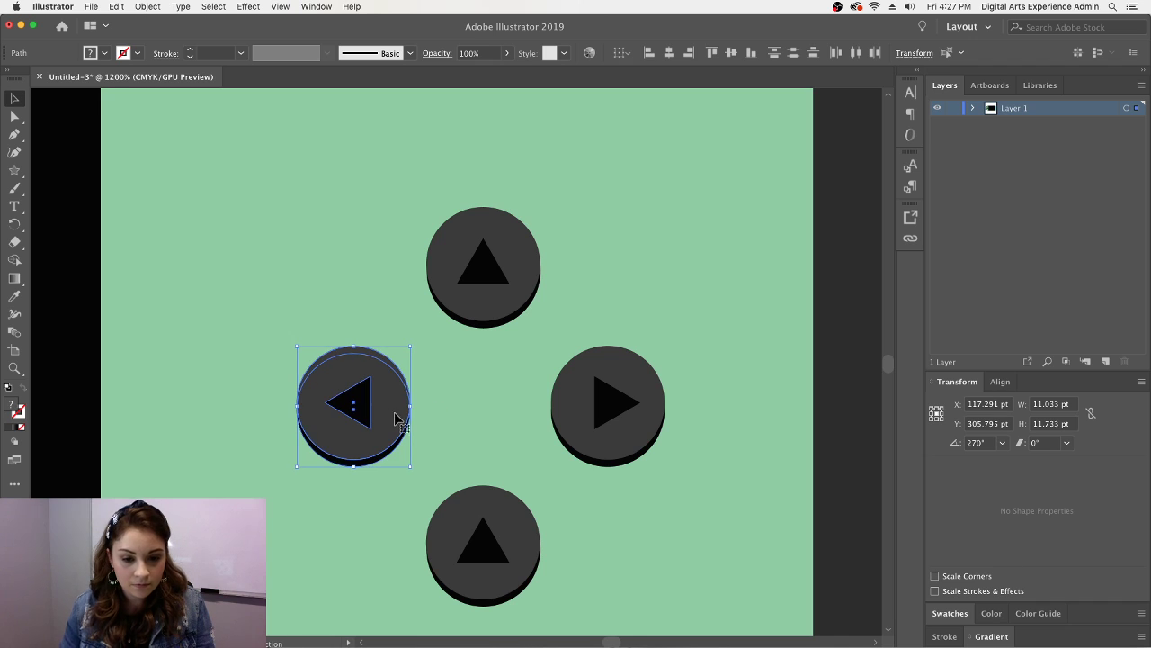
click(495, 591)
mouse_move(481, 547)
mouse_down()
mouse_move(500, 560)
mouse_move(506, 550)
mouse_move(496, 558)
mouse_up()
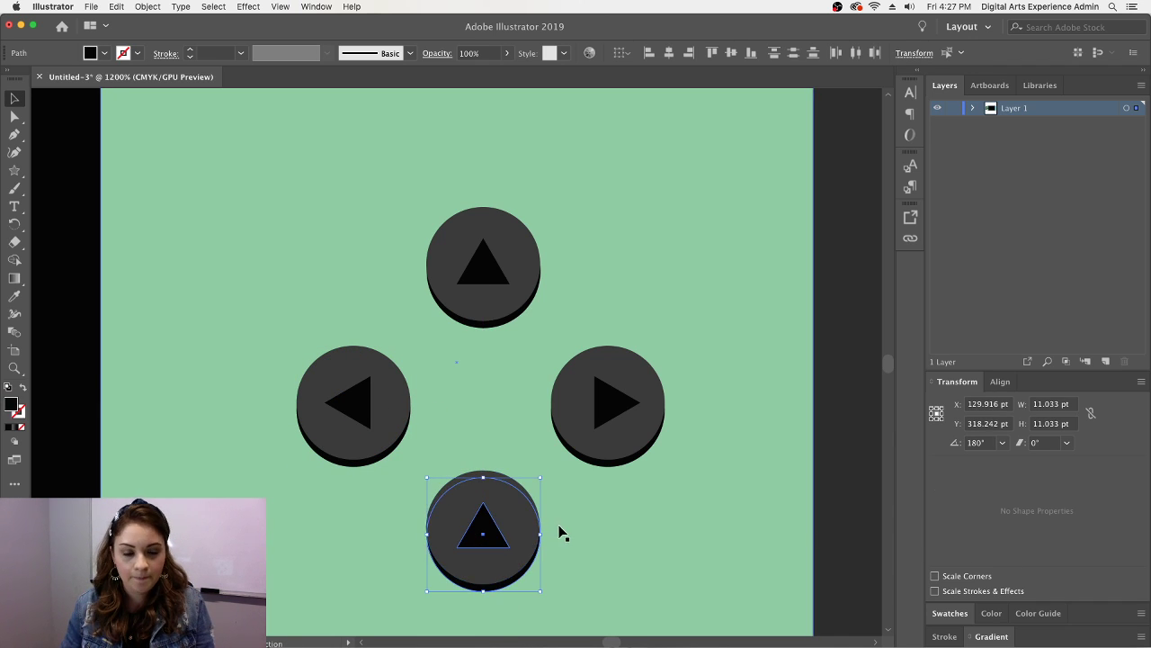
- Move the bottom arrow button of the green controller slightly up toward the other three buttons
click(557, 525)
click(506, 588)
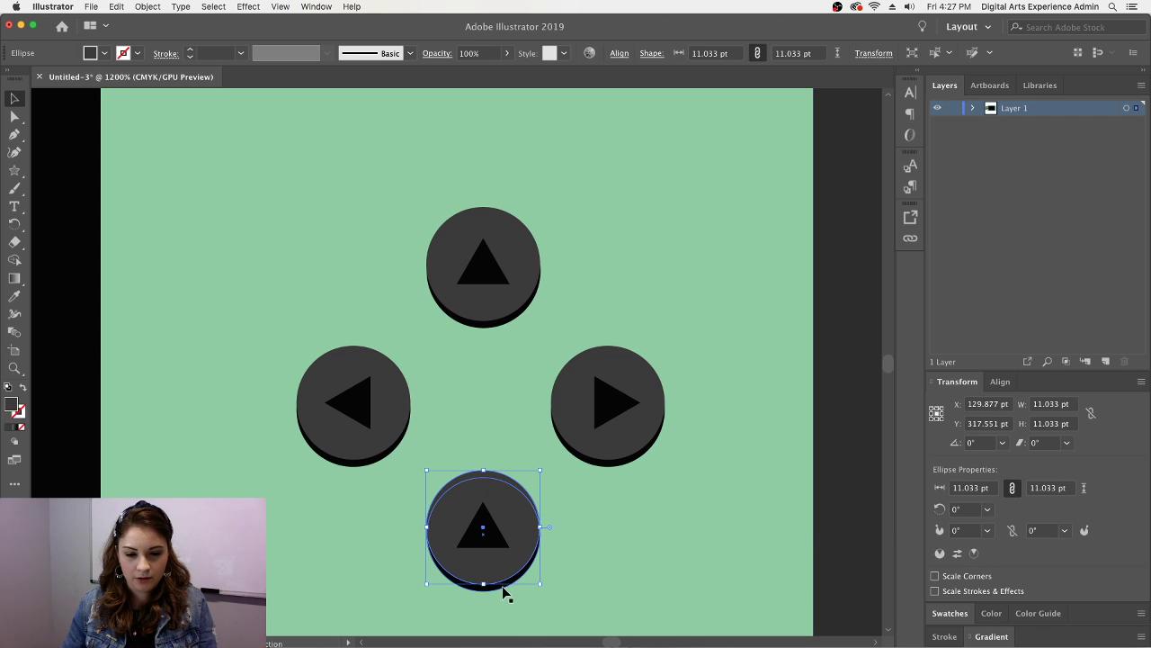
drag(500, 540, 502, 537)
click(588, 542)
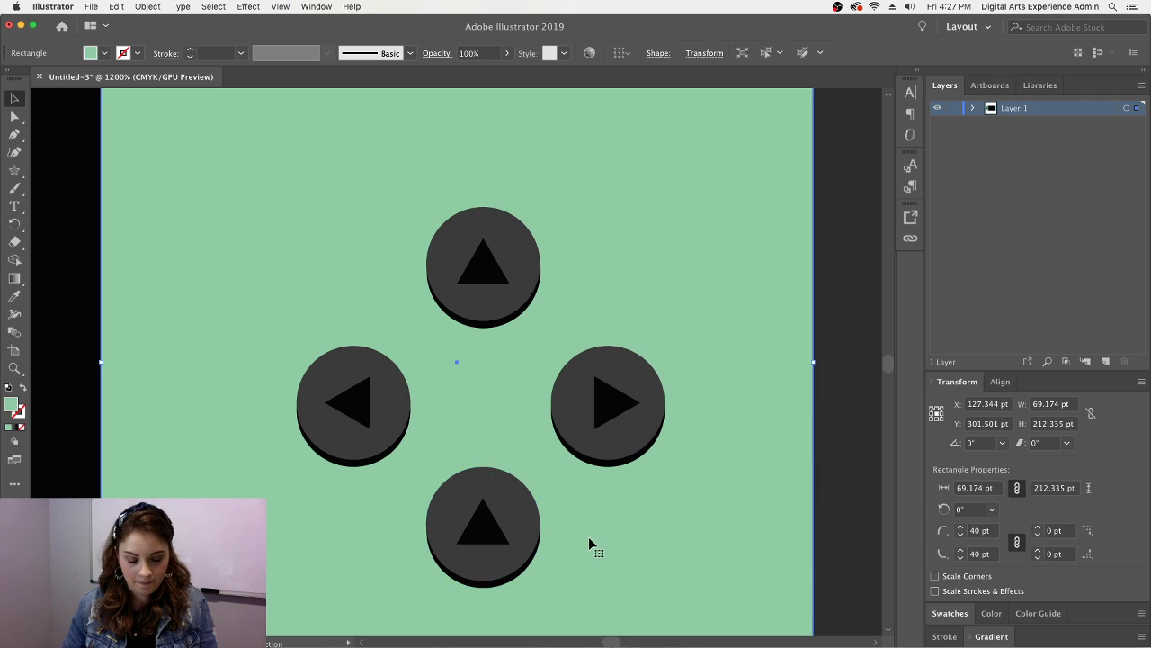
- Move the linked reference screenshot up so the green controller's buttons on it are clear of the drawn console
key(super+minus)
key(super+minus)
key(super+minus)
key(super+minus)
key(super+minus)
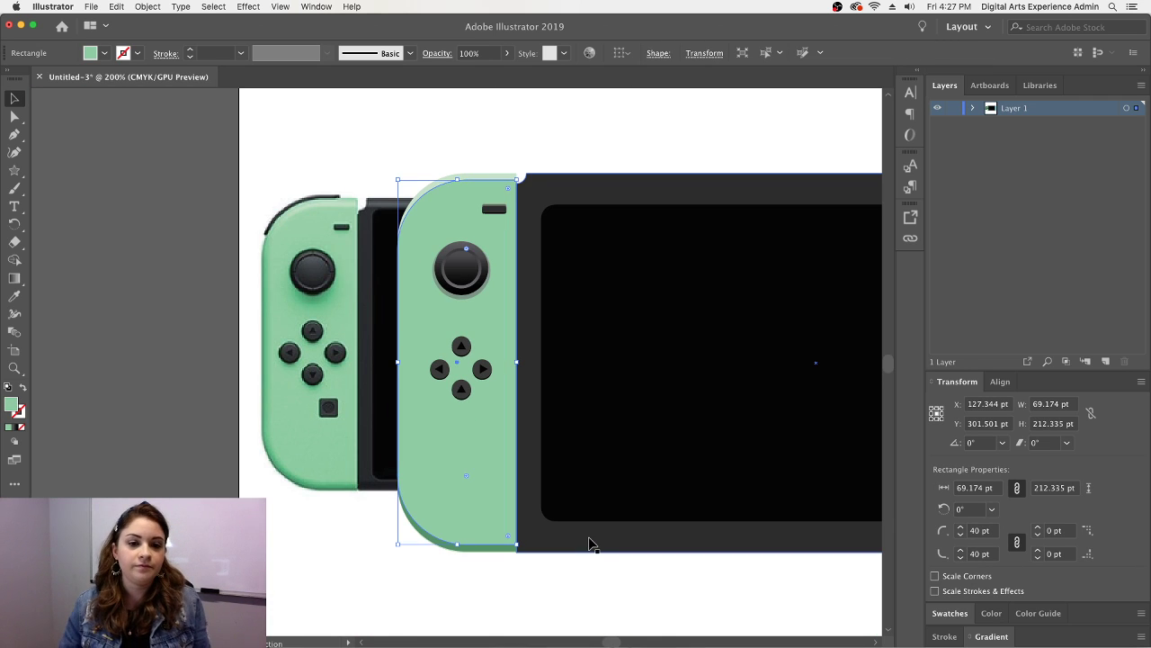
click(626, 621)
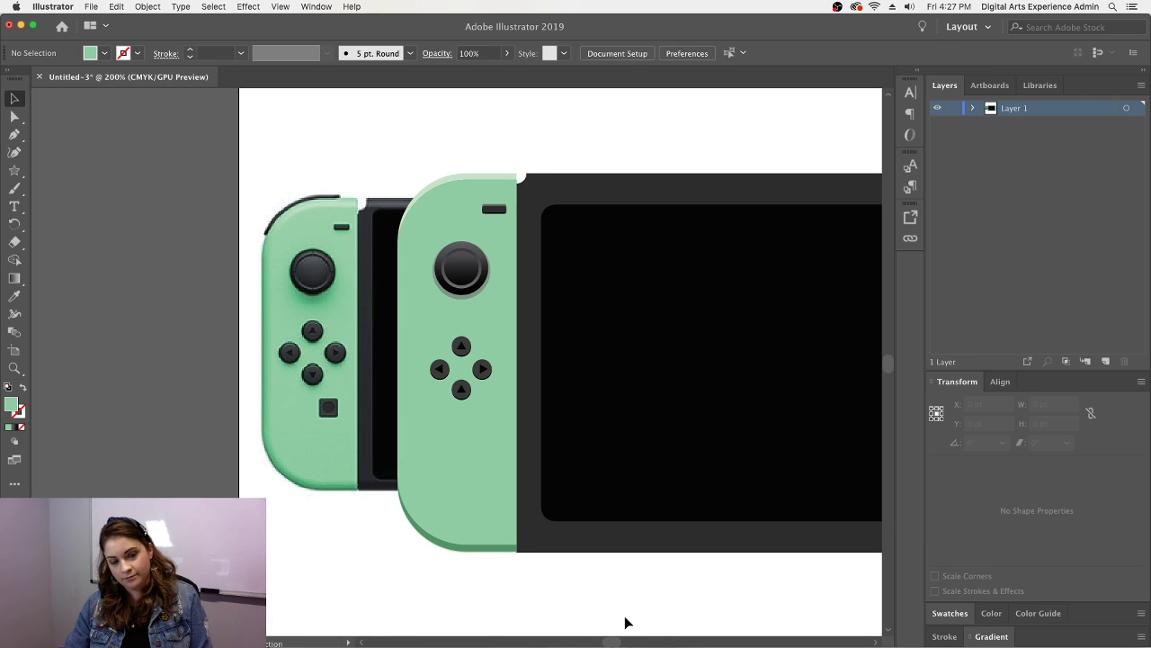
key(super+plus)
key(super+plus)
key(super+plus)
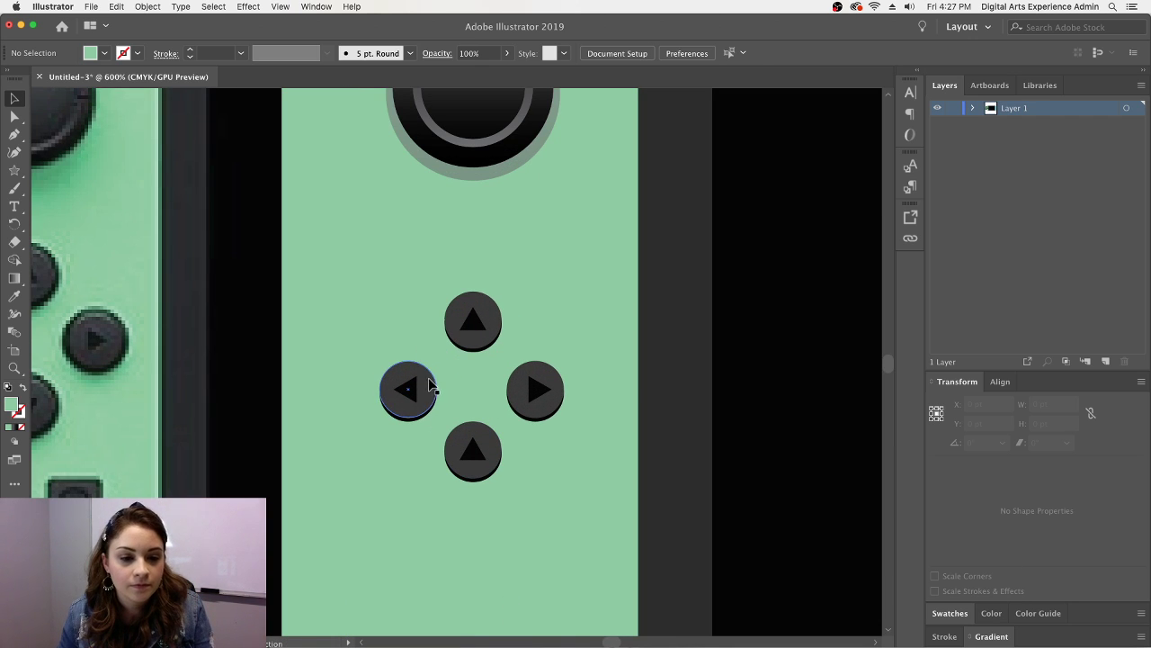
click(354, 299)
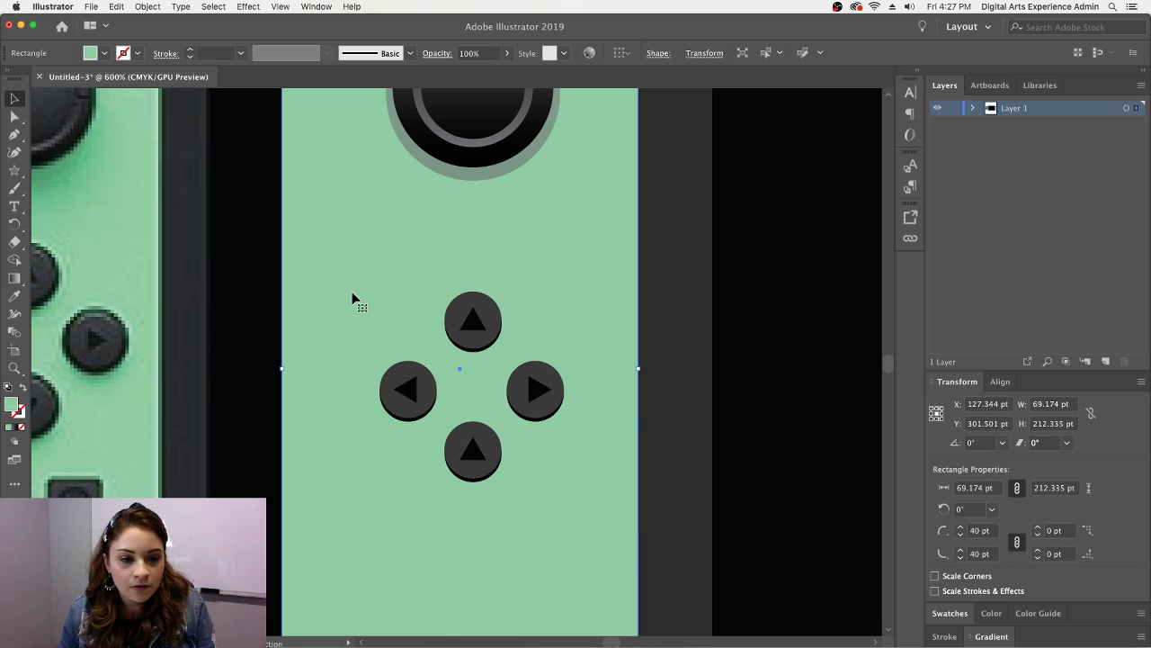
click(242, 308)
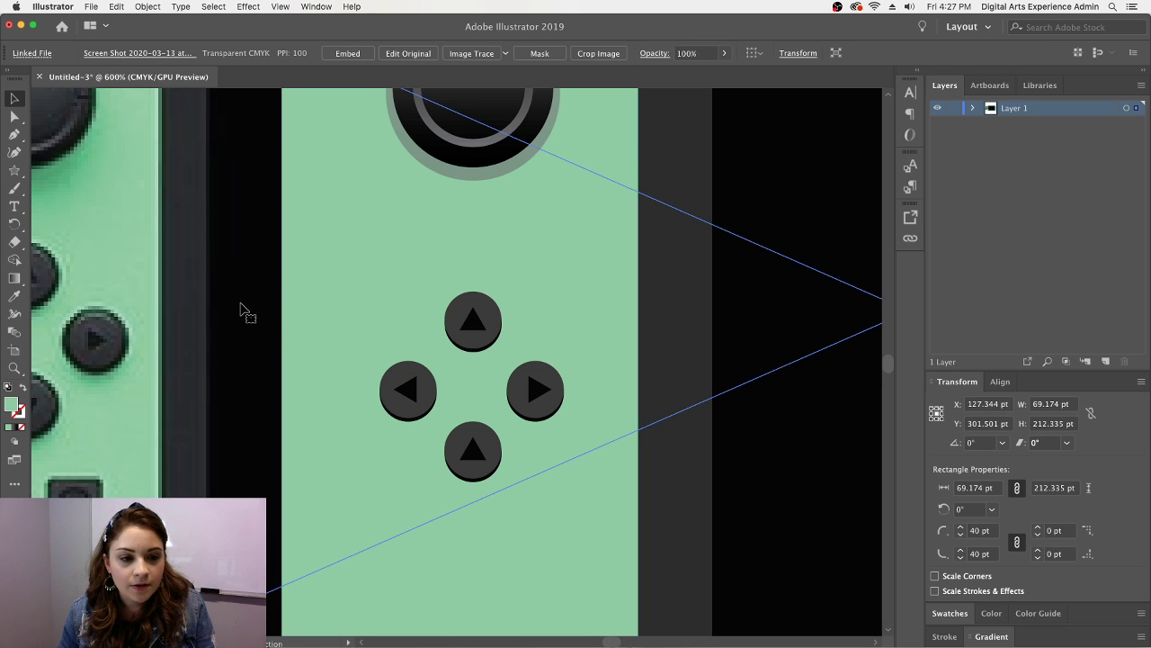
drag(242, 308, 226, 247)
key(super+minus)
key(super+minus)
key(super+minus)
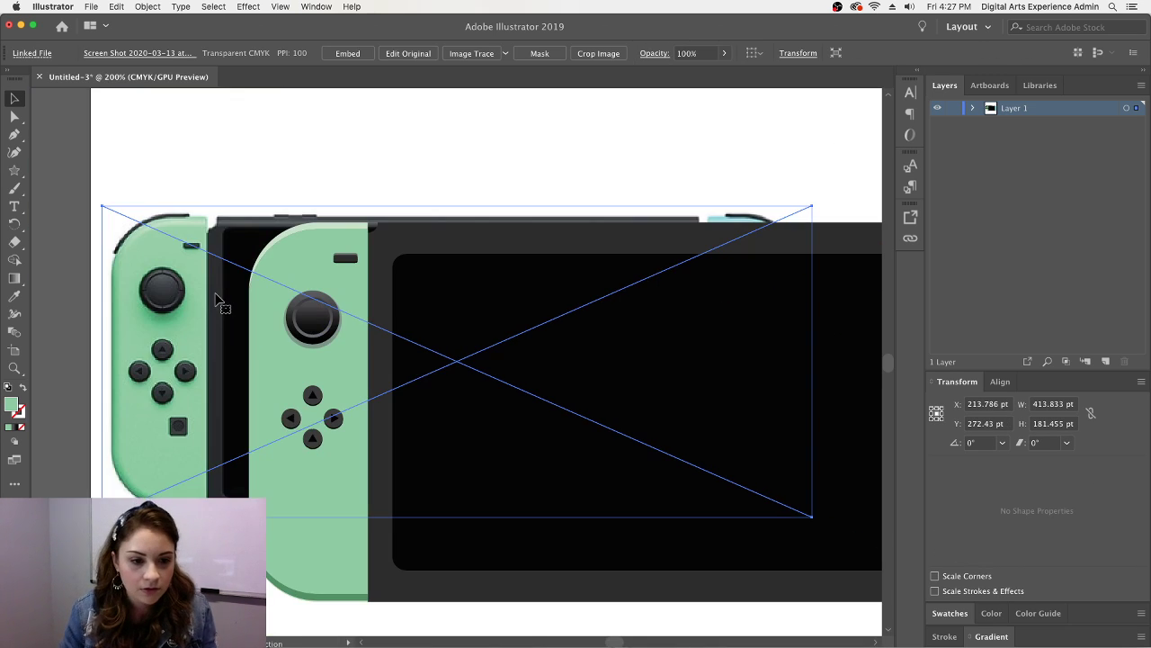
drag(169, 323, 193, 215)
click(180, 424)
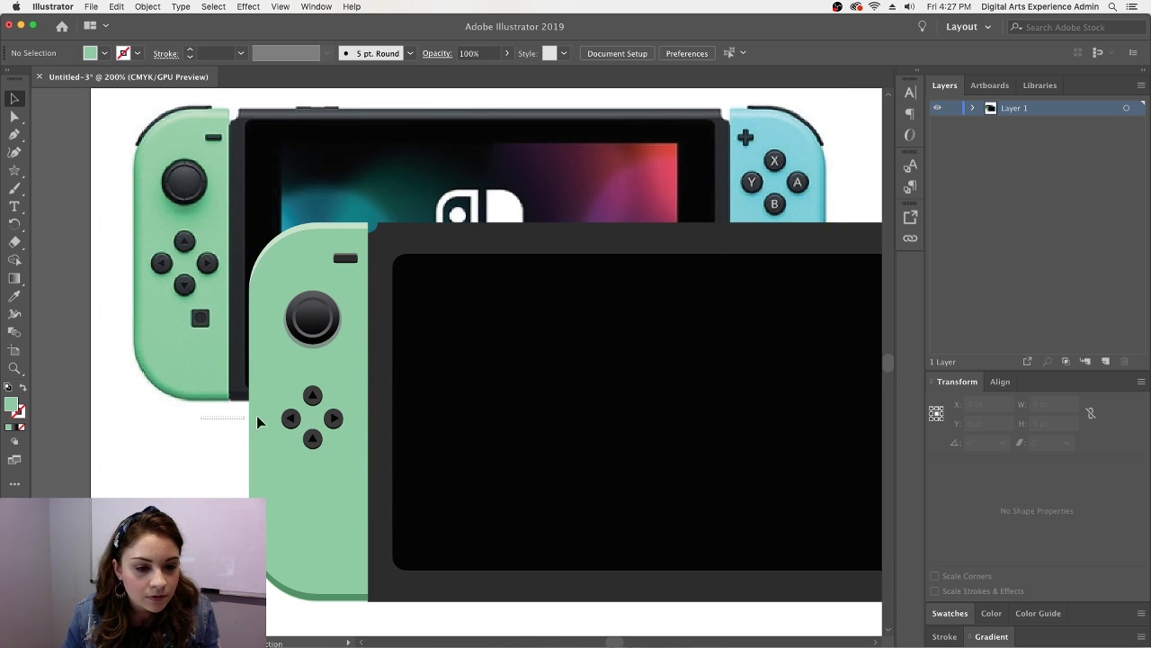
- Enlarge the green controller's four arrow buttons together to about 43.6 × 45 pt and group them
drag(340, 393, 350, 409)
click(205, 436)
drag(217, 454, 346, 393)
shift+click(158, 329)
shift+click(293, 594)
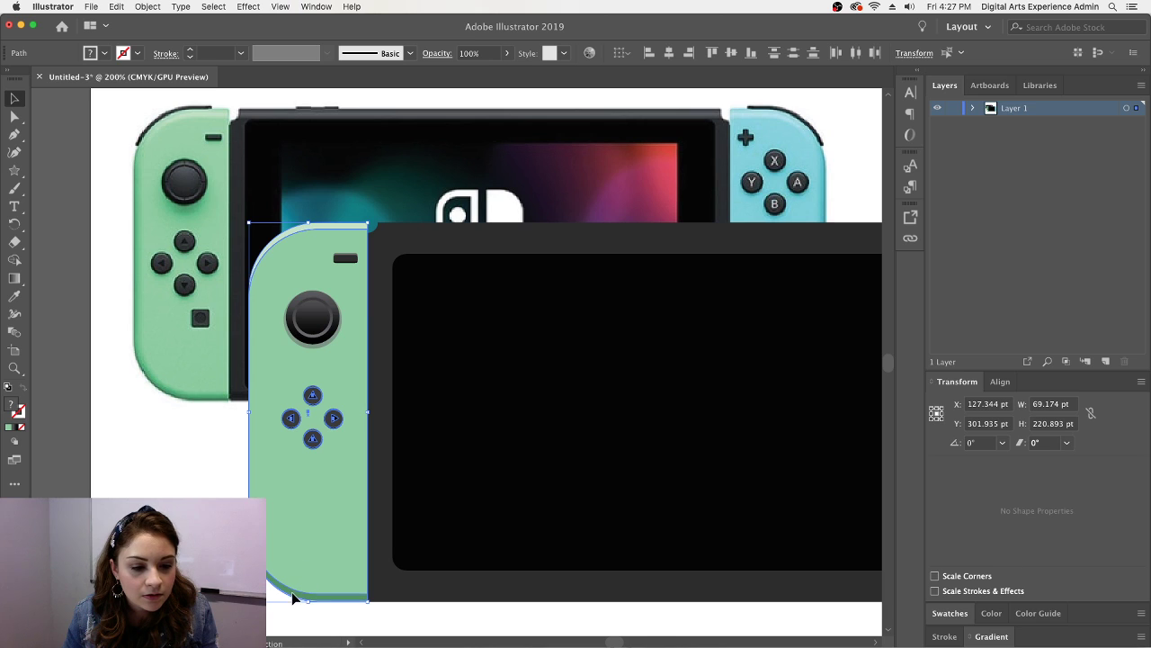
shift+click(319, 225)
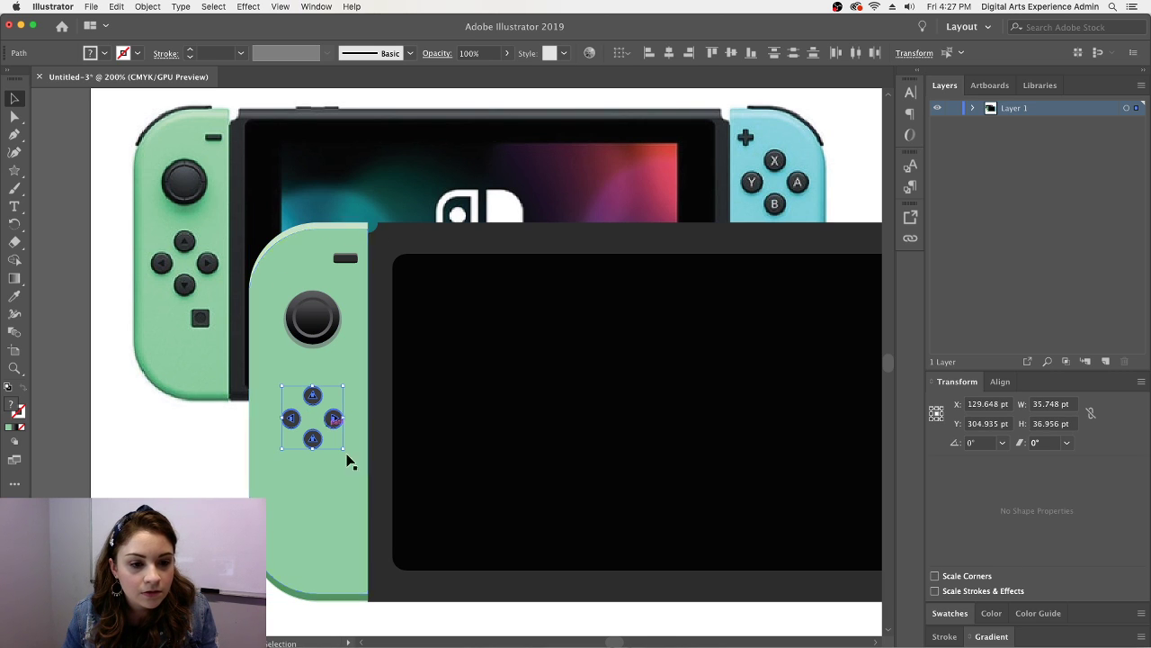
drag(344, 448, 356, 461)
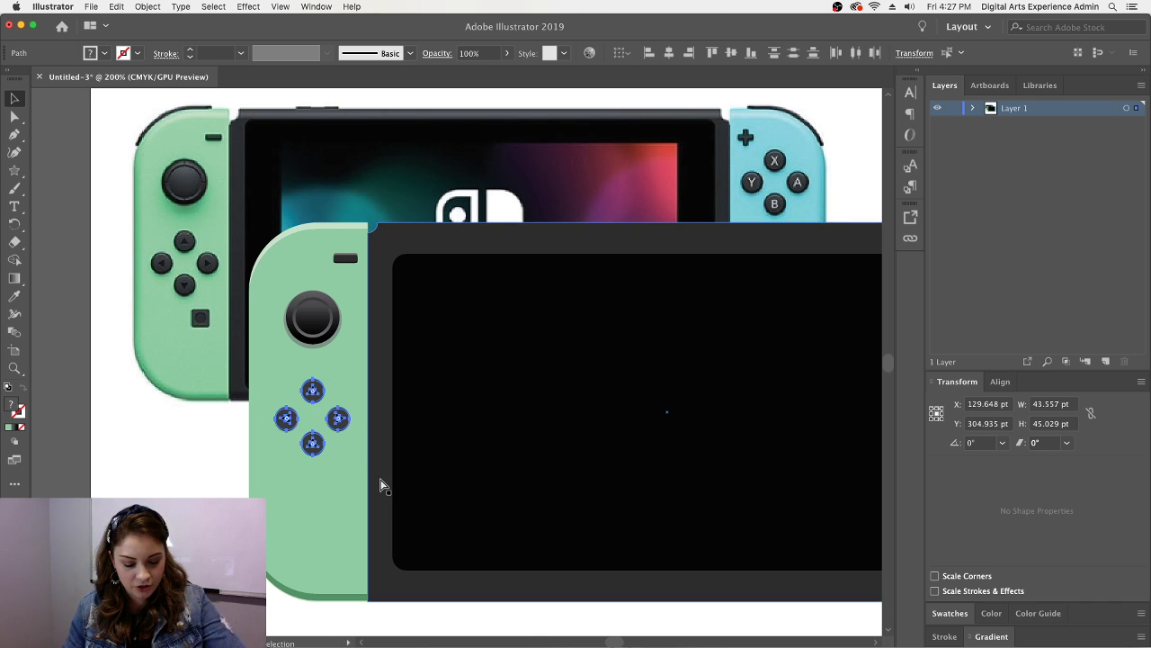
key(super+g)
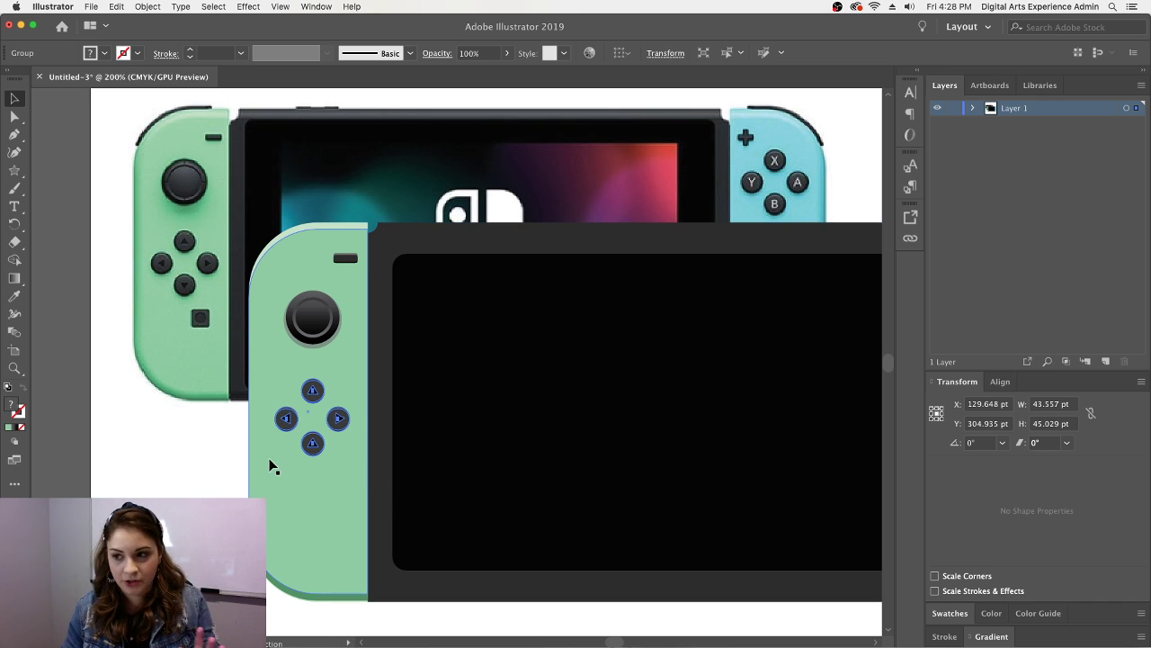
click(241, 445)
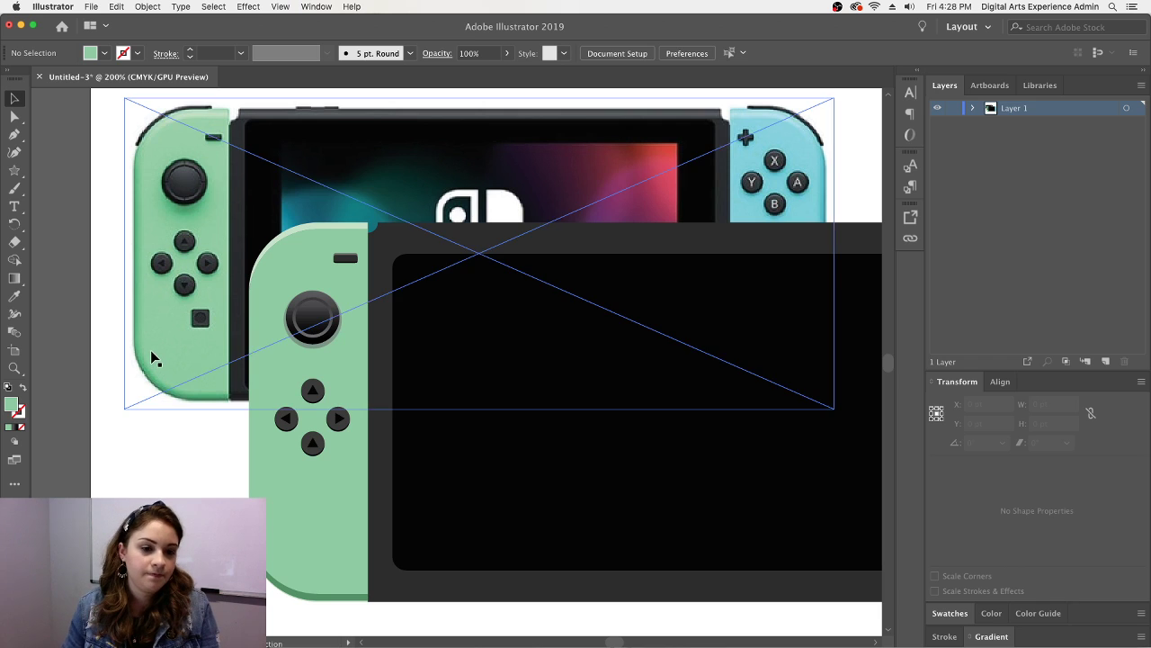
- Expand Layer 1 and select the group holding the four arrow buttons
click(973, 108)
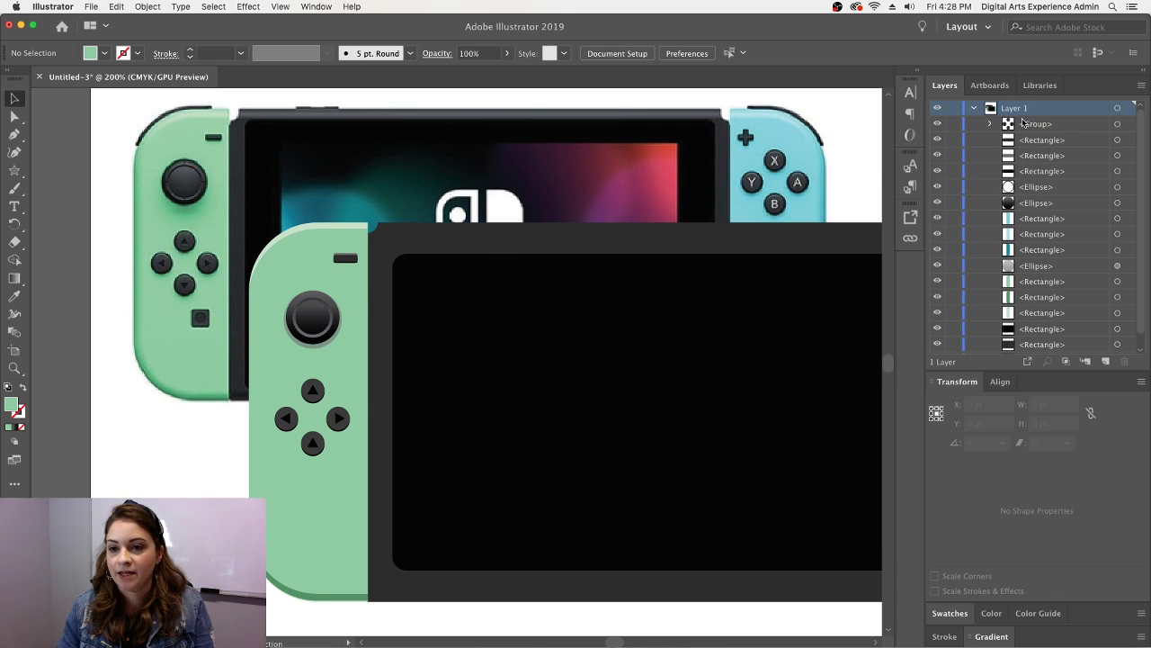
click(979, 124)
click(937, 124)
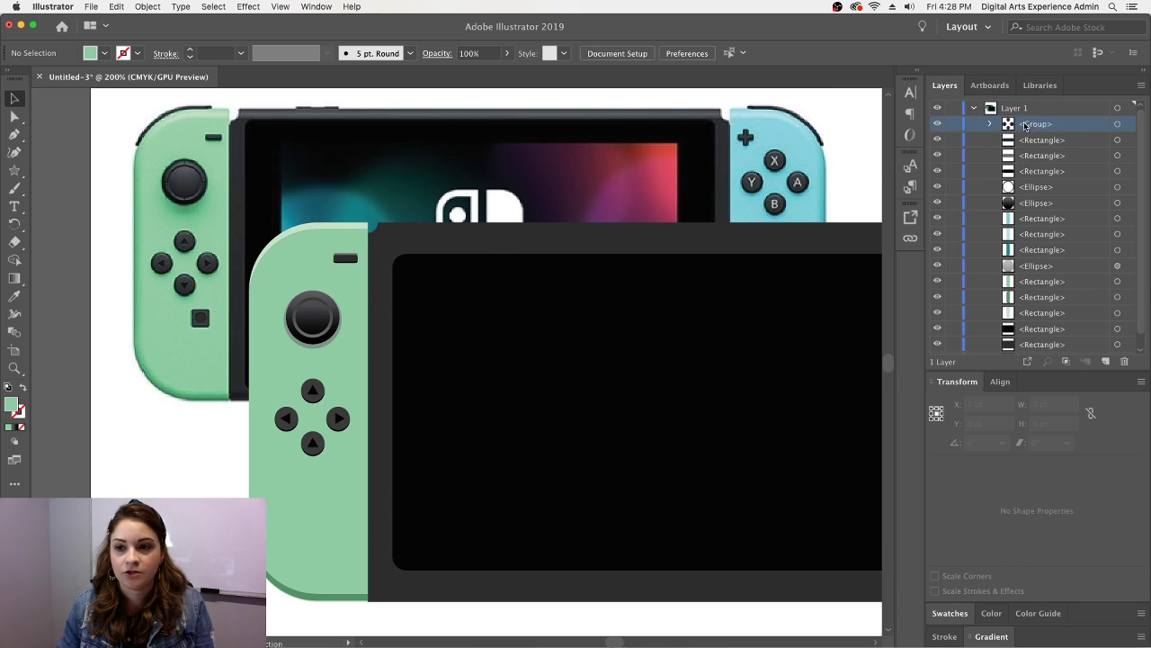
click(1116, 125)
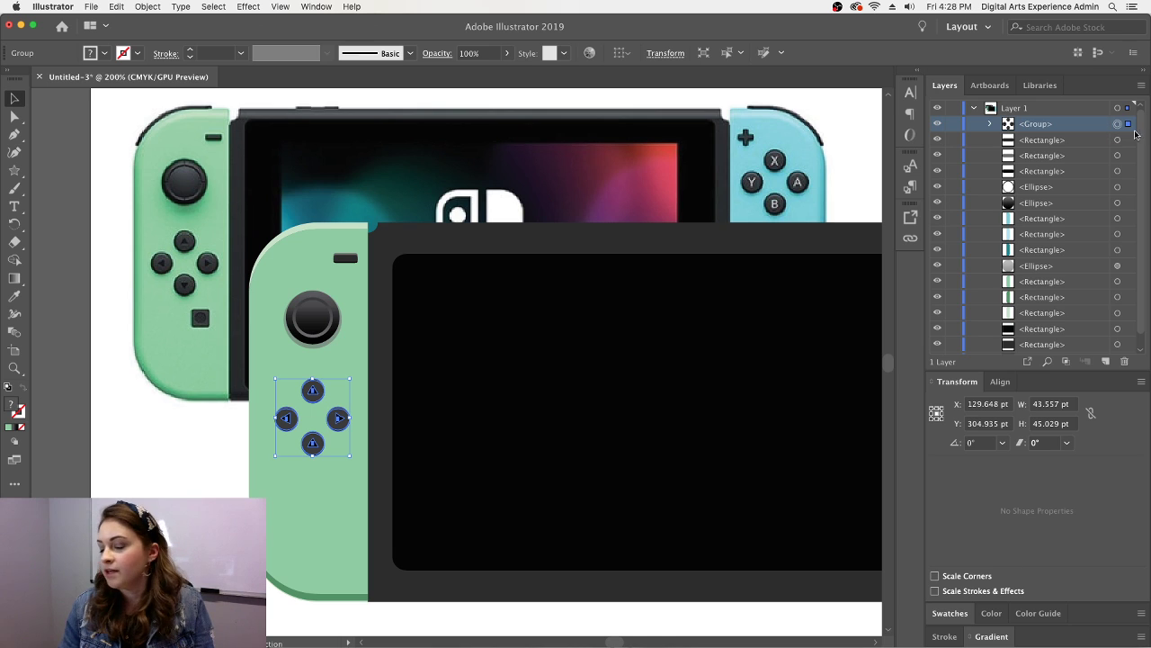
drag(312, 392, 316, 392)
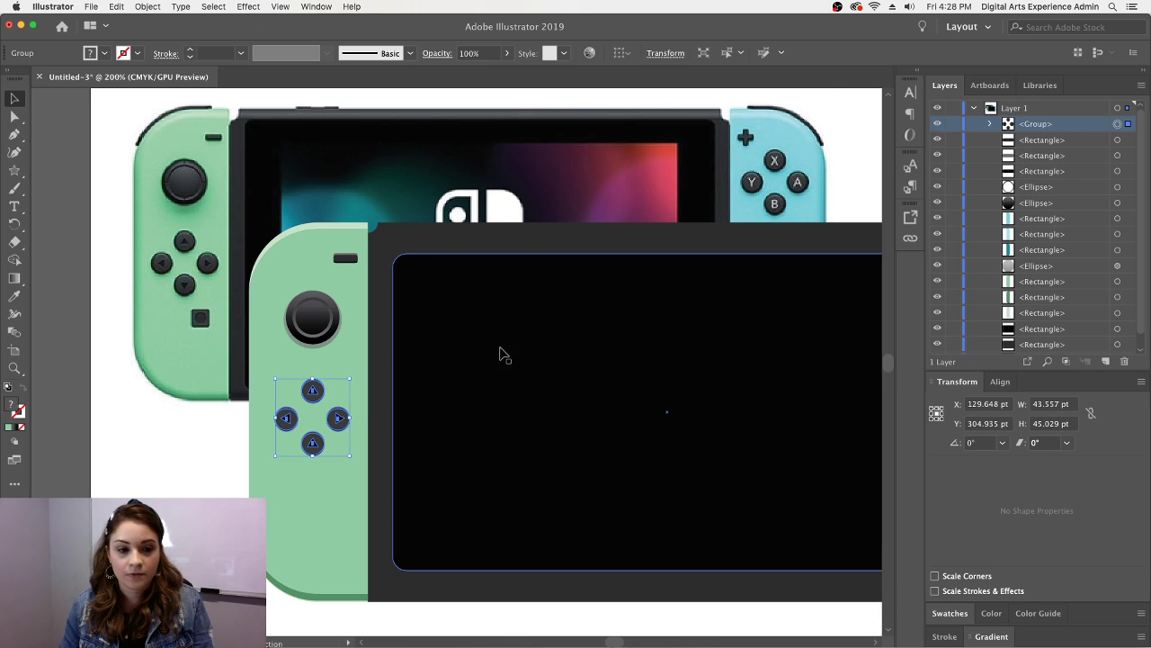
right_click(316, 399)
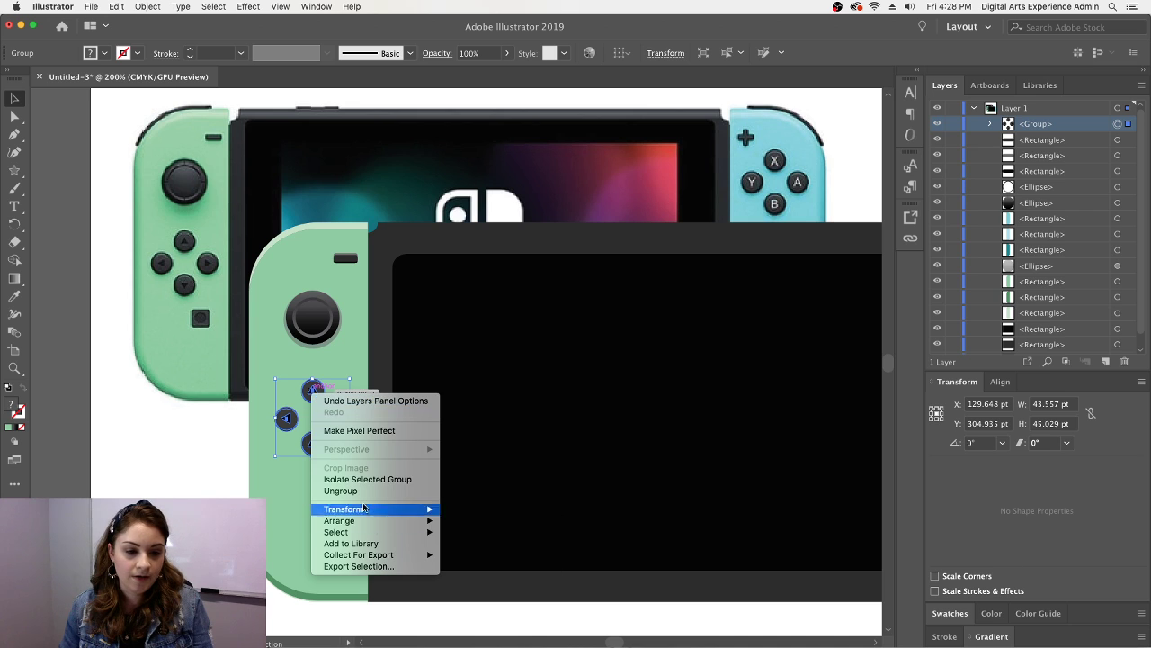
key(Escape)
- Copy and paste the arrow button group and place the copy on the upper part of the blue controller
click(116, 6)
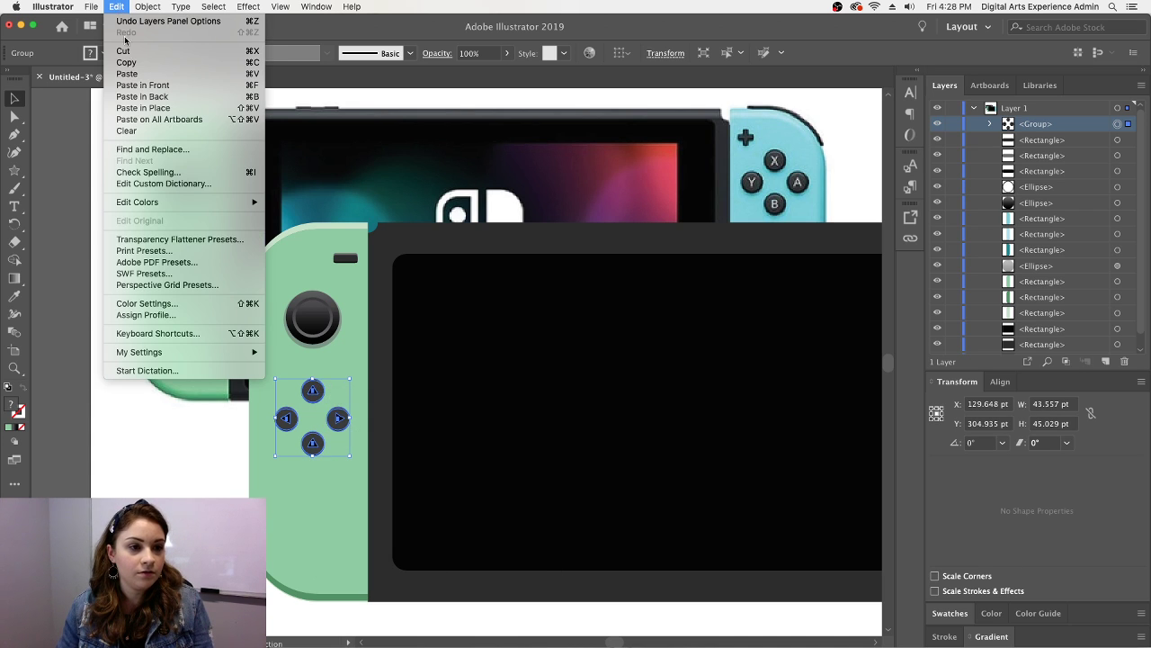
click(135, 61)
key(cmd+v)
drag(456, 338, 856, 322)
drag(602, 642, 621, 643)
drag(427, 331, 591, 304)
click(705, 347)
- Delete the triangles inside the copied group on the blue controller, leaving four plain round buttons
click(595, 293)
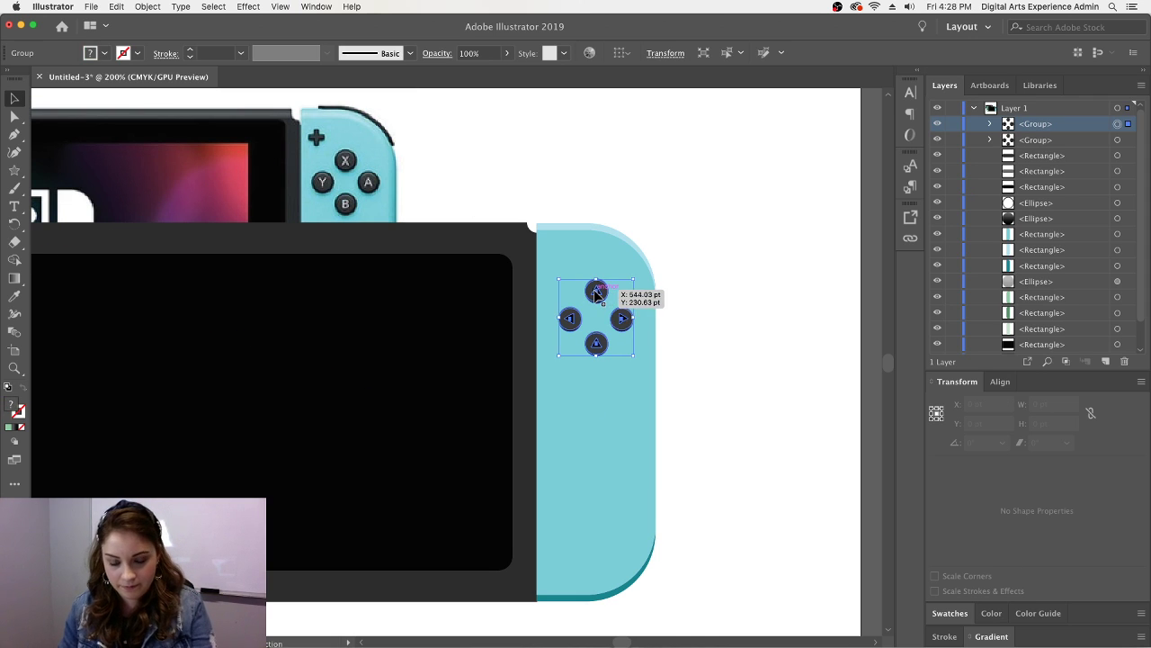
double_click(598, 294)
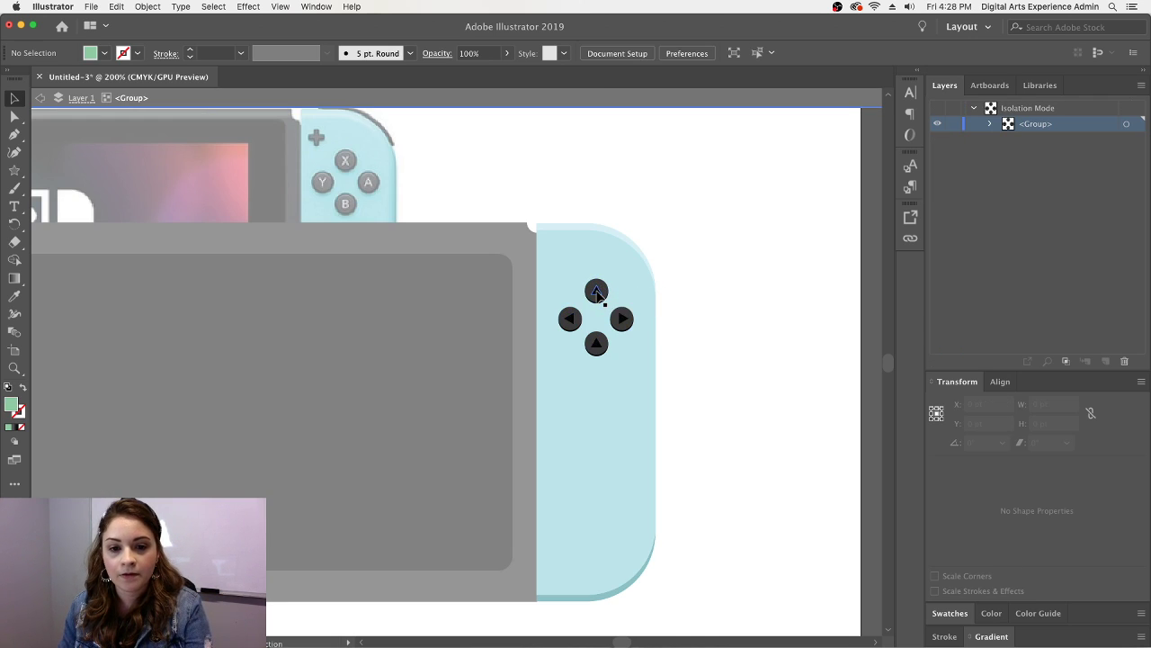
double_click(596, 294)
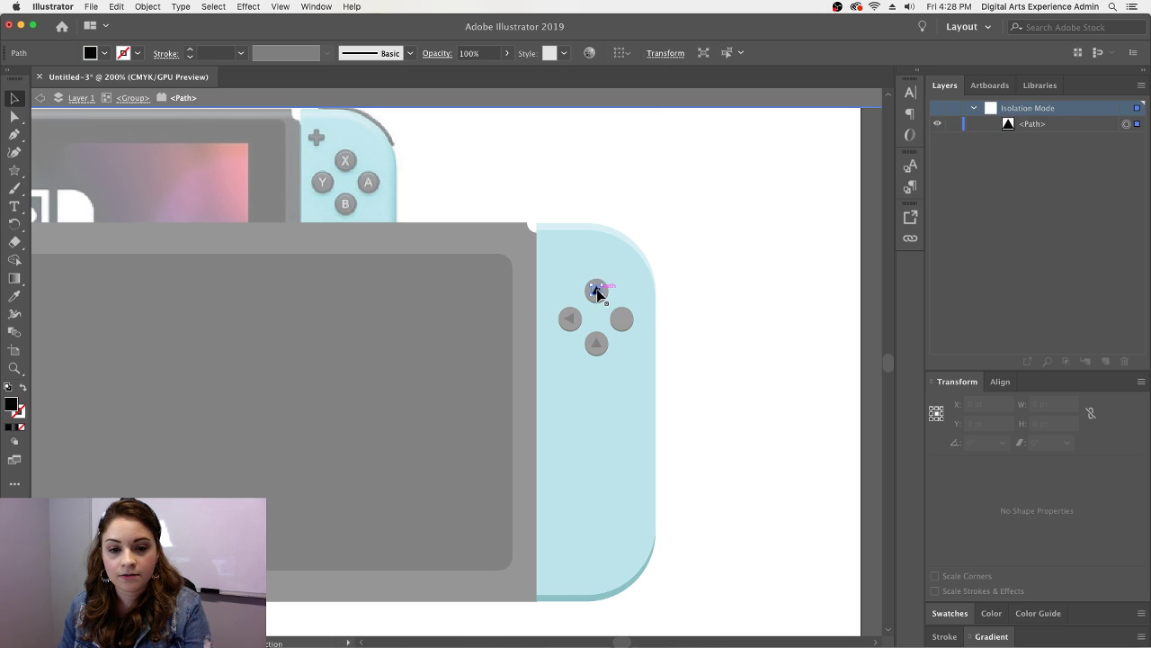
key(Escape)
click(572, 320)
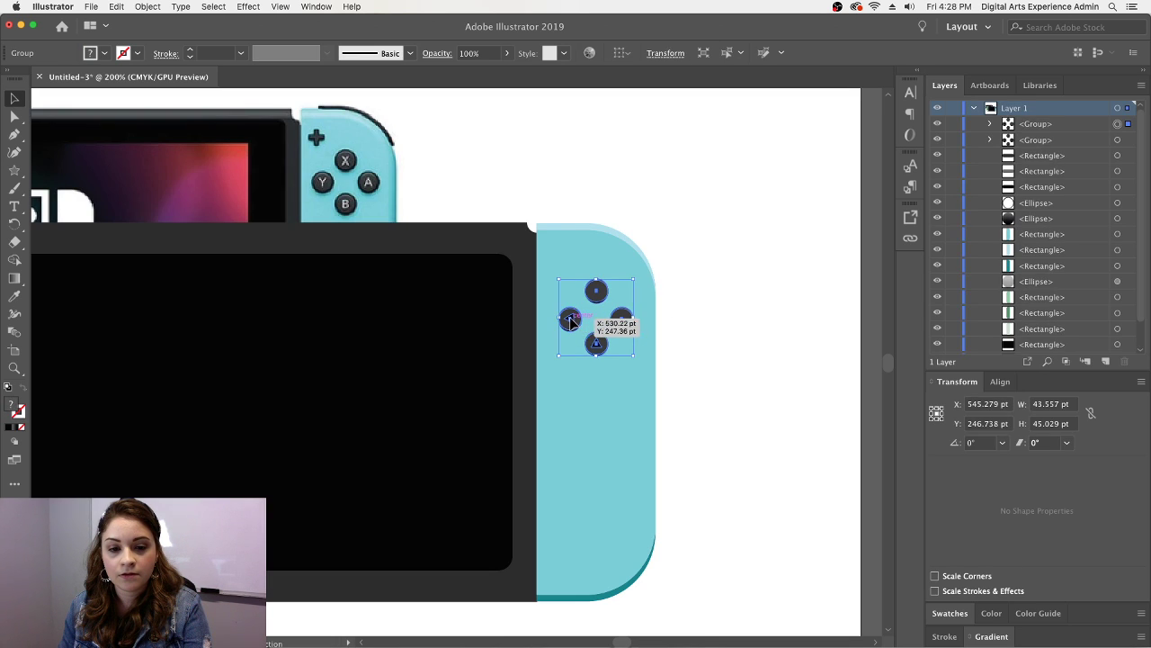
double_click(571, 319)
double_click(629, 354)
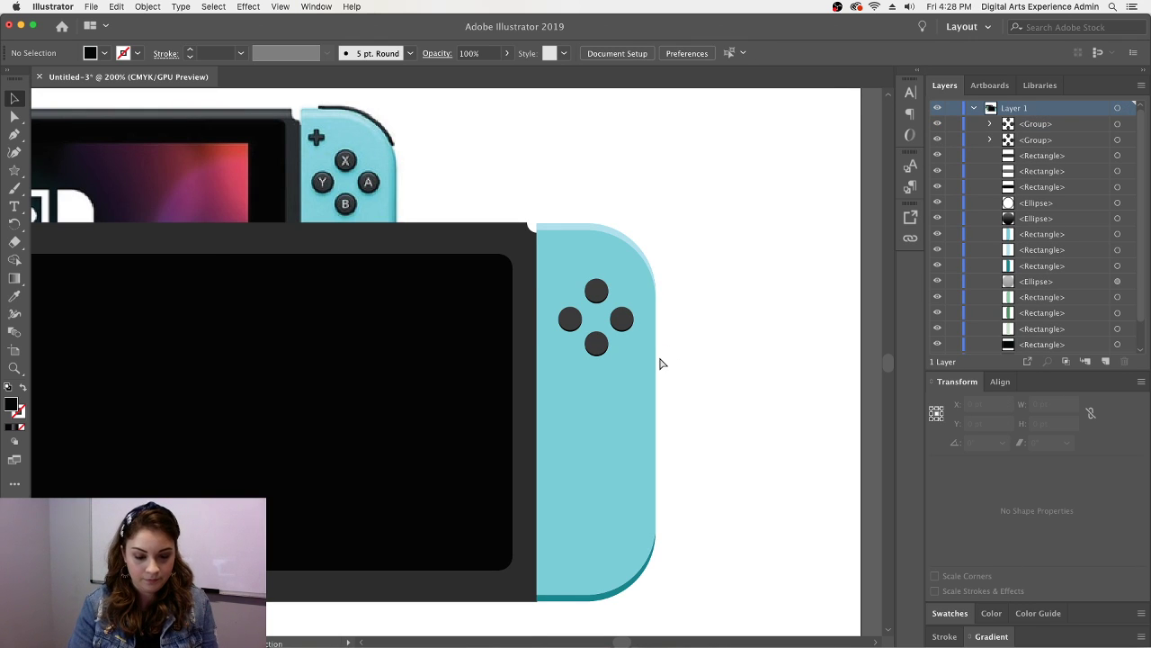
- Draw a square of about 14.1 pt below the arrow buttons on the green controller with the Rectangle tool
key(super+minus)
drag(621, 641, 610, 643)
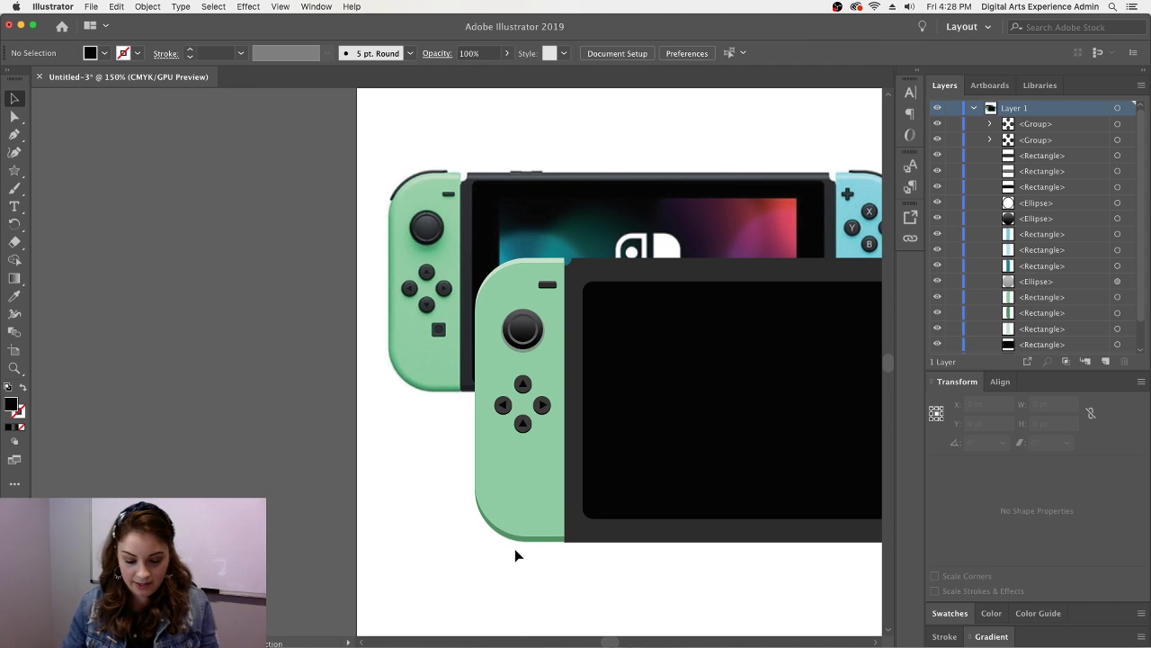
key(super+plus)
key(super+plus)
key(super+plus)
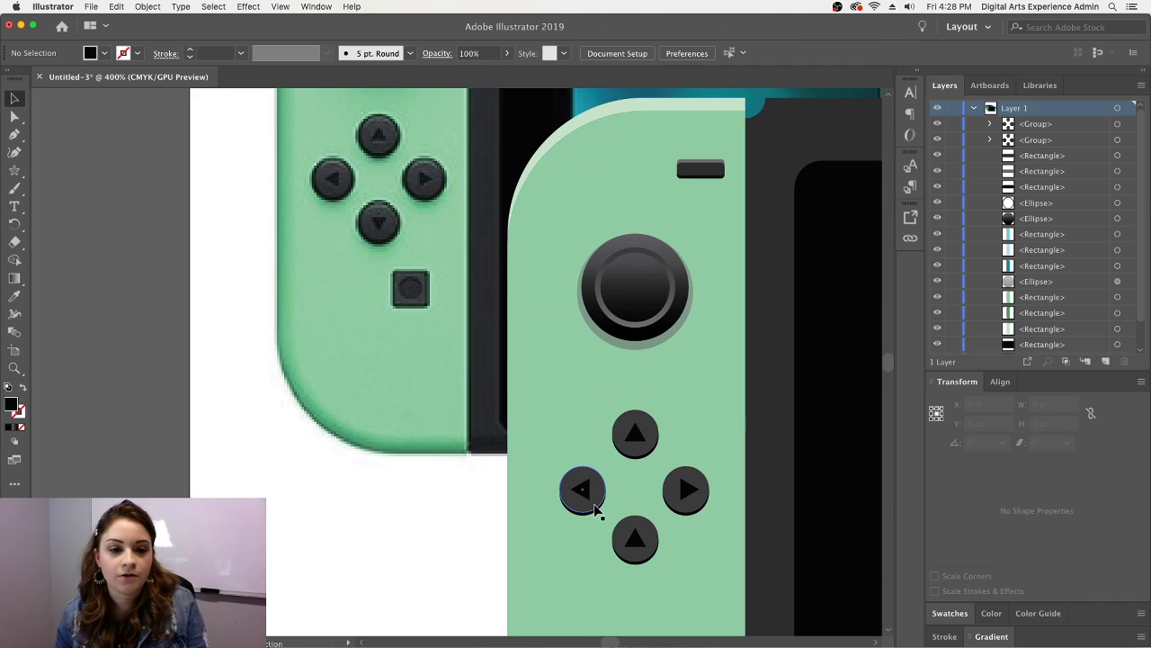
scroll(599, 514, down, 3)
scroll(610, 510, down, 1)
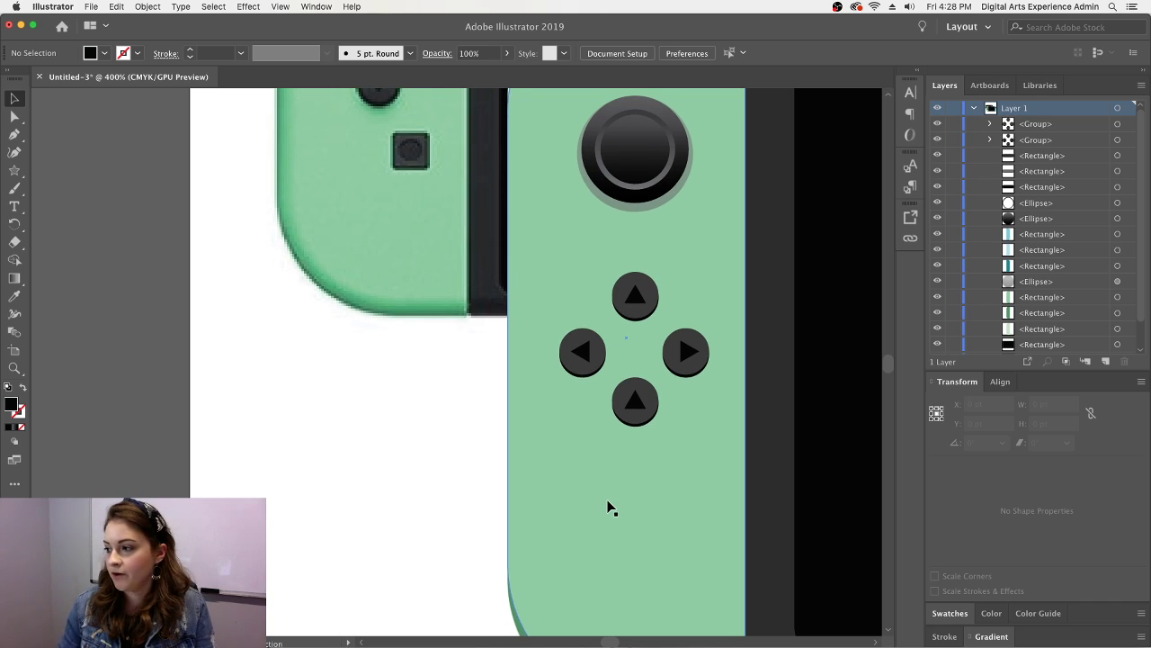
scroll(609, 509, down, 1)
scroll(609, 507, down, 1)
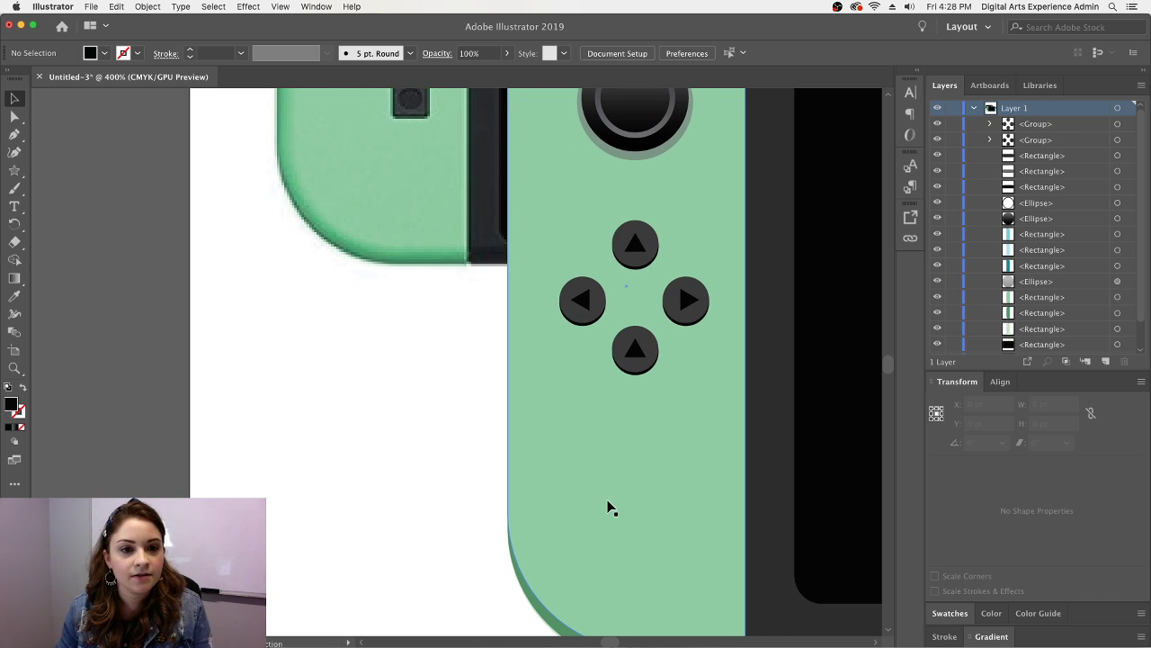
scroll(611, 641, right, 5)
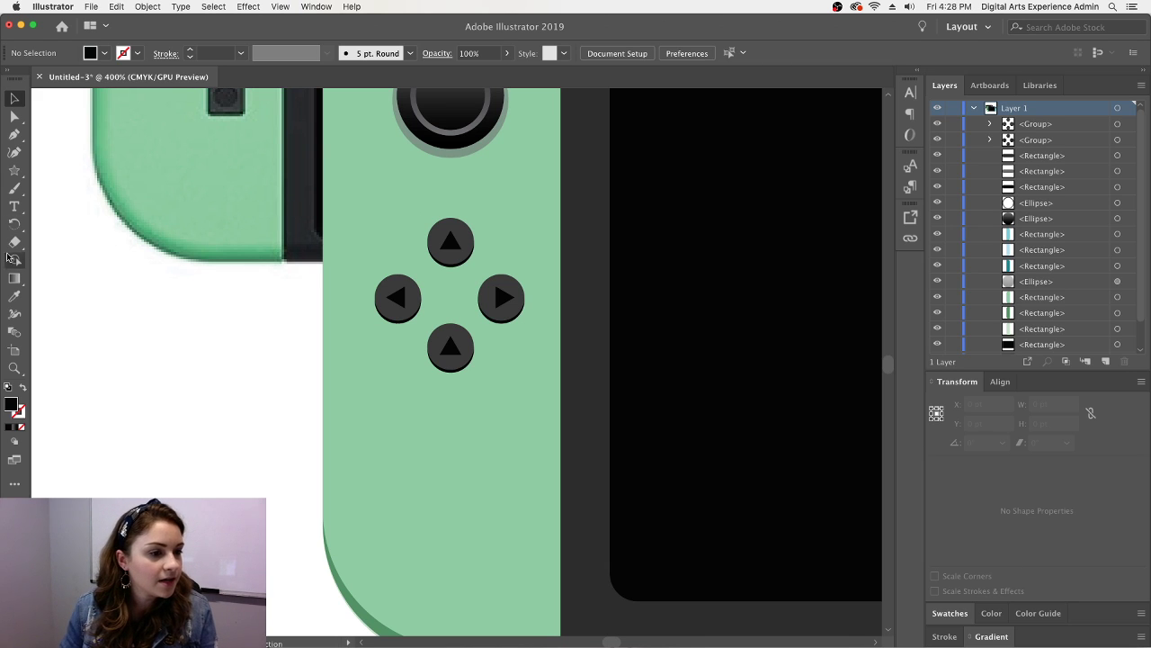
click(19, 271)
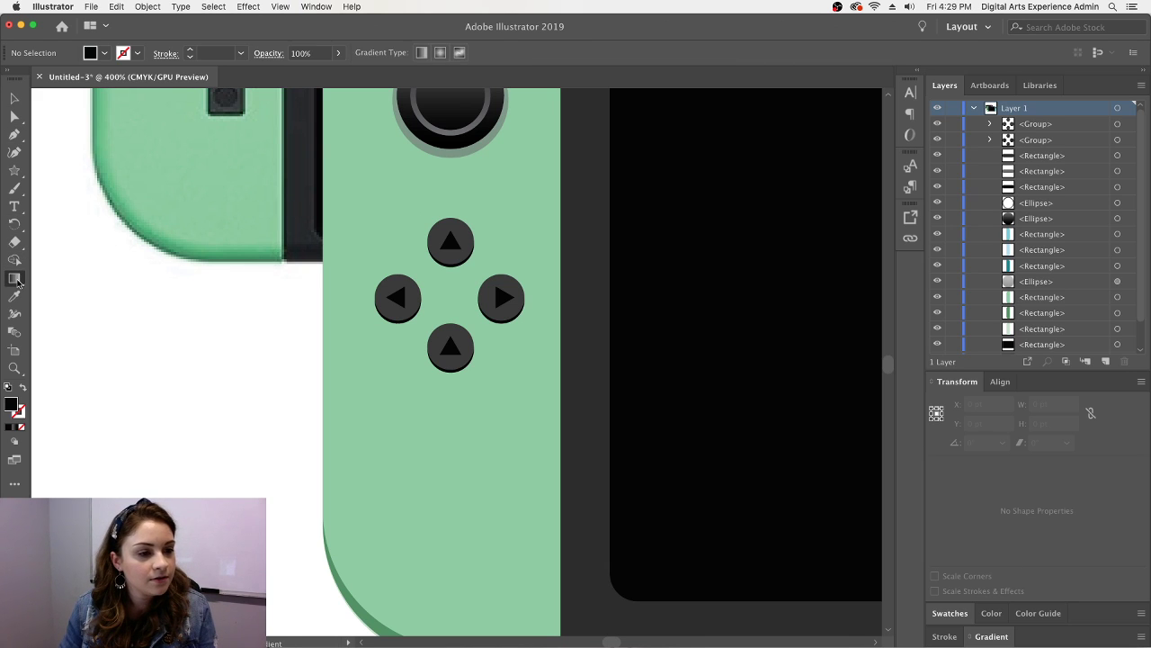
click(14, 170)
click(90, 170)
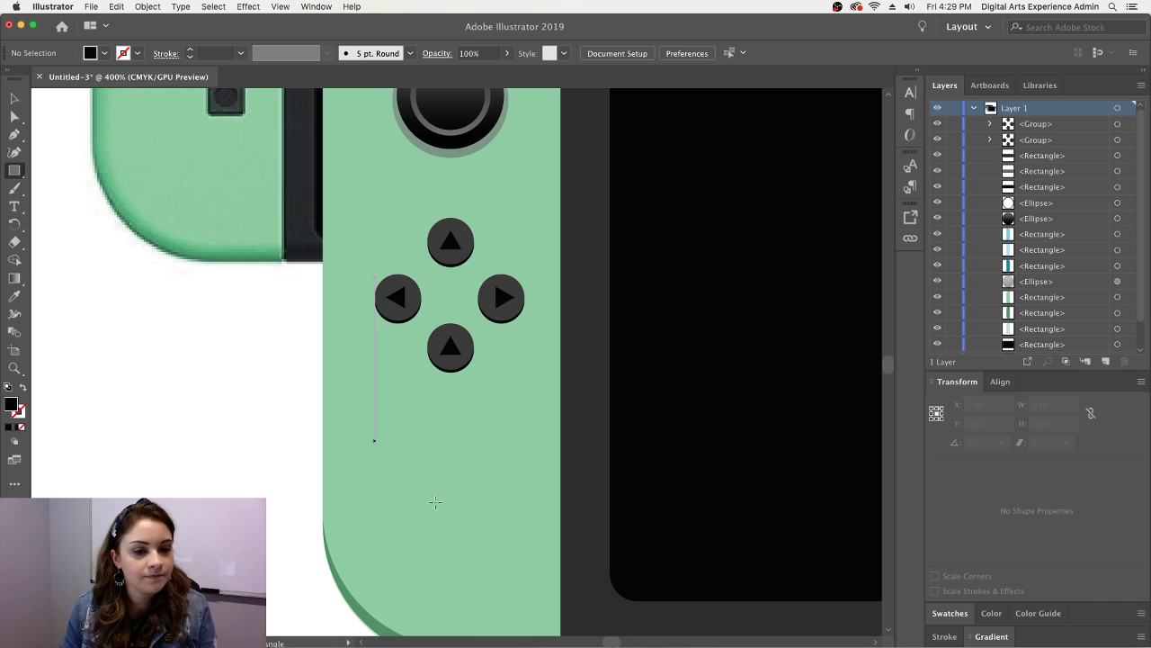
drag(451, 508, 500, 555)
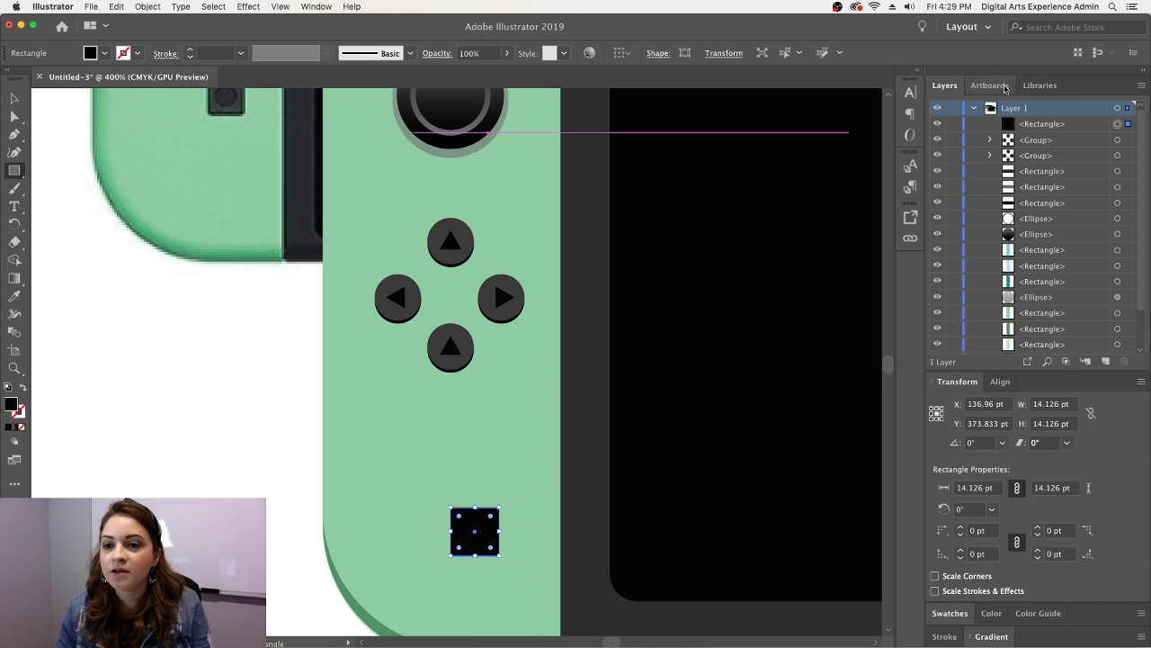
- Round all four corners of the new square to 2 pt
click(961, 530)
click(962, 530)
click(961, 531)
click(962, 538)
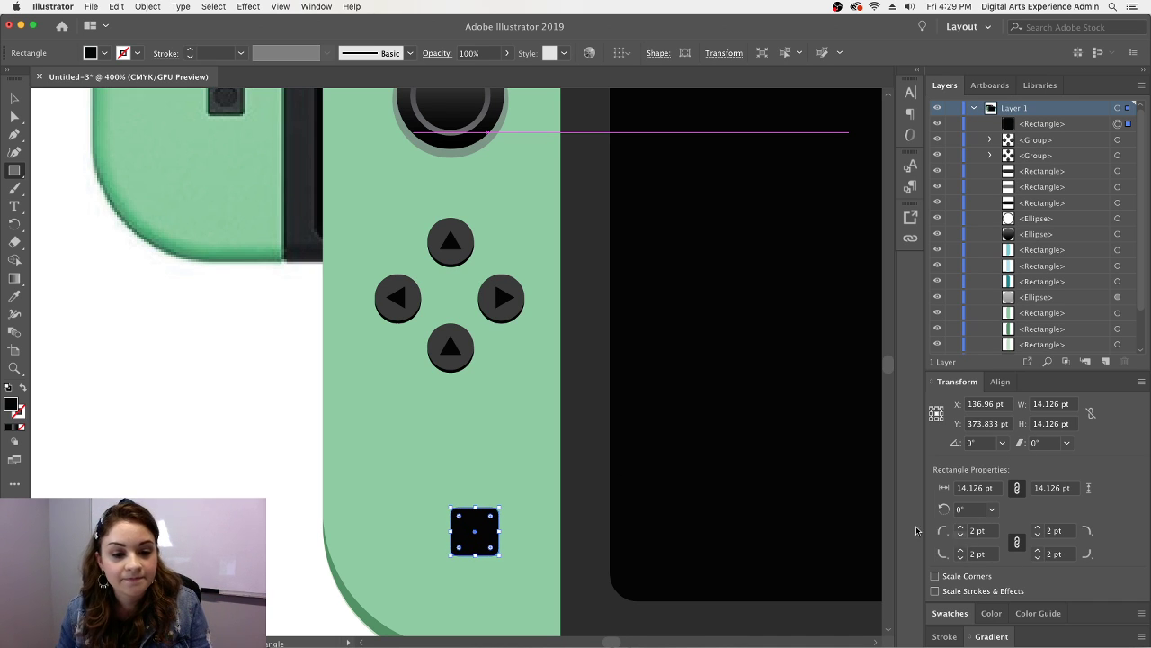
- Set the rounded square's fill to a dark grey
double_click(12, 406)
drag(565, 364, 536, 381)
click(910, 230)
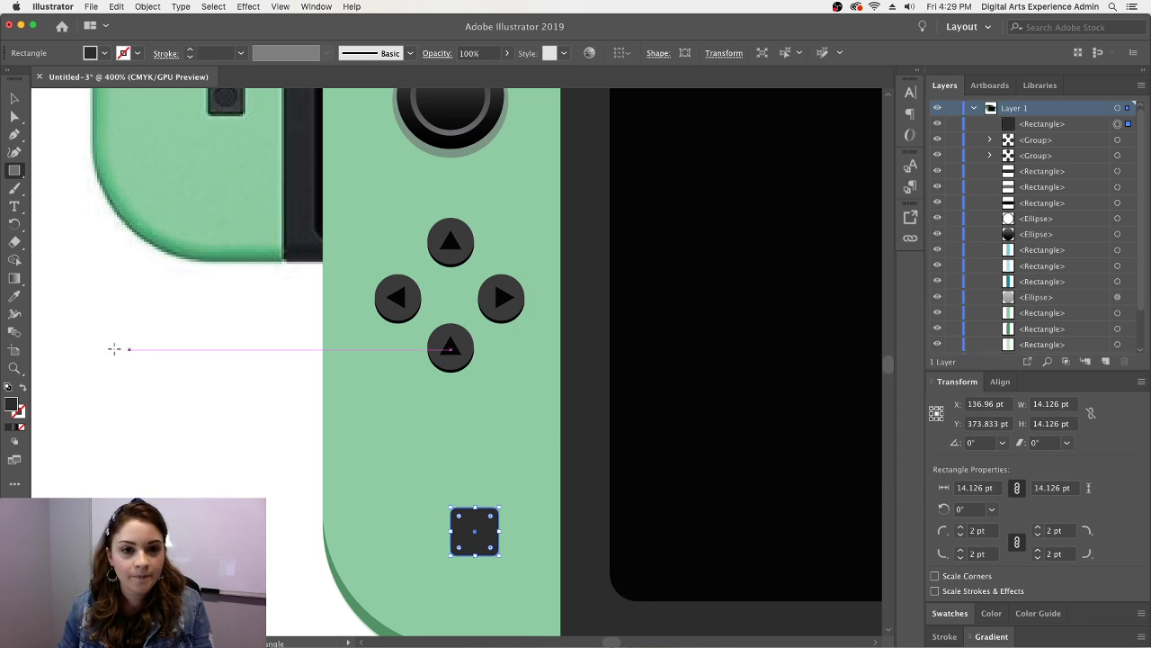
click(113, 349)
click(553, 376)
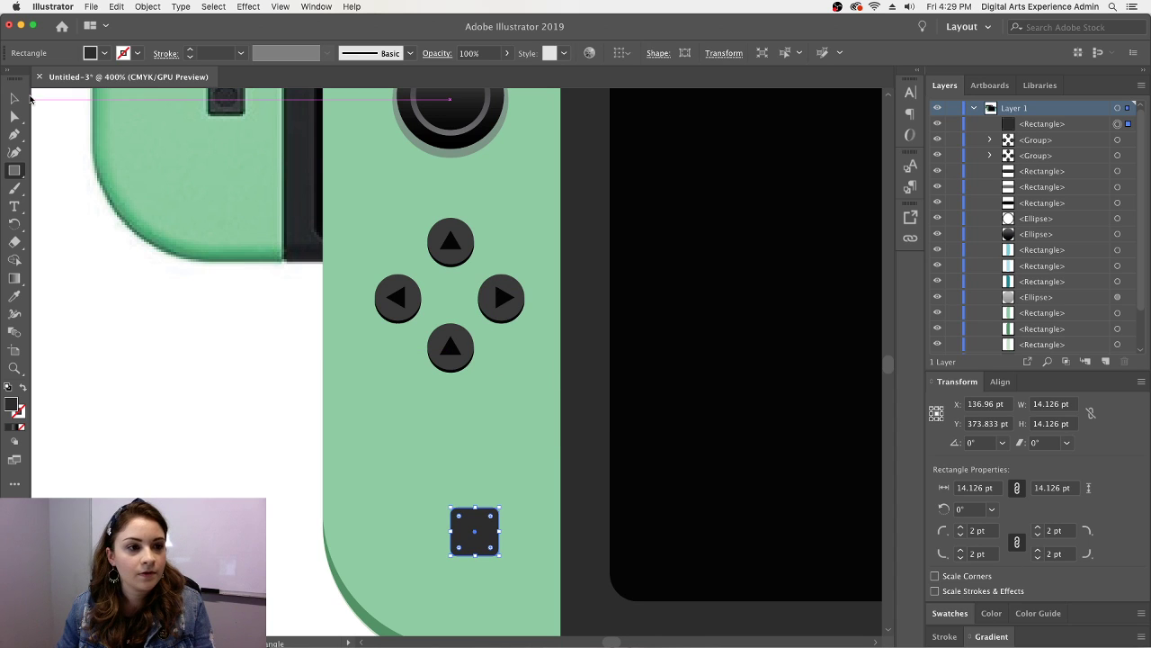
click(190, 340)
click(550, 373)
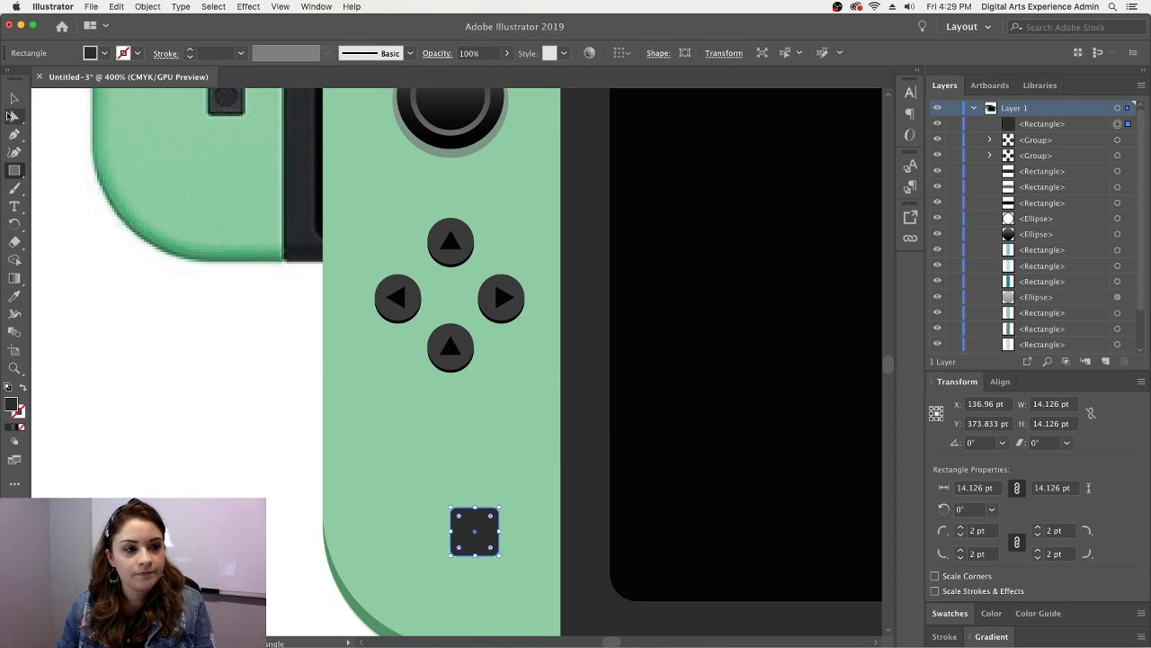
- Draw a circle about 10.3 pt wide above the rounded square with the Ellipse tool and fill it with #181818
drag(18, 173, 72, 190)
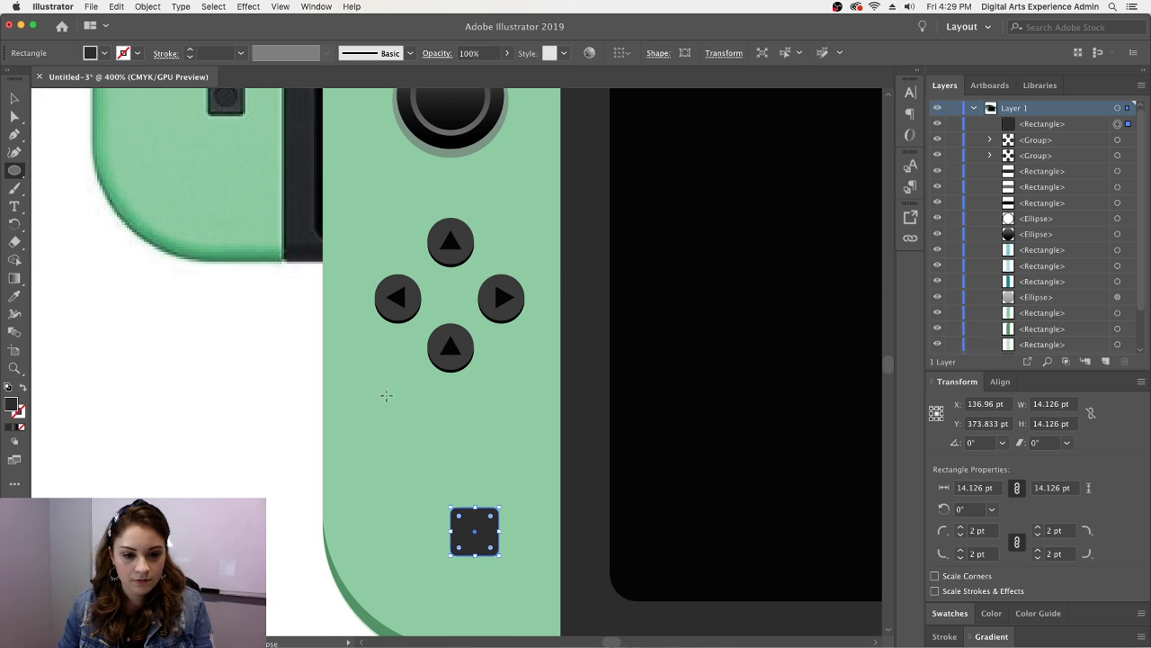
drag(457, 429, 491, 463)
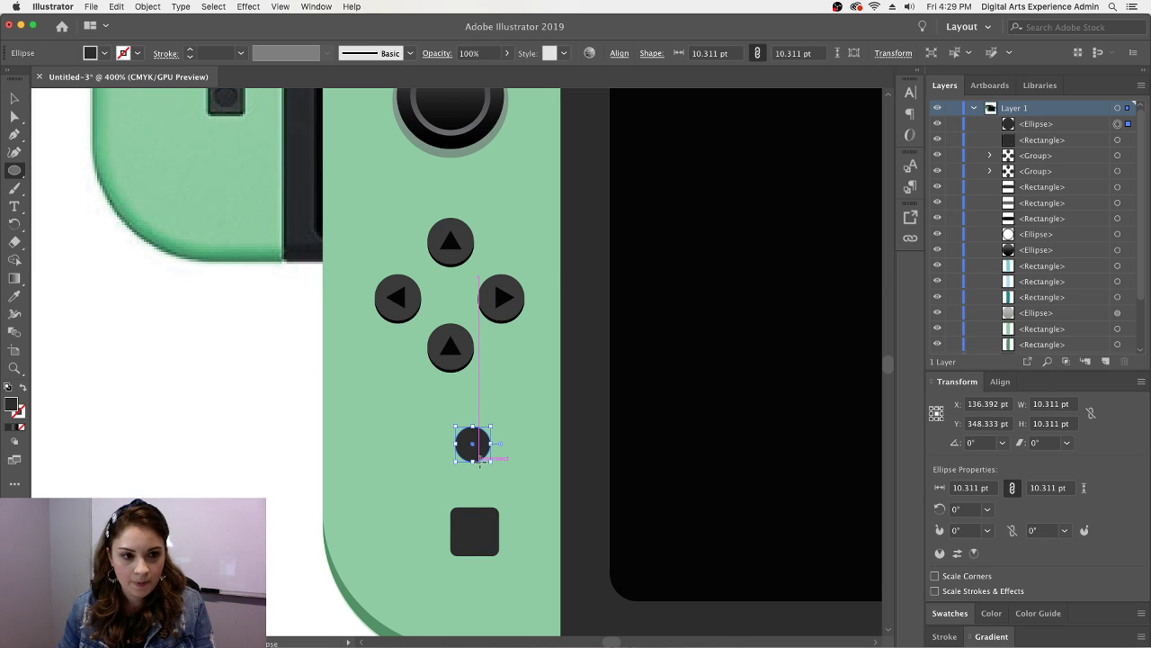
double_click(11, 404)
drag(555, 382, 545, 393)
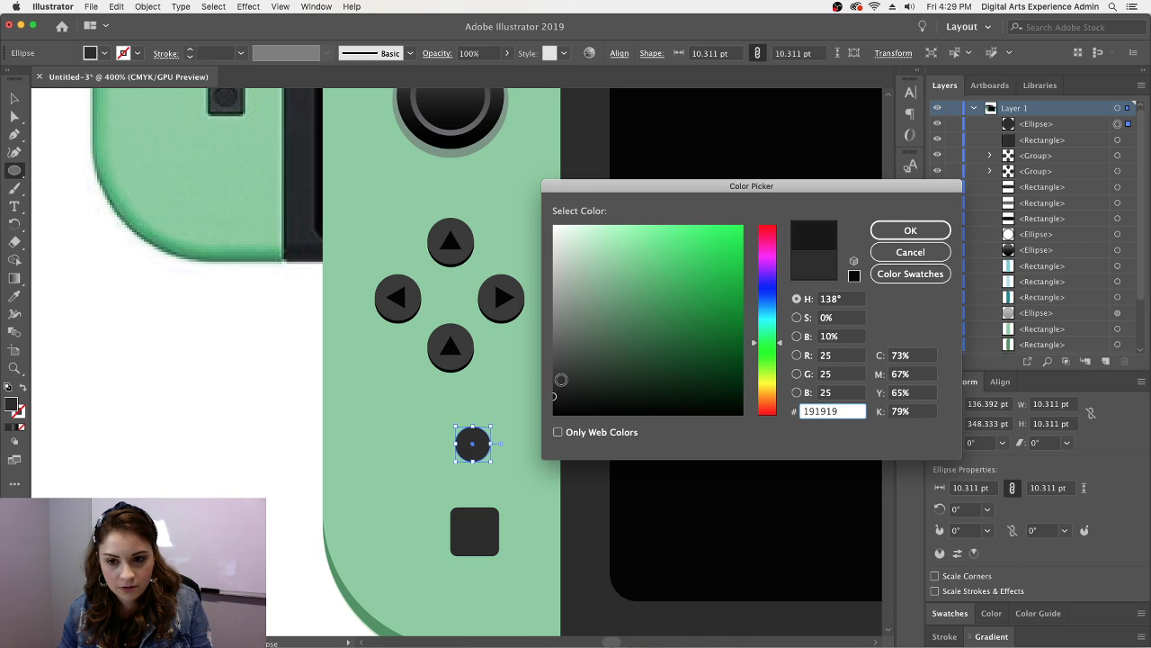
click(881, 228)
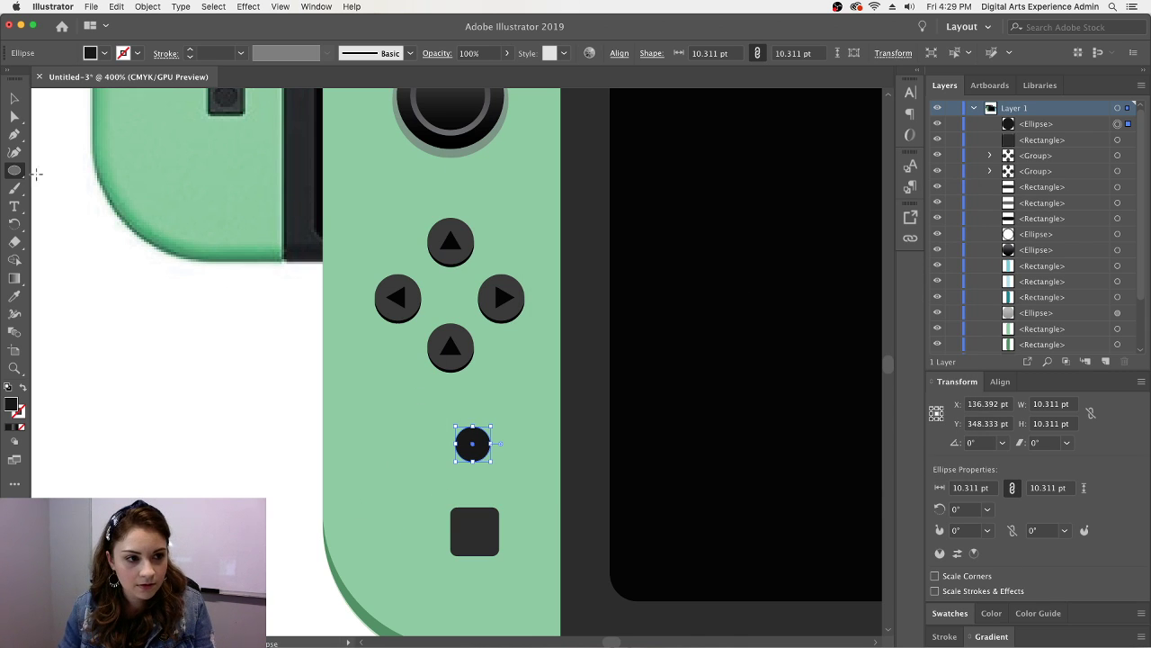
- Move the new circle onto the centre of the rounded square on the green controller
click(14, 97)
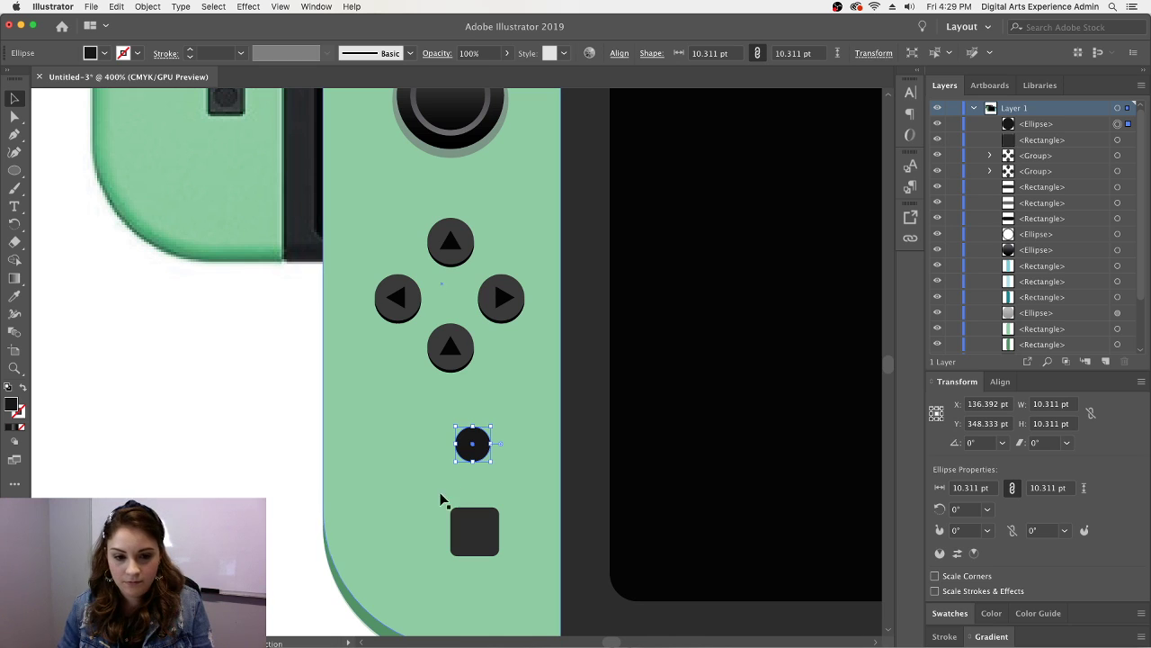
drag(474, 446, 483, 538)
click(576, 536)
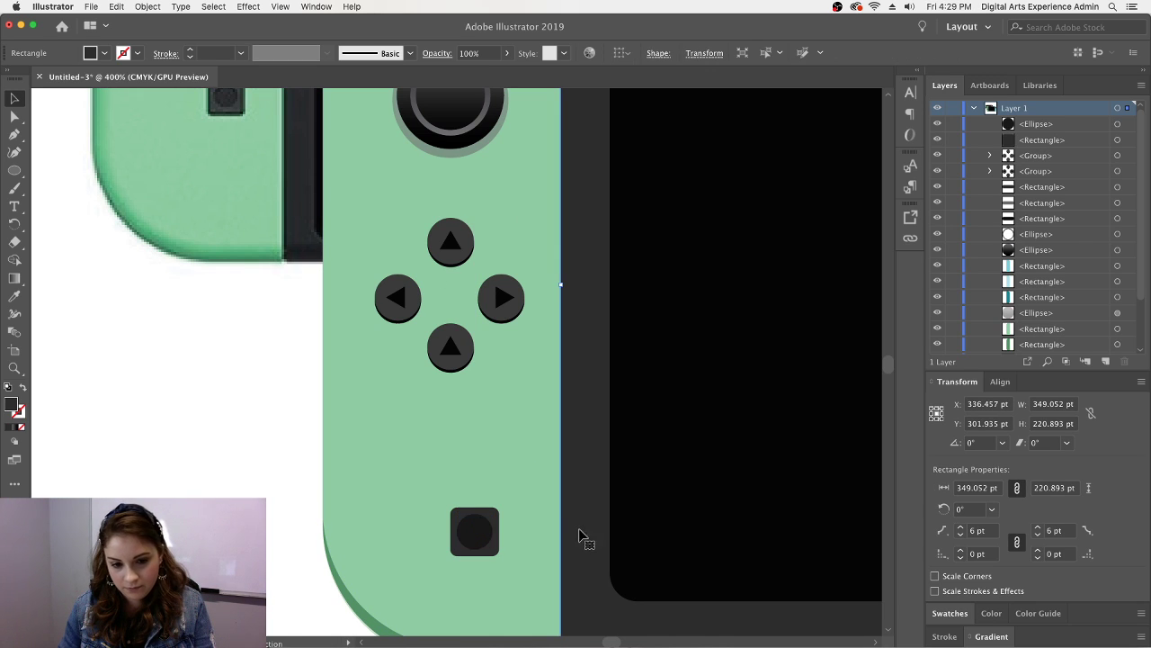
double_click(485, 530)
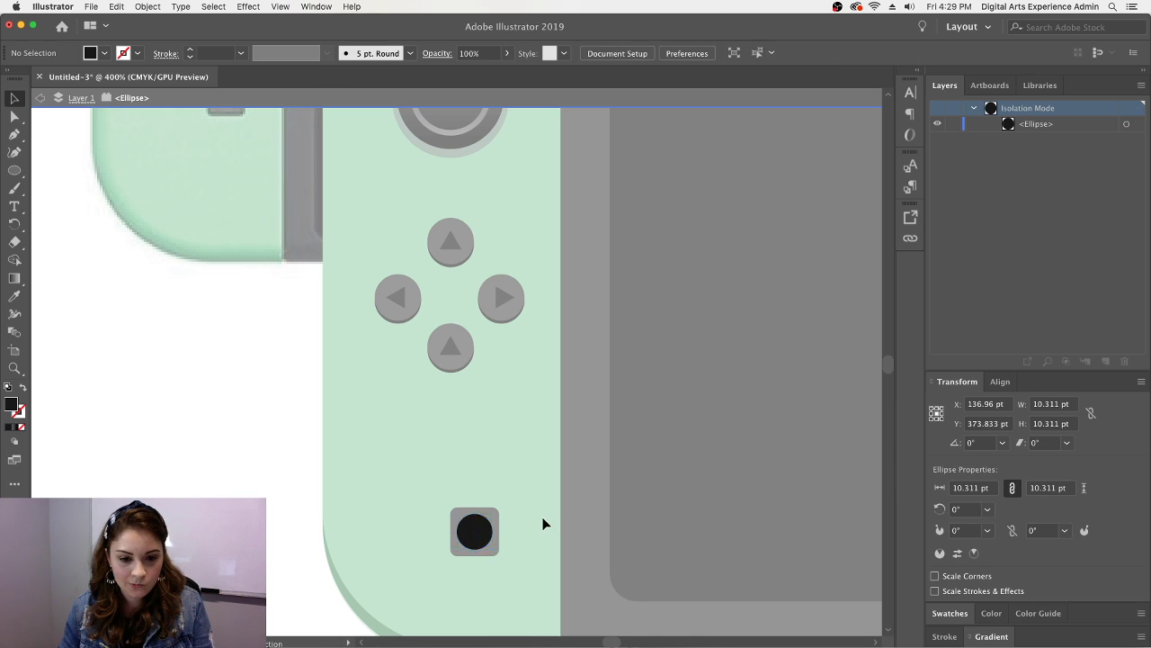
double_click(545, 525)
- Darken the fill of the circle inside the rounded square to #111111
double_click(9, 406)
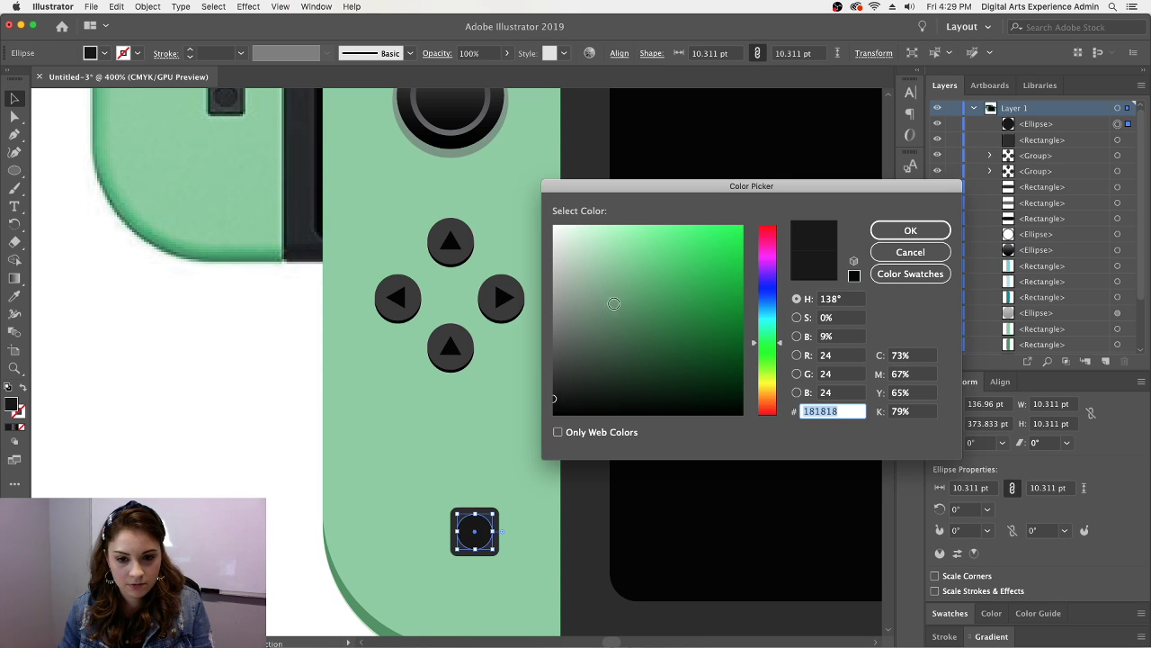
drag(554, 394, 550, 401)
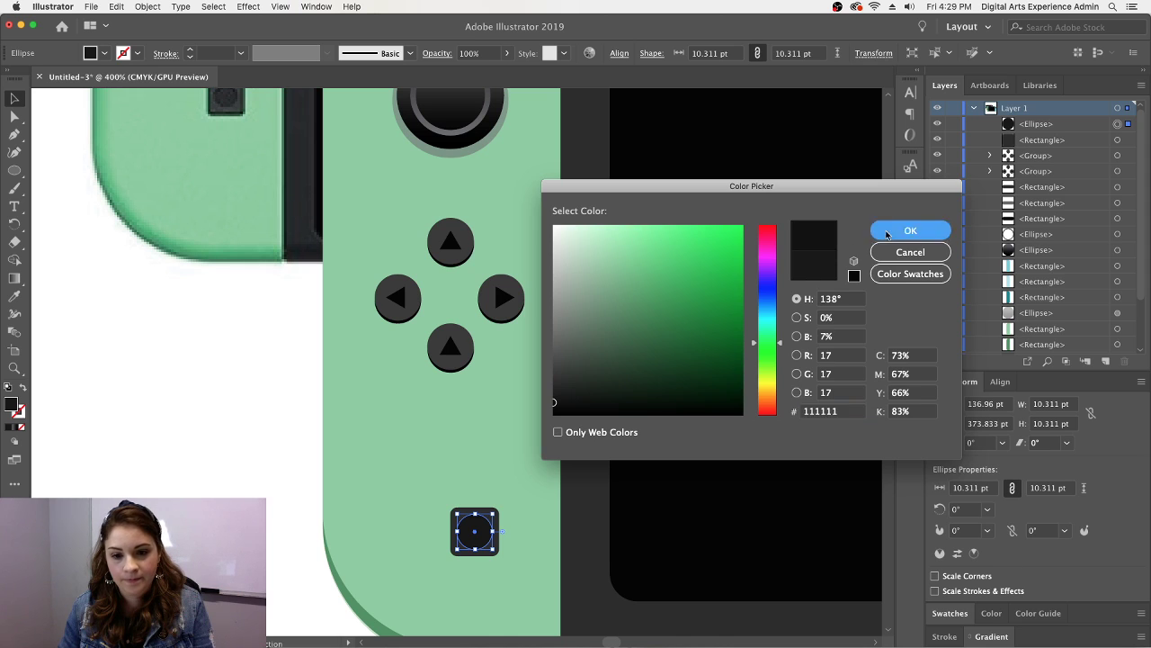
click(918, 230)
click(172, 400)
- Select both the circle and the rounded square and move them up and slightly right, closer to the arrow buttons
key(super+0)
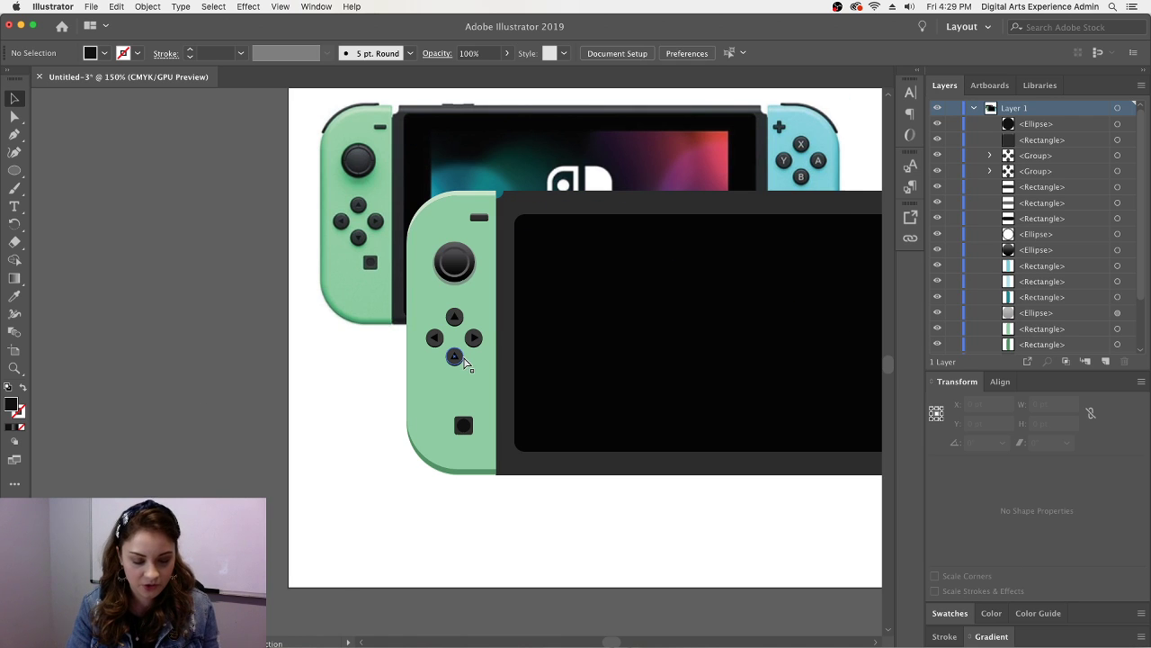
key(super+1)
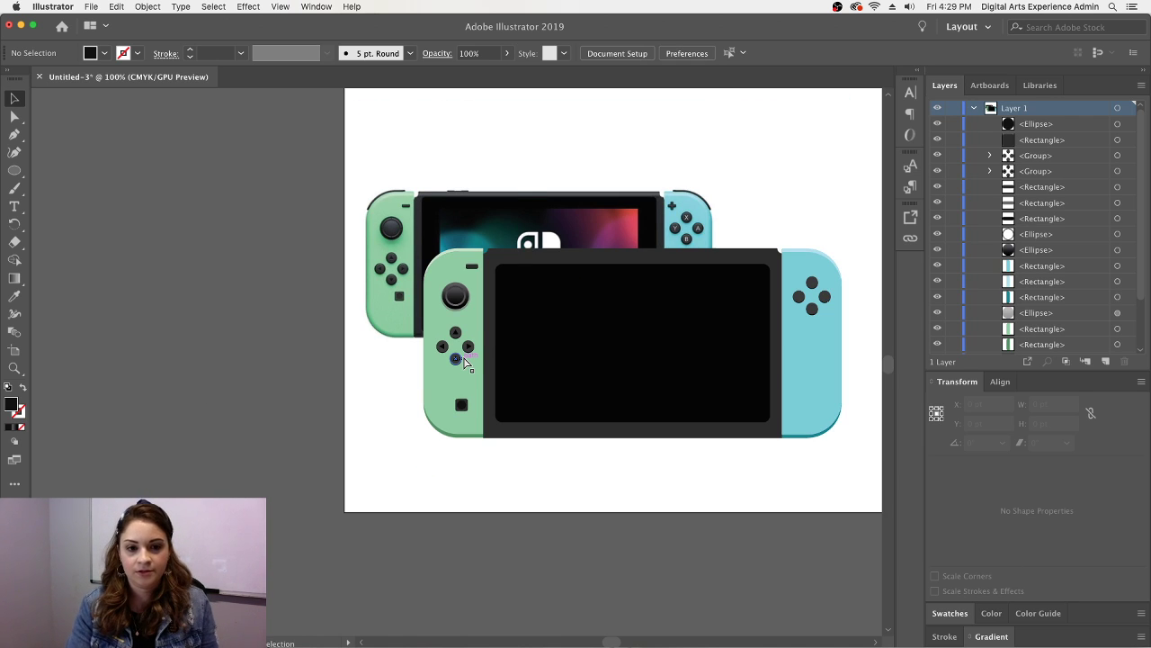
key(super+equal)
drag(615, 641, 618, 642)
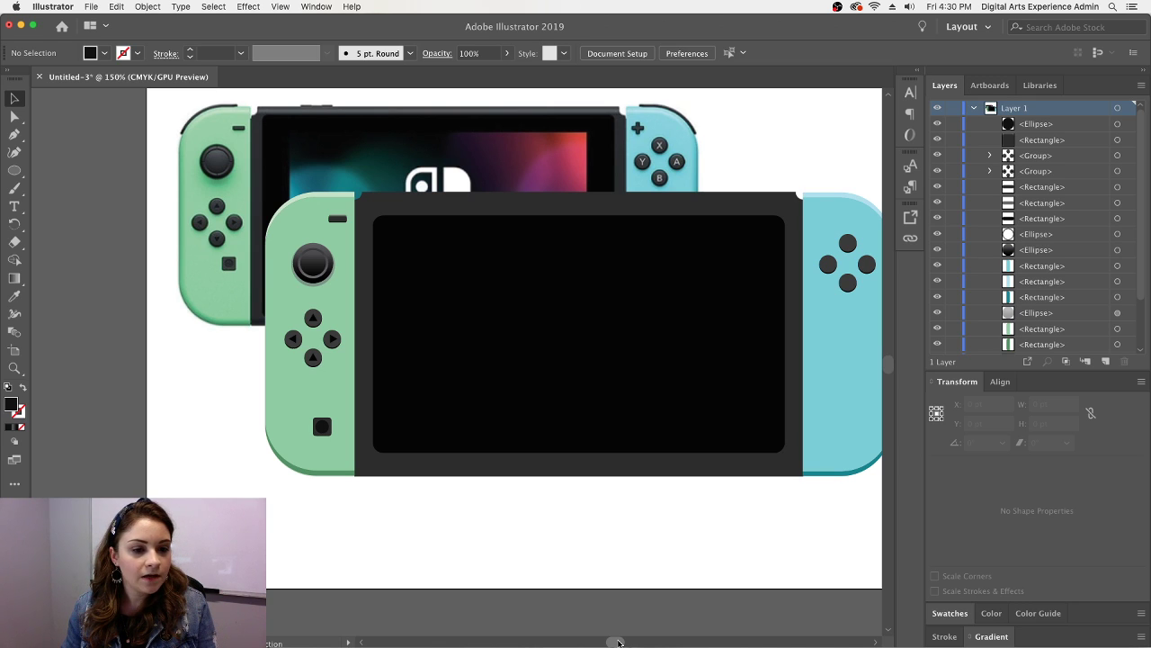
click(323, 424)
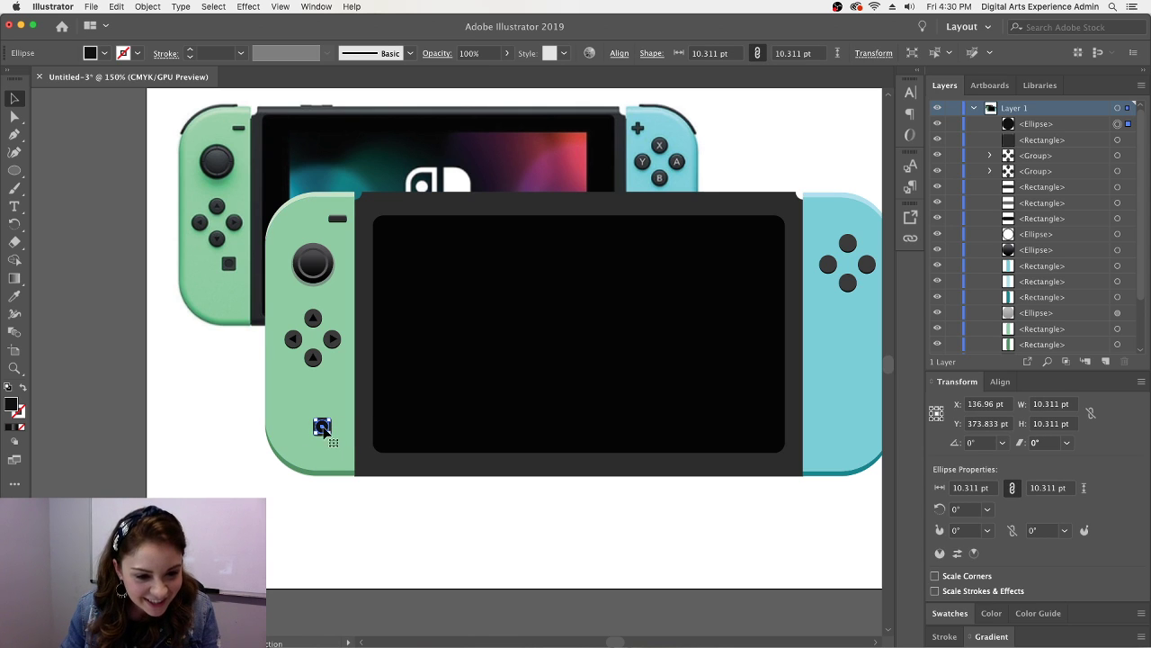
shift+click(322, 426)
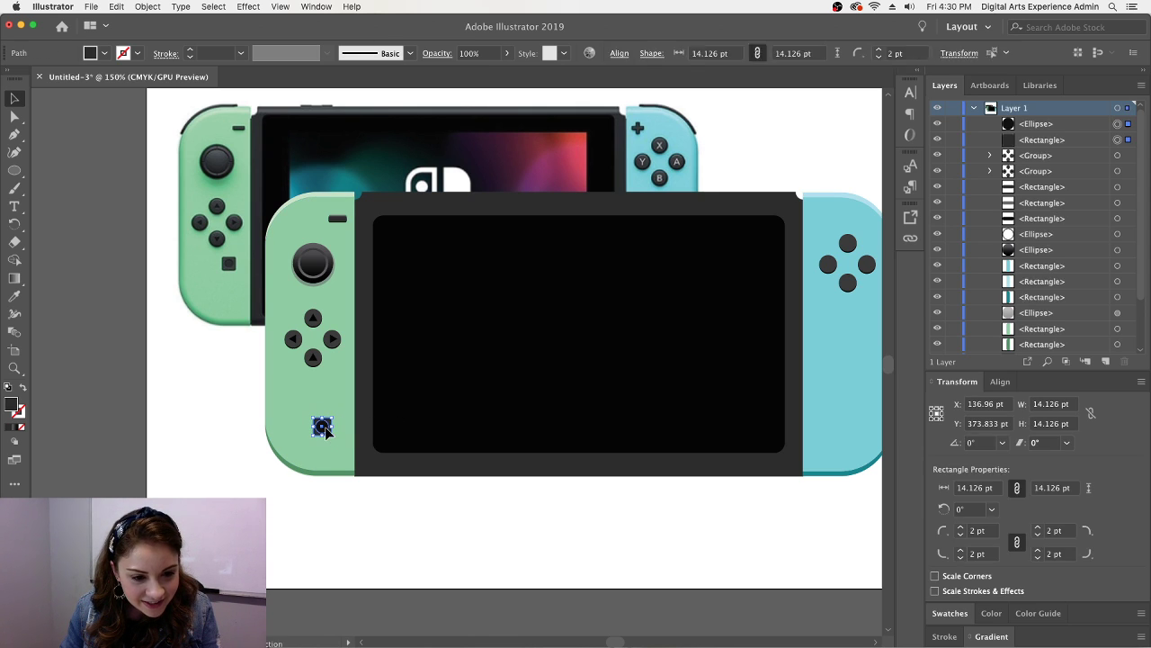
drag(325, 431, 333, 396)
click(400, 535)
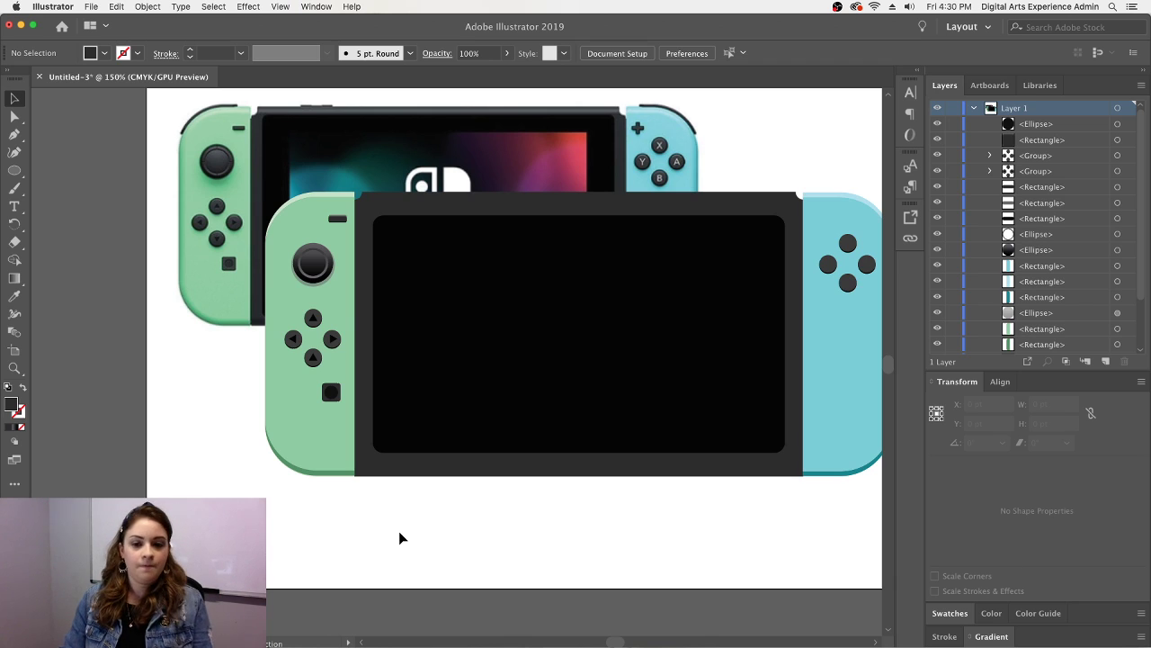
- Move the reference image up above the illustrated console so that the two do not overlap
key(super+0)
drag(476, 258, 511, 194)
click(715, 262)
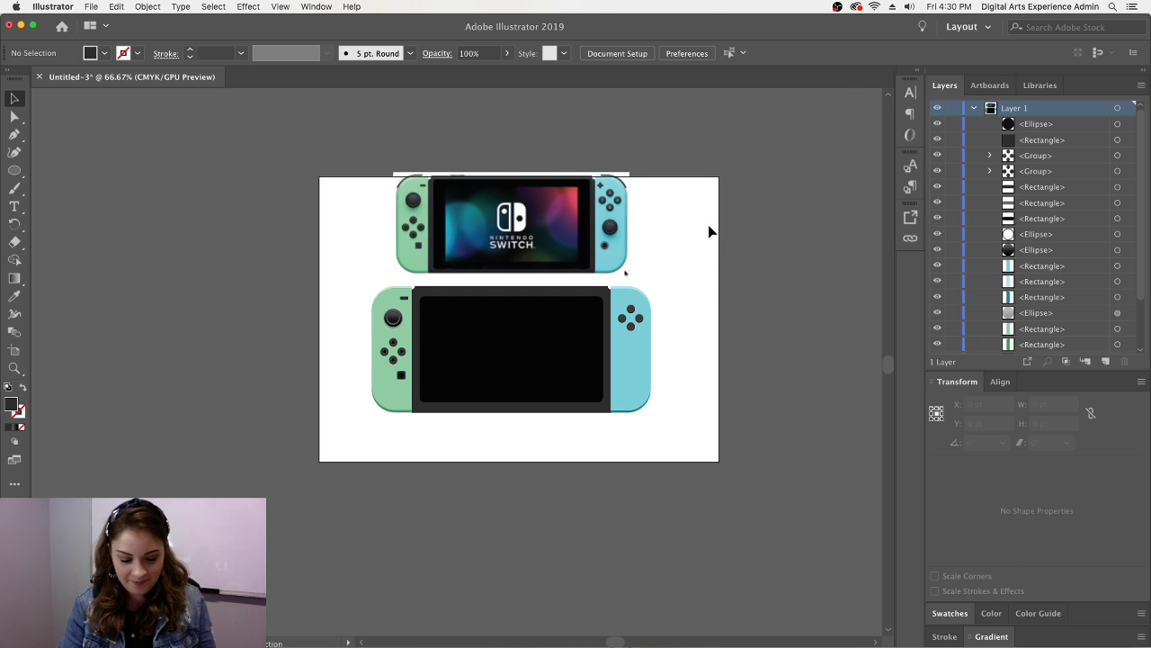
- Select only the circles of the green controller's analog stick and group them, leaving the controller body out
key(super+equal)
key(super+equal)
scroll(717, 240, up, 5)
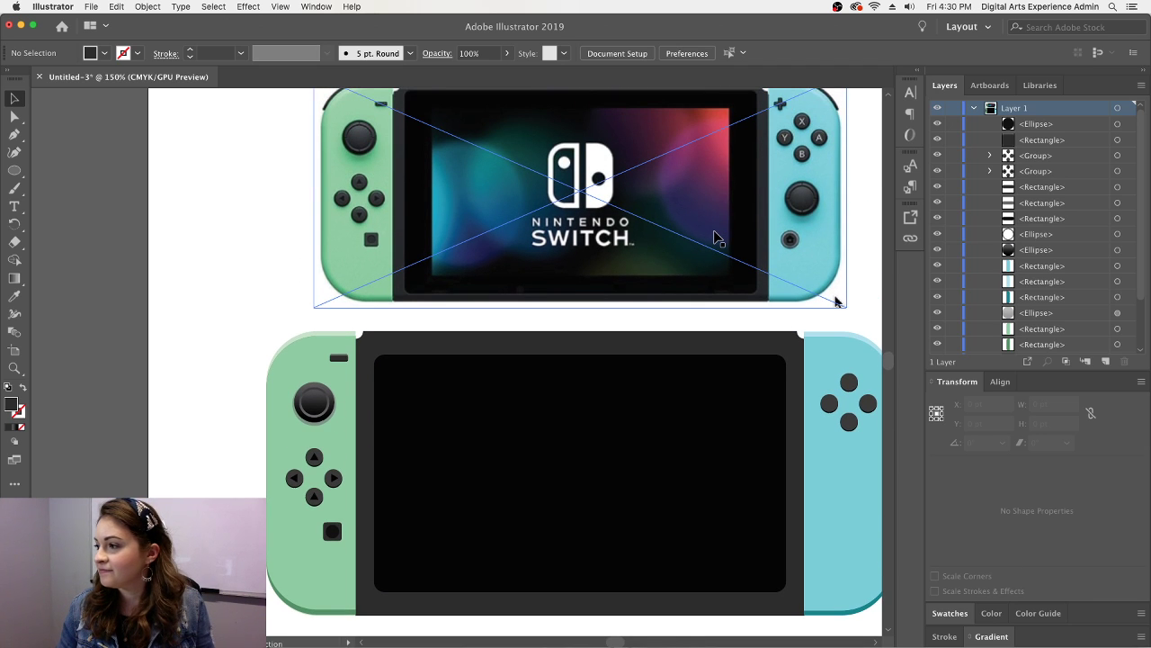
scroll(718, 240, up, 1)
drag(231, 402, 352, 444)
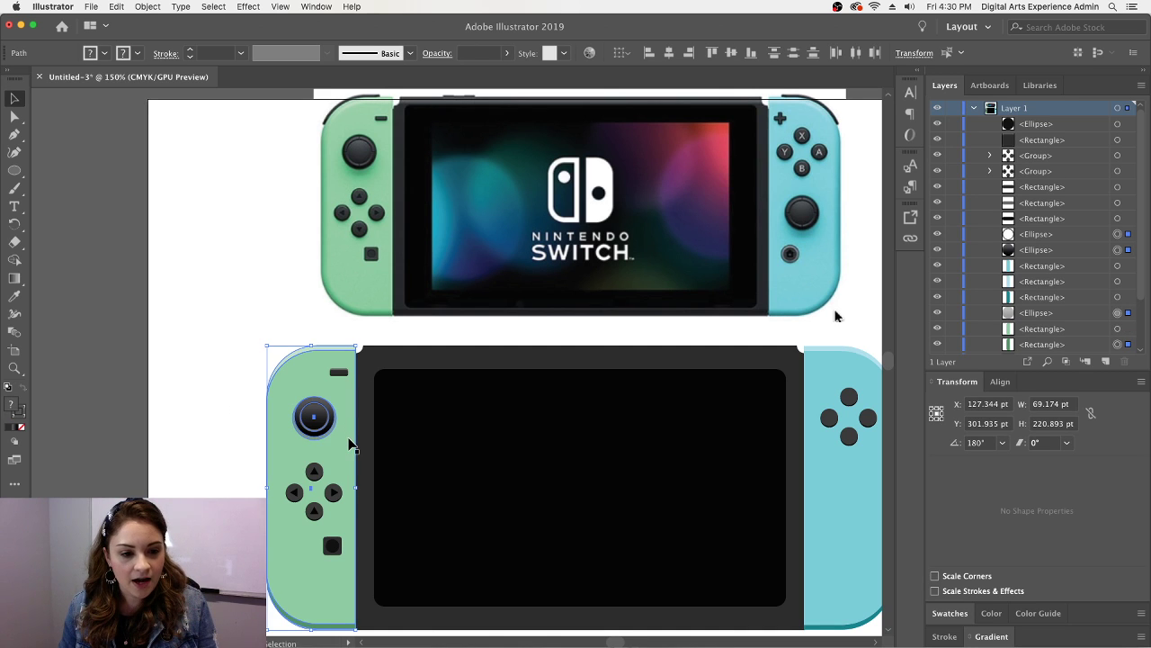
double_click(286, 378)
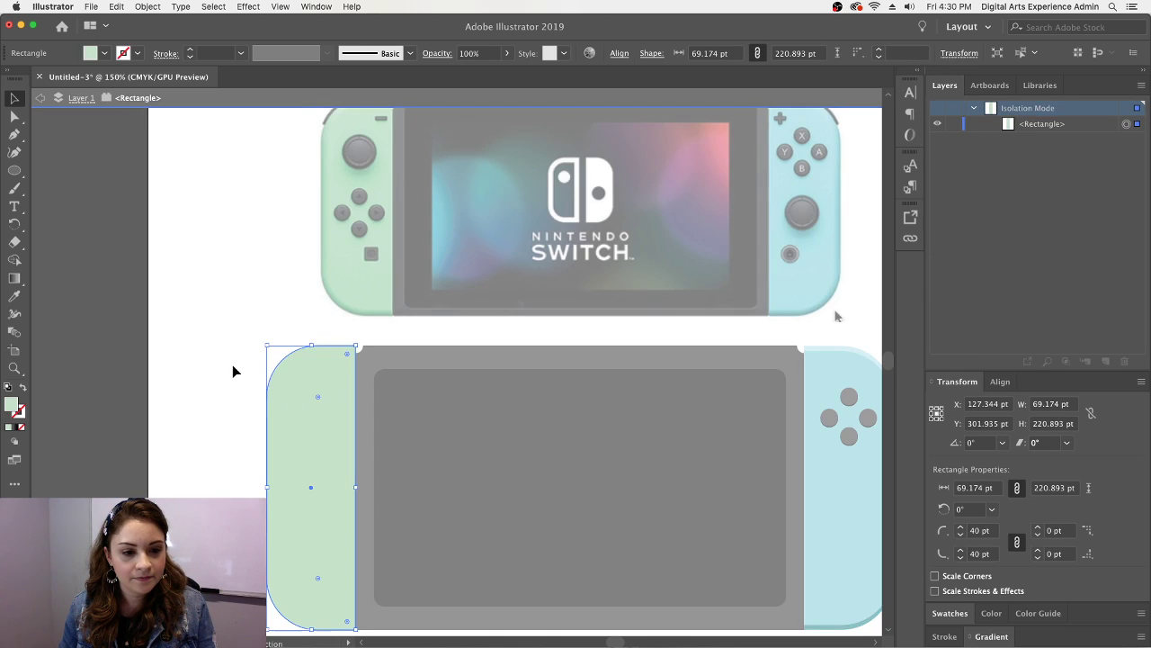
double_click(225, 396)
drag(226, 395, 333, 441)
shift+click(293, 366)
shift+click(288, 351)
click(322, 430)
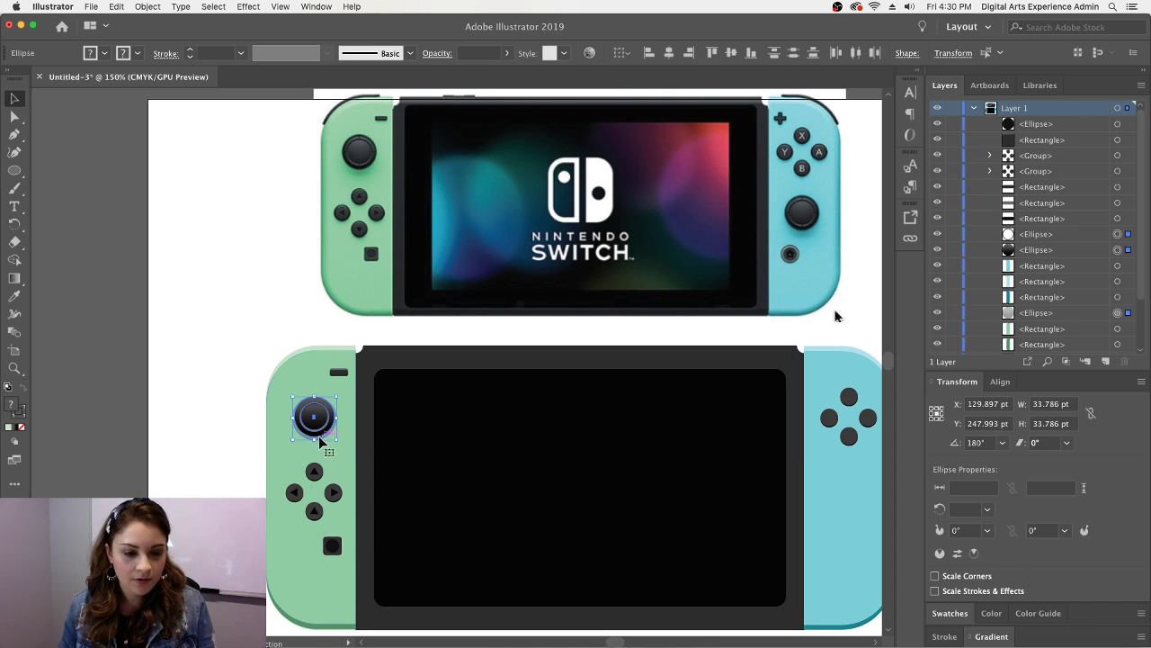
key(super+g)
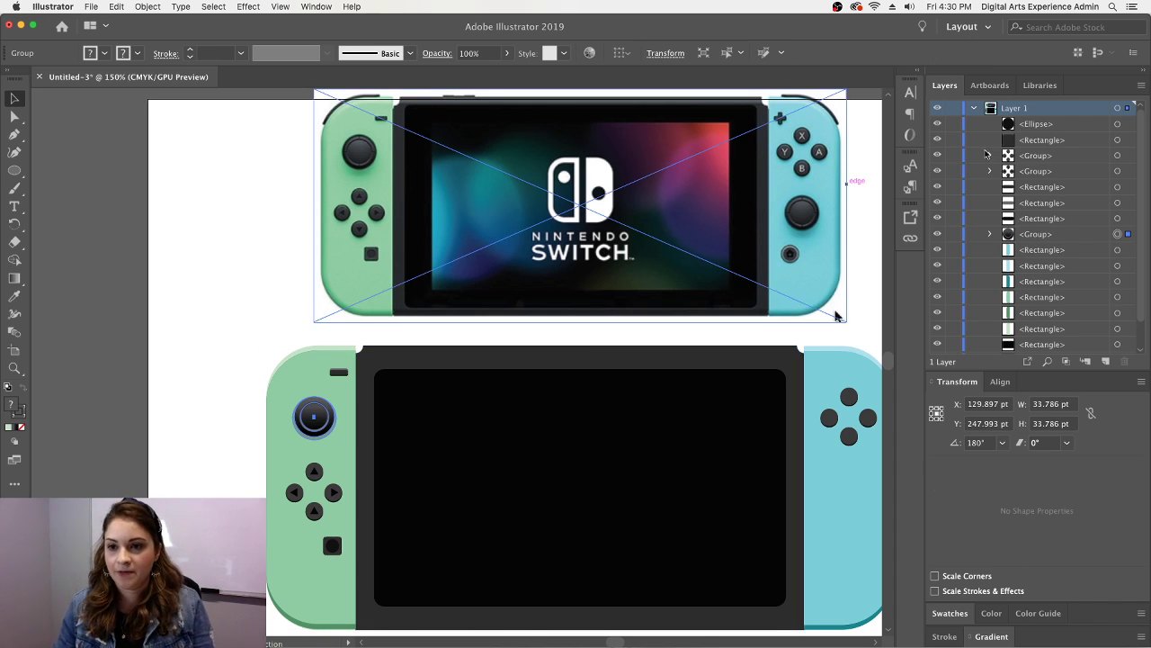
click(976, 235)
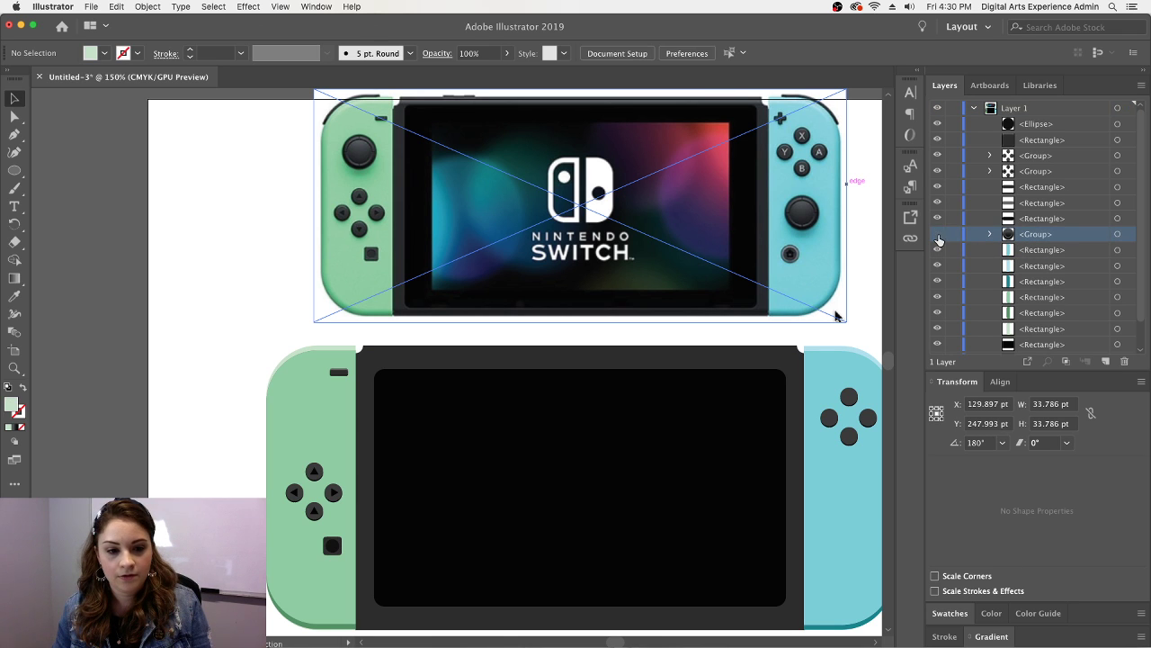
click(147, 6)
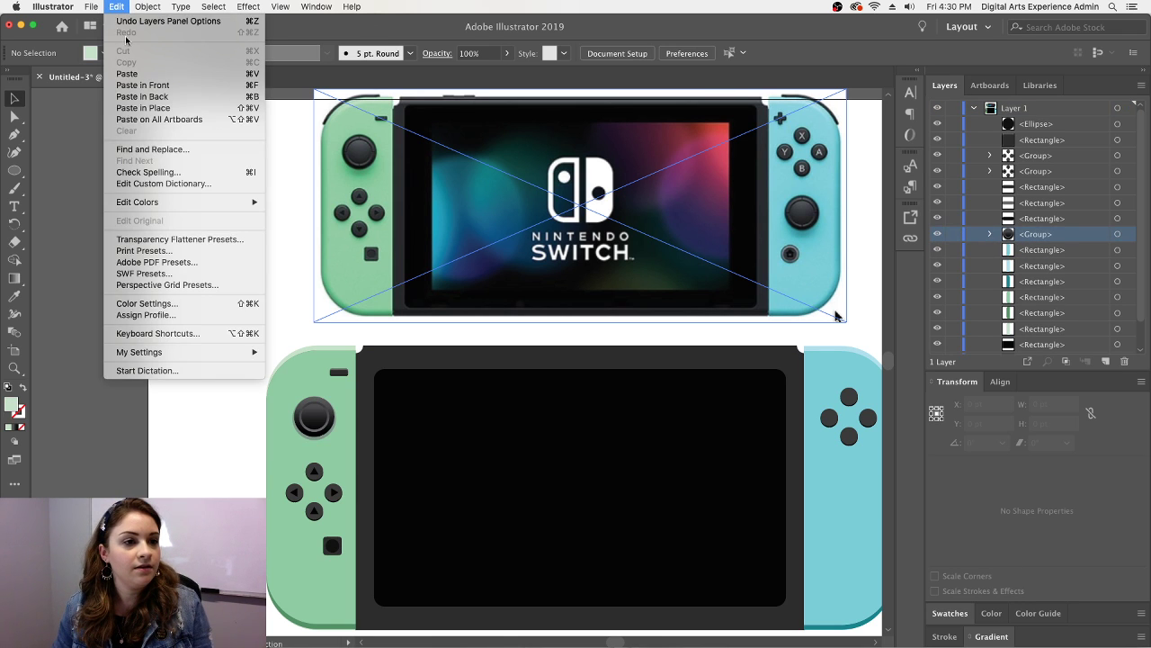
click(835, 315)
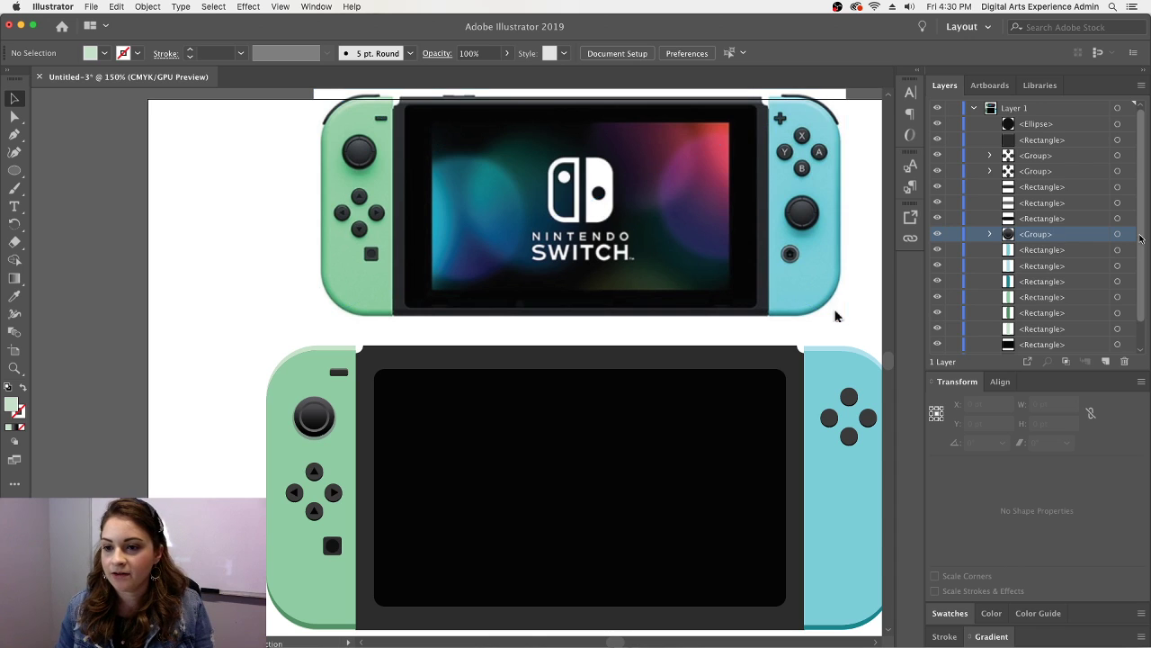
- Duplicate the analog stick group and place the copy on the blue controller, centred below the four round buttons
click(1117, 234)
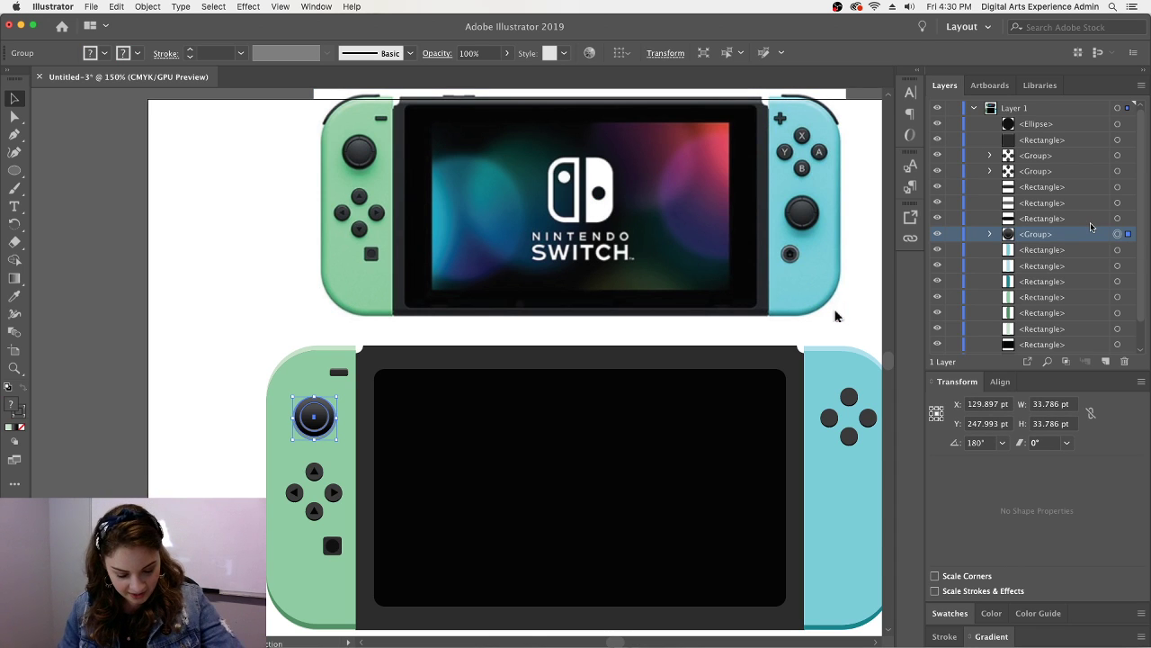
key(super+c)
key(super+v)
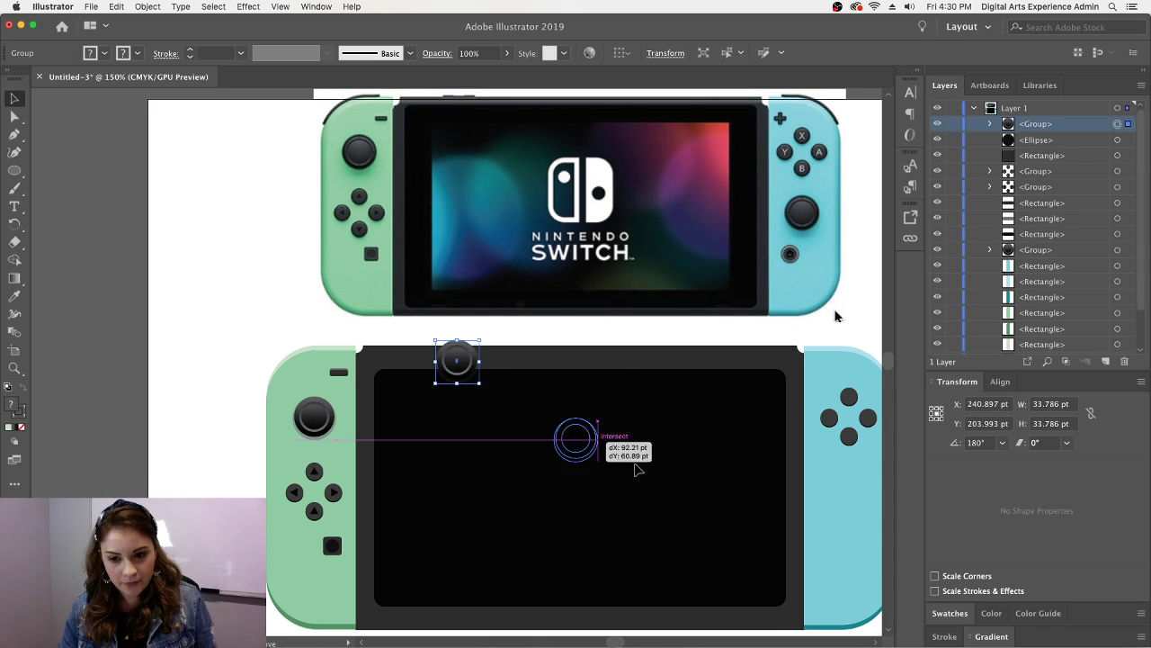
drag(886, 507, 858, 504)
scroll(857, 504, right, 5)
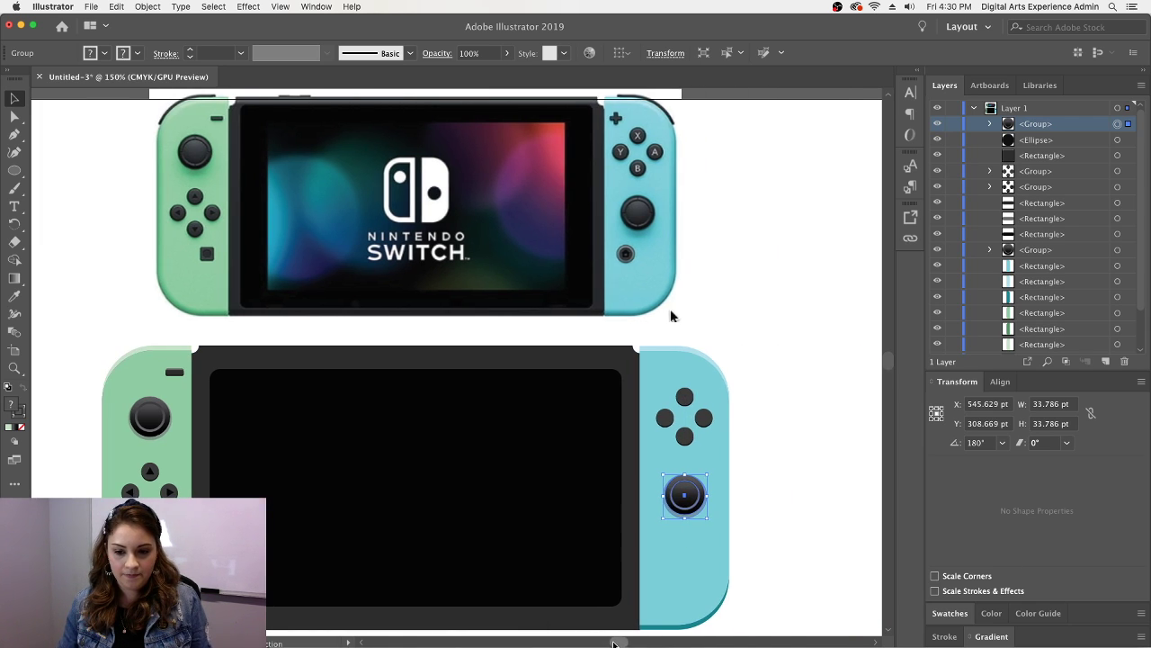
click(801, 462)
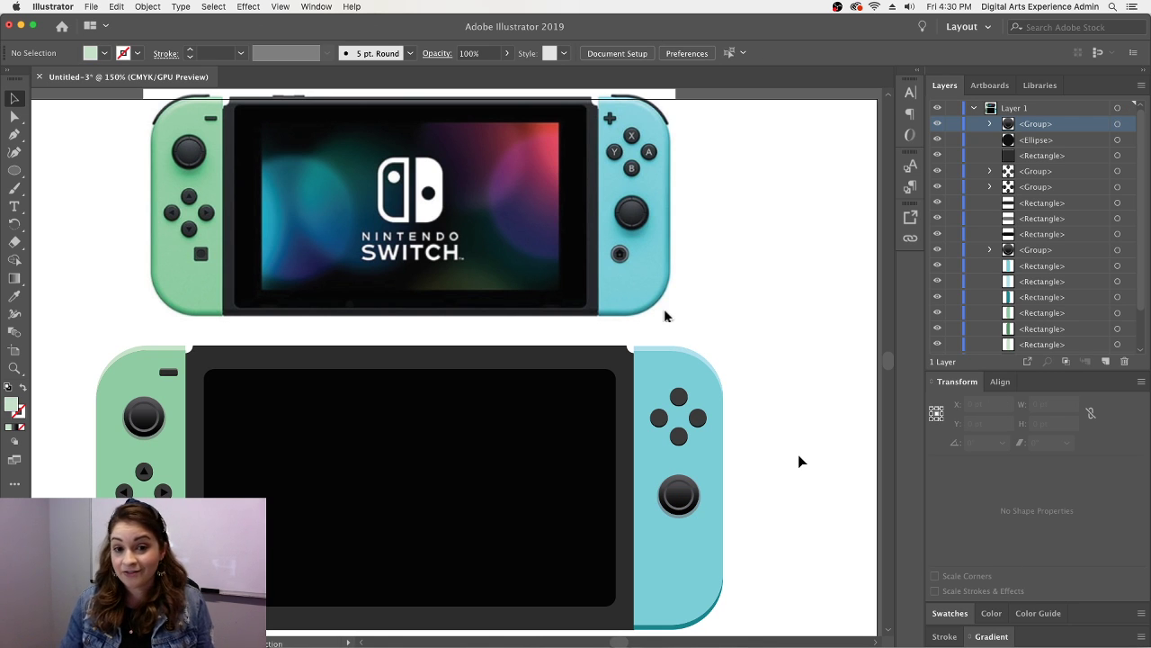
- Examine the buttons and analog stick on the blue controller up close
scroll(748, 439, up, 2)
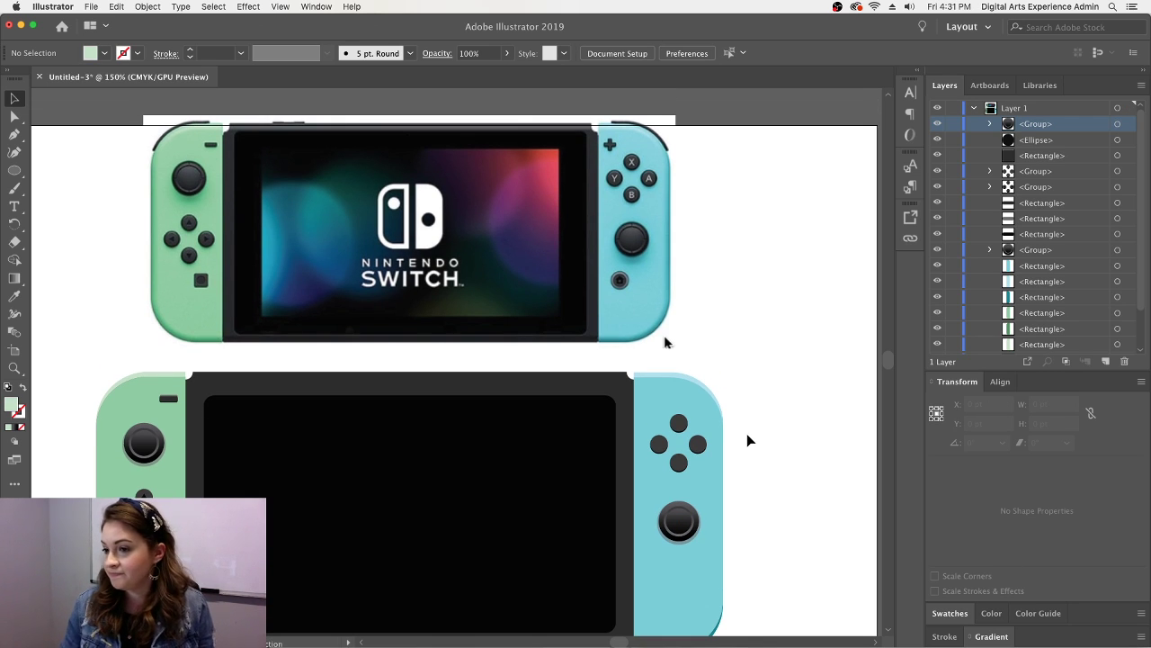
scroll(749, 440, down, 5)
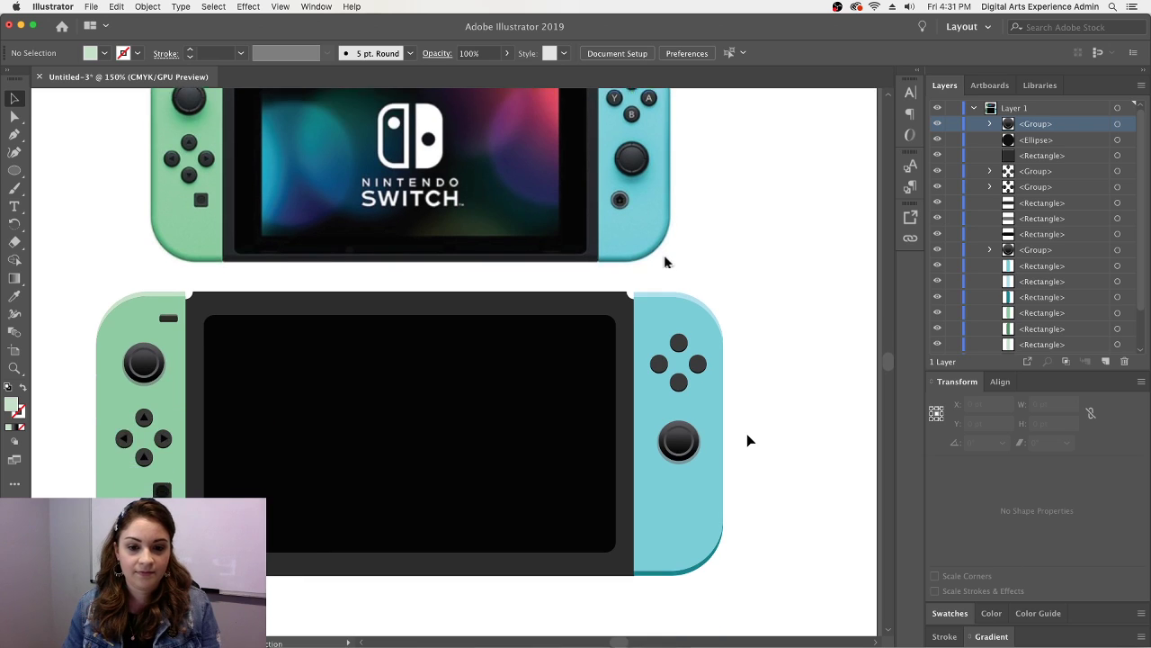
key(super+equal)
key(super+equal)
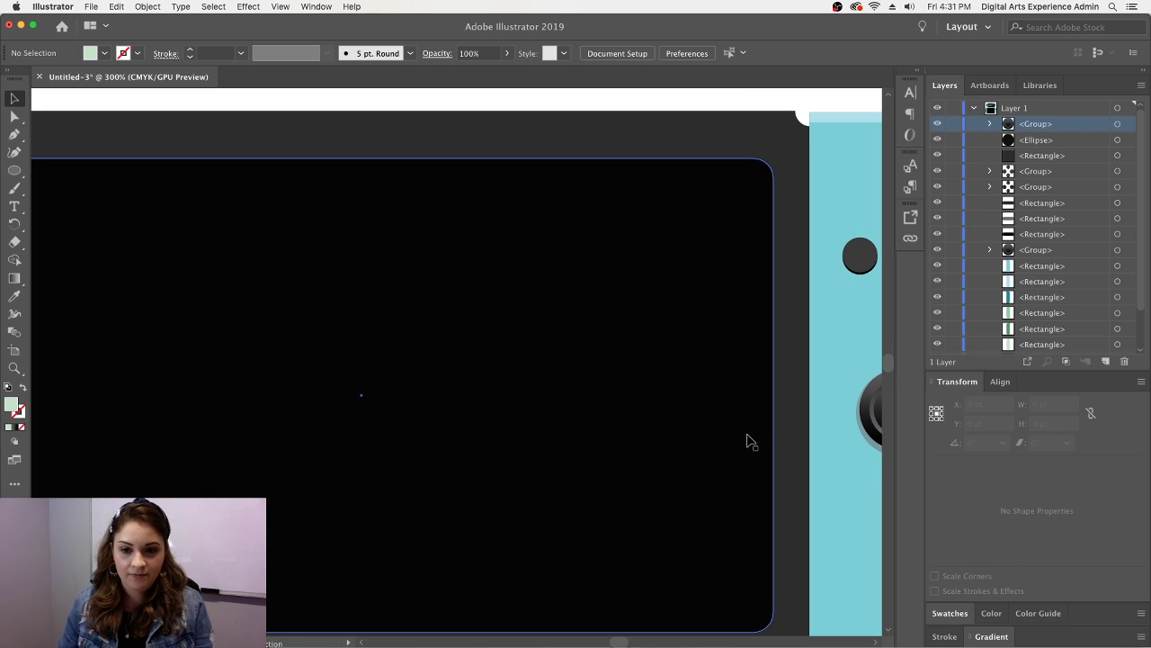
scroll(743, 440, down, 3)
drag(613, 643, 621, 643)
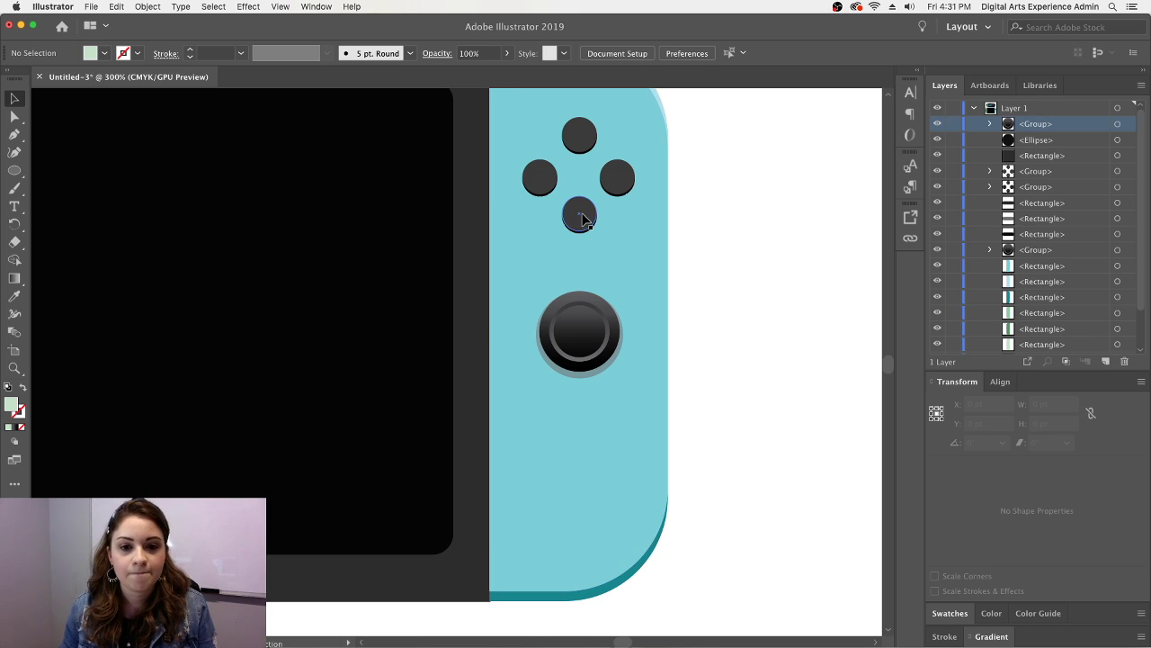
key(super+minus)
key(super+minus)
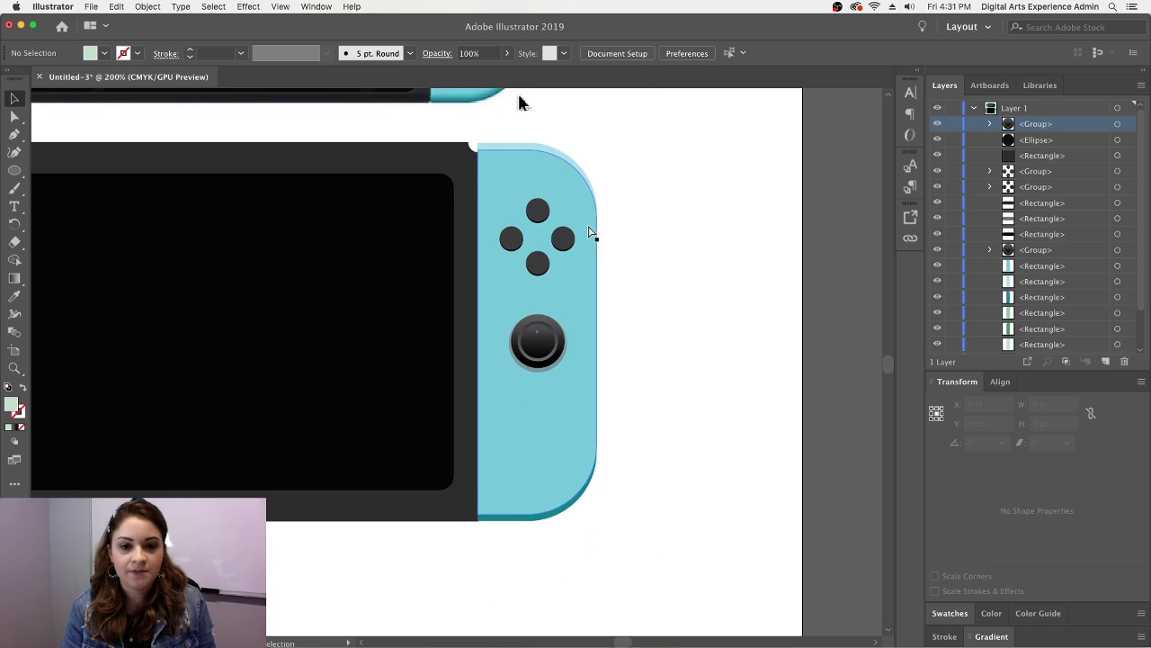
- Add a small text box containing the letter X on the blank canvas beside the blue controller
scroll(585, 227, up, 5)
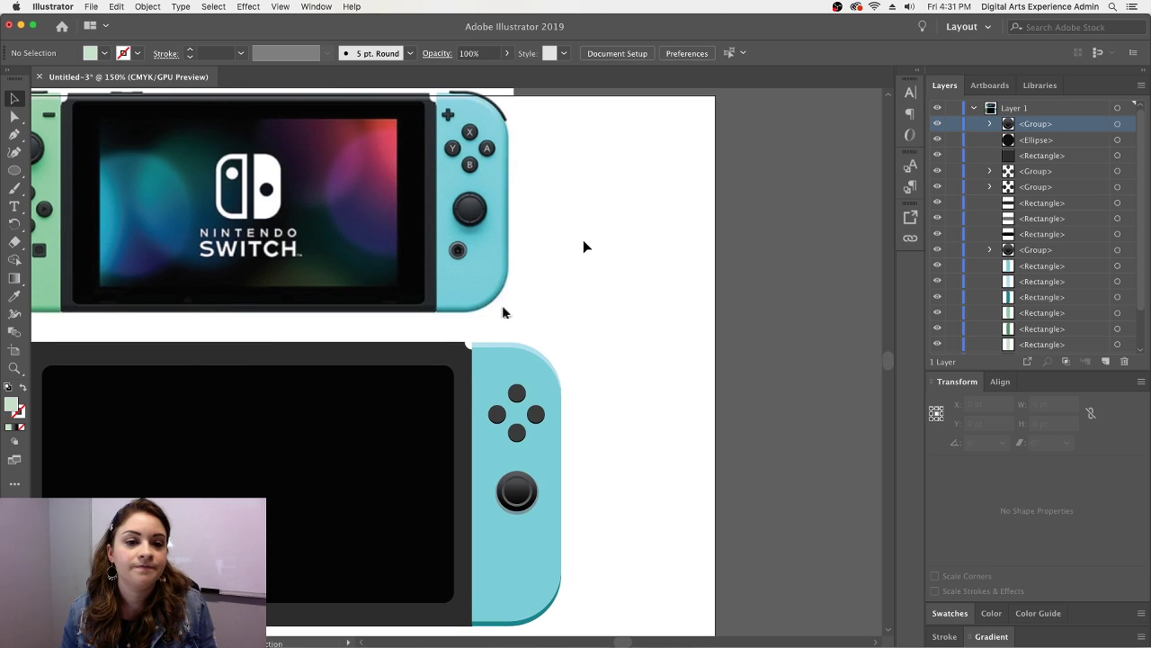
scroll(663, 357, down, 5)
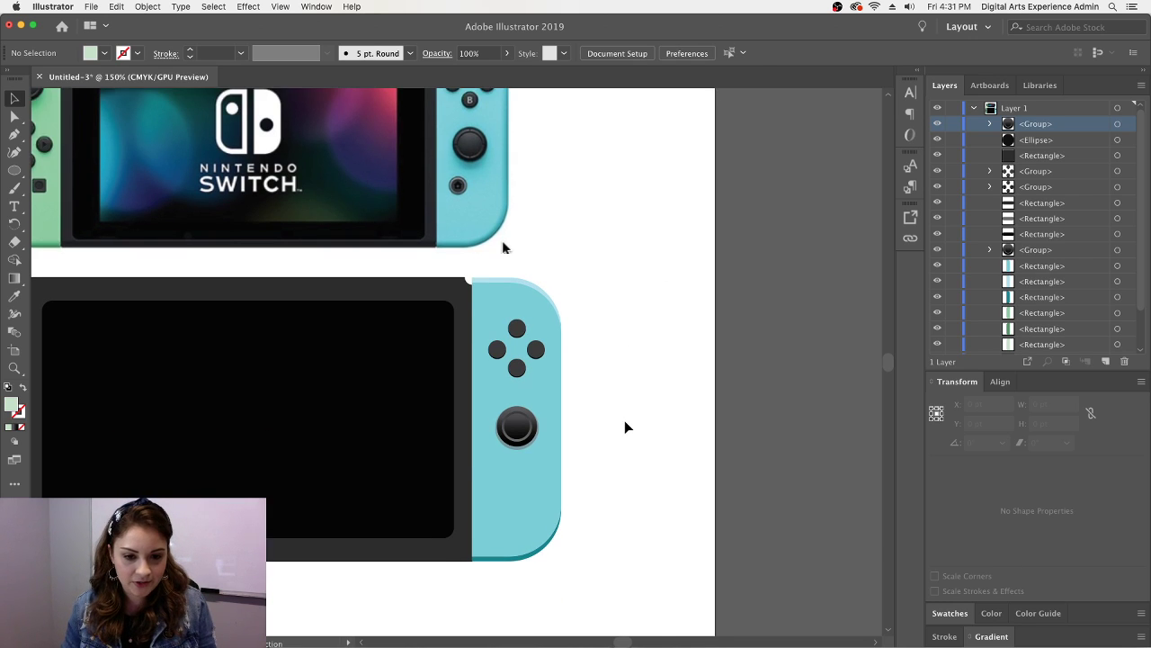
key(super+equal)
key(super+equal)
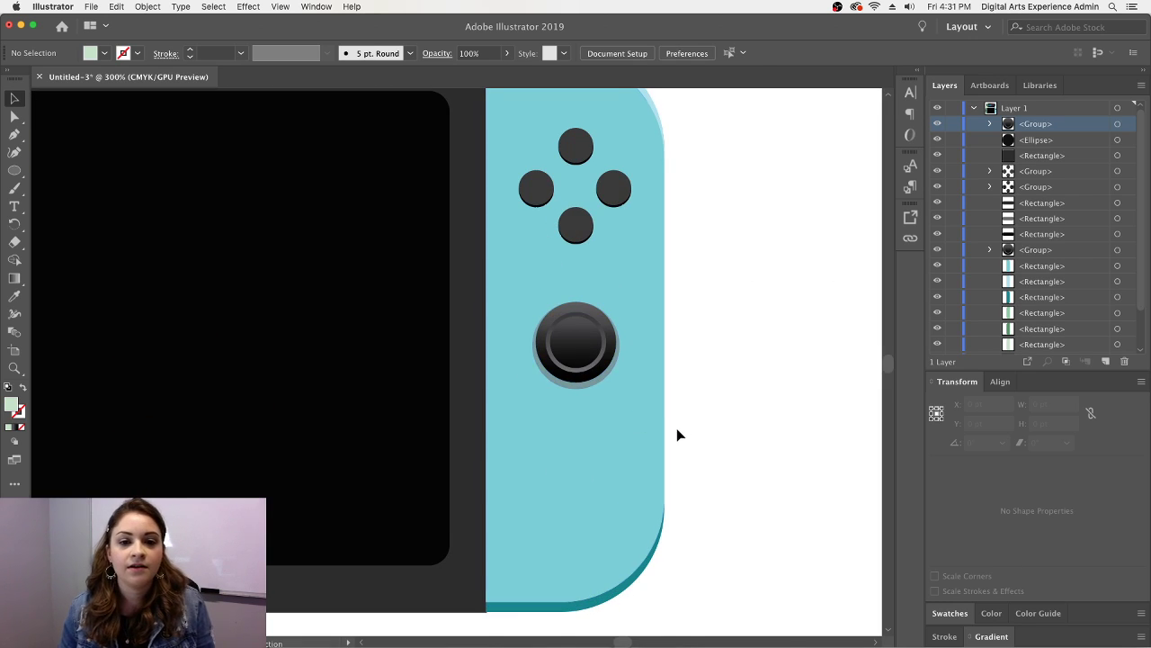
scroll(683, 426, up, 2)
key(t)
drag(699, 237, 751, 281)
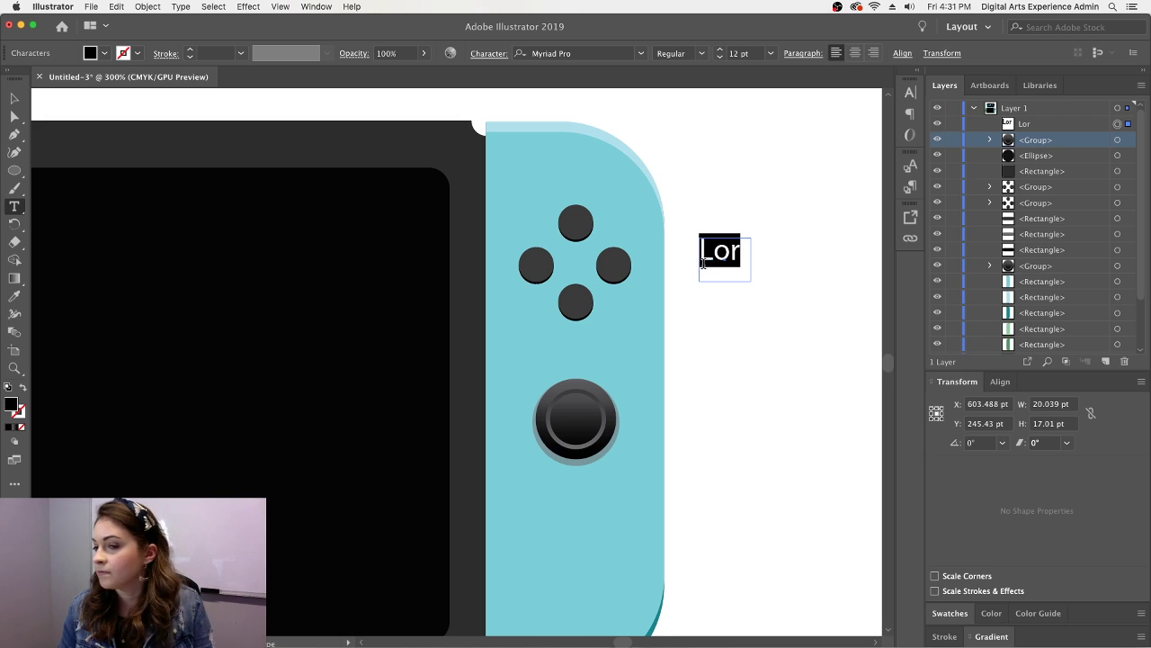
text(X)
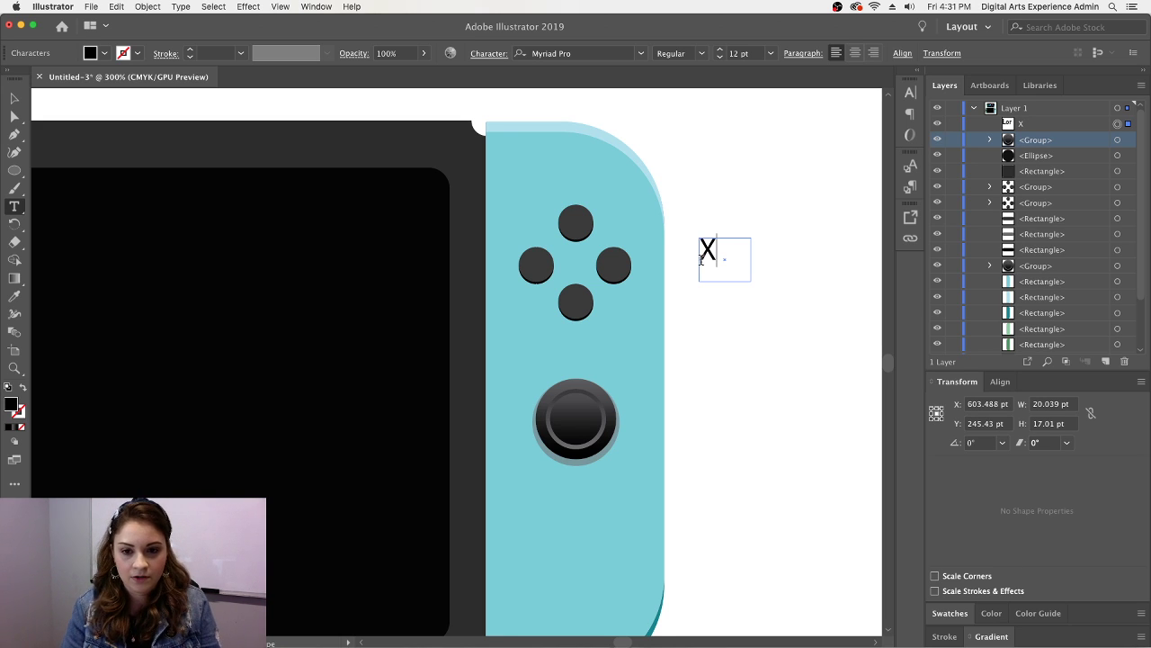
- Set the font of the letter X to regular Helvetica
double_click(709, 251)
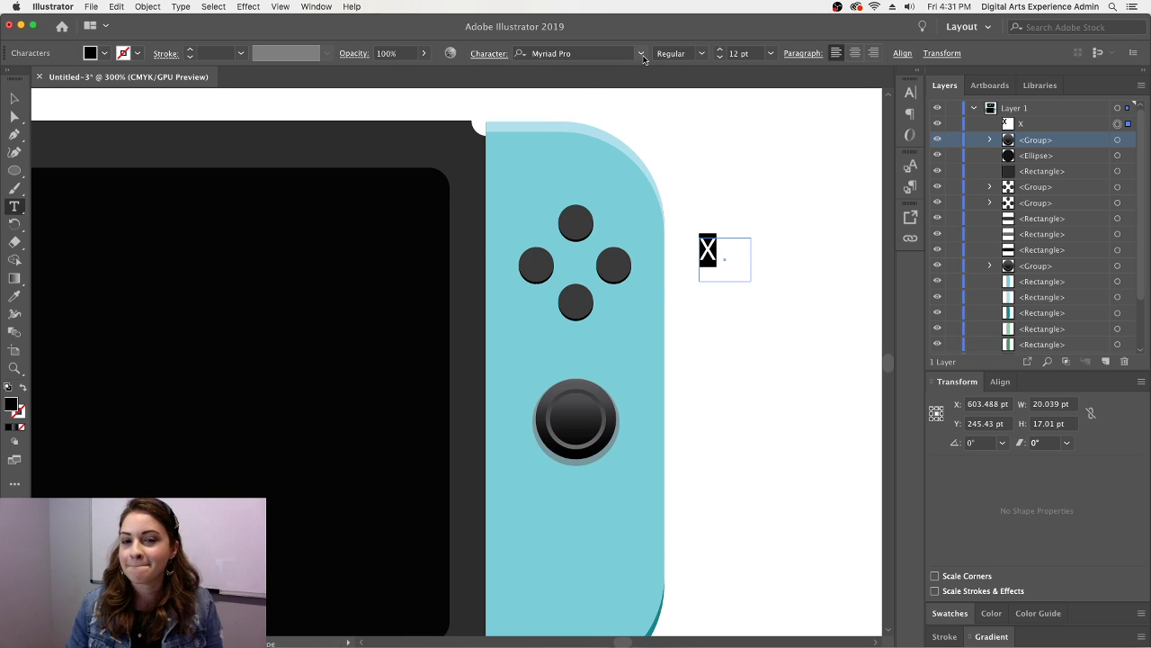
click(636, 53)
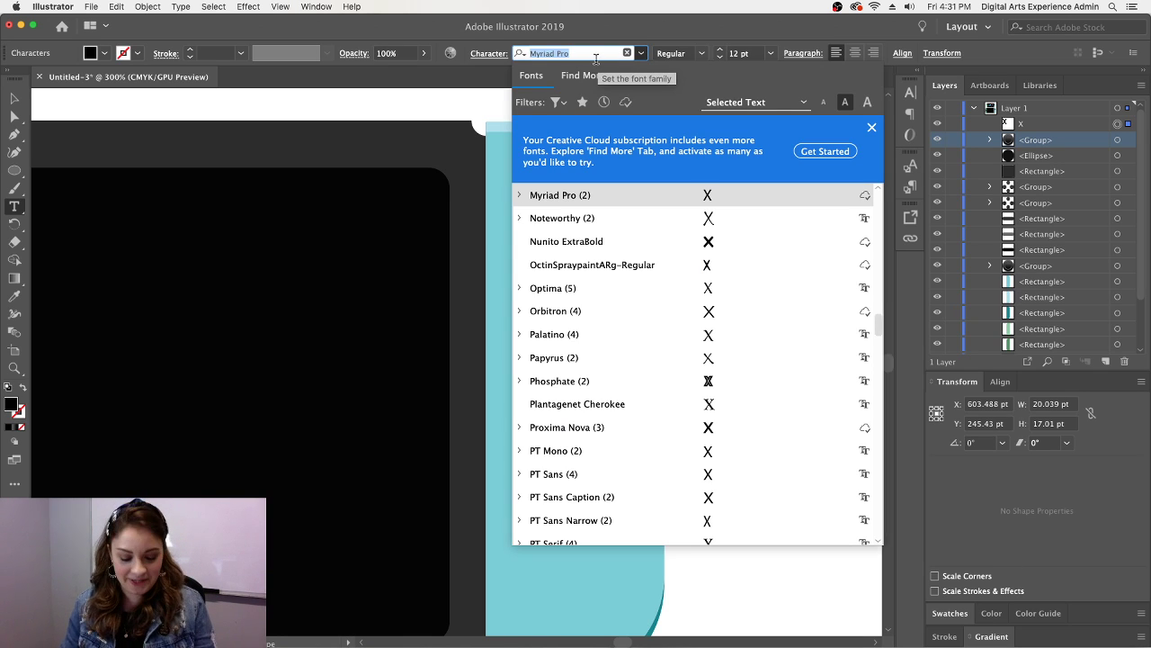
text(helv)
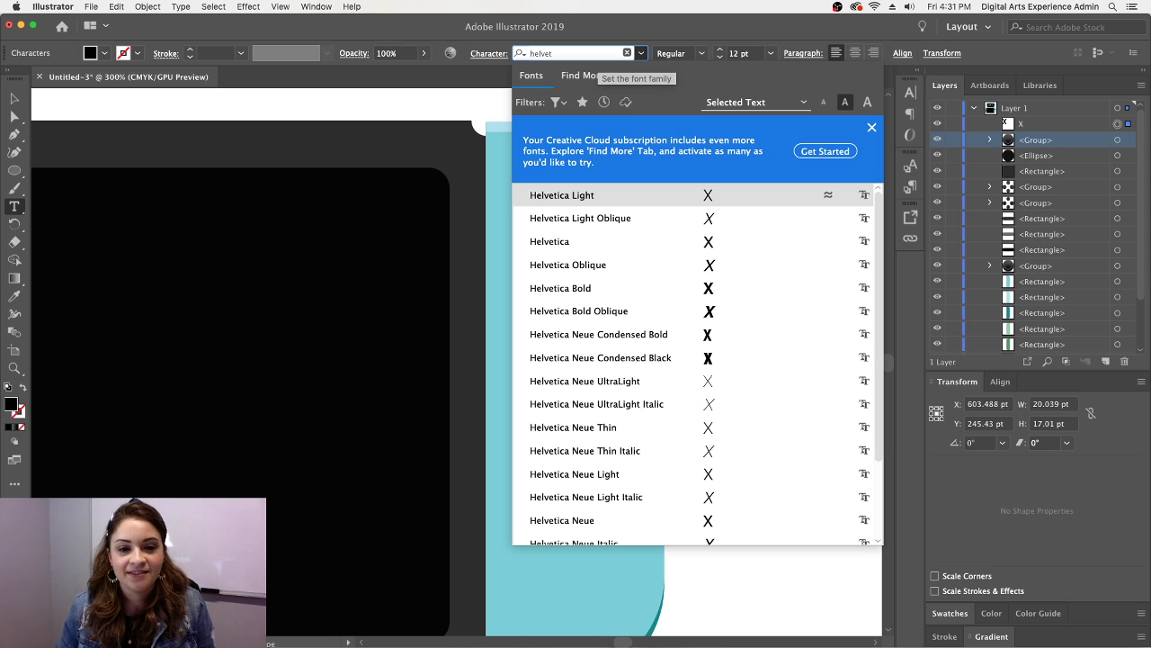
text(et)
click(562, 243)
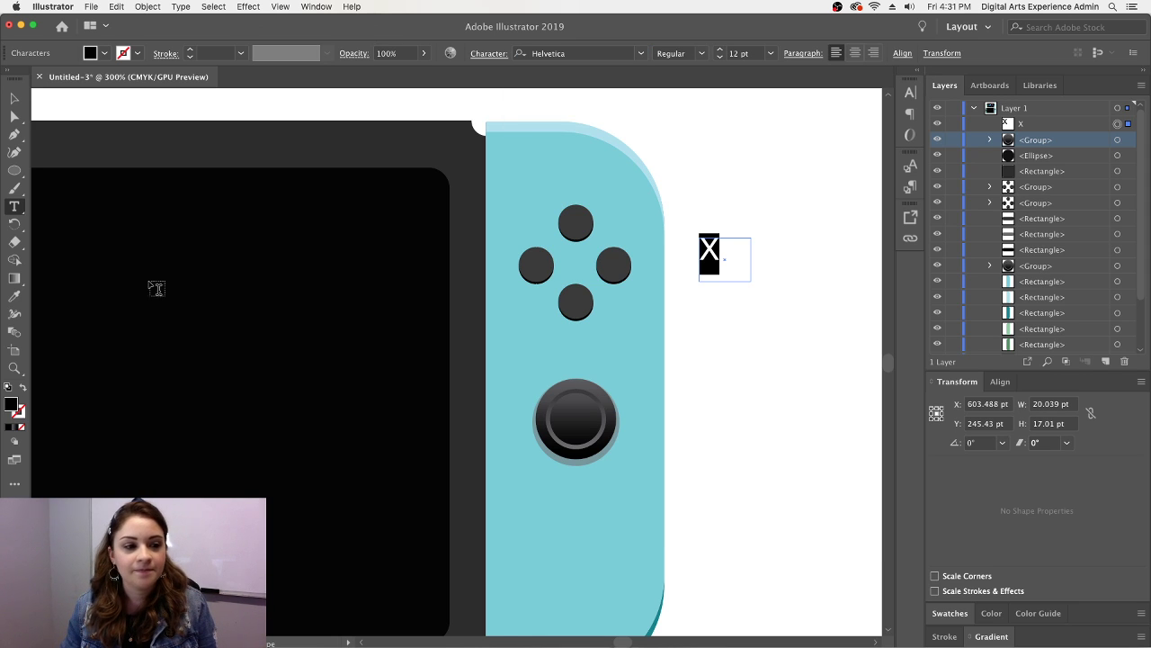
- Fill the letter X with near-white #FCFCFC and place it on the uppermost round button of the blue controller
double_click(13, 403)
drag(580, 258, 543, 222)
click(909, 230)
click(13, 97)
mouse_move(706, 258)
mouse_down()
mouse_move(558, 222)
mouse_move(550, 193)
mouse_move(752, 527)
mouse_up()
click(747, 278)
- Move the reference image behind the illustration so its blue controller sits just beside the drawn one
scroll(548, 98, up, 5)
mouse_move(742, 332)
mouse_down()
mouse_move(757, 390)
mouse_move(715, 353)
mouse_up()
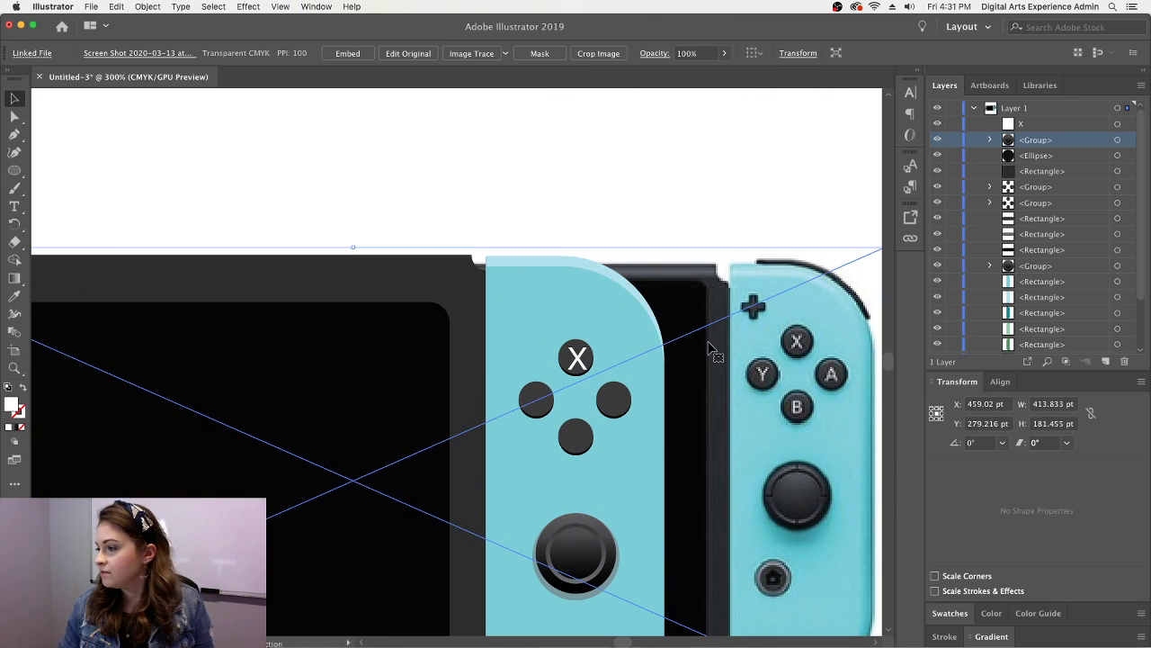
click(673, 185)
- Shrink the text frame of the letter X to about 8.6 by 11.1 pt
scroll(669, 303, down, 2)
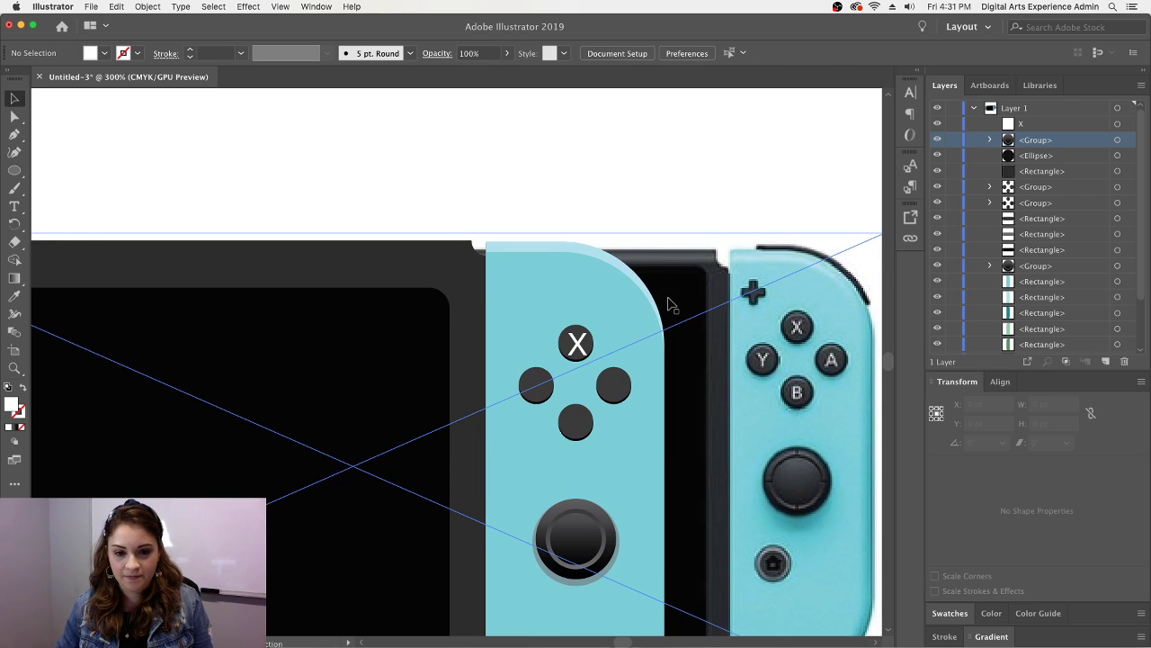
key(super+equal)
key(super+equal)
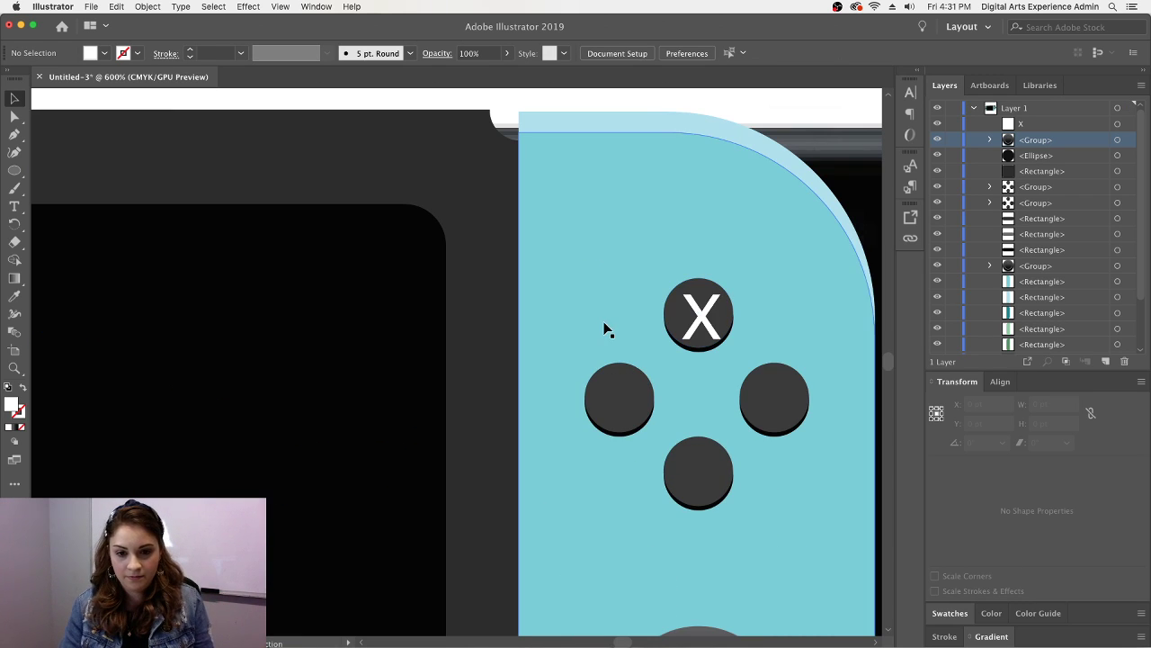
scroll(642, 619, right, 10)
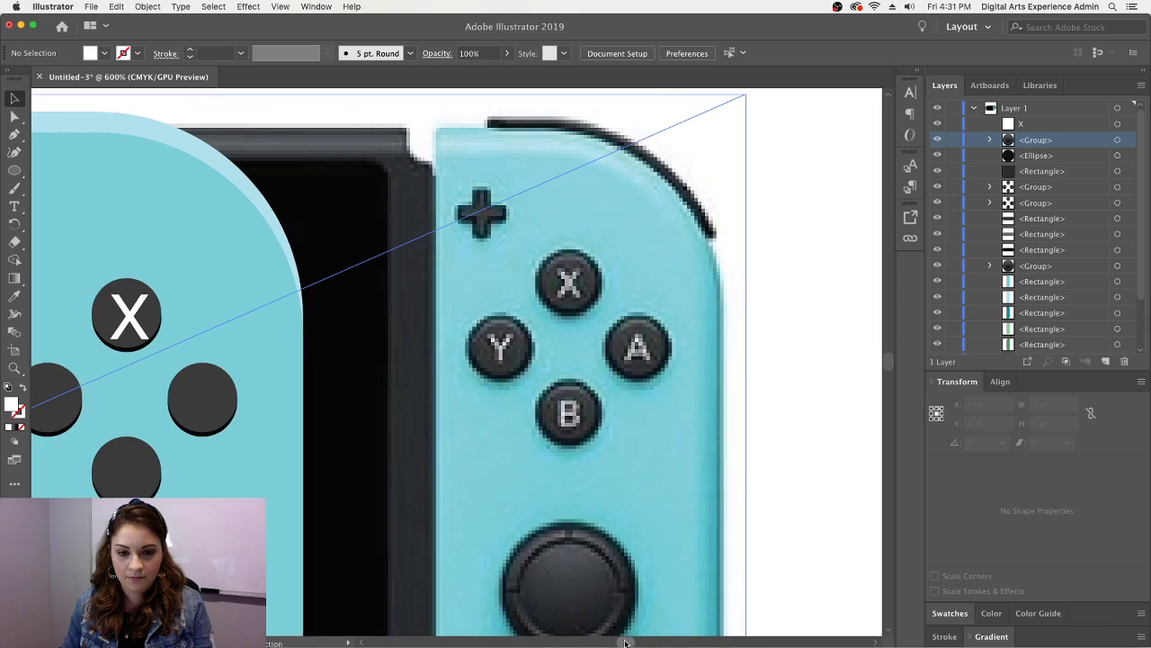
scroll(475, 290, left, 6)
click(475, 306)
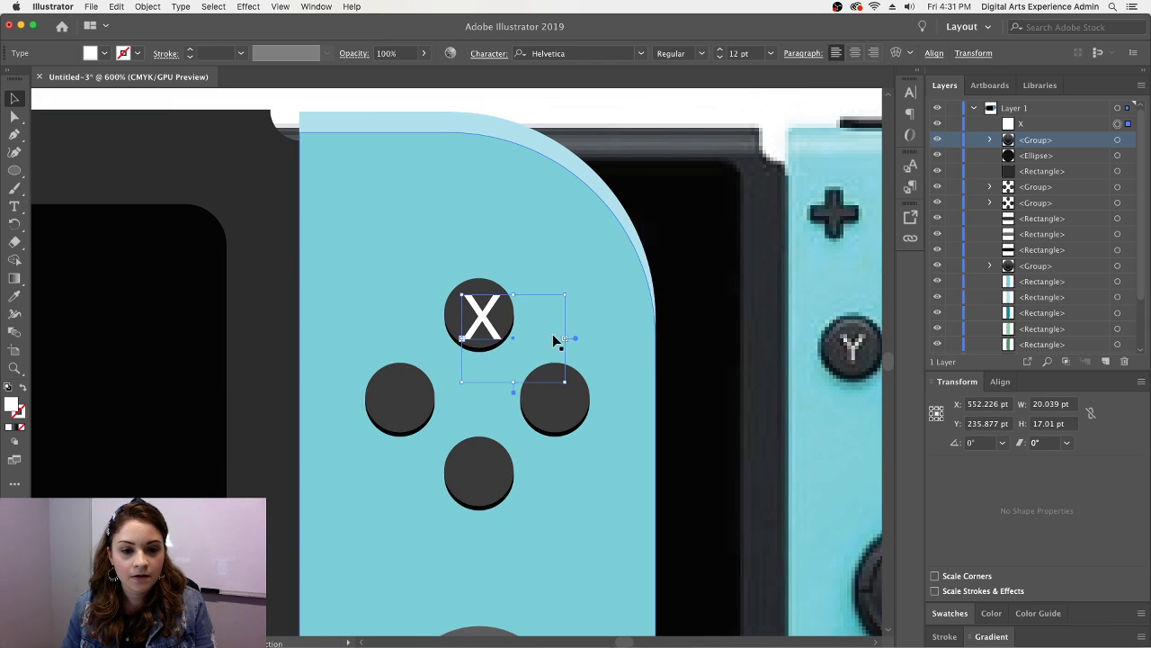
drag(564, 338, 507, 339)
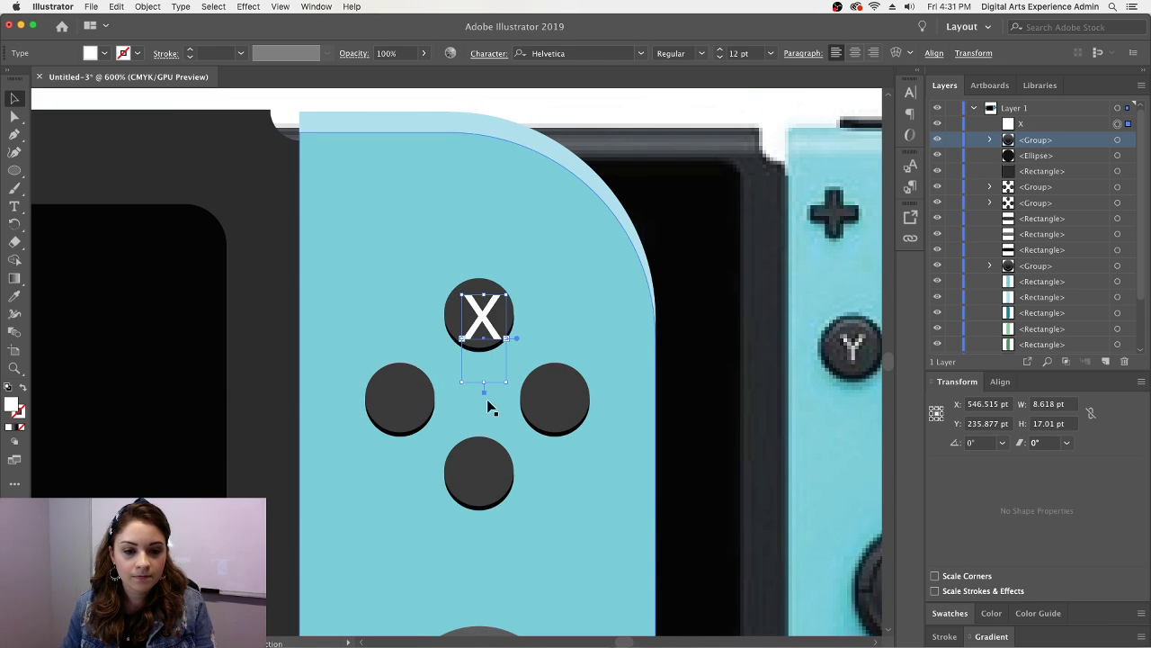
drag(485, 385, 482, 353)
- Reduce the font size of the letter X to 10 pt
double_click(486, 333)
click(719, 57)
click(719, 57)
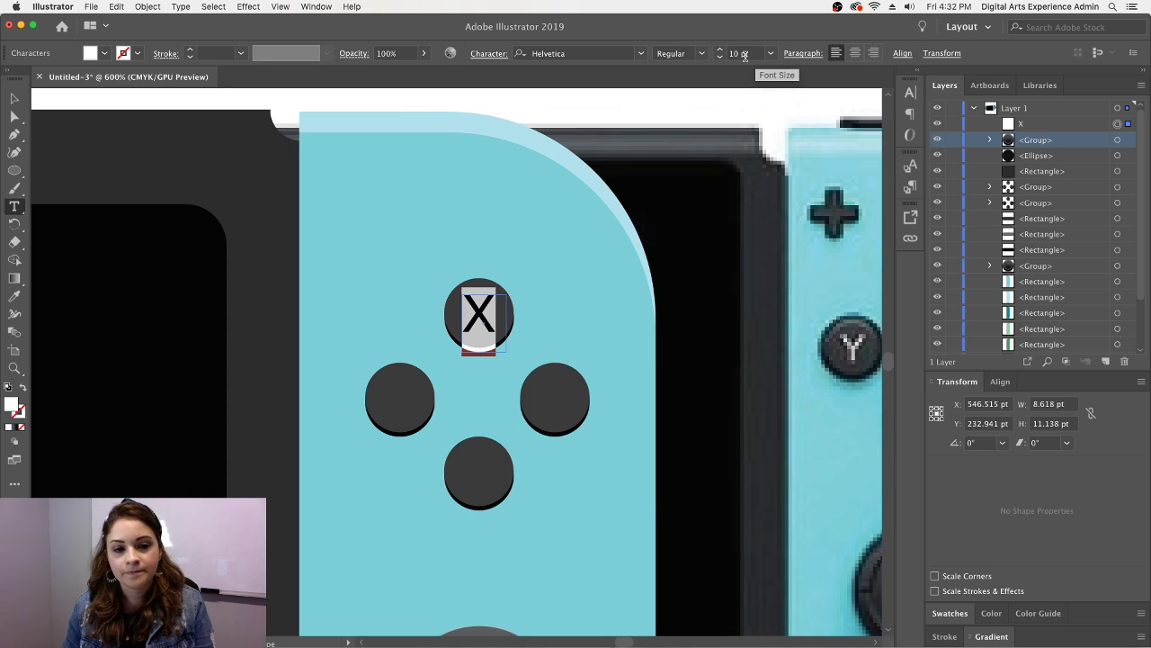
click(14, 97)
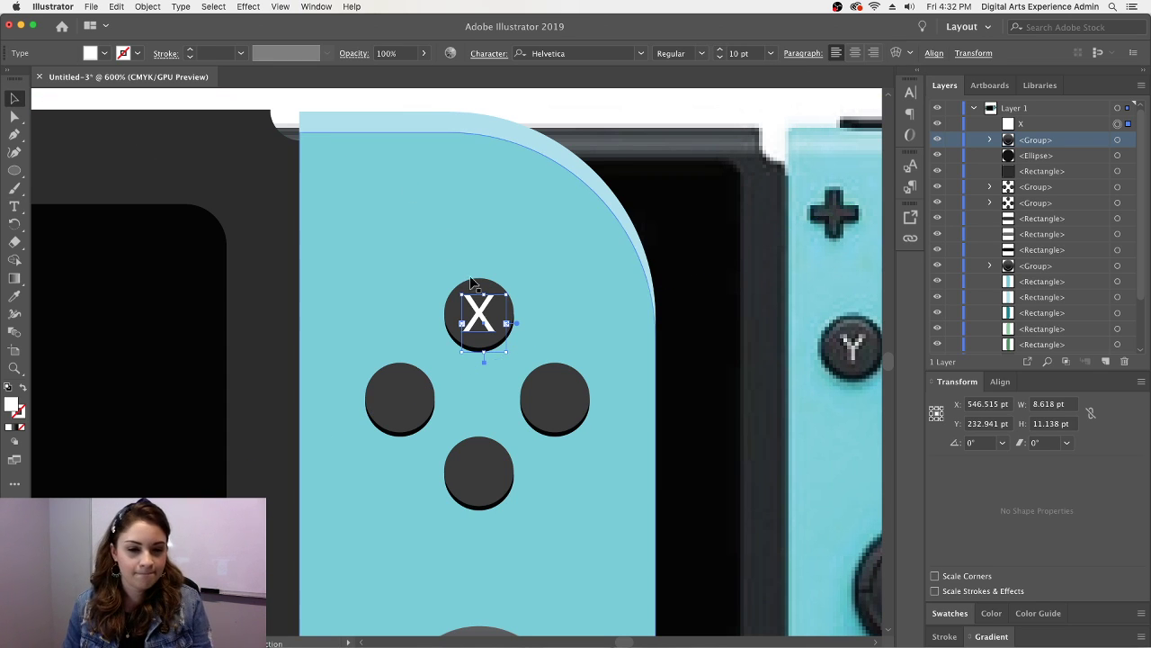
- Tighten the X's text frame to about 6.9 by 8.4 pt so it fits closely around the letter on its button
drag(504, 354, 494, 337)
click(508, 340)
click(474, 321)
key(super+z)
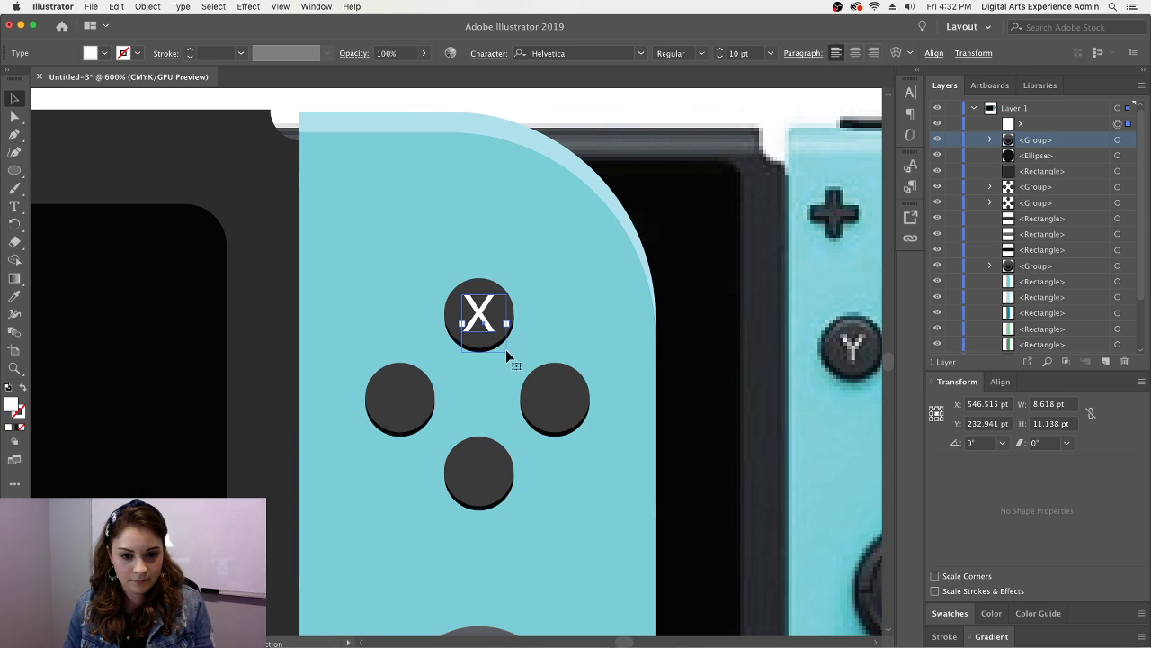
double_click(500, 341)
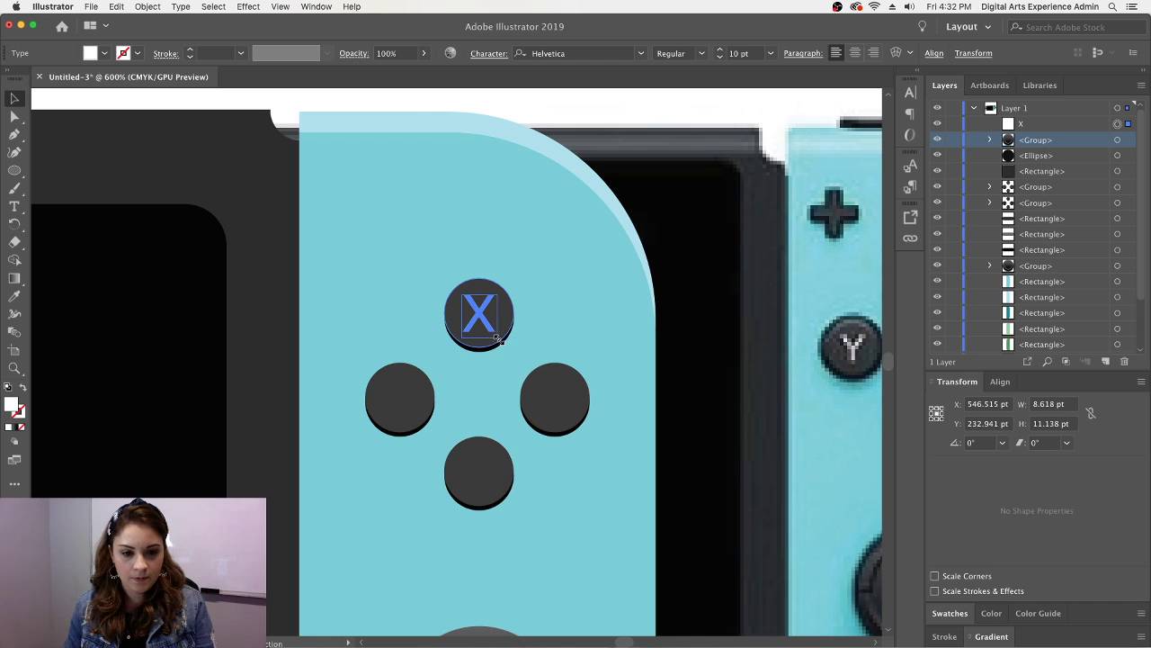
key(Escape)
drag(502, 338, 493, 324)
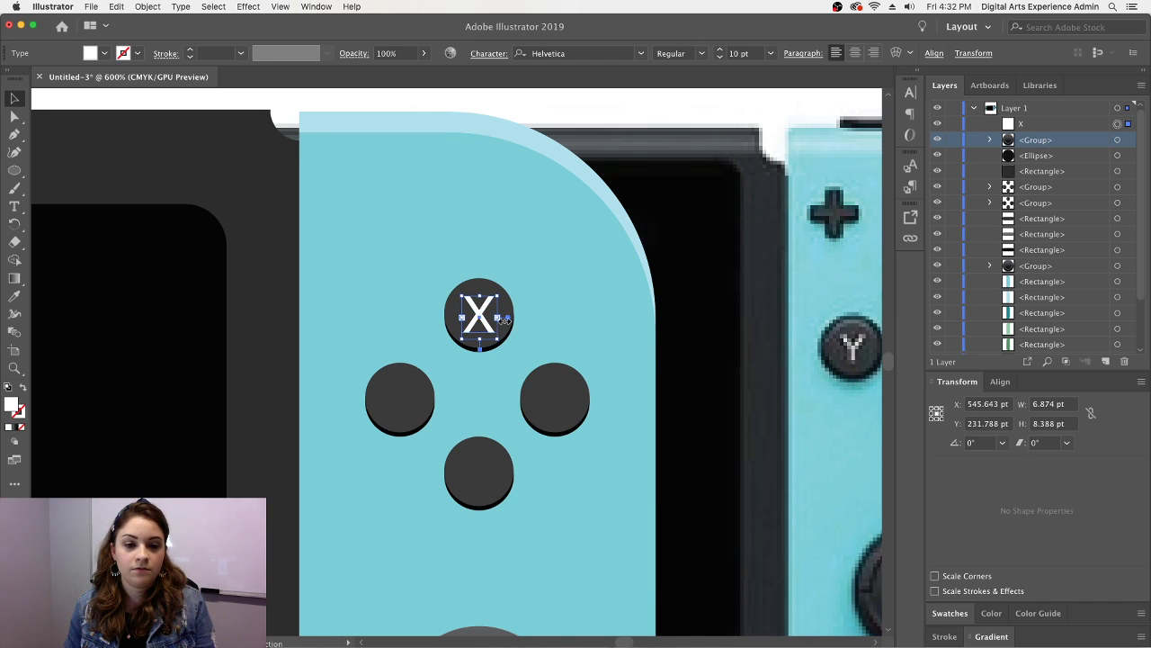
- Darken the fill of the letter X from near-white to a light grey
double_click(17, 408)
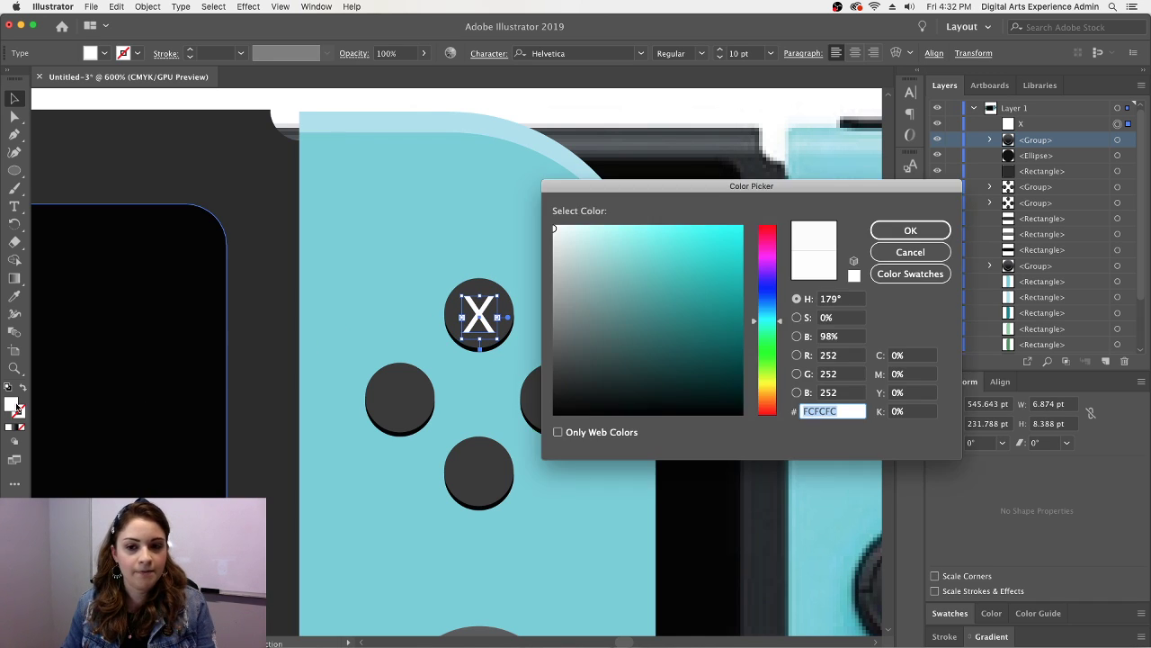
drag(568, 240, 551, 249)
click(886, 231)
click(714, 243)
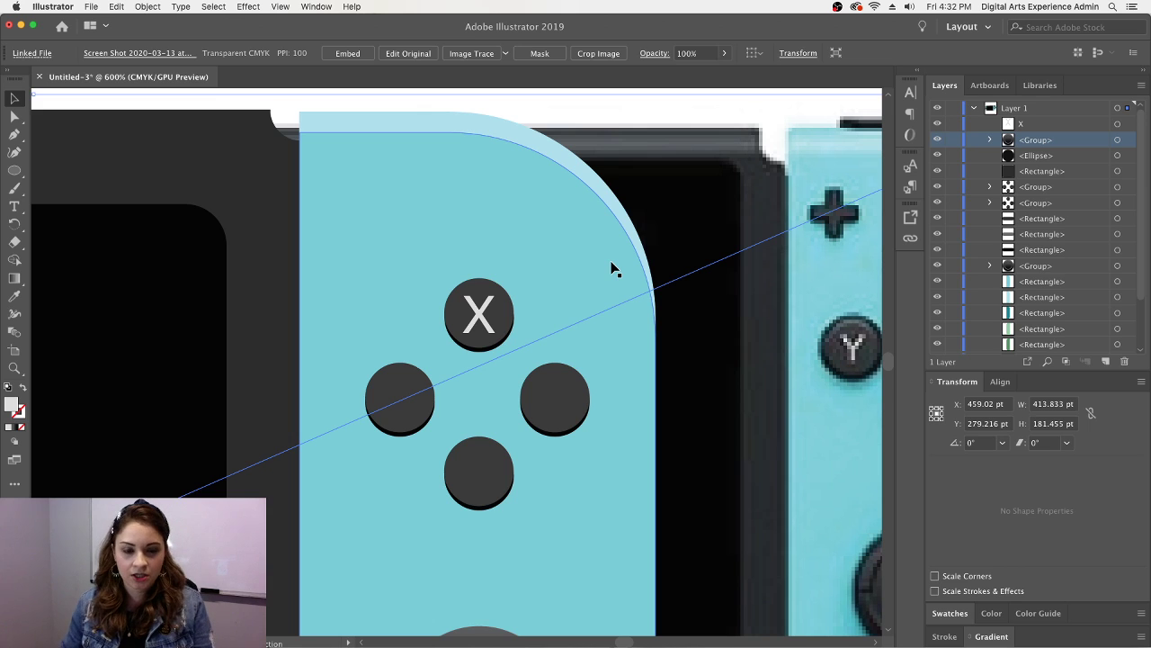
- Duplicate the letter X onto the right-hand round button and change the copy to A
key(super+minus)
scroll(604, 290, down, 1)
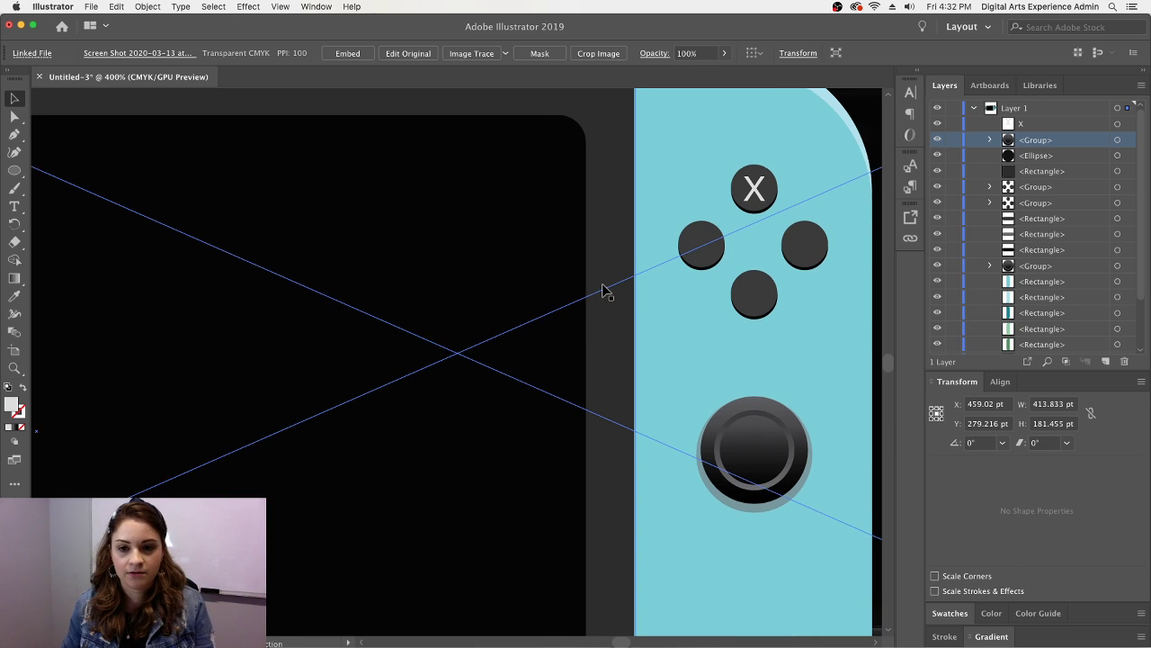
scroll(599, 287, up, 5)
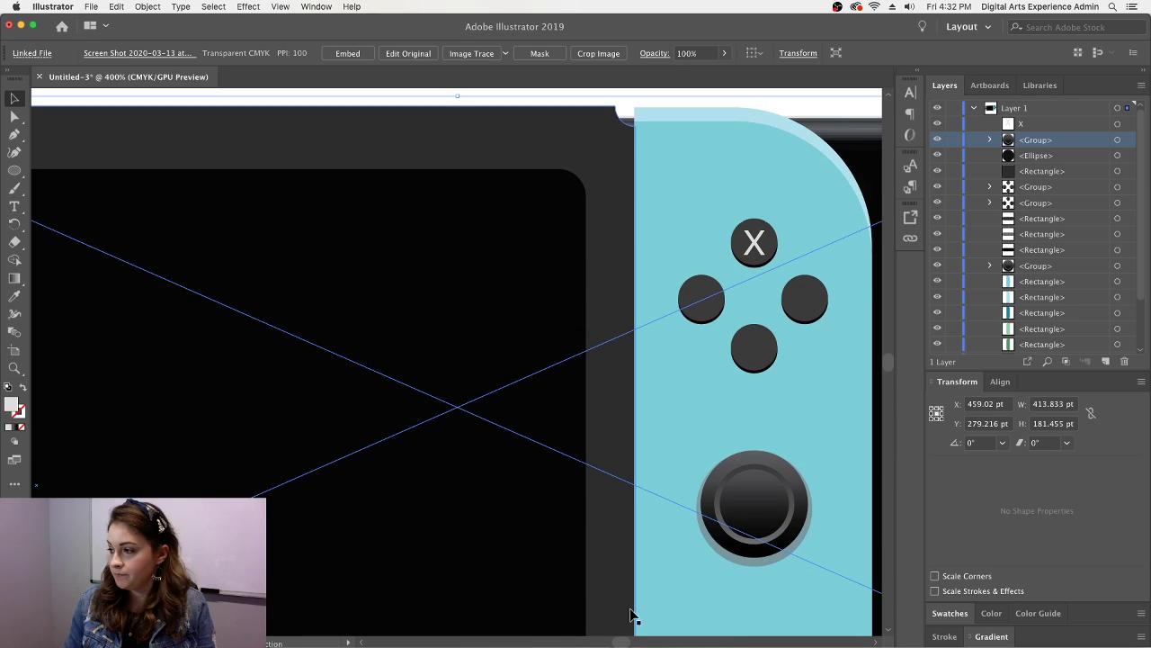
drag(620, 641, 619, 642)
click(404, 243)
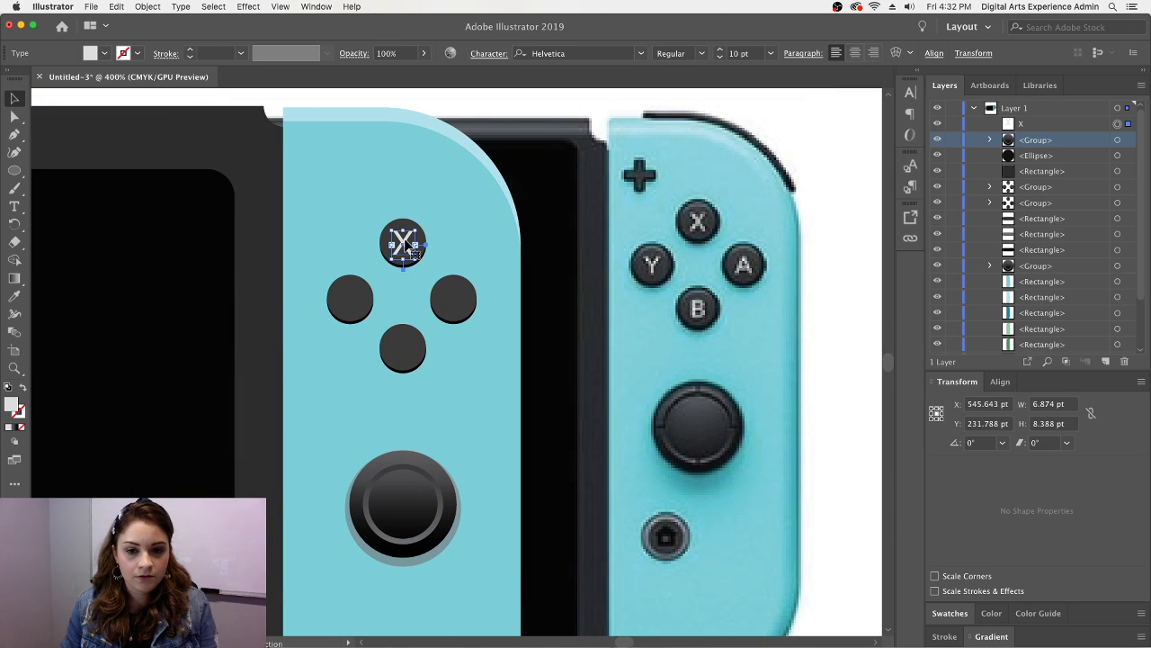
drag(406, 243, 456, 297)
double_click(455, 298)
text(A)
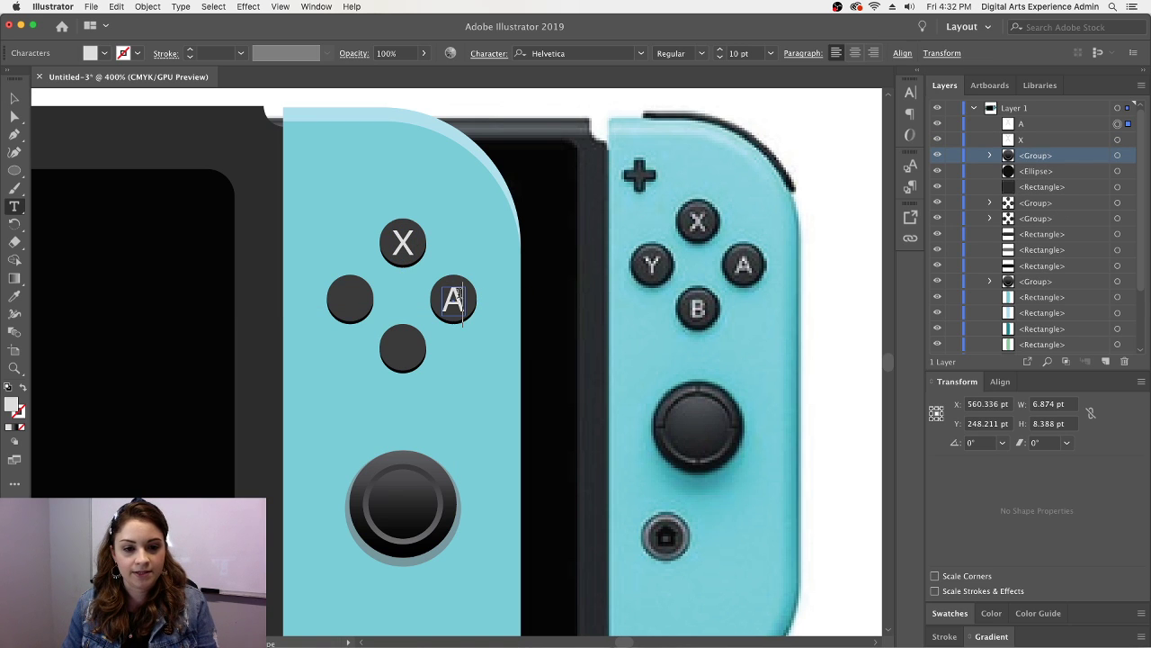
click(15, 97)
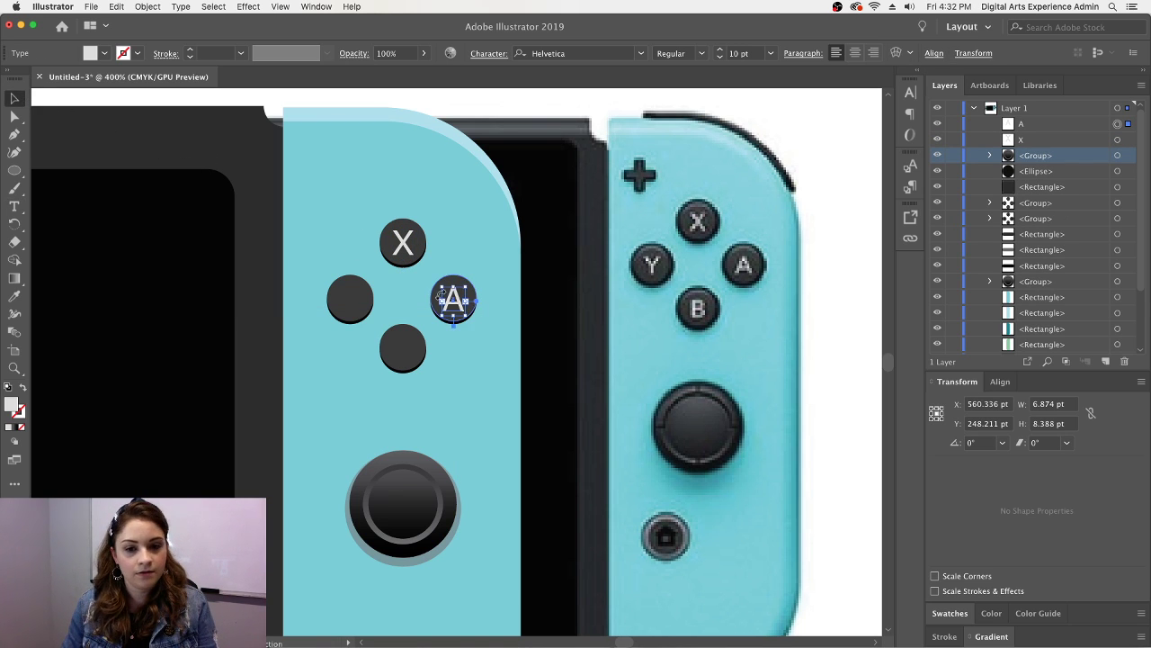
- Duplicate the letter A onto the lowest round button and change the copy to B
click(509, 315)
drag(457, 298, 406, 353)
key(t)
double_click(404, 345)
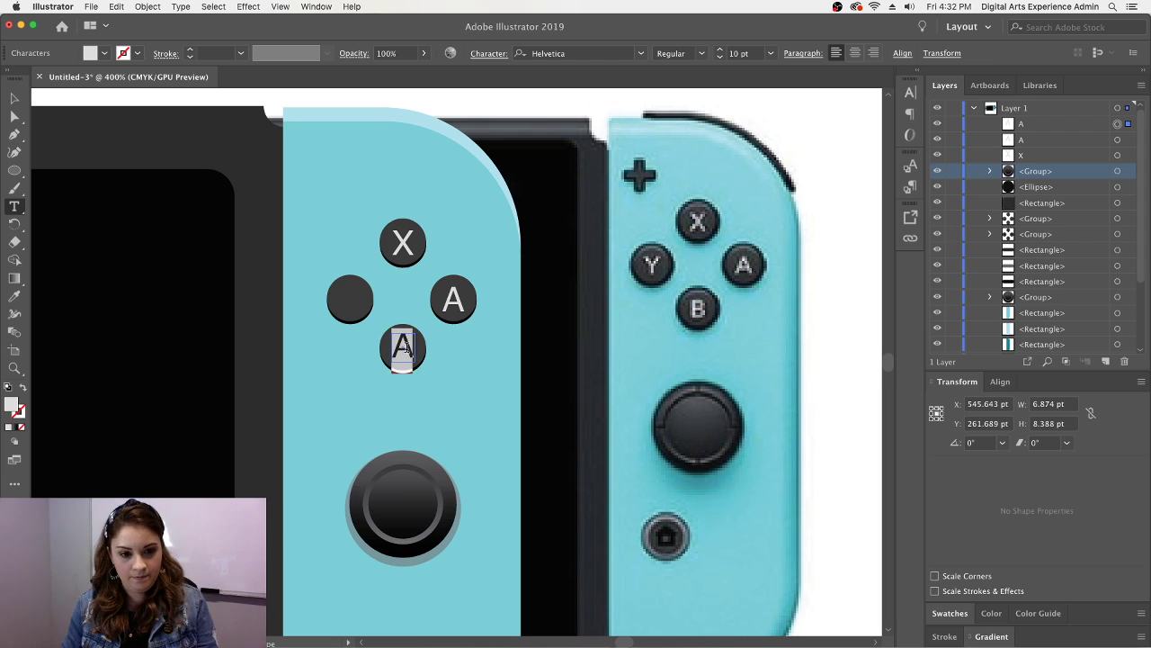
text(B)
key(Escape)
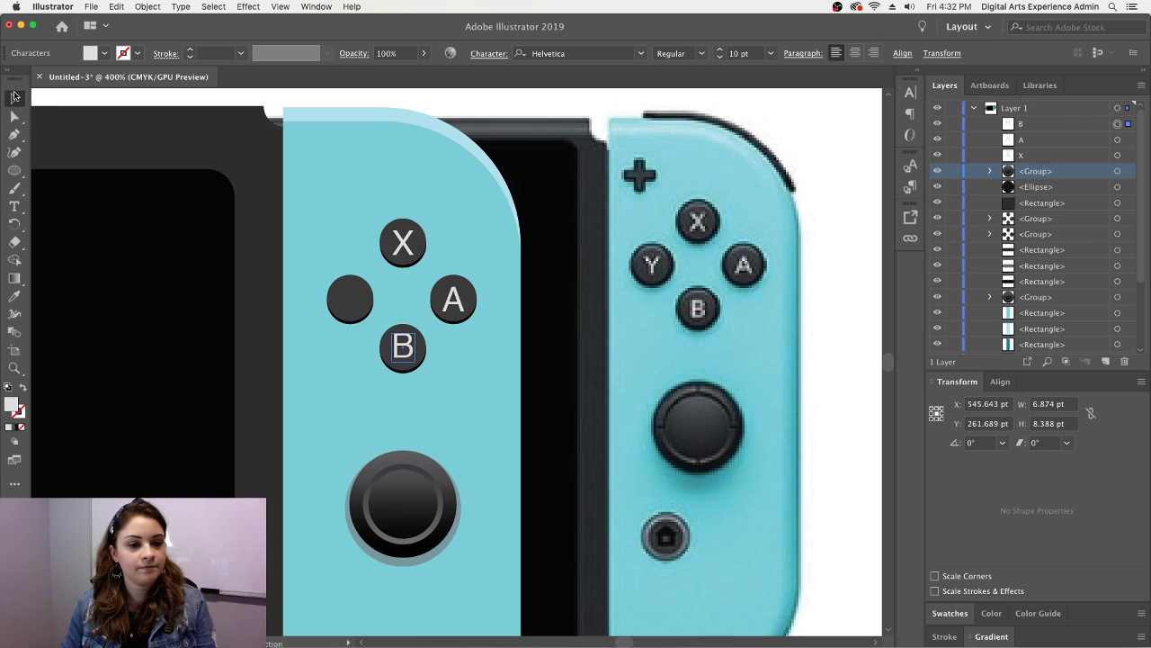
- Duplicate the letter B onto the left-hand round button, change the copy to Y and align it level with the A
drag(408, 349, 349, 300)
click(488, 352)
click(407, 349)
key(t)
double_click(349, 300)
text(Y)
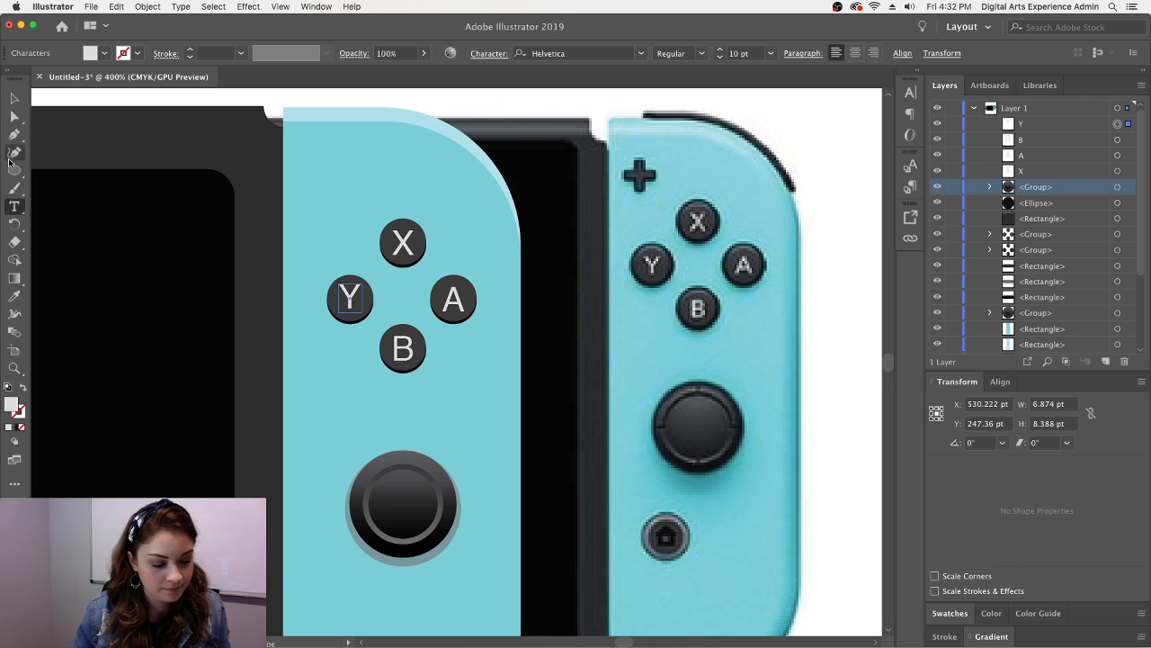
click(15, 98)
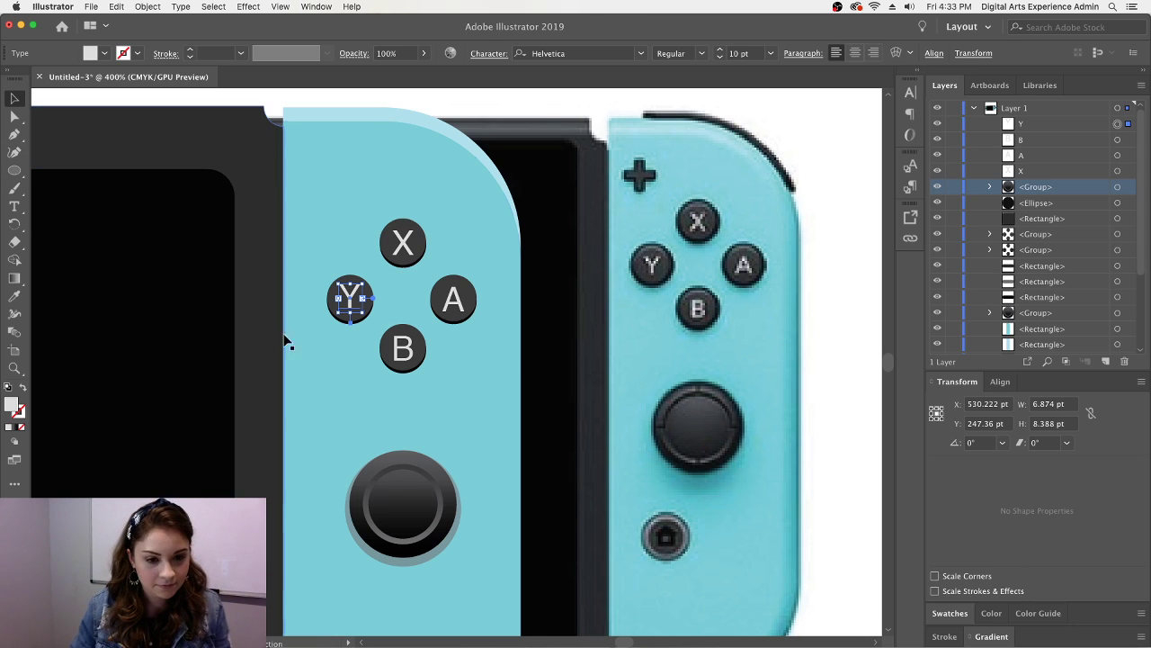
drag(347, 297, 351, 297)
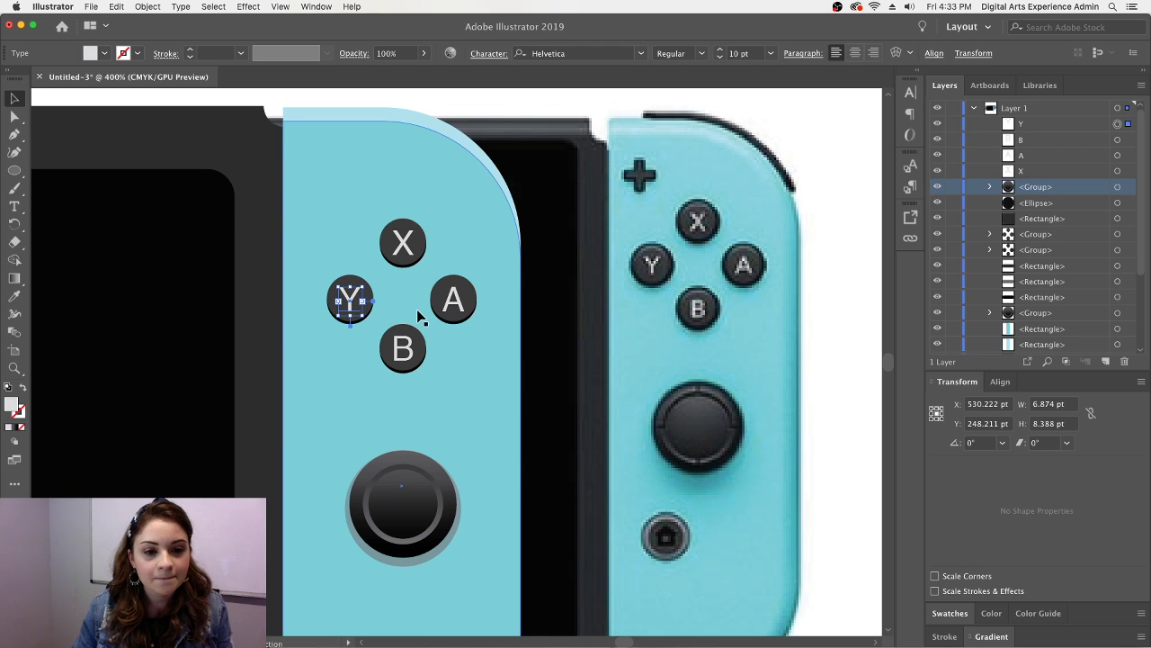
click(494, 340)
click(840, 346)
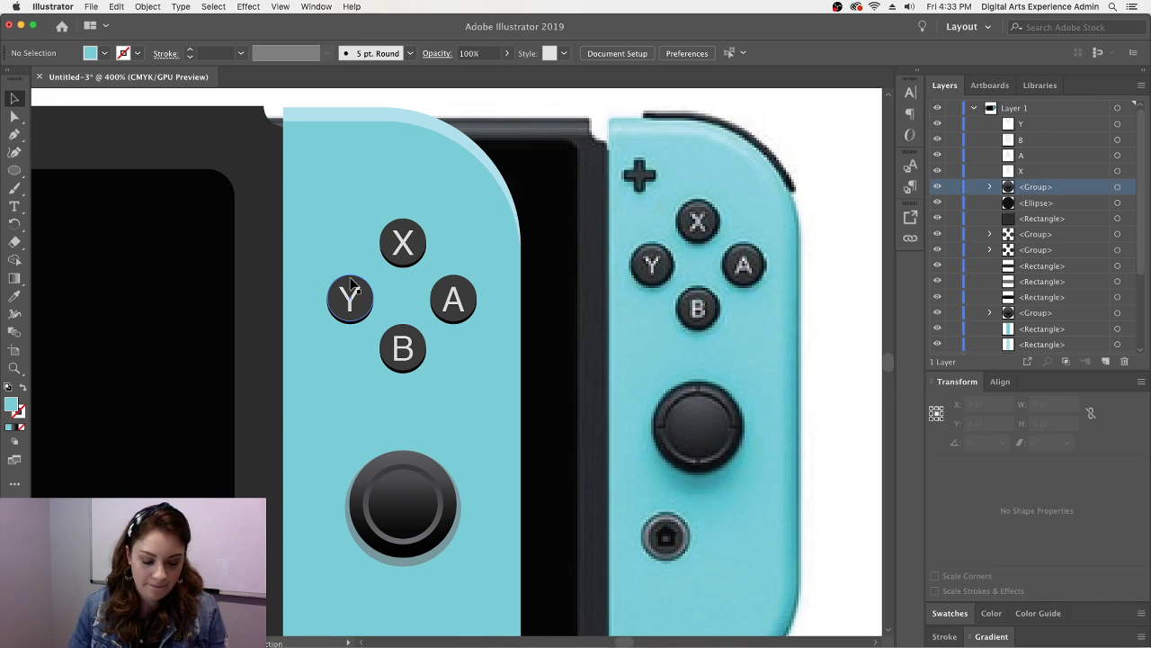
key(super+equal)
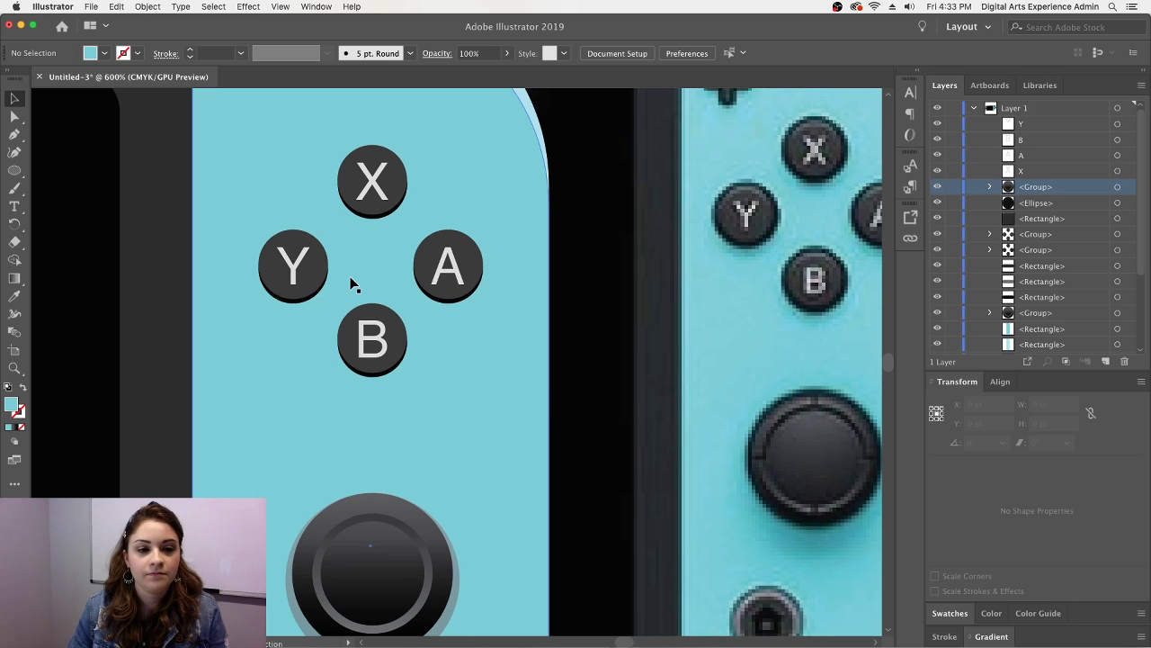
scroll(352, 282, up, 5)
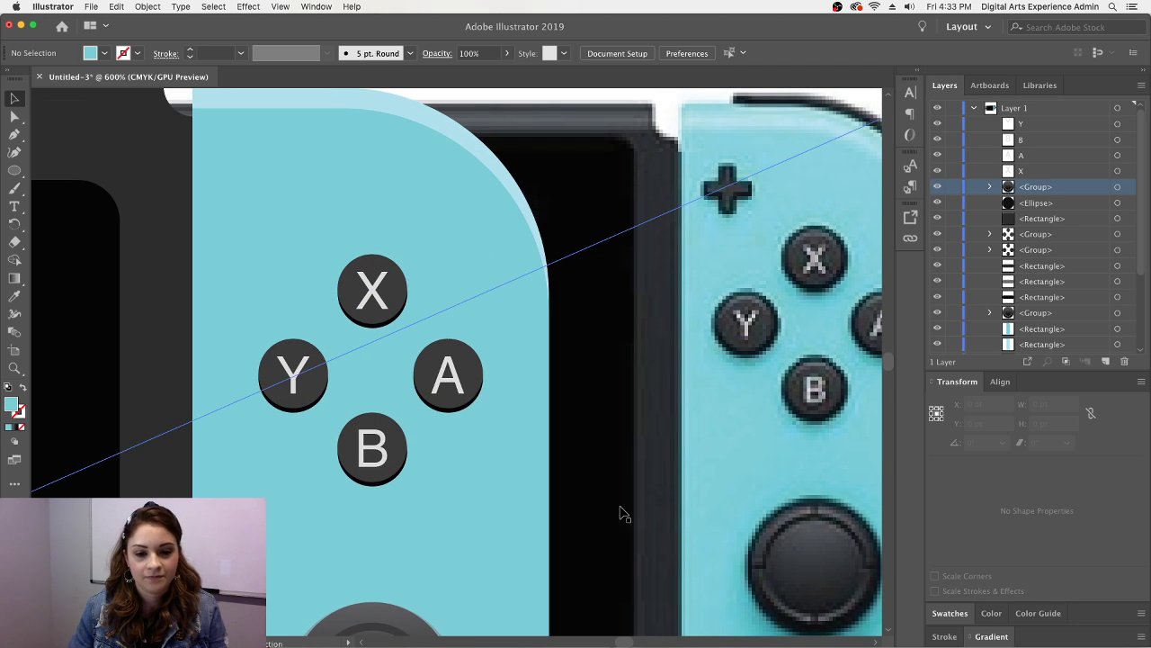
- Copy the three stacked rectangles of the minus button on the green controller and paste the copy
scroll(628, 642, left, 5)
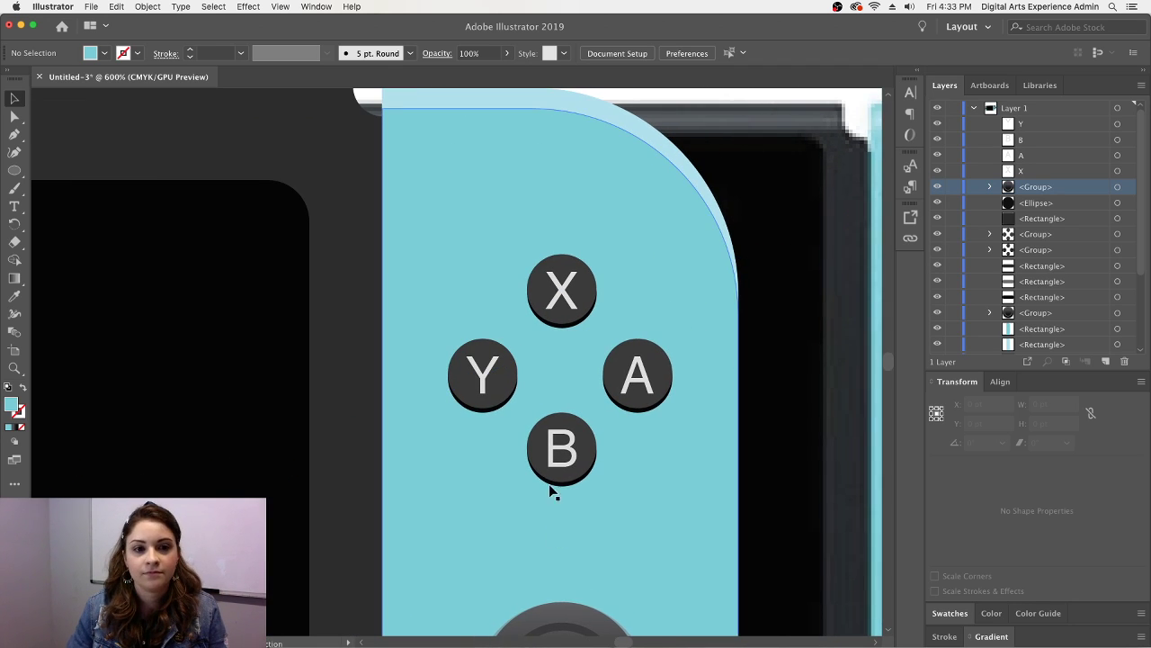
scroll(548, 501, up, 1)
scroll(627, 641, right, 10)
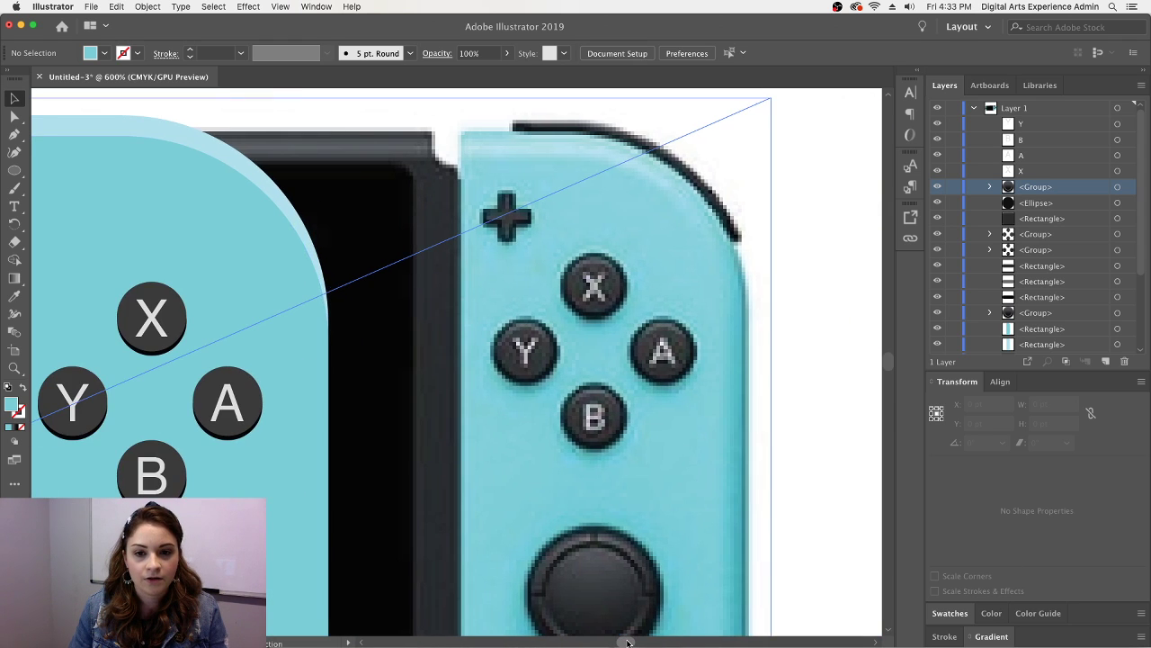
scroll(628, 642, left, 20)
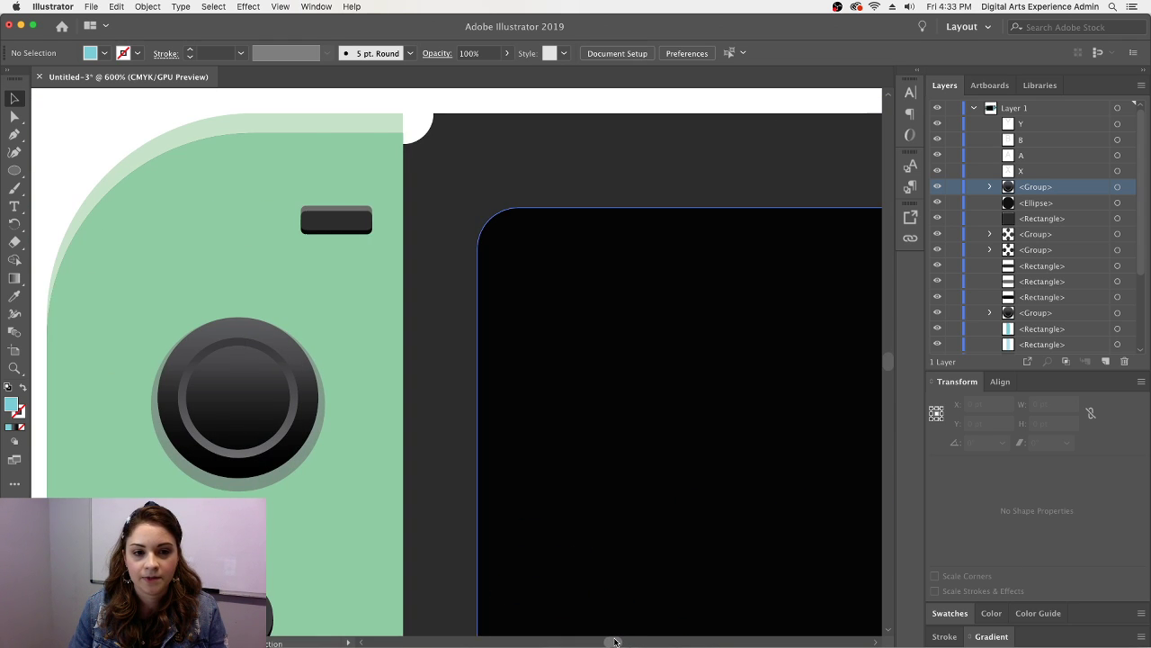
click(349, 221)
shift+click(357, 233)
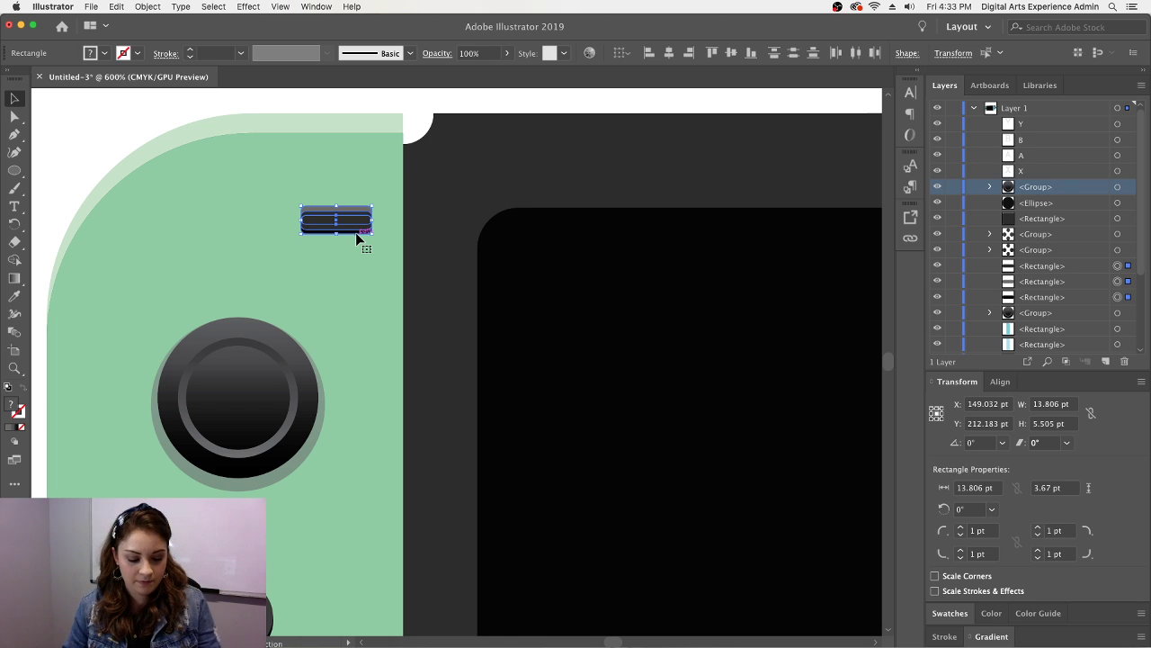
shift+click(356, 233)
key(super+c)
key(super+v)
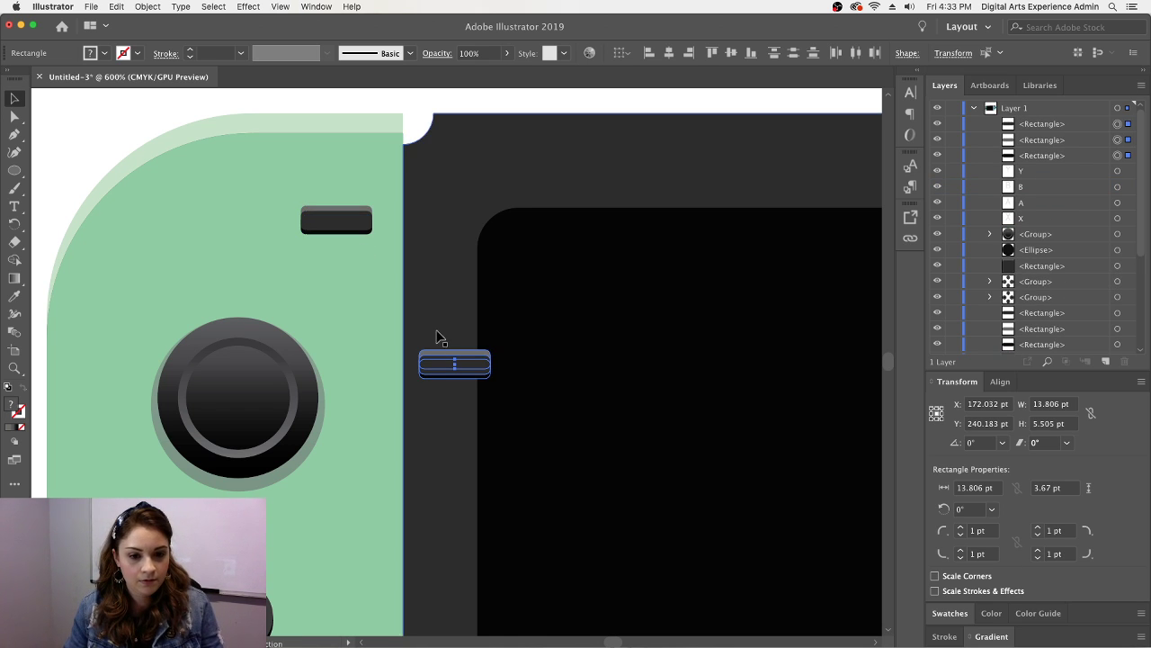
- Move the pasted minus button onto the blue controller, near its inner upper corner above the Y button
drag(462, 363, 754, 160)
key(super+minus)
key(super+minus)
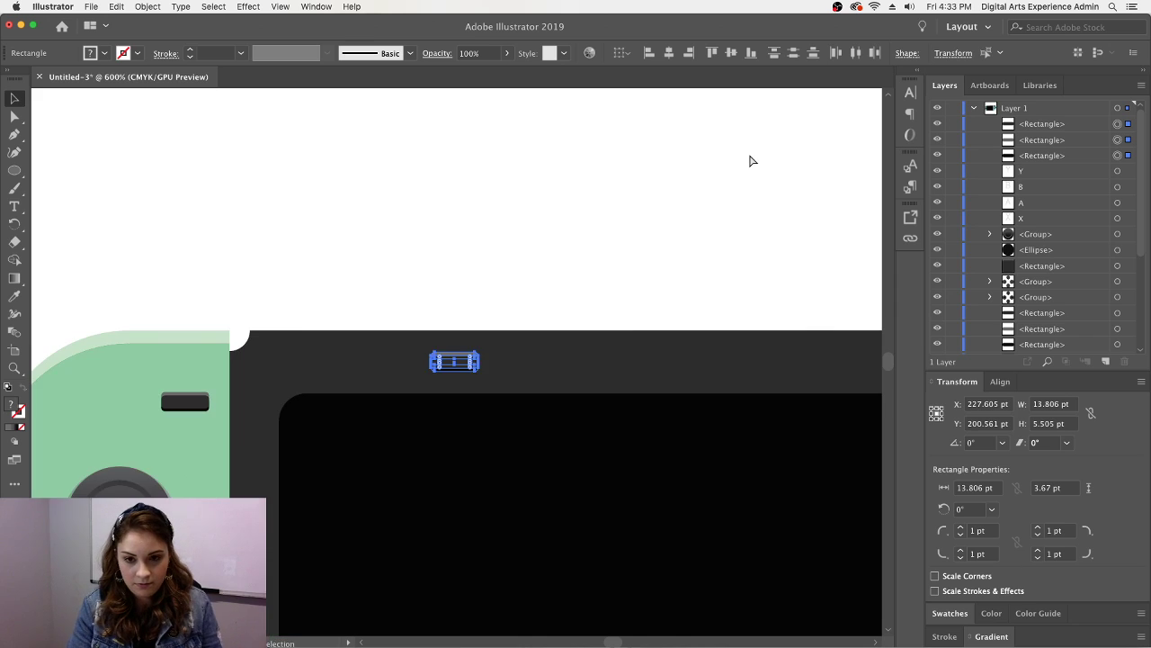
drag(478, 362, 815, 298)
scroll(610, 630, right, 10)
drag(215, 284, 636, 378)
click(651, 324)
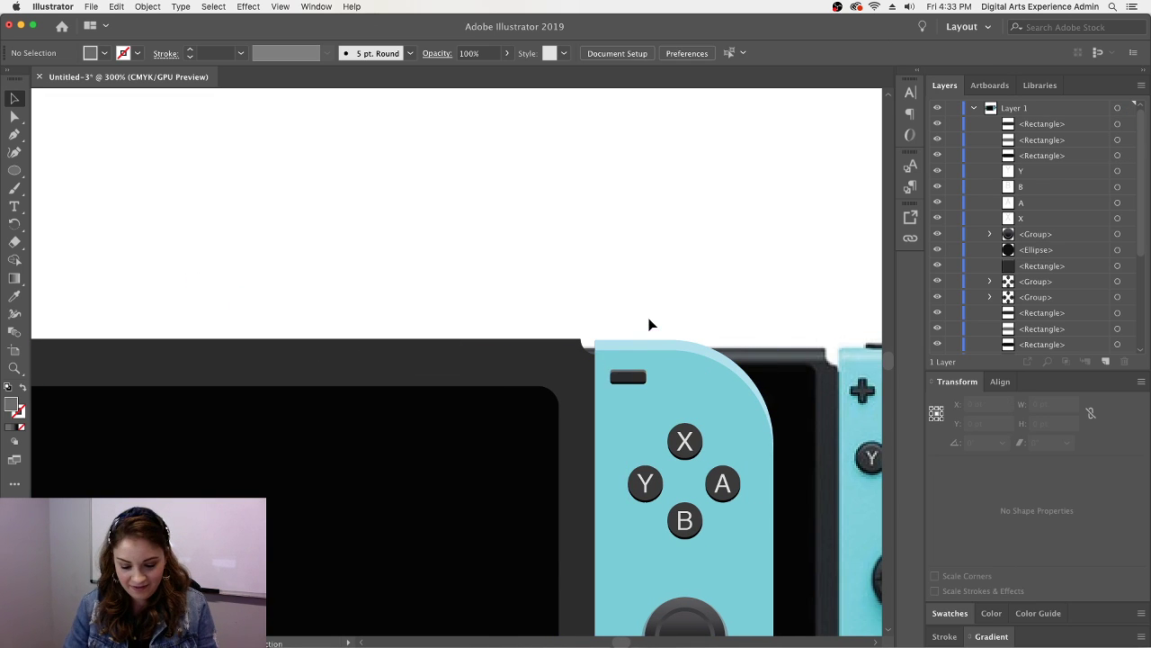
- Scale the blue controller's bar button down to about 12.6 pt wide and add a copy rotated 90° across it, forming a plus
key(super+equal)
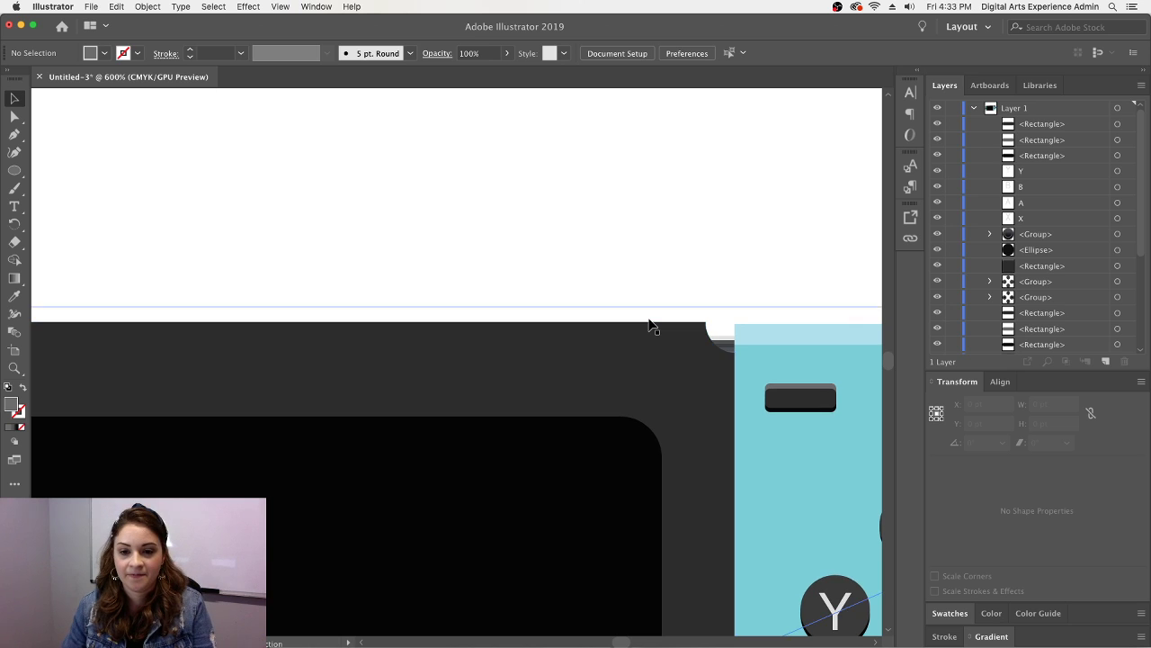
scroll(643, 369, down, 1)
drag(619, 641, 622, 641)
key(super+equal)
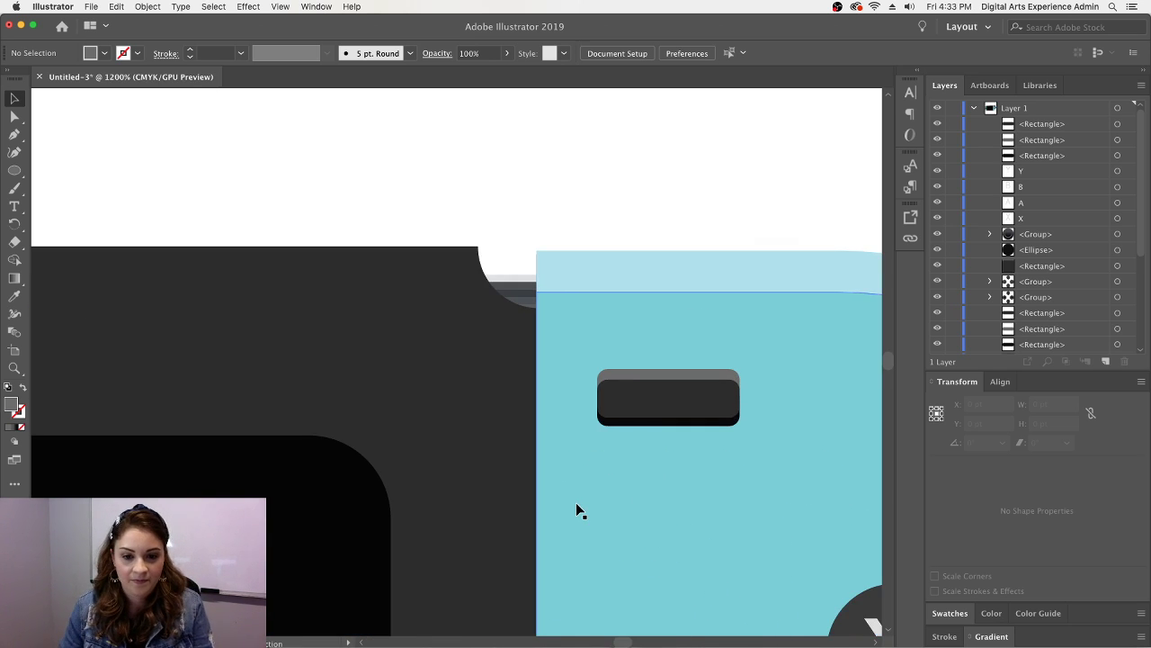
drag(619, 639, 620, 641)
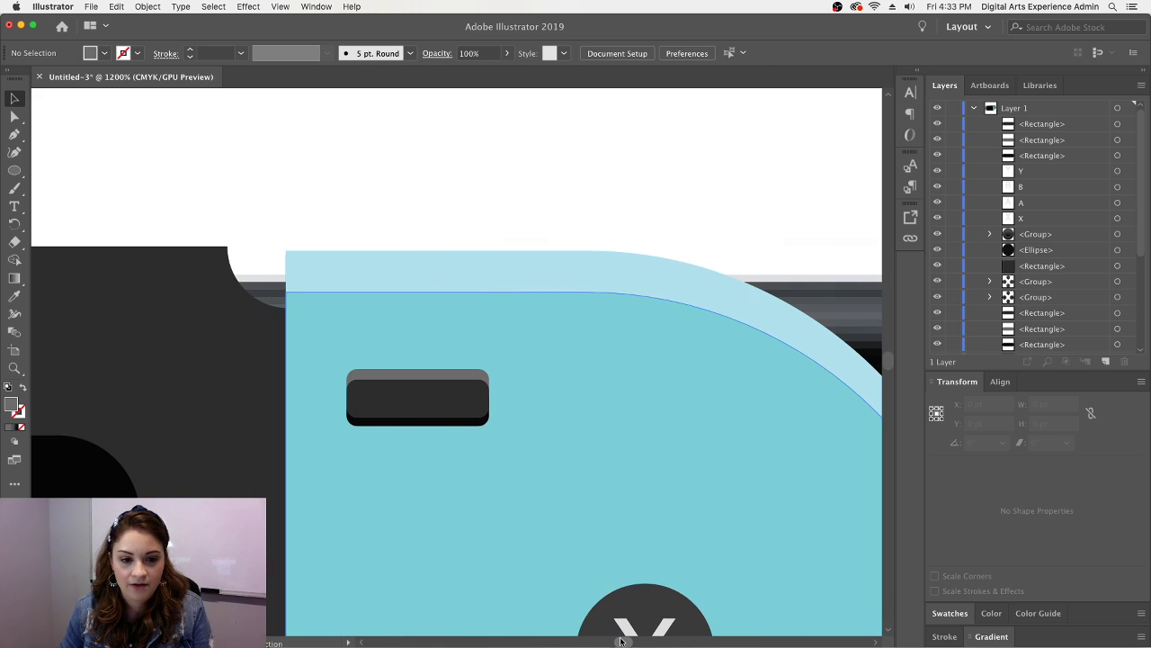
click(400, 374)
shift+click(445, 373)
shift+click(463, 423)
drag(489, 425, 480, 421)
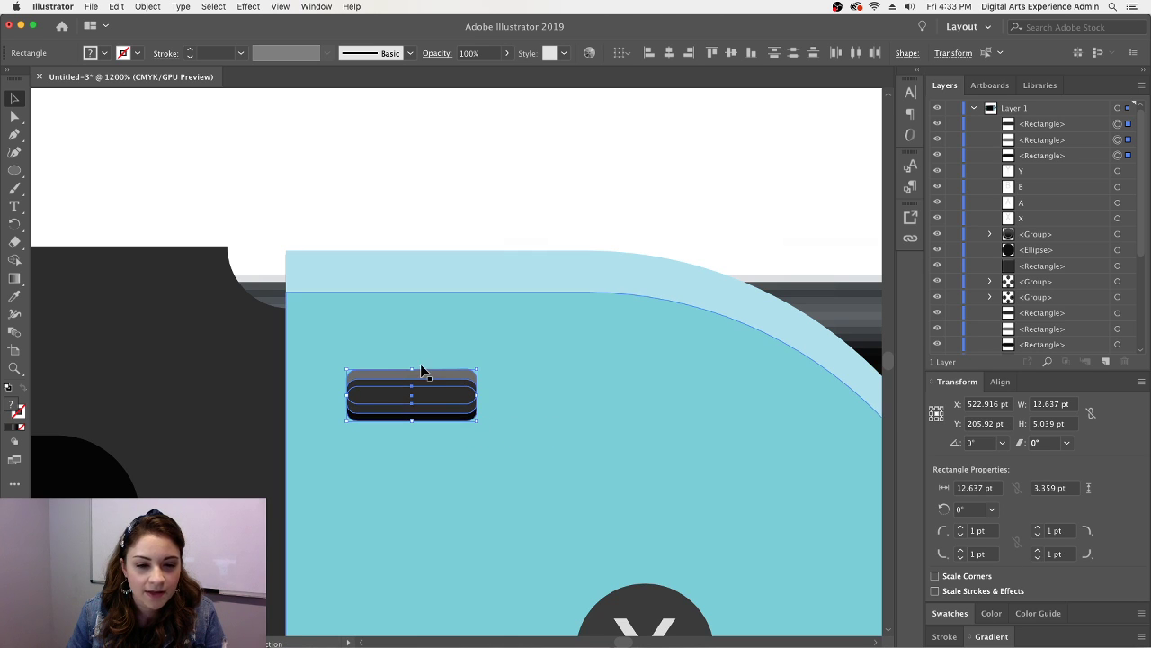
drag(434, 378, 412, 402)
click(550, 412)
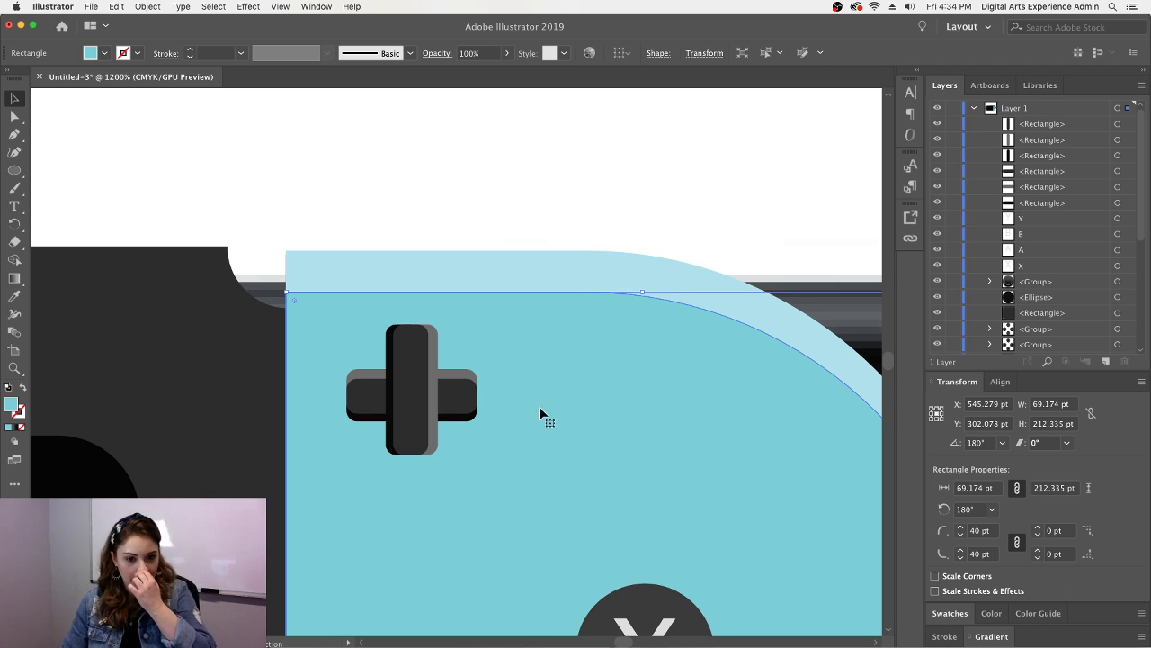
- Restack the plus's vertical bar so its grey highlight shows above and its black shadow below the dark front face
click(437, 390)
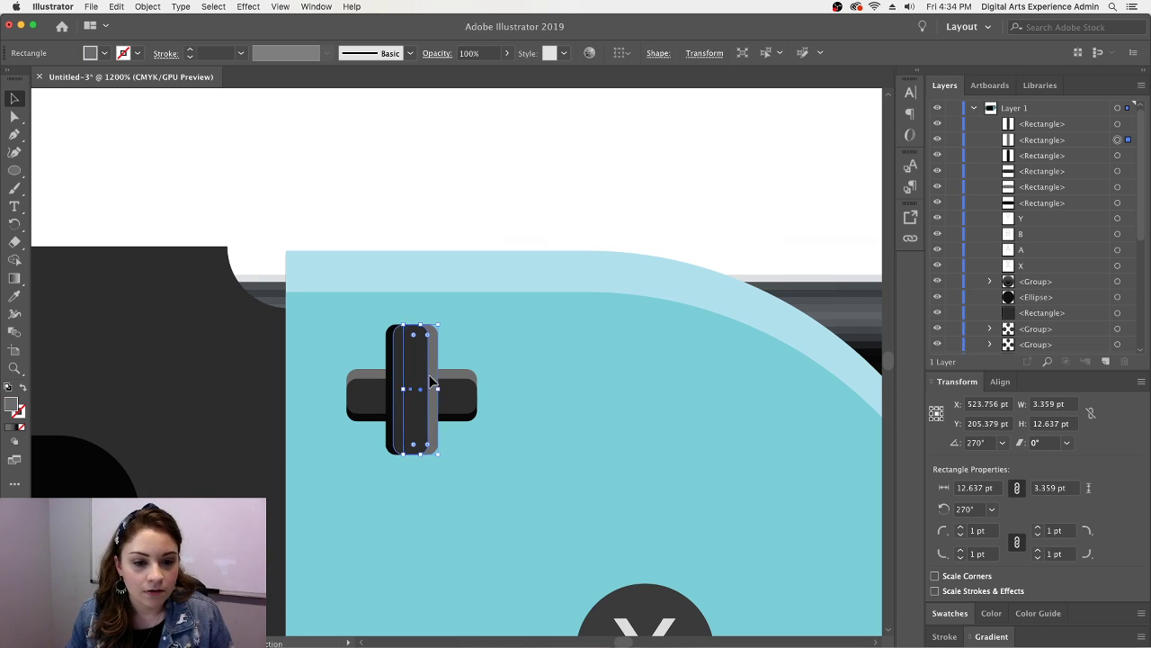
drag(434, 368, 423, 362)
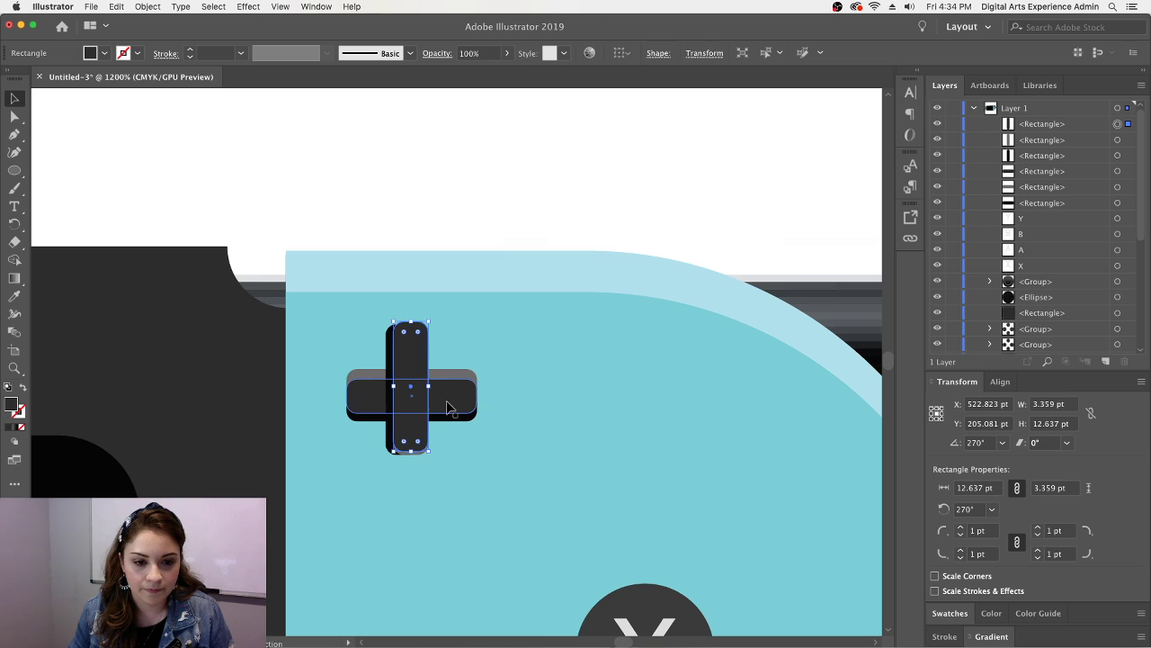
click(455, 352)
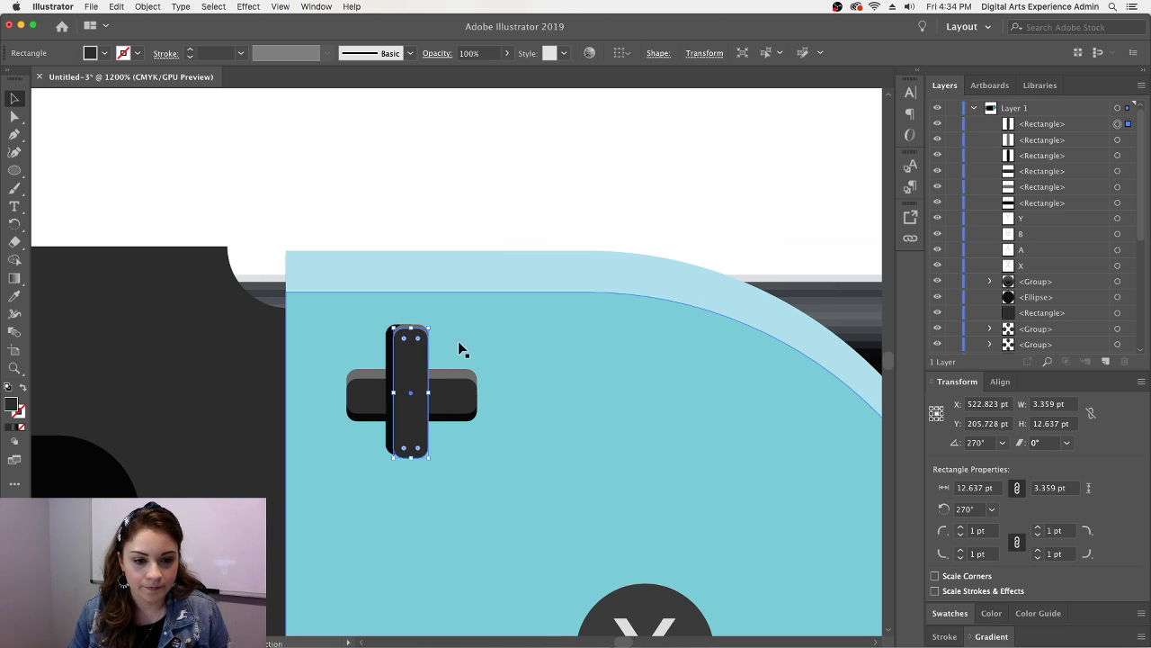
drag(390, 339, 447, 384)
key(super+shift+bracketright)
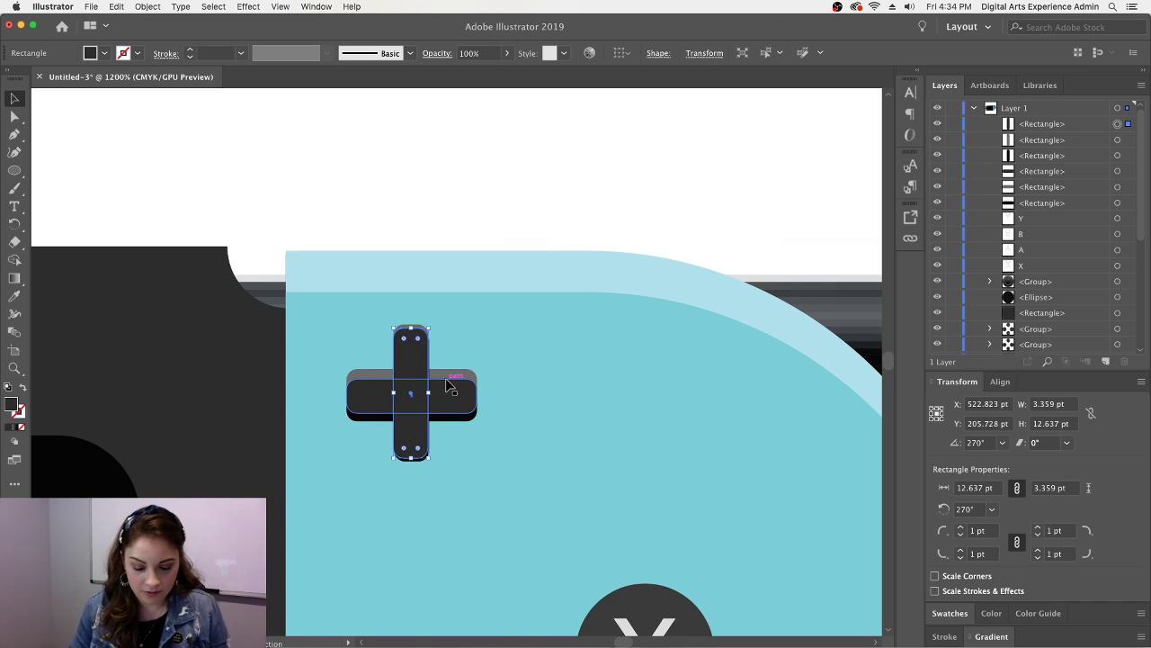
key(super+equal)
key(super+equal)
click(487, 520)
click(483, 505)
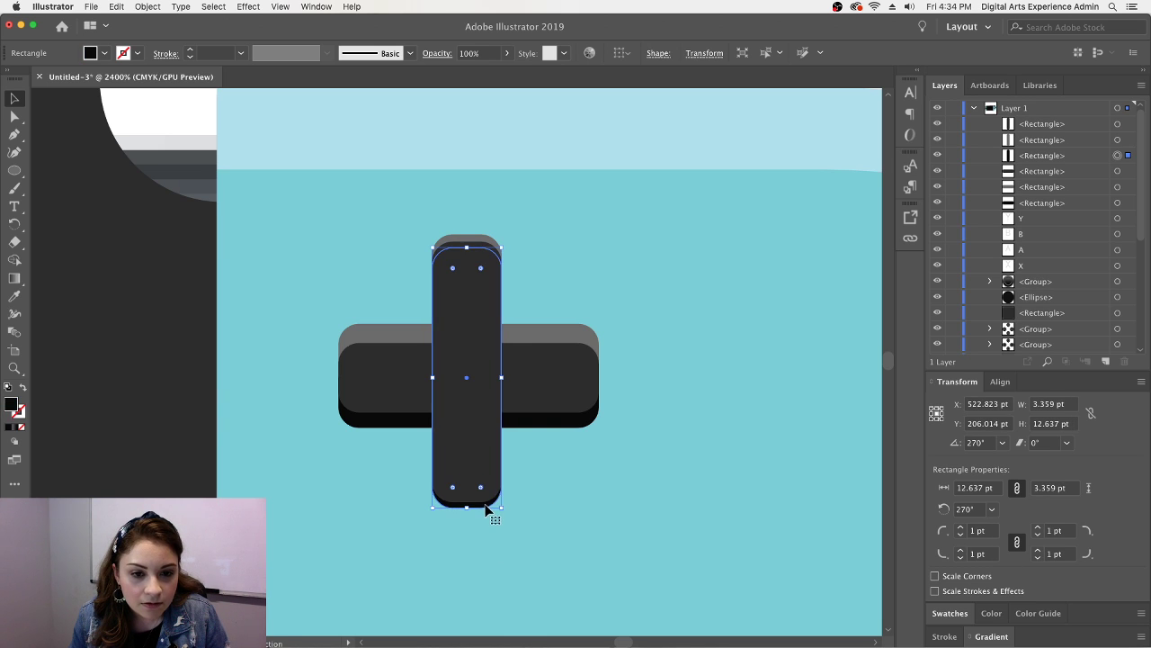
click(540, 485)
- Unite the dark front faces of the plus's vertical and horizontal bars into one shape with Pathfinder
click(491, 411)
shift+click(556, 384)
shift+click(556, 385)
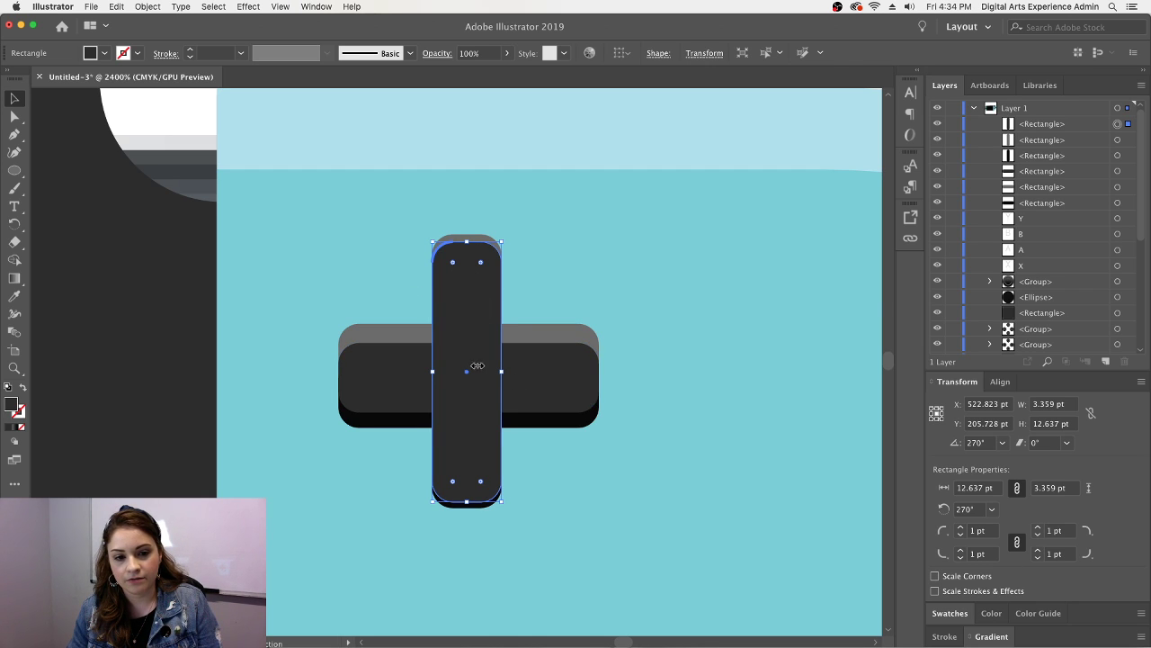
shift+click(534, 388)
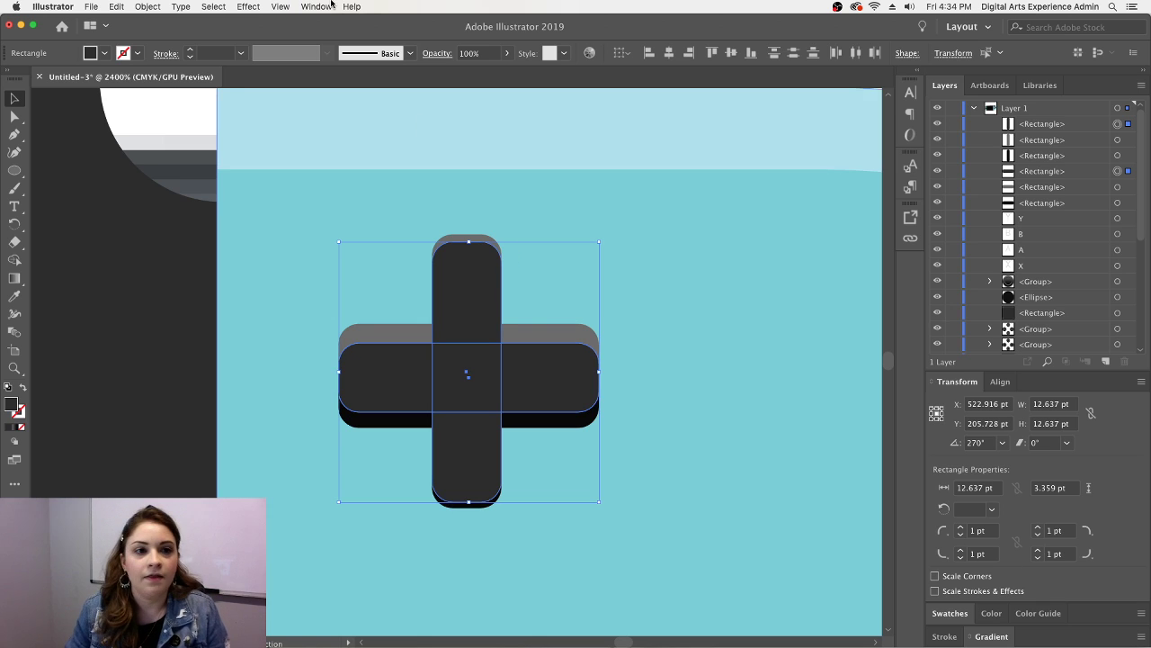
click(316, 7)
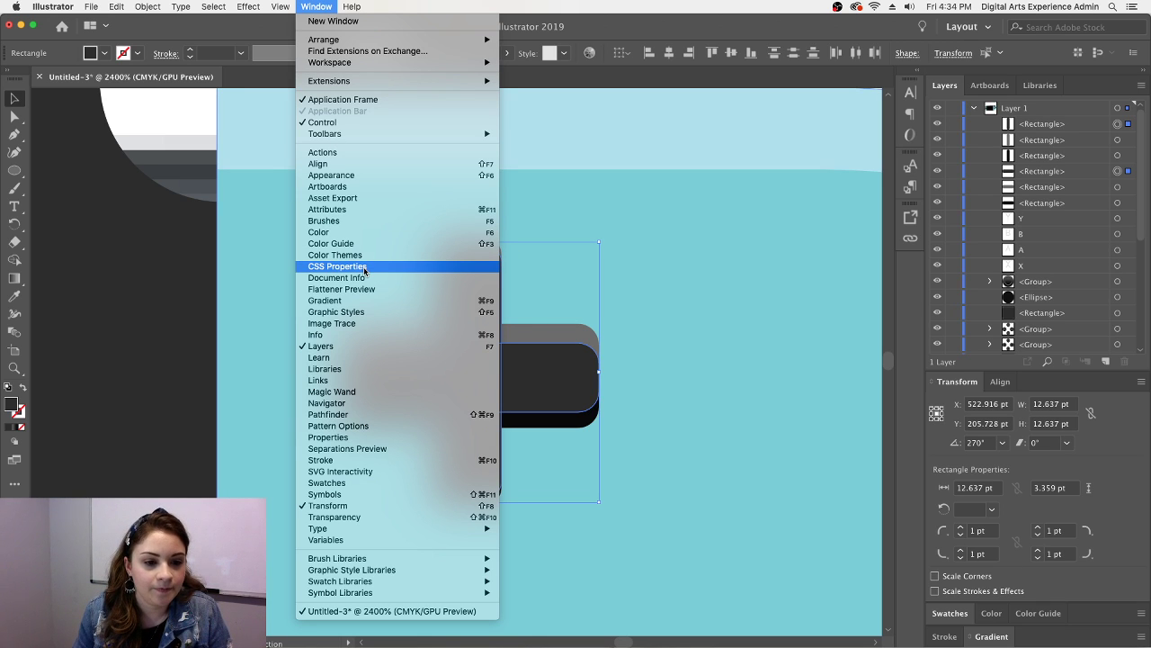
click(342, 414)
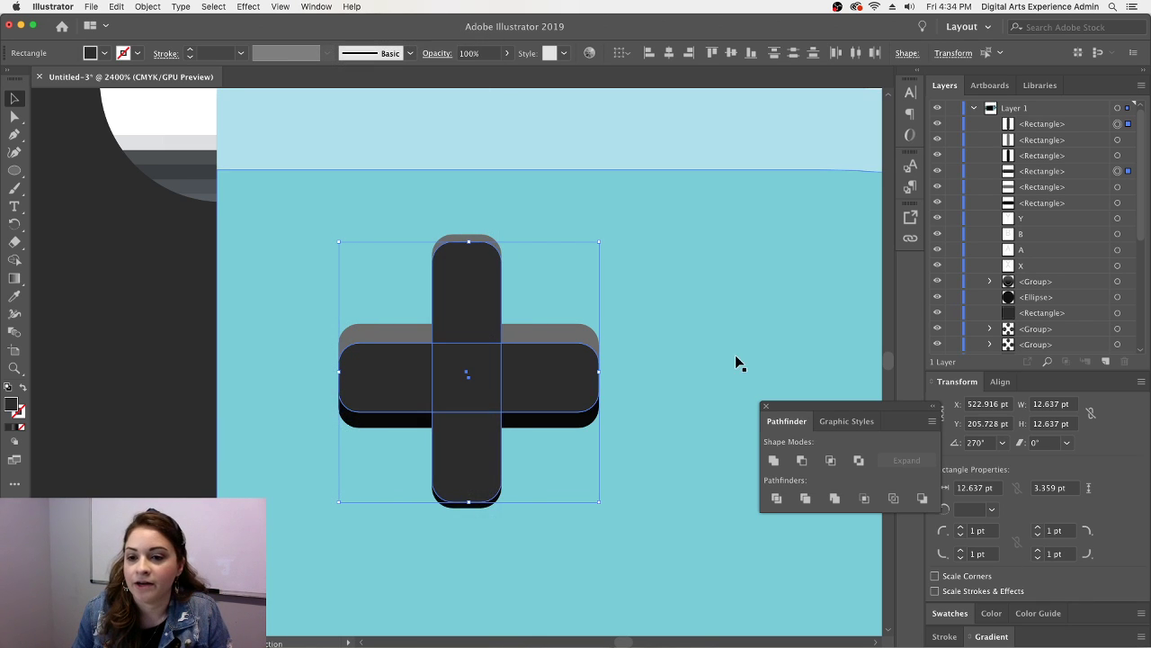
click(774, 462)
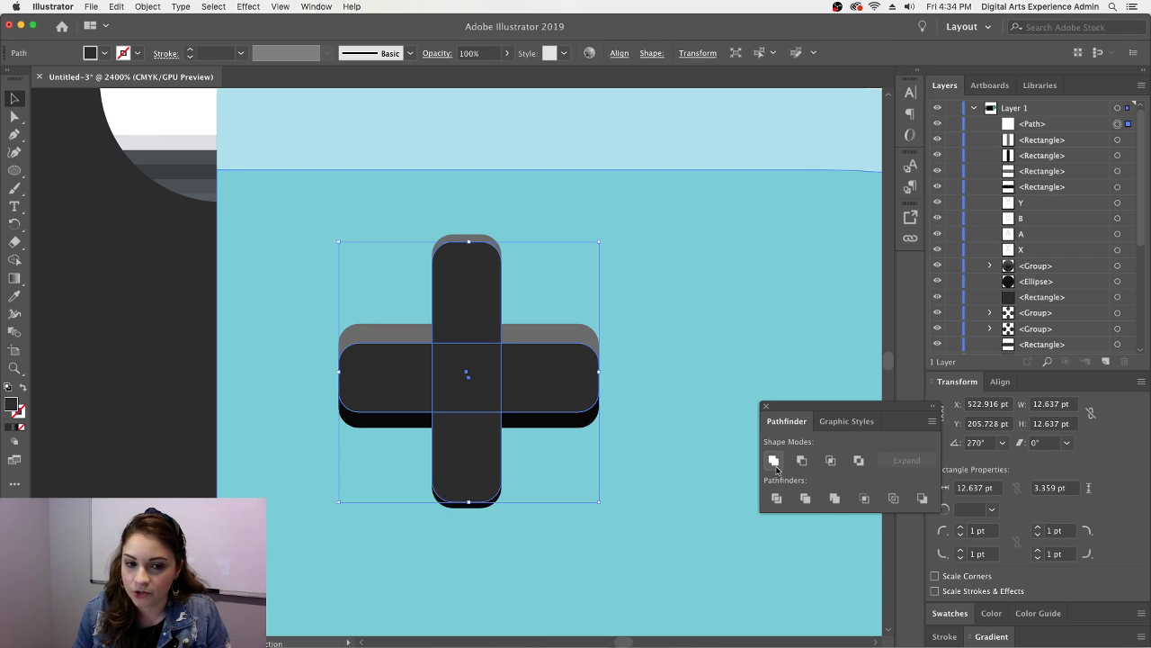
- Slim the horizontal bar's grey highlight and black shadow, and lower the vertical bar's black shadow to show more at its end
click(661, 360)
drag(415, 325, 410, 340)
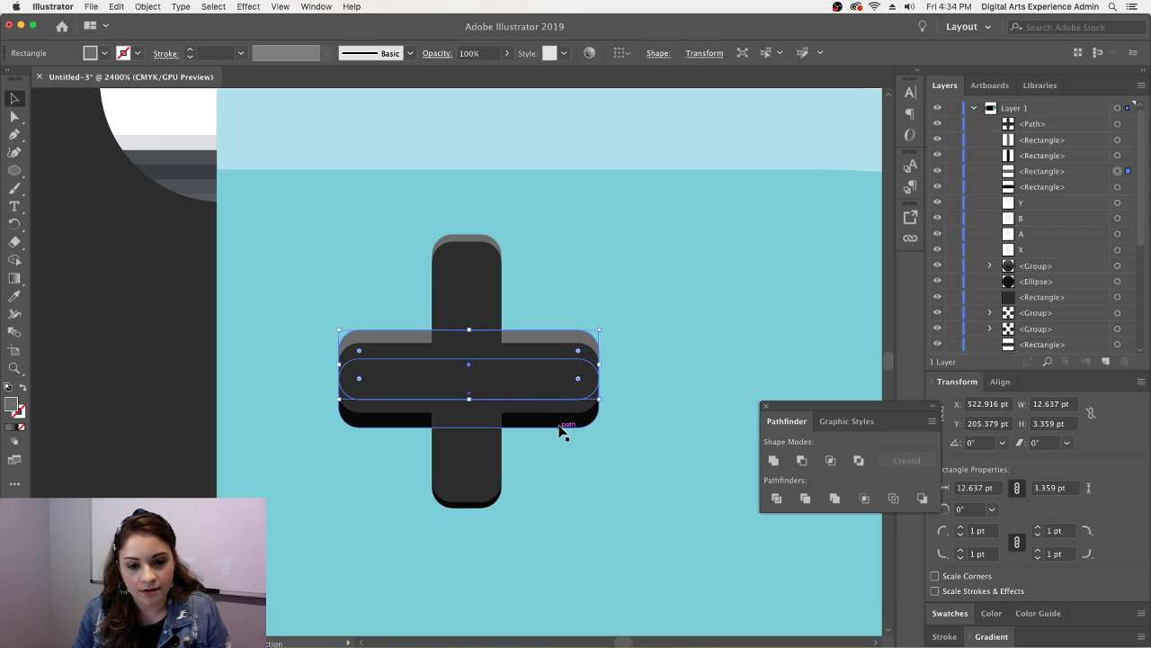
drag(555, 429, 554, 419)
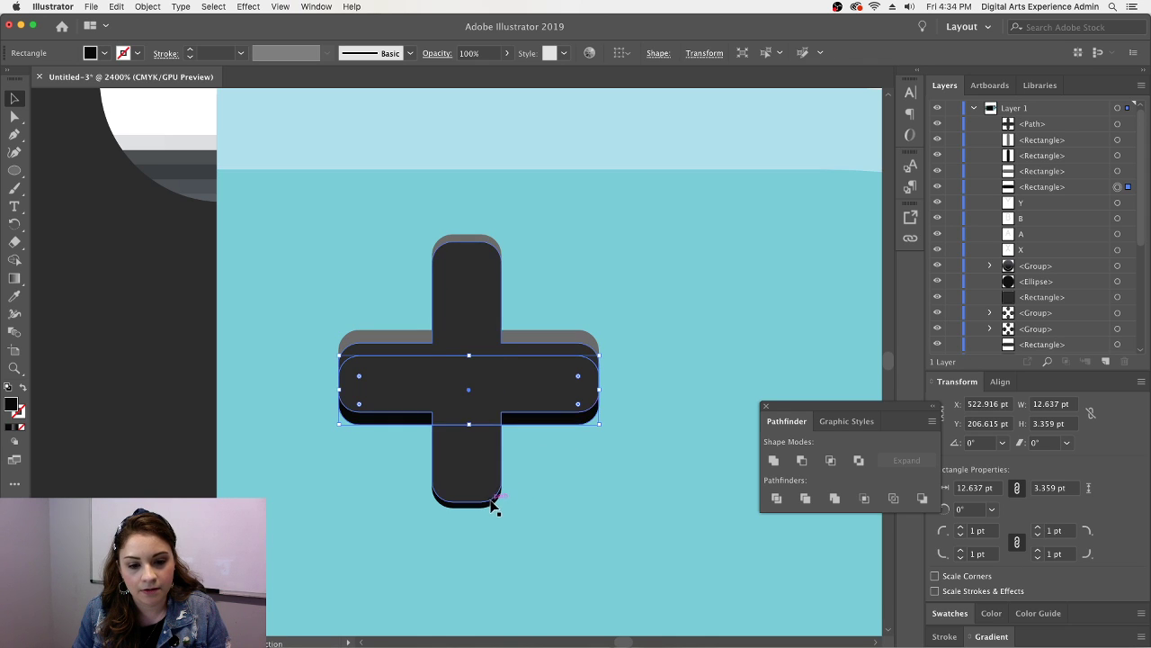
click(487, 502)
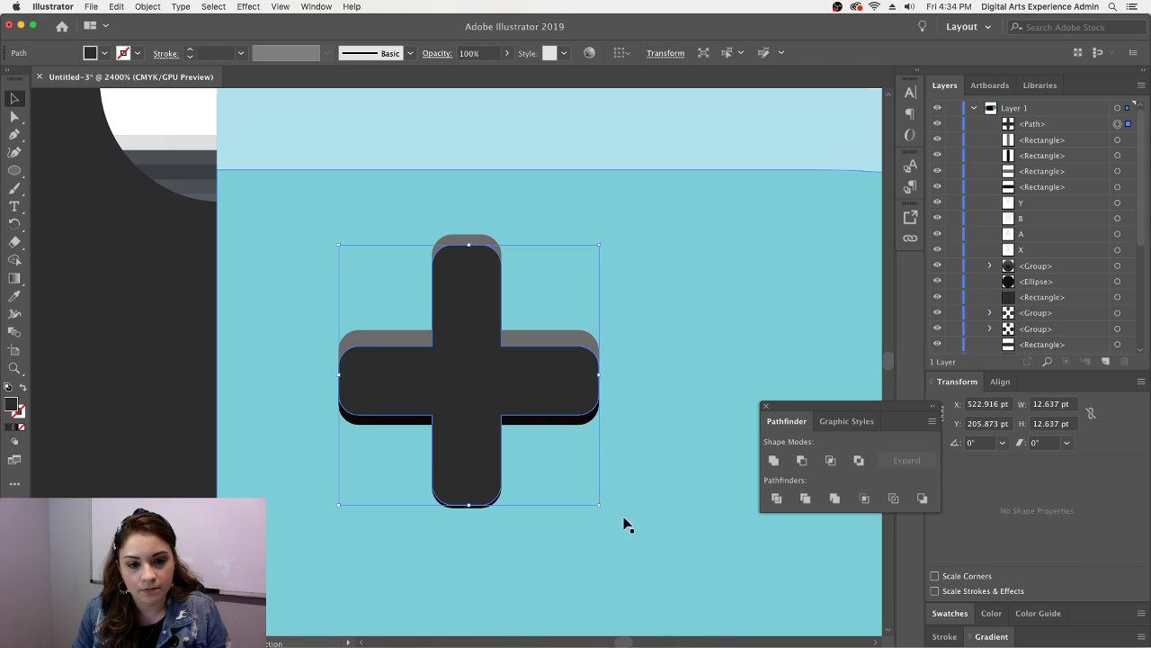
mouse_move(494, 511)
mouse_down()
mouse_move(483, 507)
mouse_move(494, 516)
mouse_up()
click(485, 506)
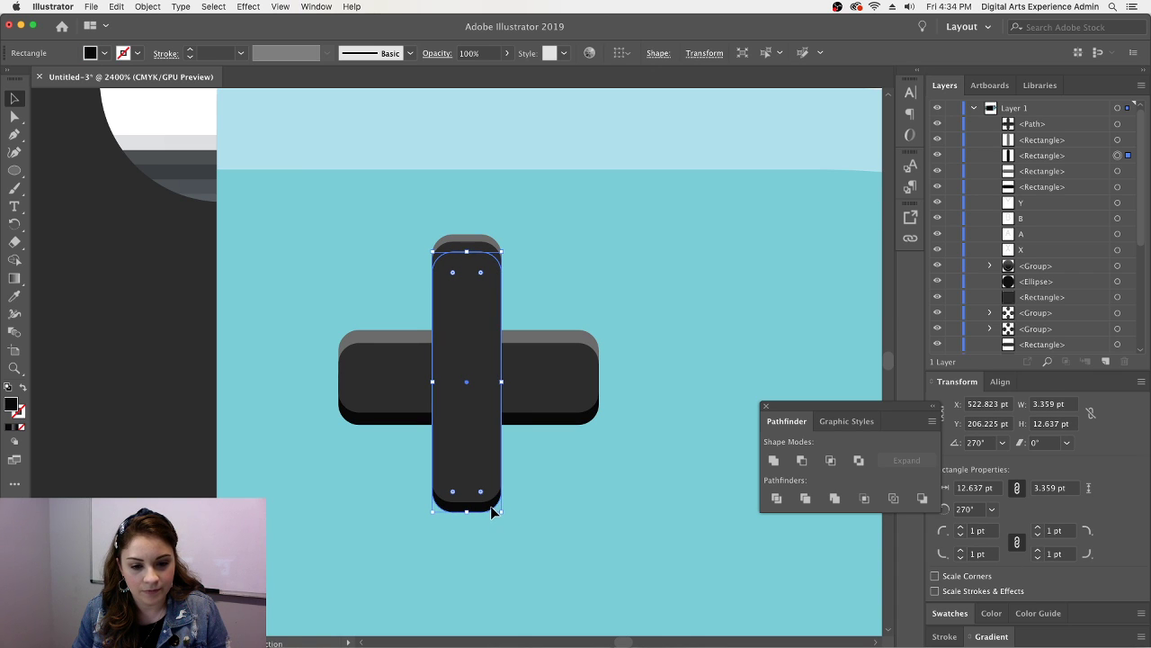
click(565, 500)
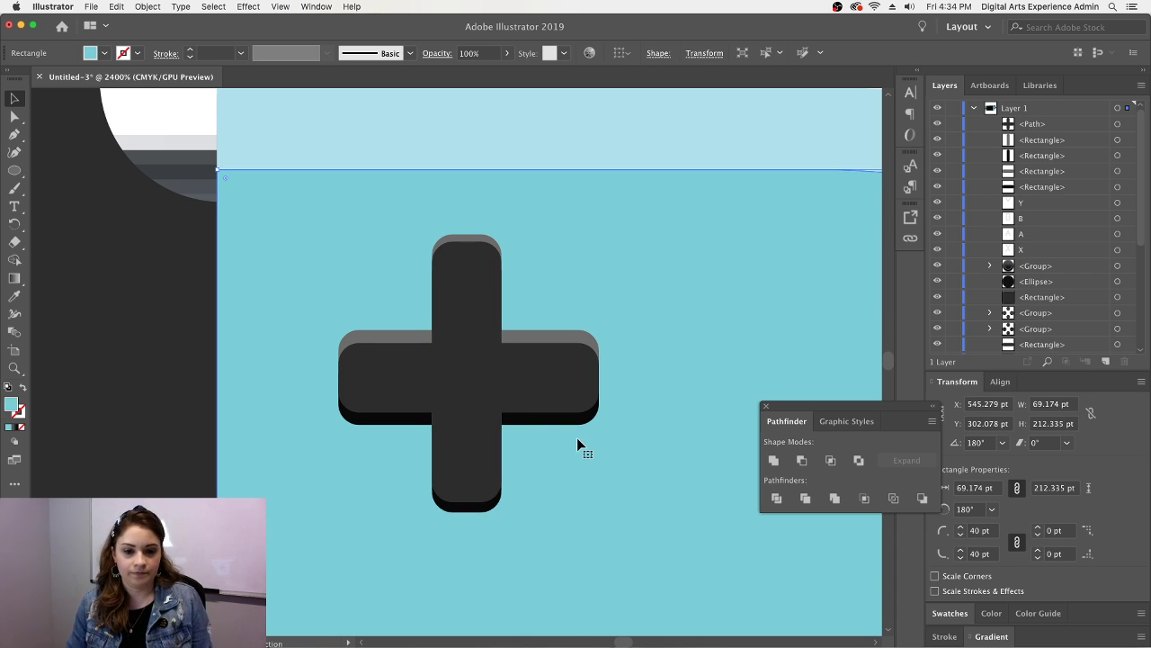
drag(572, 422, 573, 423)
click(587, 457)
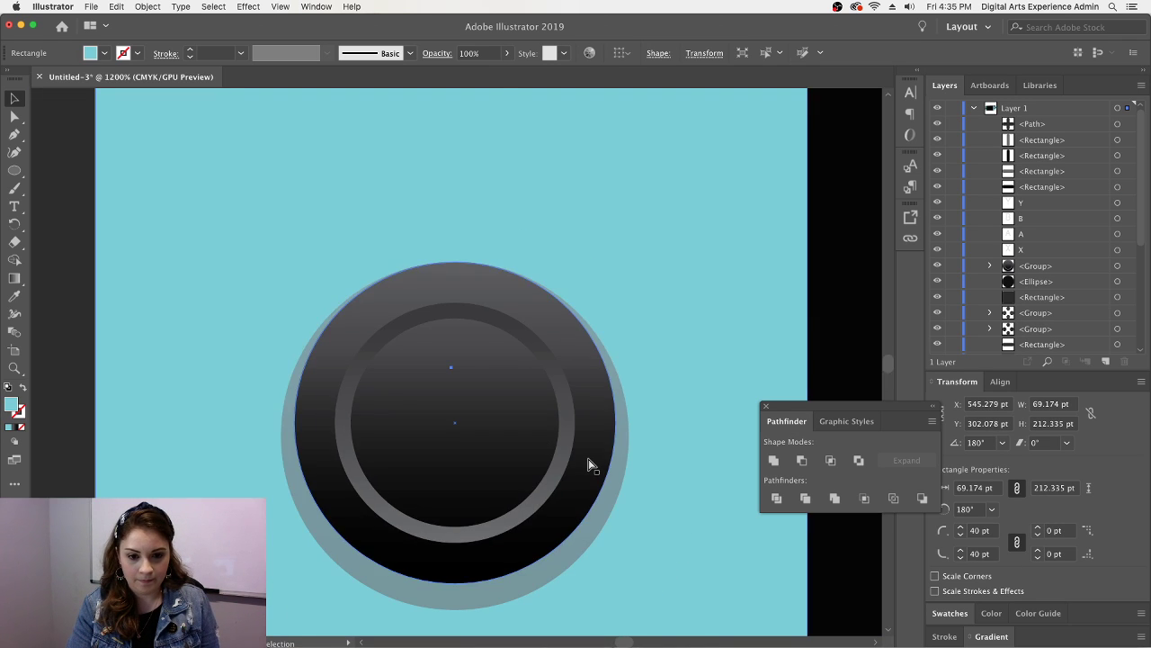
- Compare the whole console illustration with the reference image, checking which blue controller details remain to draw
key(super+minus)
key(super+minus)
key(super+minus)
key(super+minus)
key(super+minus)
key(super+minus)
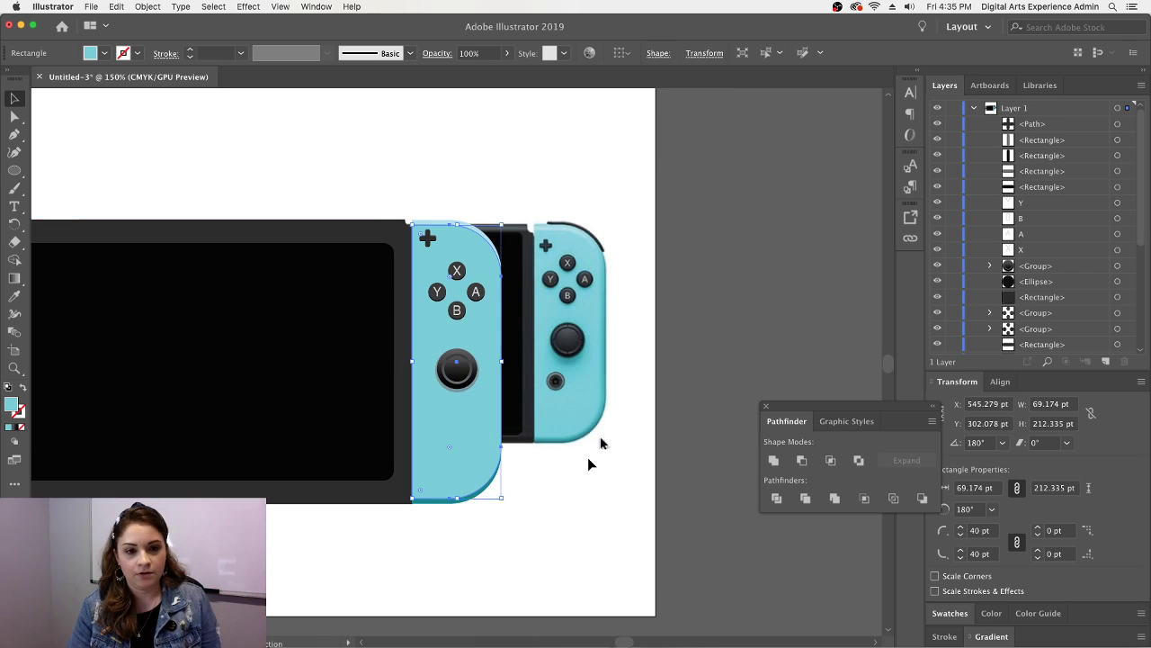
click(601, 549)
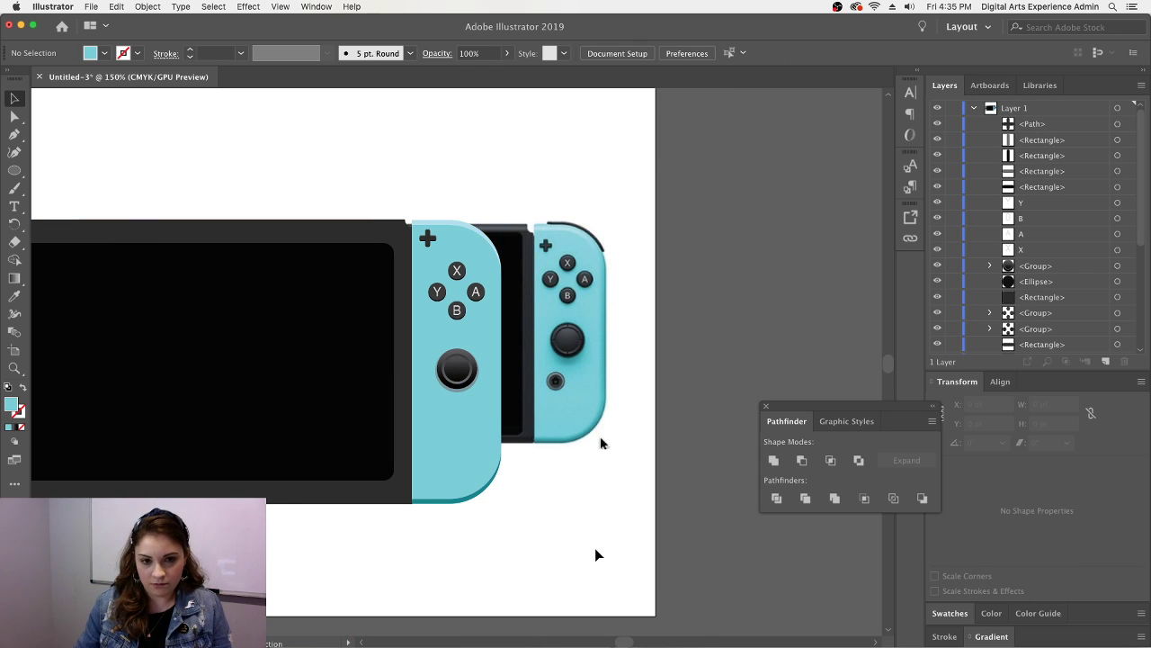
scroll(623, 640, left, 5)
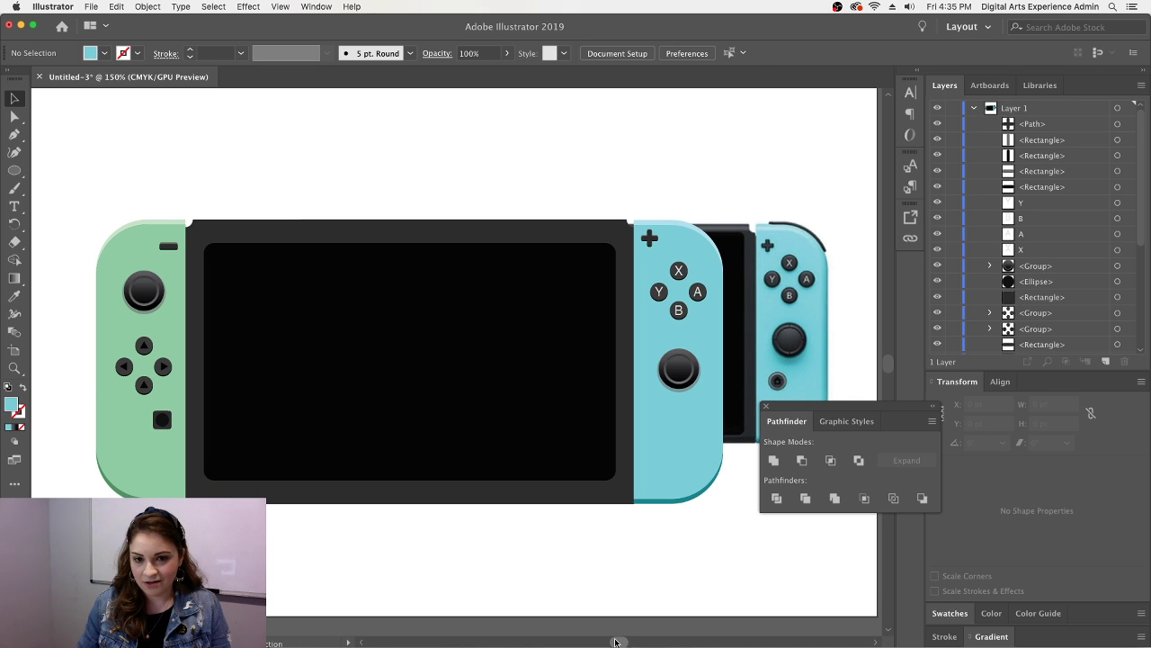
scroll(616, 642, right, 3)
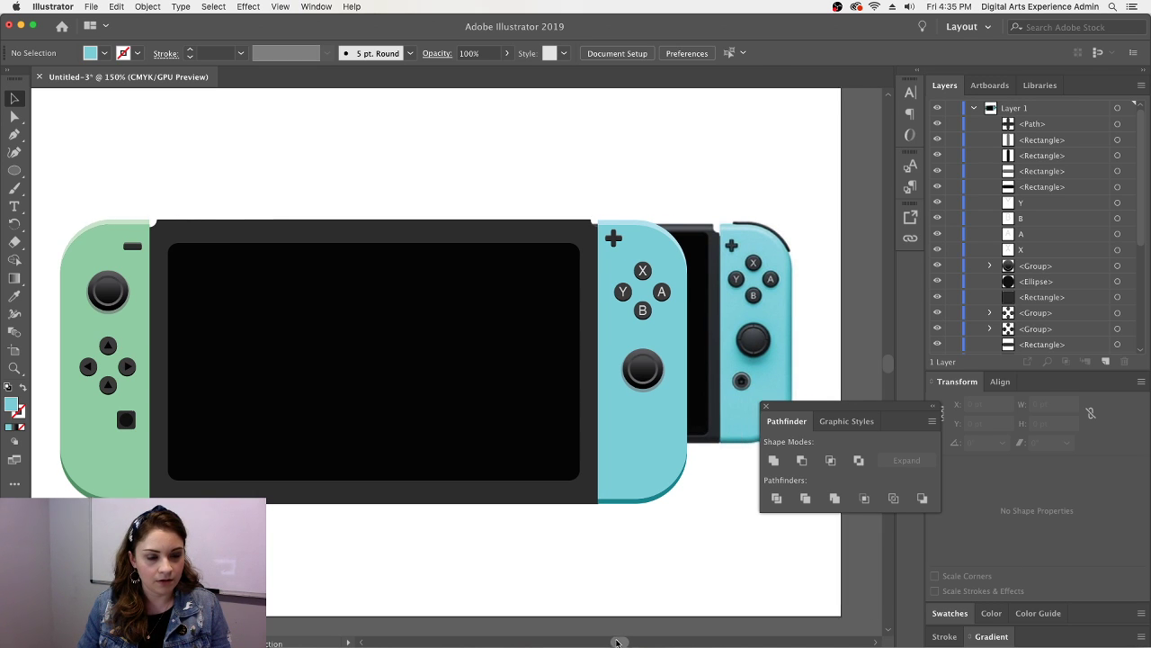
scroll(617, 642, right, 2)
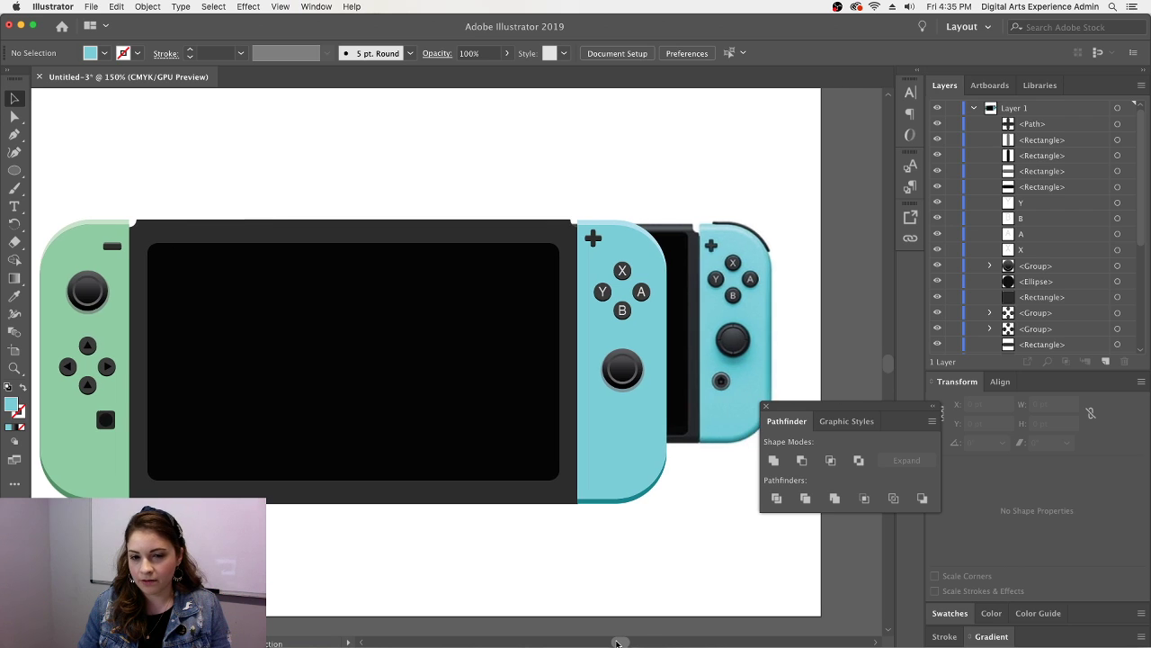
scroll(617, 642, right, 2)
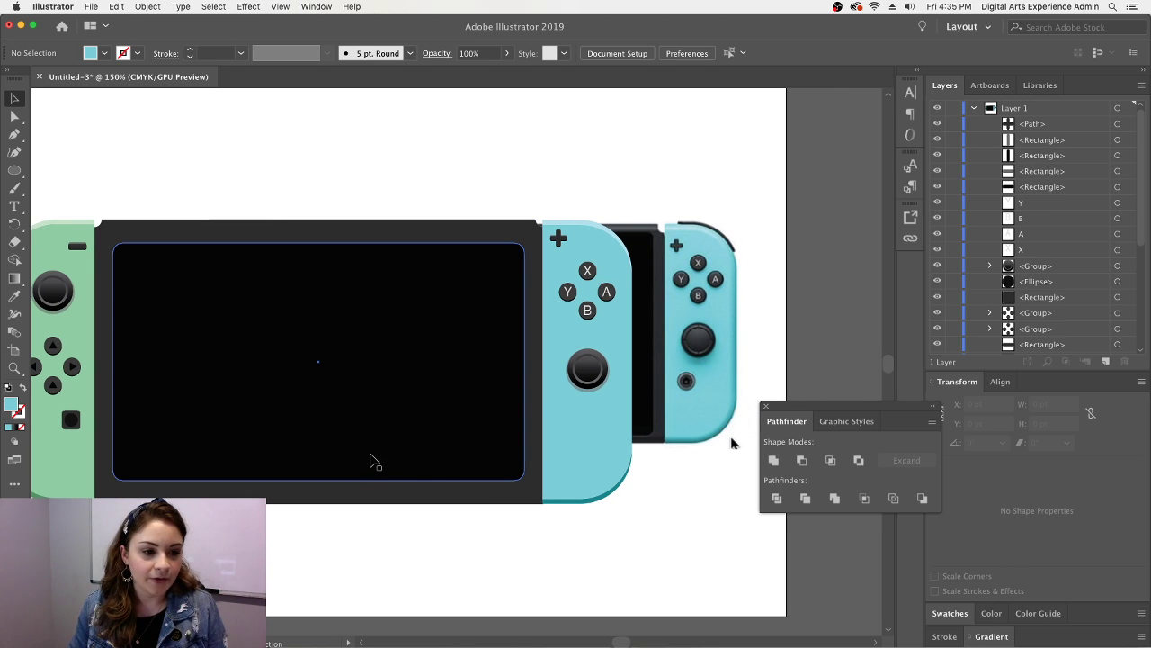
key(super+equal)
key(super+equal)
key(super+equal)
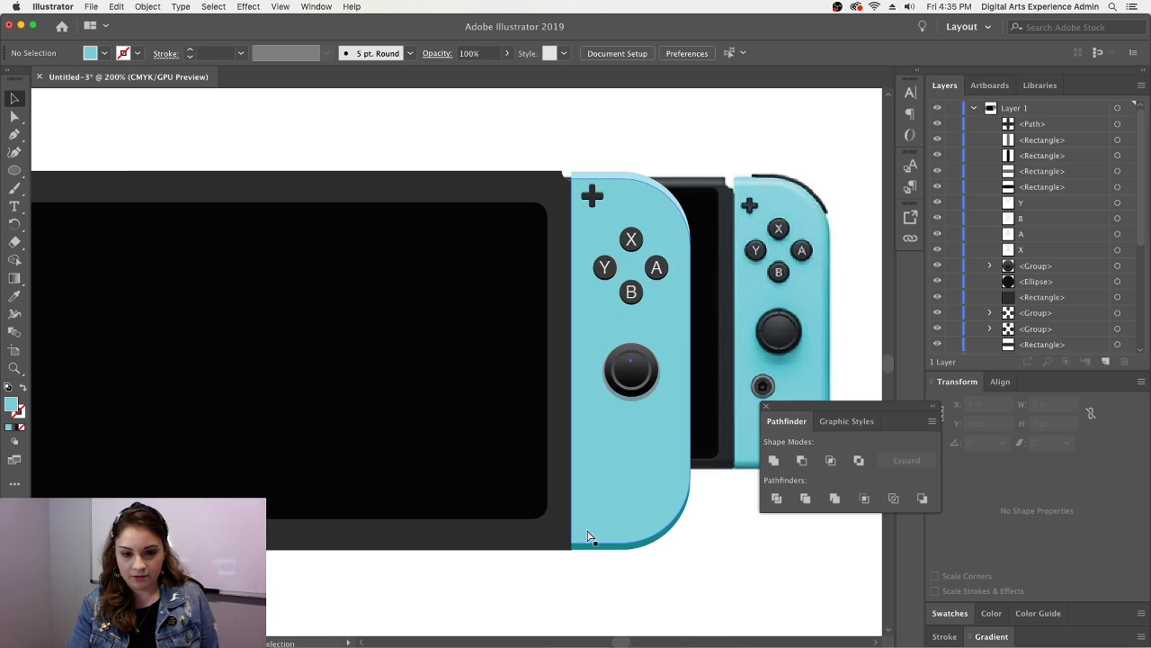
- Close the Pathfinder panel and draw a circle about 14.33 pt wide below the blue controller's thumbstick for the home button
scroll(585, 526, right, 10)
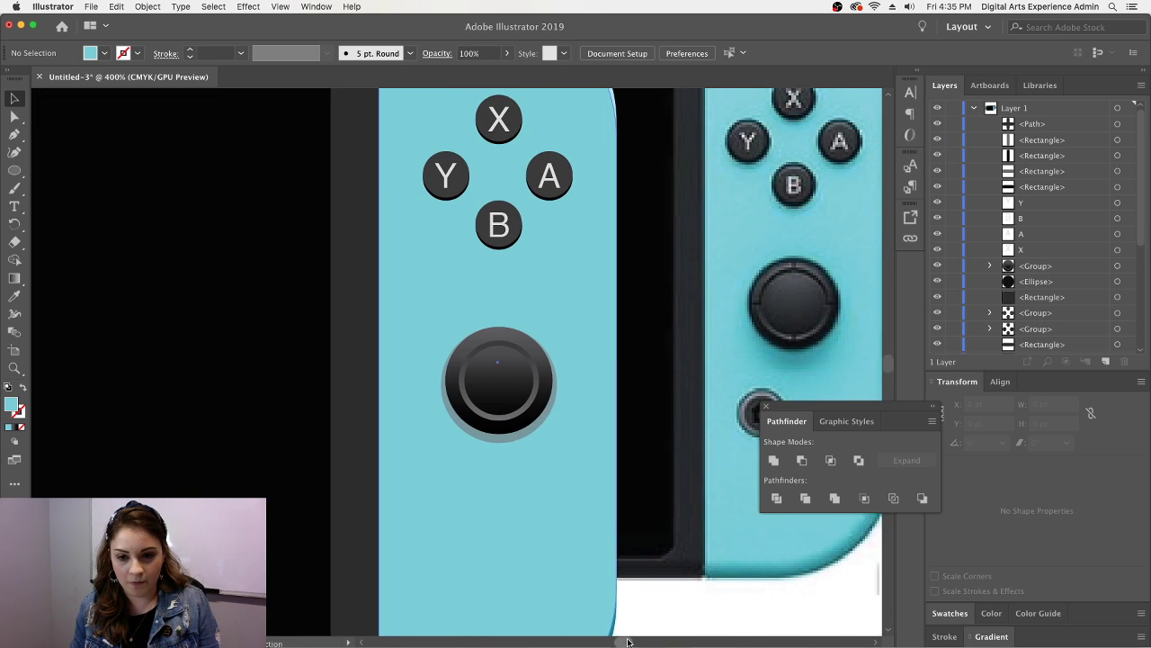
scroll(577, 511, up, 1)
scroll(576, 508, down, 1)
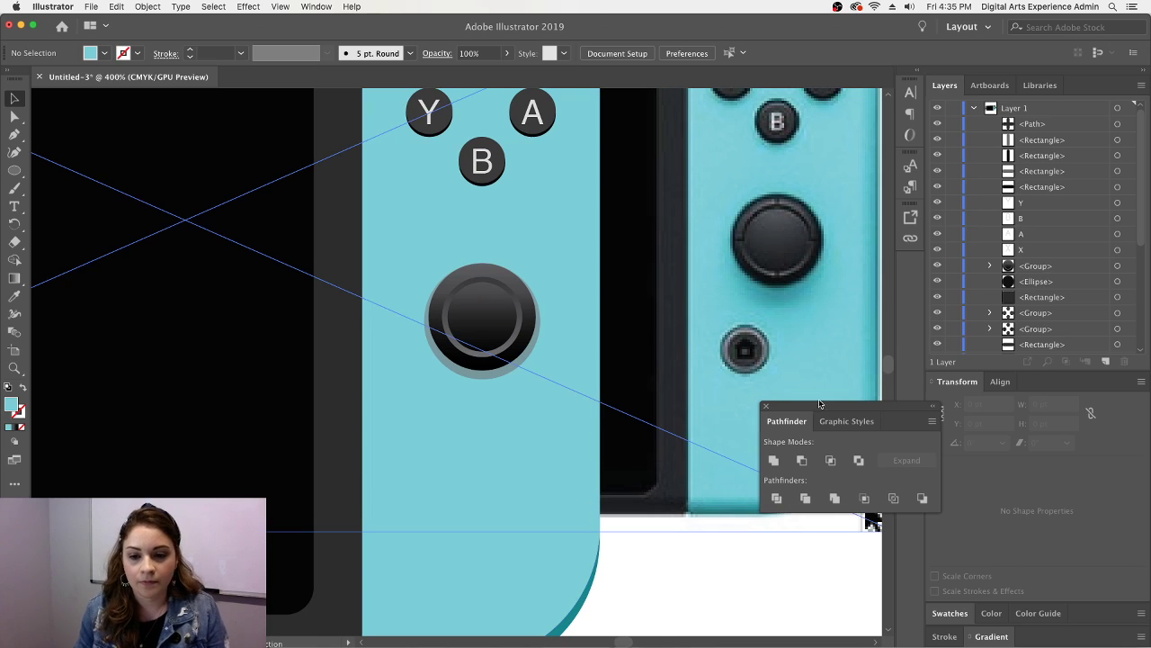
click(768, 408)
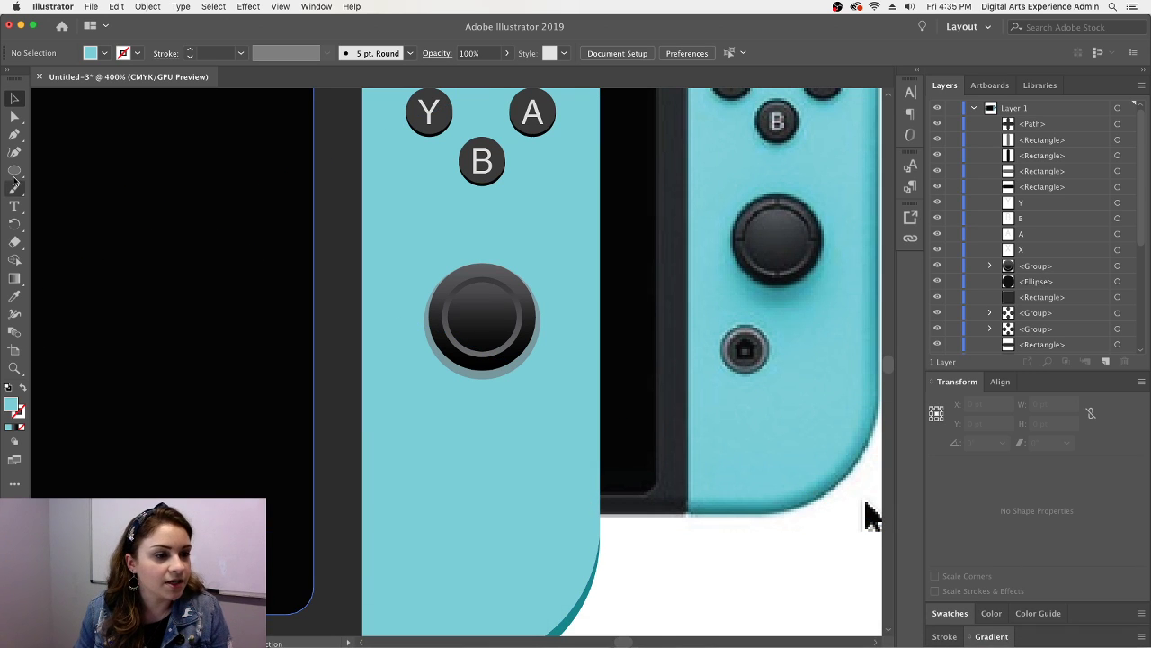
drag(424, 471, 475, 520)
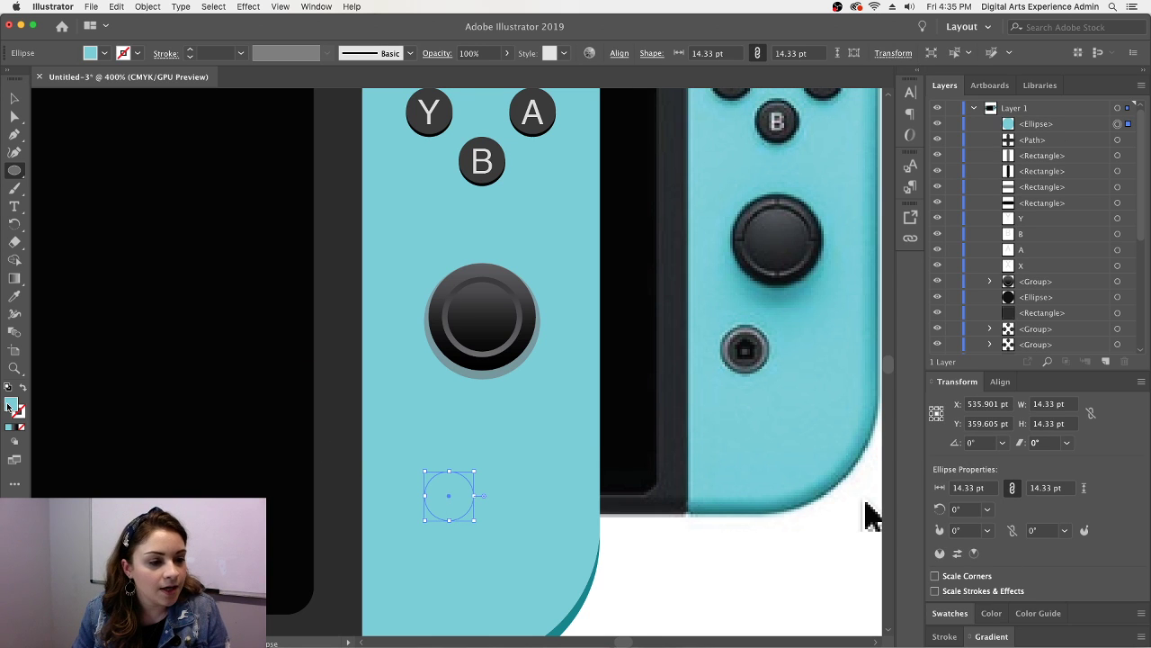
- Fill the home button circle with dark grey #444444
double_click(11, 405)
drag(615, 186, 889, 176)
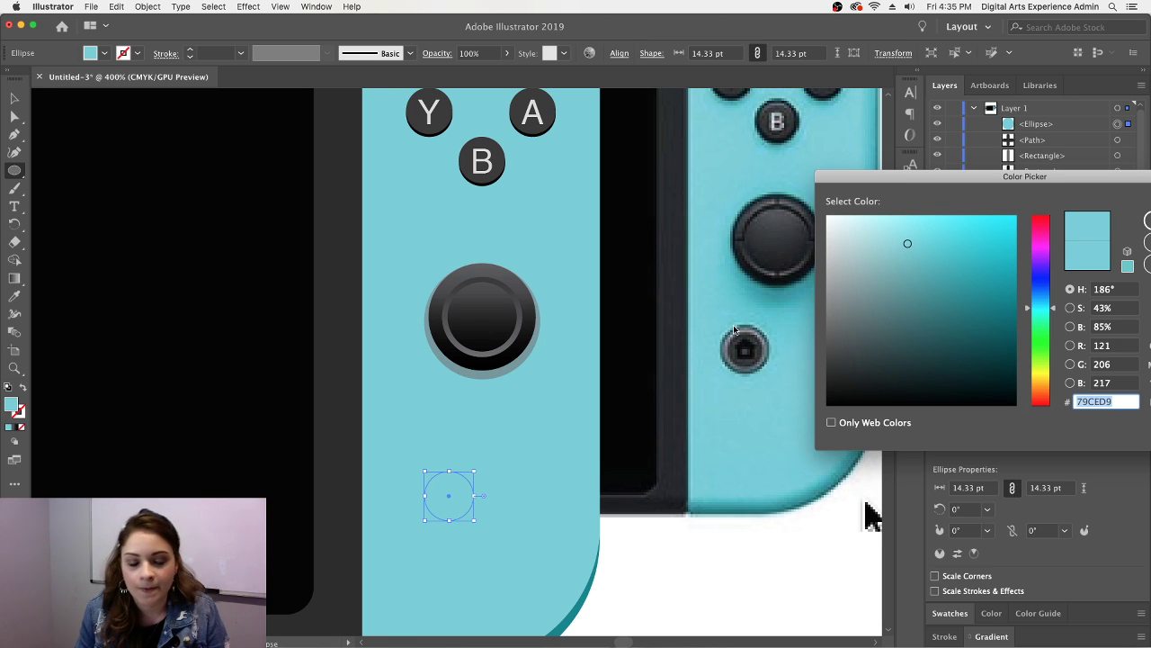
text(444444)
drag(944, 183, 818, 183)
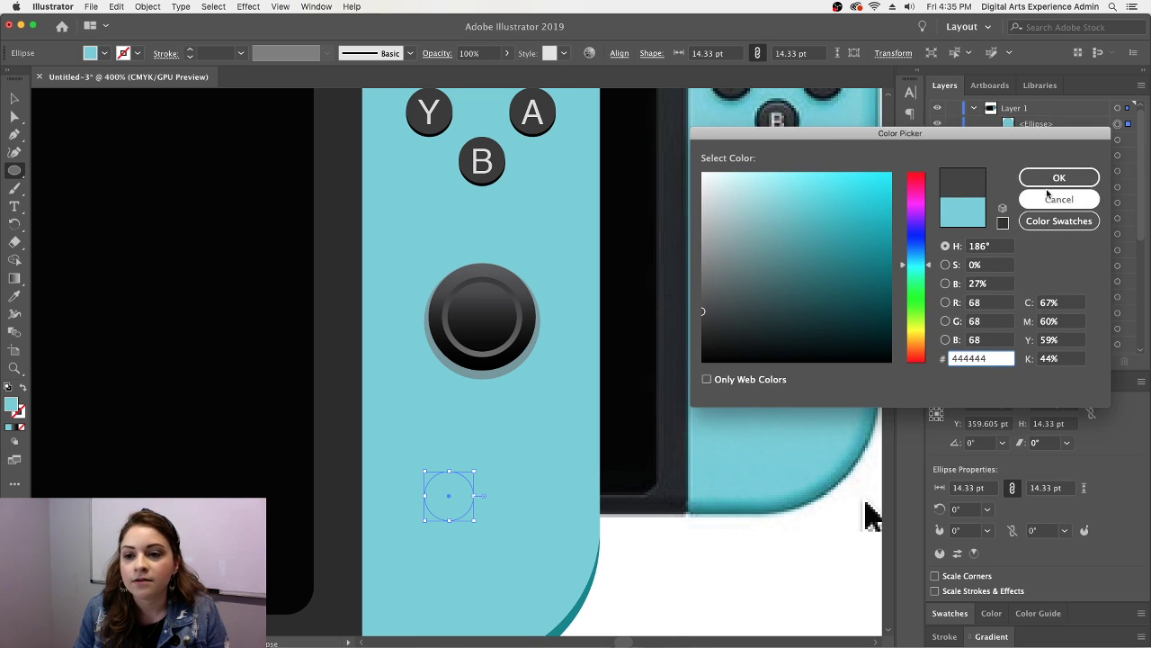
click(1056, 176)
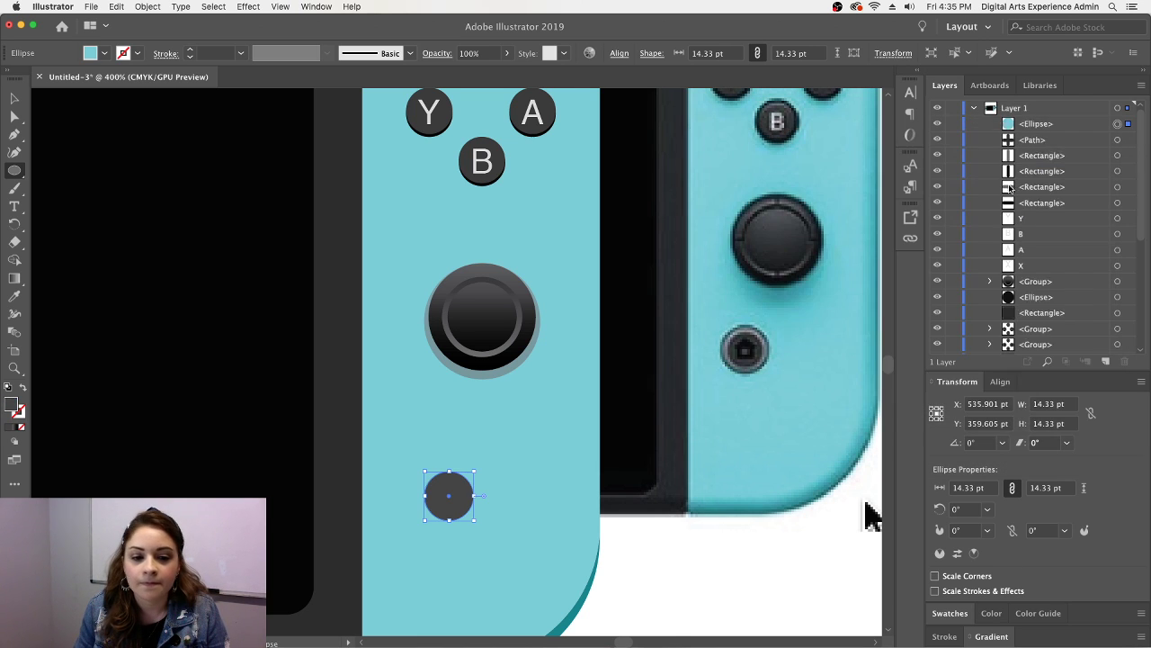
- Give the home button circle a grey #7F7F7F outline with a 2 pt stroke weight
double_click(20, 415)
drag(711, 294, 698, 264)
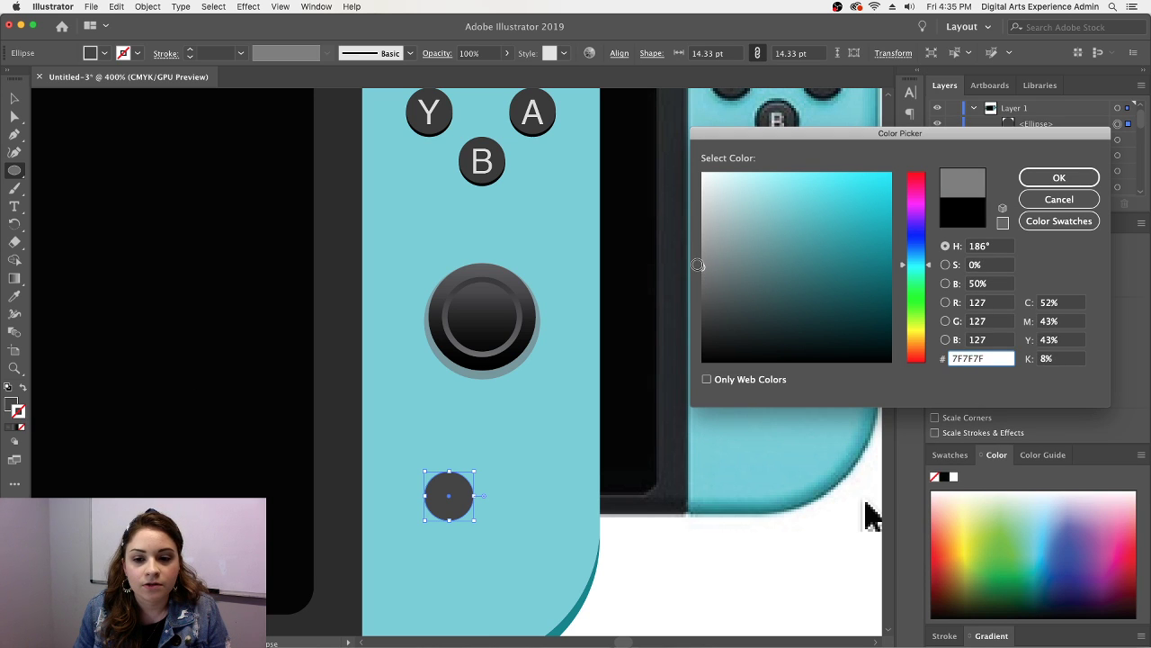
click(1039, 177)
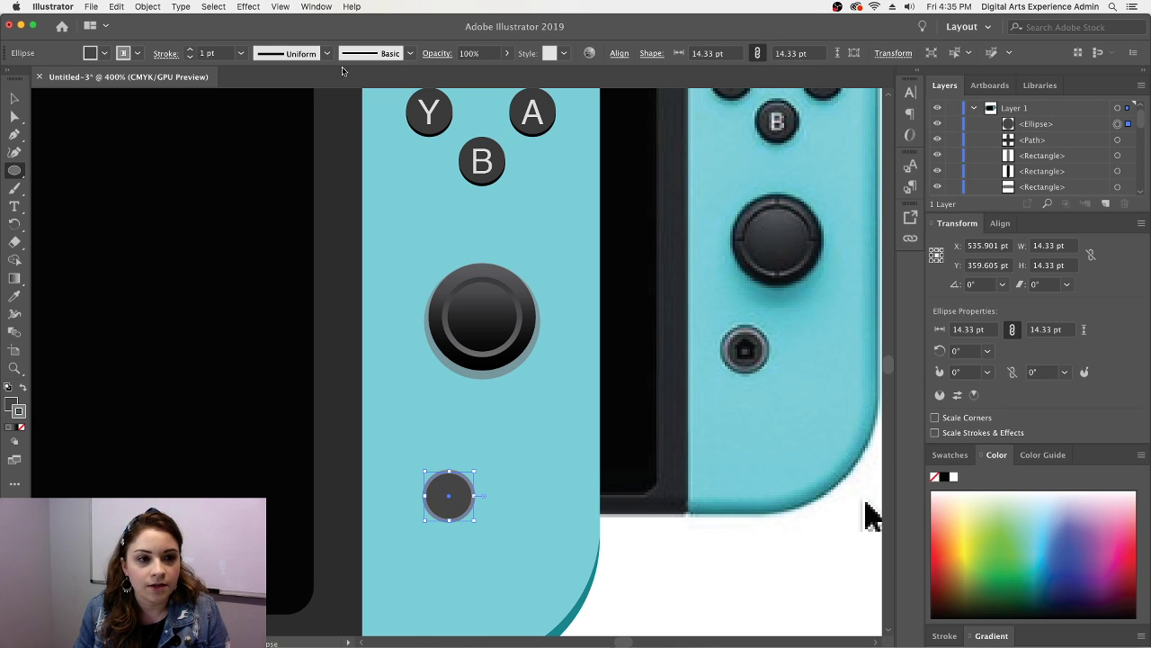
click(190, 49)
- Shrink the home button circle to about 11 pt, move it closer to the thumbstick, and set its stroke to 1.5 pt
click(14, 97)
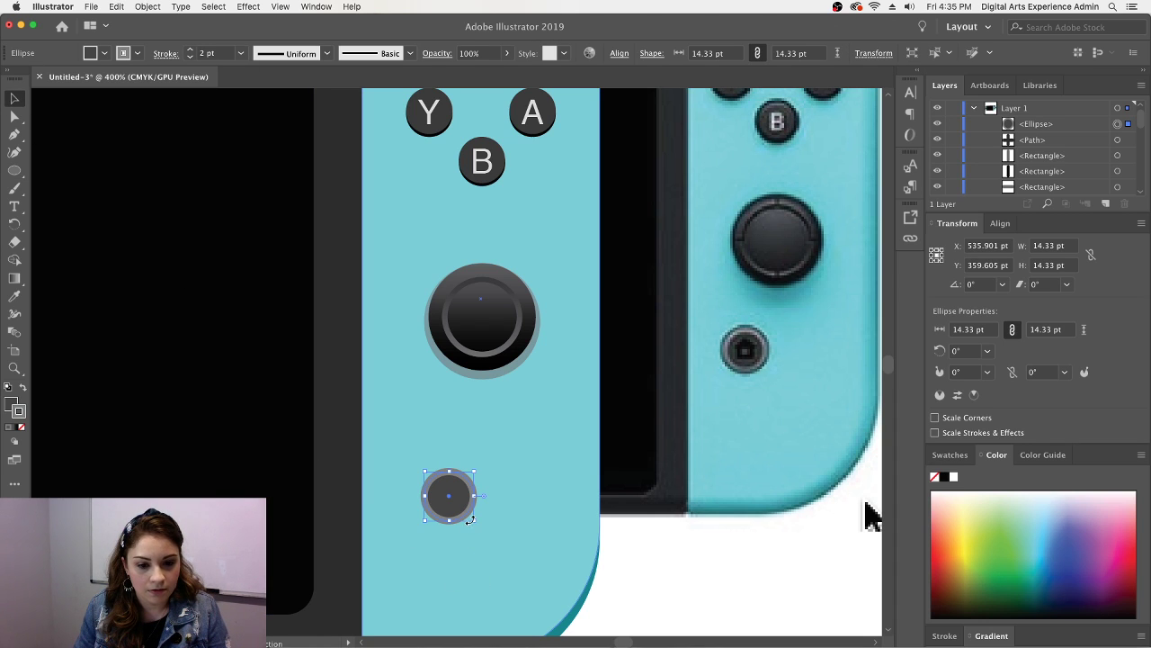
drag(473, 521, 427, 448)
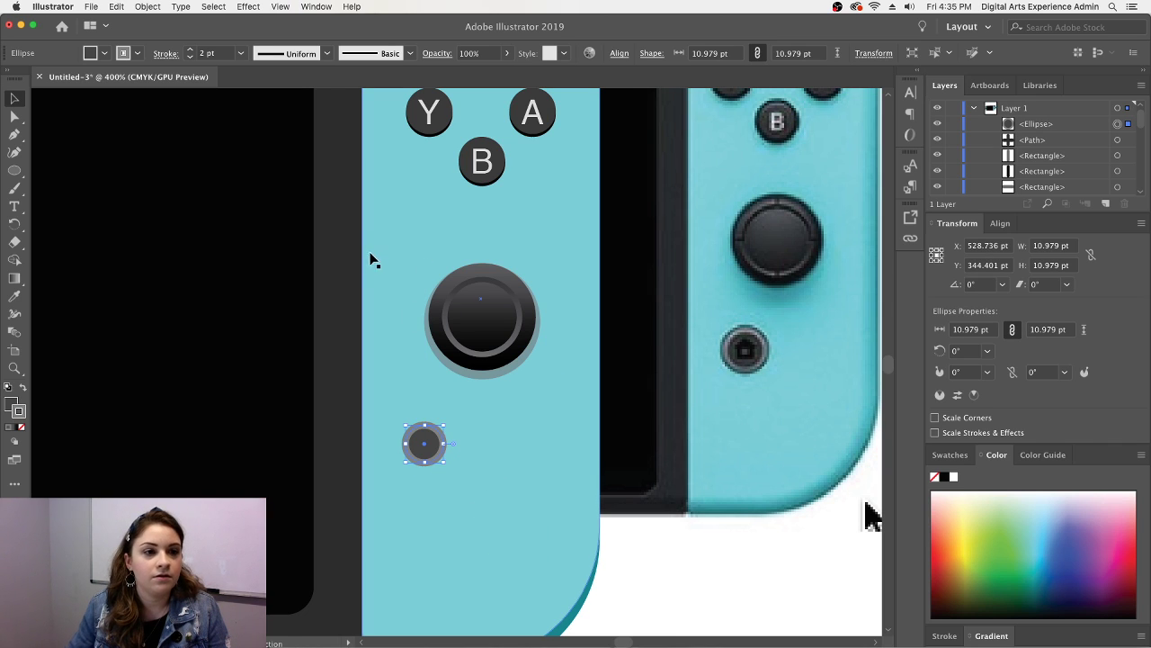
click(190, 57)
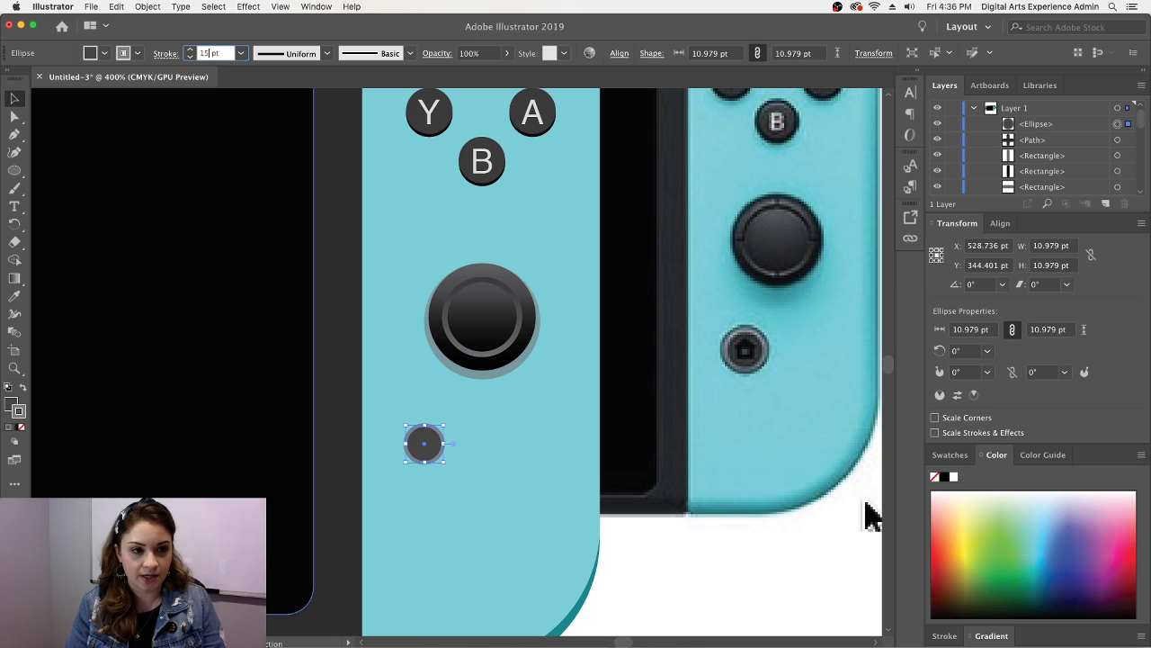
key(Return)
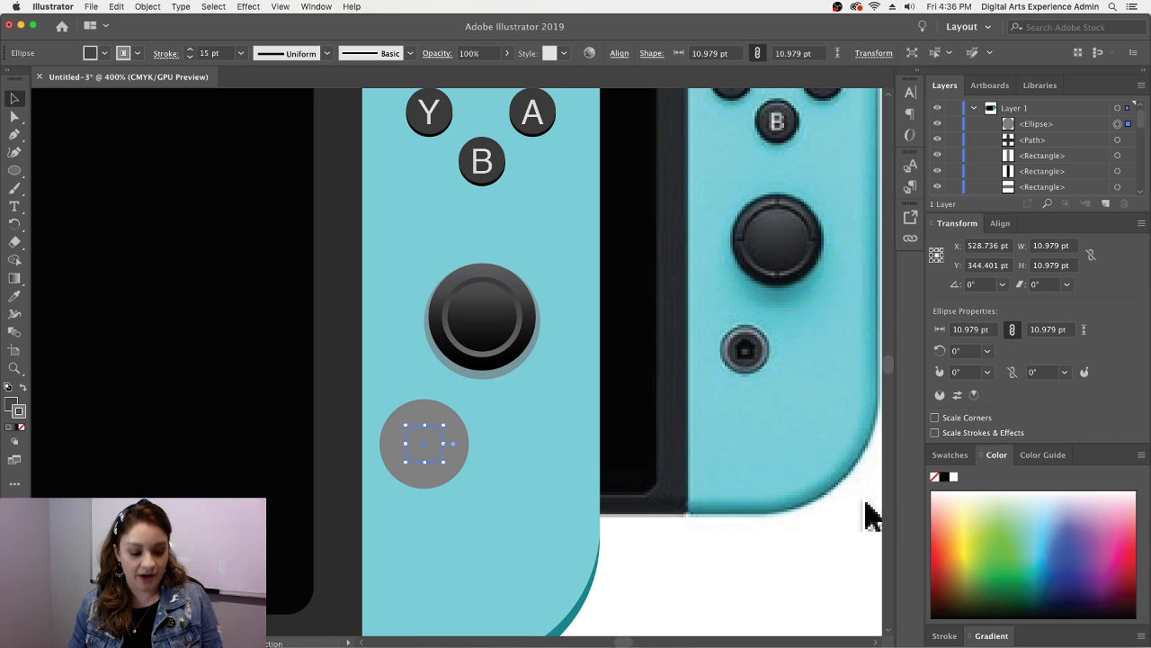
key(super+z)
click(202, 53)
text(.5)
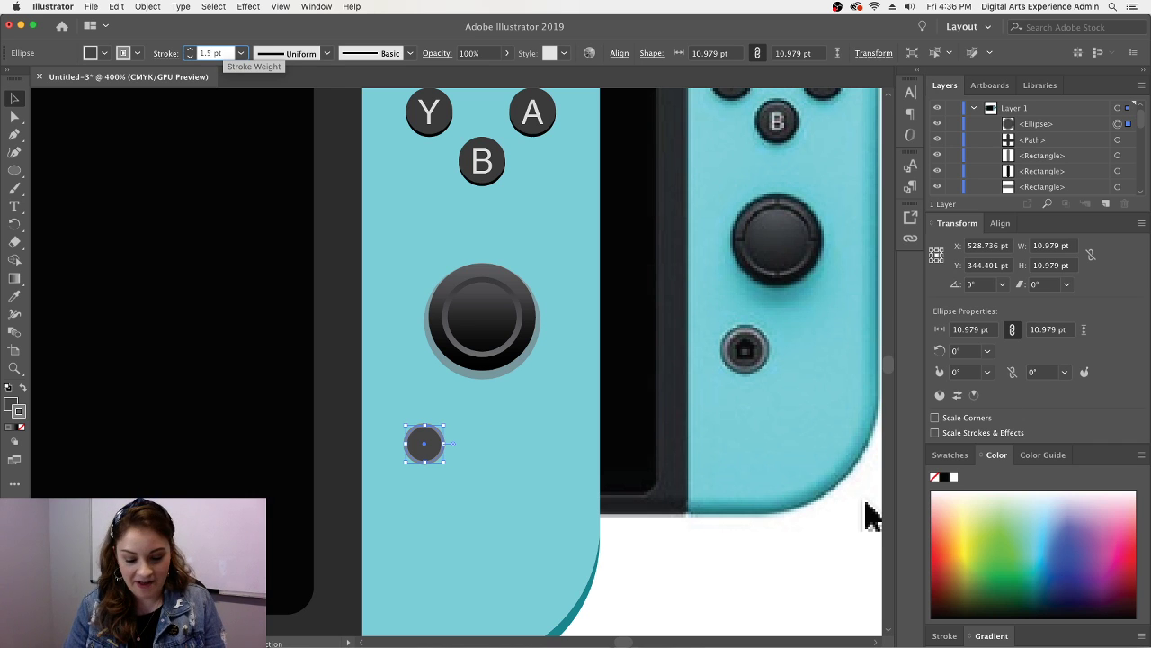
key(Return)
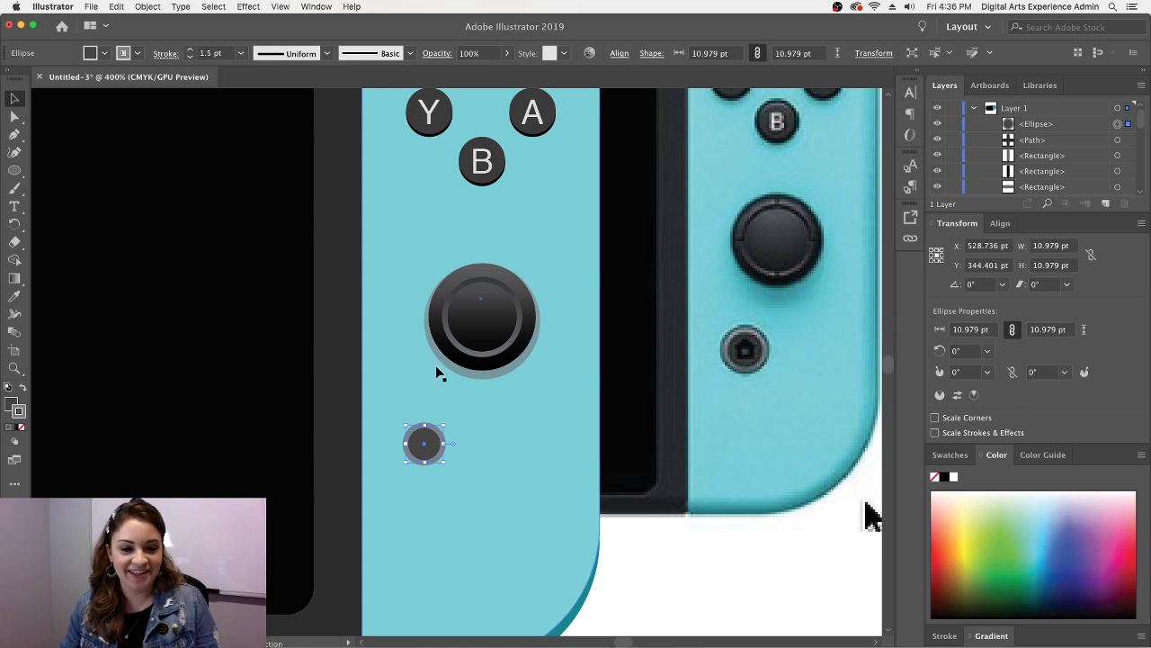
- Darken the home button circle's fill to a deeper grey
click(515, 454)
click(424, 444)
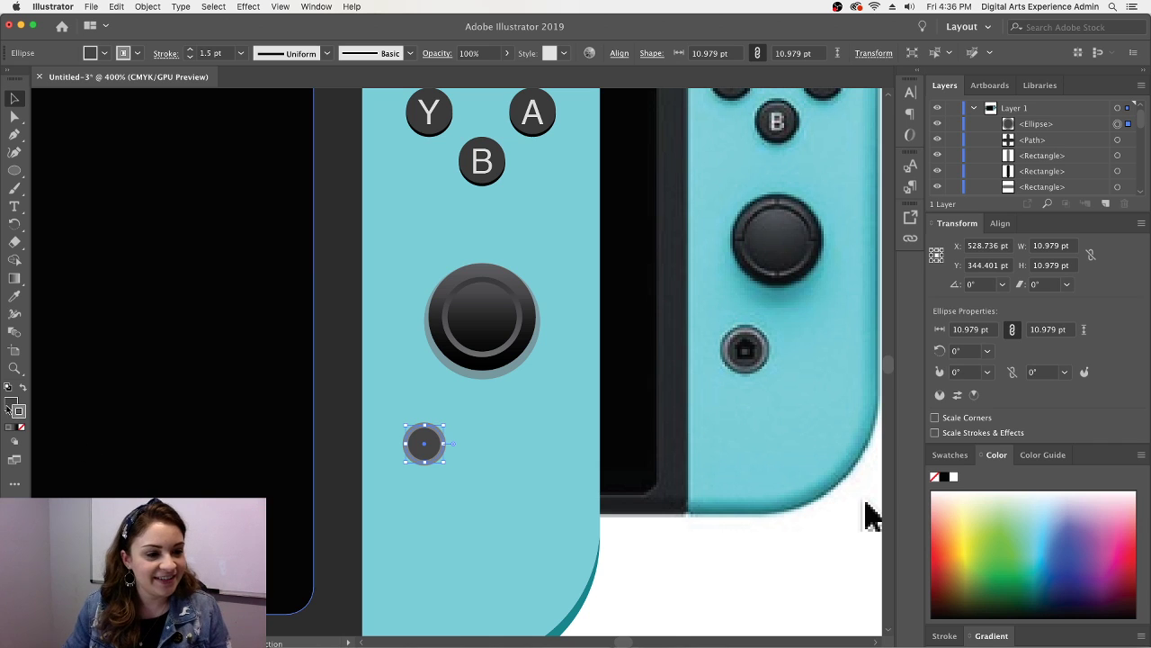
double_click(11, 407)
drag(703, 314, 699, 326)
click(1060, 177)
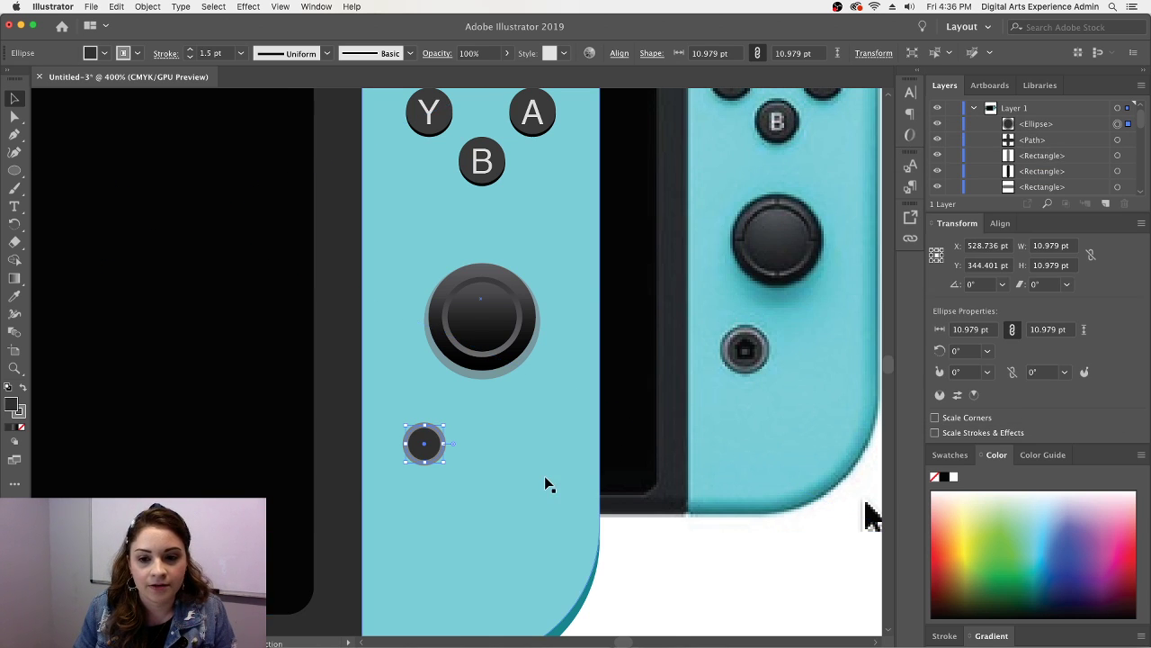
click(518, 466)
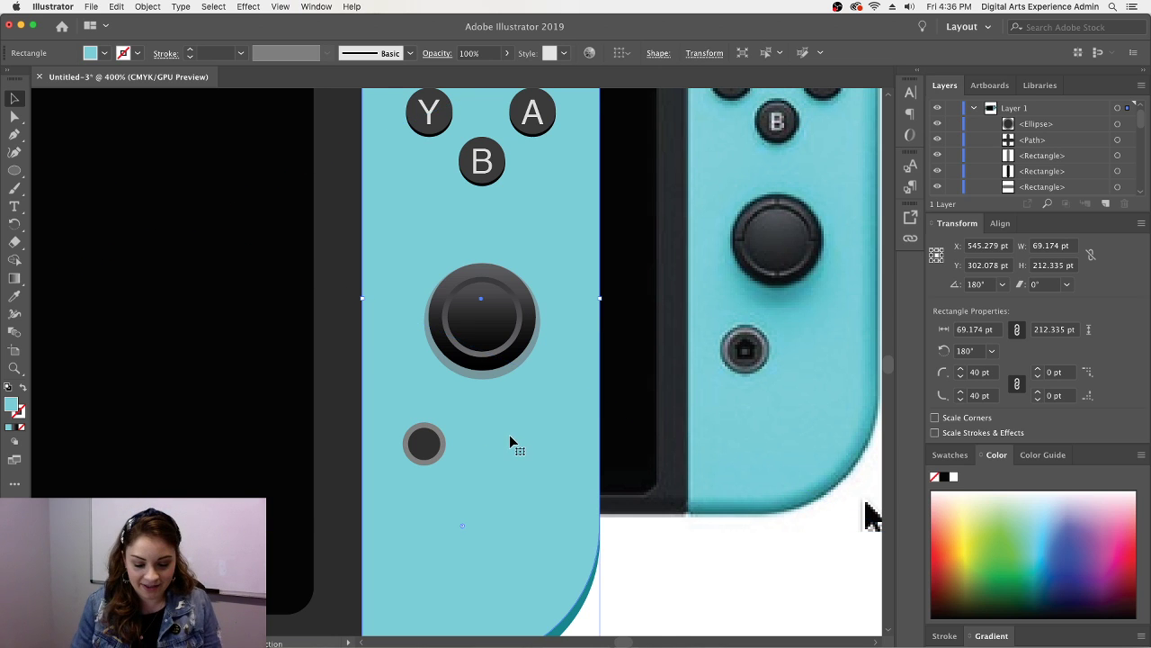
- Draw a square about 5.5 pt wide beside the home button, below the thumbstick, as the body of the house icon
key(super+equal)
scroll(558, 474, down, 3)
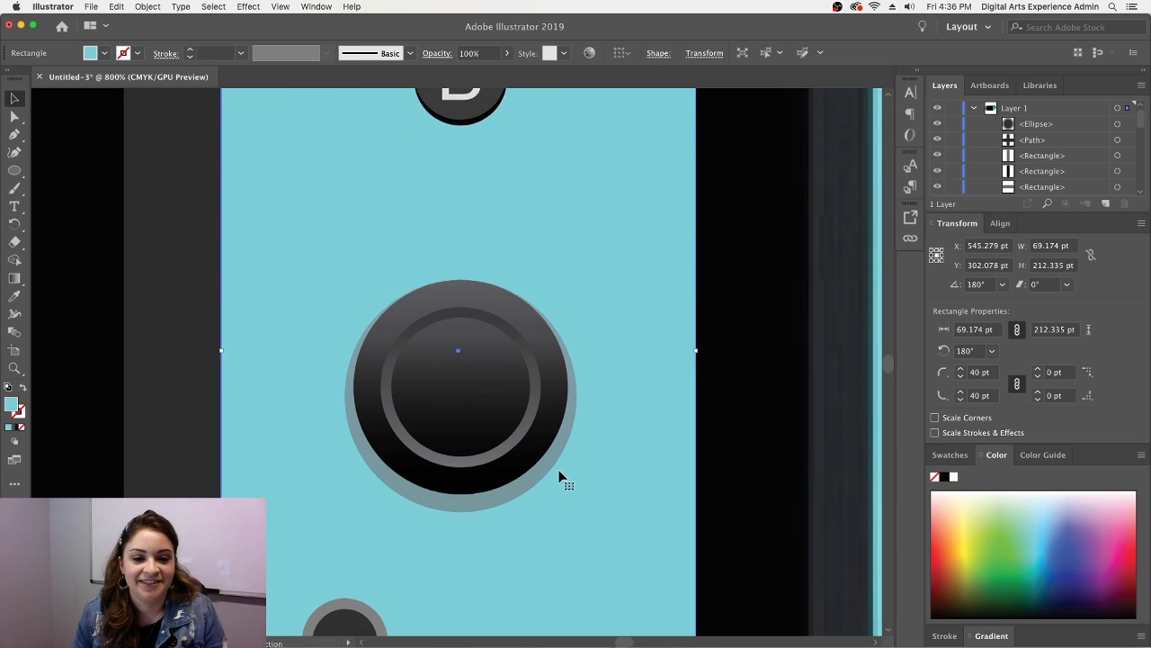
scroll(627, 641, right, 10)
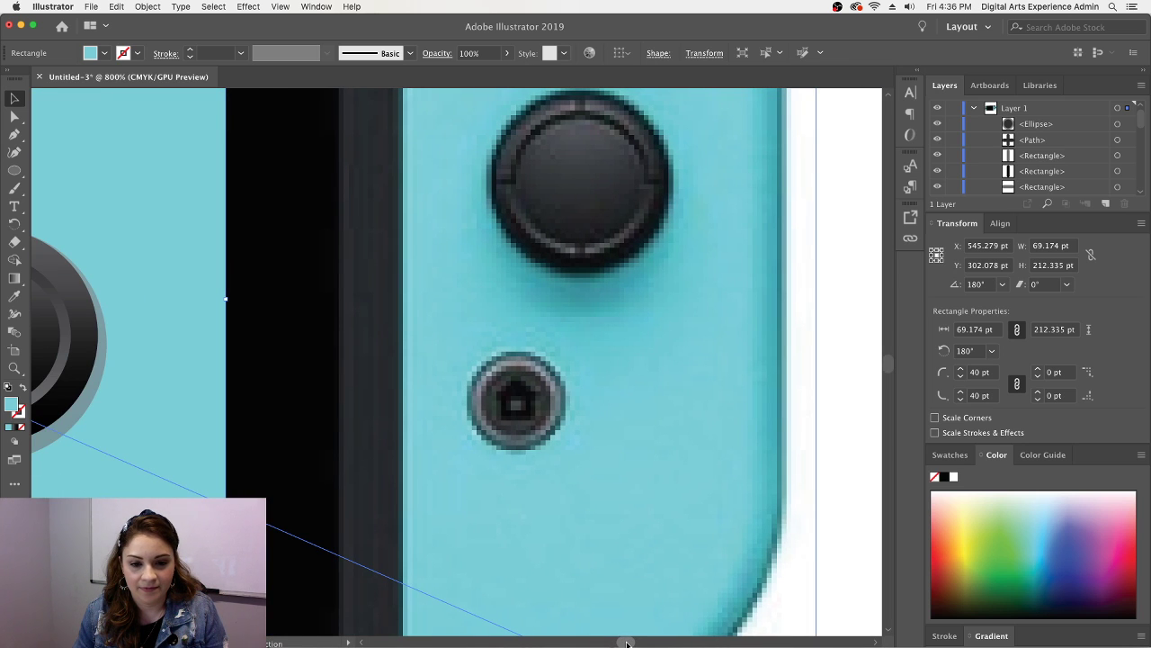
scroll(627, 641, left, 10)
scroll(627, 642, right, 4)
scroll(490, 596, down, 1)
drag(16, 171, 86, 170)
drag(288, 453, 328, 490)
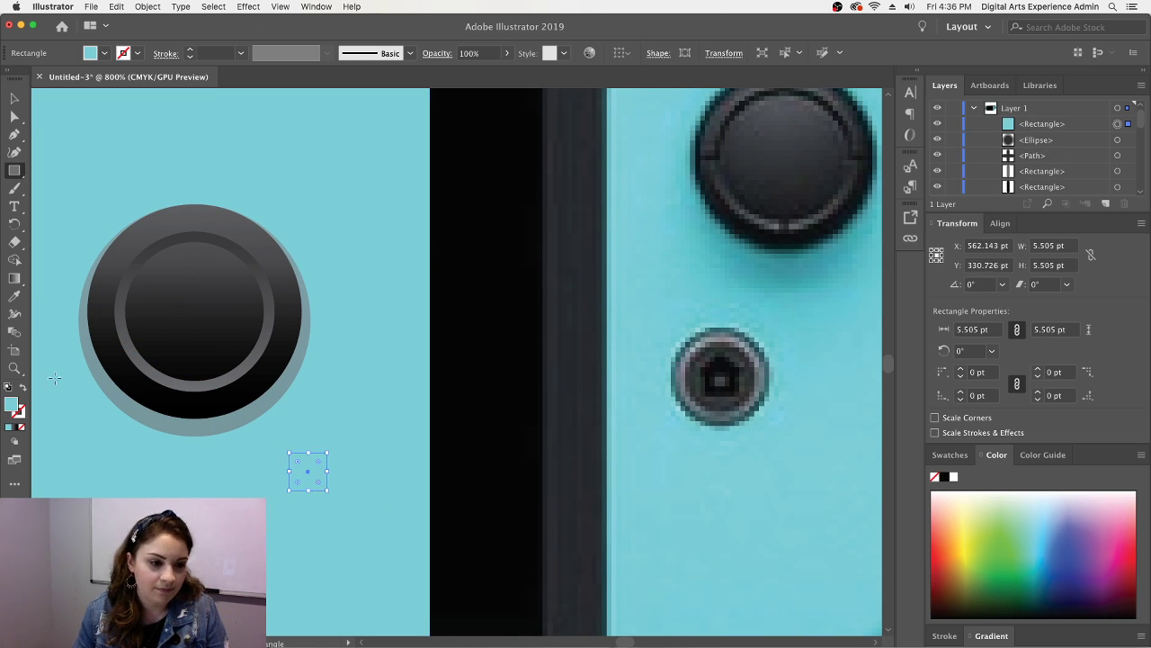
- Fill the small square with near-black #161616 and move it slightly lower on the controller
double_click(9, 406)
click(707, 333)
click(1059, 177)
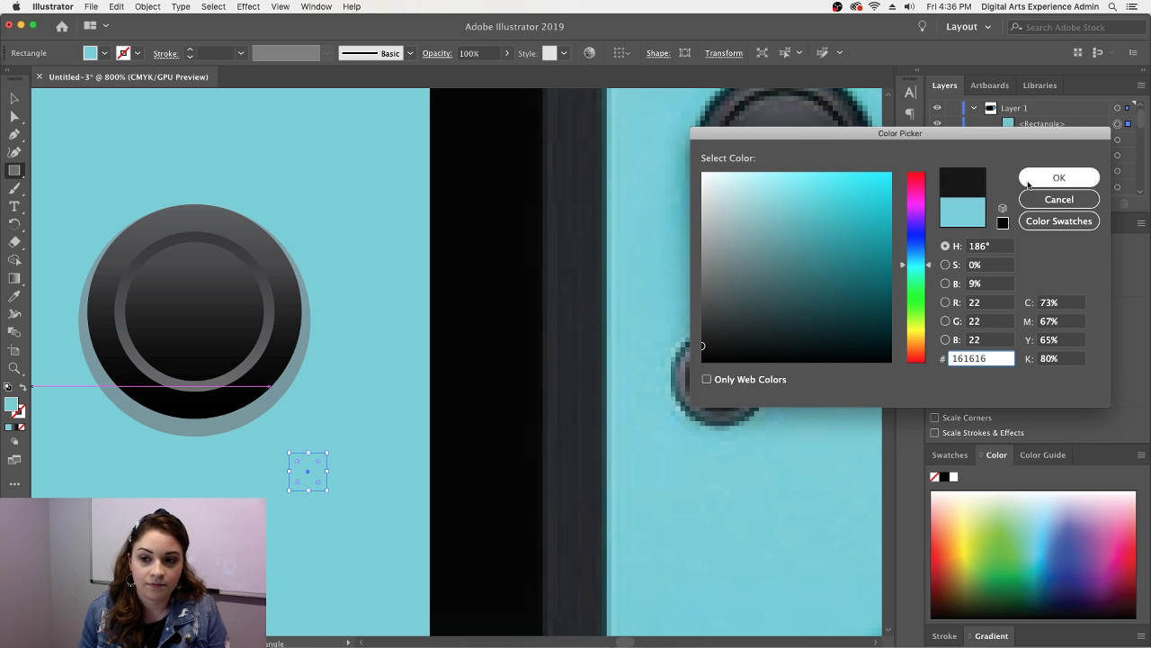
key(v)
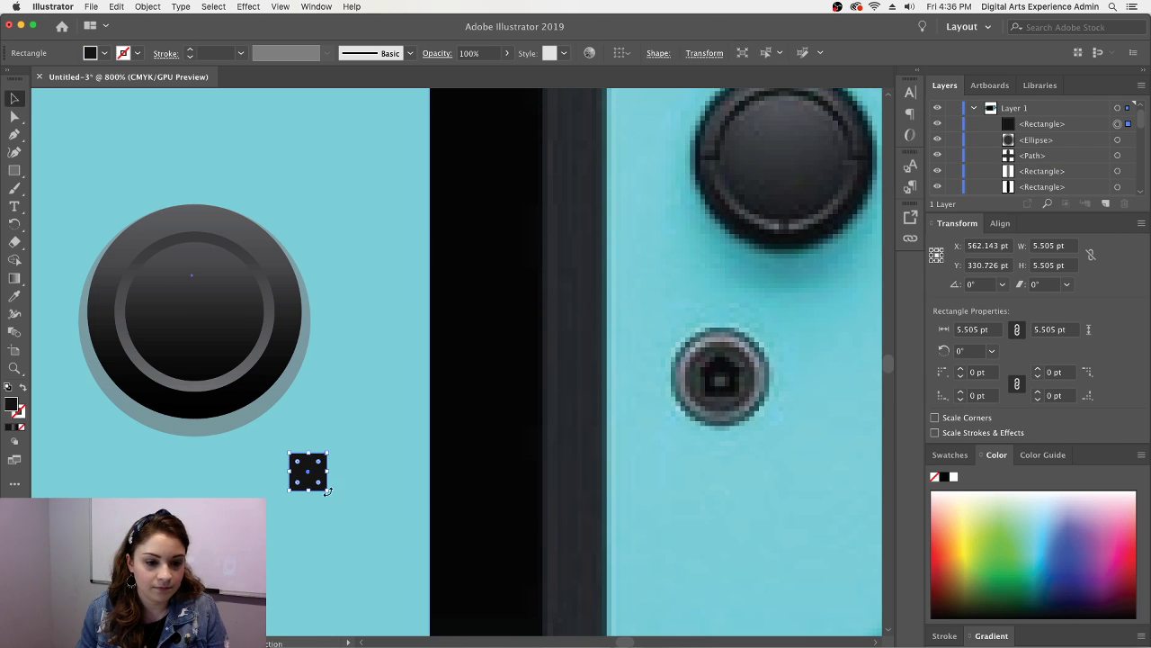
drag(314, 478, 315, 503)
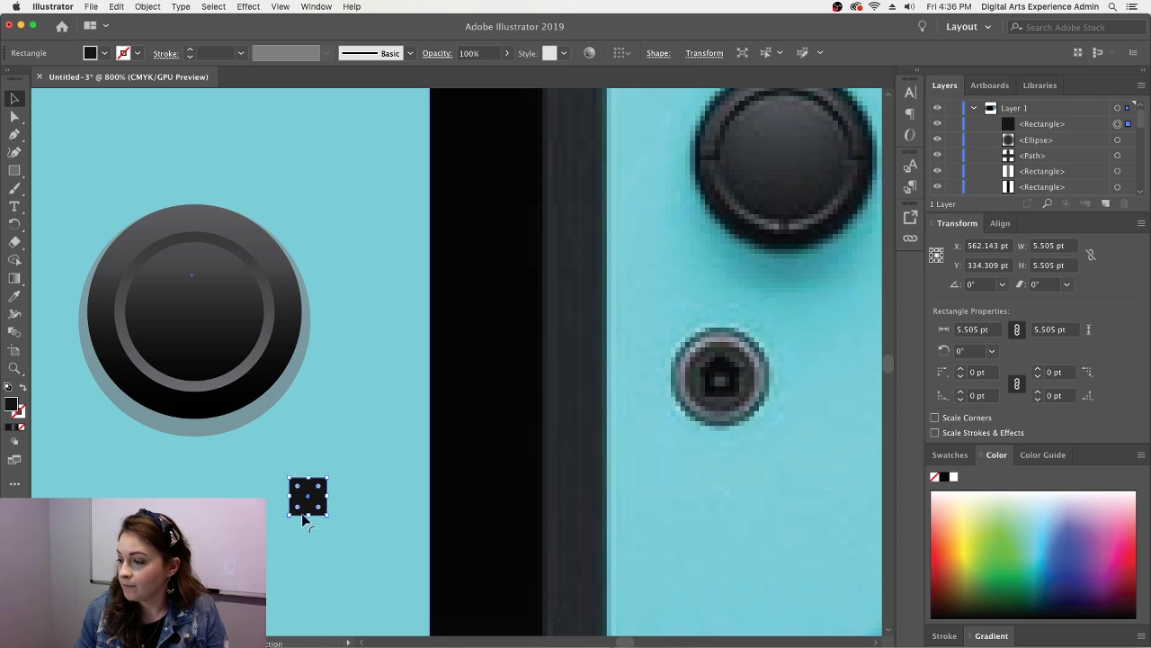
- Create a three-sided polygon with a 50 pt radius, then shrink it and place it over the square as the house's roof
drag(15, 170, 56, 208)
click(423, 435)
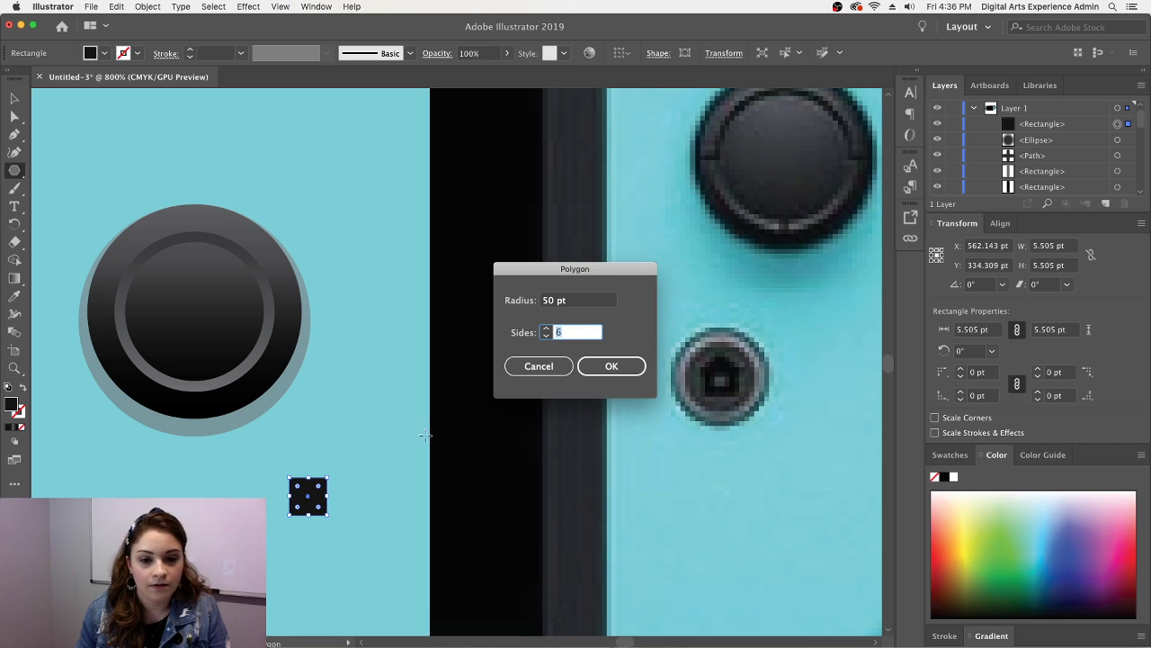
key(Return)
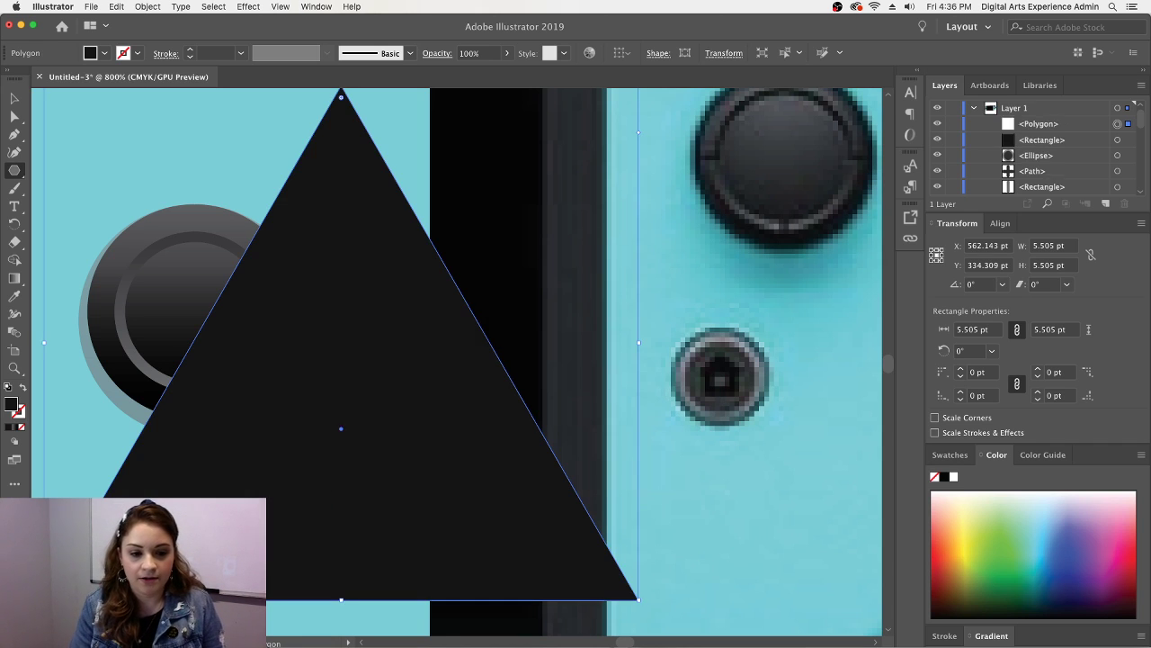
click(16, 99)
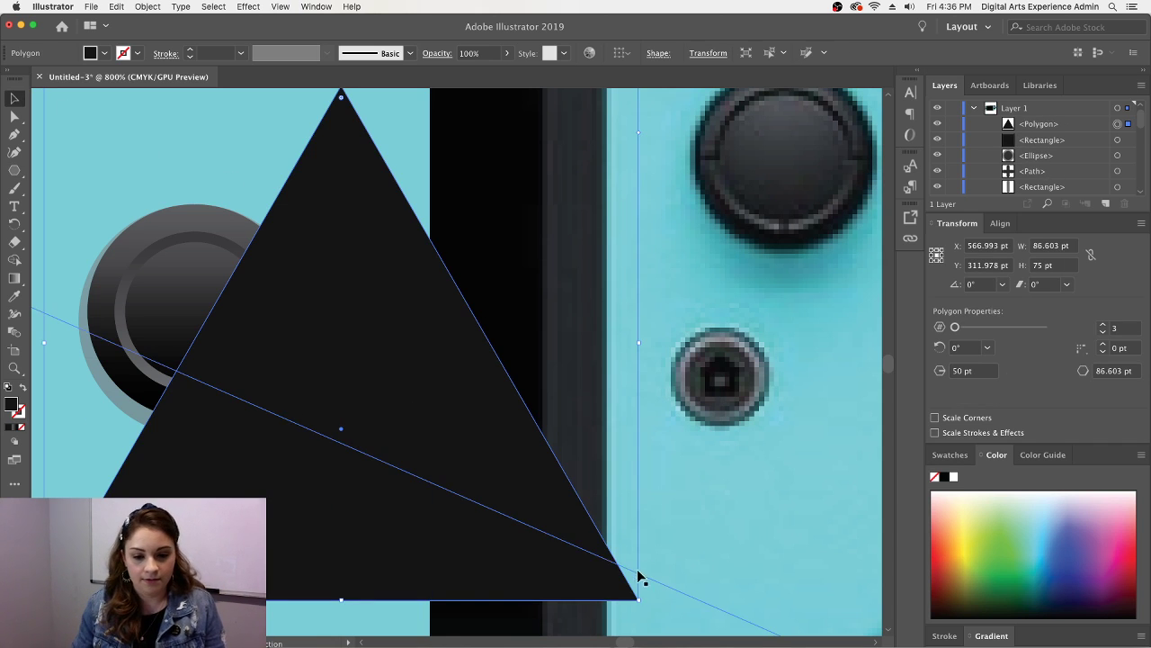
drag(637, 599, 380, 448)
drag(342, 385, 313, 480)
- Move the roof and square together onto the home button and scale them to about 5.5 by 6.24 pt
shift+click(320, 504)
drag(99, 578, 90, 584)
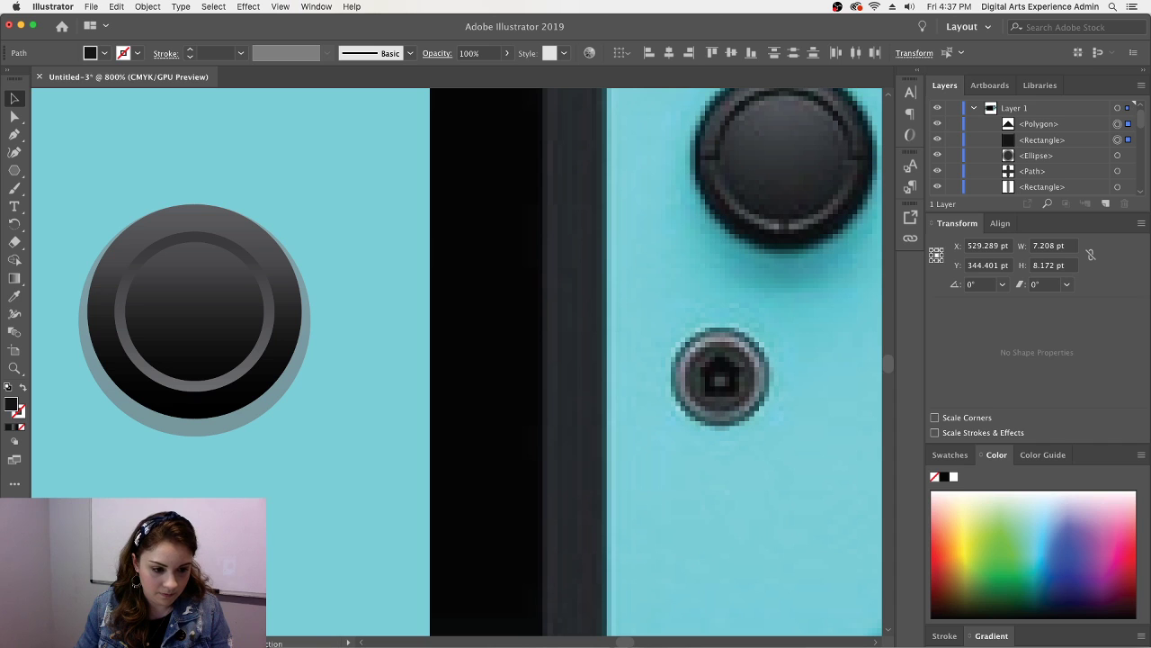
click(90, 582)
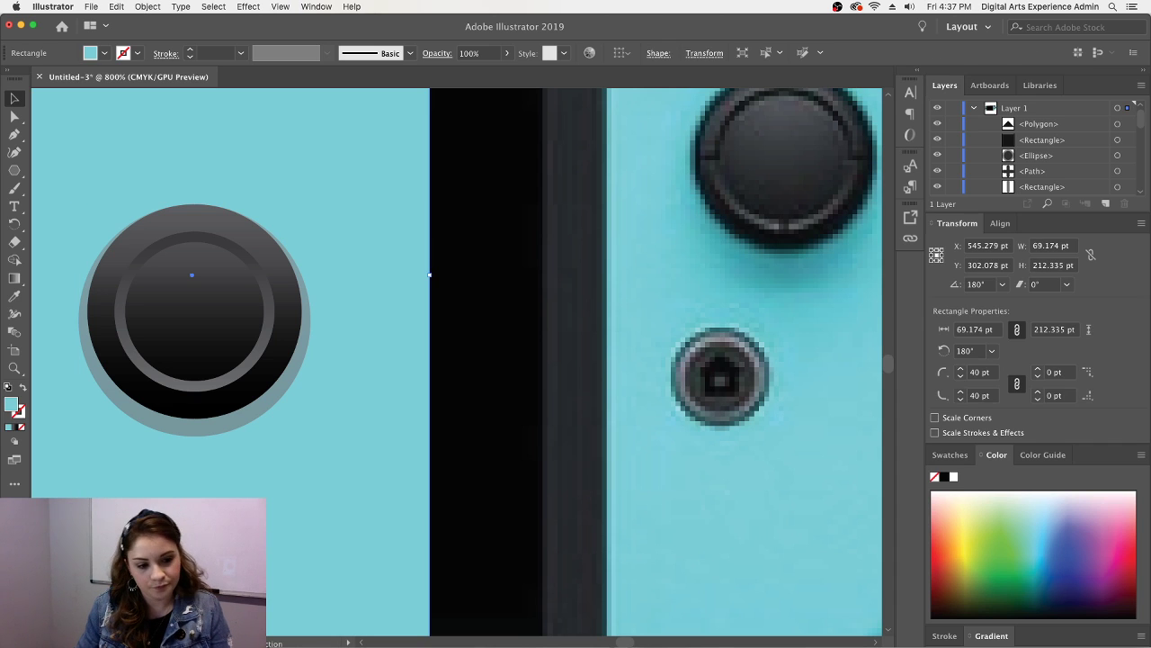
click(90, 582)
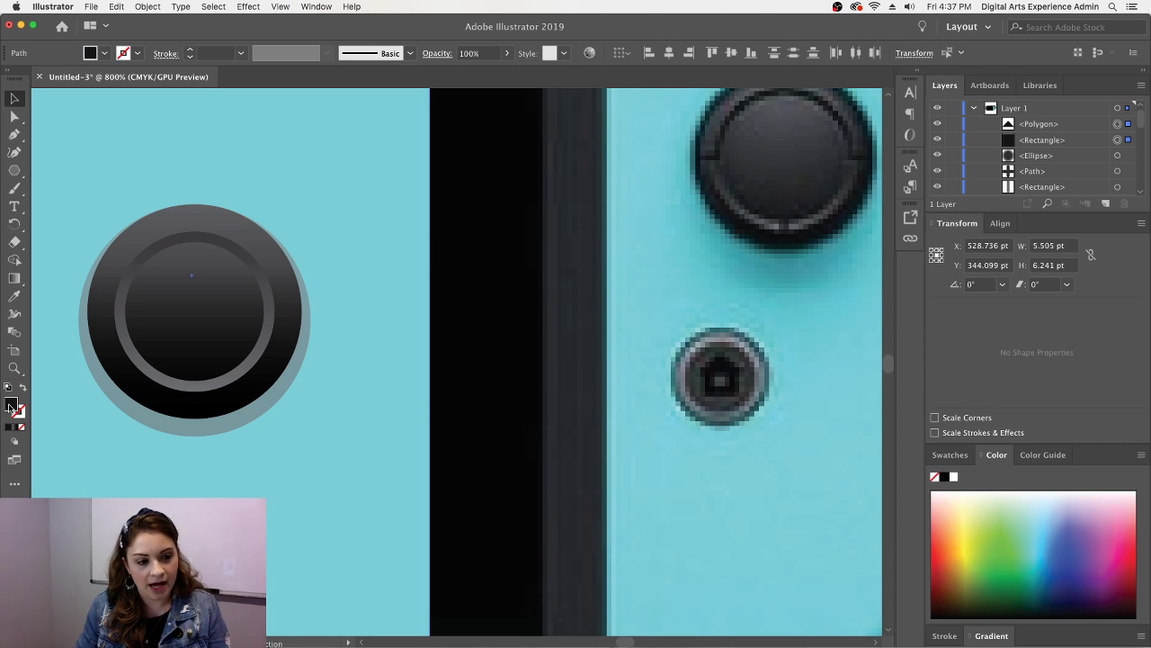
- Recolour the house icon's roof and square to pure black #000000
double_click(10, 406)
drag(711, 347, 836, 252)
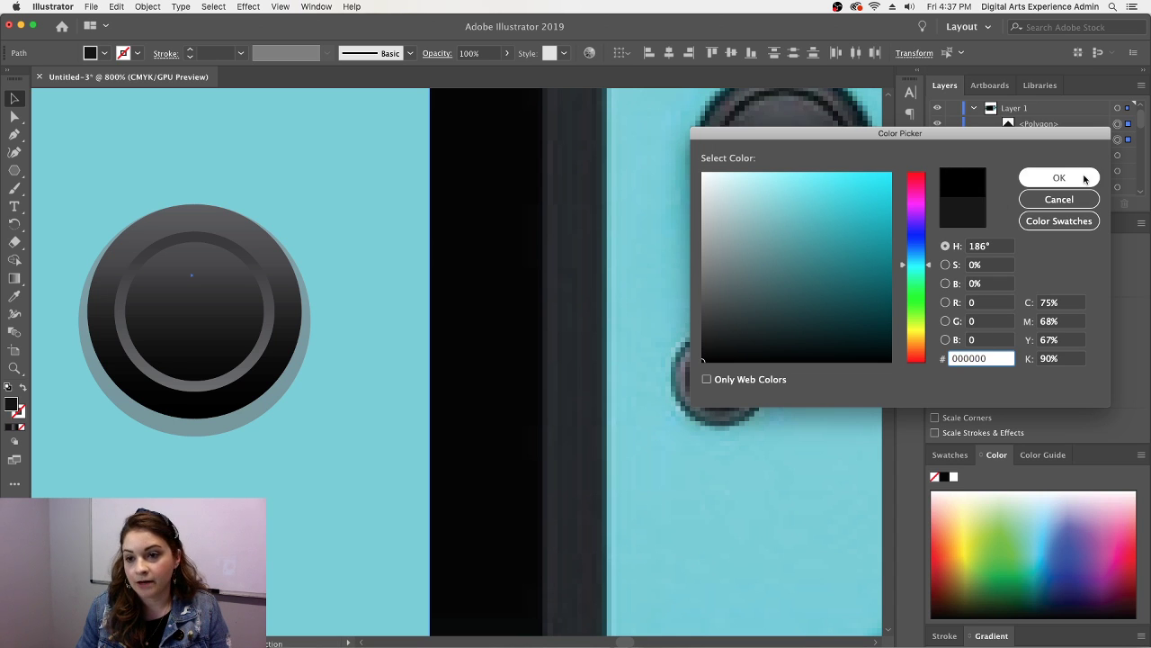
click(1059, 177)
click(388, 429)
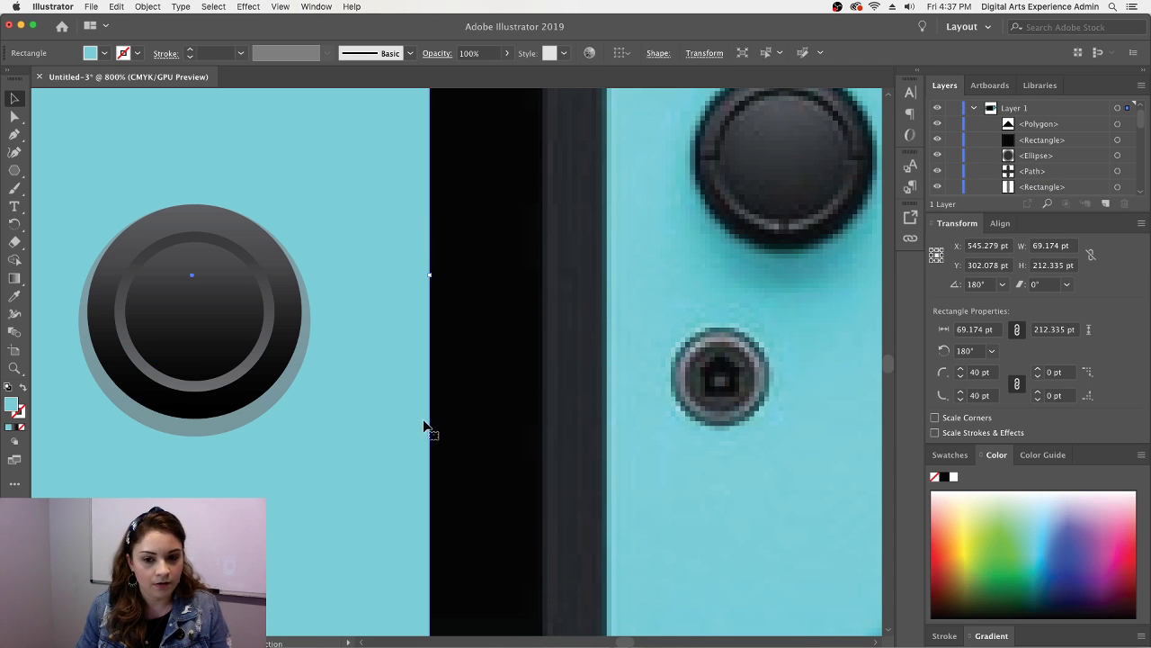
- Set the home button circle's outline to 1 pt and compare the whole controller with the reference image
click(93, 581)
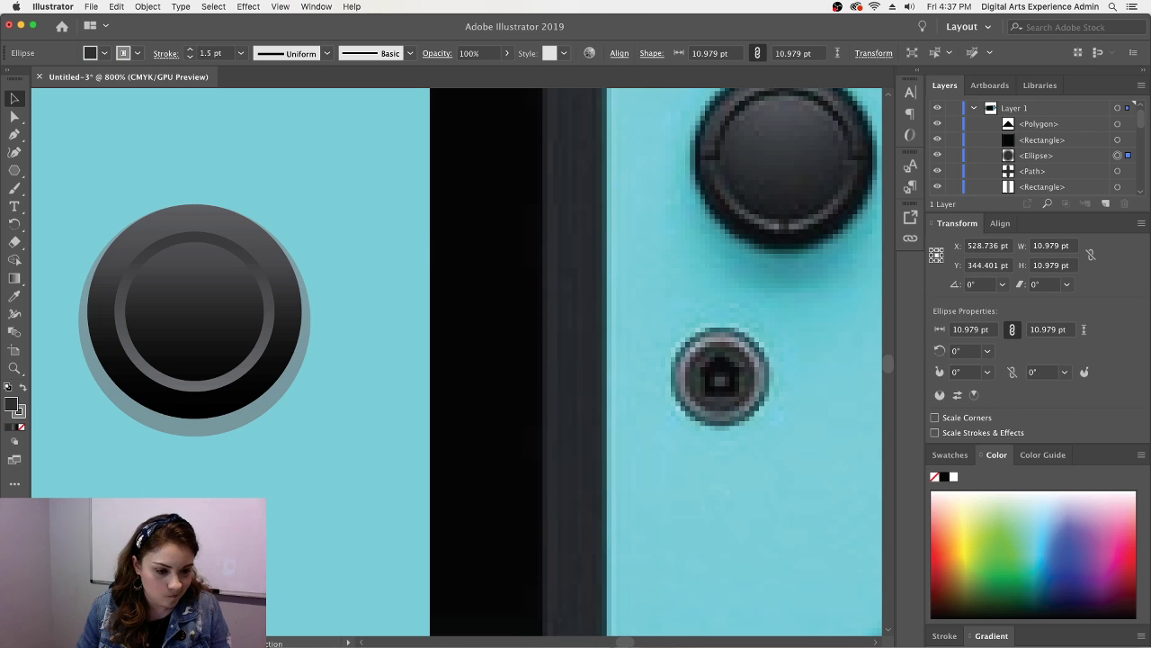
click(209, 53)
text(1)
key(Return)
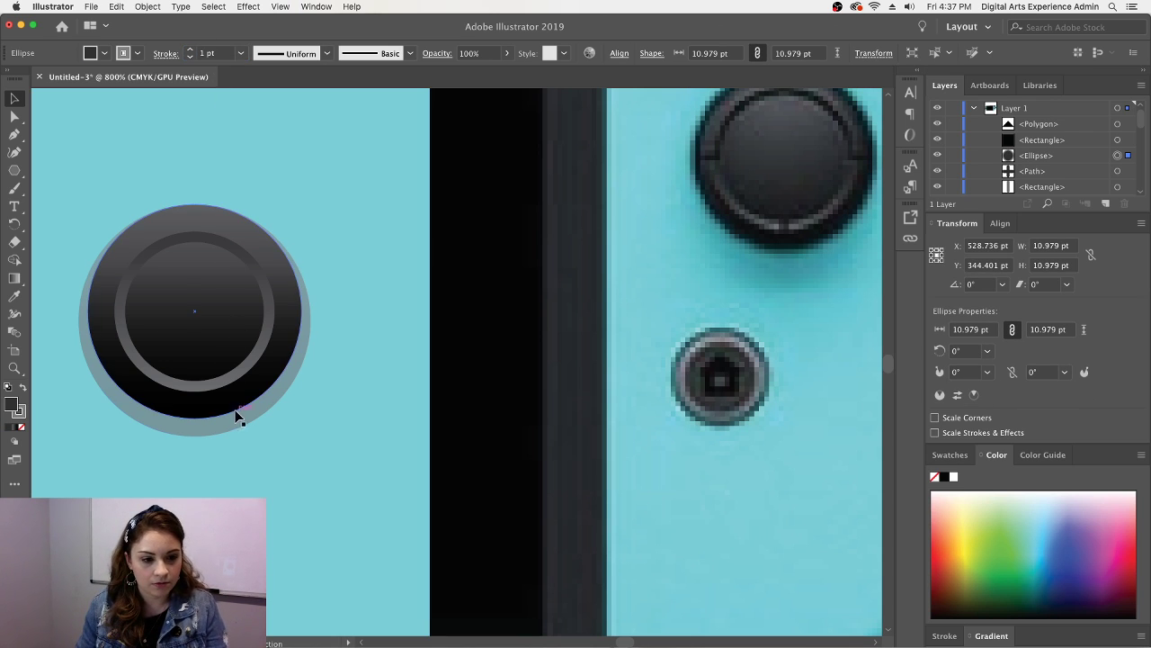
click(257, 442)
key(super+minus)
key(super+minus)
key(super+minus)
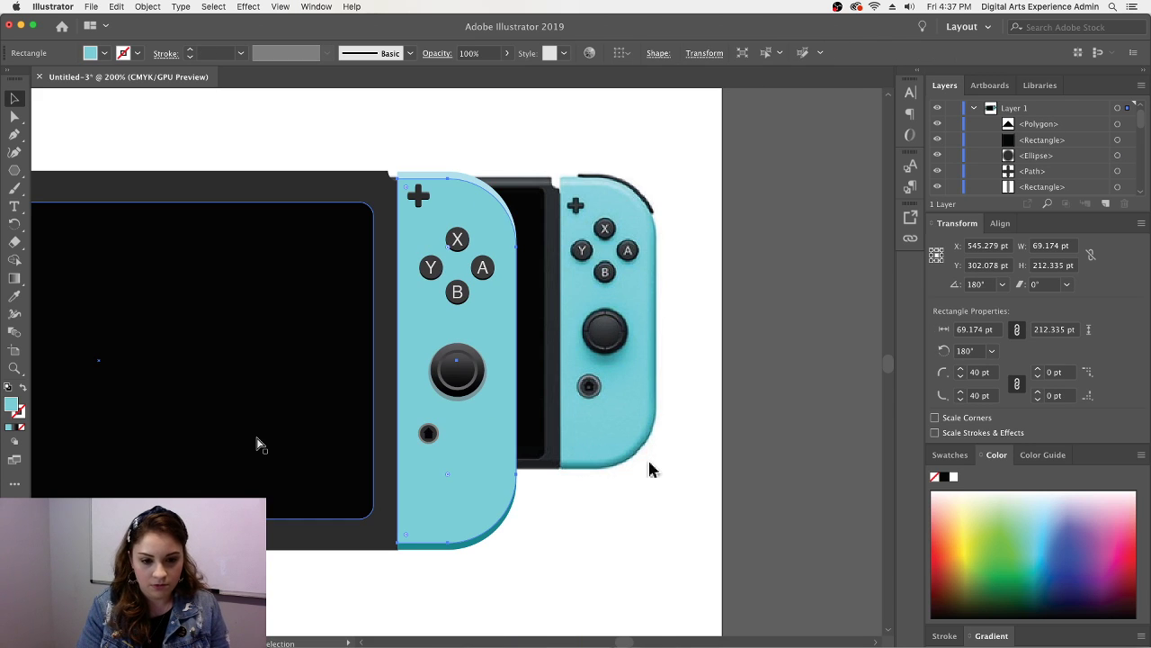
- Change the home button circle's fill to a slightly lighter dark grey
key(super+minus)
key(super+plus)
key(super+plus)
key(super+plus)
key(super+plus)
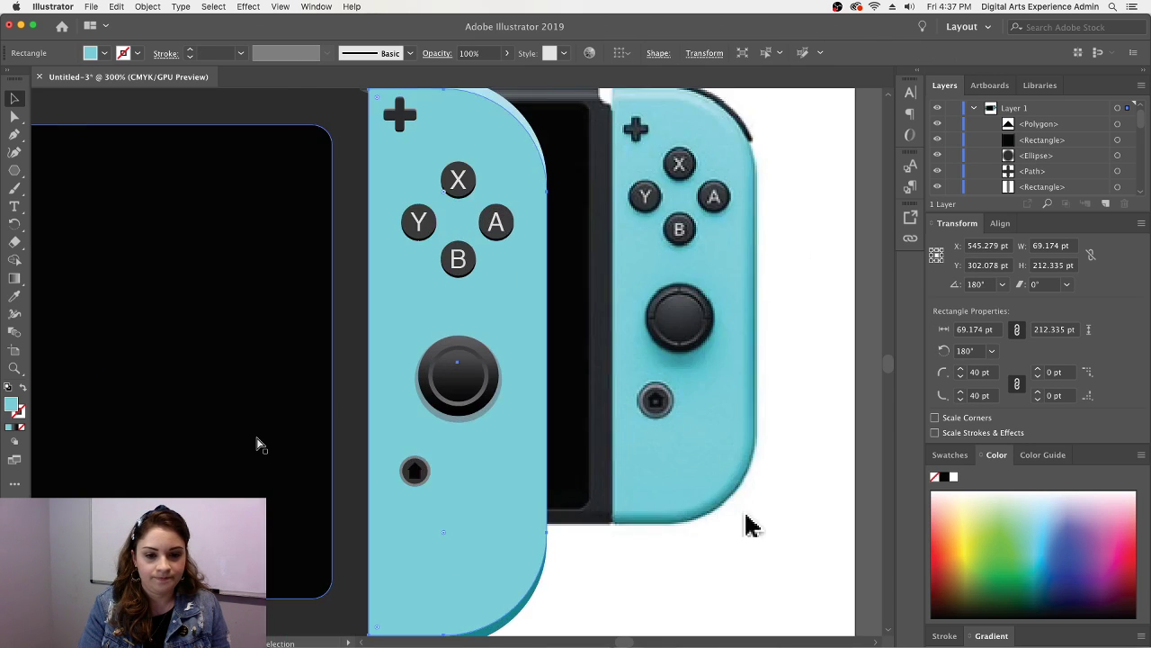
click(384, 565)
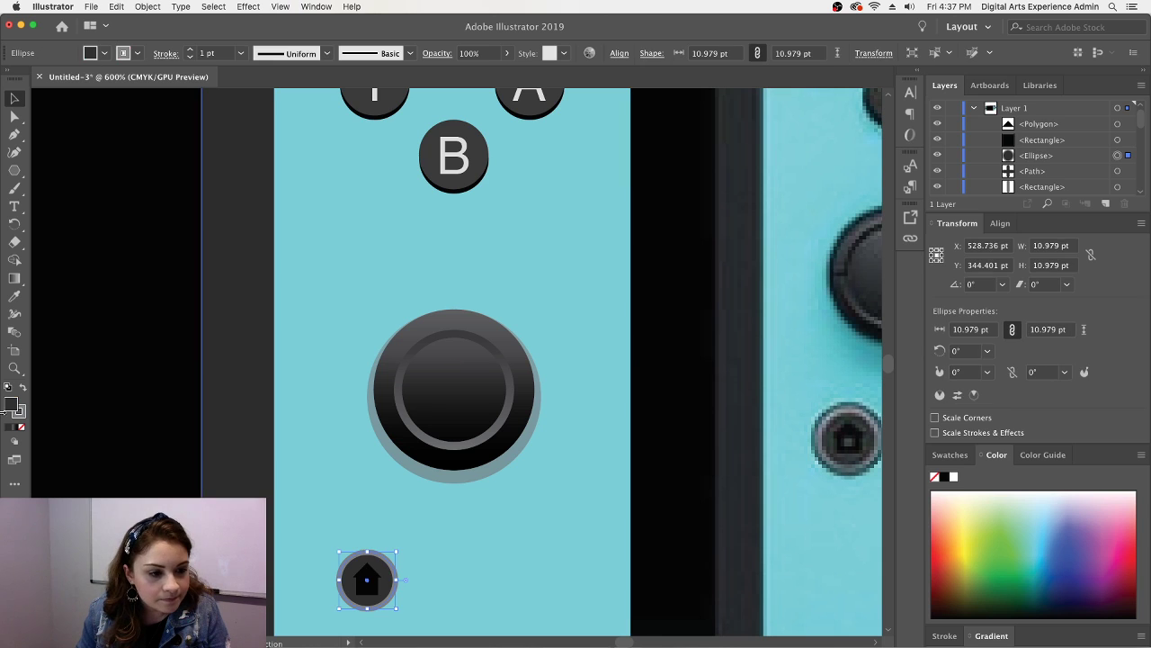
double_click(11, 406)
mouse_move(705, 316)
mouse_down()
mouse_move(694, 303)
mouse_move(702, 310)
mouse_up()
click(1059, 177)
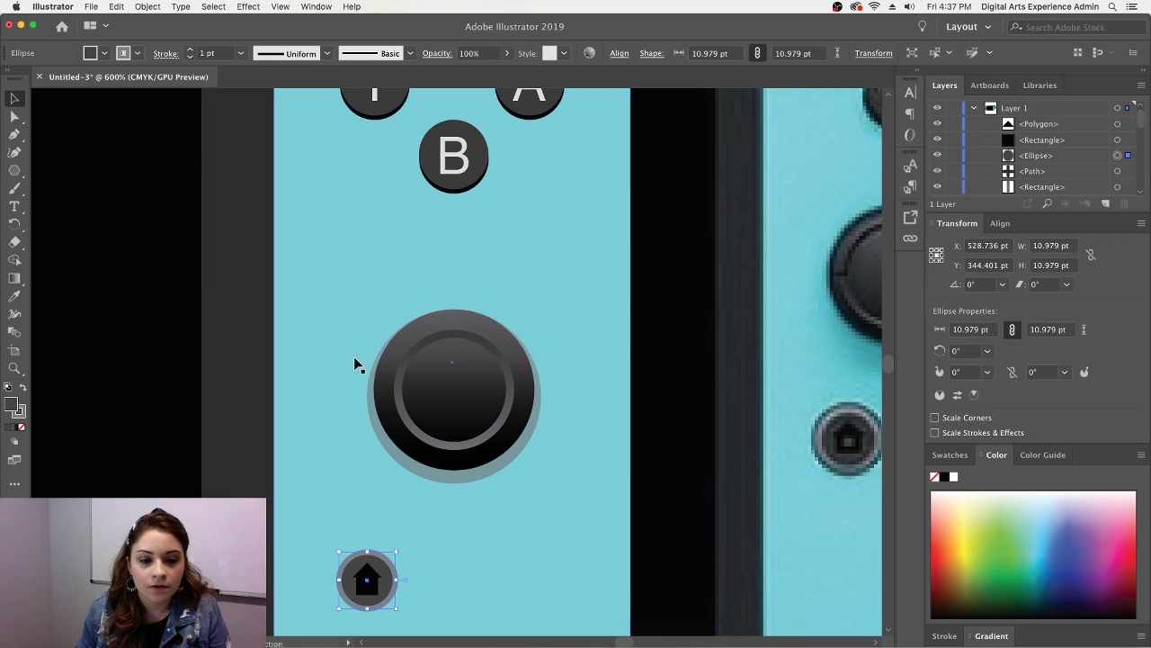
click(359, 363)
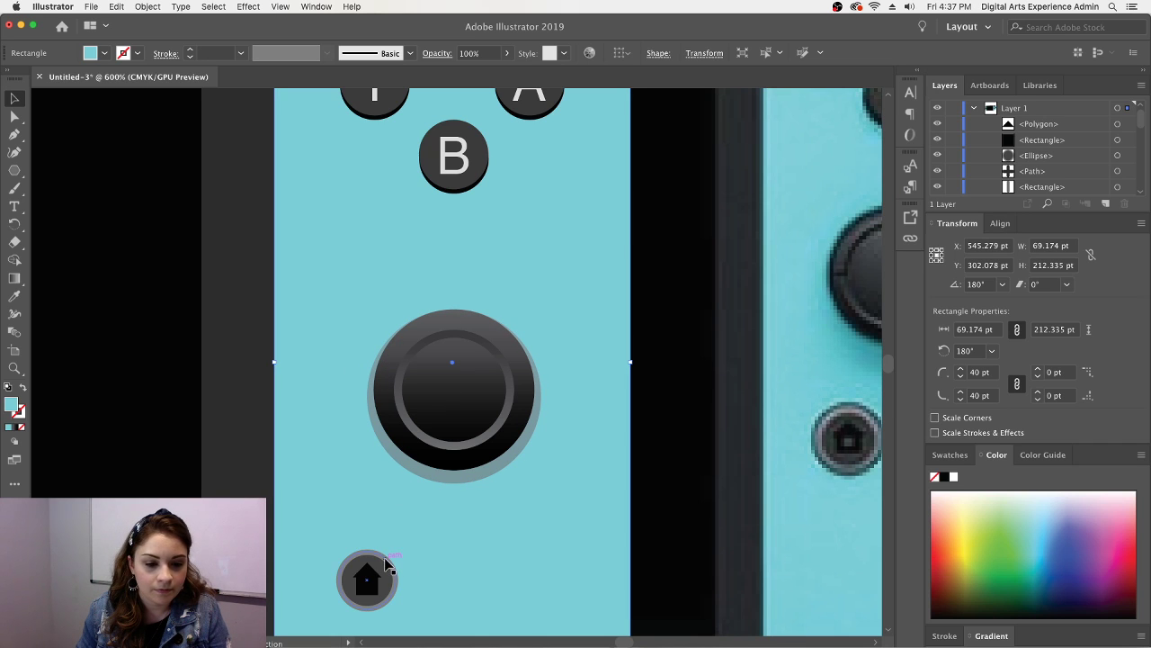
click(382, 562)
double_click(18, 411)
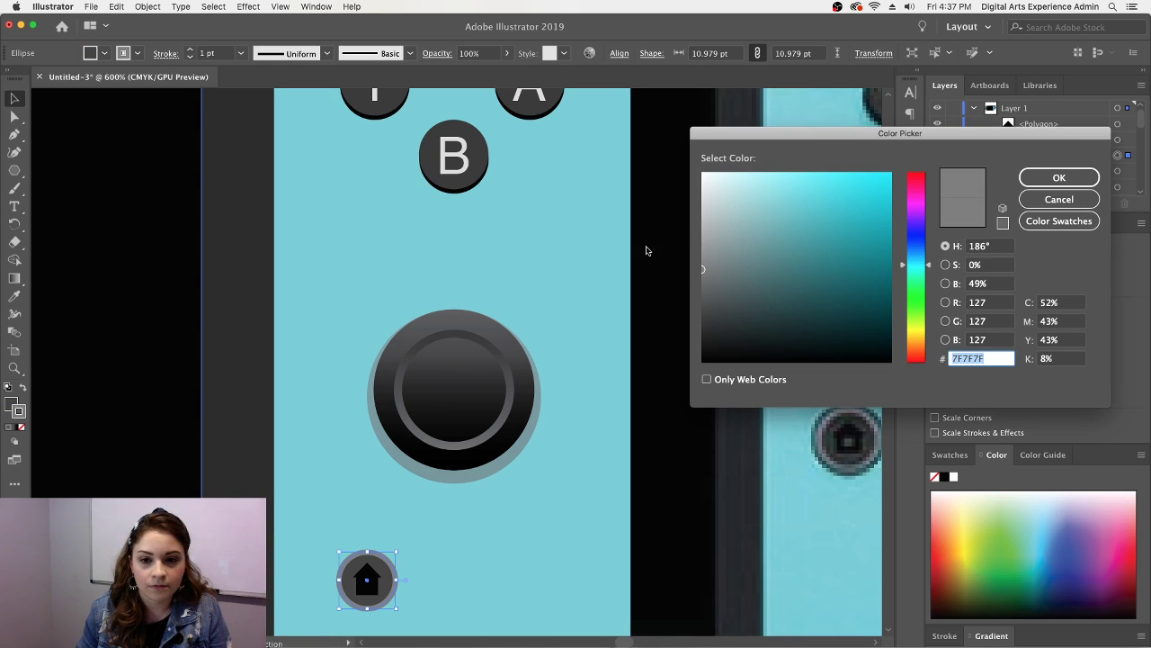
drag(703, 263, 690, 257)
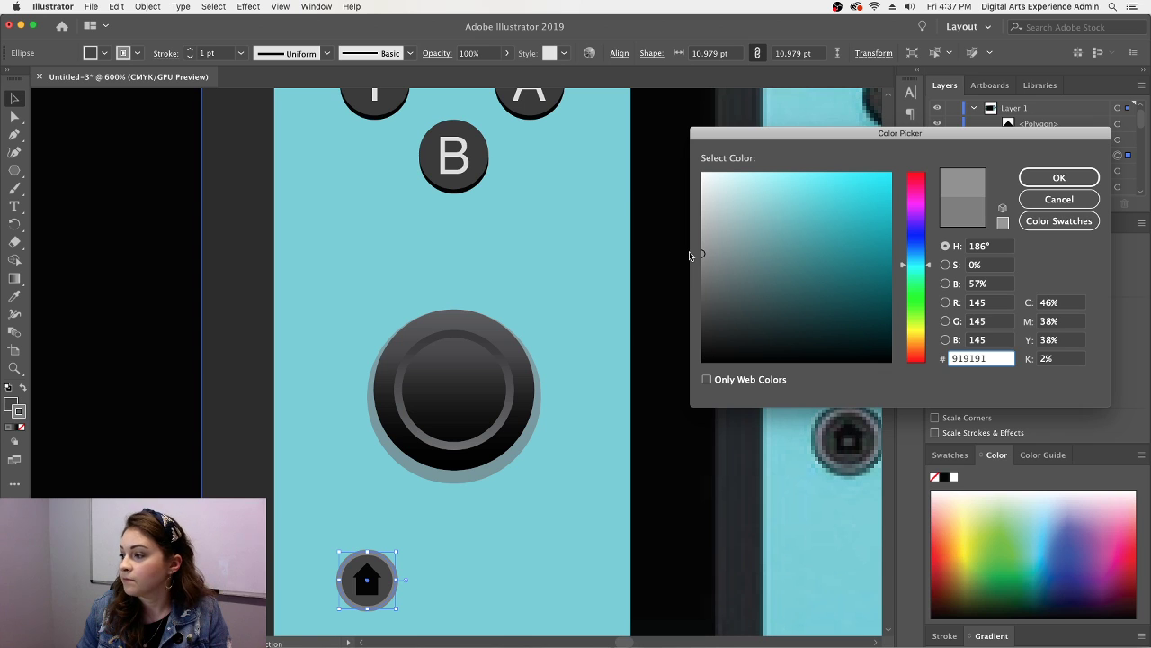
click(1060, 199)
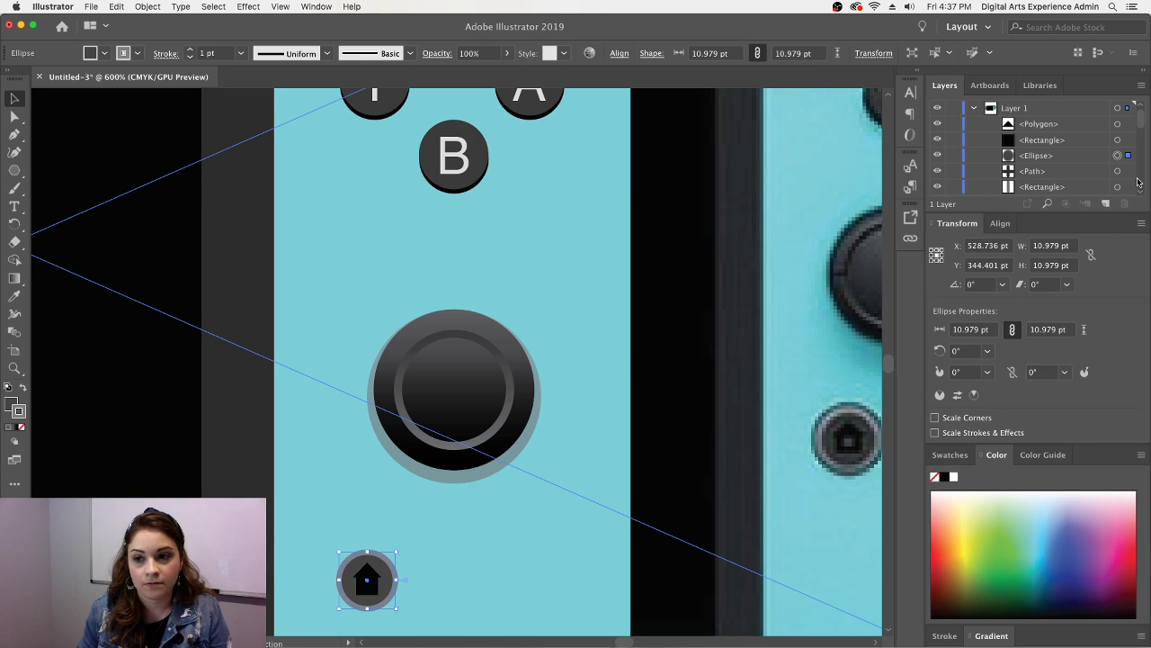
- Move the reference image clear of the blue controller, placing it directly above the drawn console
click(753, 340)
key(super+minus)
key(super+minus)
key(super+minus)
key(super+minus)
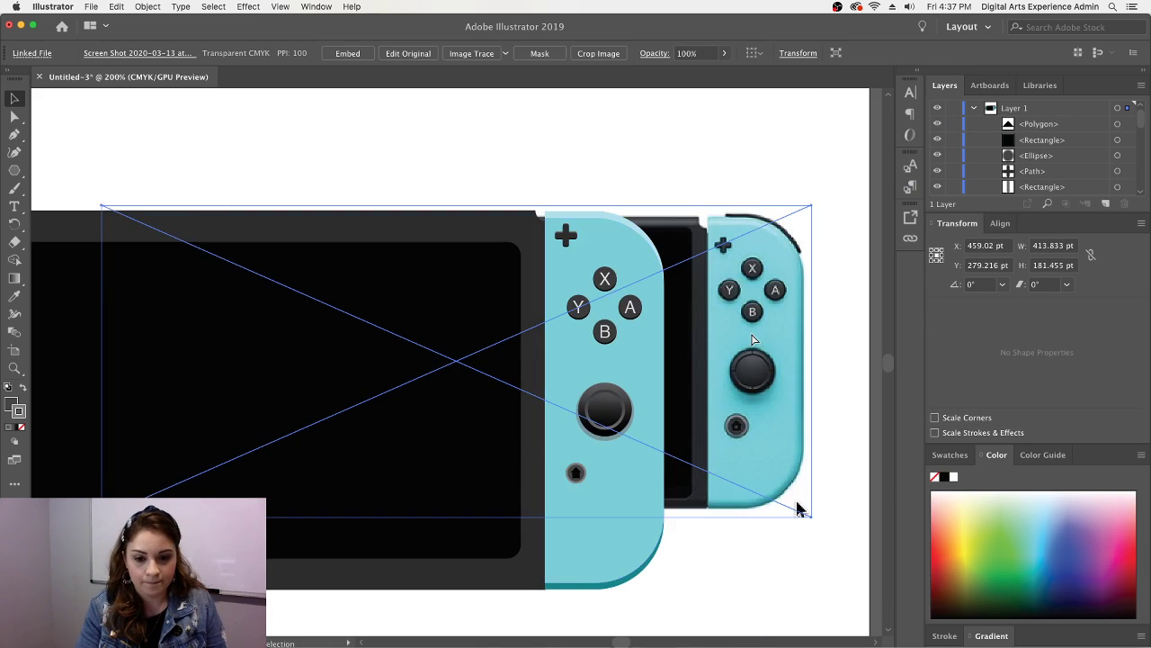
mouse_move(704, 415)
mouse_down()
mouse_move(570, 154)
mouse_move(554, 174)
mouse_up()
drag(642, 644, 620, 642)
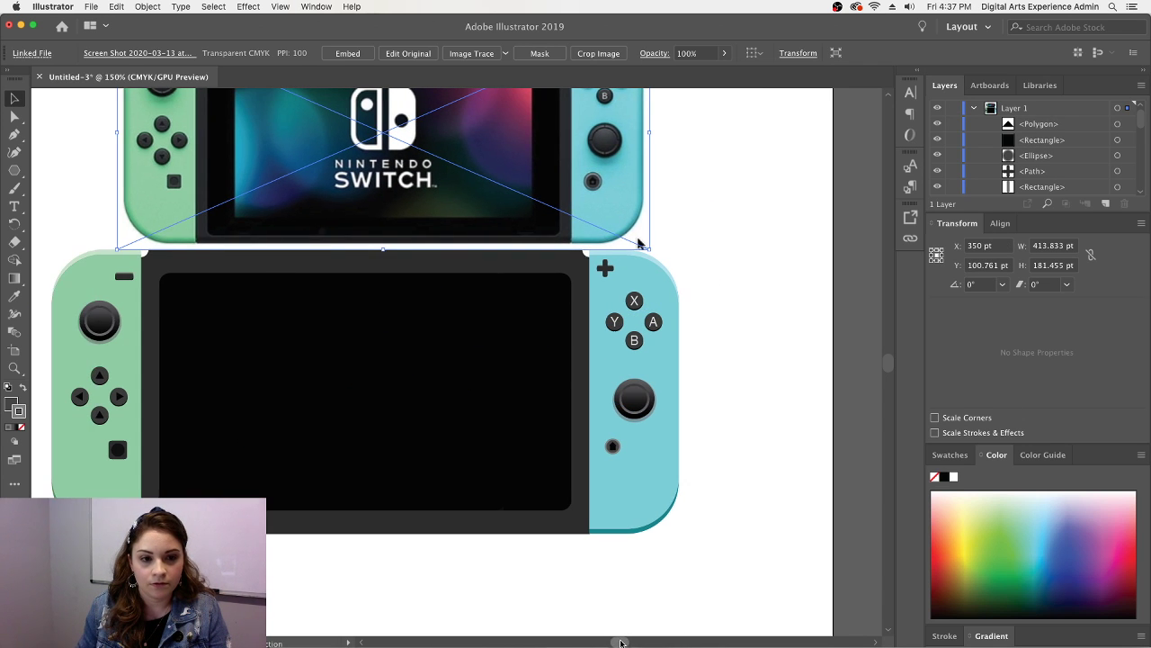
scroll(529, 509, up, 5)
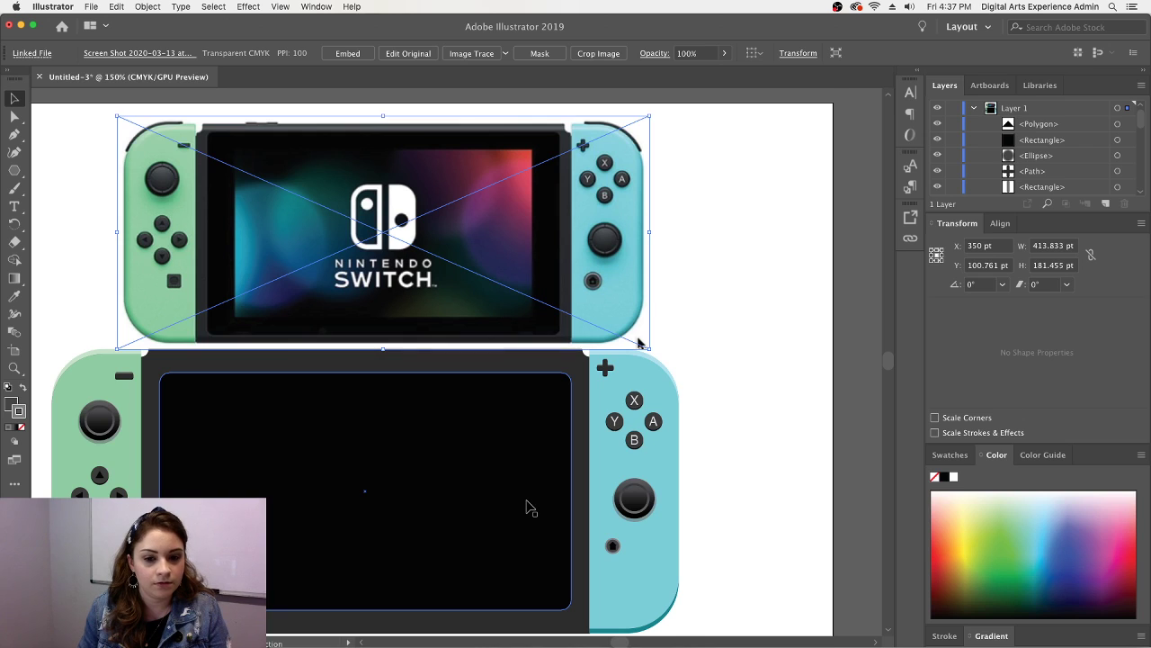
scroll(529, 509, down, 3)
scroll(529, 509, up, 4)
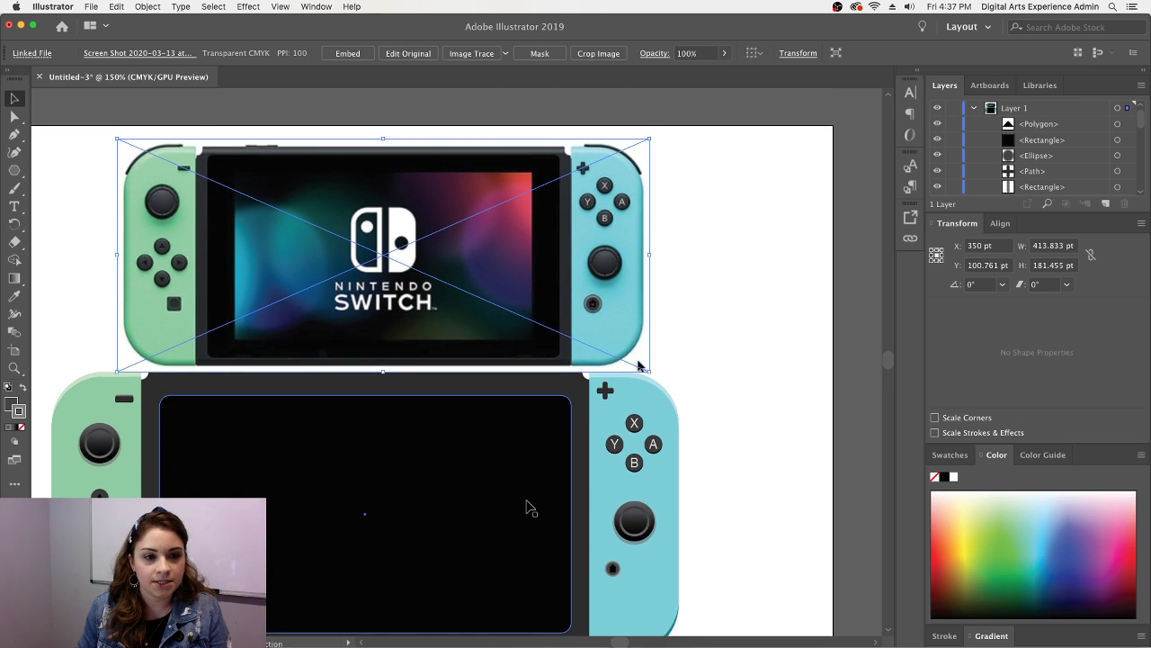
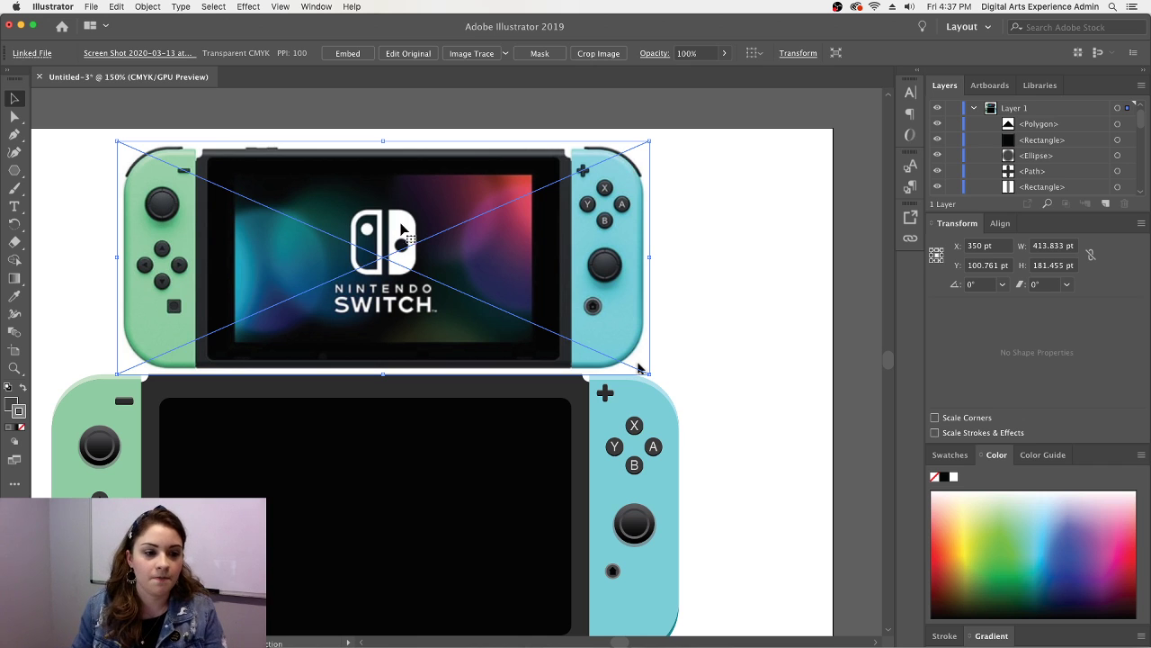
click(90, 274)
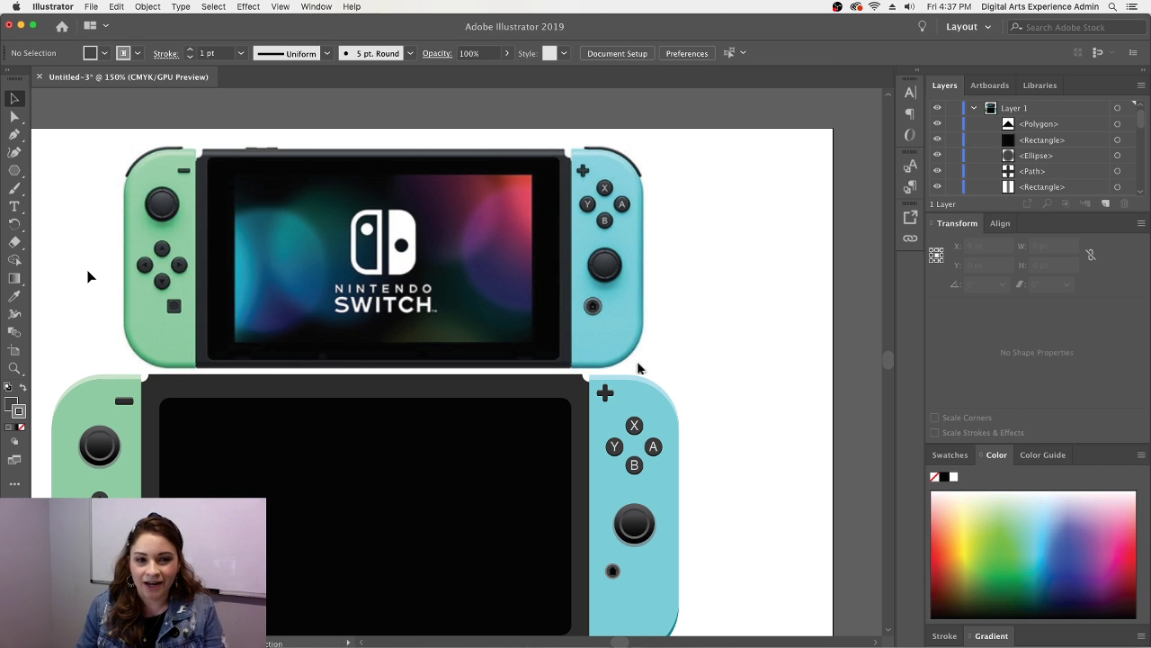
- Reposition the reference image so its green controller's upper corner sits just above and beside the drawn green controller
scroll(624, 630, left, 5)
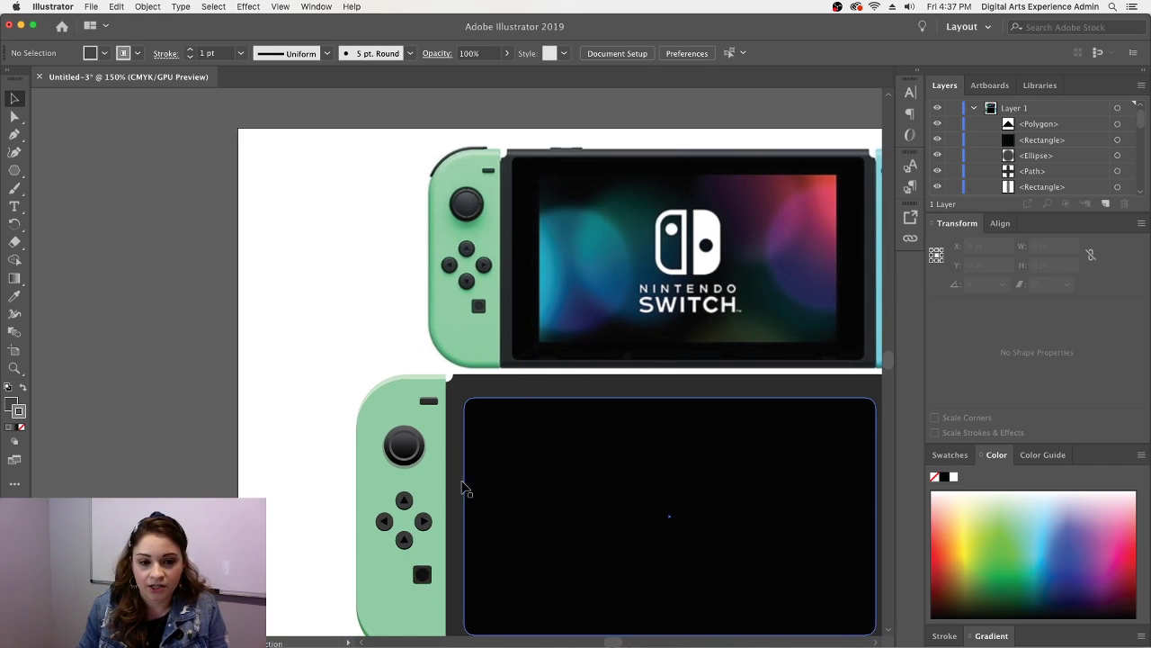
scroll(499, 529, down, 5)
scroll(304, 406, up, 2)
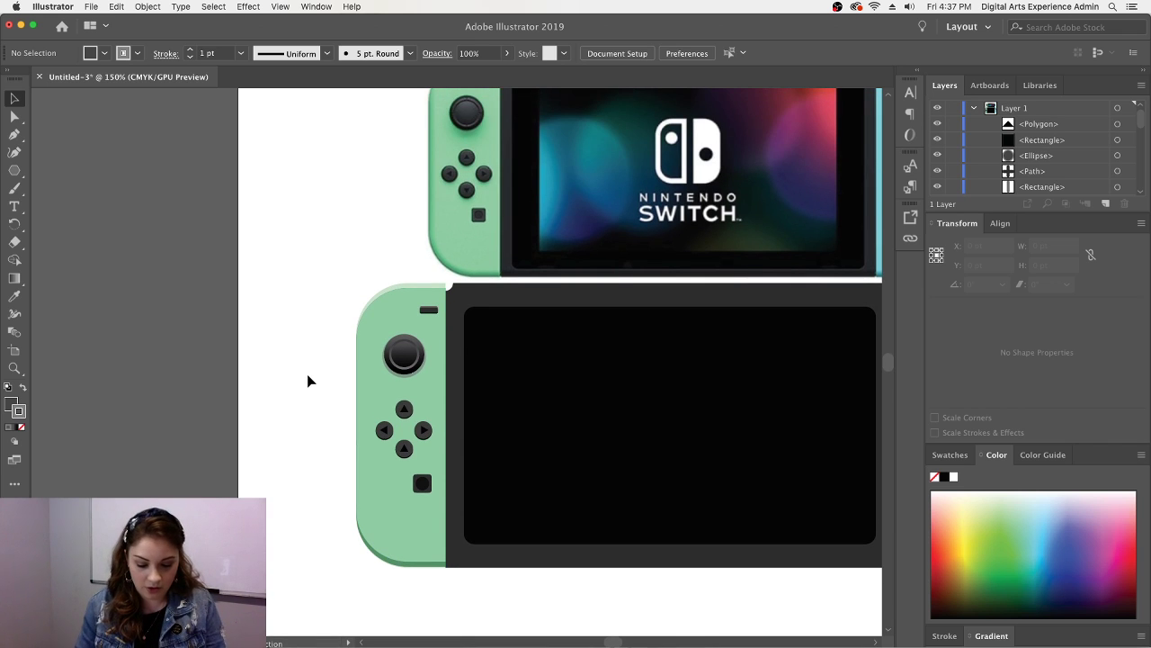
key(super+equal)
key(super+equal)
key(super+equal)
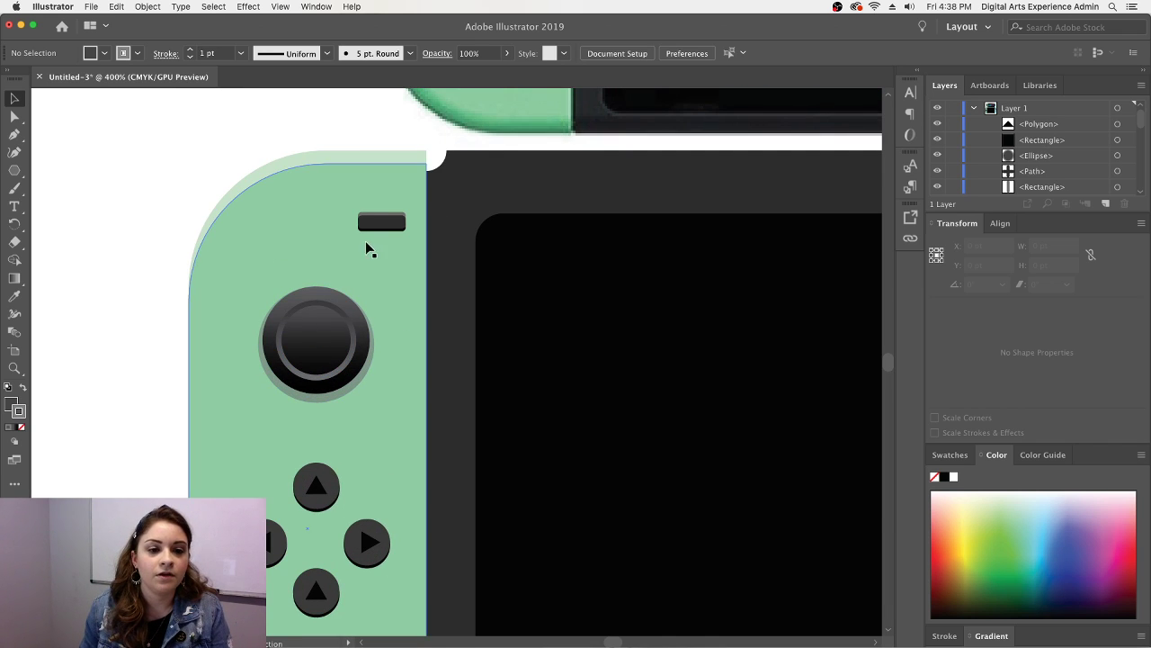
scroll(380, 275, up, 5)
drag(447, 259, 465, 198)
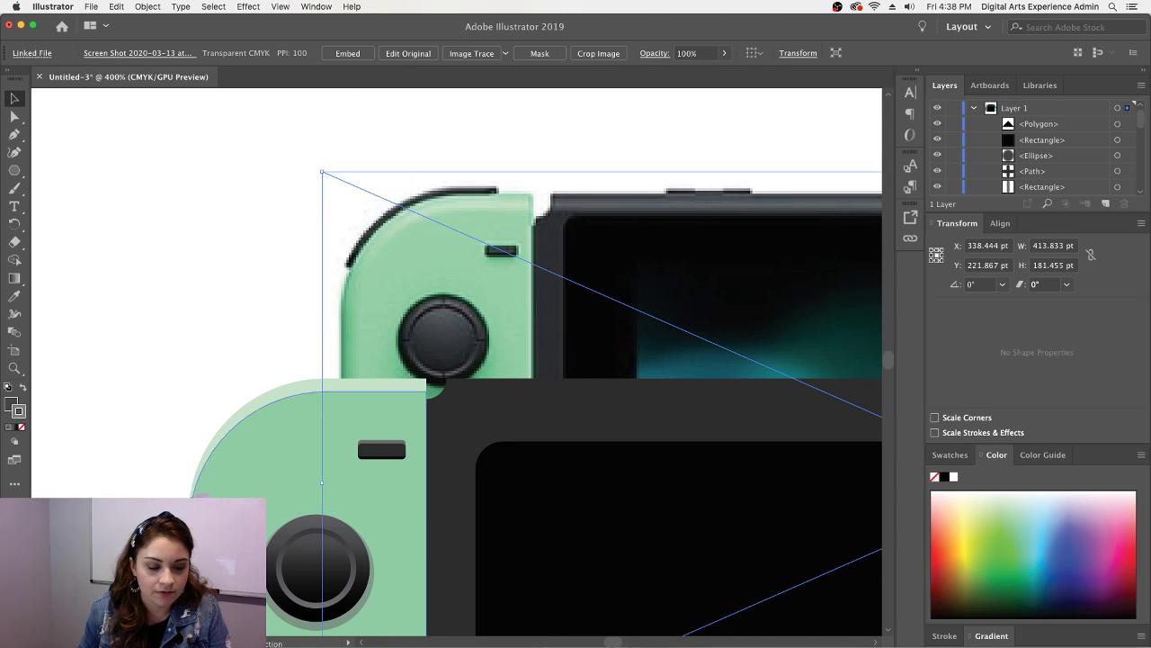
drag(490, 247, 546, 240)
click(304, 246)
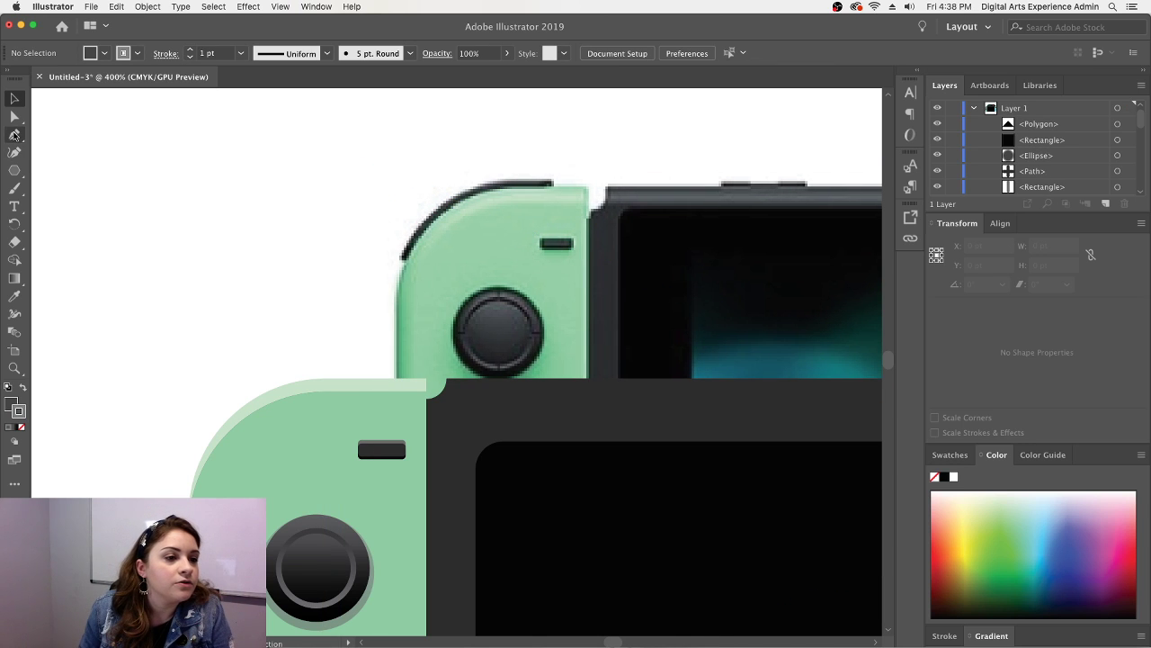
click(15, 134)
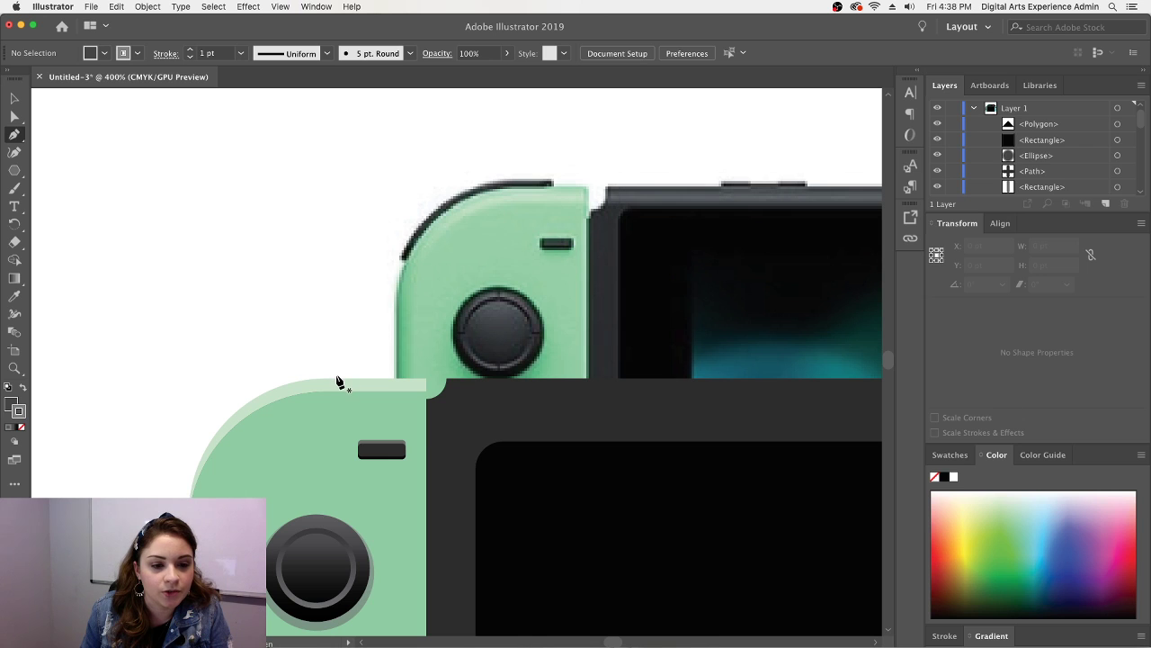
drag(337, 374, 248, 368)
key(super+z)
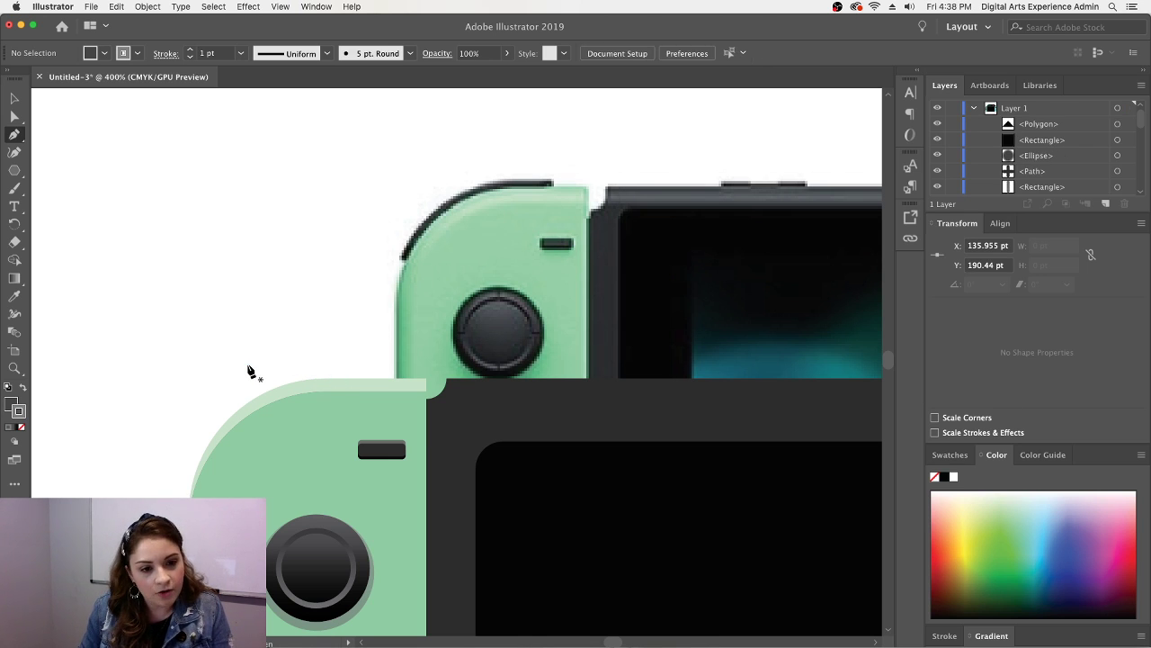
- Draw a rectangle about 97.5 by 82.8 pt over the green controller's upper corner and remove its fill
click(15, 173)
drag(13, 180, 63, 165)
drag(149, 222, 484, 506)
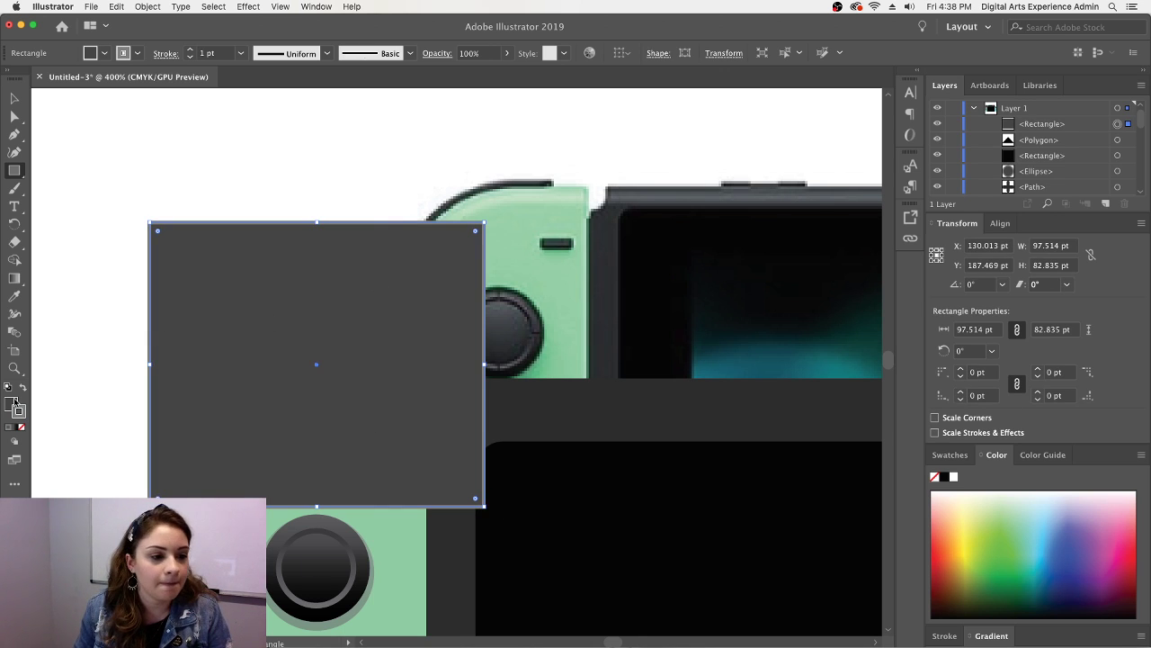
click(20, 430)
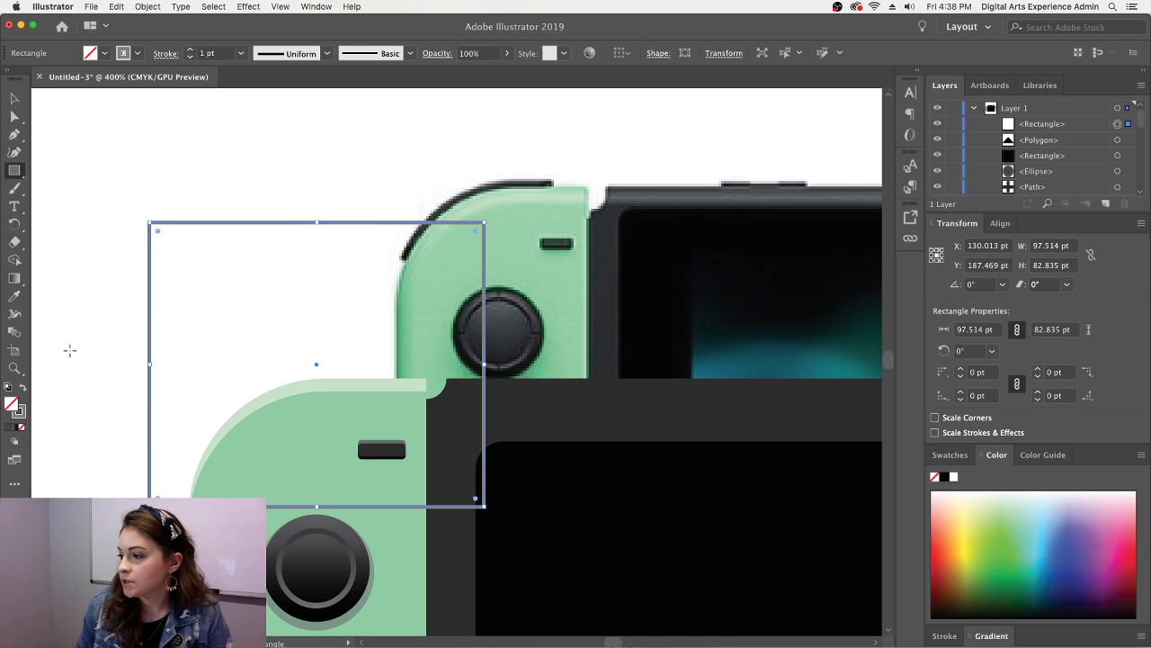
- Round all four corners of the unfilled rectangle to 33 pt
click(965, 374)
text(40)
key(Return)
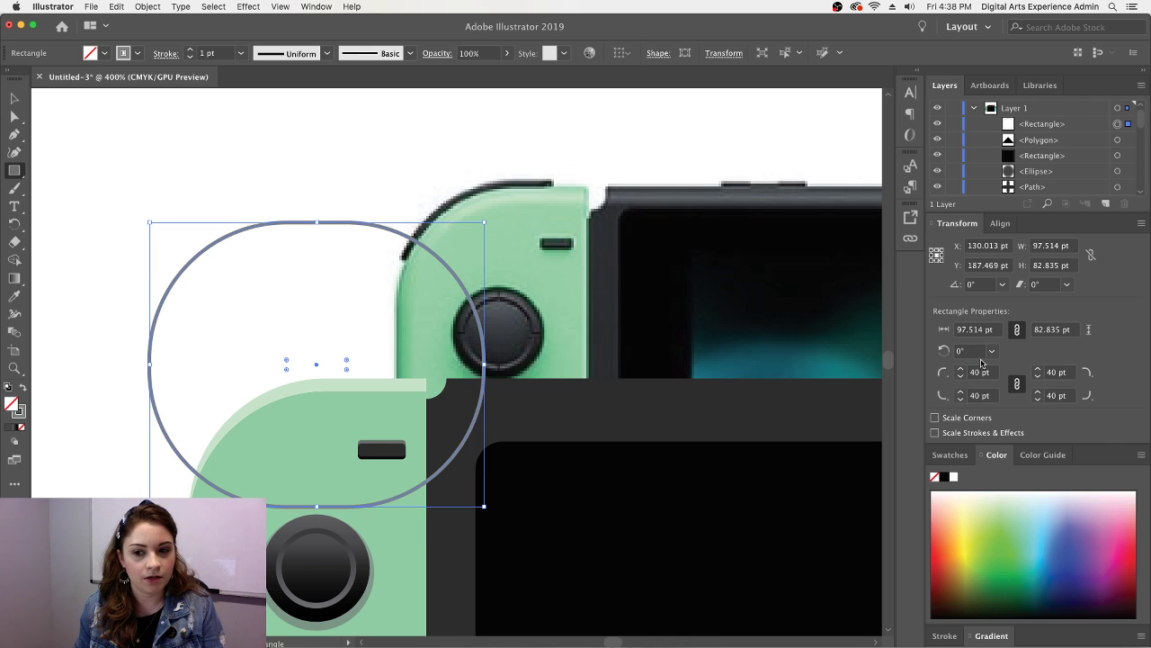
key(Down)
key(Down)
key(Down)
key(Down)
key(Down)
key(Down)
key(Down)
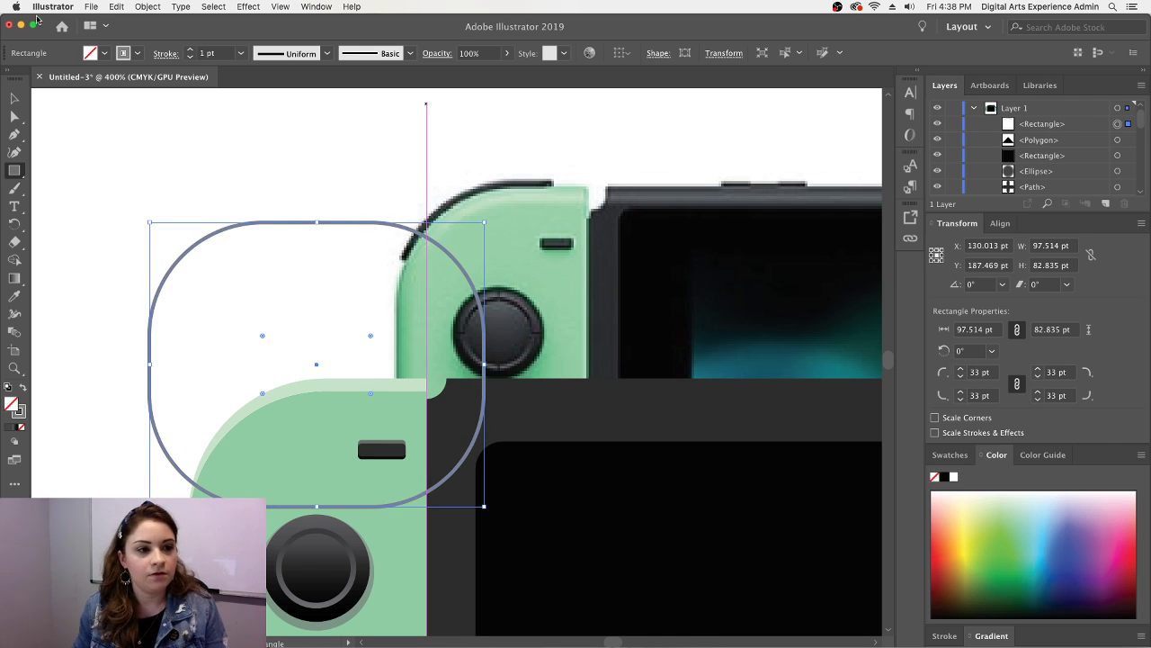
- Enlarge the rounded rectangle to about 148.7 by 107.1 pt, set its outline to 3 pt, and place it over the green controller's top edge
click(15, 99)
drag(484, 506, 659, 589)
click(189, 50)
click(188, 49)
drag(282, 236, 290, 246)
drag(311, 375, 329, 380)
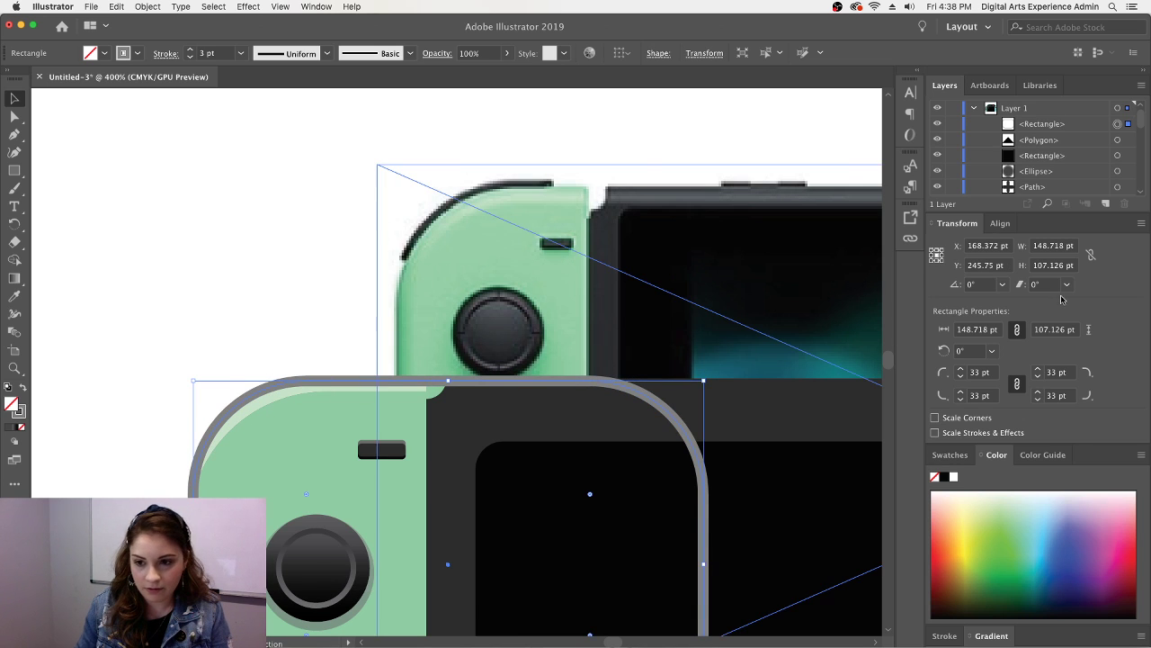
- Increase the rectangle's corner radii to 39 pt and shift it to follow the green controller's outer curve
click(960, 368)
click(959, 368)
click(960, 368)
click(960, 368)
click(960, 368)
click(959, 368)
mouse_move(535, 382)
mouse_down()
mouse_move(517, 382)
mouse_move(527, 386)
mouse_up()
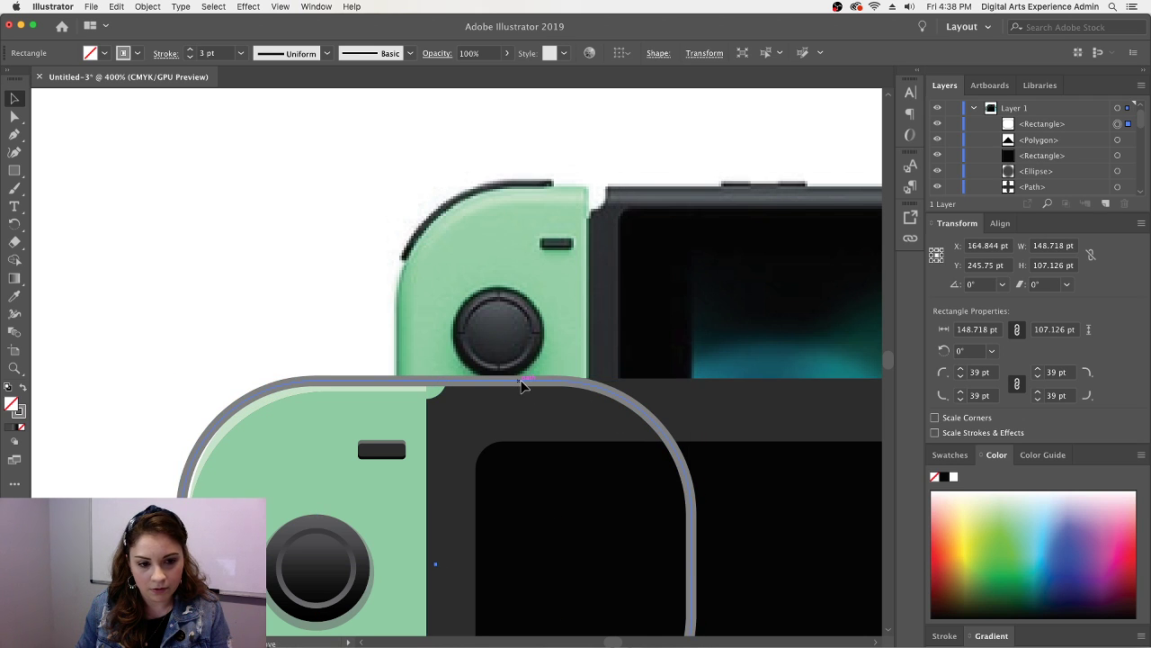
- Recolour the rounded rectangle's outline to near-black #050505 and deselect it
scroll(463, 379, up, 1)
scroll(463, 379, down, 6)
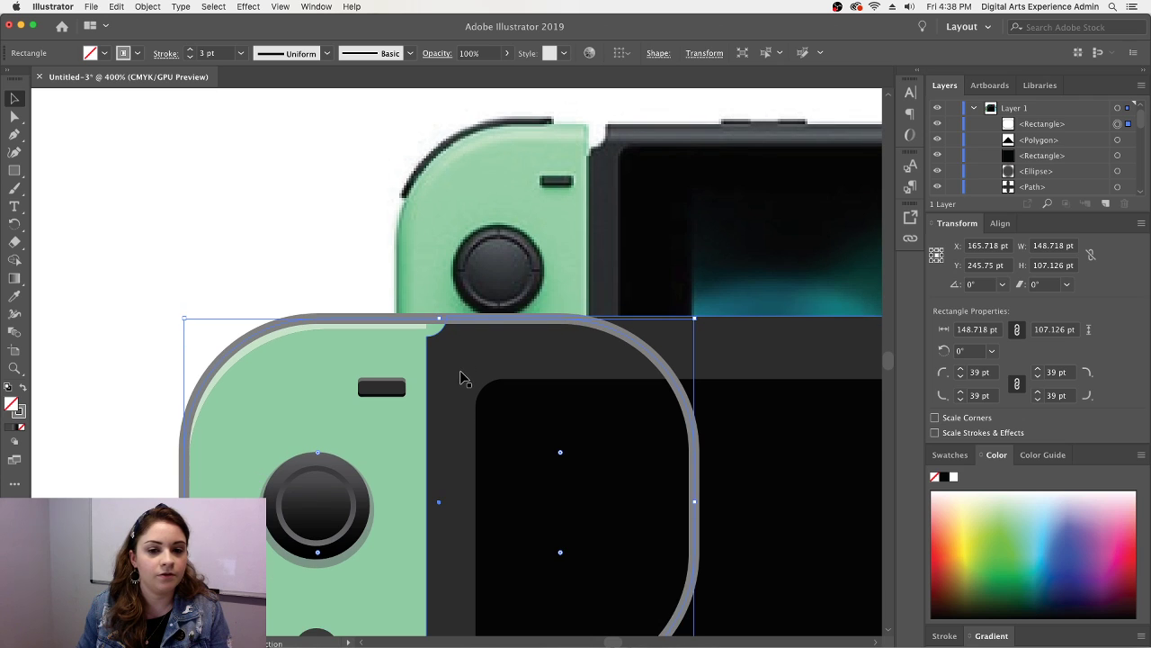
double_click(22, 410)
text(191919)
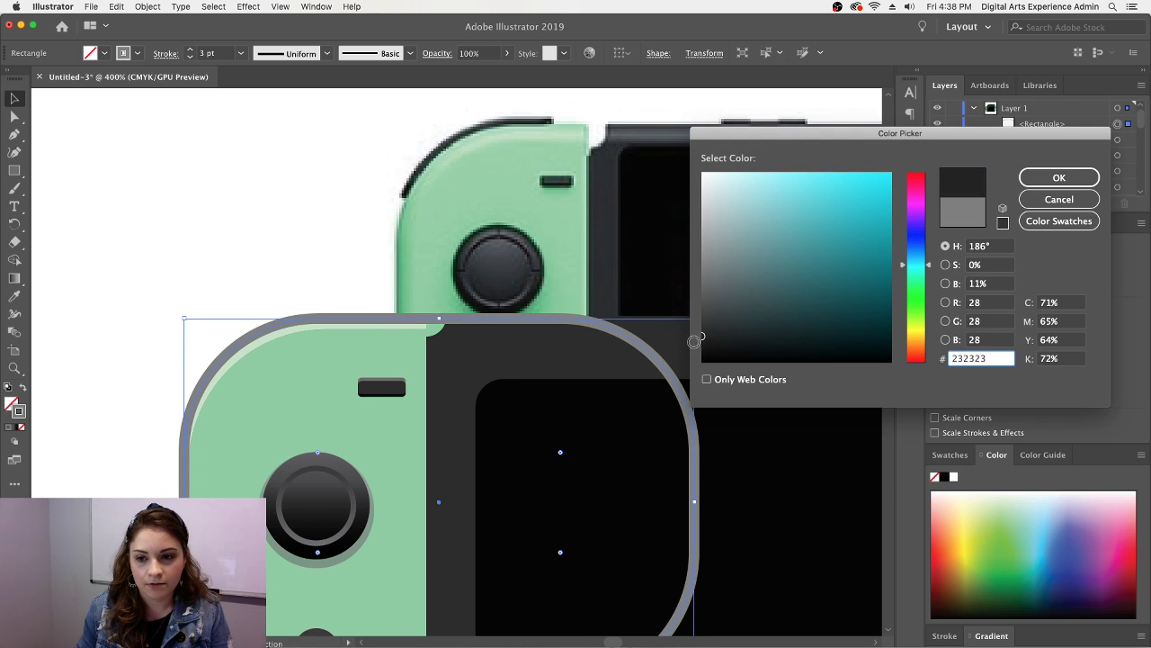
drag(731, 346, 703, 358)
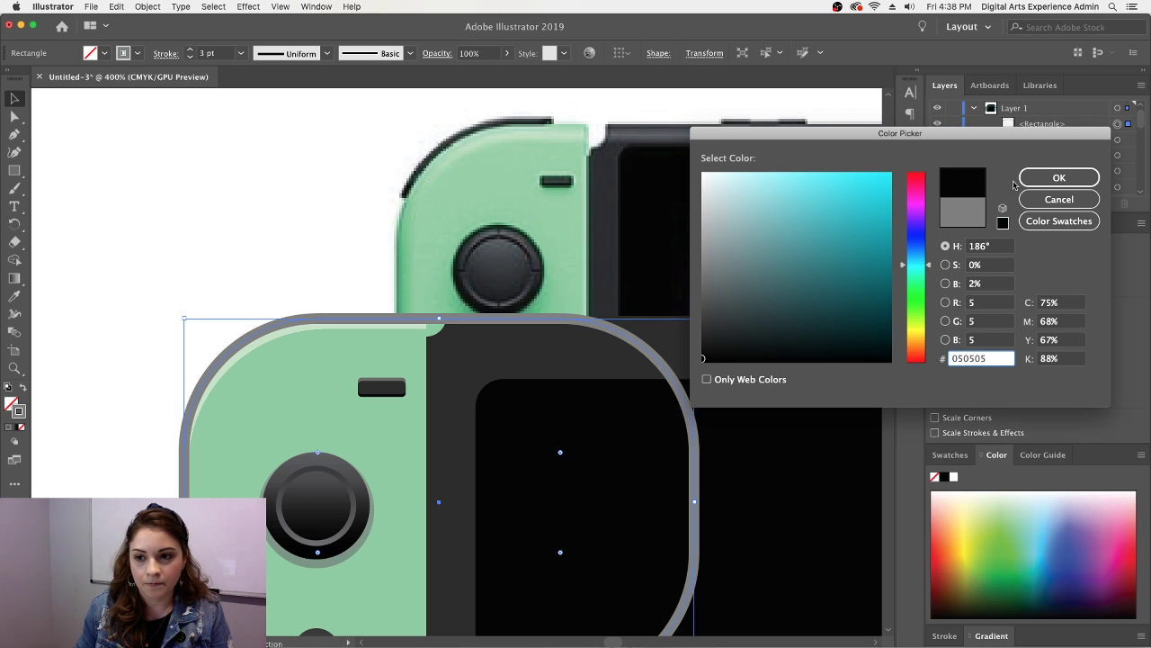
click(1070, 177)
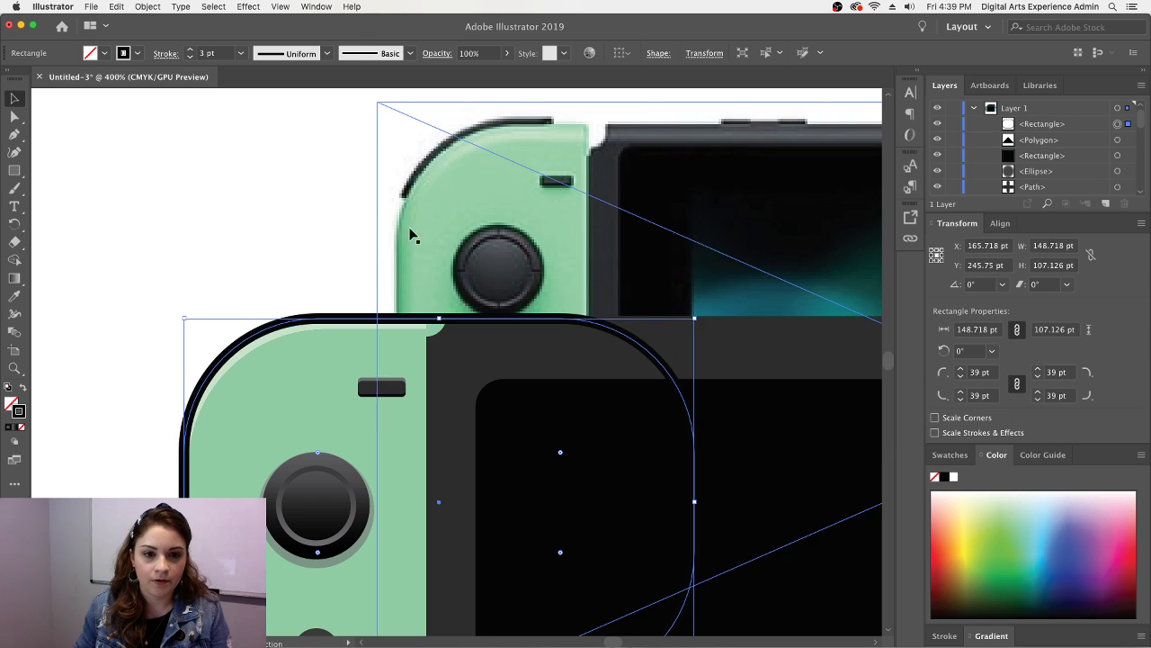
click(340, 231)
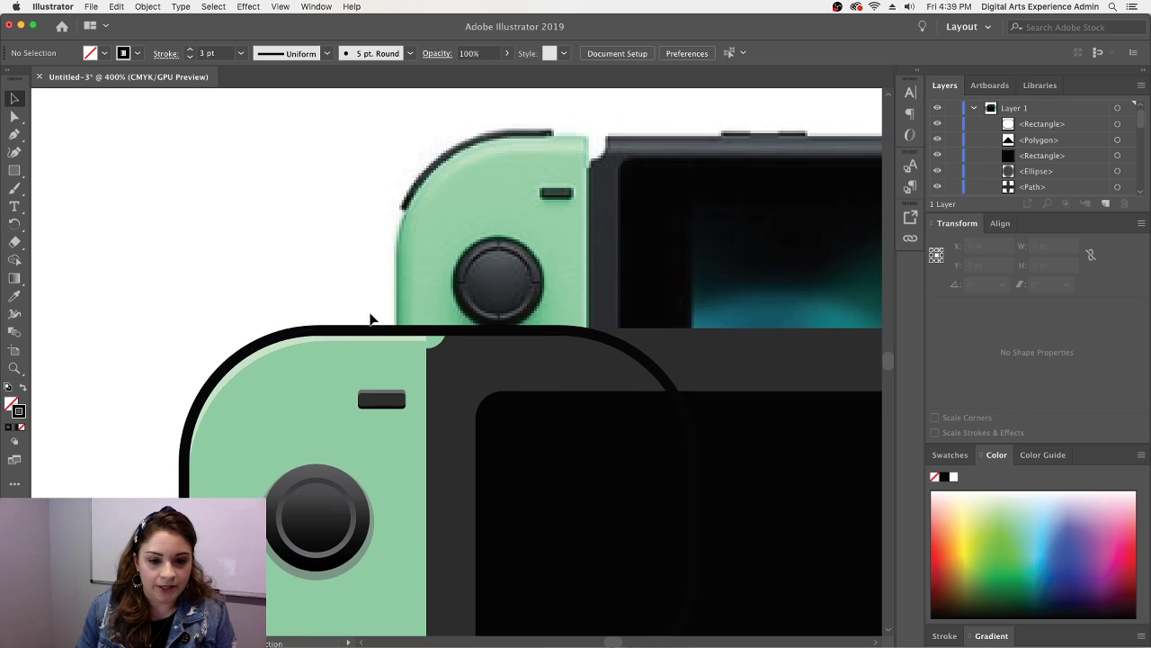
- Cut the rounded black outline with the Scissors tool above the minus button and on its left side below the corner curve
scroll(373, 321, down, 3)
click(15, 205)
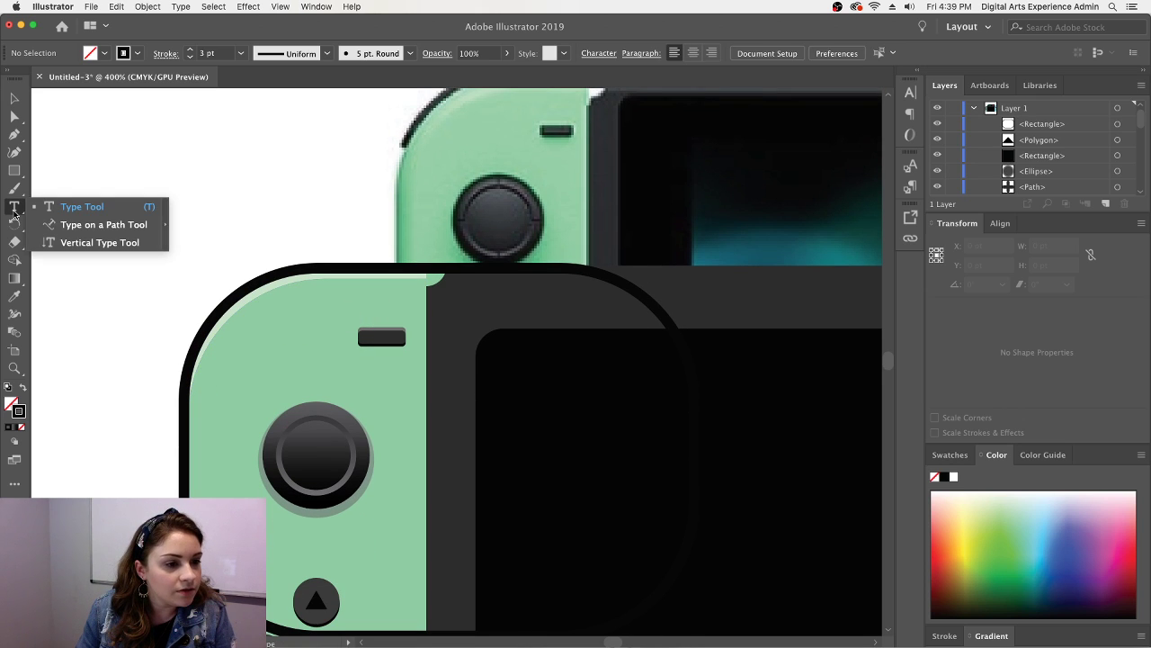
click(15, 260)
click(17, 245)
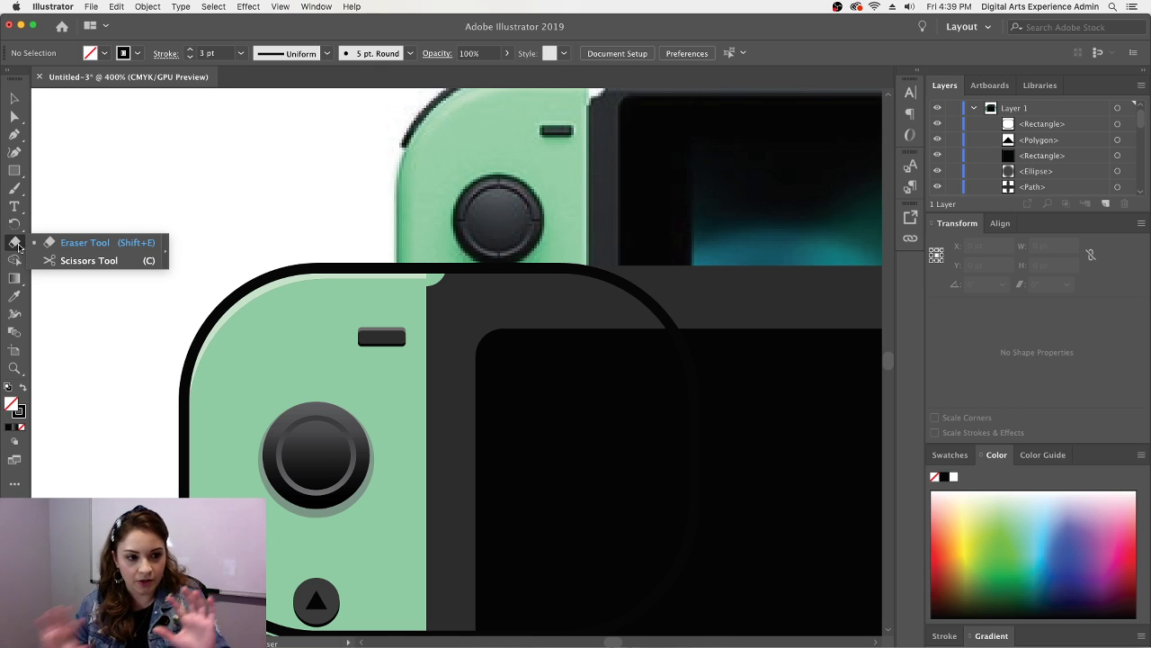
click(72, 261)
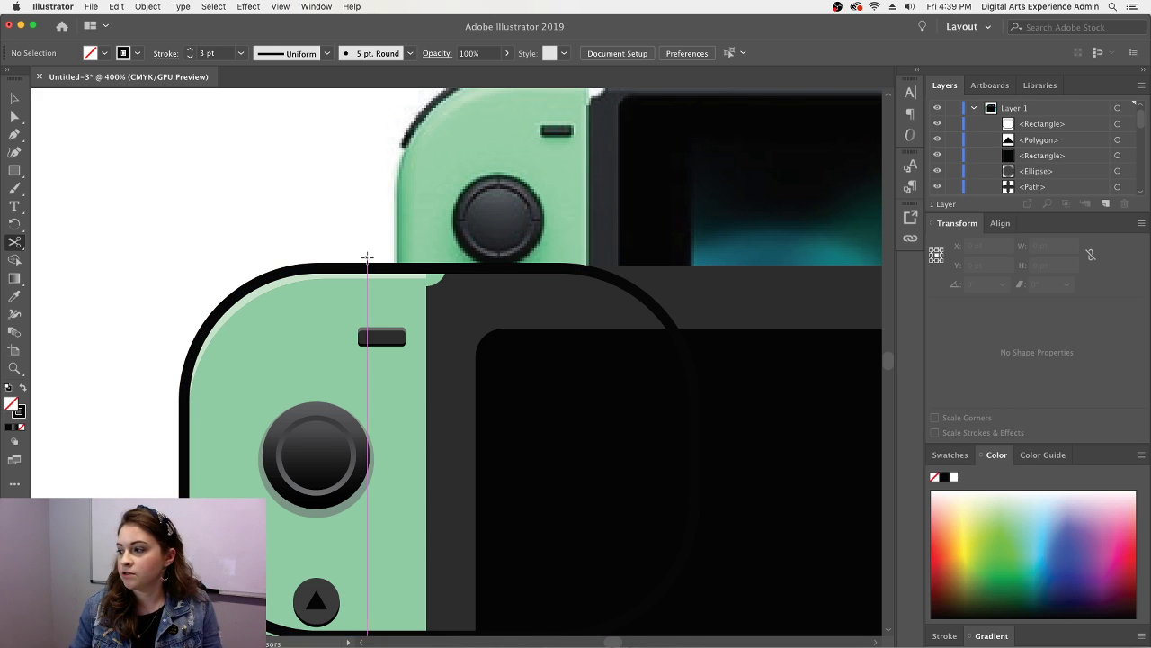
scroll(367, 263, up, 2)
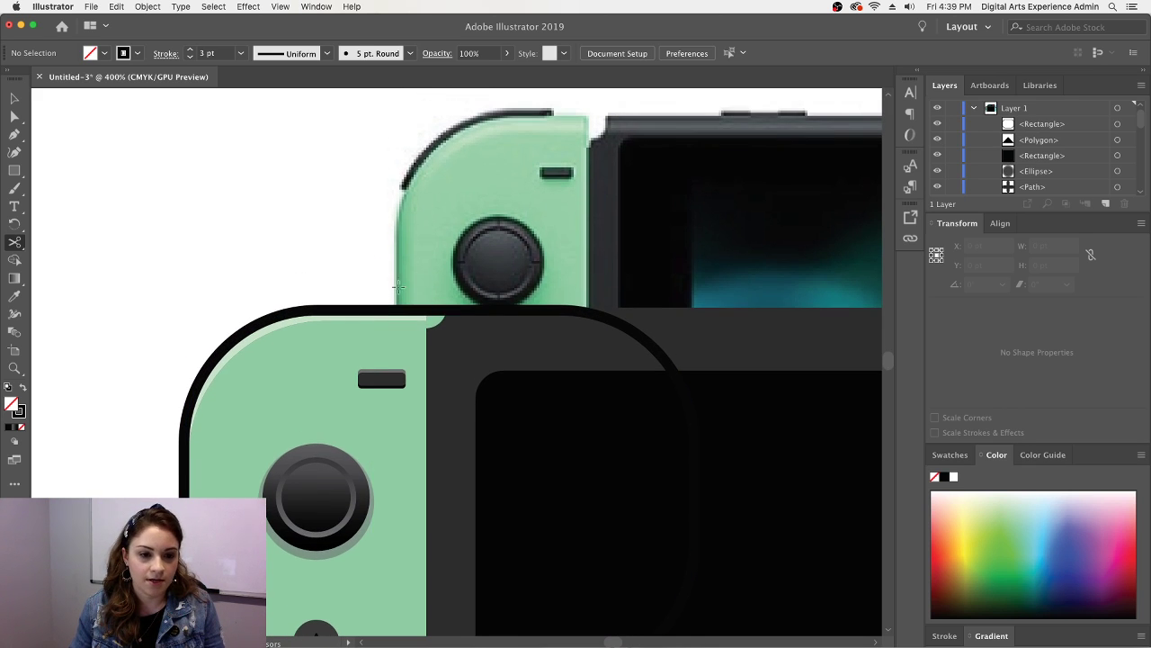
click(384, 308)
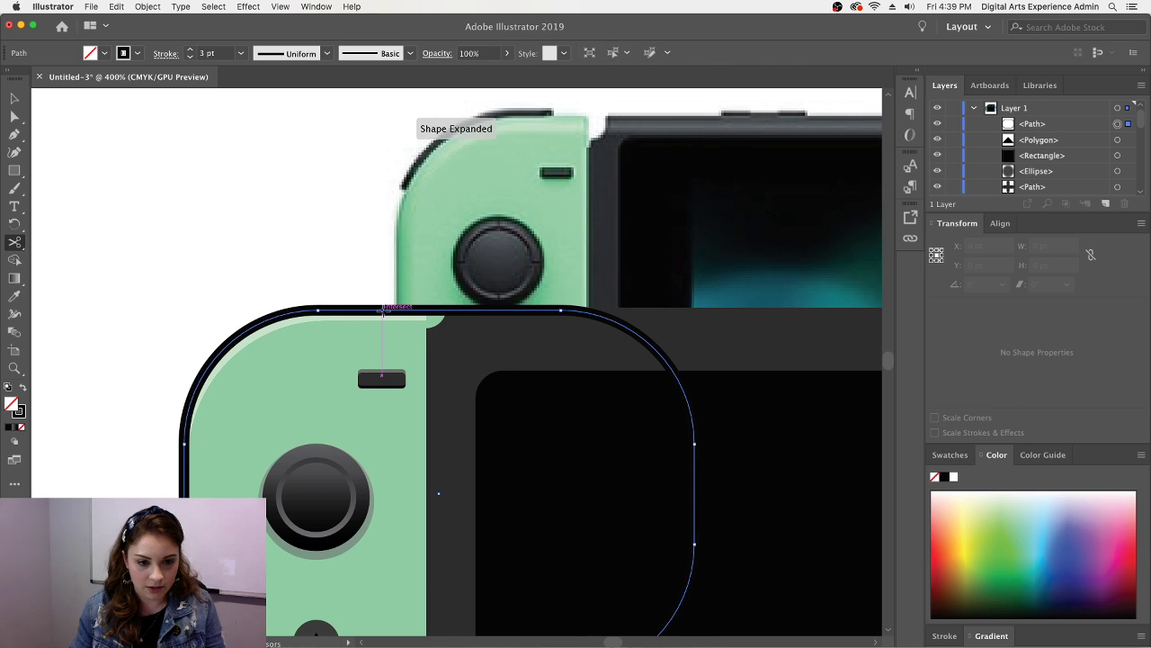
click(185, 463)
- Delete the leftover part of the cut outline, keeping only the arc around the green controller's upper outer corner
key(super+shift+a)
key(a)
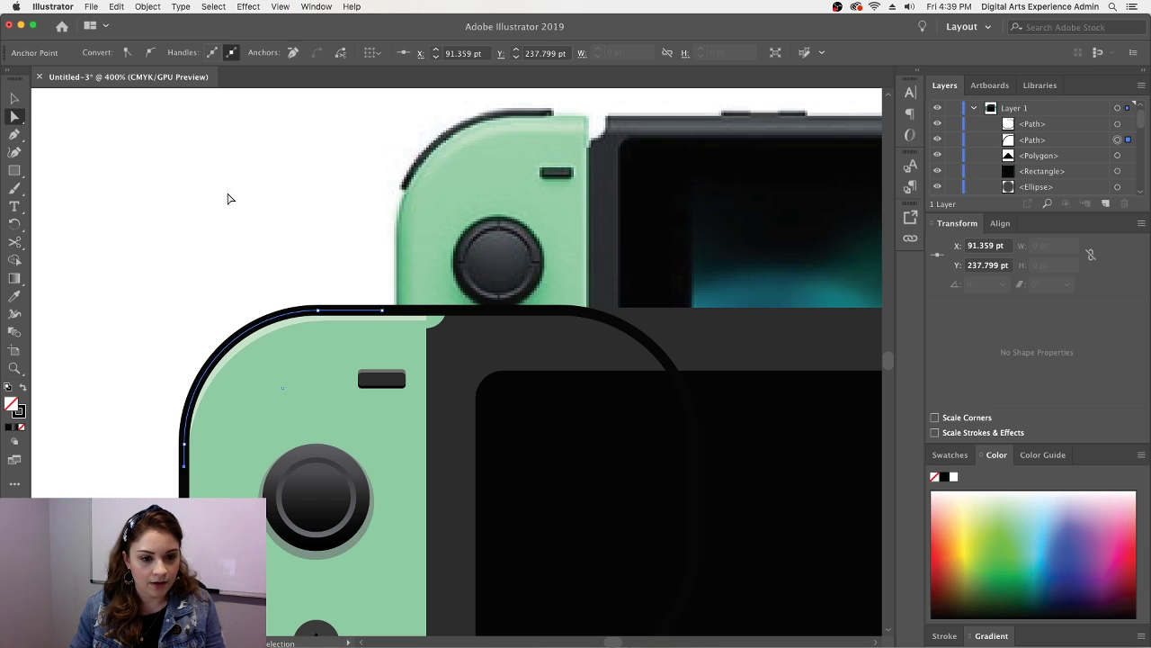
click(335, 310)
drag(435, 311, 491, 196)
key(super+z)
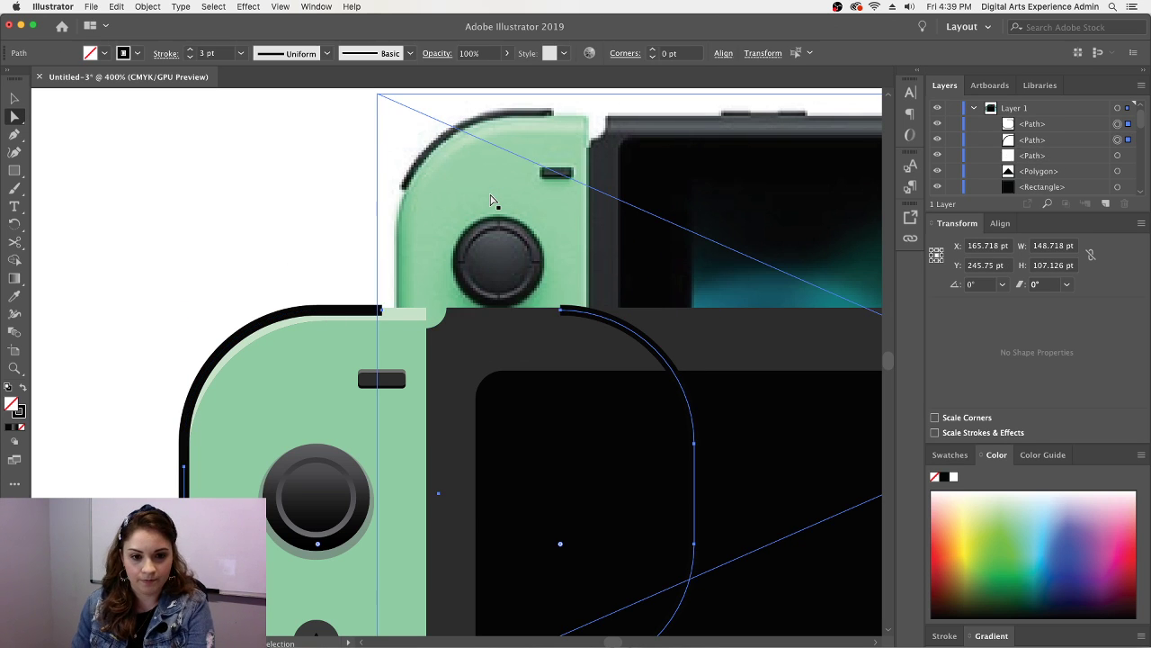
click(15, 99)
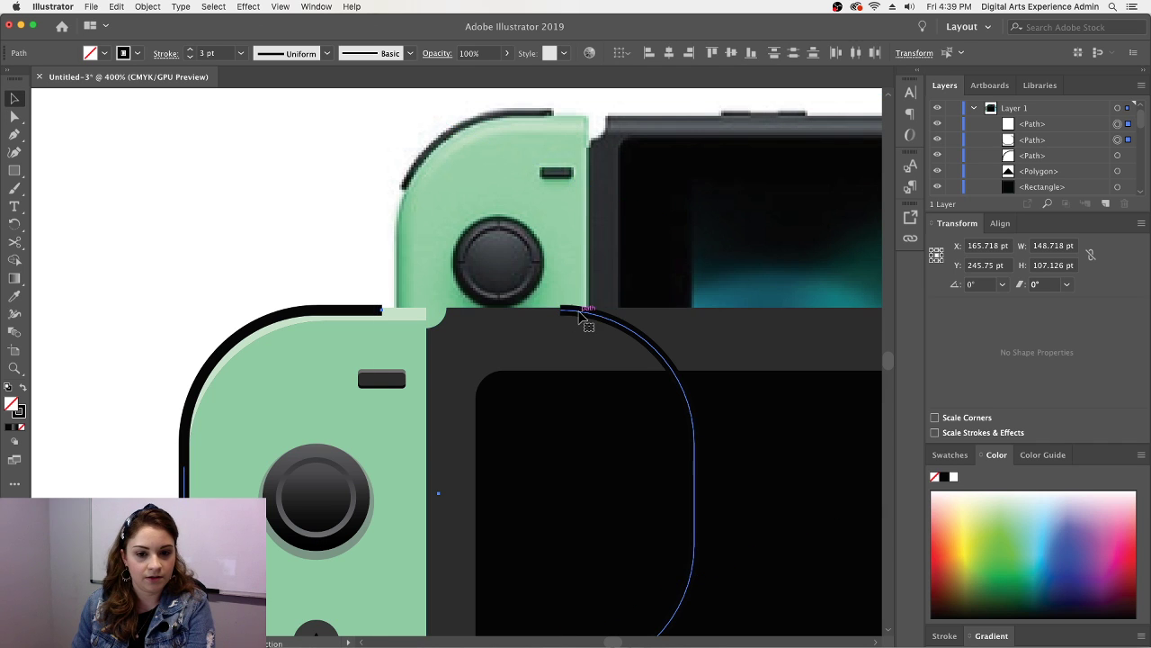
key(Delete)
- Send the black corner arc backward several levels in the stacking order
click(317, 311)
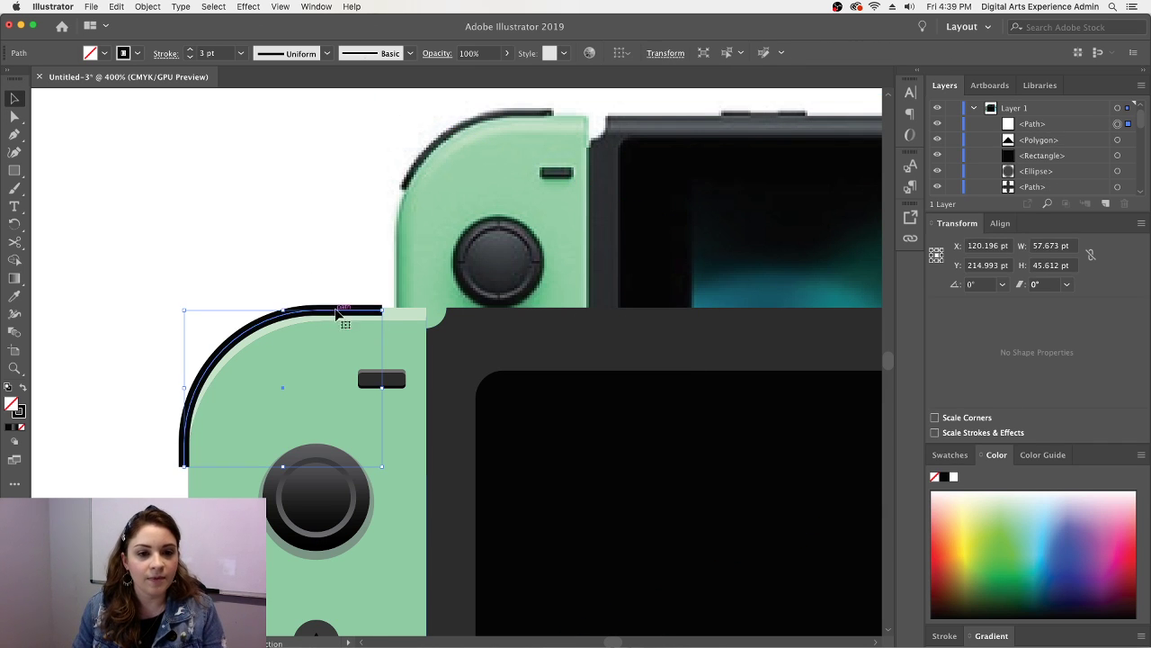
key(ctrl+[)
key(ctrl+[)
key(ctrl+[)
key(ctrl+[)
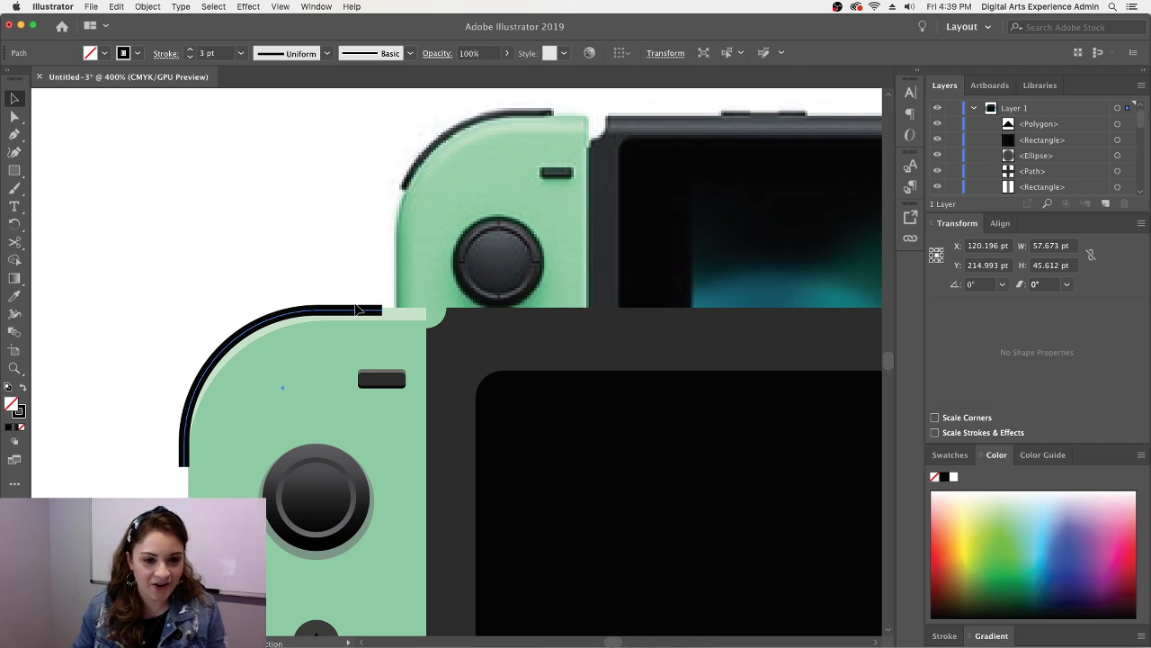
right_click(356, 309)
mouse_move(396, 492)
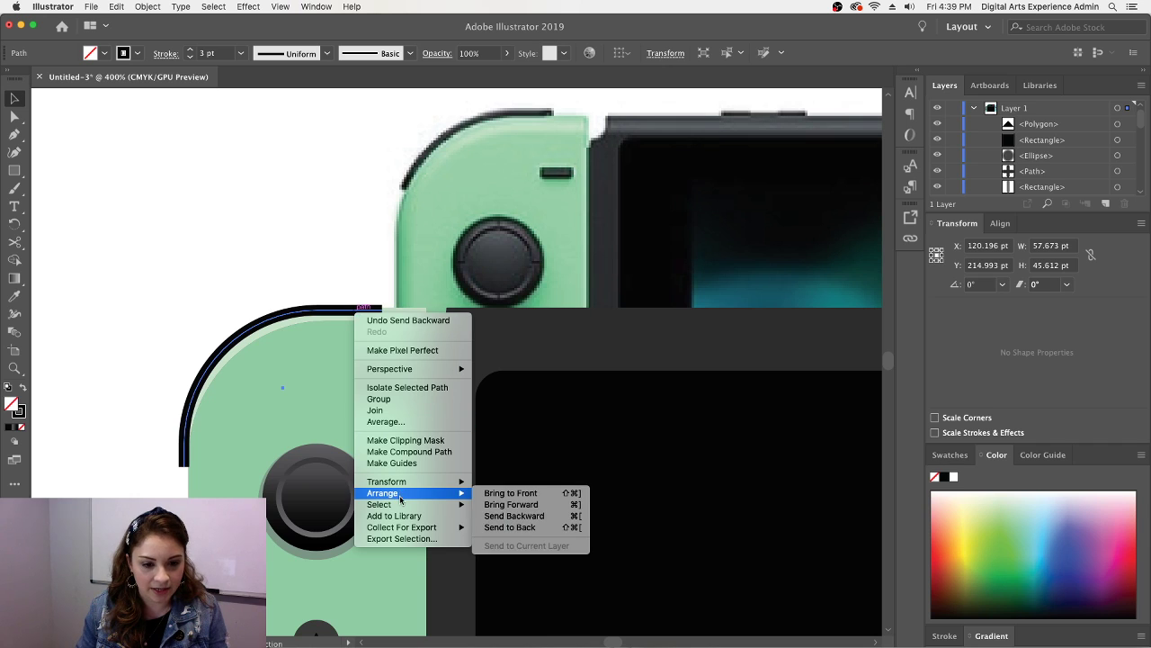
click(515, 515)
- Reorder the arc among the controller rectangles in the layer stack, and send it to the very back of the artwork
scroll(1075, 163, down, 5)
scroll(1075, 163, down, 2)
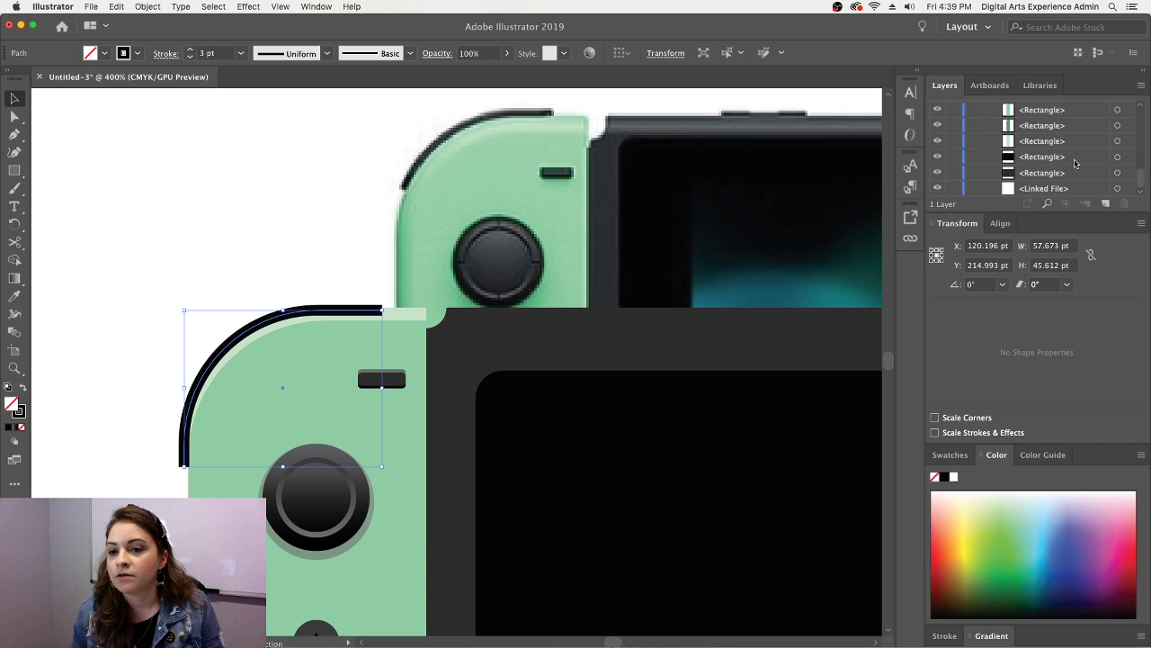
scroll(1068, 167, down, 2)
drag(1062, 144, 1048, 184)
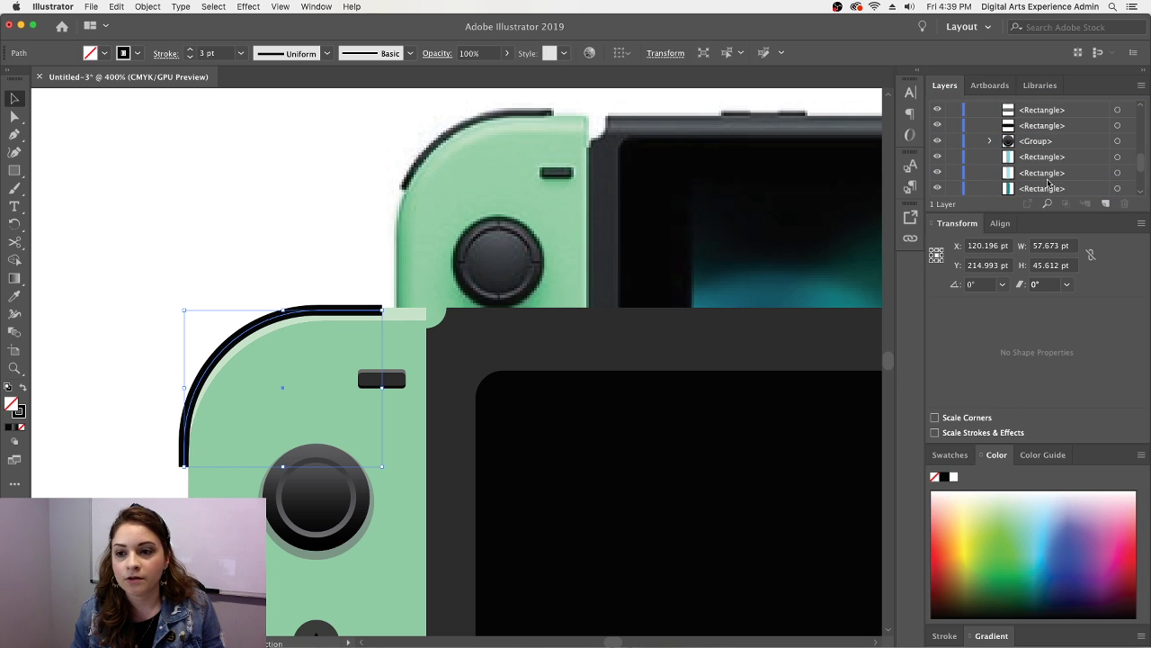
right_click(343, 312)
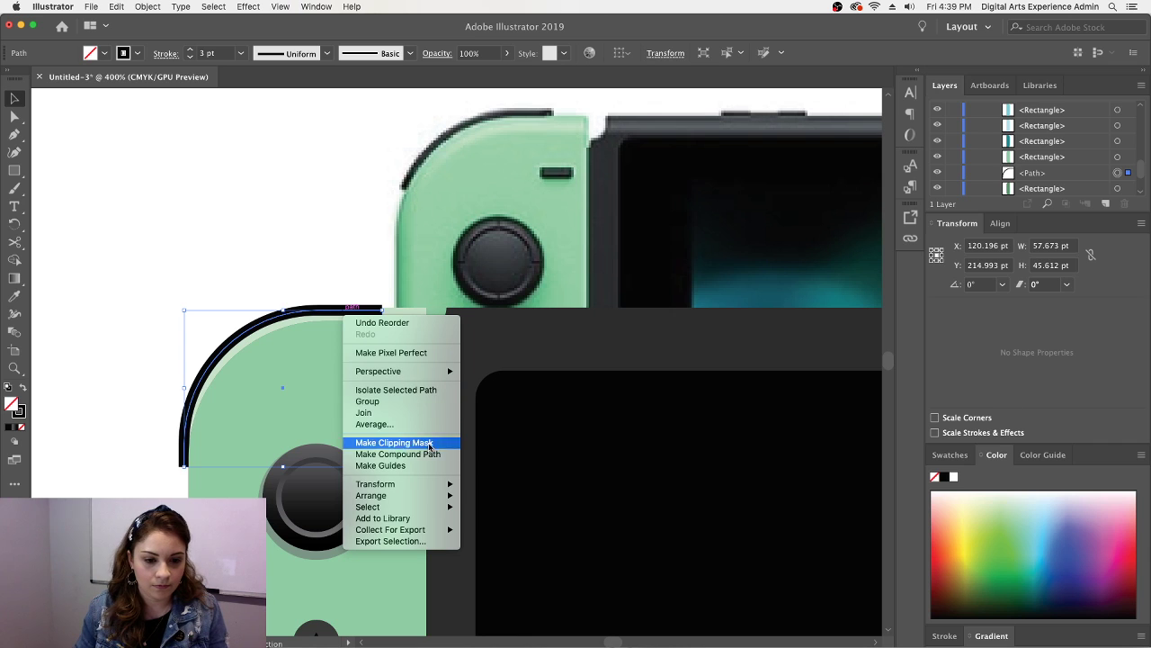
mouse_move(423, 496)
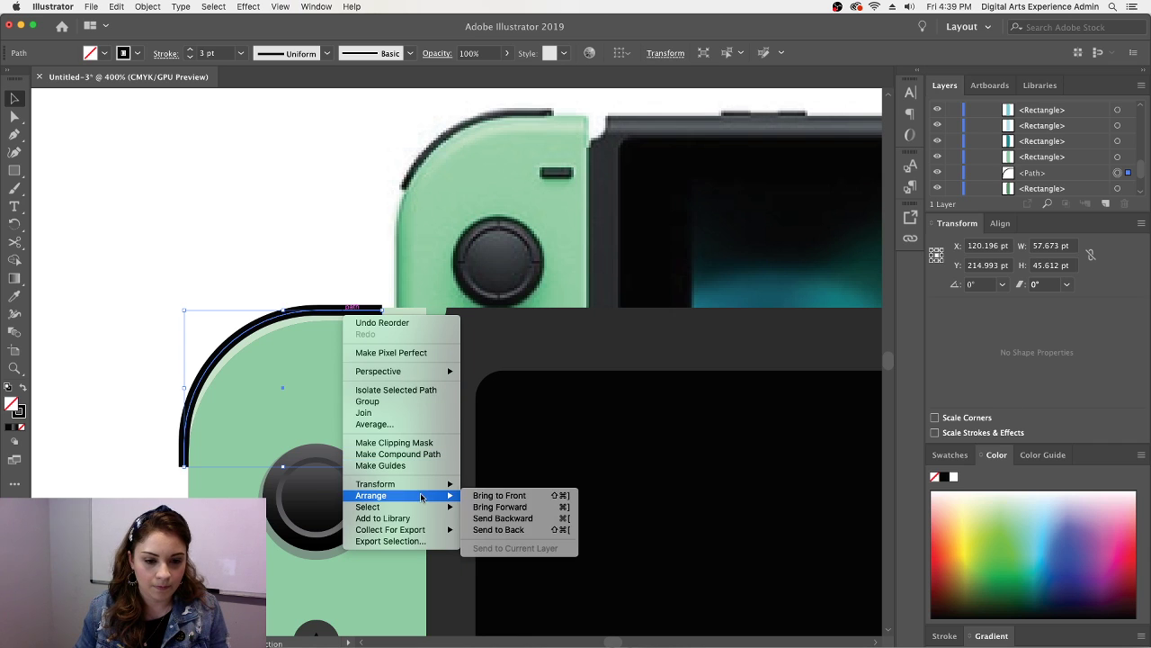
click(497, 529)
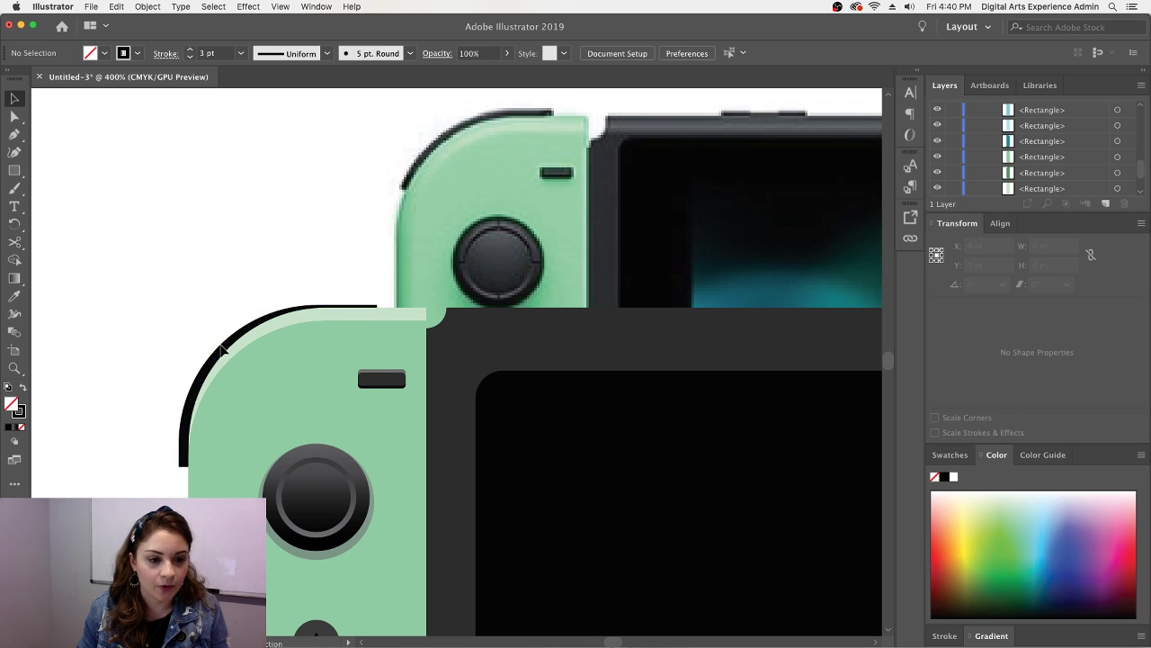
- Shift the arc slightly up from the green controller's edge and give its 3 pt stroke round caps
drag(226, 367, 218, 356)
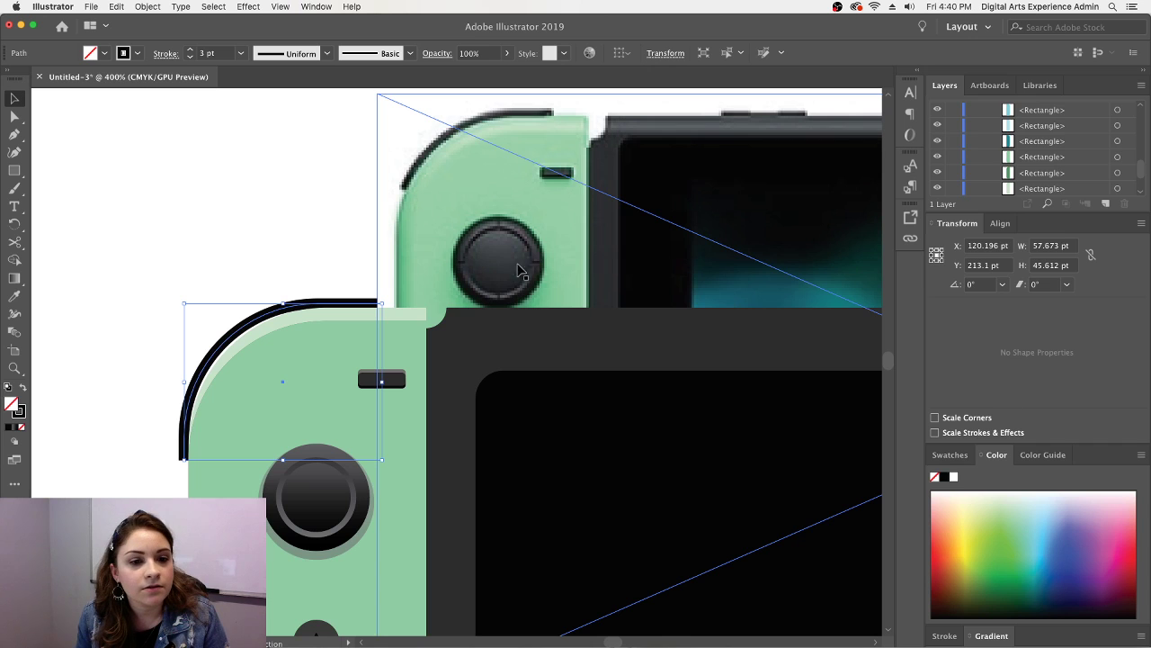
click(163, 56)
click(165, 56)
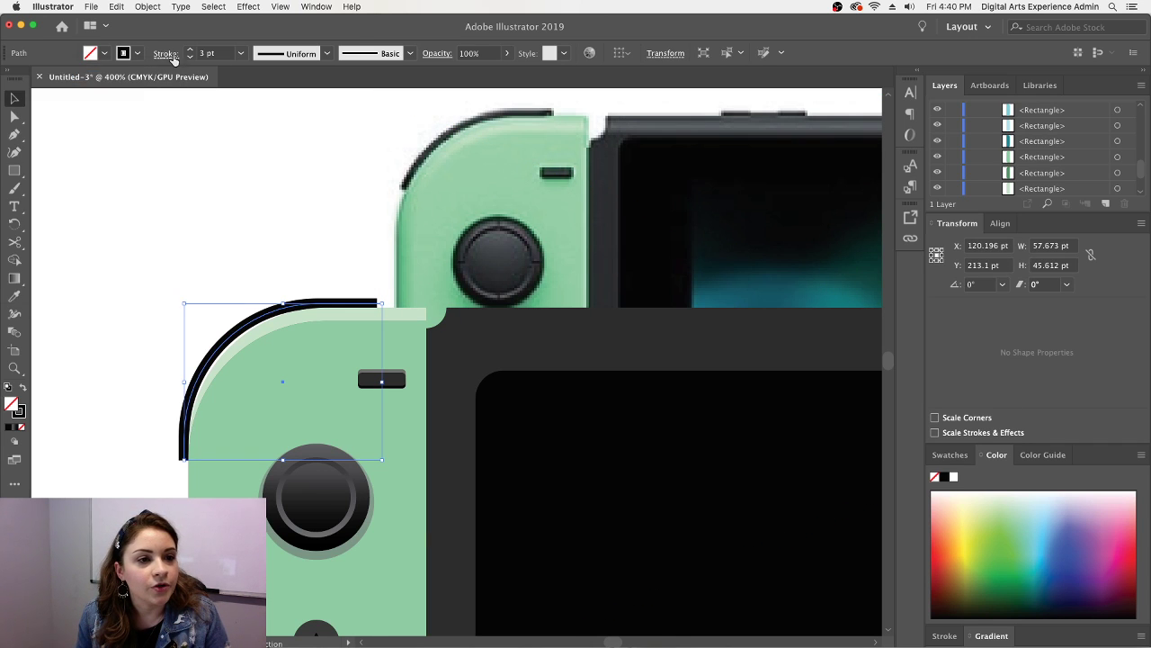
click(164, 56)
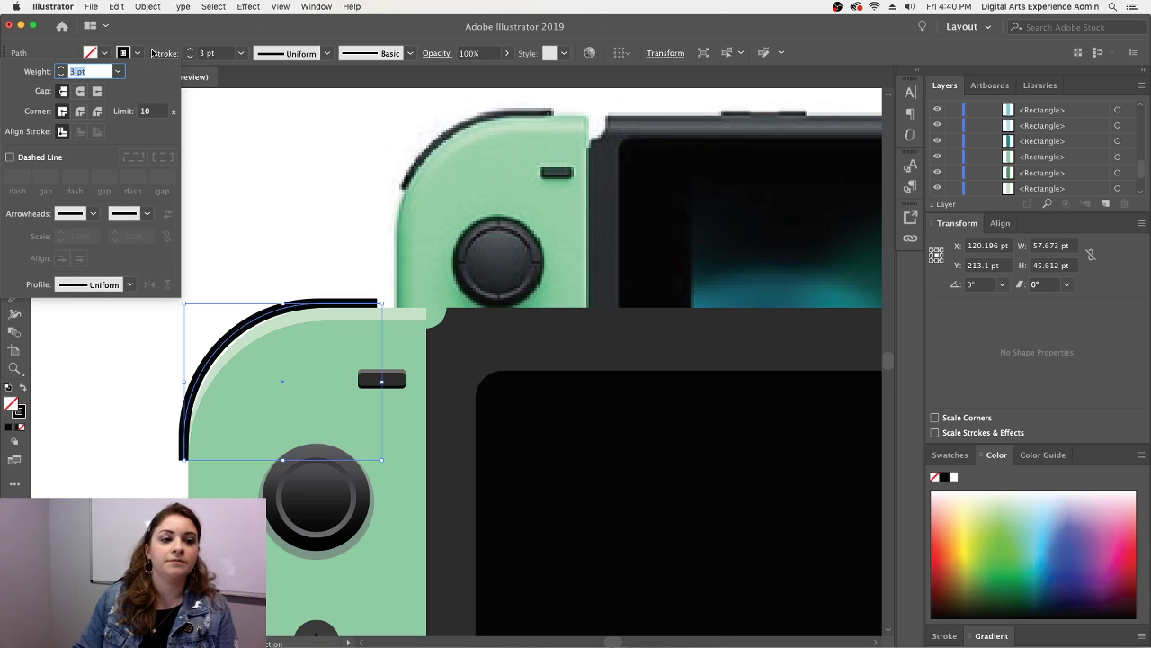
click(80, 92)
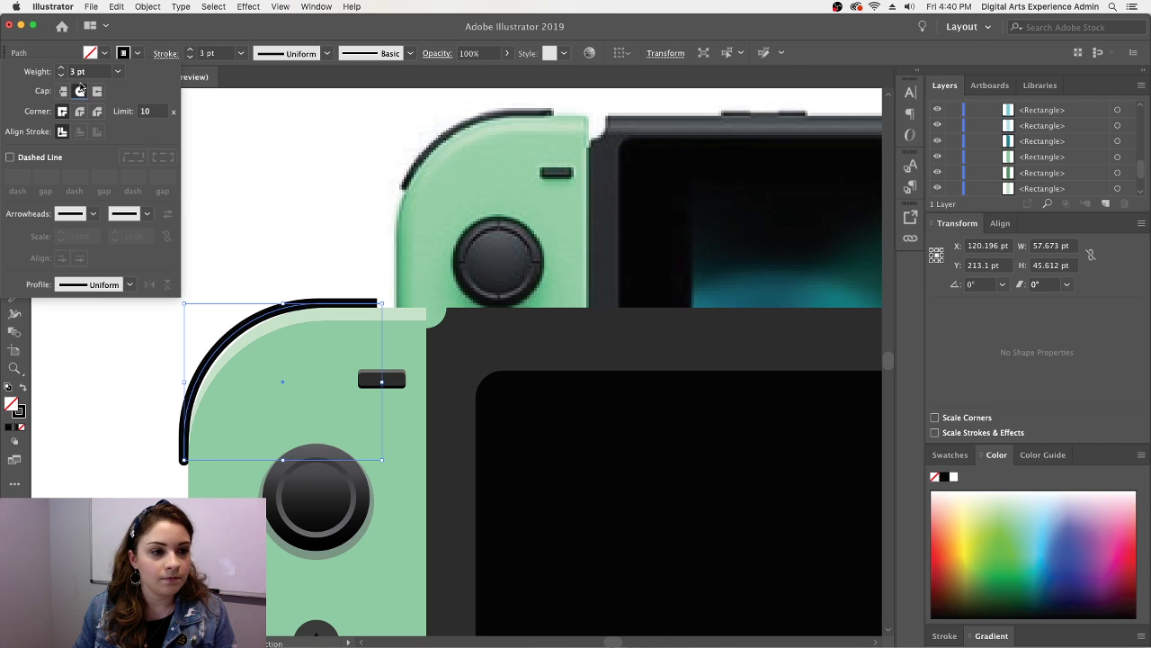
- Check the arc's upper end for the round cap by moving the arc clear of the reference image, and undo the move
click(375, 291)
click(376, 304)
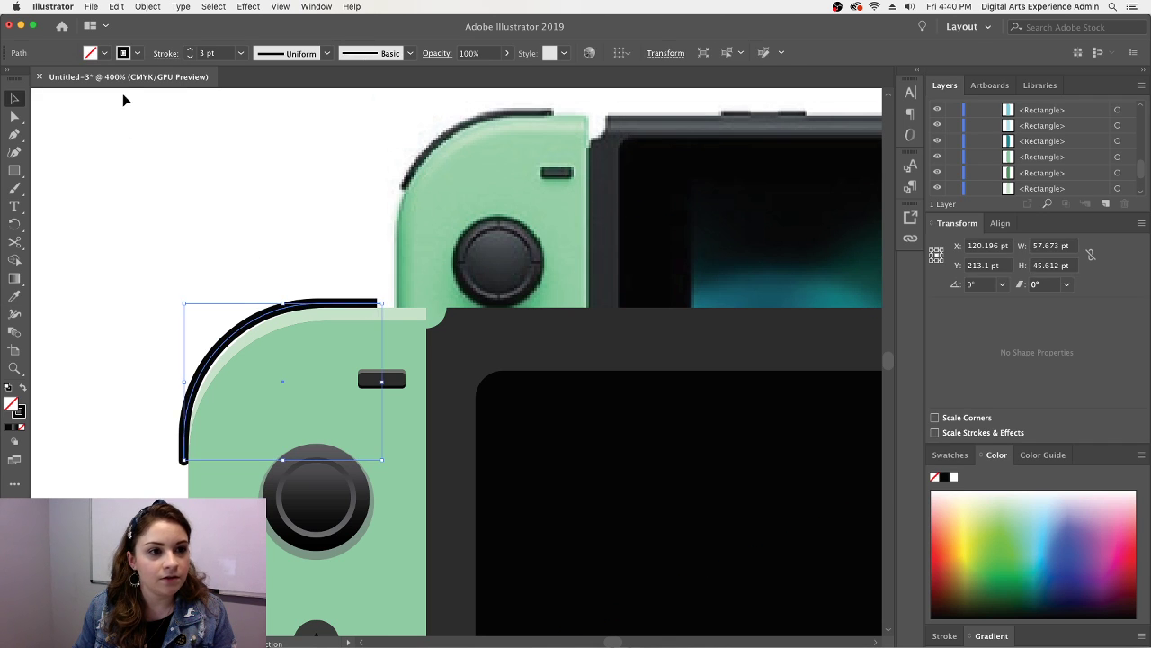
click(160, 55)
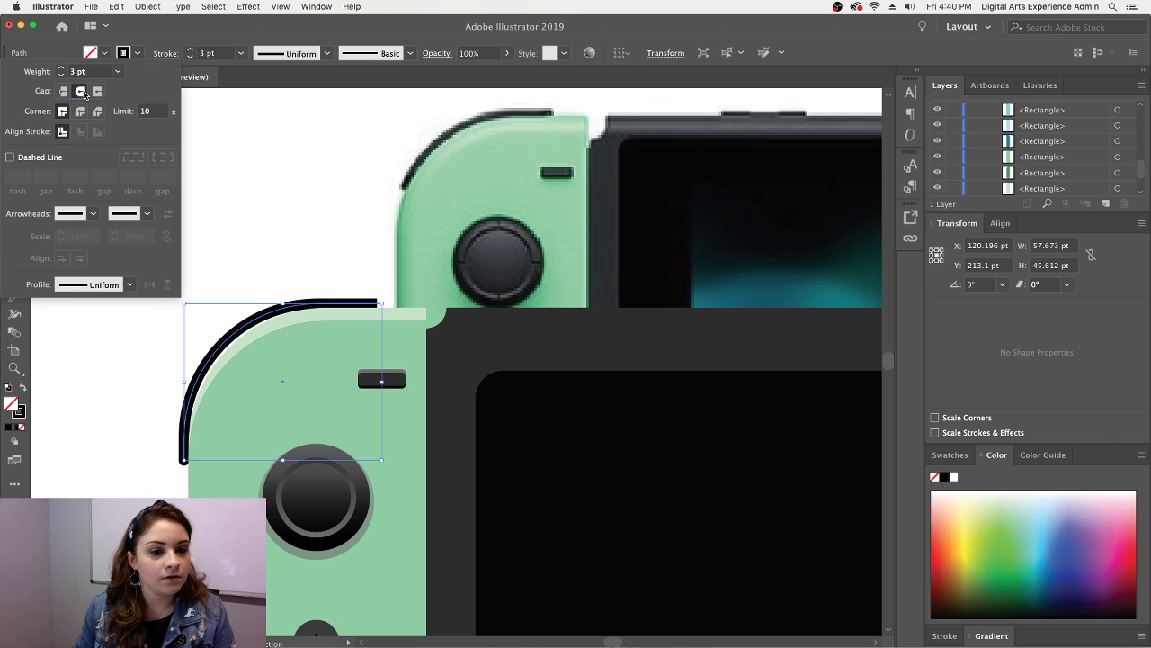
click(376, 306)
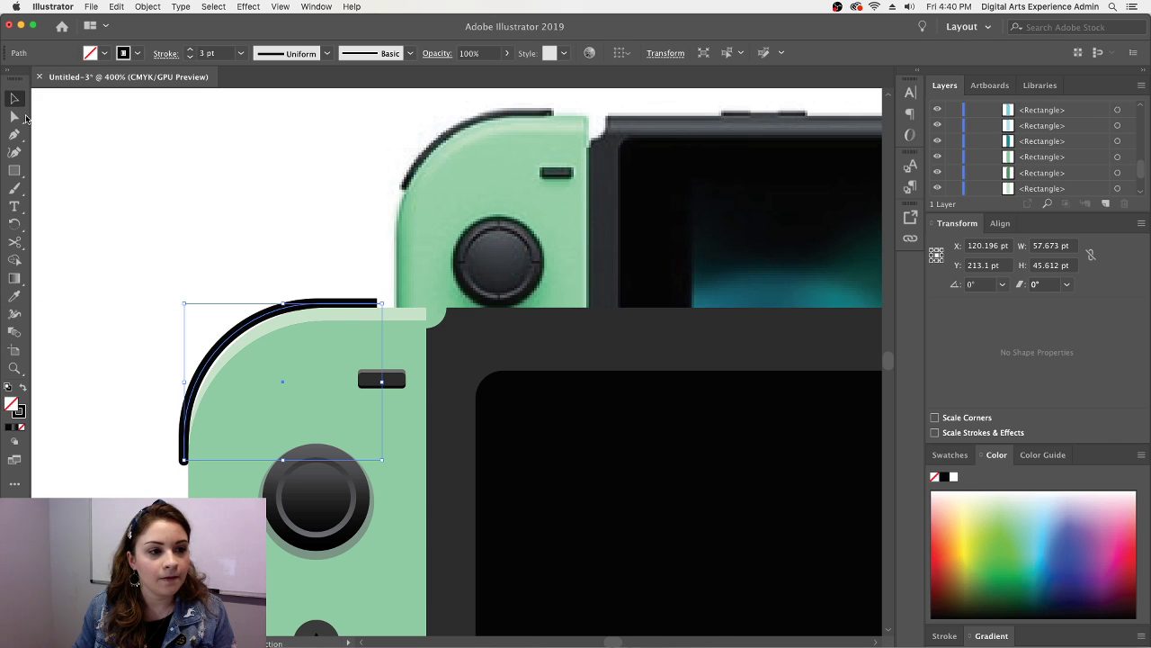
click(15, 116)
click(380, 304)
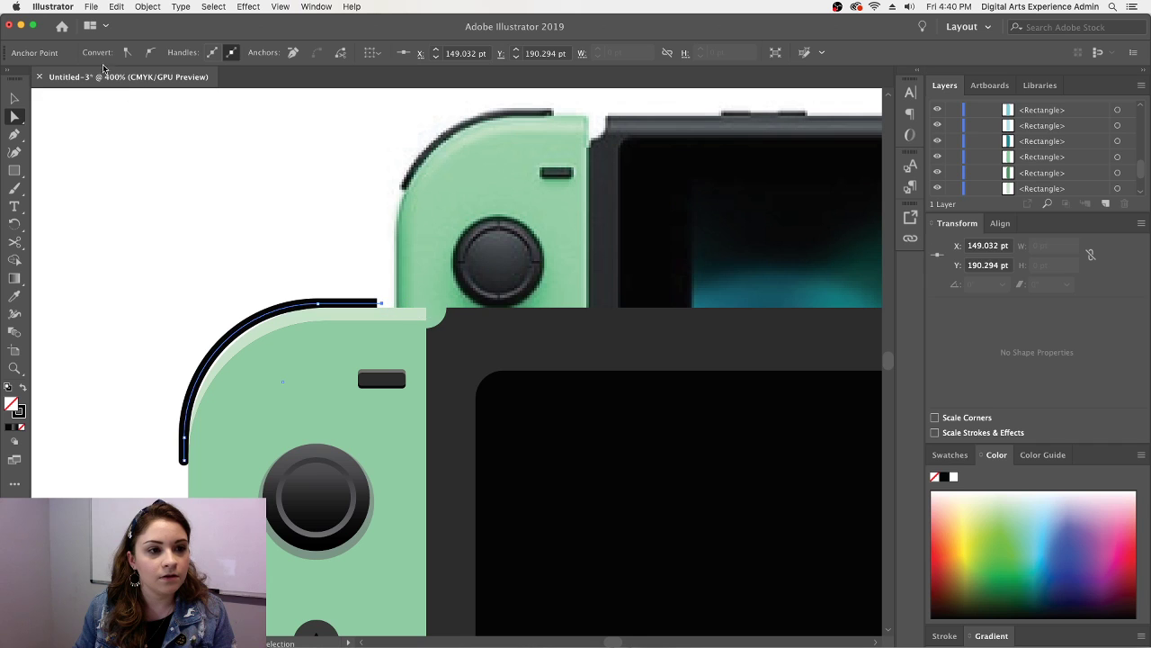
click(16, 99)
drag(357, 309, 343, 235)
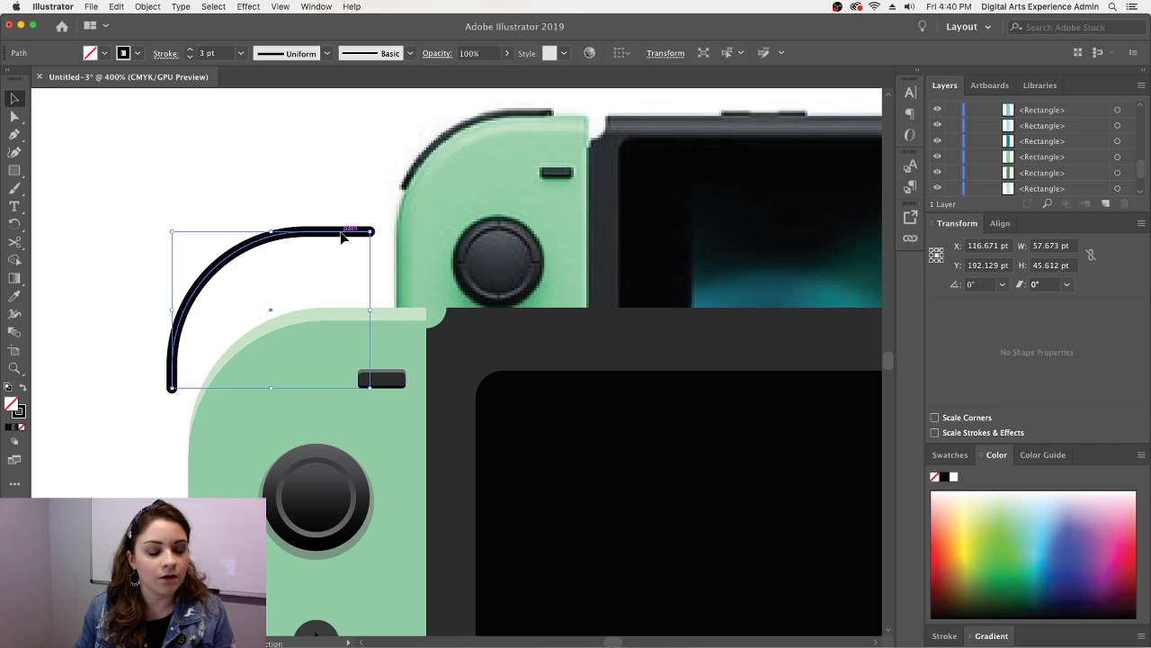
key(super+z)
- Move the reference image right to uncover the arc's end, and nudge the arc down against the green controller's edge
drag(394, 294, 422, 294)
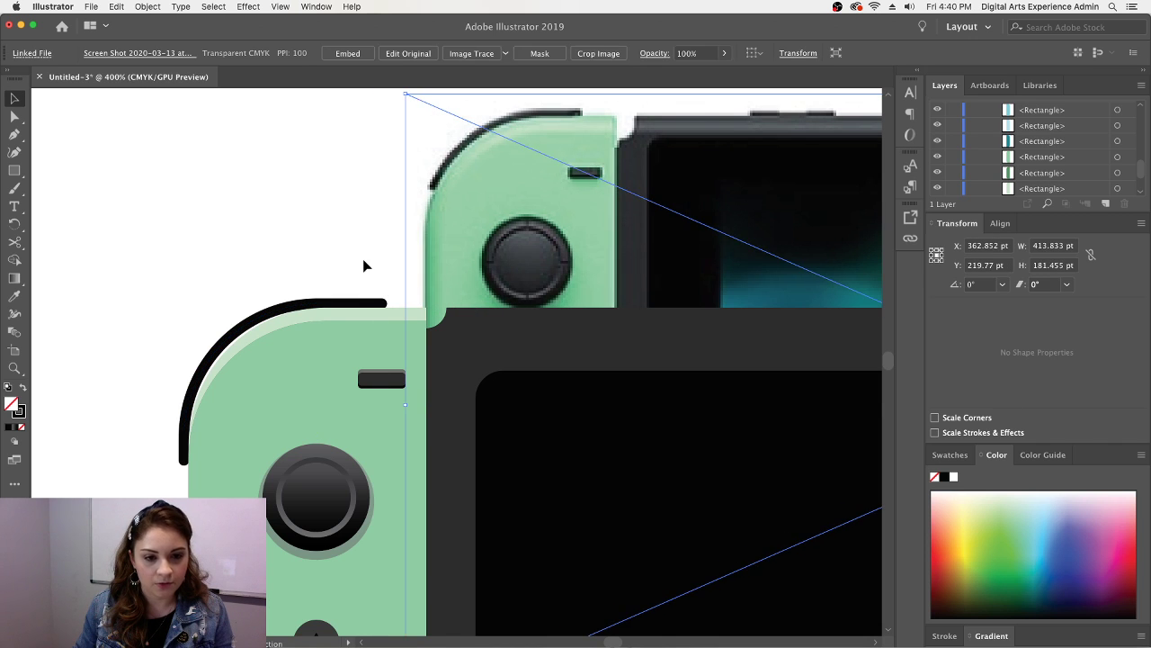
click(372, 271)
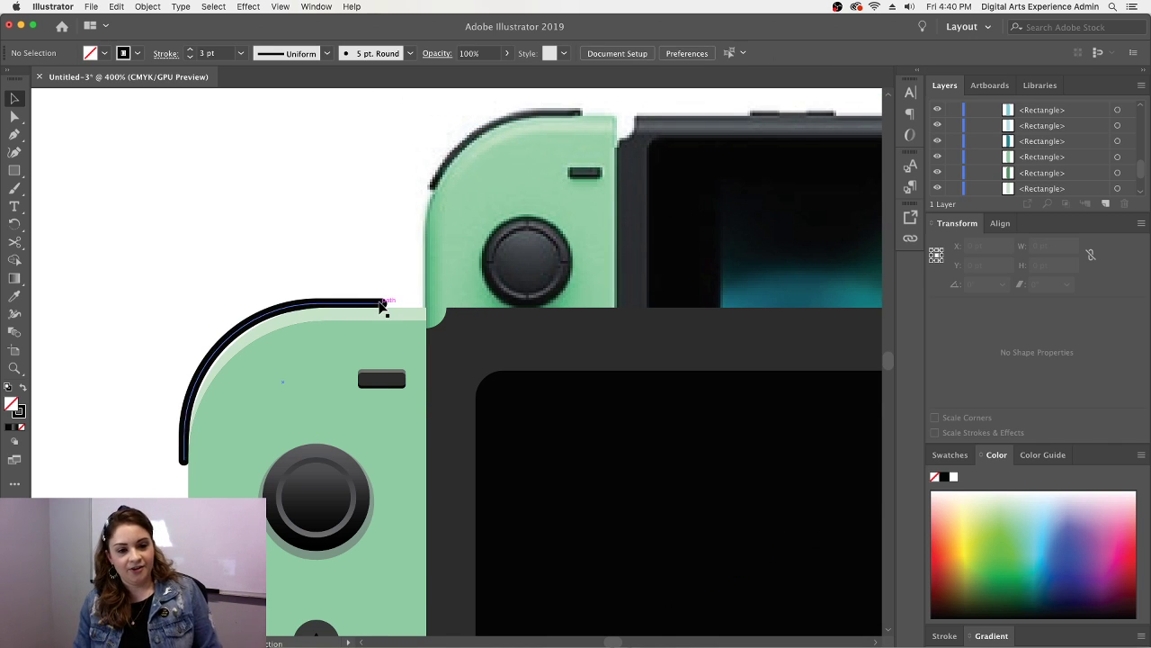
click(290, 307)
click(336, 291)
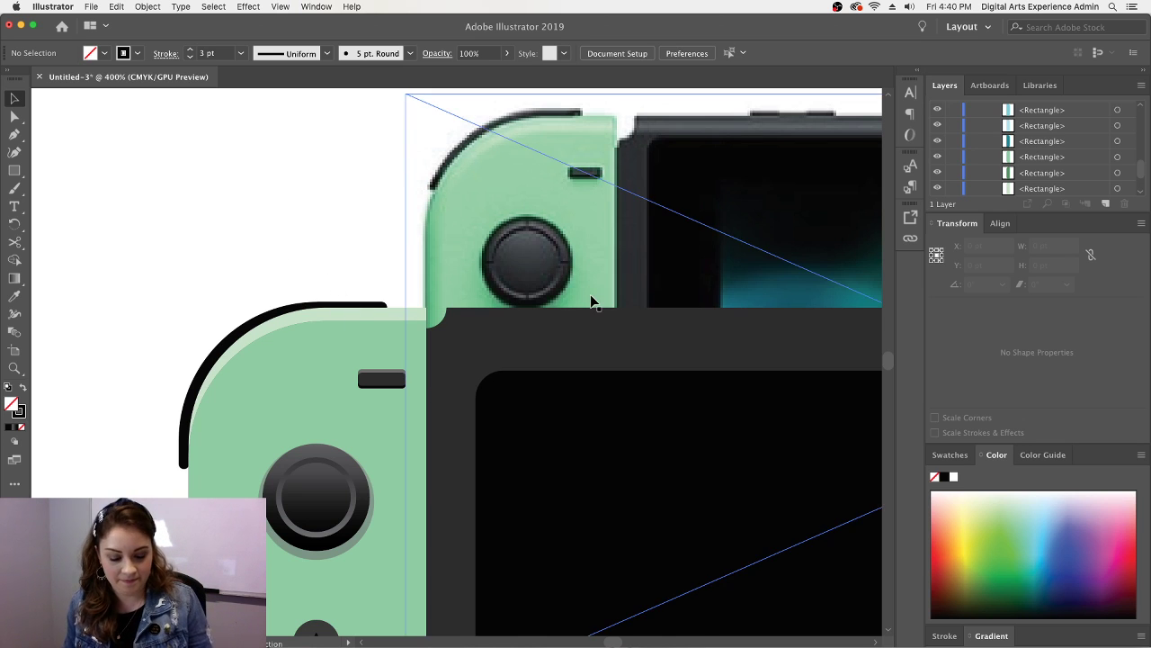
- Duplicate the black arc straight across to the blue controller's upper outer corner
key(super+1)
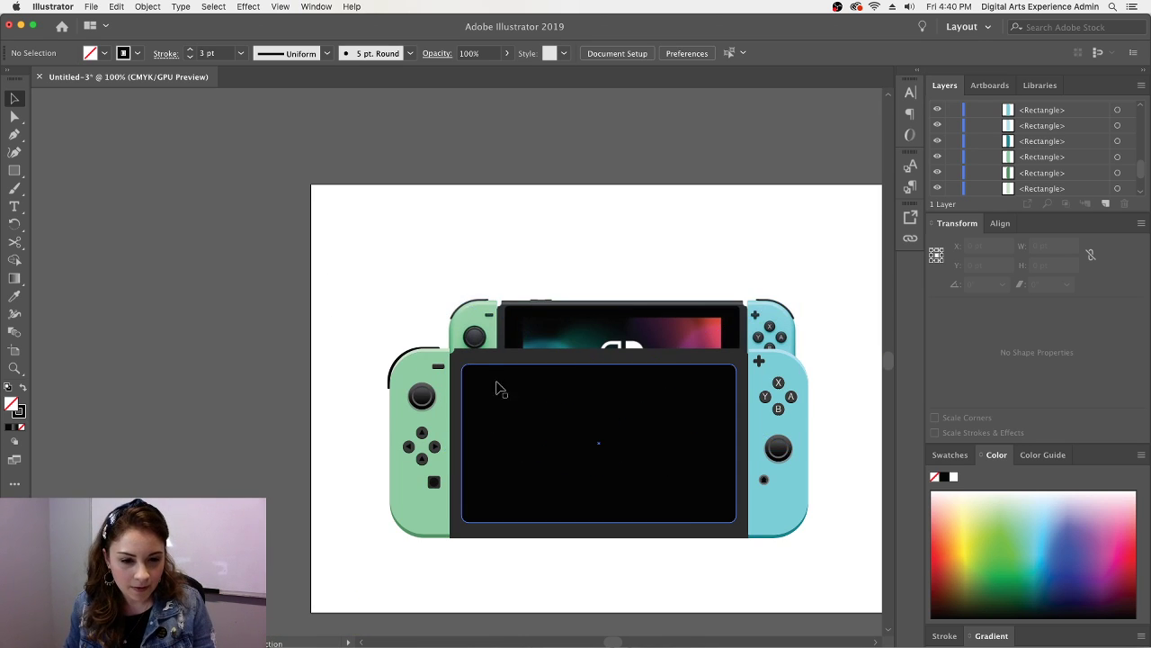
click(429, 344)
click(406, 309)
click(432, 349)
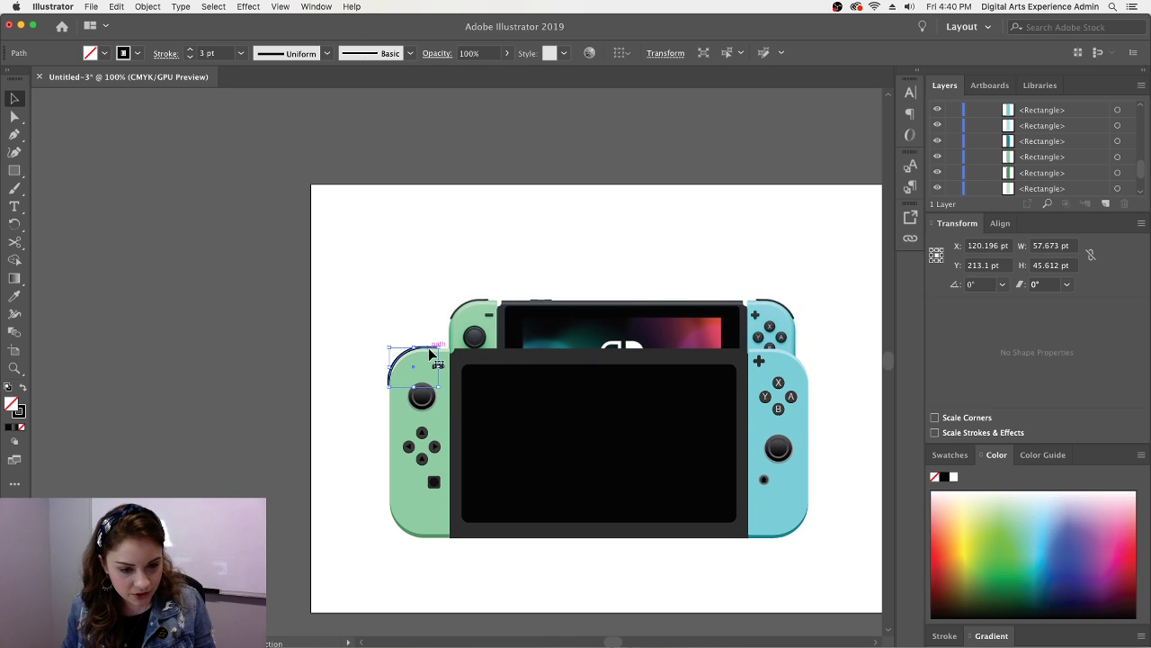
drag(428, 351, 813, 353)
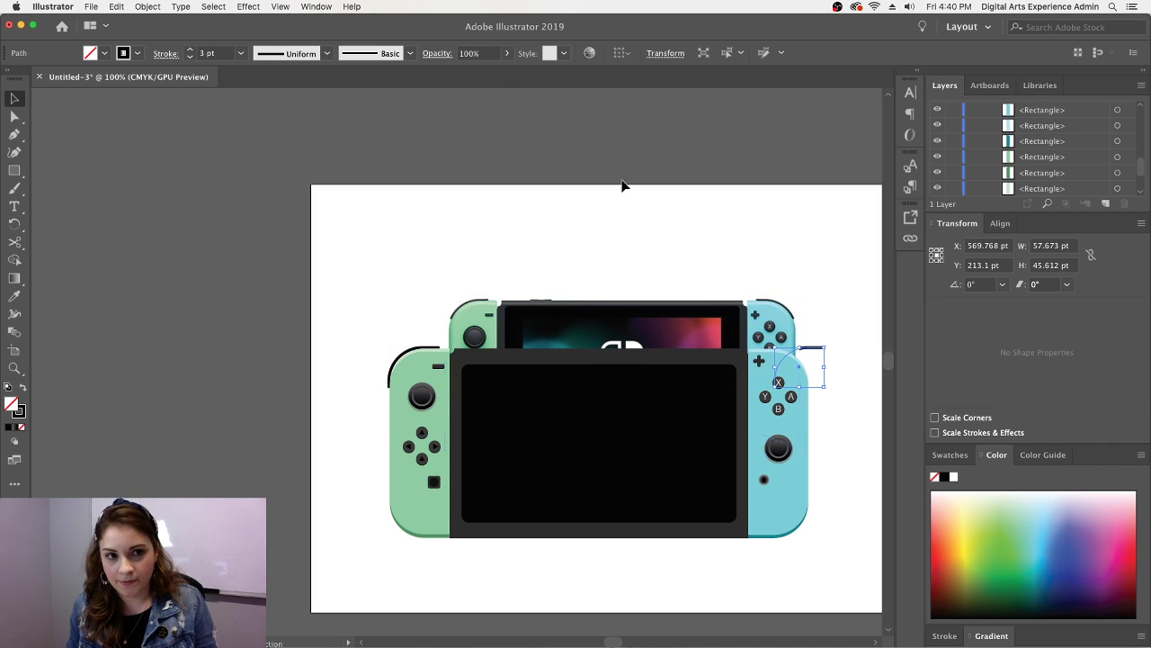
- Reflect the copied arc across the vertical axis, and move the reference image up and left, clear of the drawn console
click(350, 7)
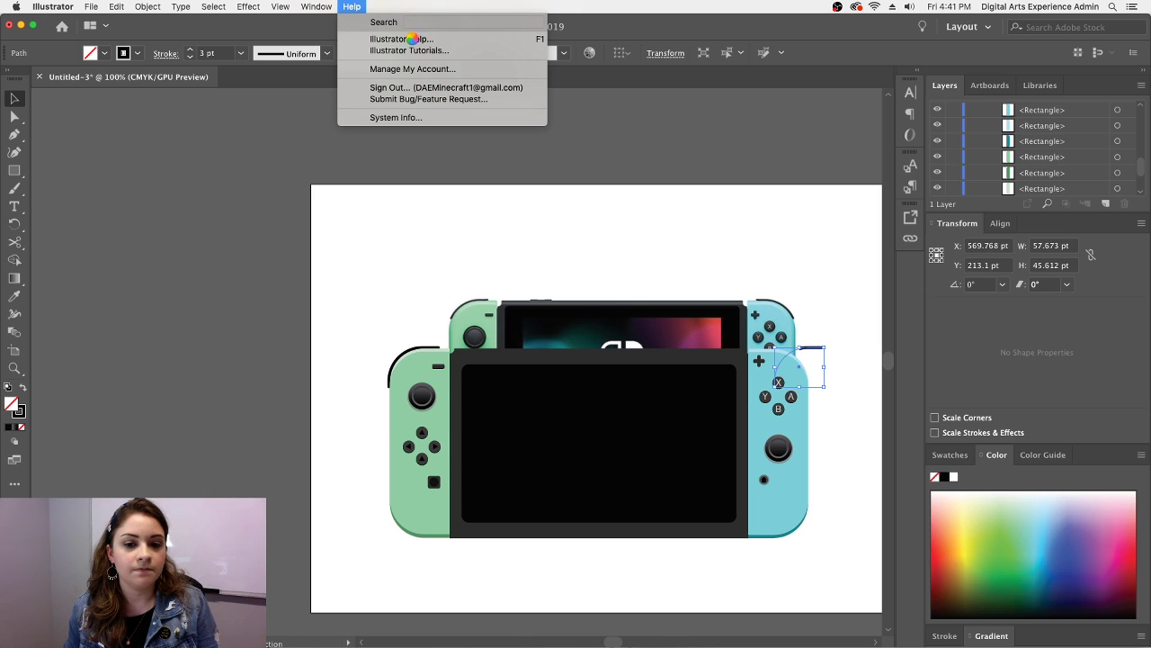
text(ref)
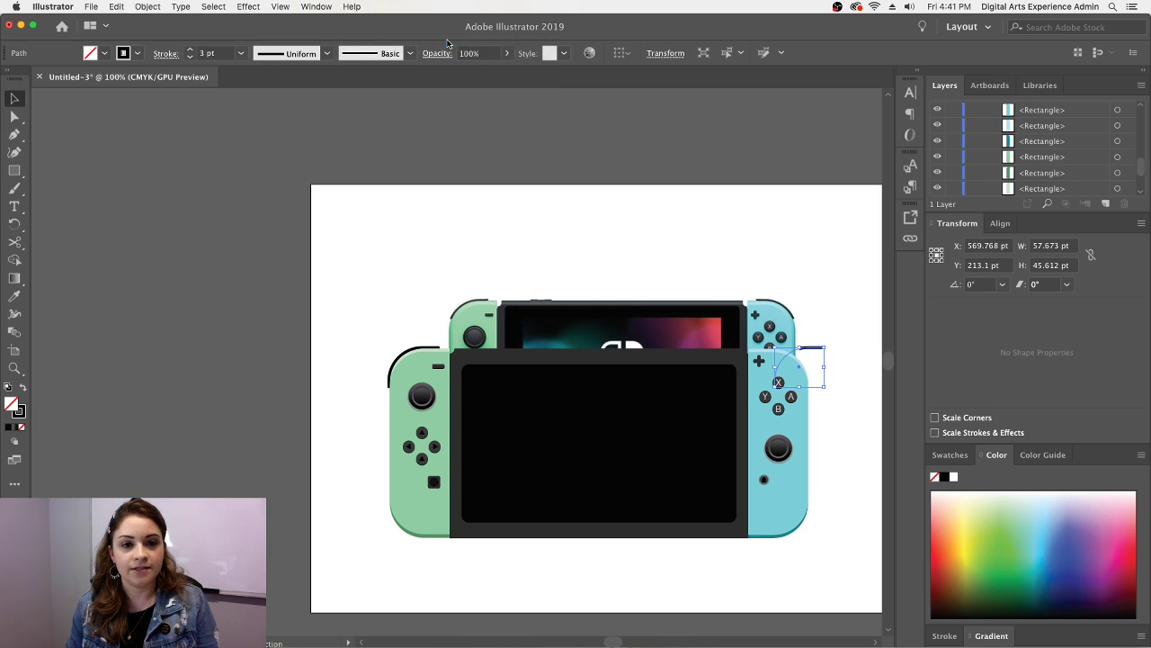
click(447, 40)
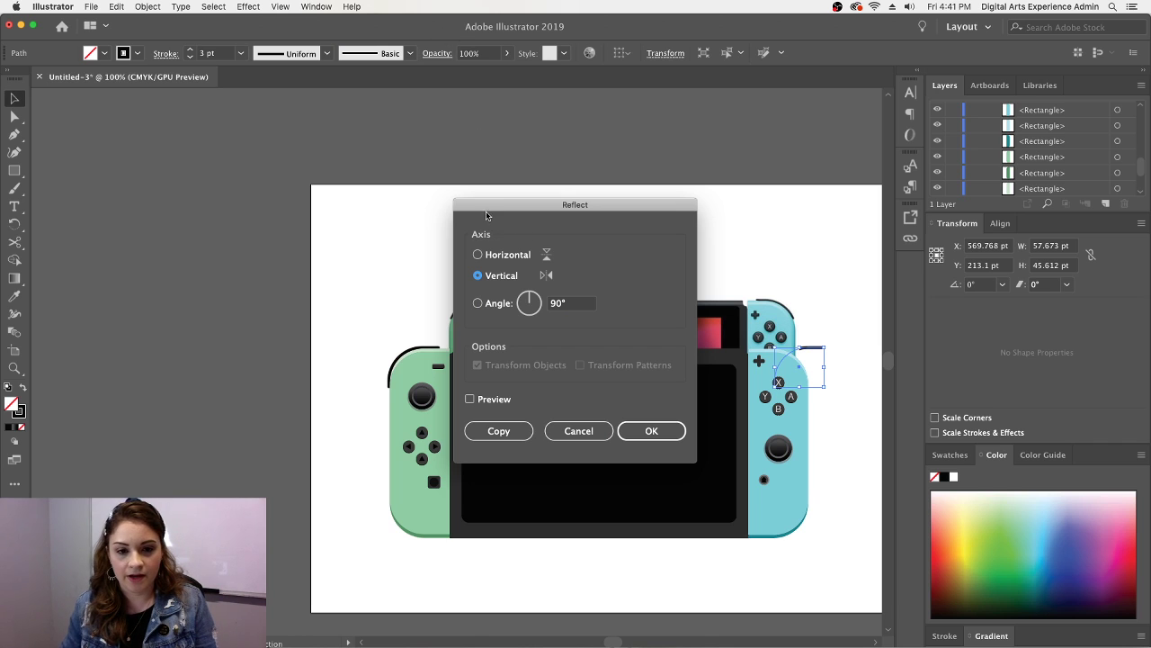
click(671, 434)
drag(750, 304, 582, 184)
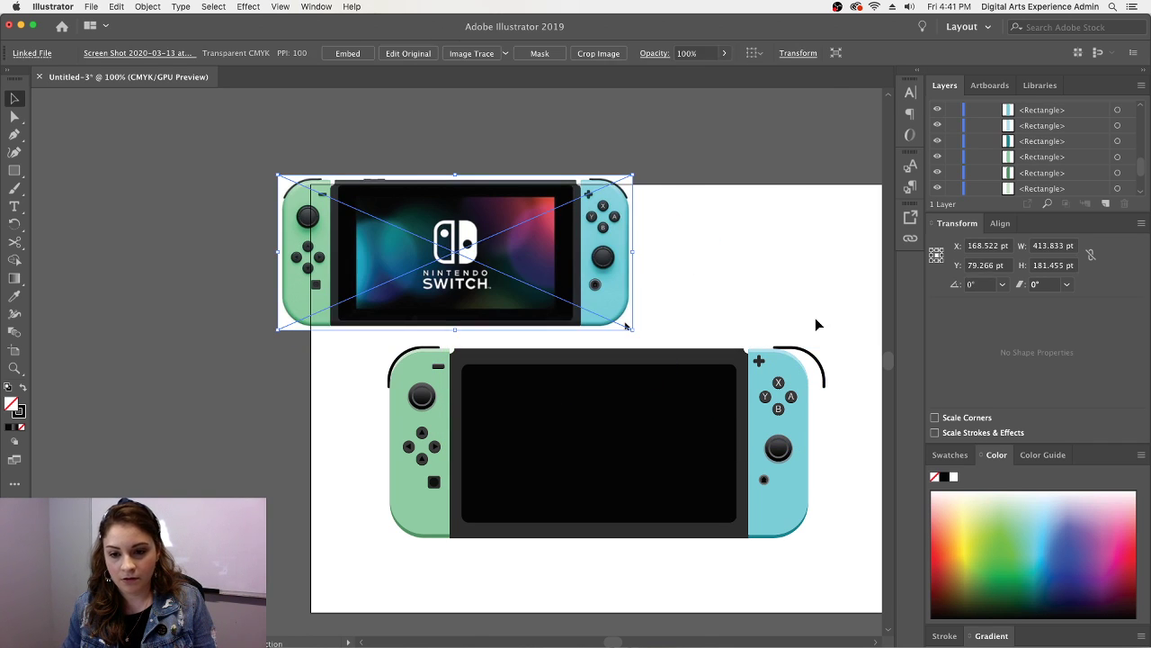
- Move the mirrored black arc inward onto the blue controller's upper outer corner
click(815, 317)
drag(795, 358, 778, 359)
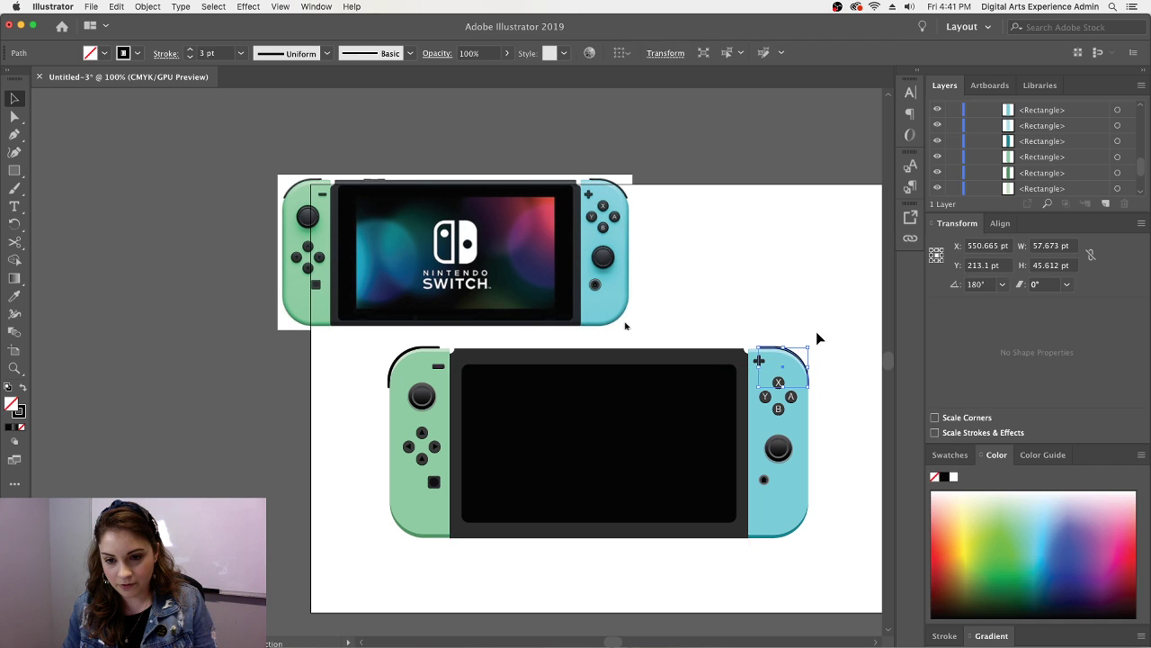
key(super+equal)
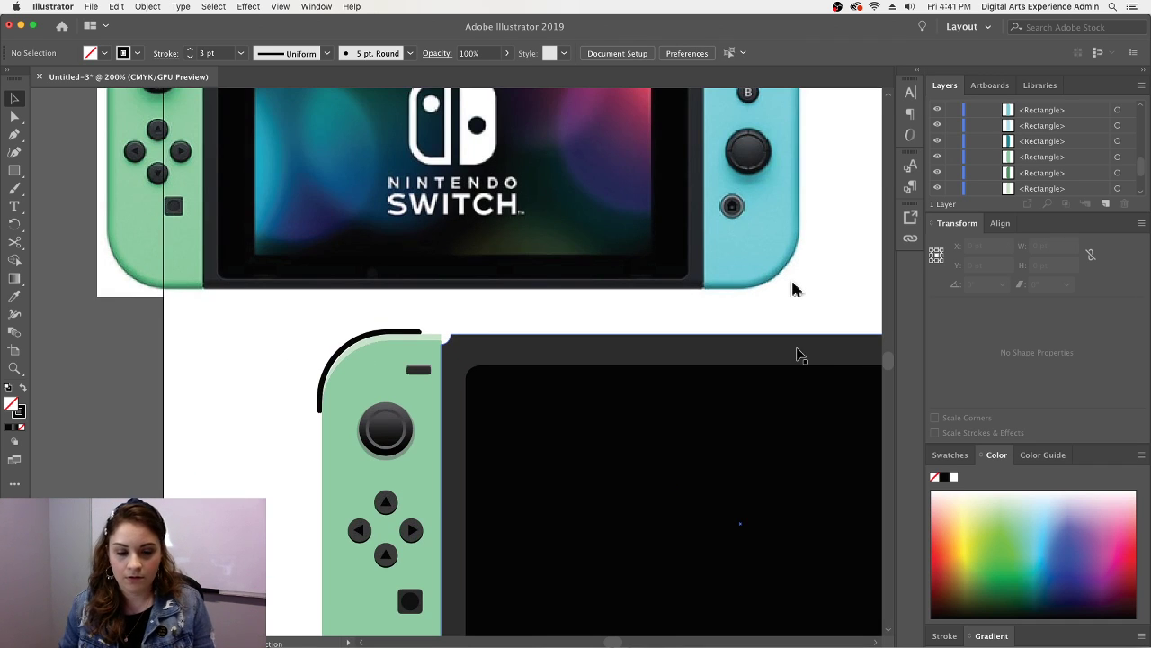
scroll(789, 382, down, 5)
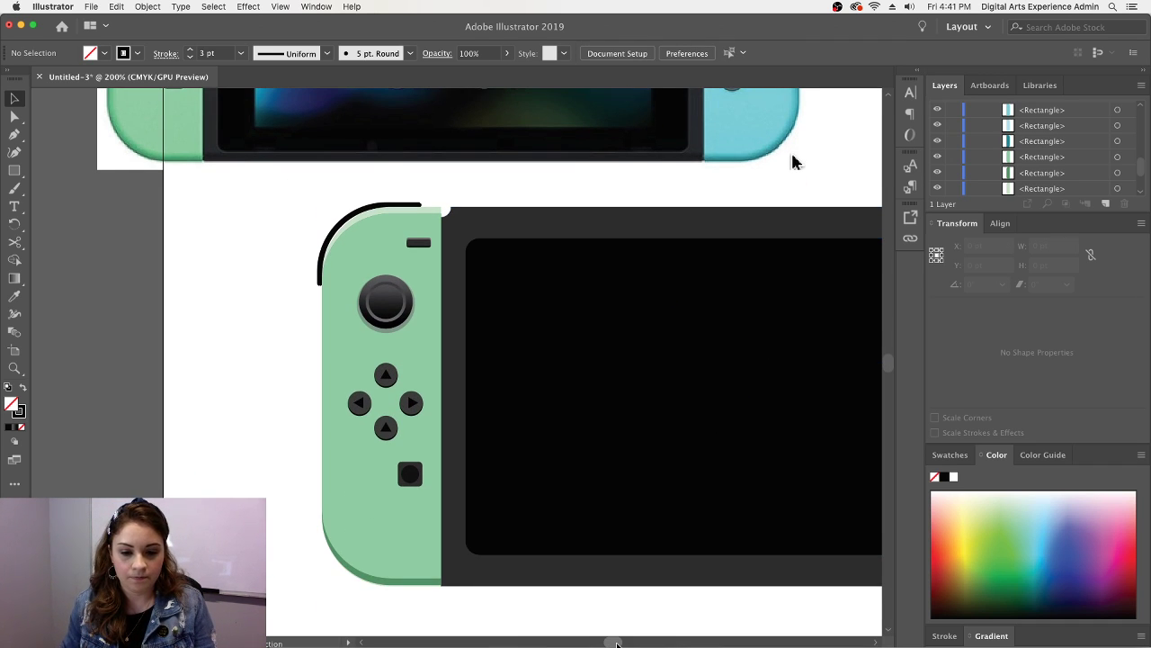
scroll(735, 240, right, 8)
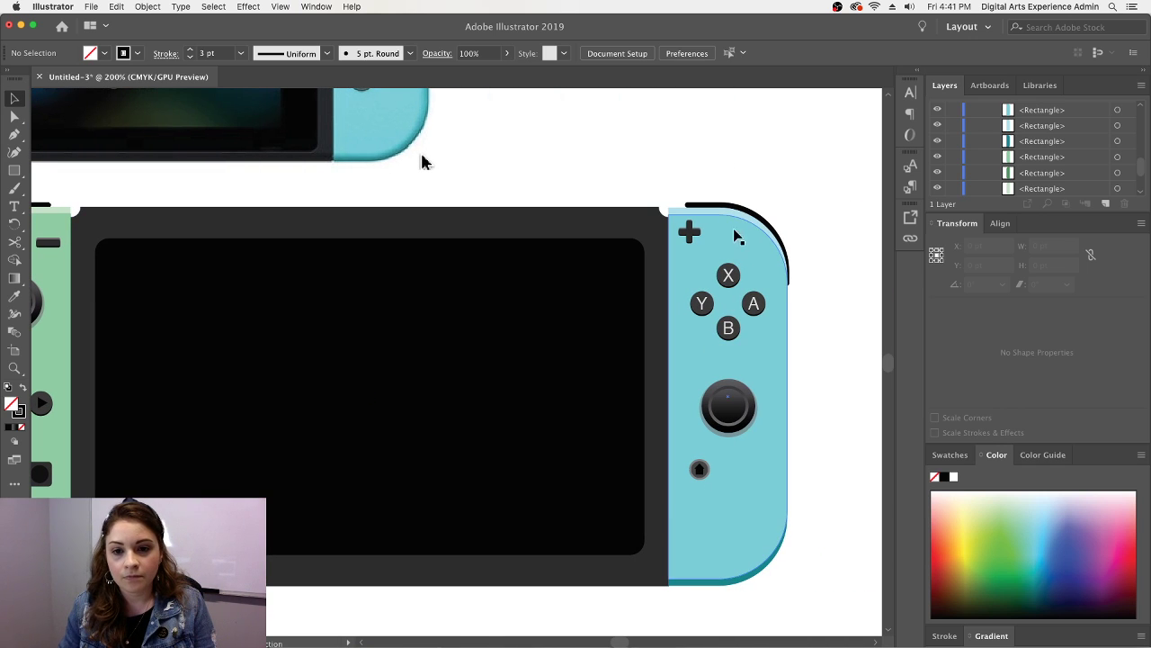
- Fine-tune the black arc's position so it closely follows the blue controller's rounded upper corner
click(735, 204)
click(763, 195)
mouse_move(766, 220)
mouse_down()
mouse_move(790, 221)
mouse_move(784, 241)
mouse_move(779, 232)
mouse_up()
click(812, 217)
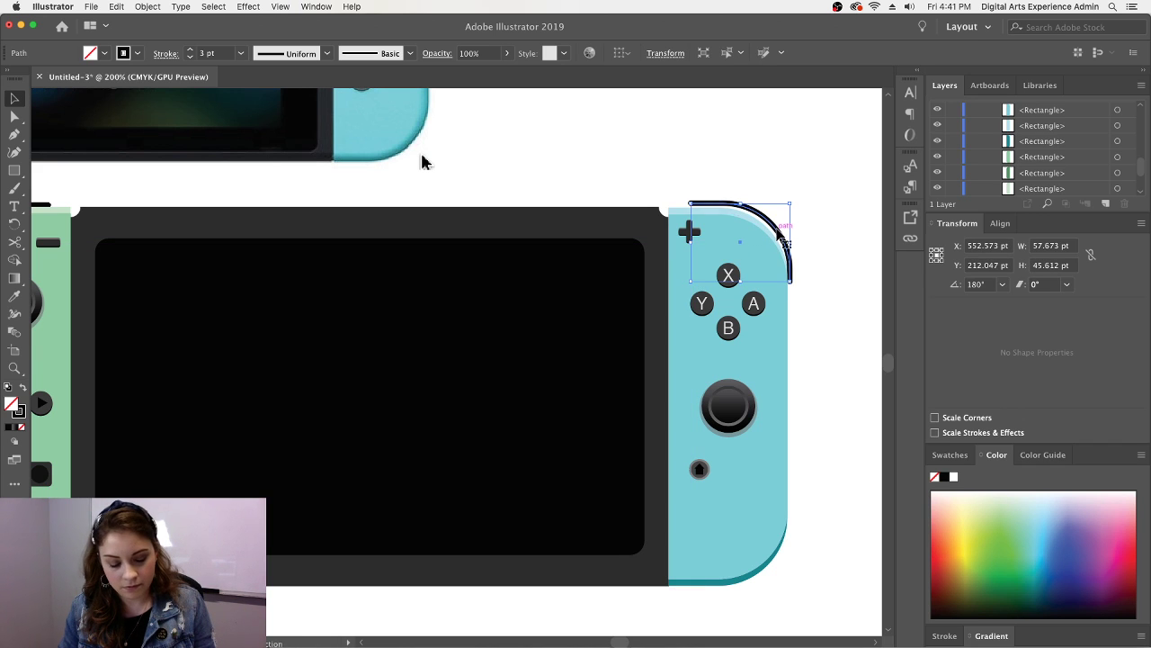
key(super+equal)
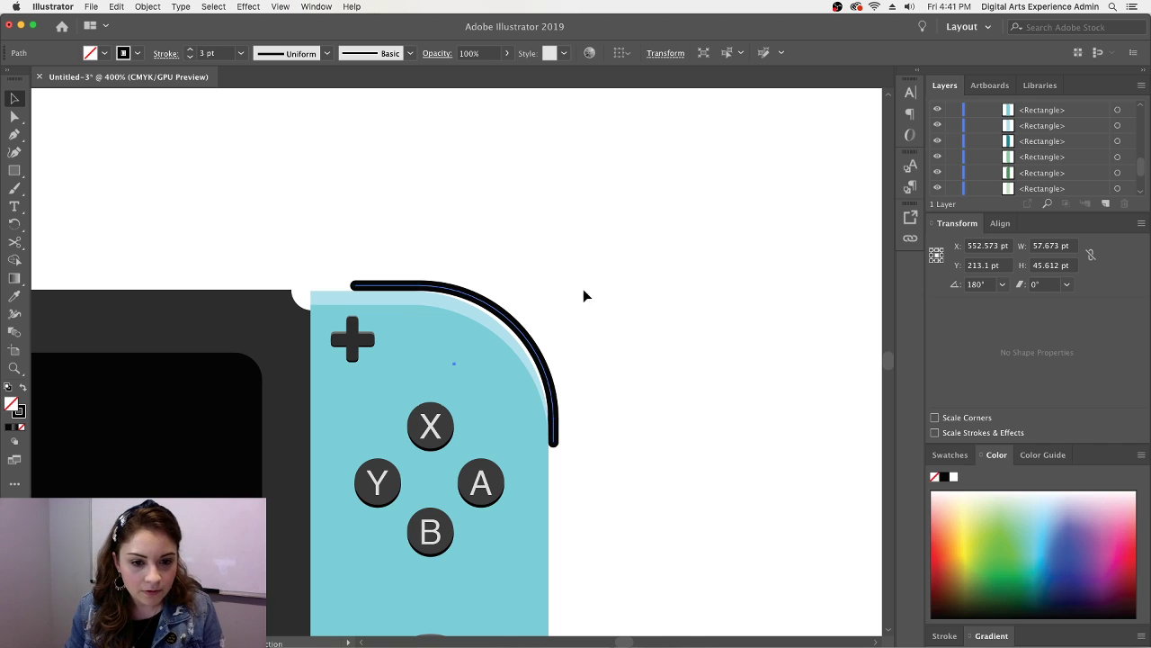
mouse_move(501, 312)
mouse_down()
mouse_move(531, 320)
mouse_move(501, 317)
mouse_move(513, 319)
mouse_move(504, 325)
mouse_up()
click(566, 300)
key(ctrl+shift+b)
click(621, 321)
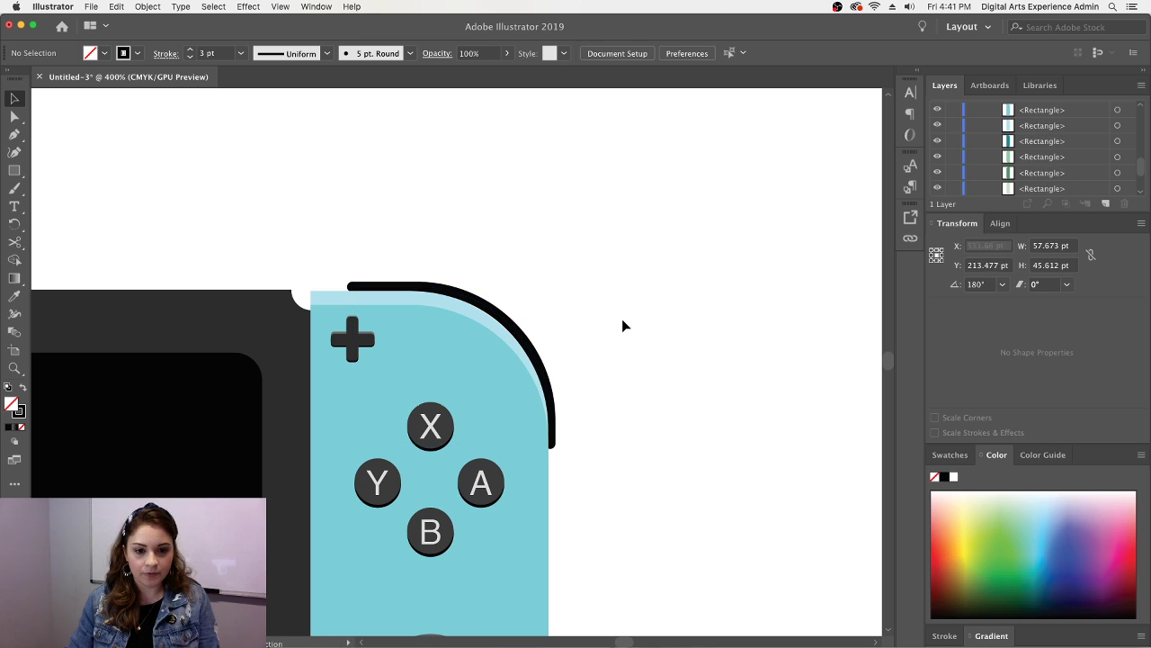
- Move the reference image up and right, clear of the drawn console
key(ctrl+minus)
key(ctrl+minus)
key(ctrl+minus)
key(ctrl+minus)
key(ctrl+minus)
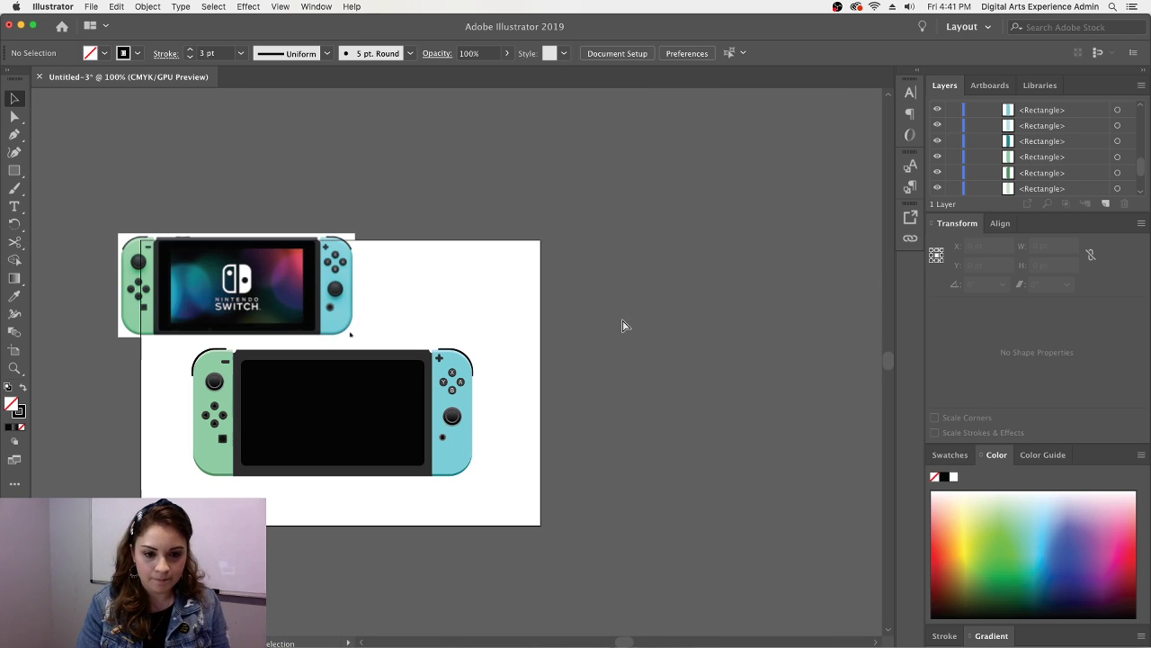
drag(621, 641, 613, 640)
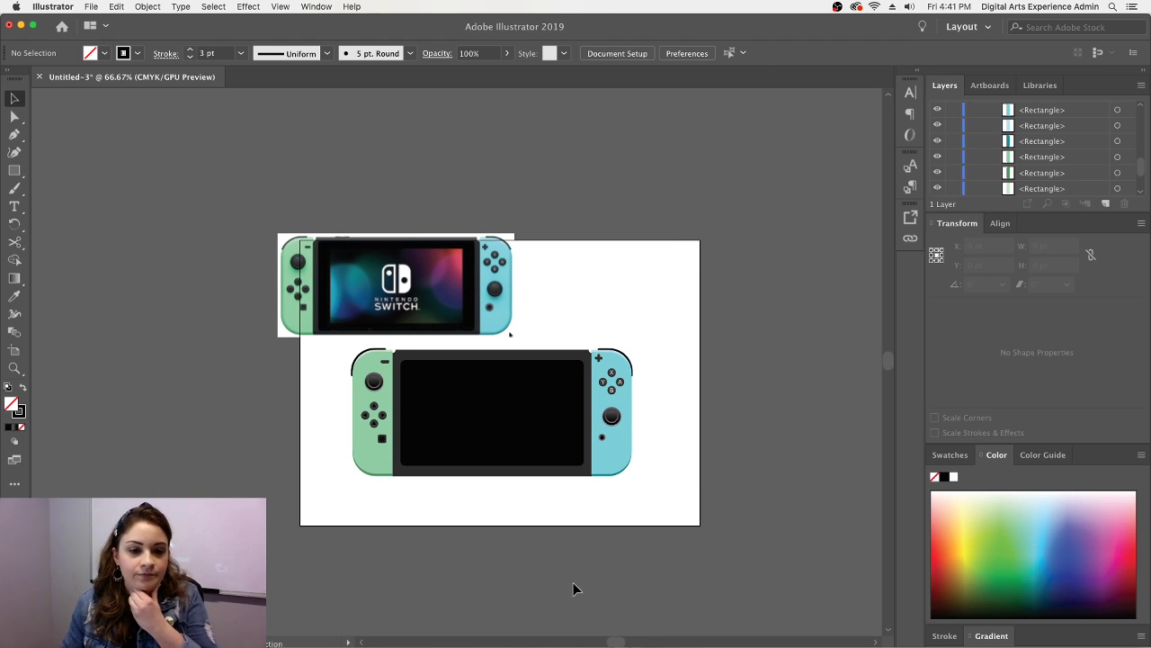
click(477, 265)
drag(477, 265, 562, 220)
- Select all parts of the drawn console and move them together to the middle of the artboard
click(327, 389)
drag(310, 342, 675, 488)
mouse_move(546, 411)
mouse_down()
mouse_move(565, 391)
mouse_move(555, 381)
mouse_up()
click(550, 489)
drag(658, 451, 350, 314)
drag(467, 377, 471, 384)
drag(526, 423, 522, 409)
click(311, 403)
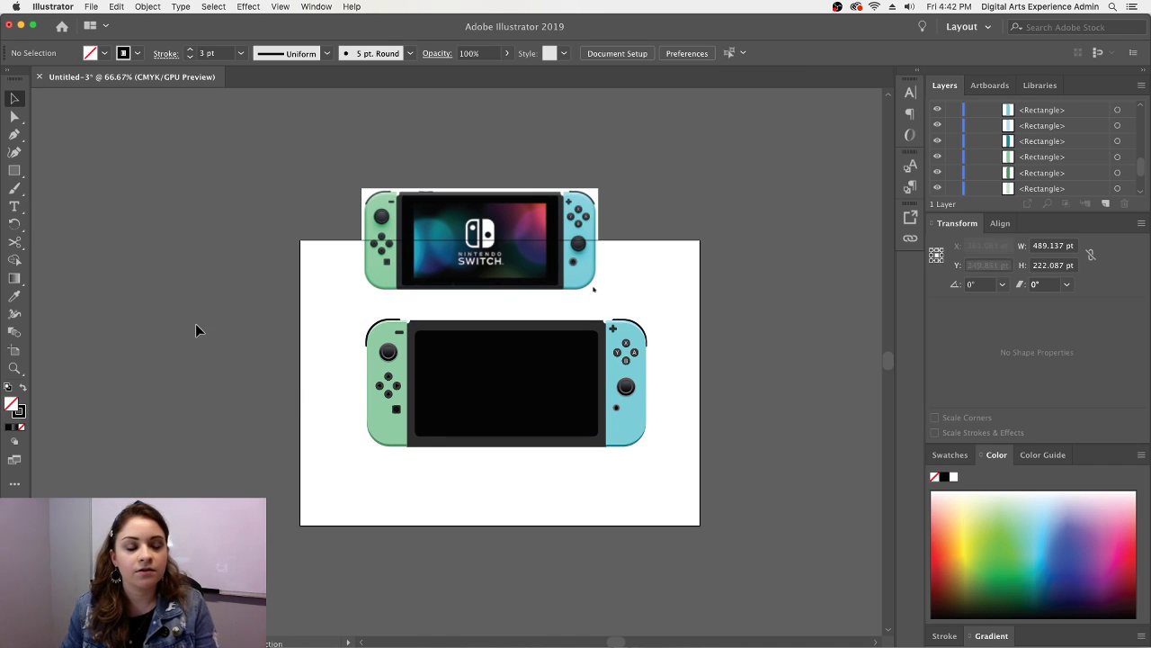
- Move the reference image off the artboard, above and to the left of it, and deselect it
drag(469, 225, 325, 192)
drag(265, 247, 245, 229)
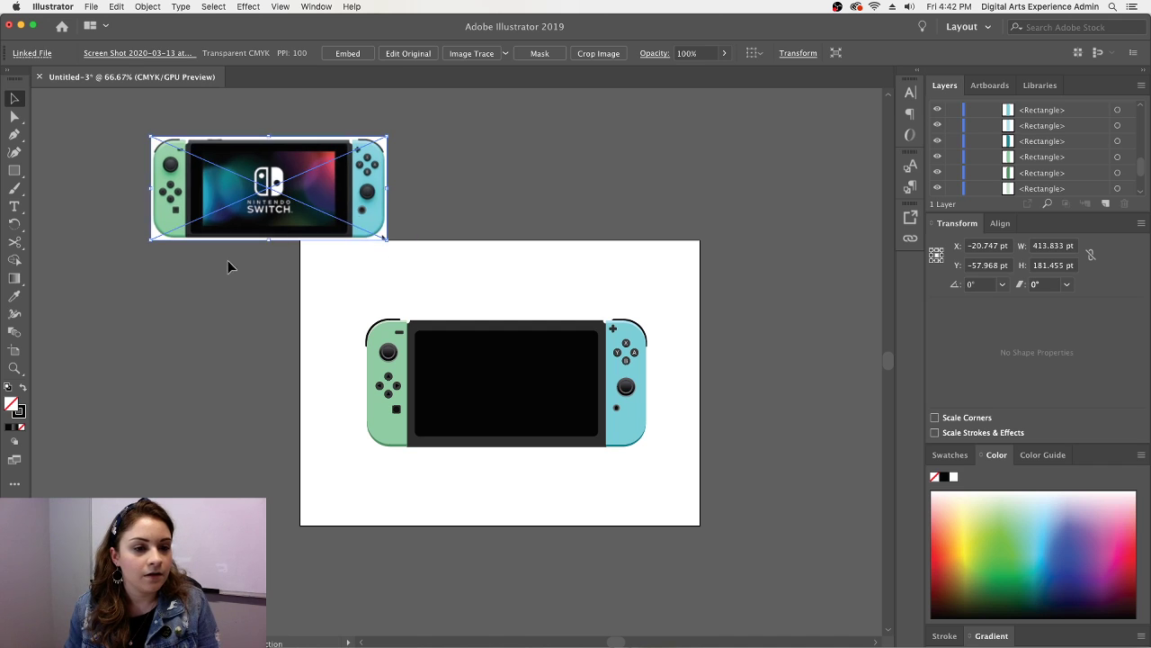
click(135, 207)
click(14, 171)
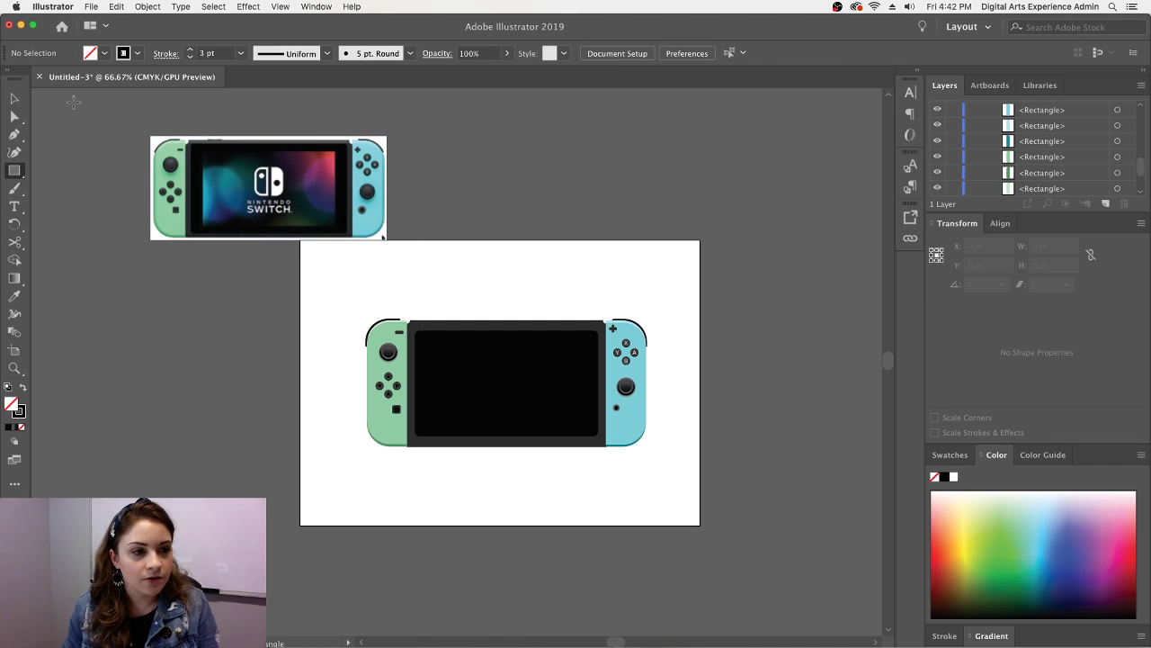
drag(225, 158, 224, 140)
key(super+shift+a)
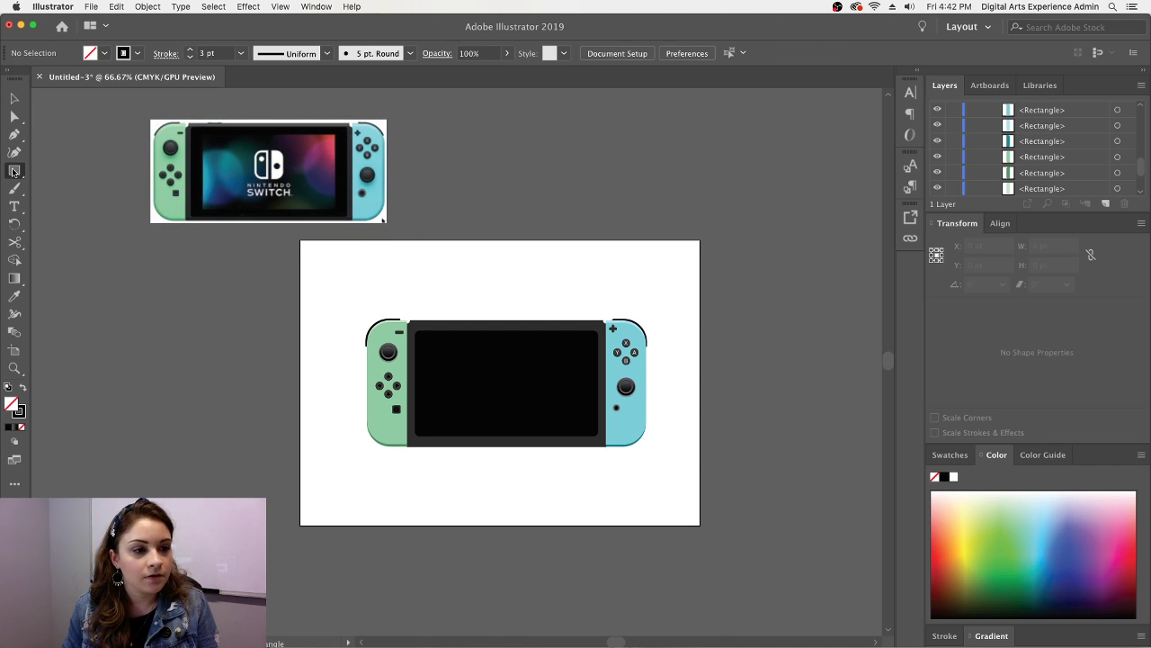
- Draw a 700 × 500 pt rectangle covering the whole artboard, and give it a purple fill without a stroke
mouse_move(300, 238)
mouse_down()
mouse_move(698, 506)
mouse_move(701, 528)
mouse_up()
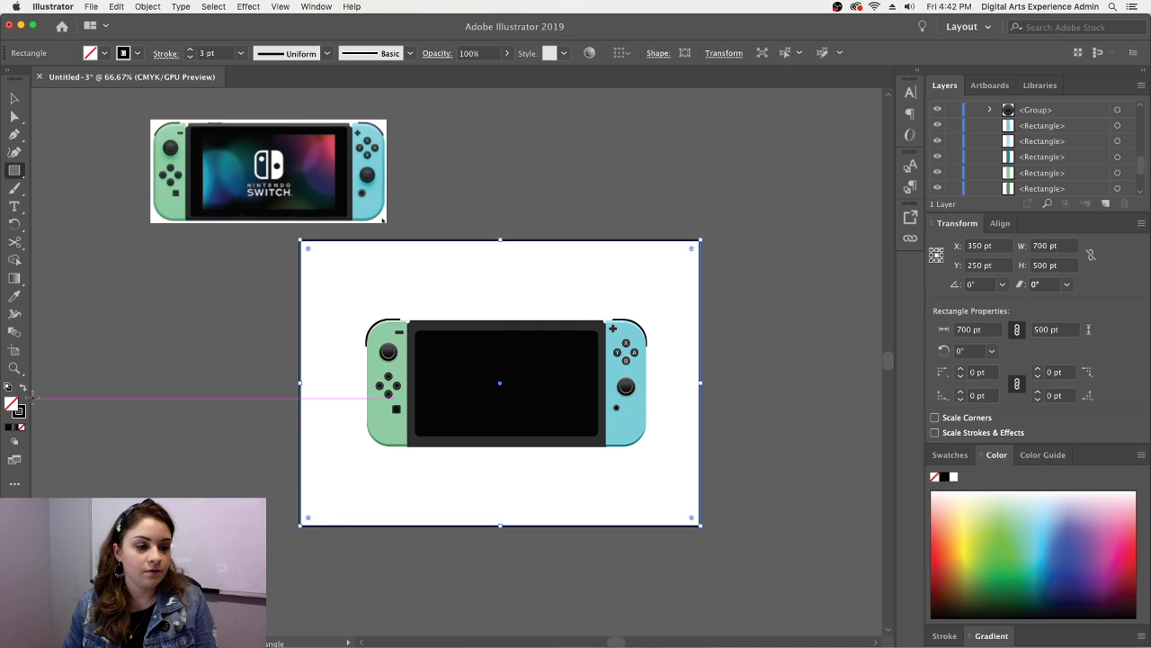
click(23, 390)
double_click(12, 406)
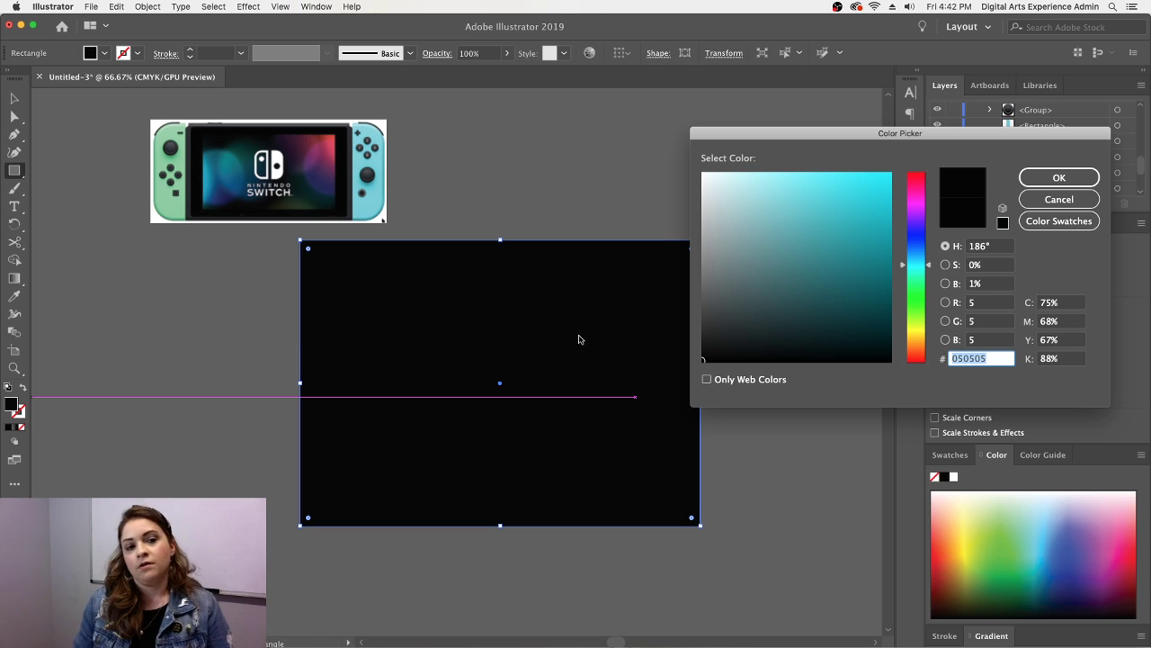
click(915, 196)
drag(848, 223, 865, 251)
drag(911, 206, 916, 196)
click(1058, 178)
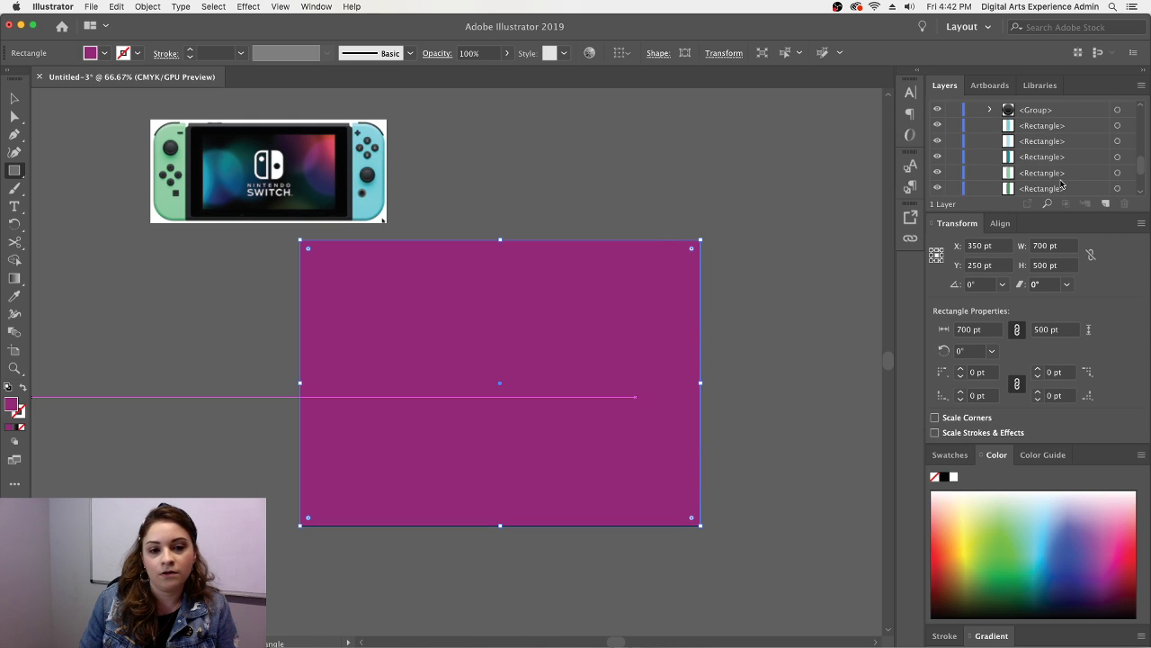
- Change the background rectangle's fill to dark blue (#173191)
double_click(11, 404)
drag(900, 302, 899, 244)
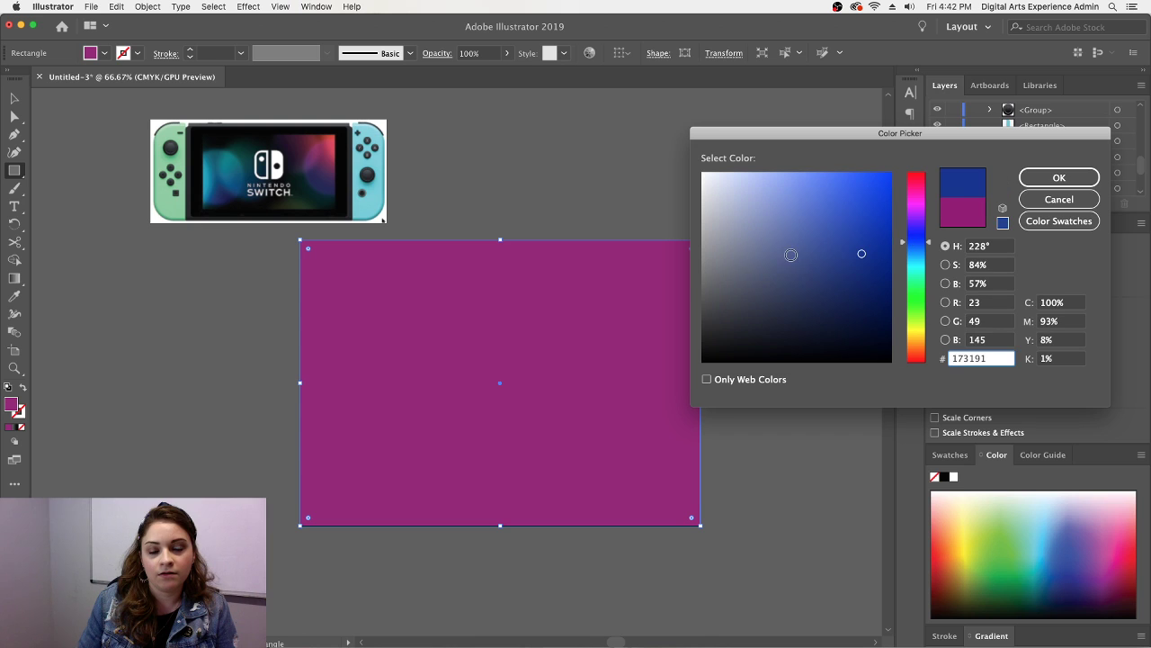
click(1059, 178)
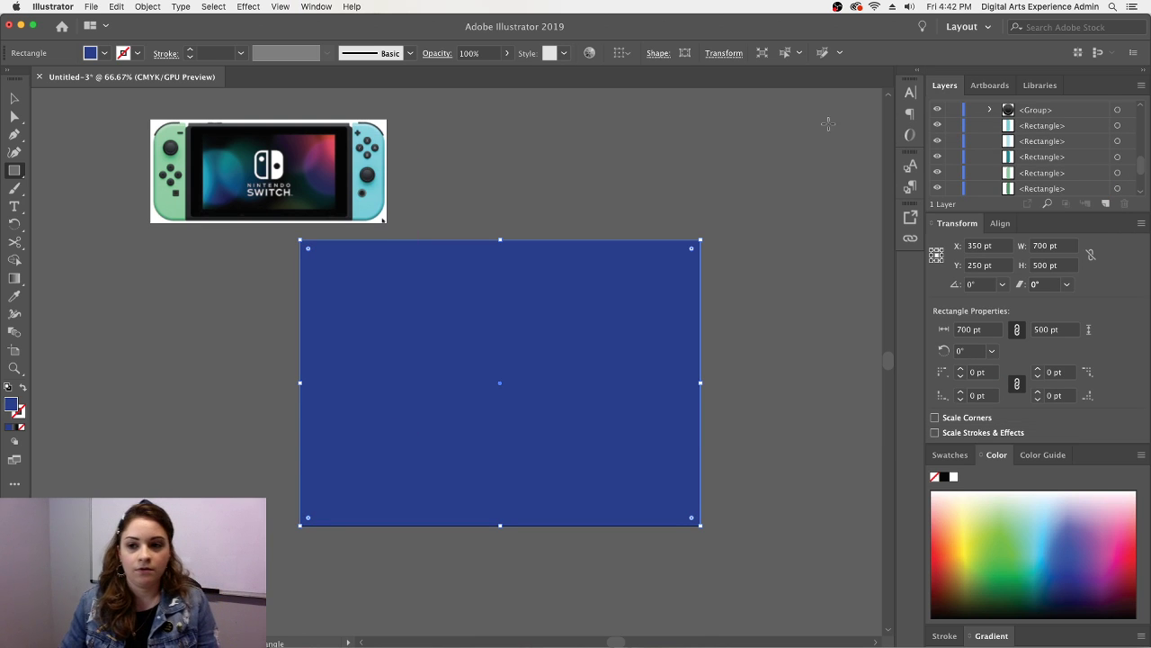
- Send the blue background rectangle behind the console artwork and deselect it
key(v)
right_click(436, 319)
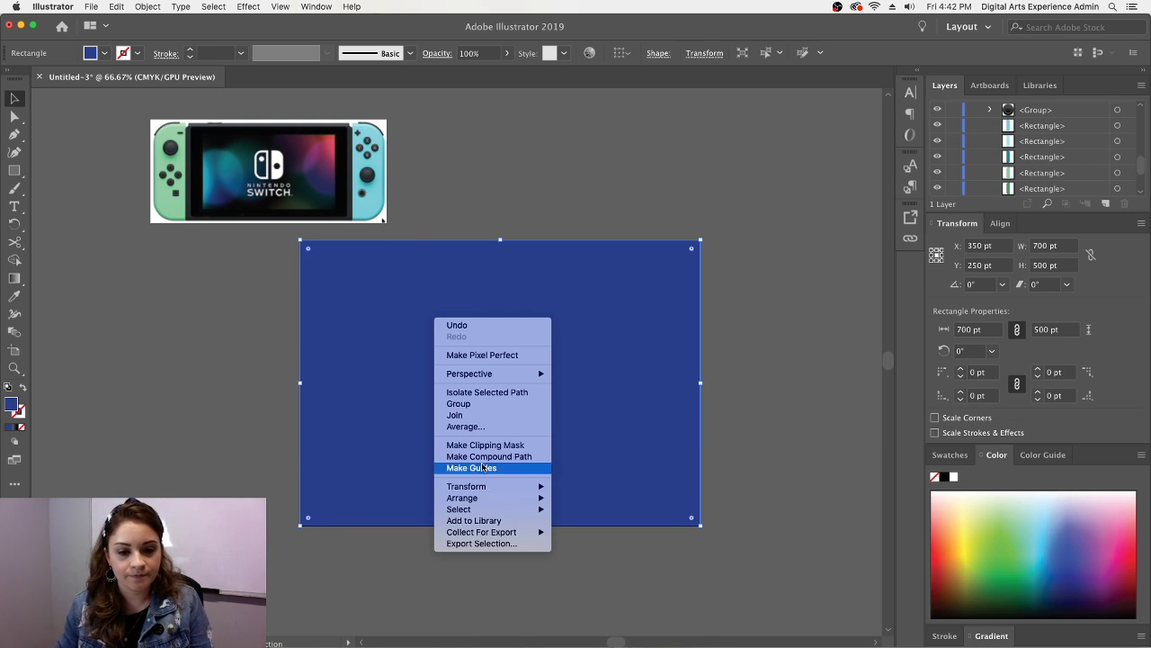
mouse_move(485, 501)
click(589, 532)
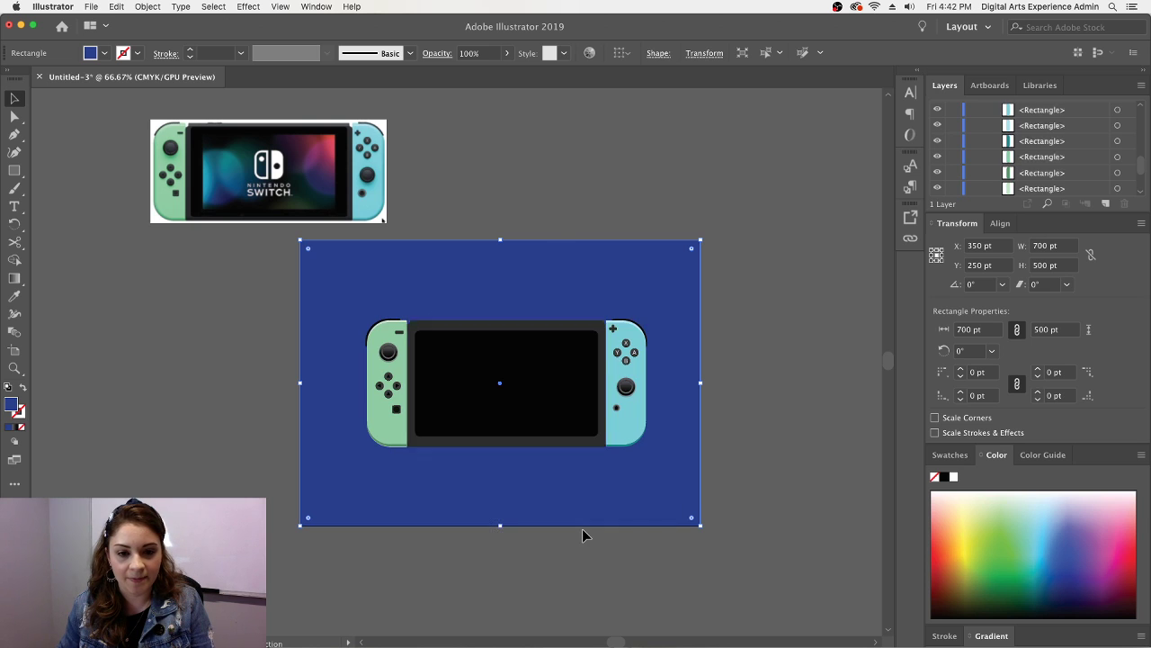
click(733, 542)
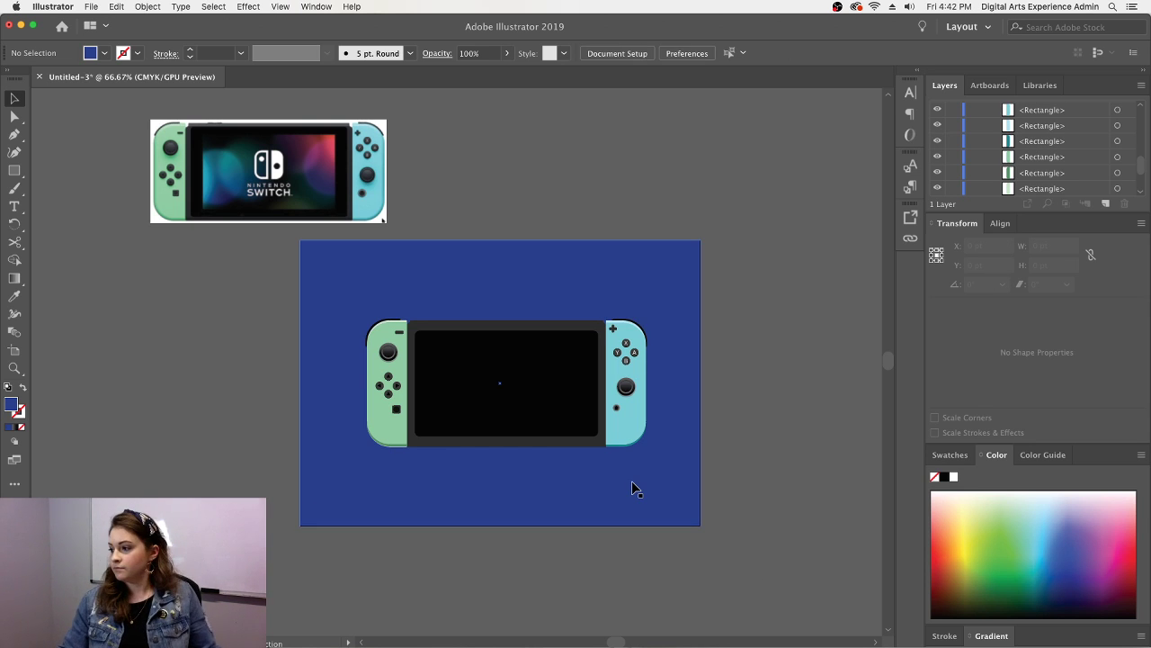
- Extend the dark green shading down to the green controller's bottom edge to cover the pale strip there
key(super+equal)
key(super+equal)
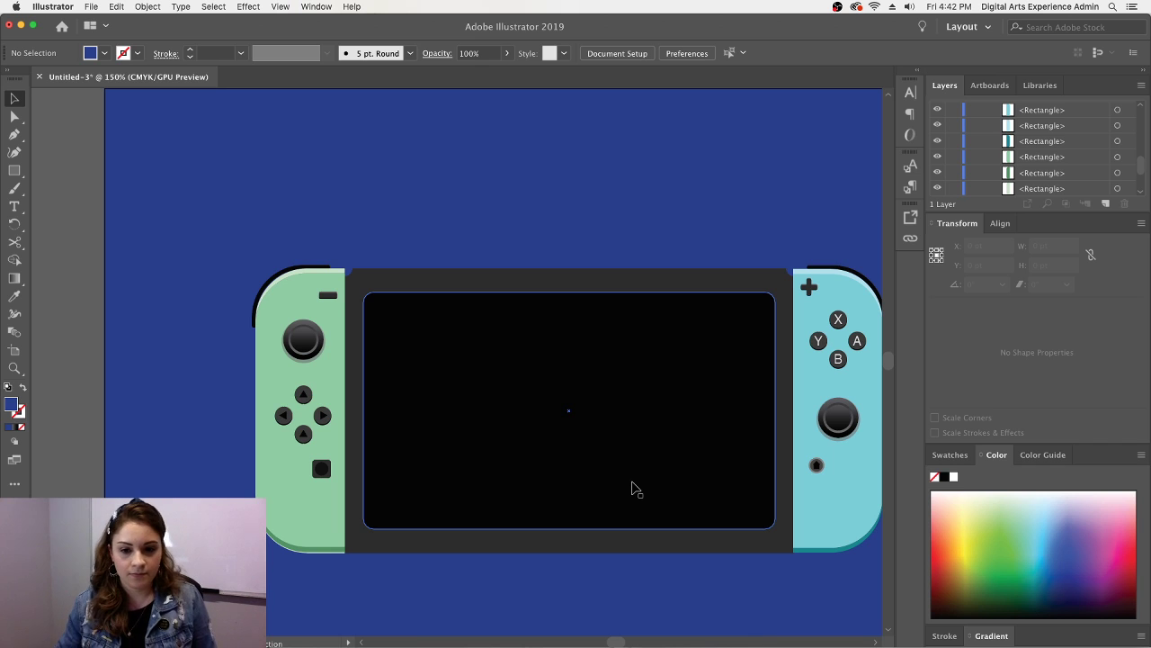
drag(607, 642, 605, 641)
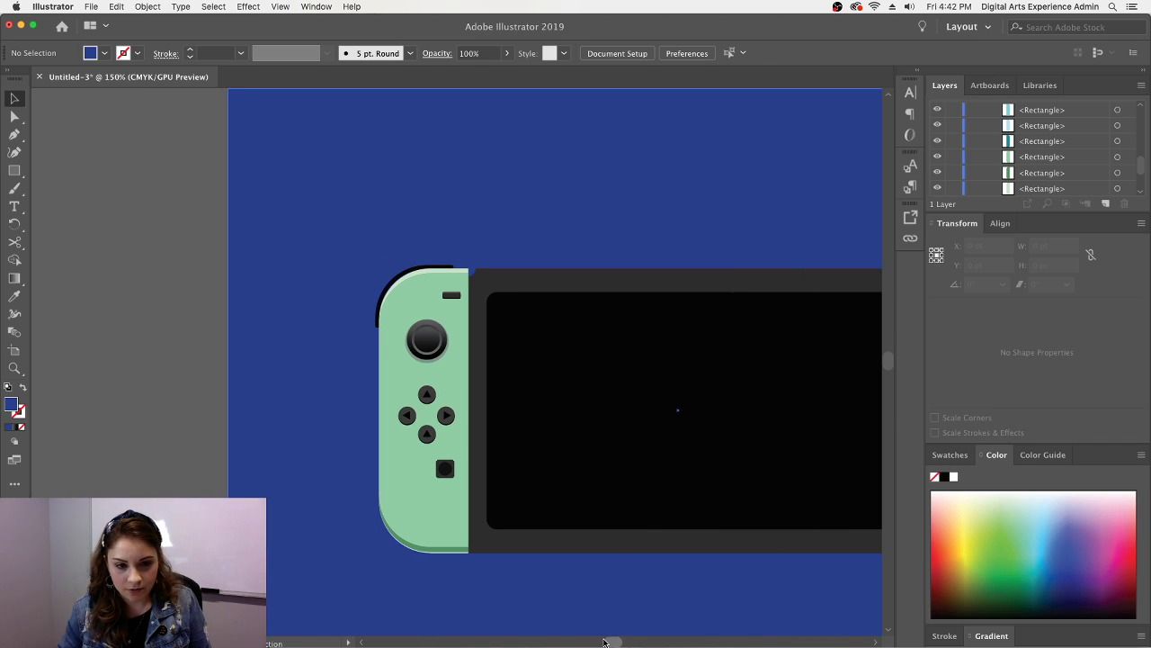
key(super+equal)
key(super+equal)
key(super+equal)
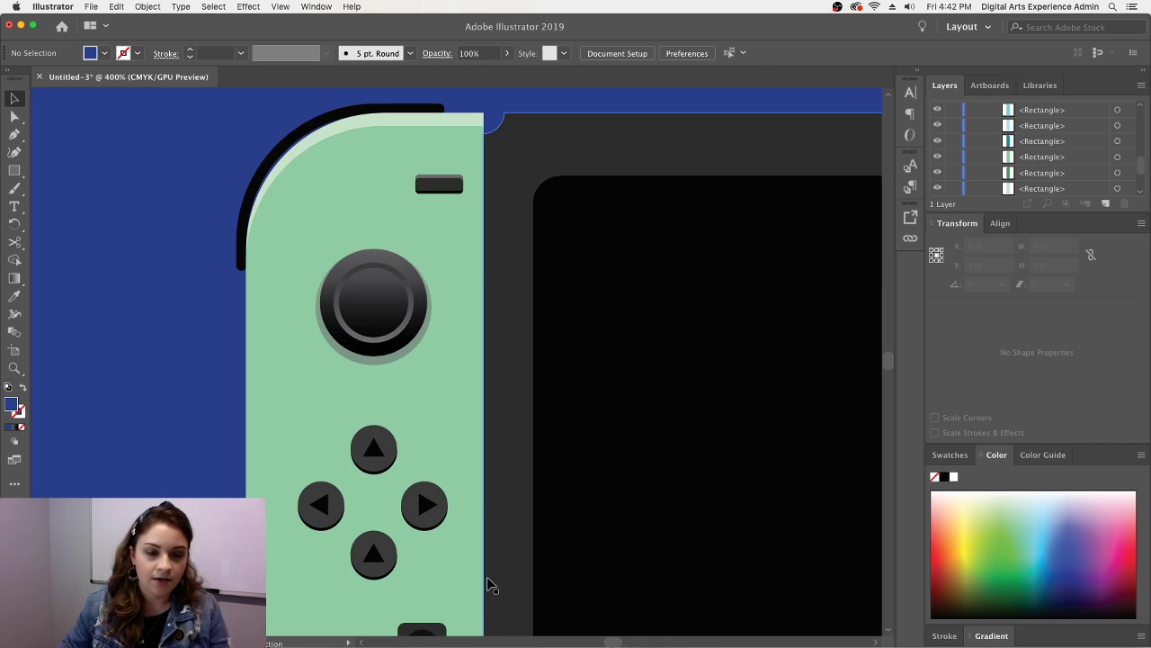
scroll(412, 493, down, 2)
scroll(412, 492, down, 5)
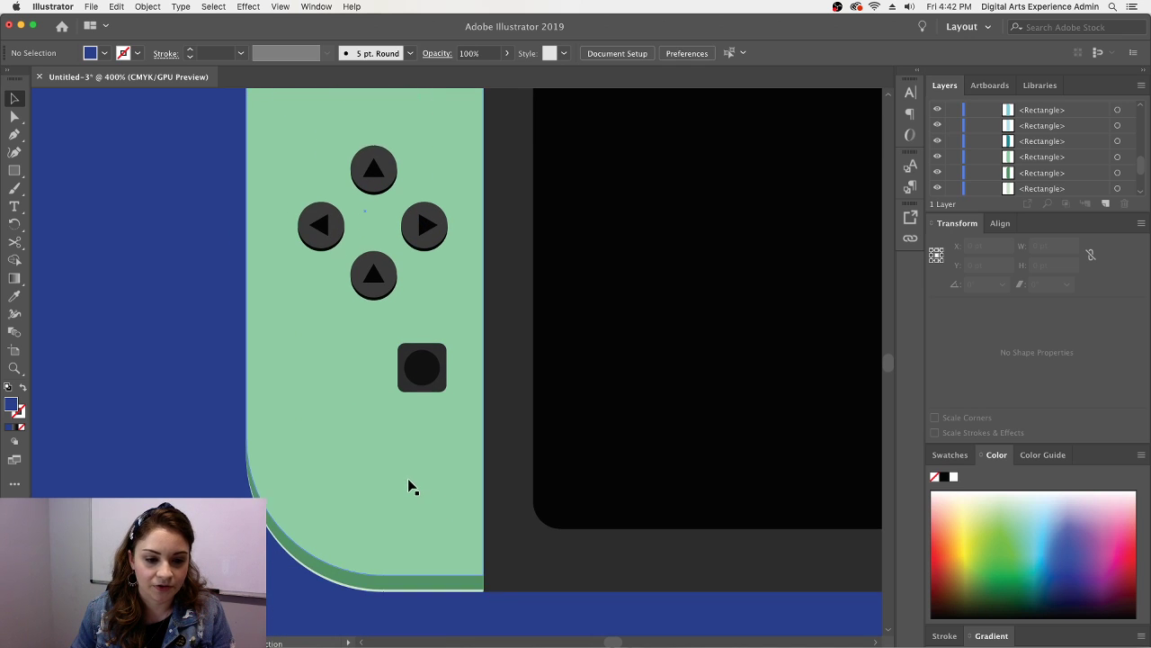
key(super+equal)
key(super+equal)
key(super+equal)
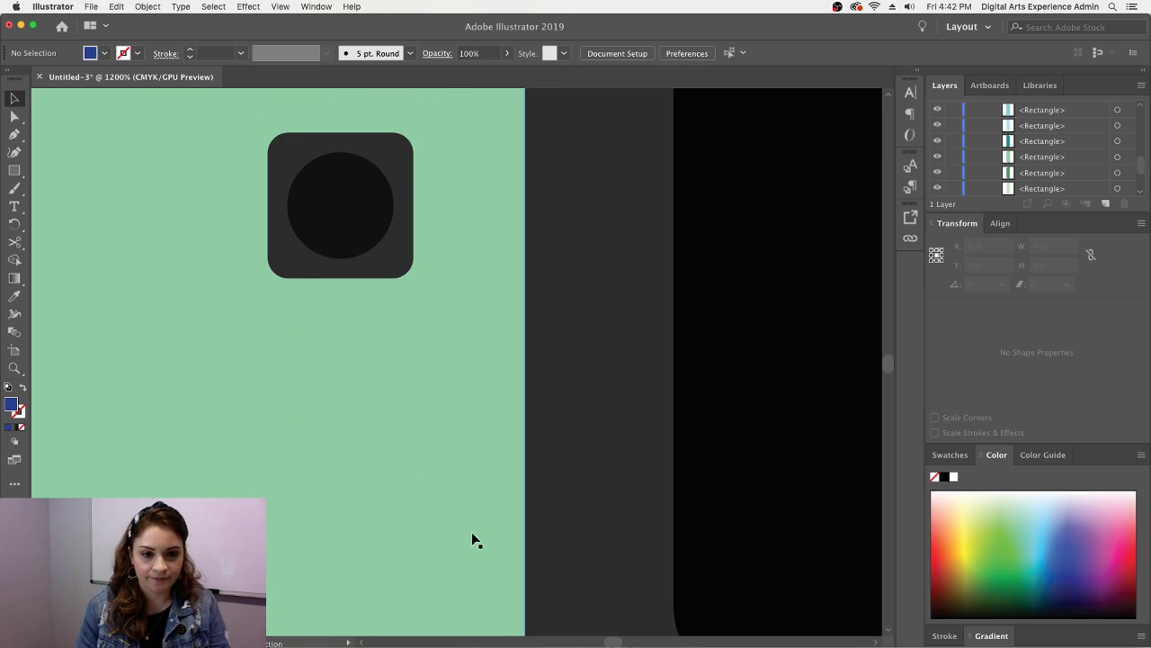
scroll(461, 501, down, 3)
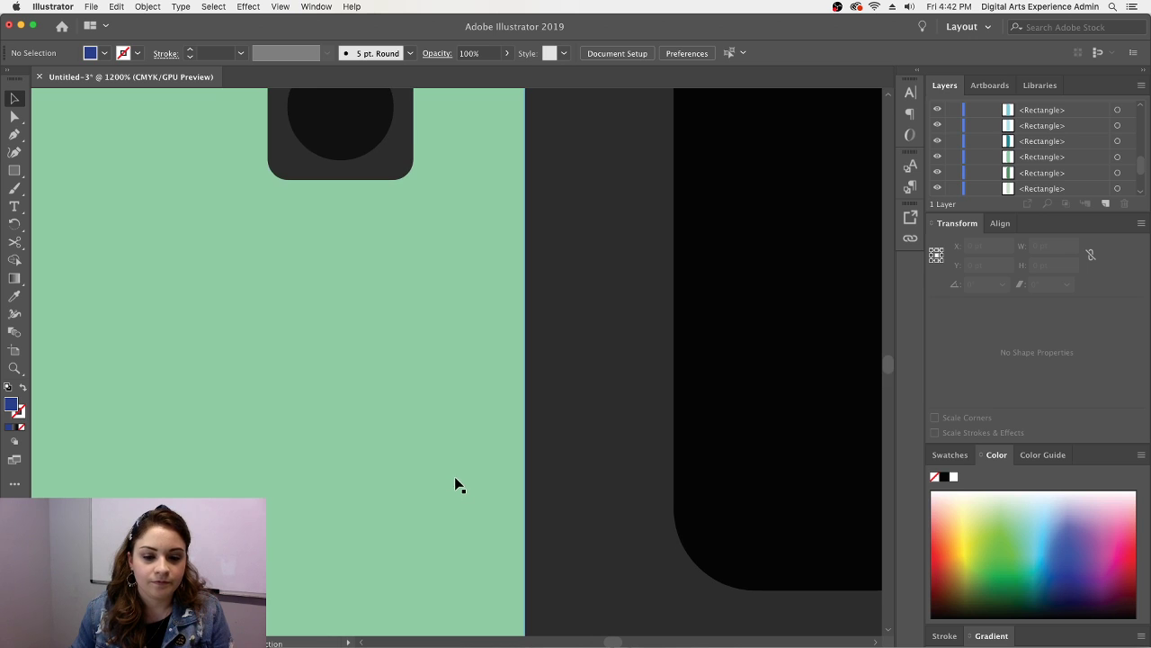
scroll(454, 484, down, 3)
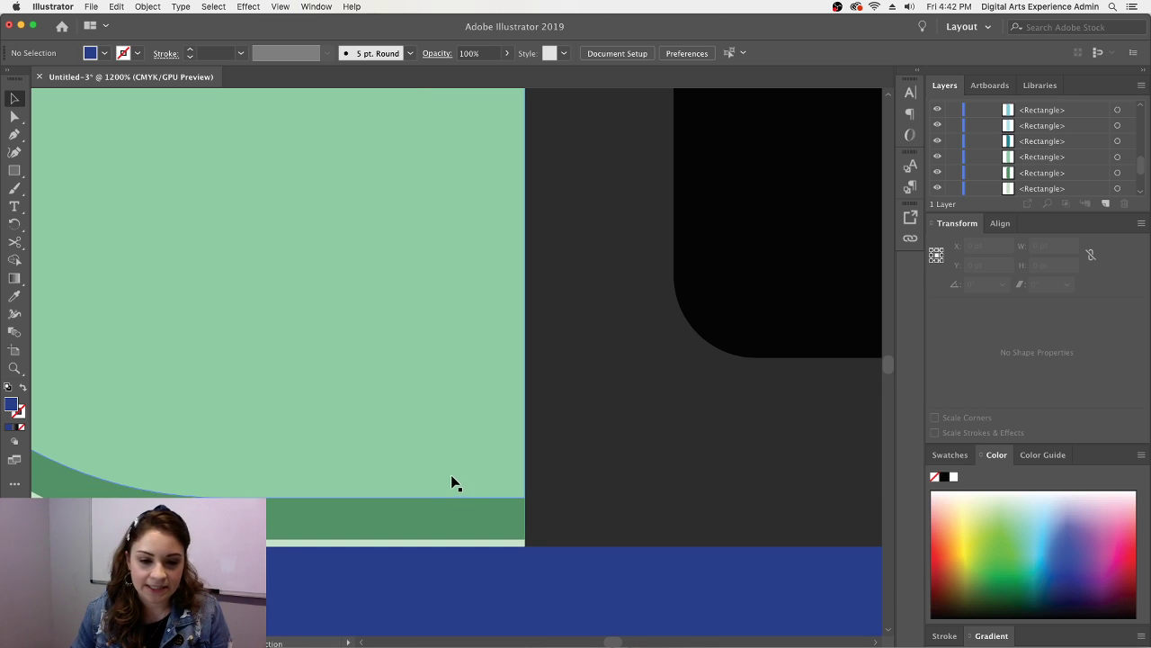
click(504, 542)
drag(526, 539, 526, 546)
click(540, 577)
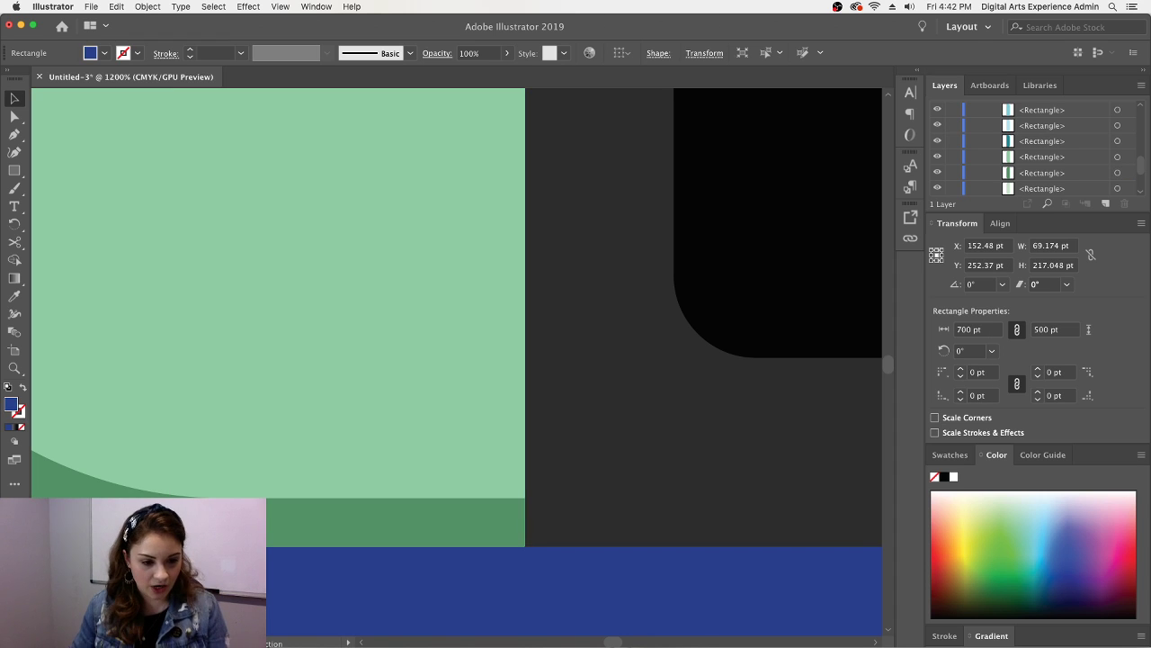
- Draw a flat ellipse about 526 × 45 pt across the console's bottom edge, and centre it horizontally on the artboard
key(super+1)
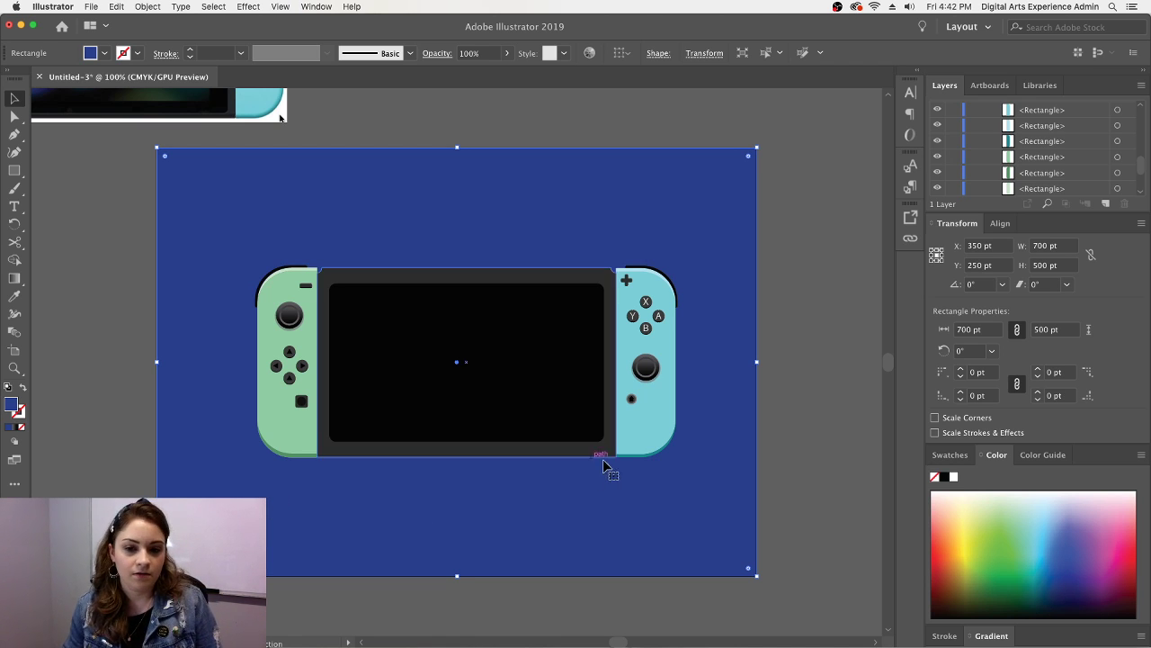
drag(14, 170, 72, 188)
mouse_move(232, 447)
mouse_down()
mouse_move(694, 477)
mouse_move(681, 484)
mouse_up()
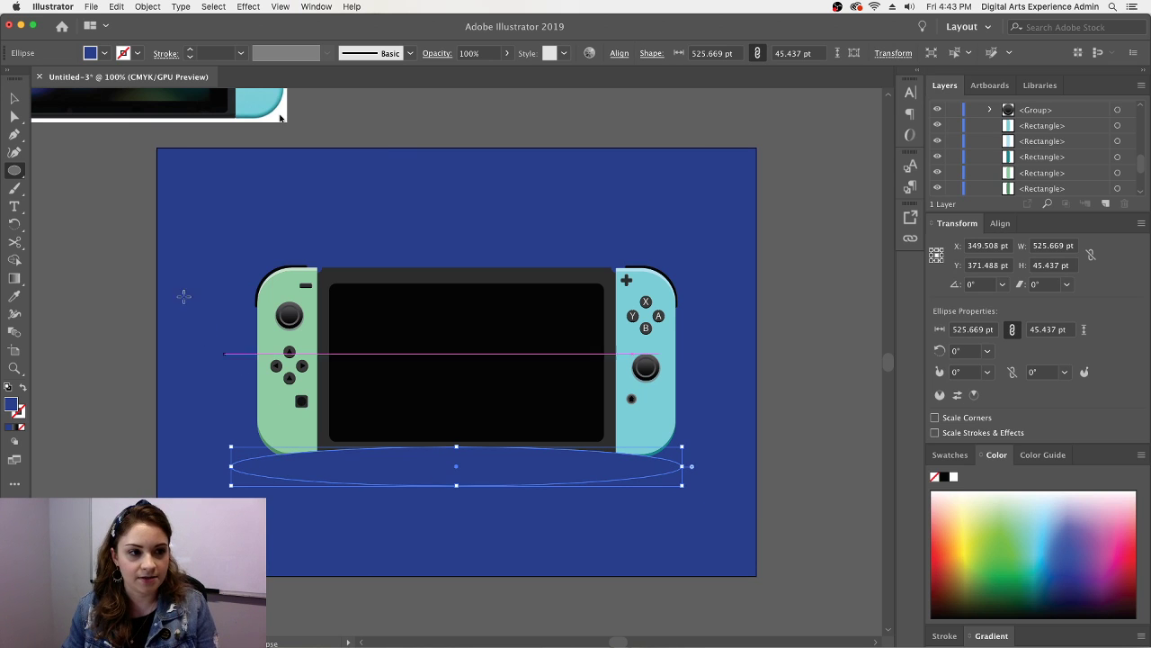
click(20, 101)
drag(542, 478, 545, 474)
- Fill the ellipse with a very dark navy blue
double_click(13, 406)
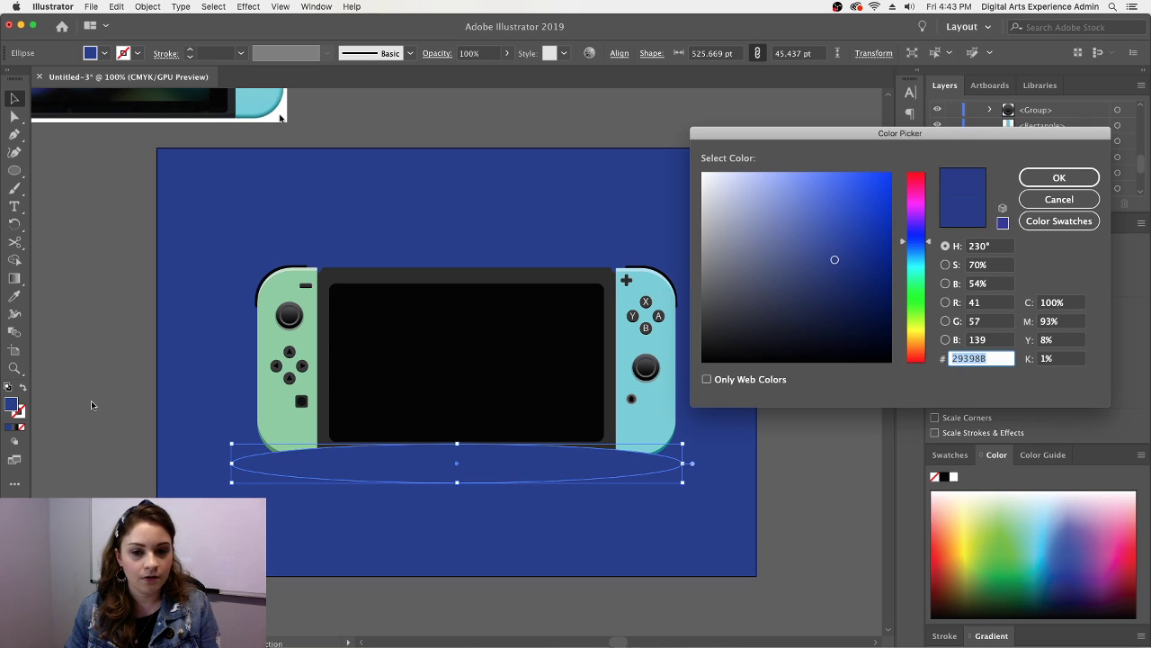
drag(859, 302, 862, 324)
click(1059, 178)
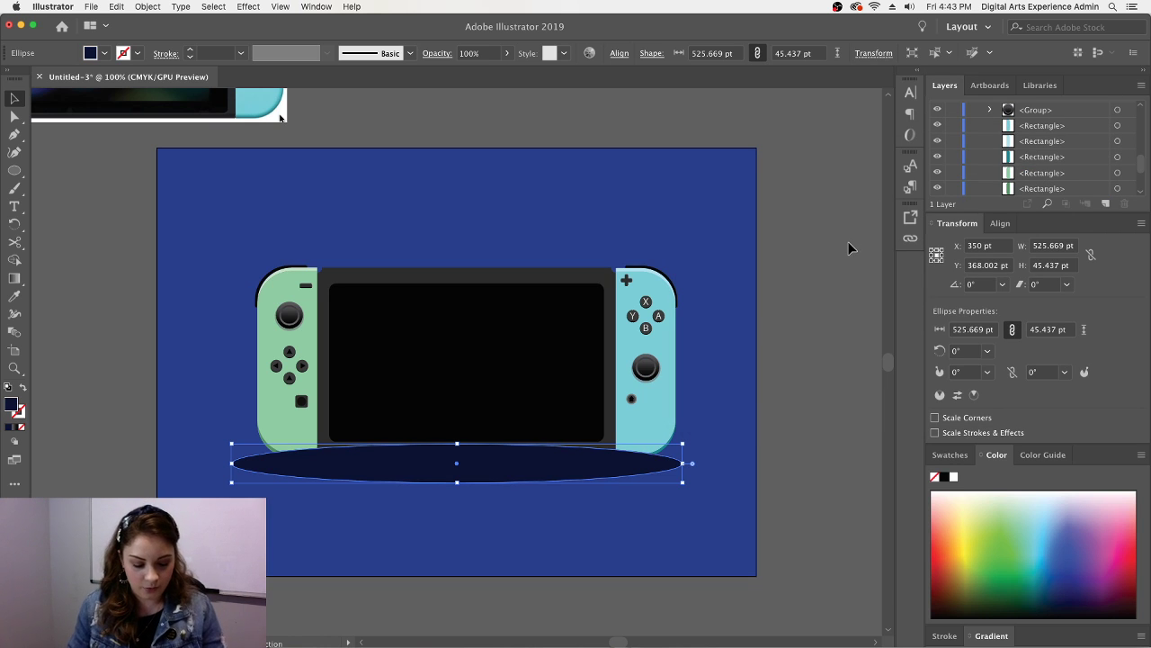
- Send the dark navy ellipse to the back of the stacking order
right_click(608, 466)
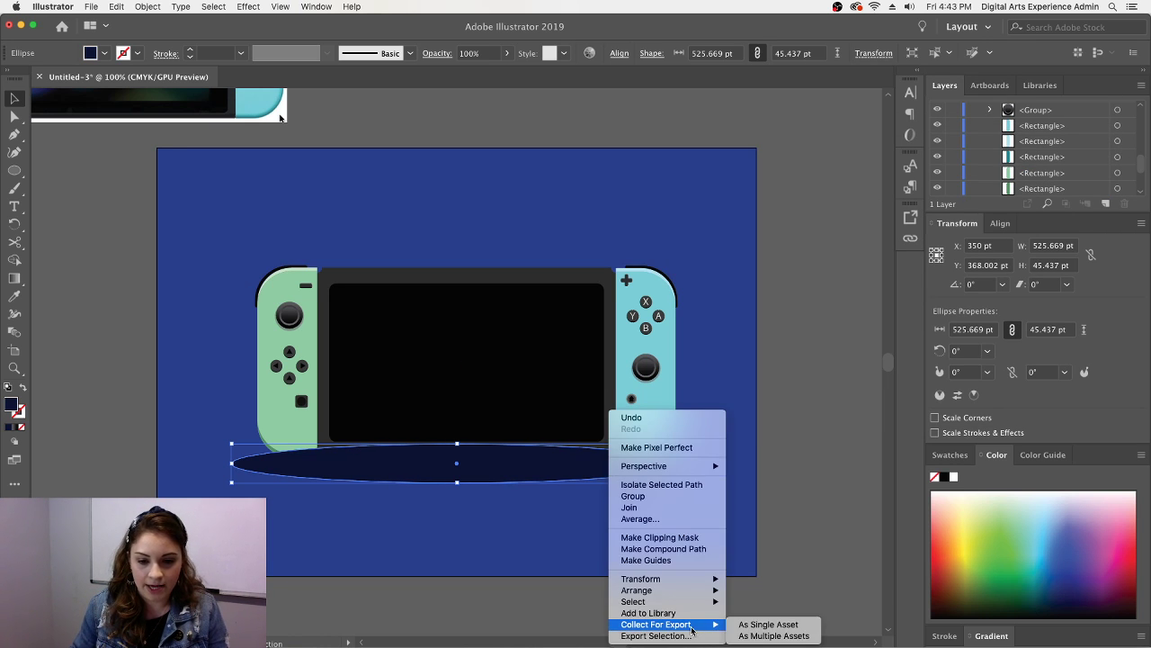
mouse_move(670, 590)
click(755, 617)
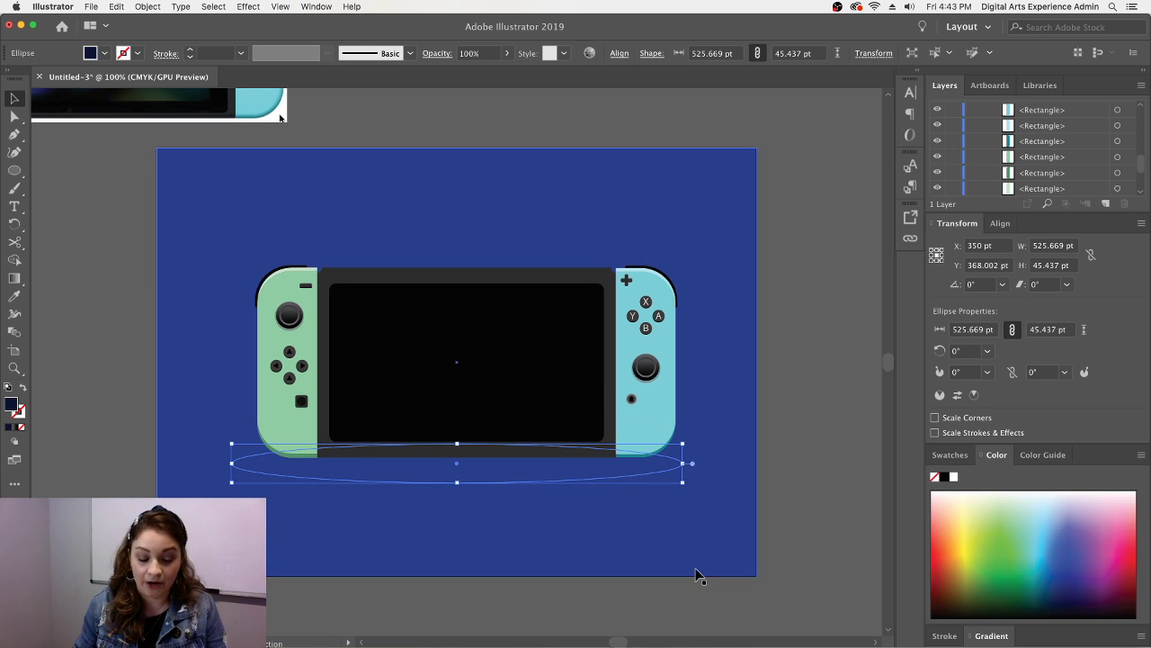
- Bring the navy ellipse forward one level, above the blue background
right_click(644, 475)
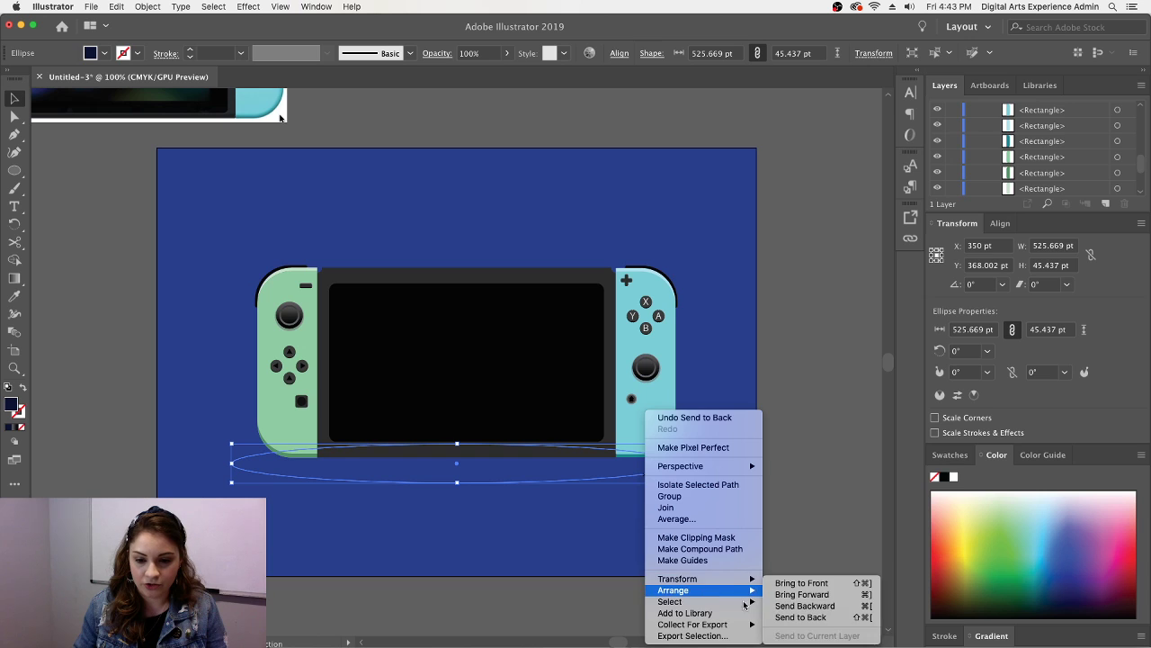
mouse_move(747, 593)
click(797, 595)
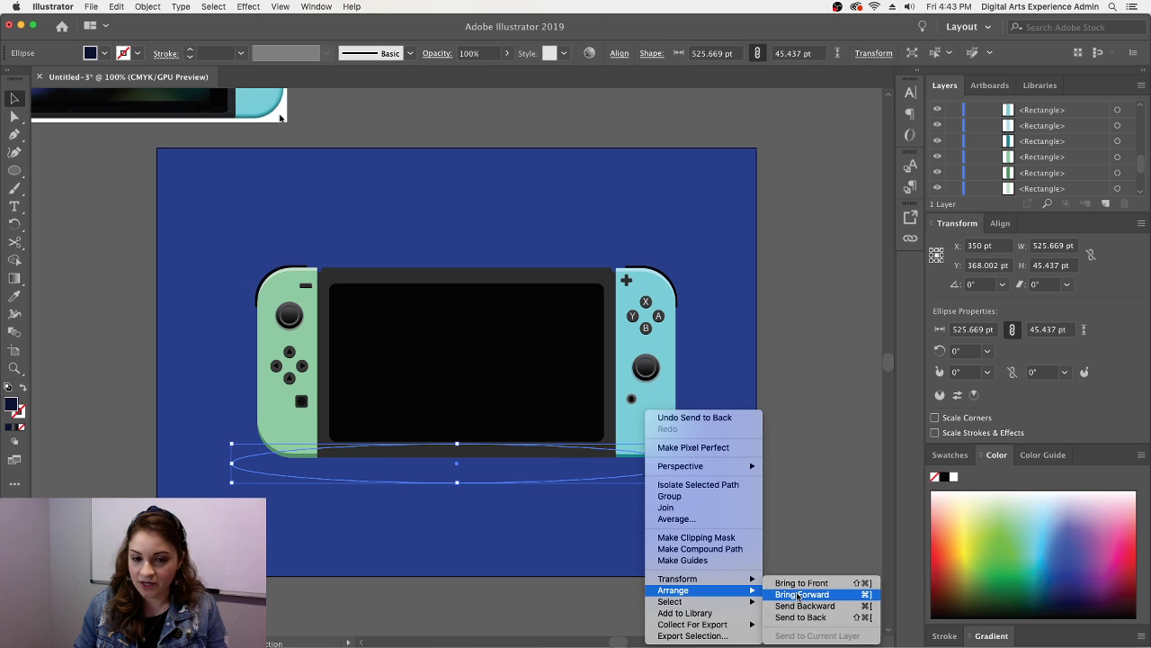
click(780, 540)
- Position the shadow ellipse at X 361.593 pt, centred beneath the console, and stretch it symmetrically to nearly twice its height
drag(569, 468, 578, 471)
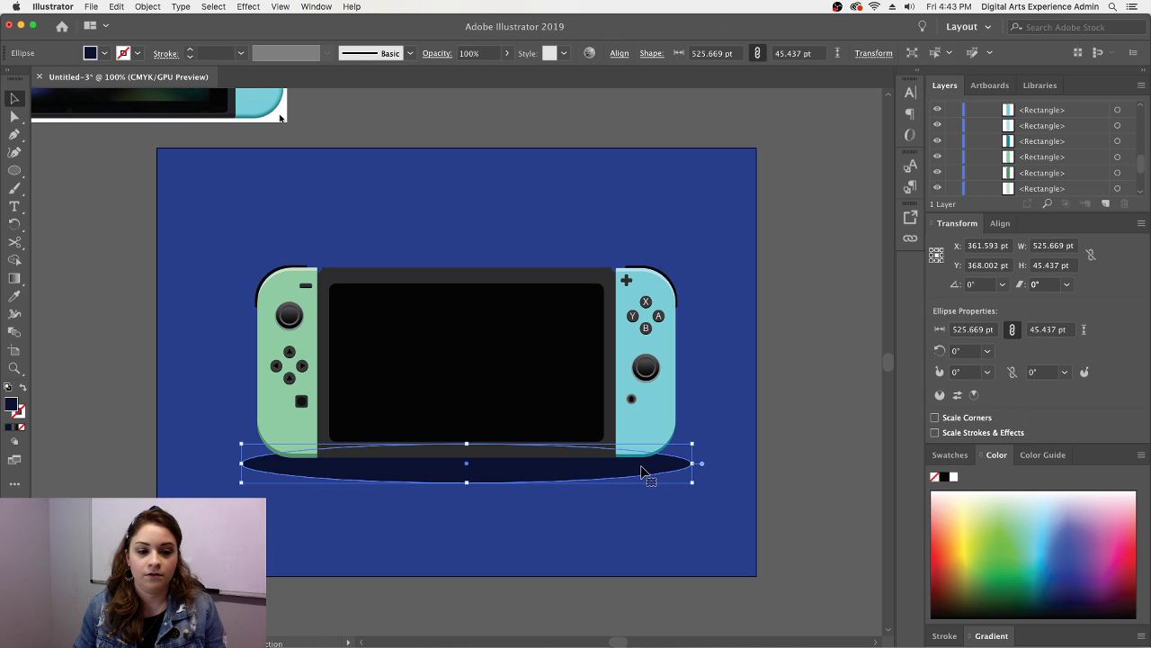
drag(648, 467, 642, 467)
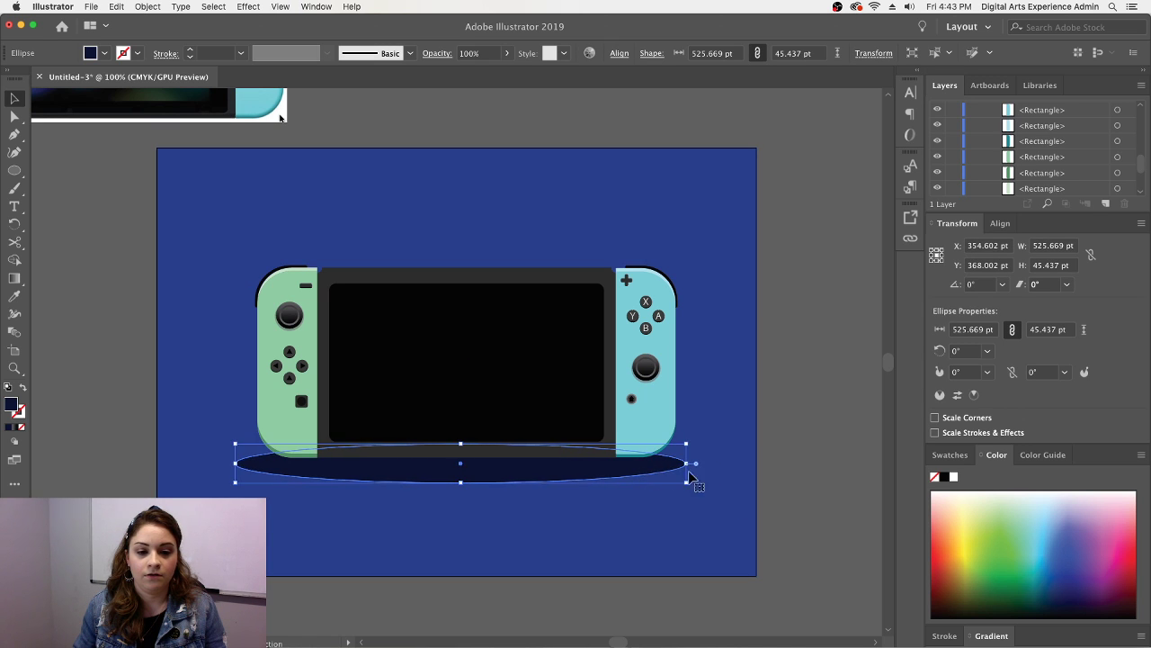
click(808, 497)
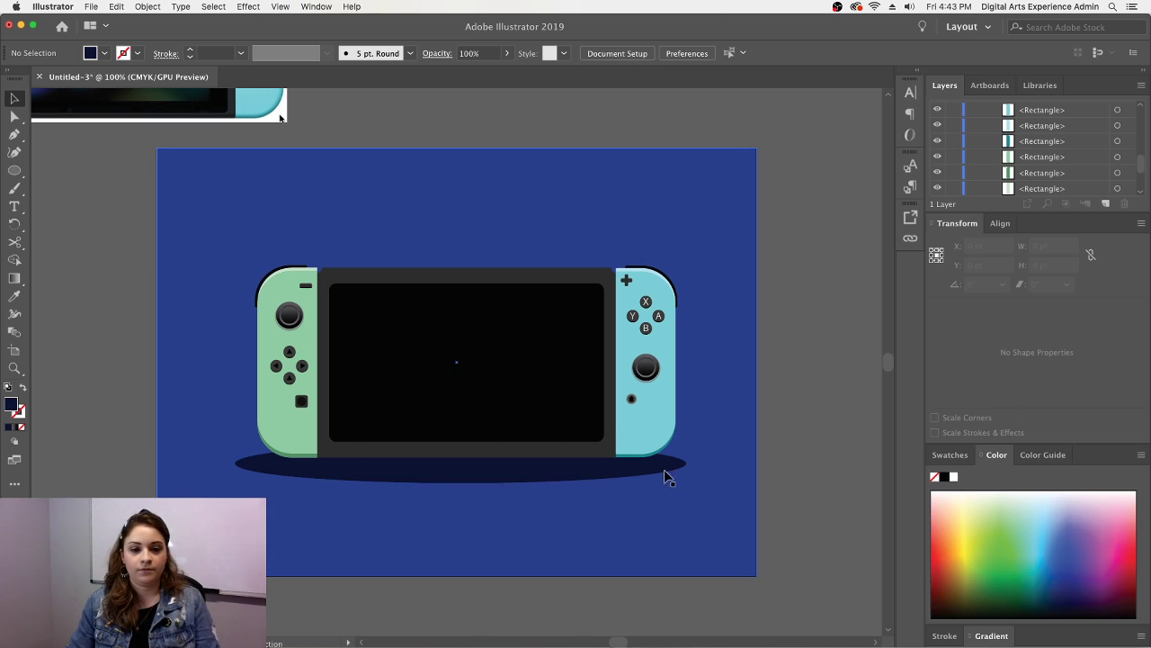
key(super+minus)
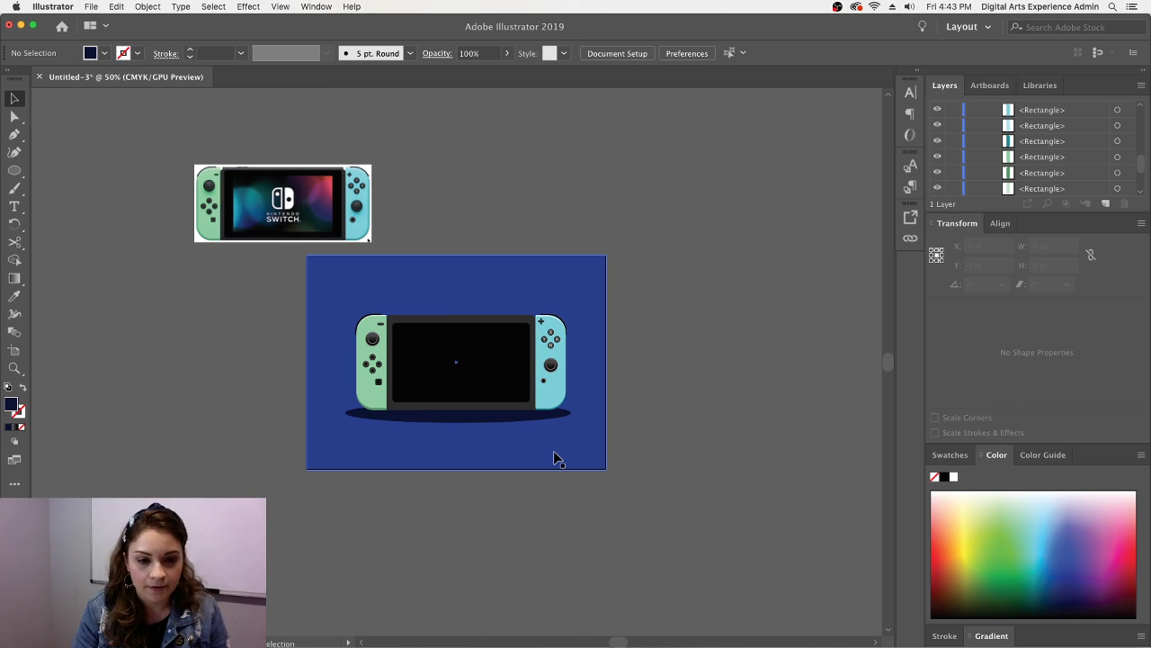
key(super+plus)
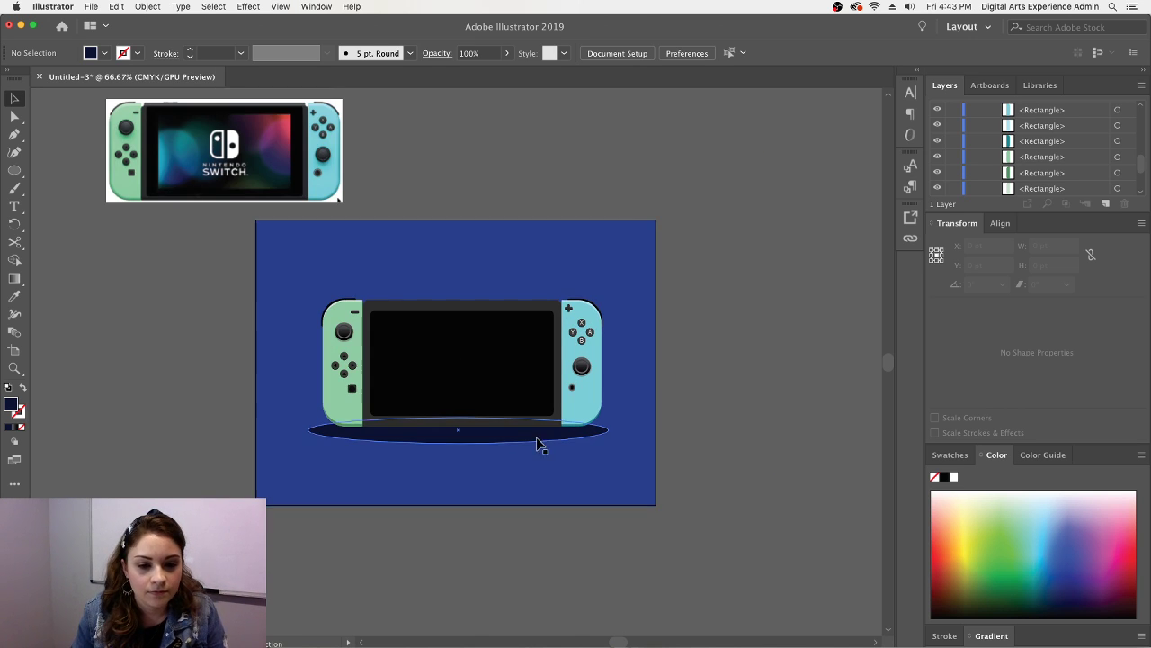
click(526, 439)
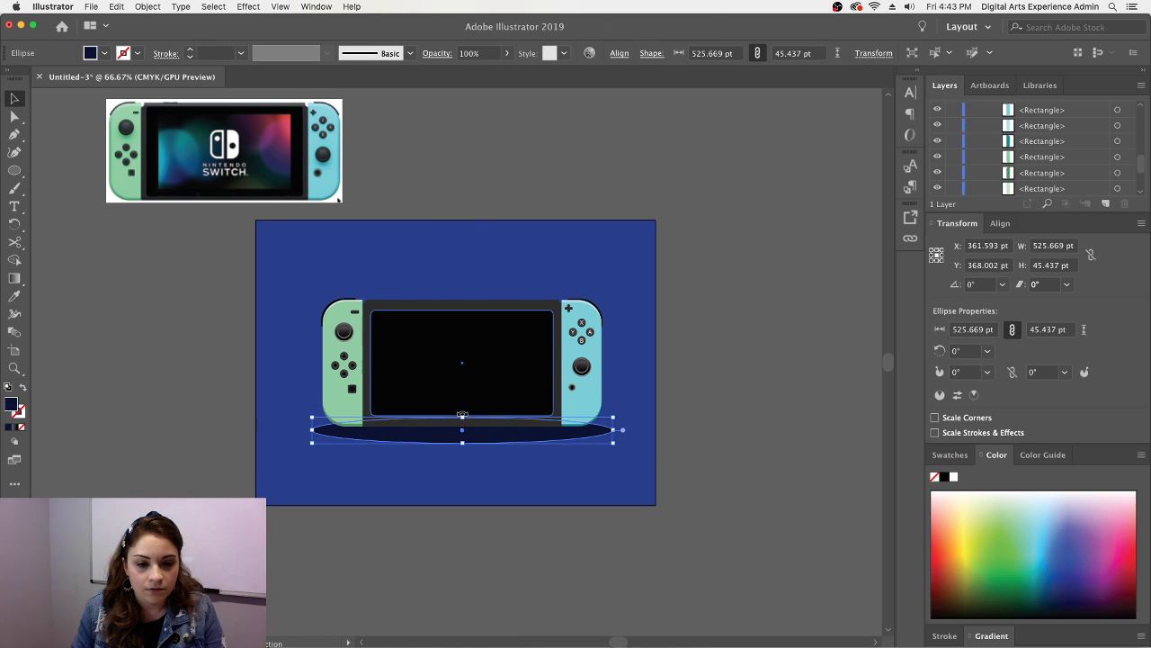
drag(462, 418, 463, 455)
click(667, 450)
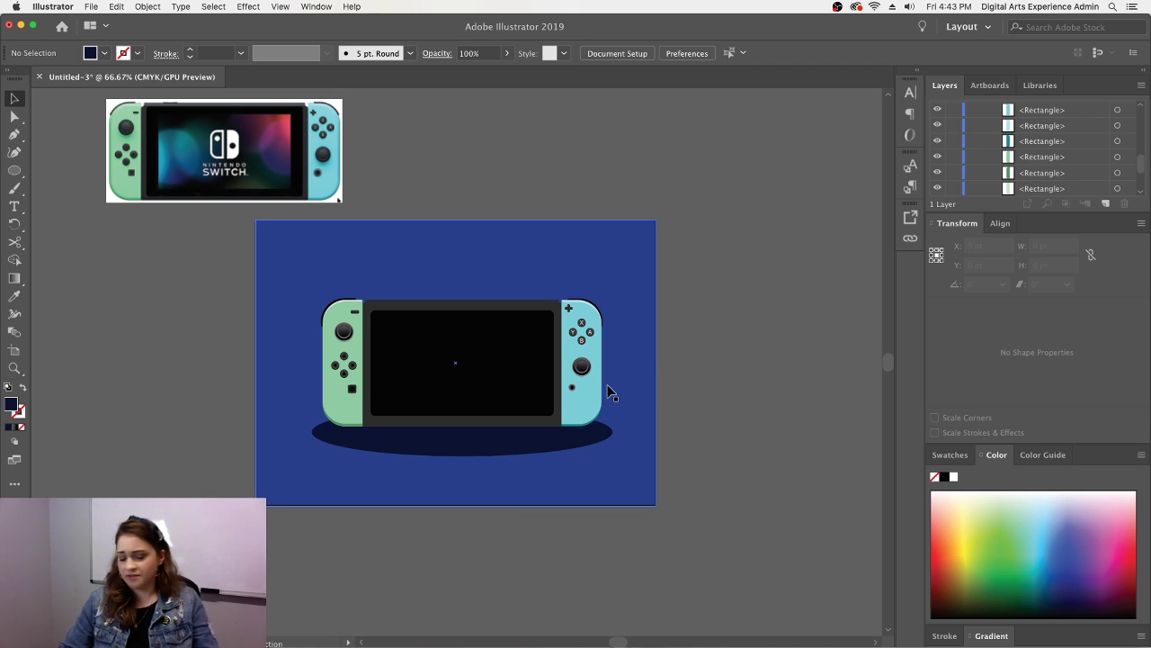
- Move the linked reference image so it sits directly above the drawn console
key(super+equal)
key(super+equal)
scroll(629, 386, down, 5)
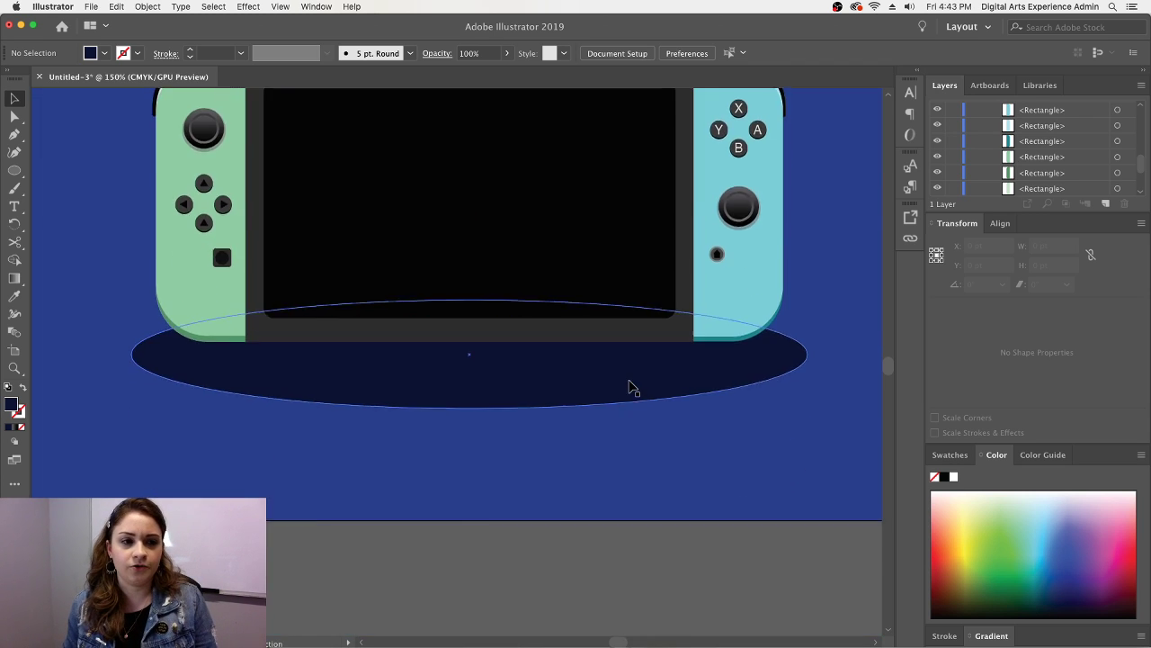
scroll(629, 386, up, 10)
drag(149, 158, 746, 369)
scroll(589, 335, down, 2)
scroll(589, 334, down, 2)
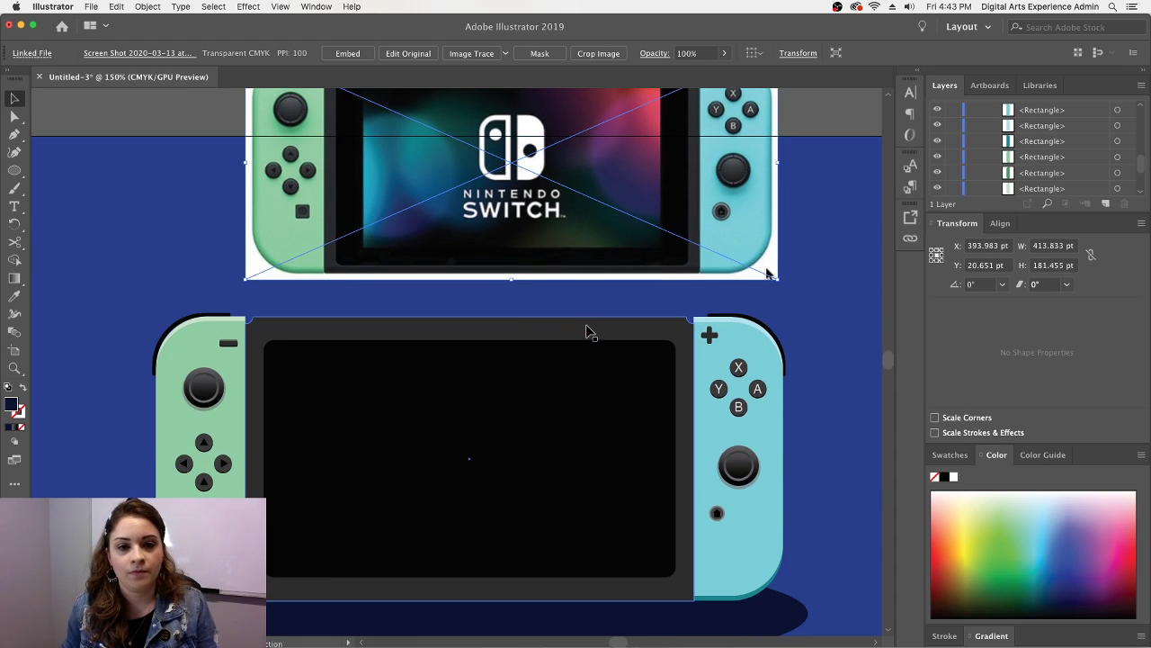
- Draw a rectangle about 46 × 82 pt on the black screen, and fill it with white
click(15, 171)
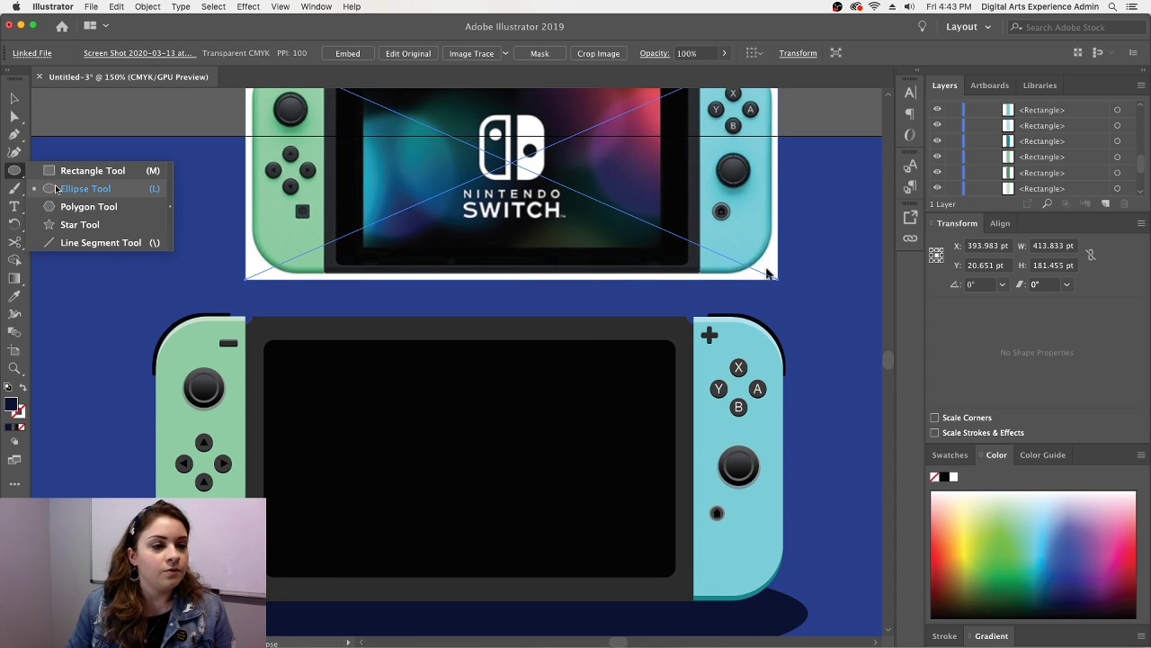
click(69, 171)
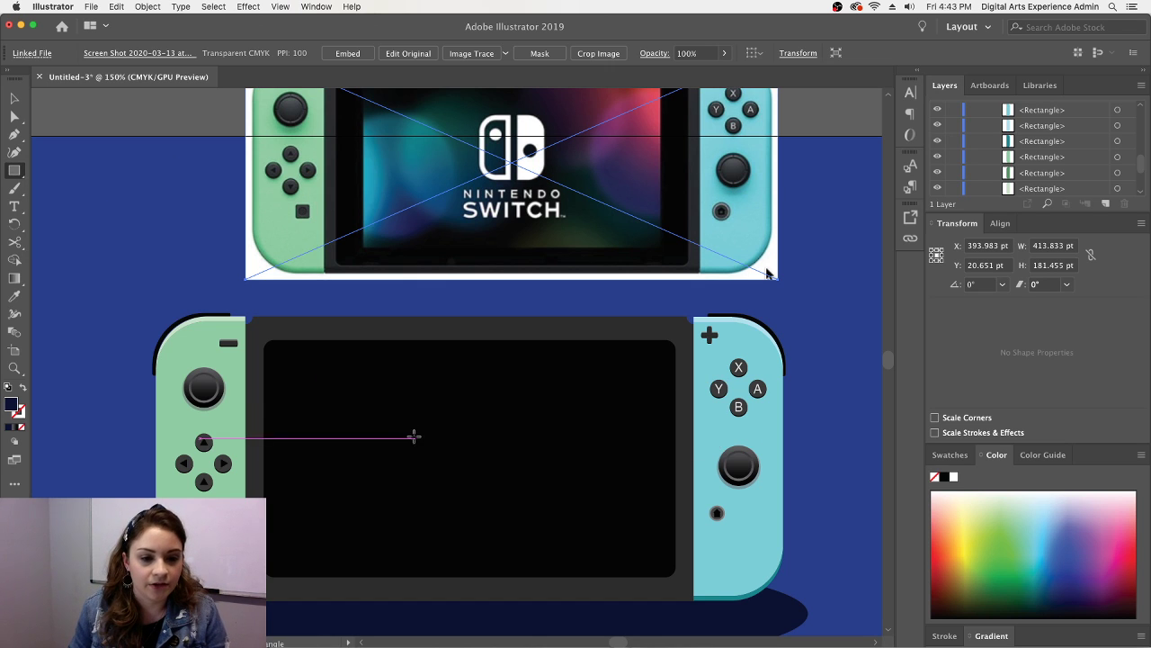
drag(368, 389, 427, 494)
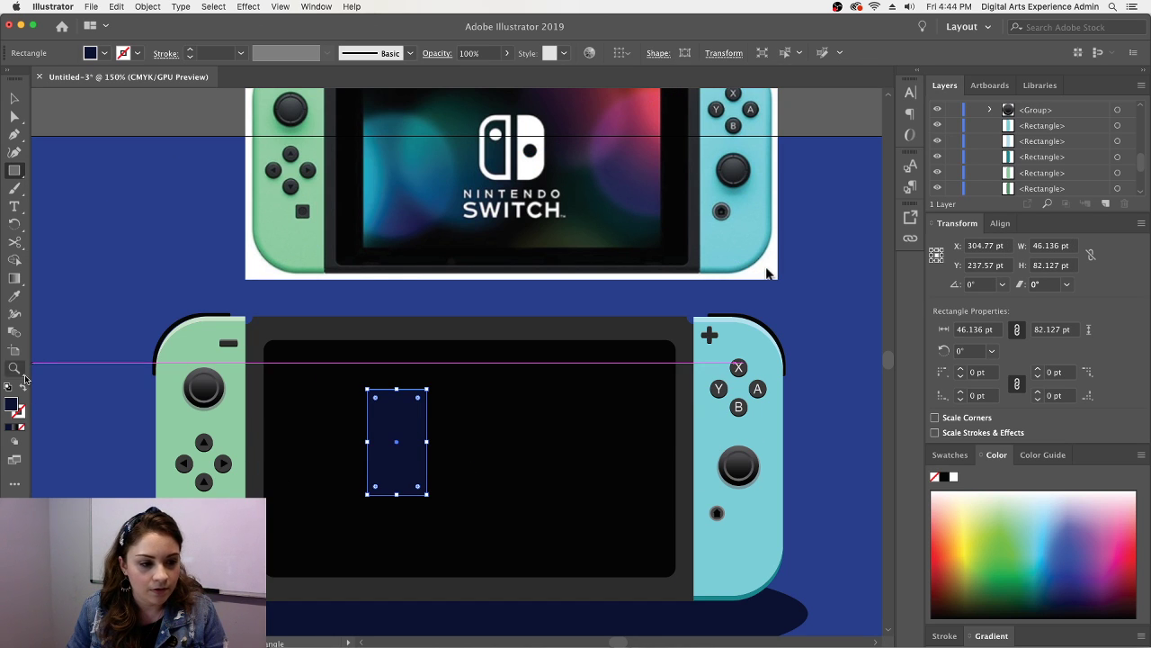
double_click(11, 404)
drag(730, 254, 683, 162)
click(1049, 179)
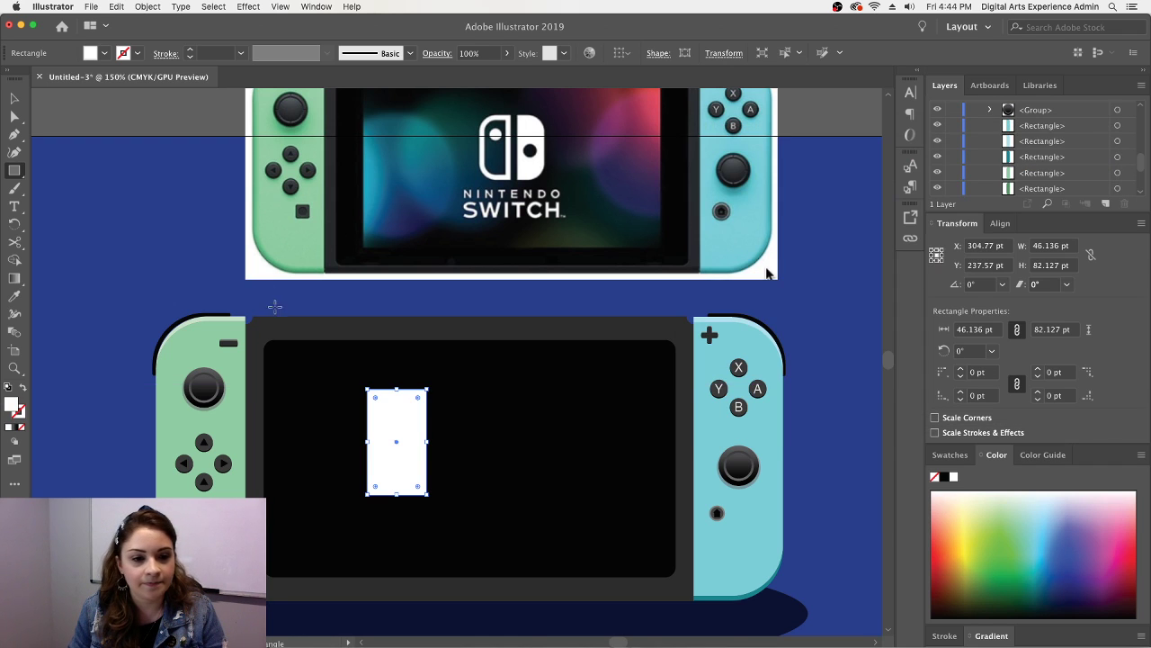
click(23, 101)
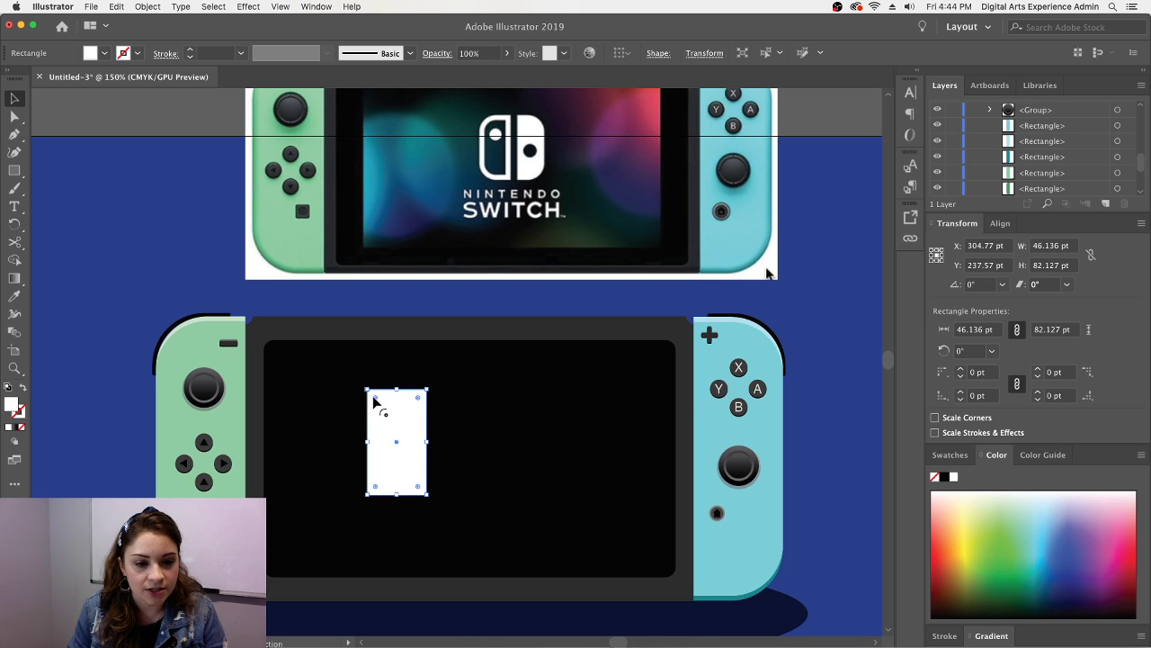
drag(375, 399, 389, 412)
key(ctrl+z)
key(ctrl+z)
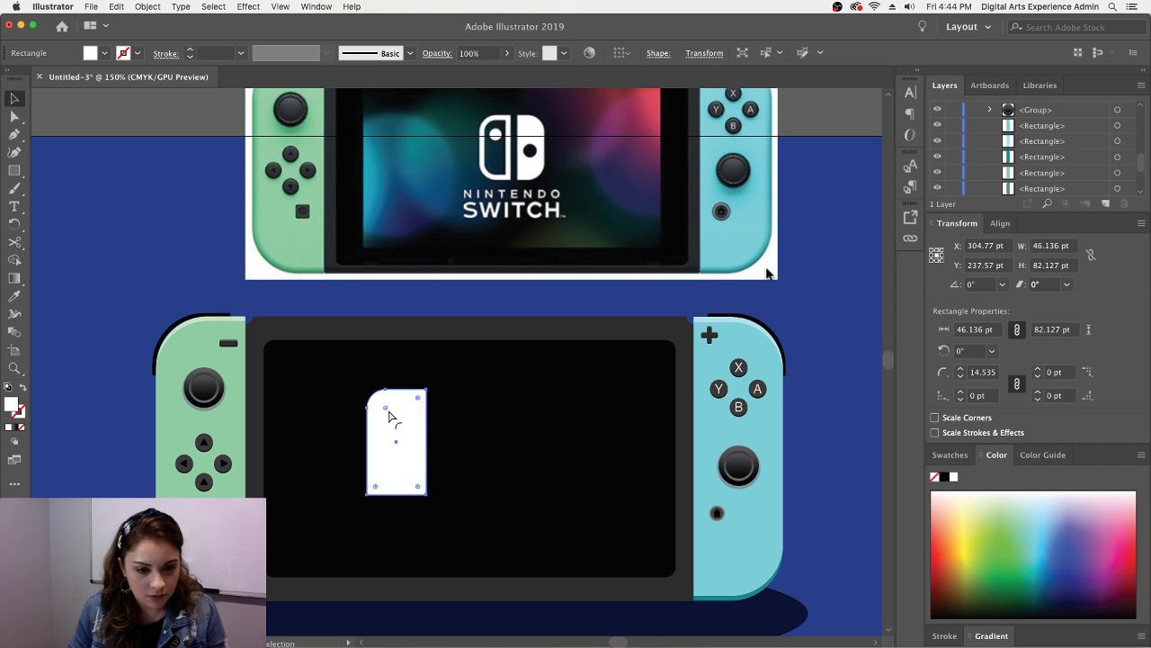
- Round the white rectangle's top-left and bottom-left corners to a 20 pt radius
click(968, 373)
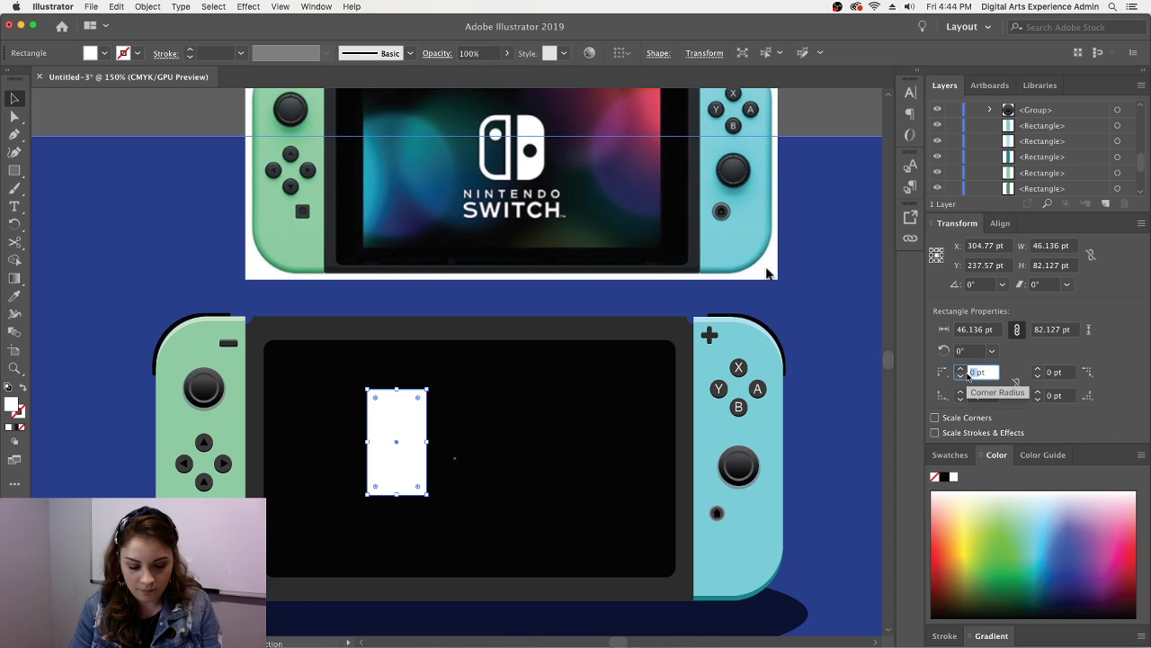
text(30)
key(Return)
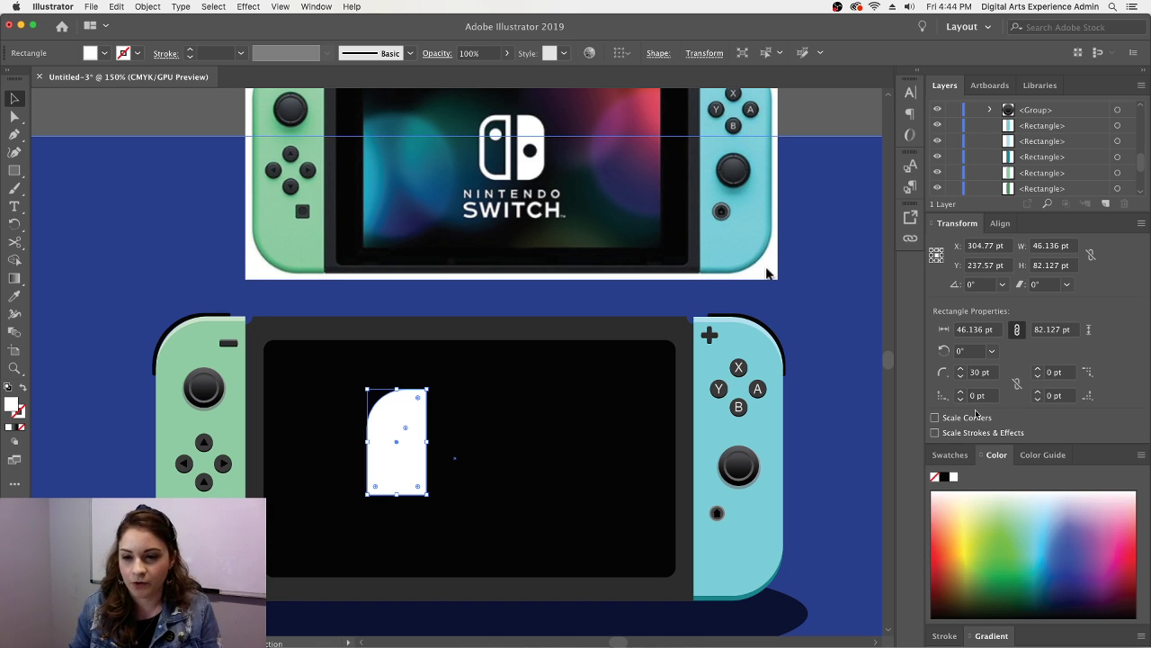
click(960, 377)
click(960, 377)
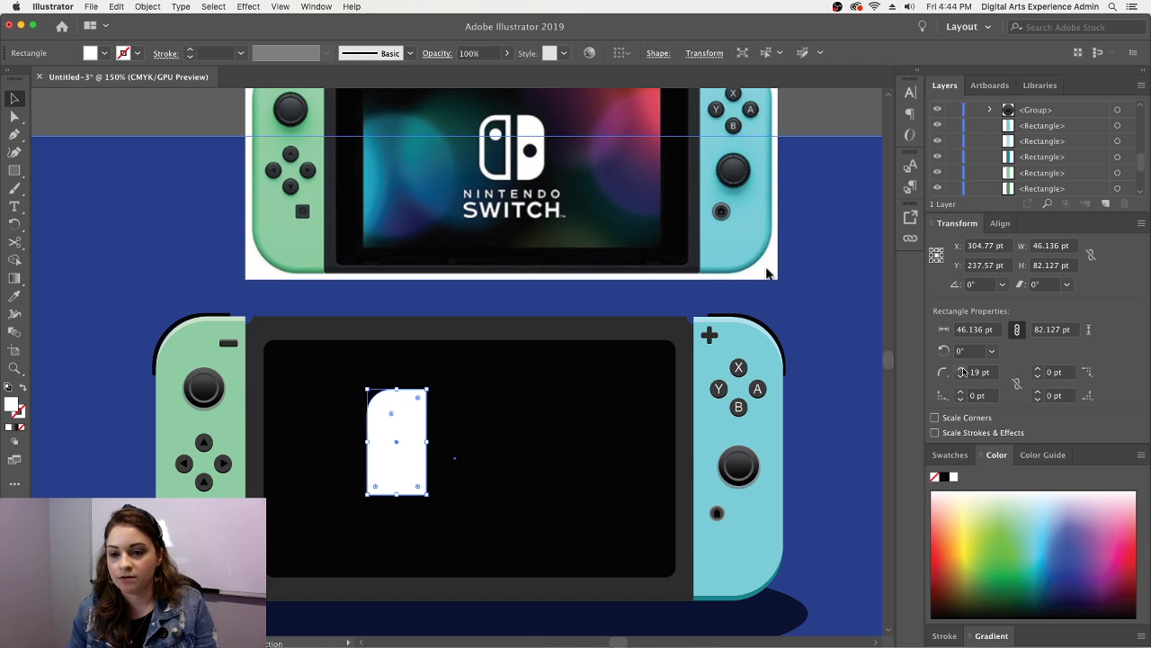
click(960, 369)
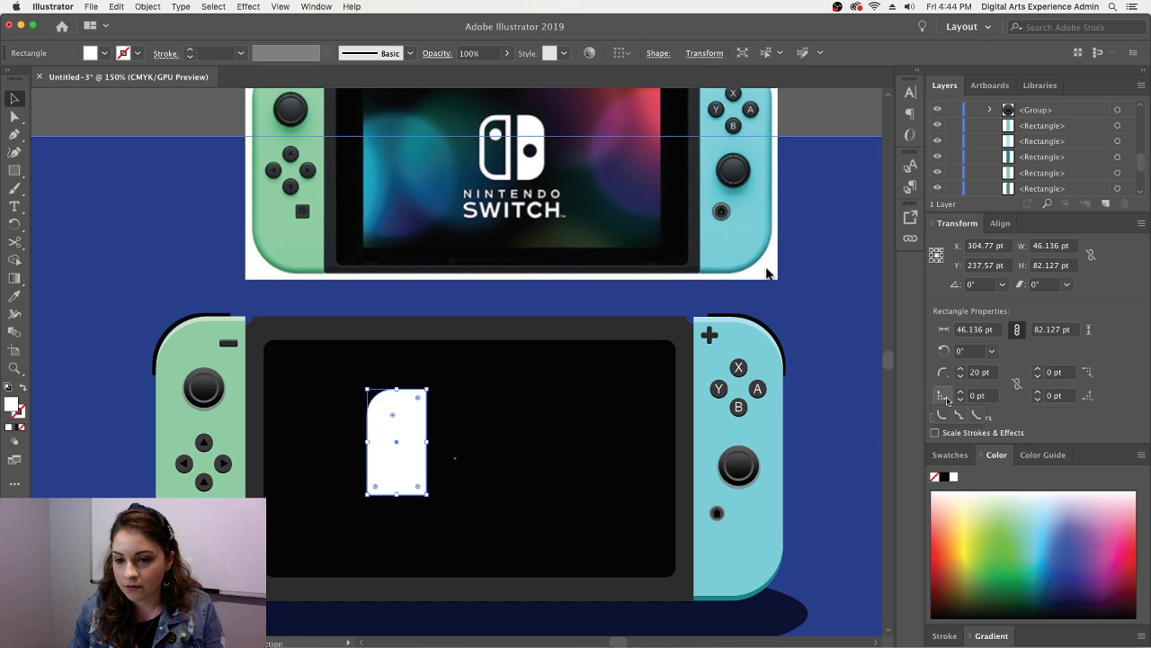
click(971, 396)
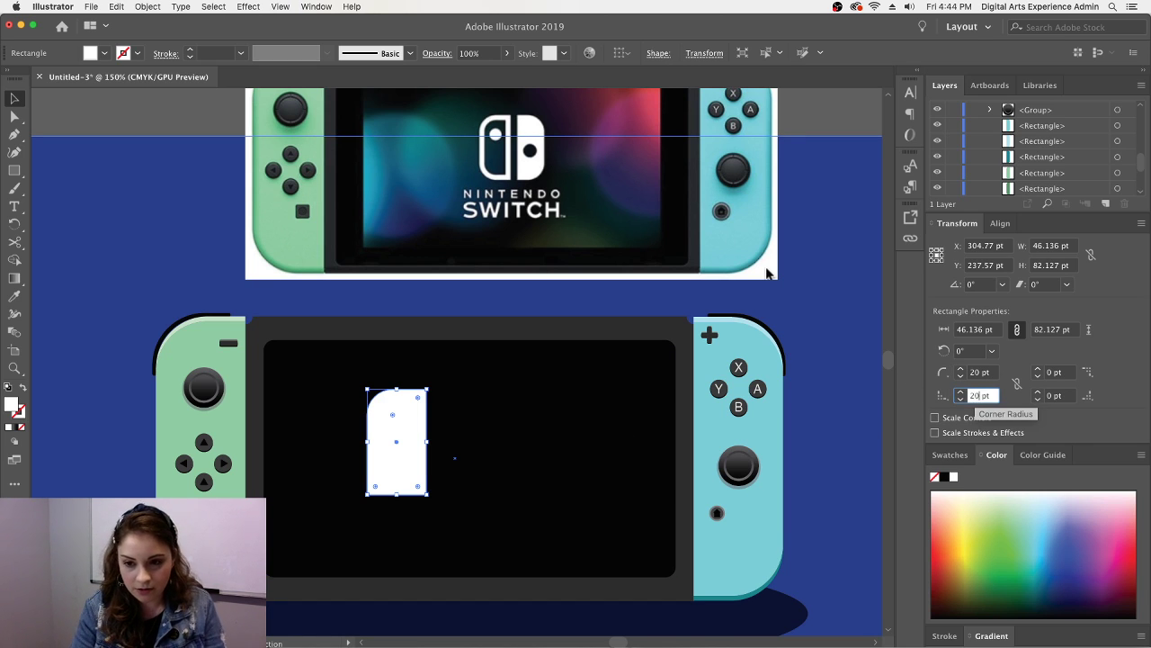
key(Return)
- Narrow the rounded shape to about 30.5 pt wide, and turn its white fill into a 7 pt white outline
mouse_move(427, 441)
mouse_down()
mouse_move(406, 441)
mouse_move(422, 461)
mouse_up()
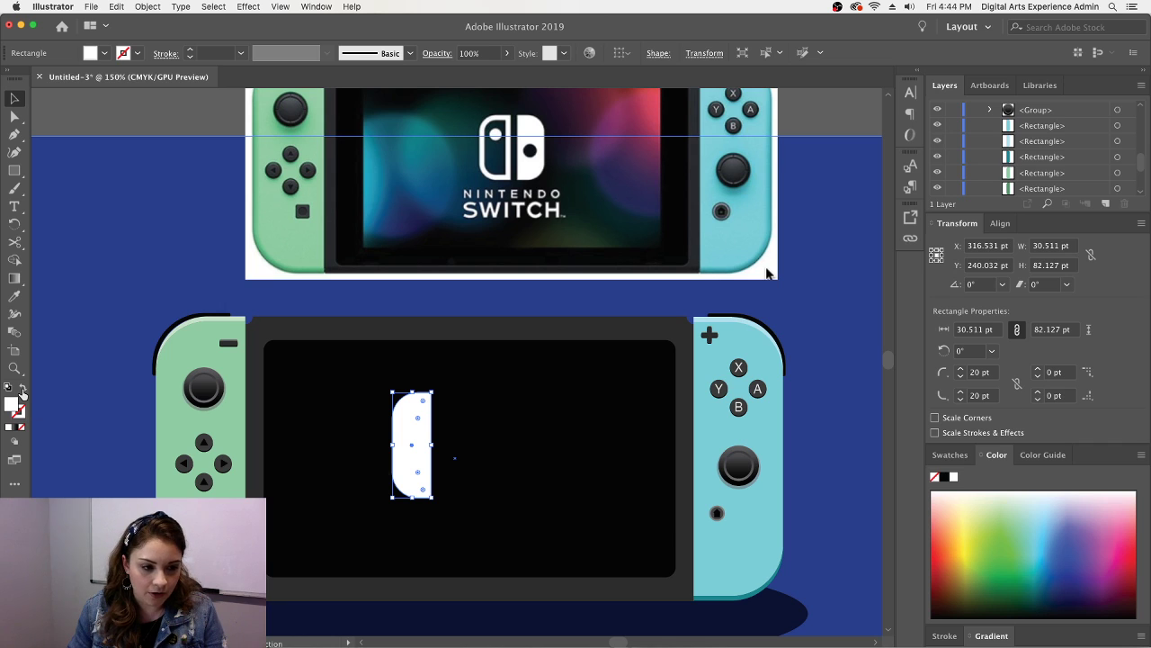
click(22, 392)
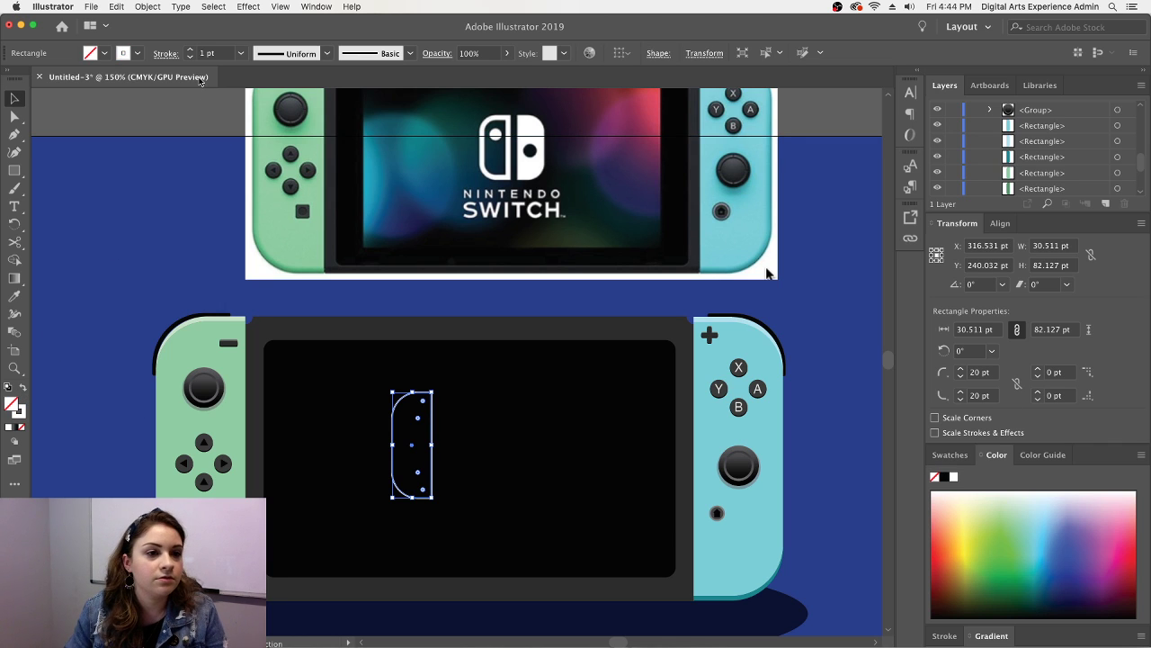
click(188, 51)
click(189, 51)
click(189, 51)
click(189, 51)
click(189, 51)
click(188, 50)
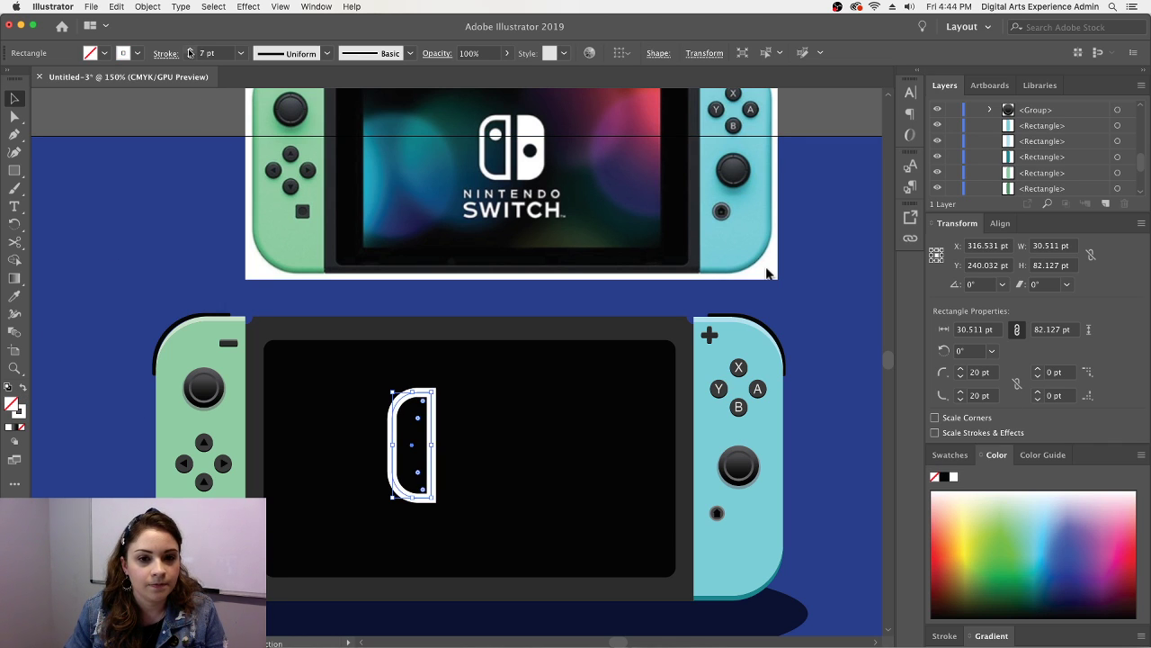
- Place a copy rotated 180° beside the outlined half, giving it a solid white fill and stroke colour ffffff
drag(431, 410, 471, 596)
click(25, 386)
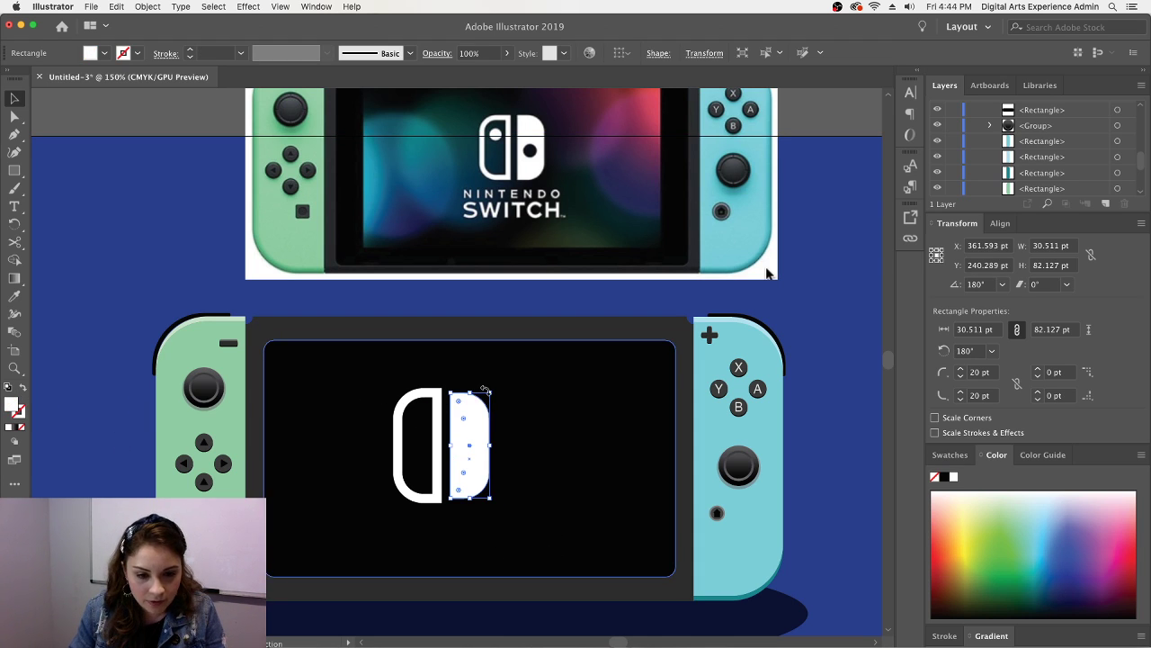
double_click(23, 411)
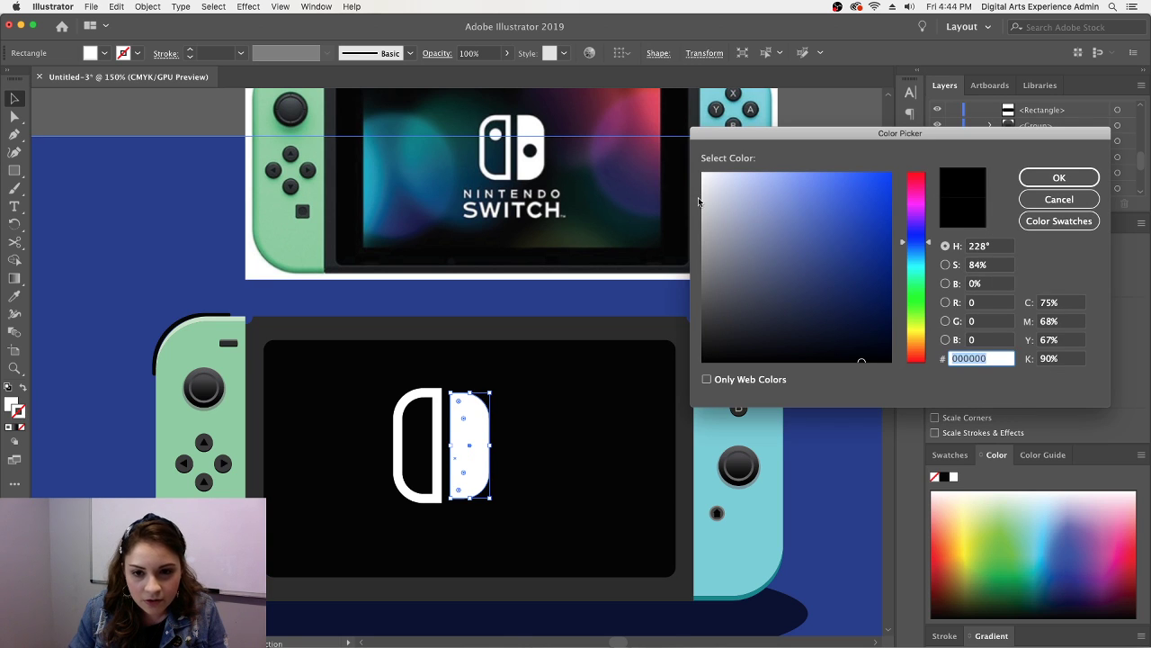
text(ffffff)
click(1058, 178)
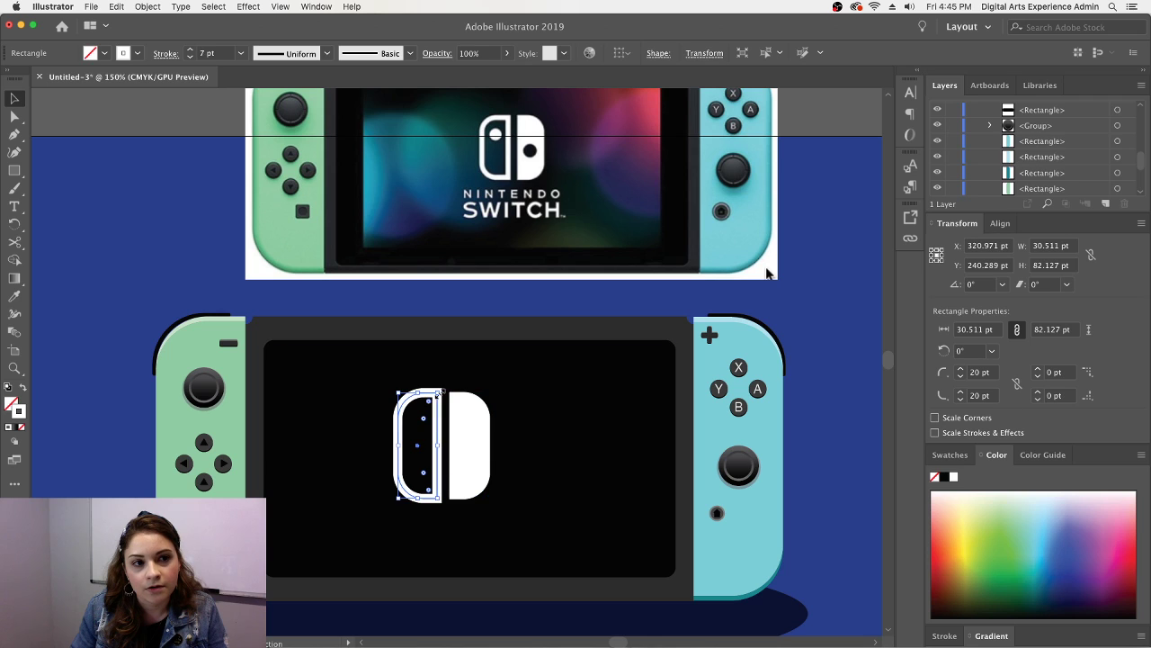
- Give the solid right half a 7 pt stroke, and shift it right to X 367.851 pt, clear of the outlined half
click(189, 48)
click(190, 48)
click(190, 49)
click(190, 49)
click(190, 49)
click(190, 49)
click(562, 450)
drag(475, 432, 486, 436)
- Reduce the stroke weight to 5 pt on the outlined left half and 6 pt on the solid right half
click(399, 440)
click(190, 57)
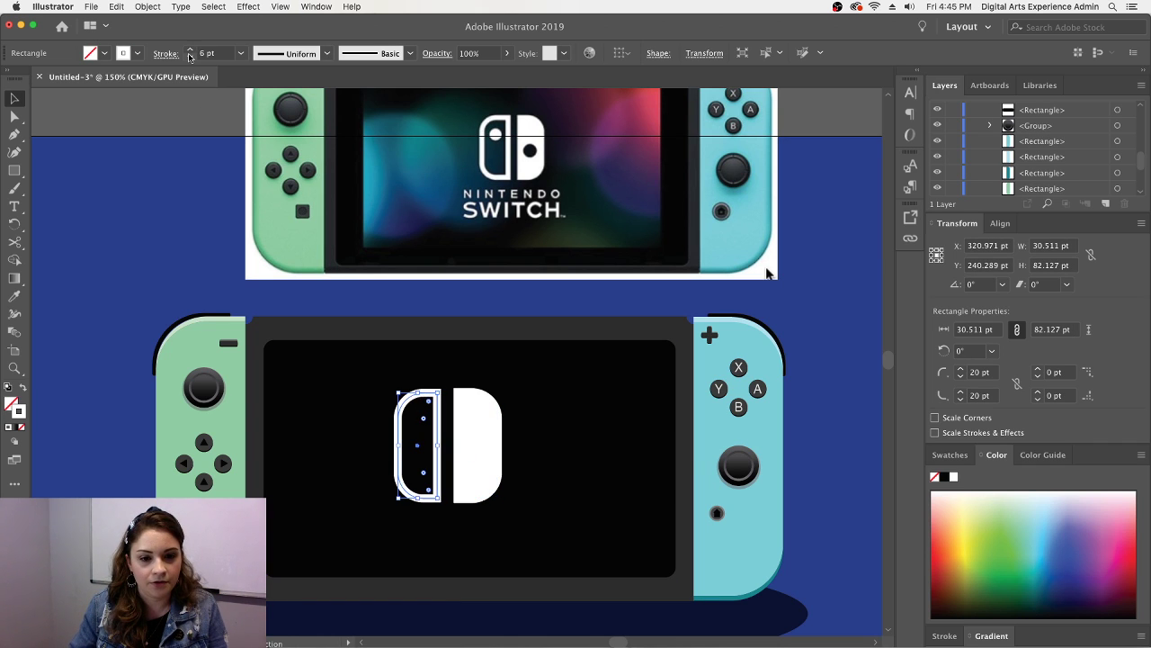
click(473, 429)
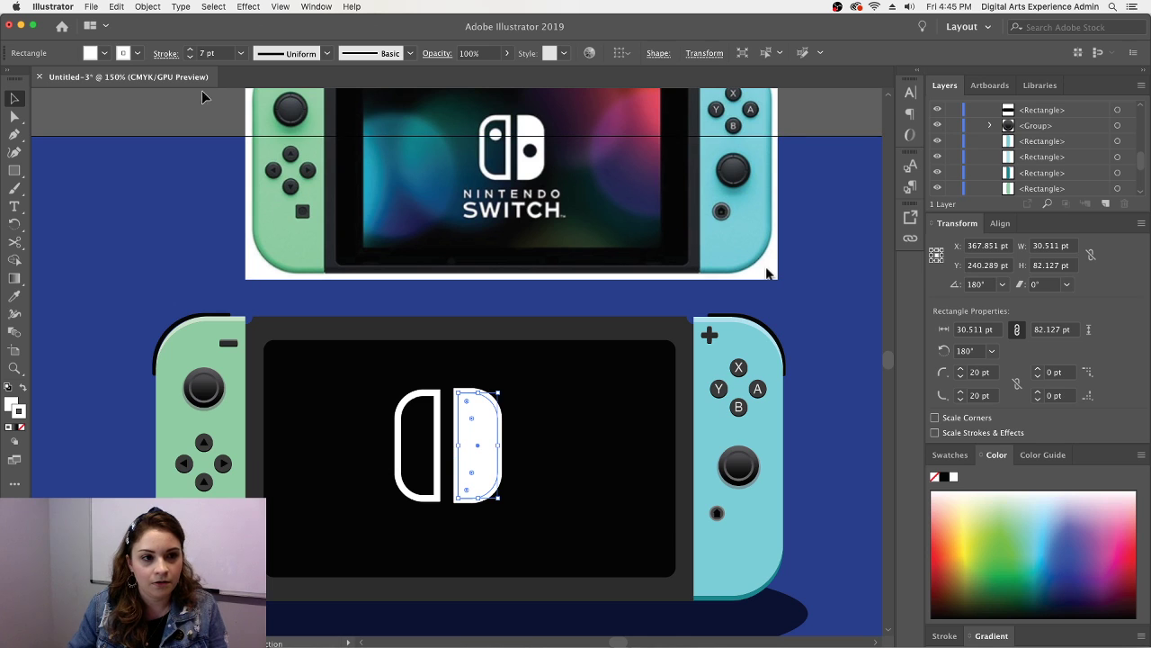
click(190, 56)
click(190, 57)
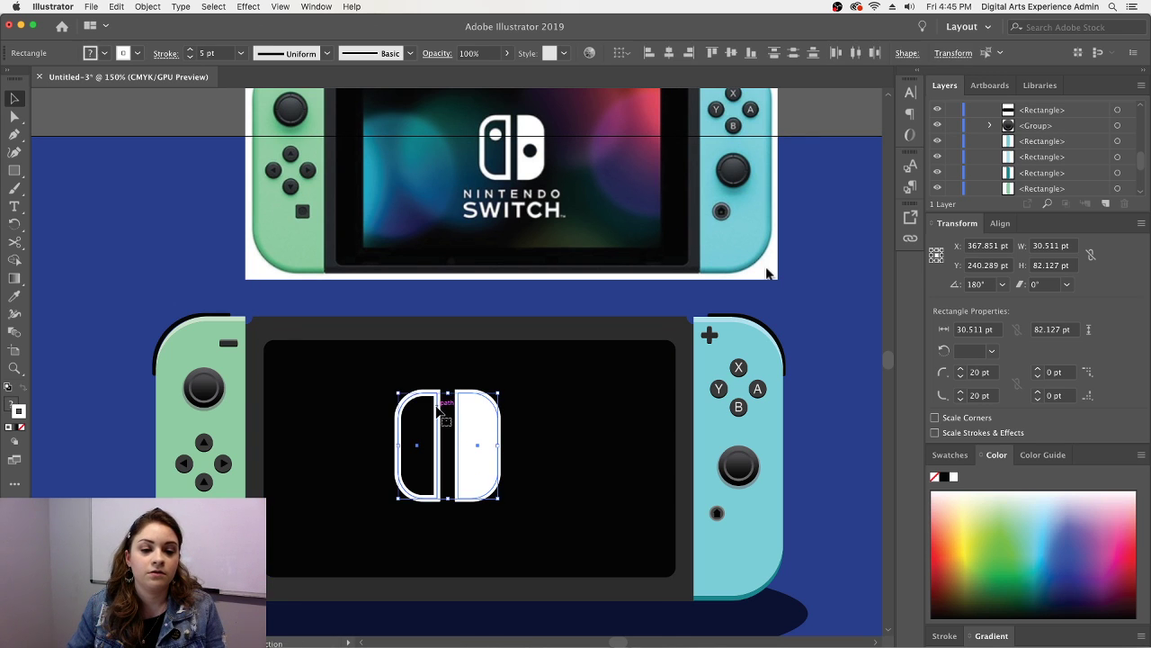
click(584, 432)
key(super+z)
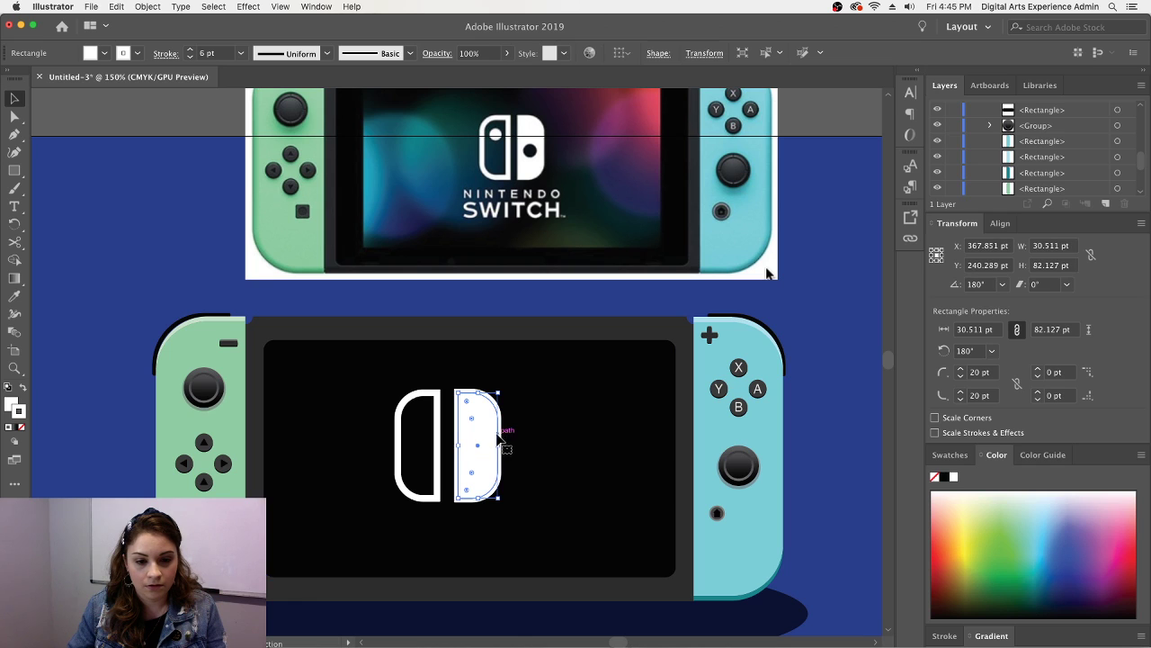
- Move both logo halves together to X 361.447 pt, Y 245.22 pt, centred horizontally on the console's screen
shift+click(439, 409)
drag(439, 409, 453, 412)
drag(457, 410, 459, 407)
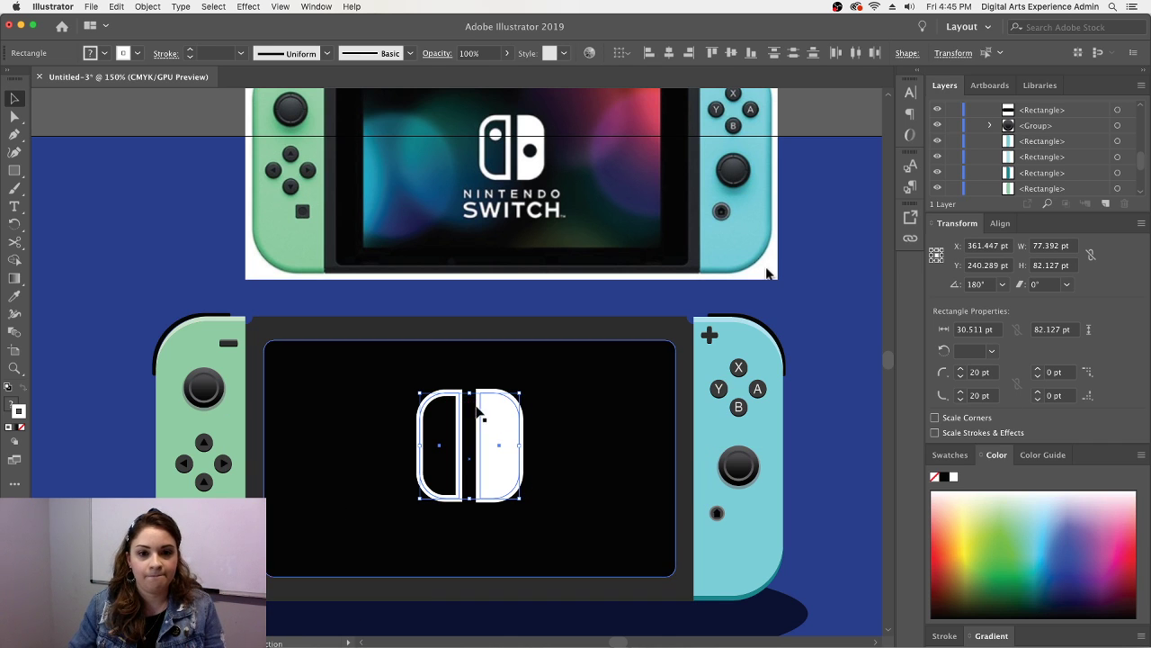
click(469, 416)
click(490, 442)
shift+click(458, 439)
drag(458, 438, 461, 448)
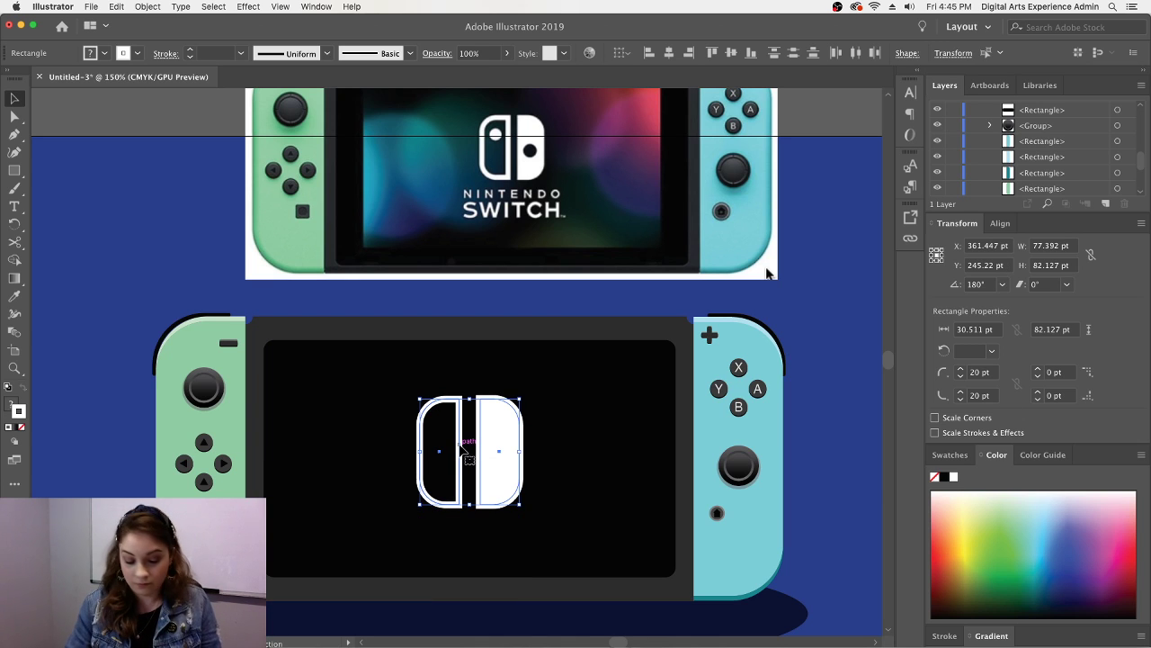
key(super+equal)
key(super+equal)
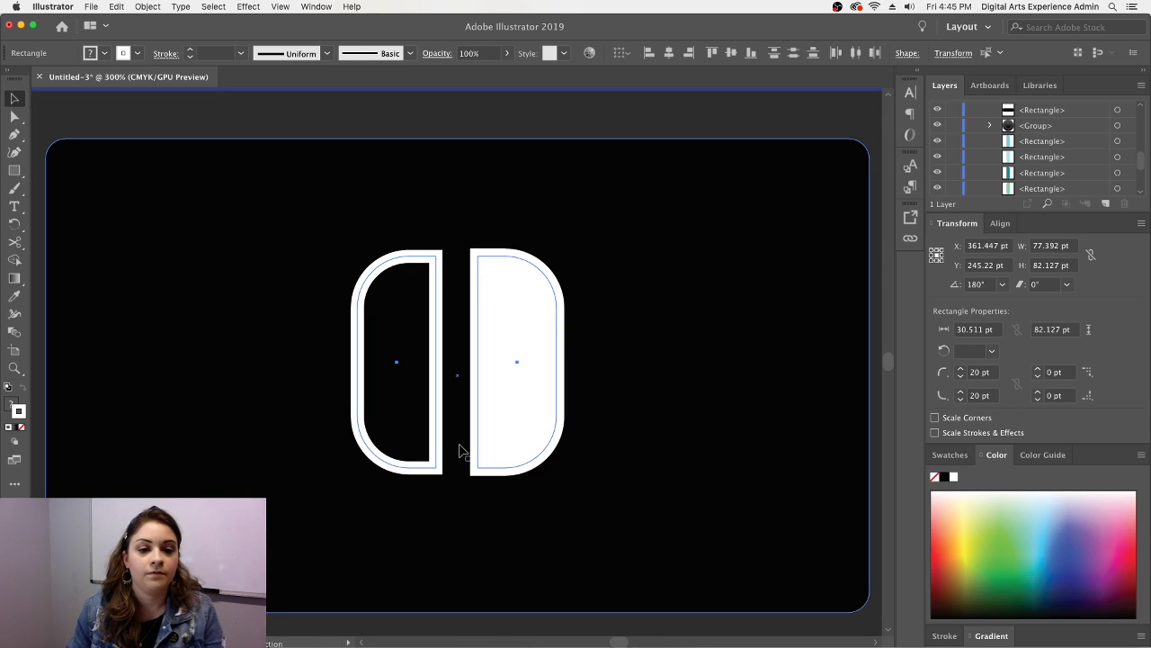
- Draw a circle about 16.5 pt wide beside the outlined logo half and fill it with white FFFFFF
click(603, 405)
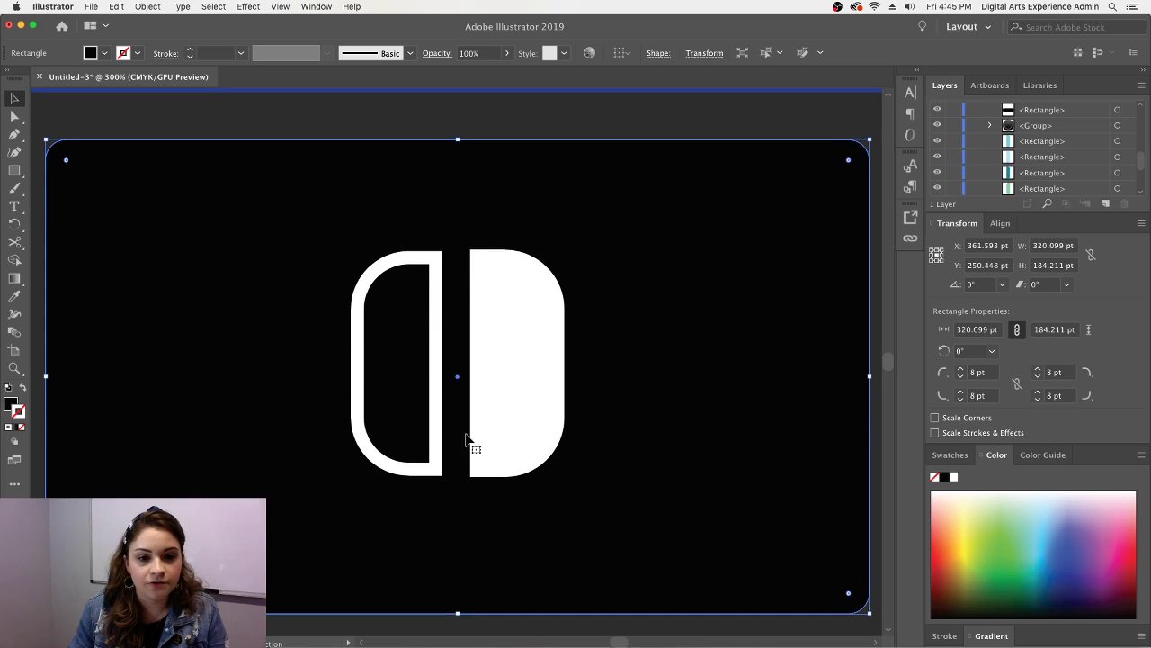
scroll(464, 432, up, 10)
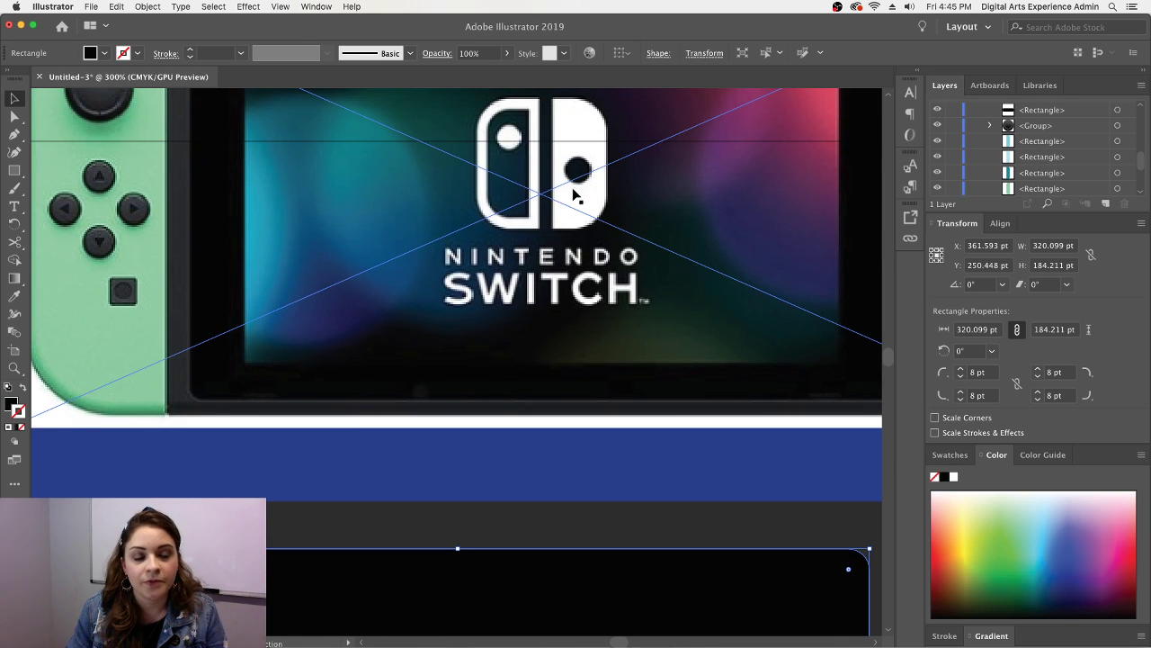
scroll(489, 382, down, 8)
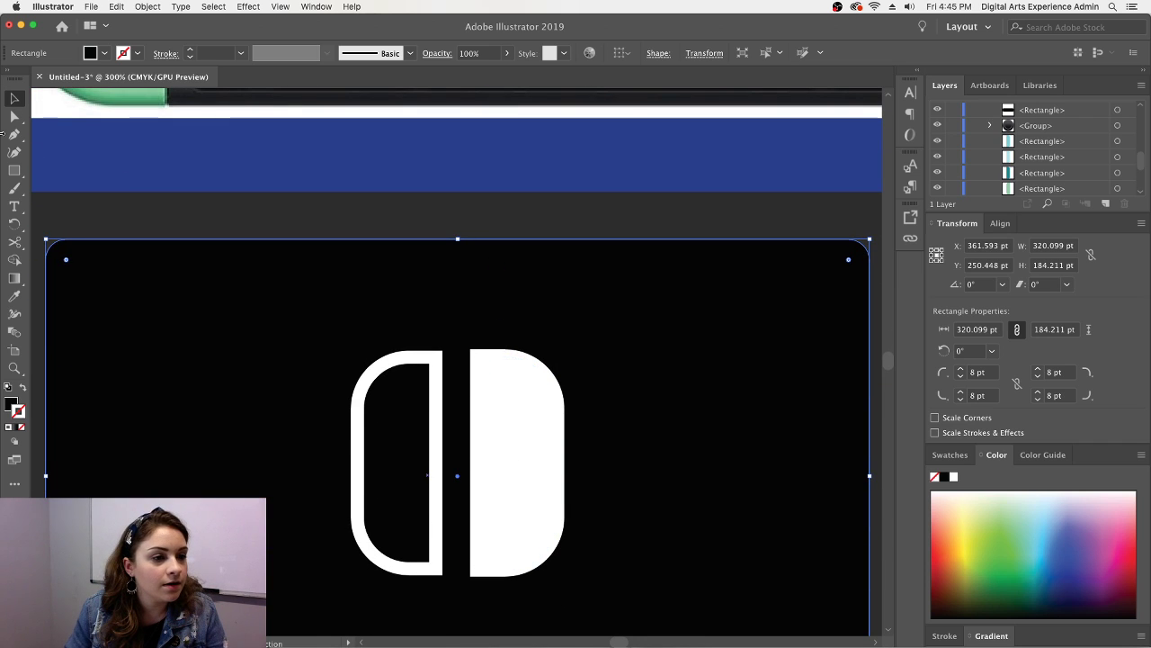
drag(15, 169, 72, 188)
drag(303, 331, 346, 372)
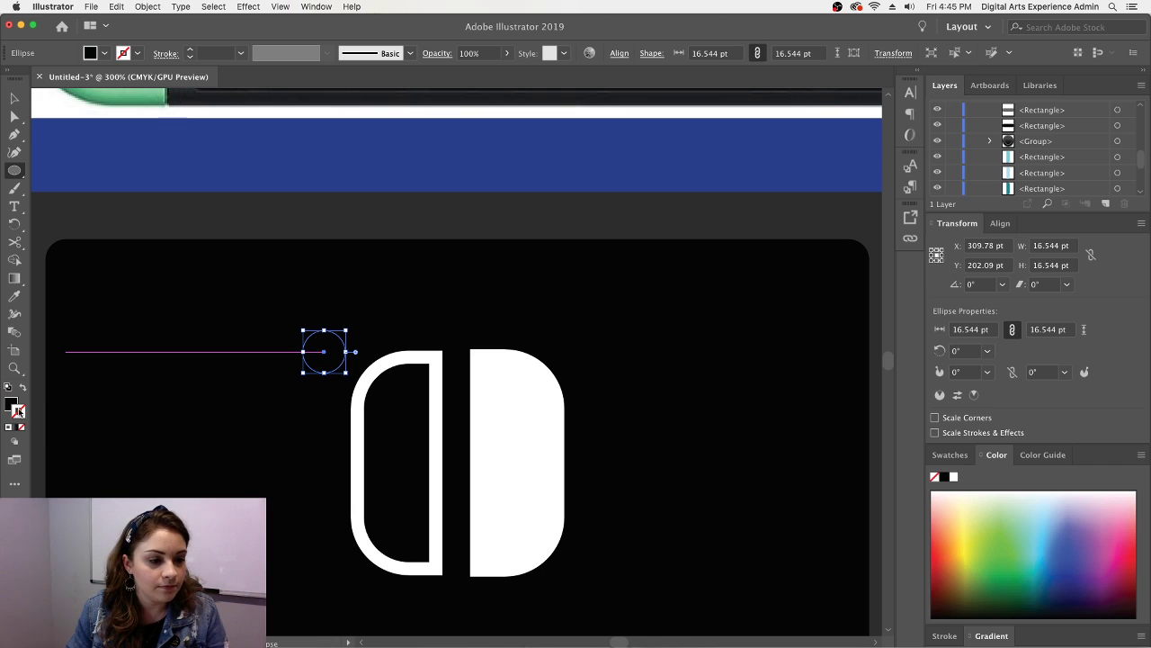
double_click(13, 405)
mouse_move(760, 227)
mouse_down()
mouse_move(665, 150)
mouse_move(707, 172)
mouse_up()
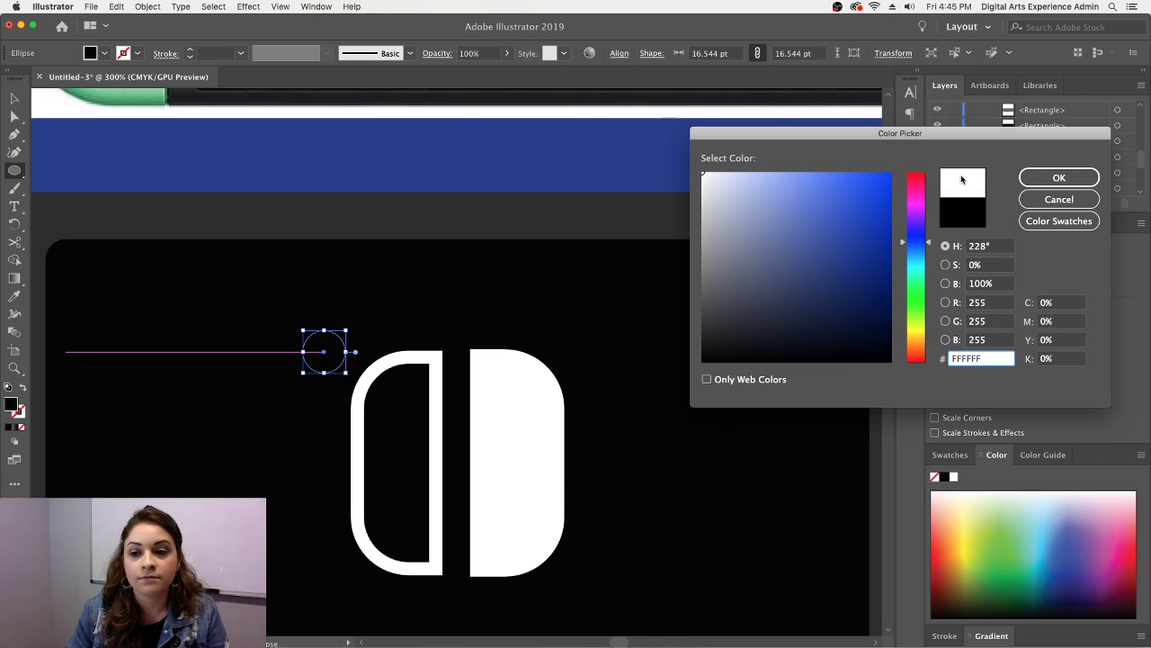
click(1025, 178)
key(v)
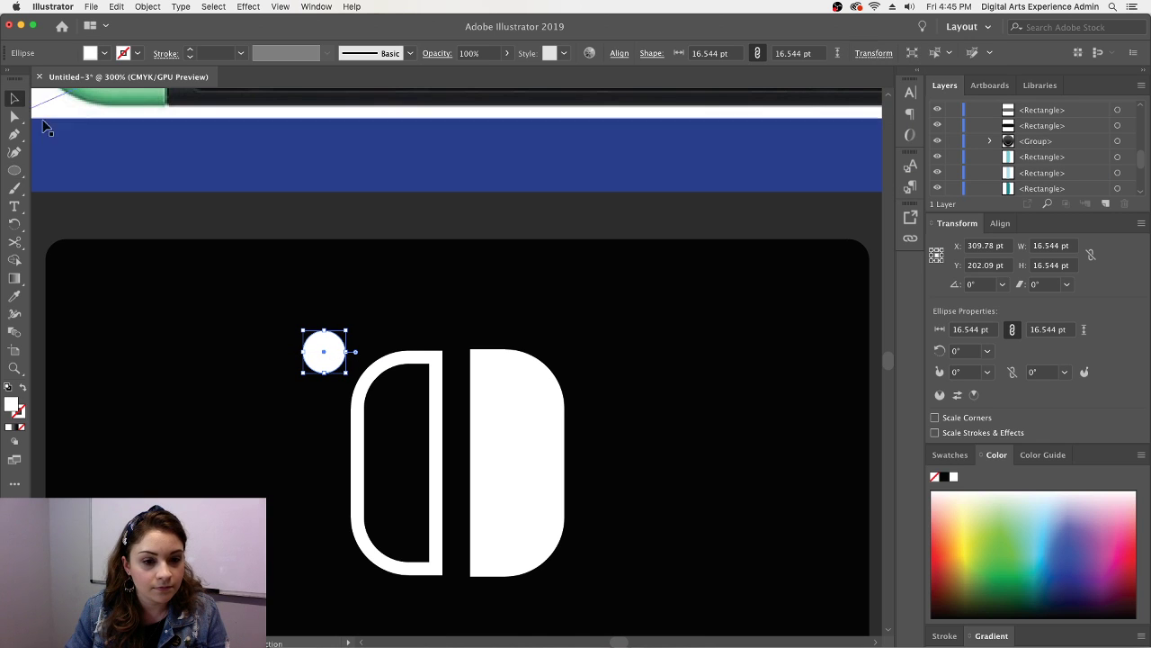
- Place the white circle at 14 pt in the outlined half's upper part, with a copy at X 384.887 pt, Y 266.275 pt in the solid half
drag(362, 386, 524, 528)
key(super+z)
key(super+z)
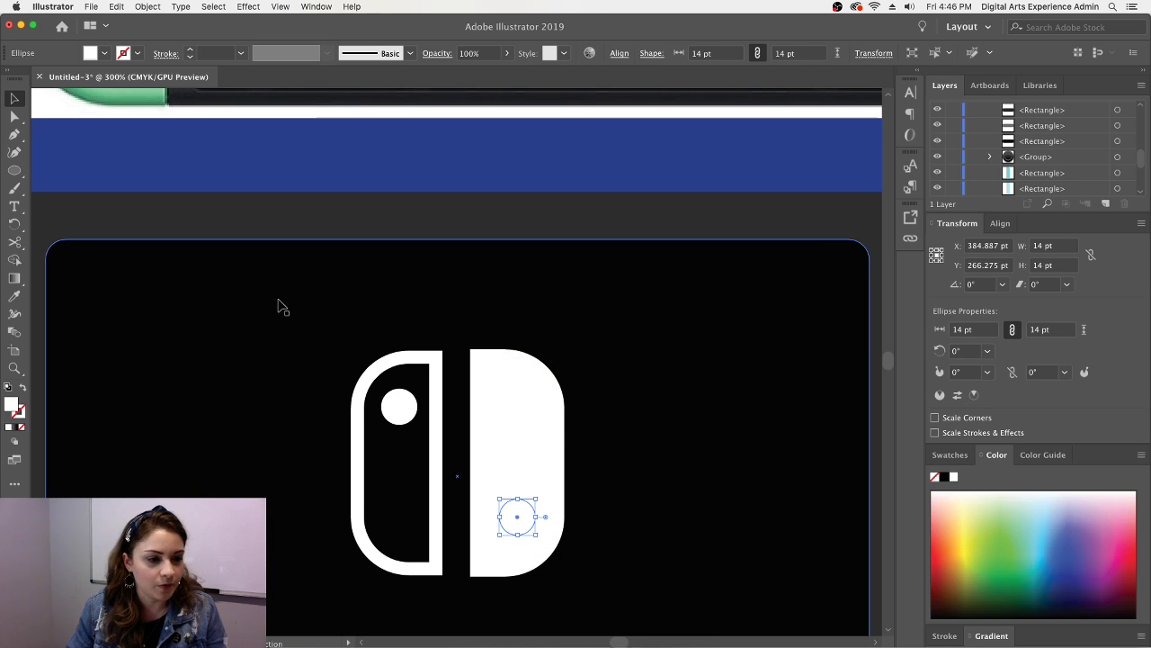
- Give the circle copy in the solid right half a black fill and no stroke, and deselect it
click(8, 388)
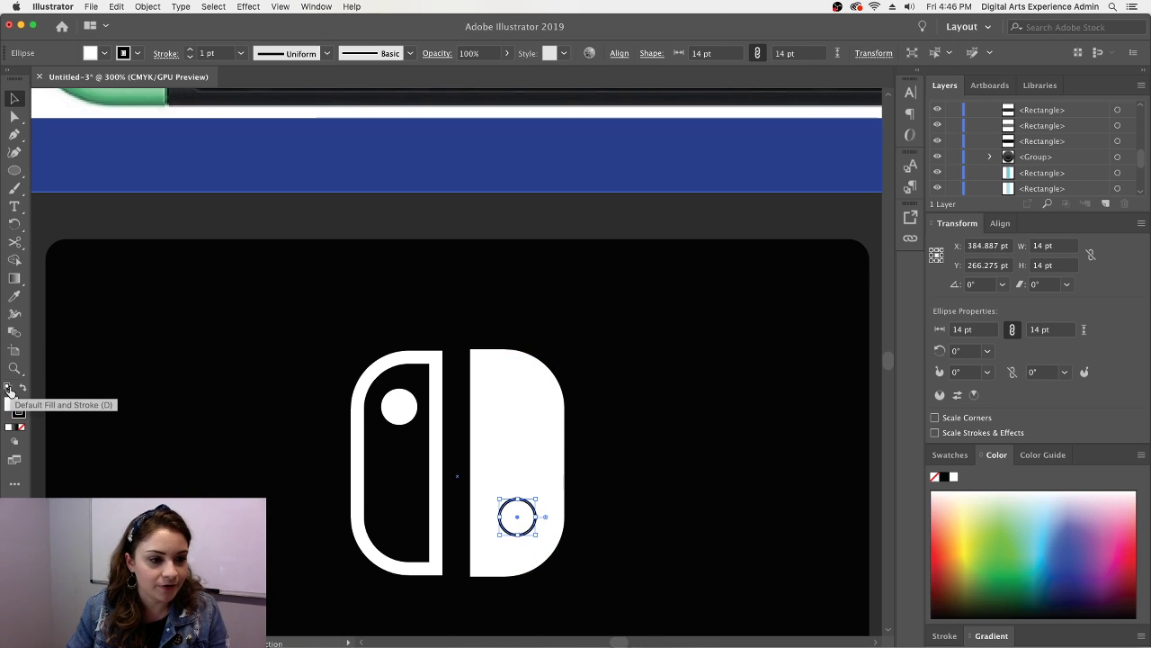
click(23, 387)
click(23, 429)
click(378, 337)
- Enlarge the black circle in the solid half to about 15.6 pt and move it up to Y 260.792 pt
key(super+minus)
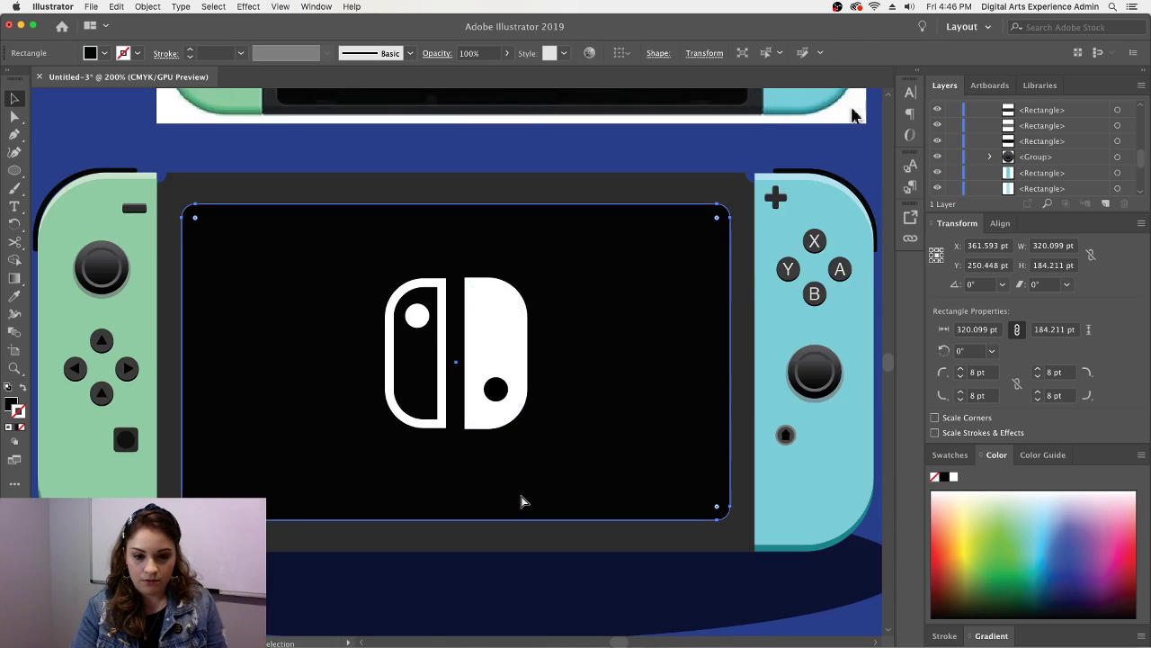
key(super+minus)
scroll(522, 496, up, 3)
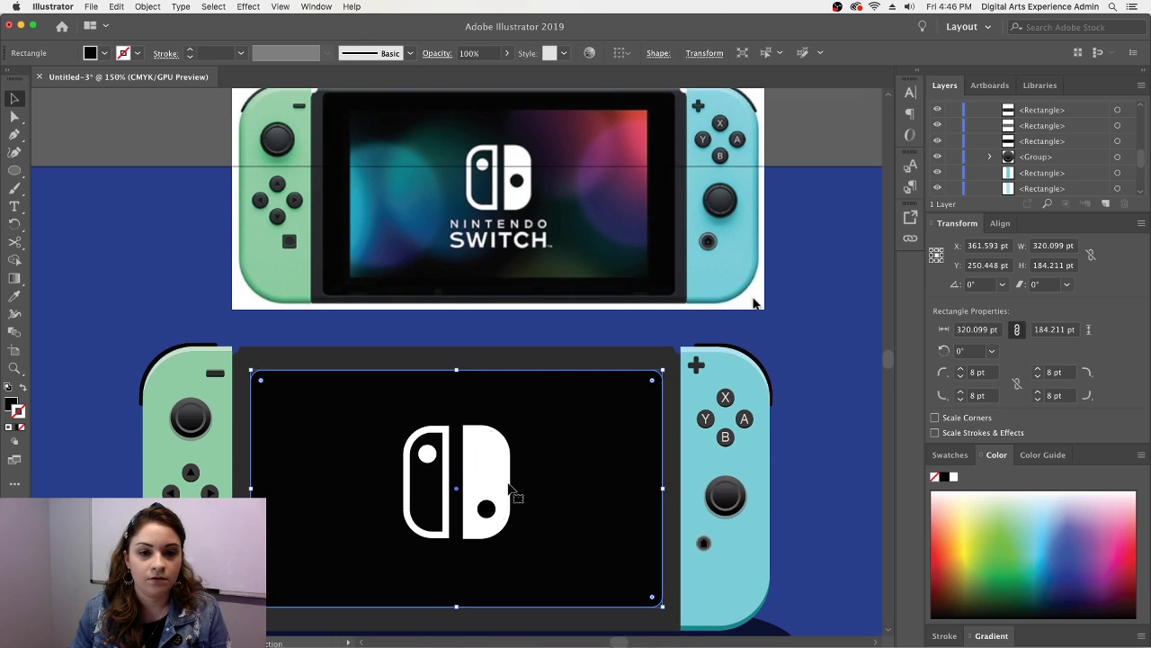
click(485, 507)
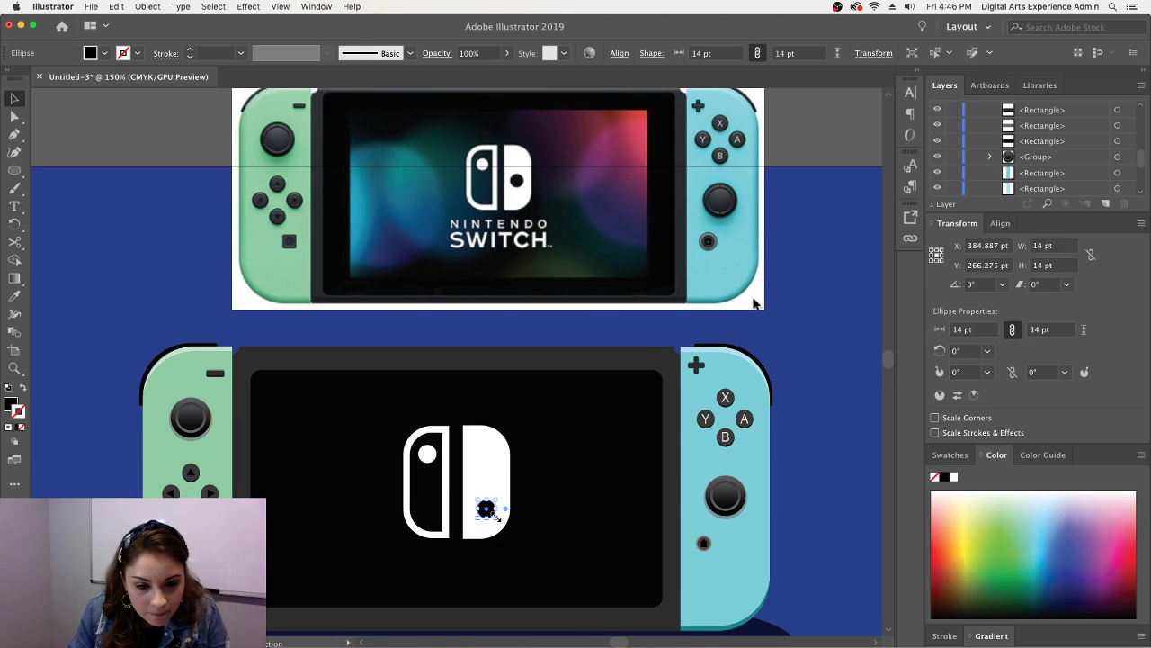
drag(497, 520, 509, 483)
click(506, 495)
click(527, 501)
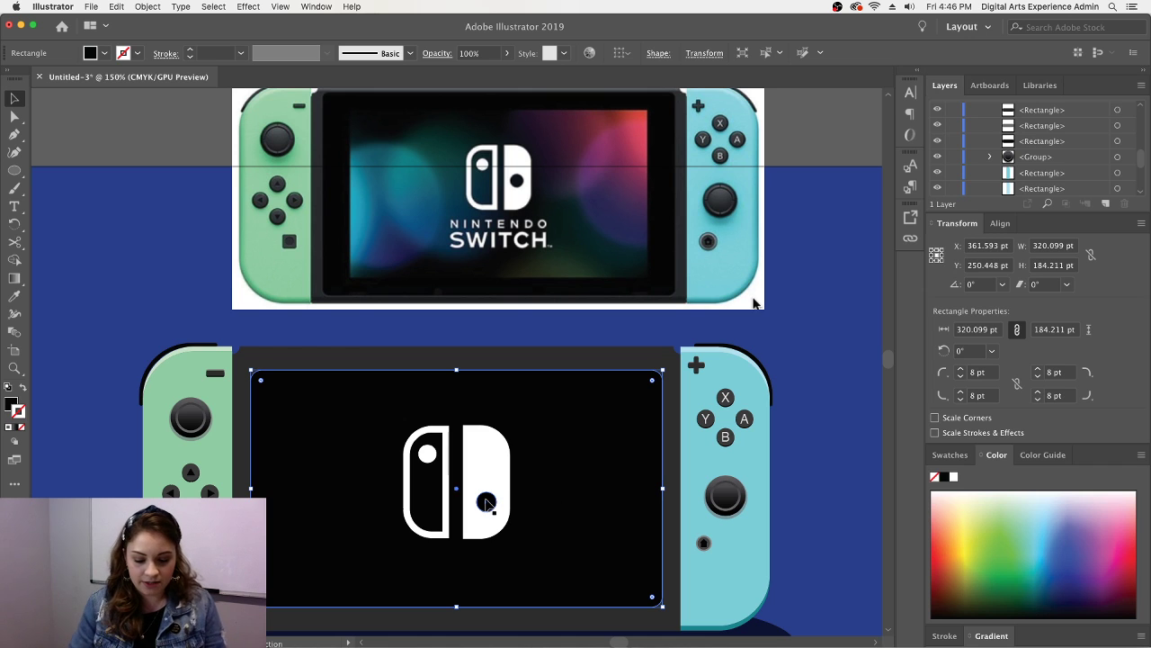
- Narrow the solid right half from its outer edge and shift its black circle left to X 382.091 pt
key(super+equal)
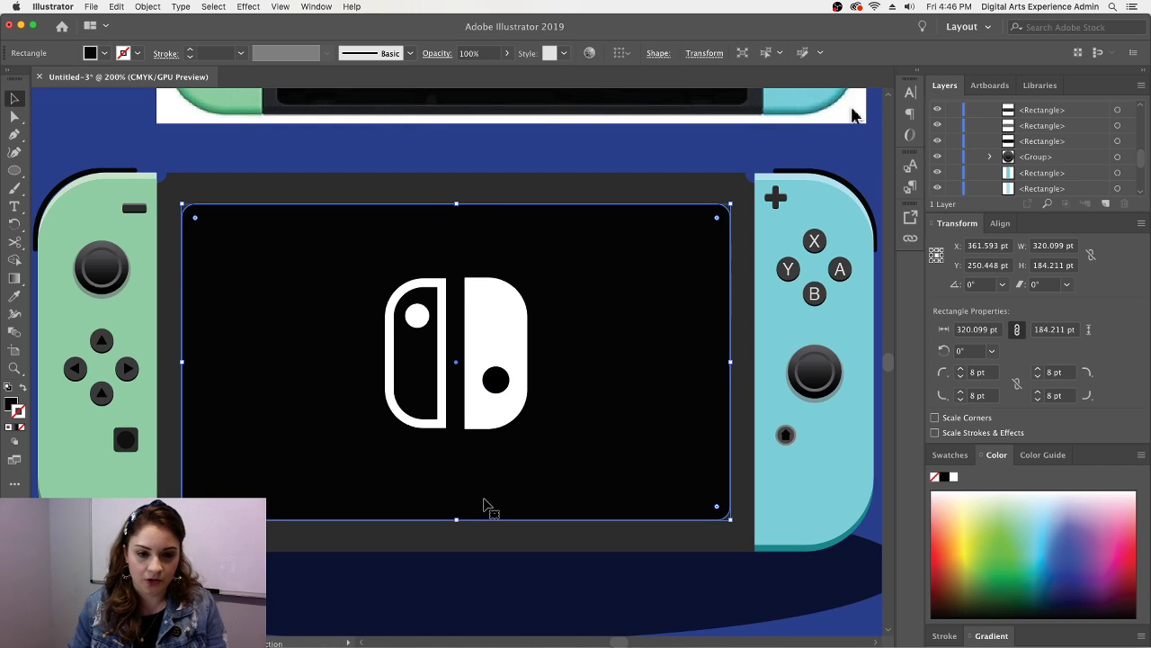
scroll(486, 505, up, 5)
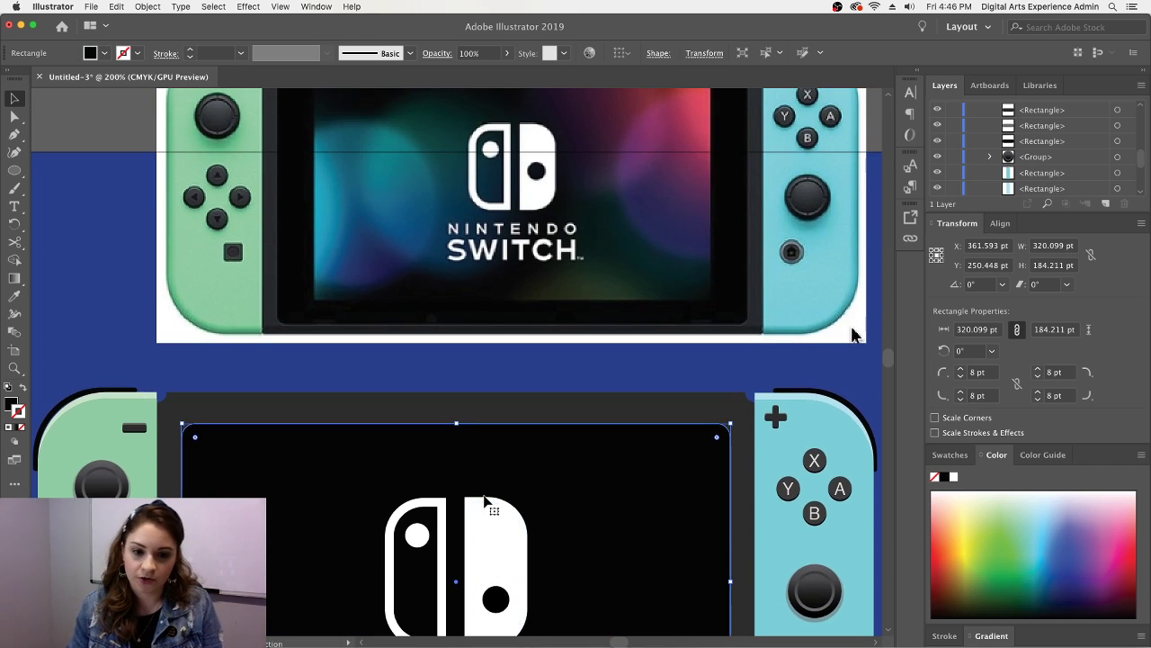
scroll(509, 536, down, 1)
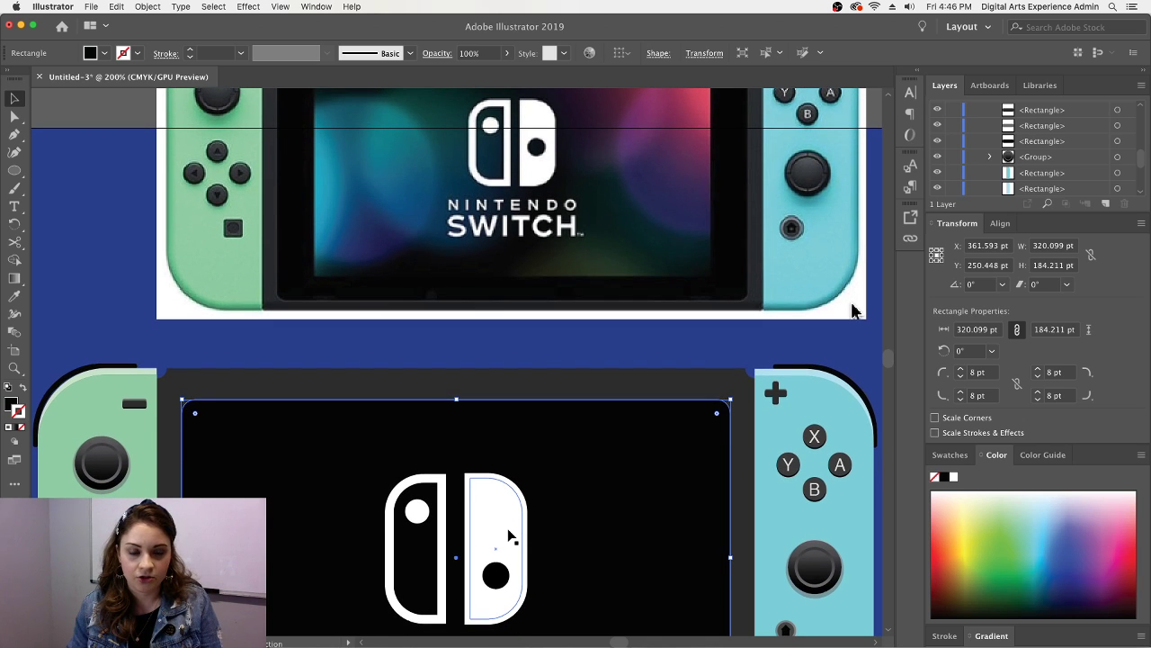
click(509, 537)
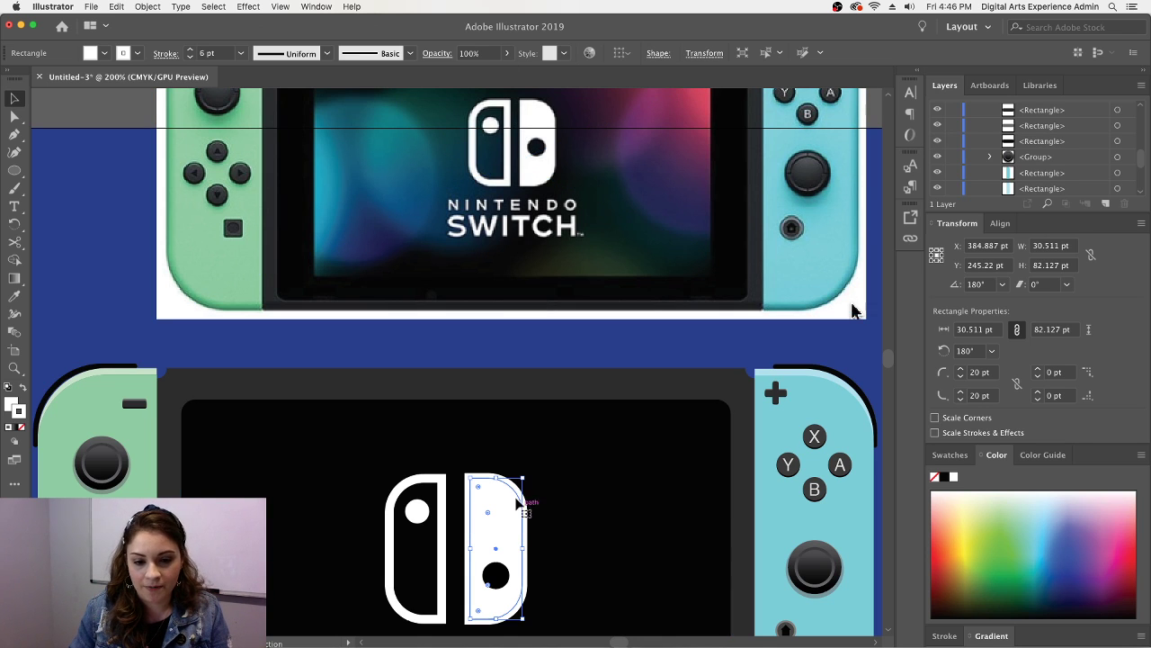
click(498, 576)
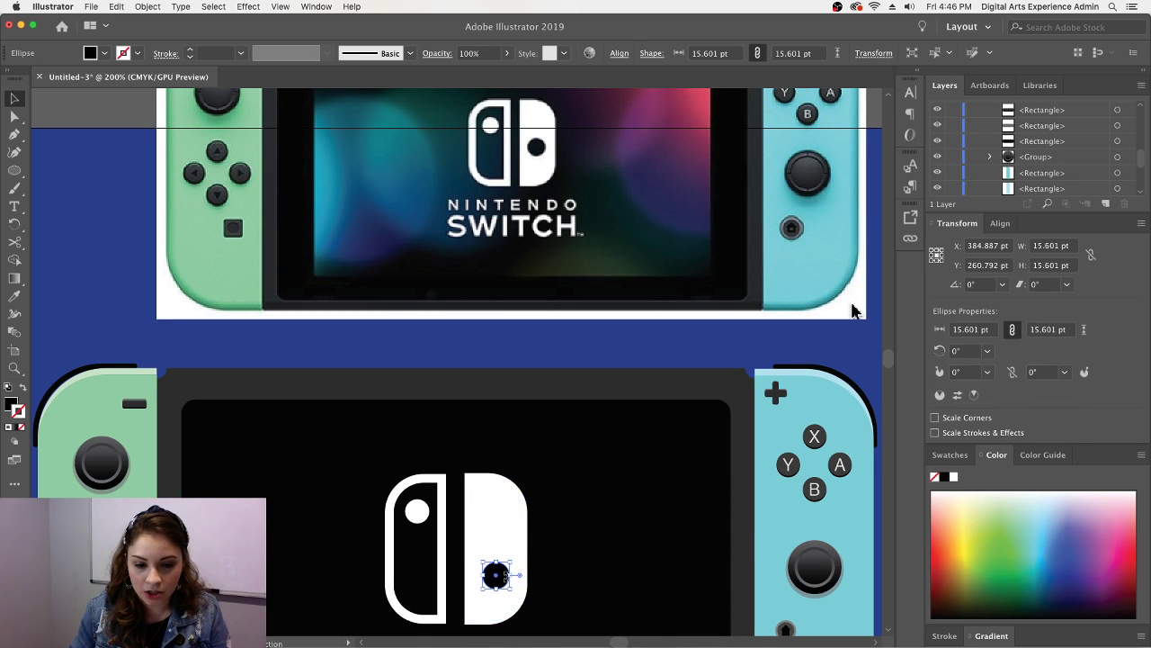
drag(500, 576, 516, 548)
click(521, 554)
click(558, 561)
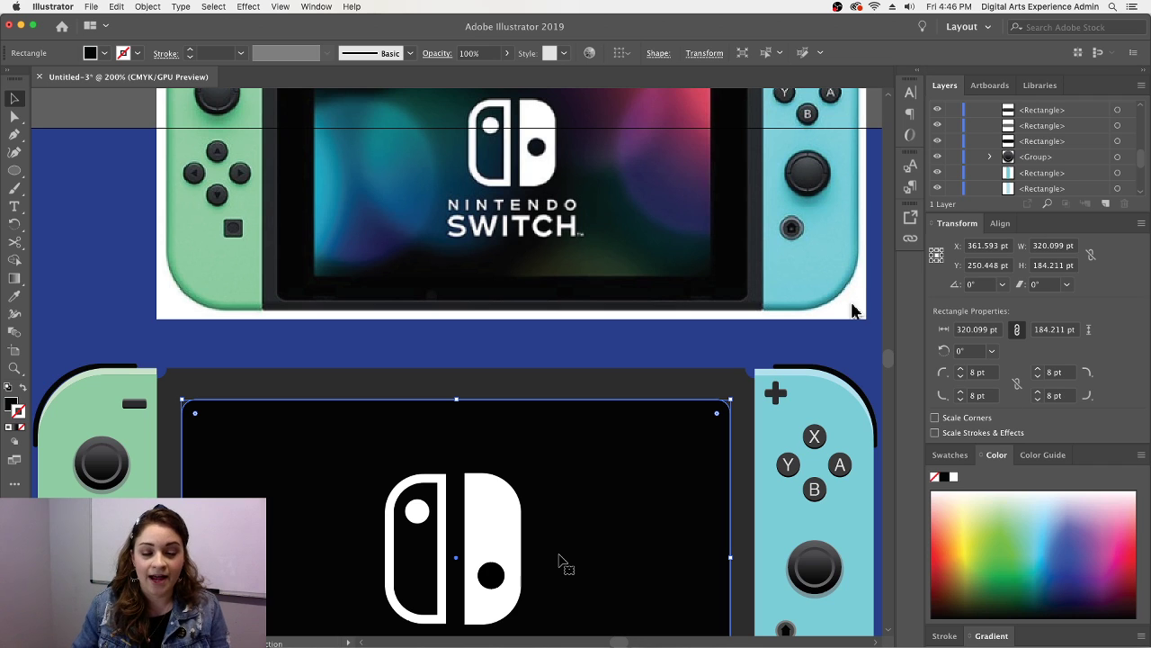
- Move the logo's black circle up to Y 255.901 pt and its white circle slightly down, matching the reference image
key(super+minus)
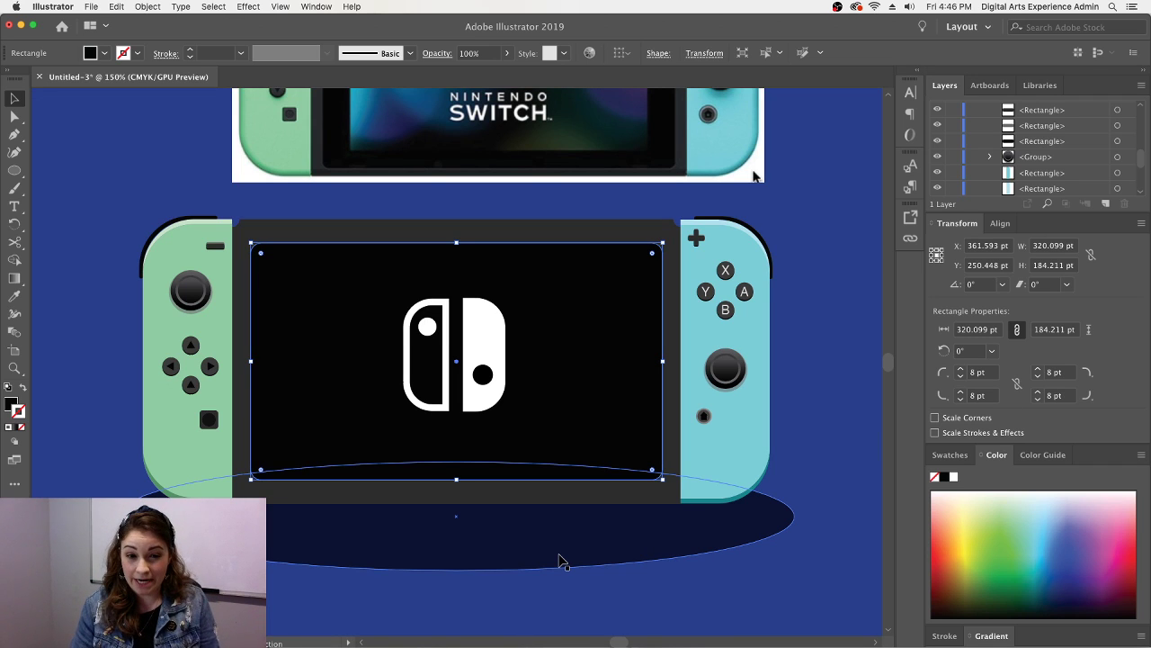
scroll(558, 561, up, 5)
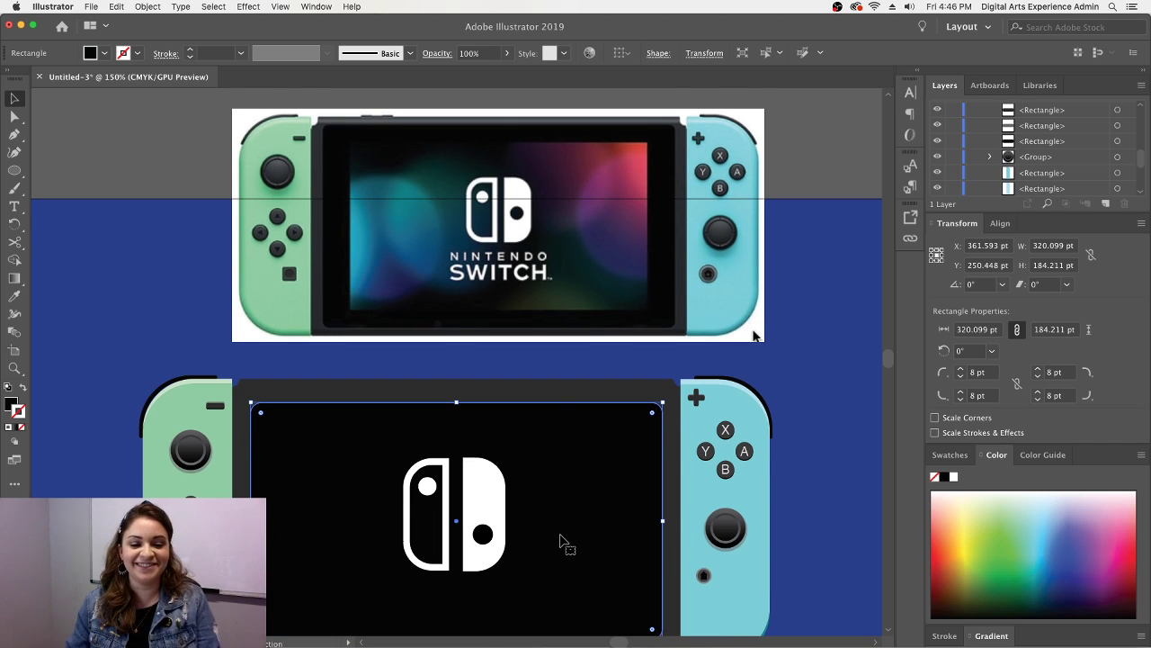
scroll(559, 562, up, 2)
key(super+minus)
key(super+minus)
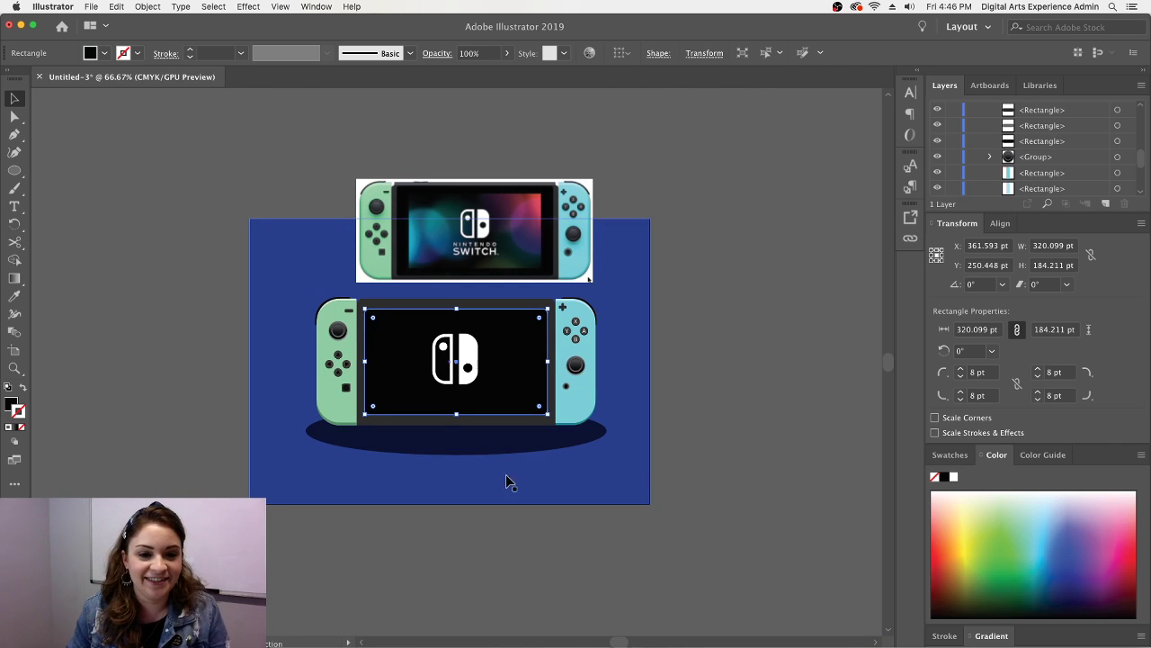
key(super+plus)
key(super+plus)
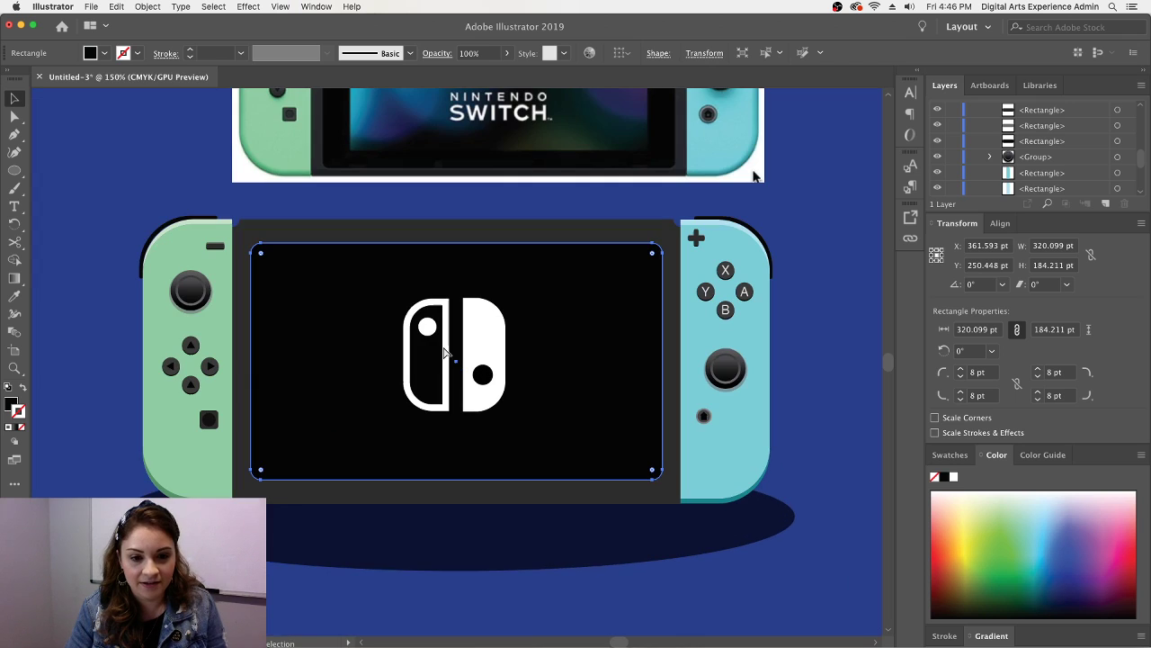
scroll(432, 356, down, 2)
scroll(409, 362, up, 5)
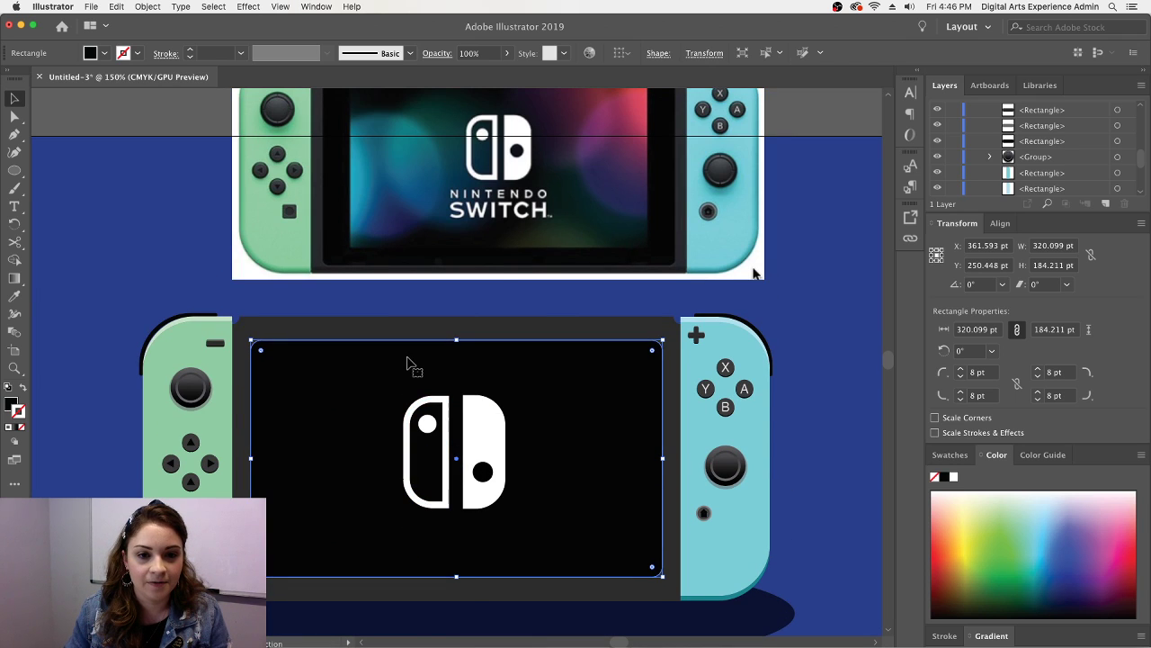
click(482, 466)
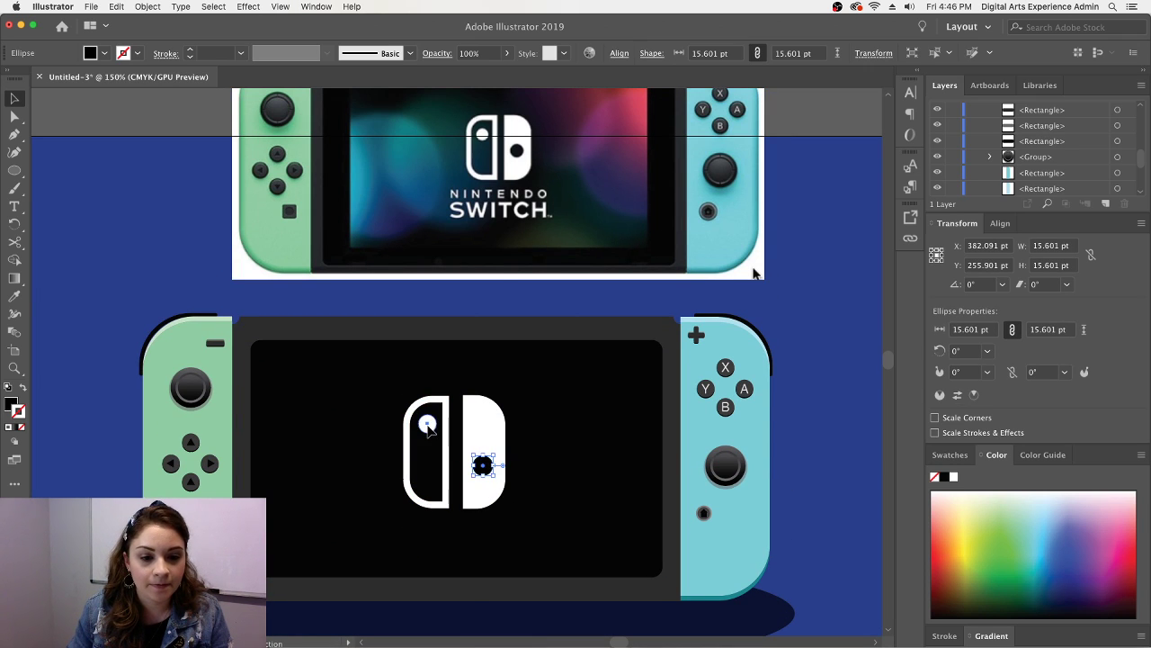
- Delete the Nintendo Switch reference image above the illustration
click(465, 245)
key(Delete)
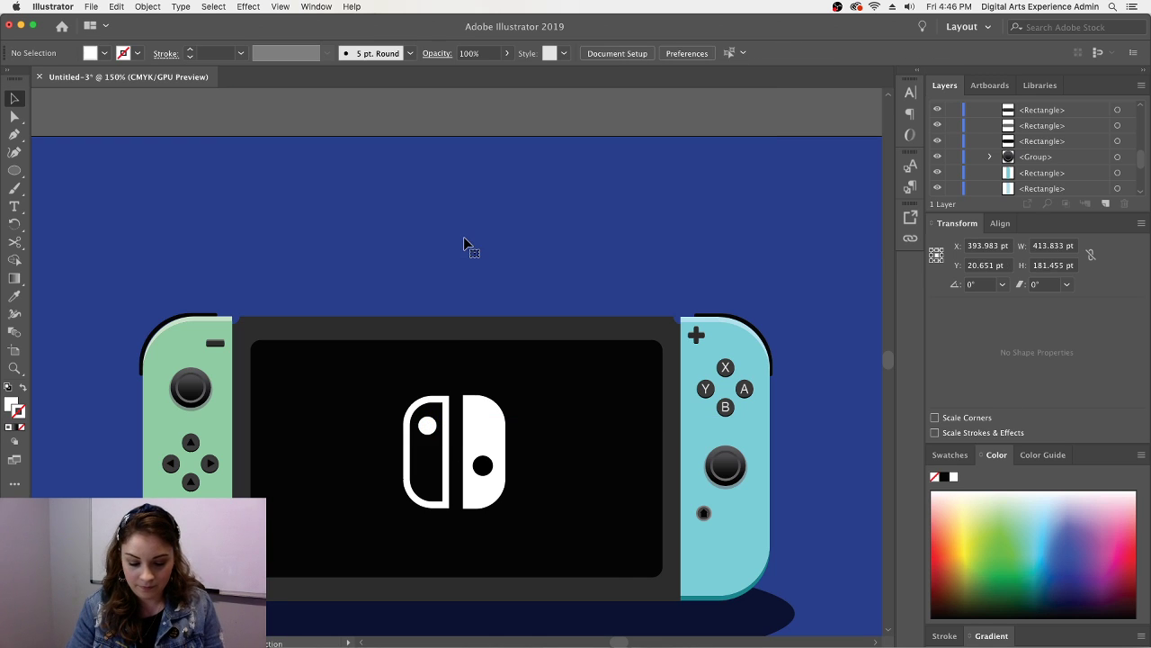
- Move the whole console with its logo and shadow slightly upward on the blue background, leaving the background in place
key(super+minus)
key(super+minus)
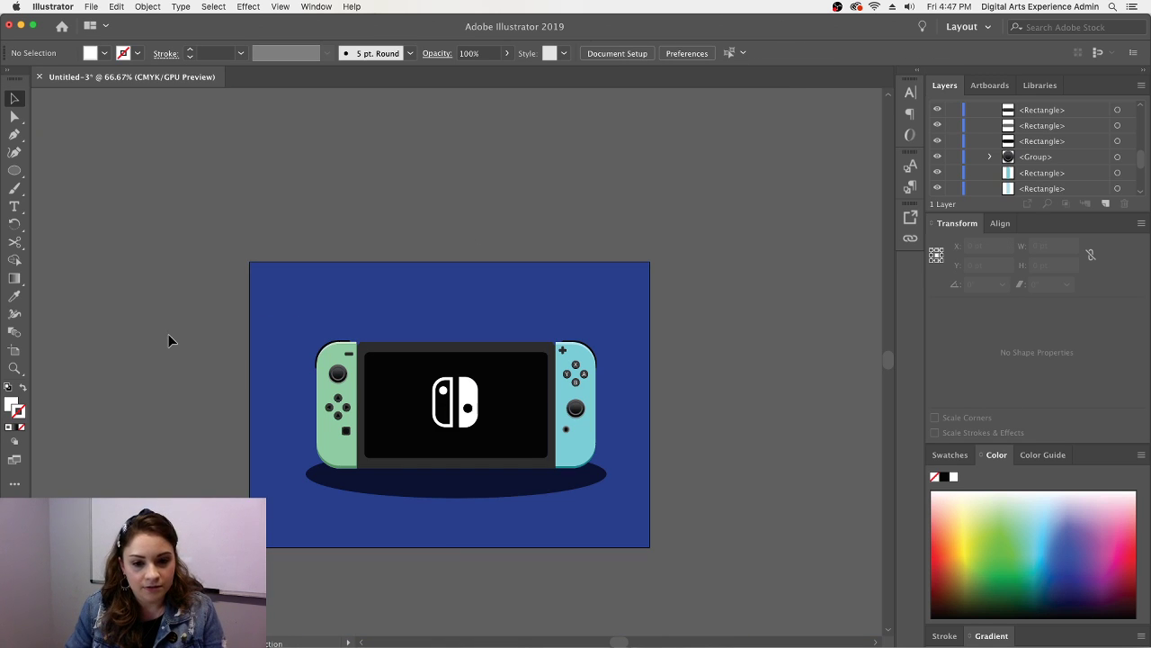
key(super+a)
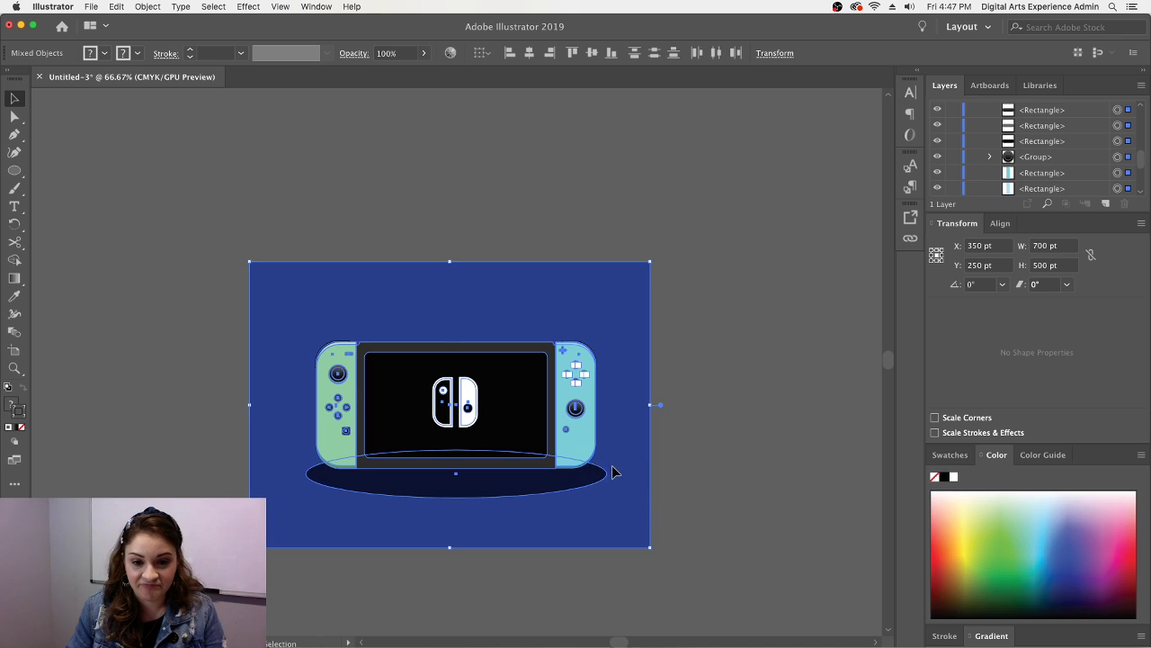
drag(540, 452, 544, 433)
click(694, 398)
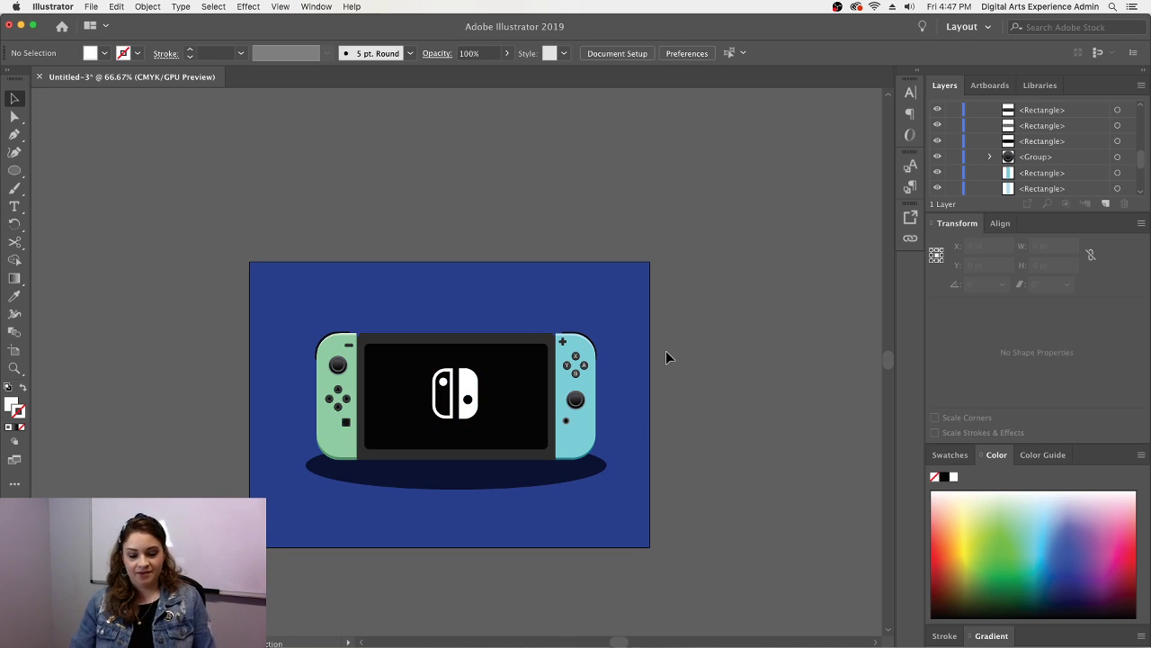
key(super+equal)
key(super+equal)
scroll(687, 357, down, 1)
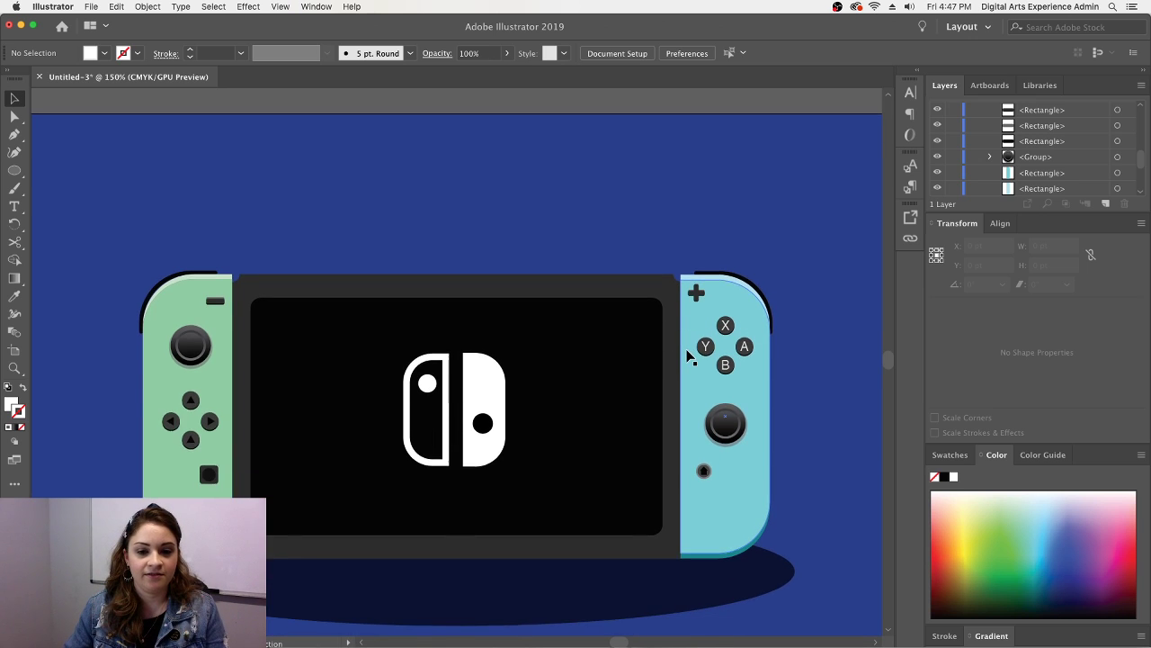
scroll(687, 356, down, 5)
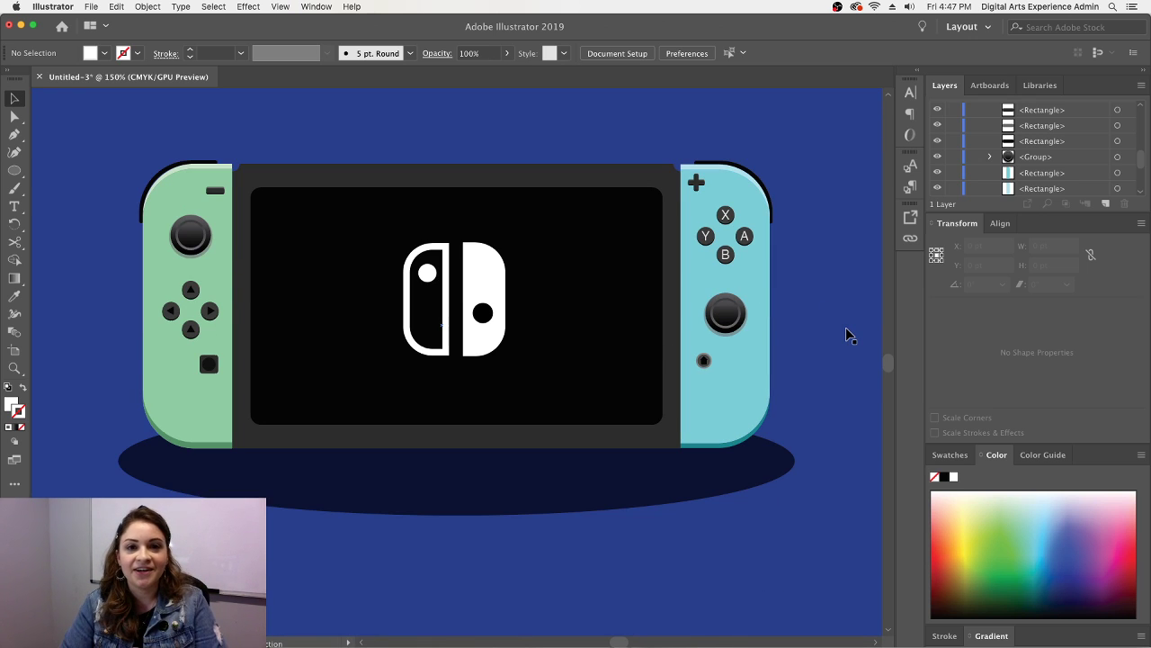